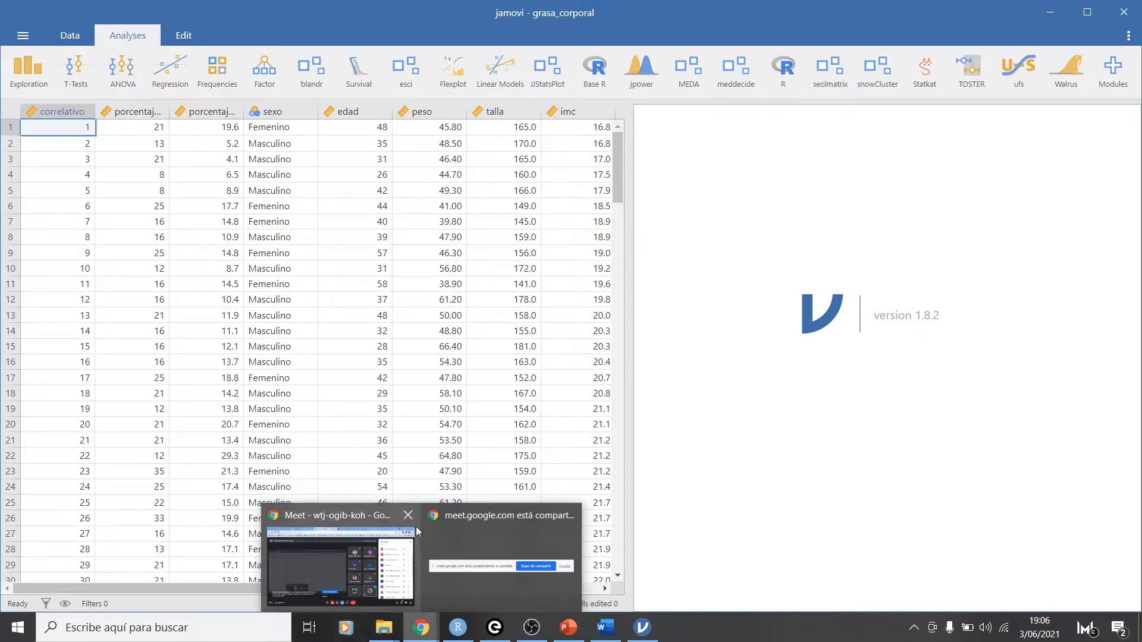
- Switch to Chrome, search Google for "bioimpedancia balanza" and show the image results
left_click(340, 565)
left_click(755, 10)
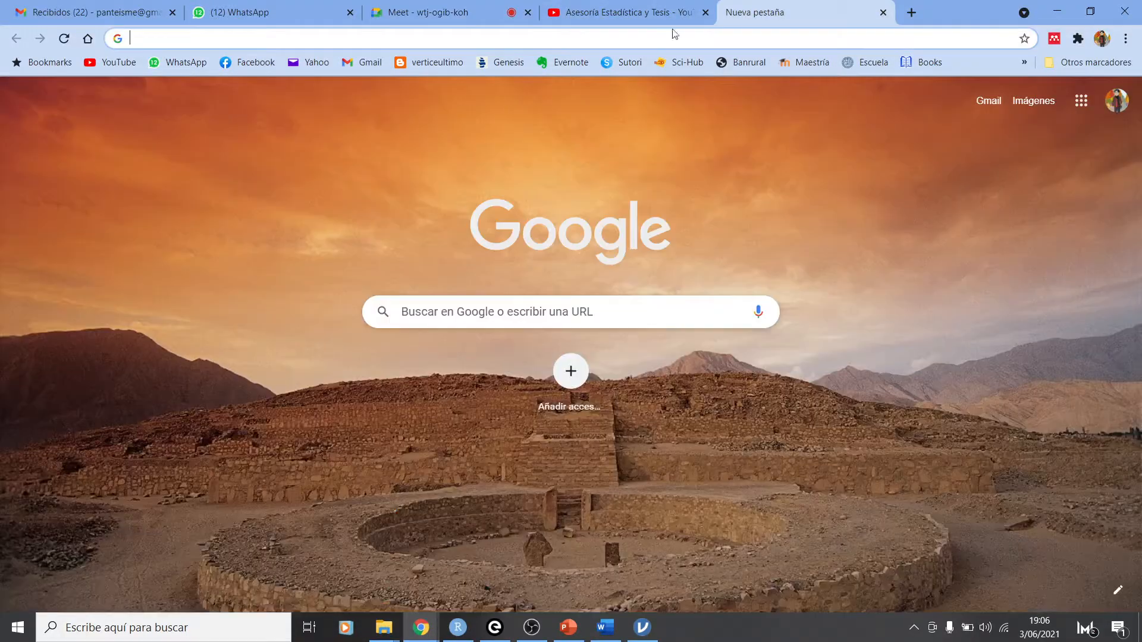
left_click(438, 312)
type("bio")
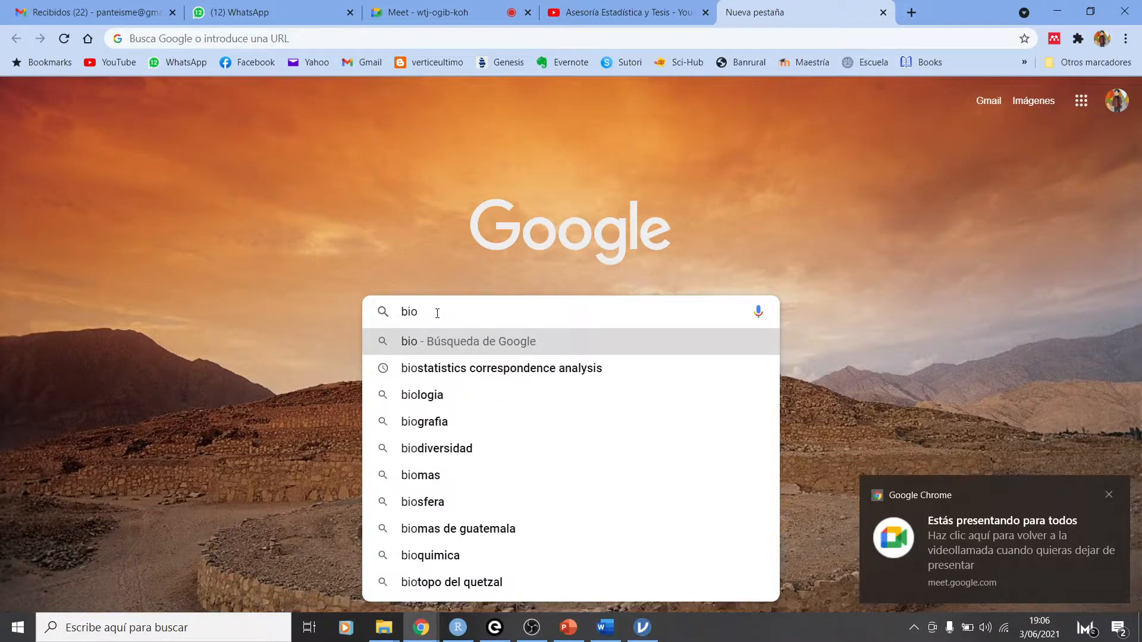
type("impedancia balanza")
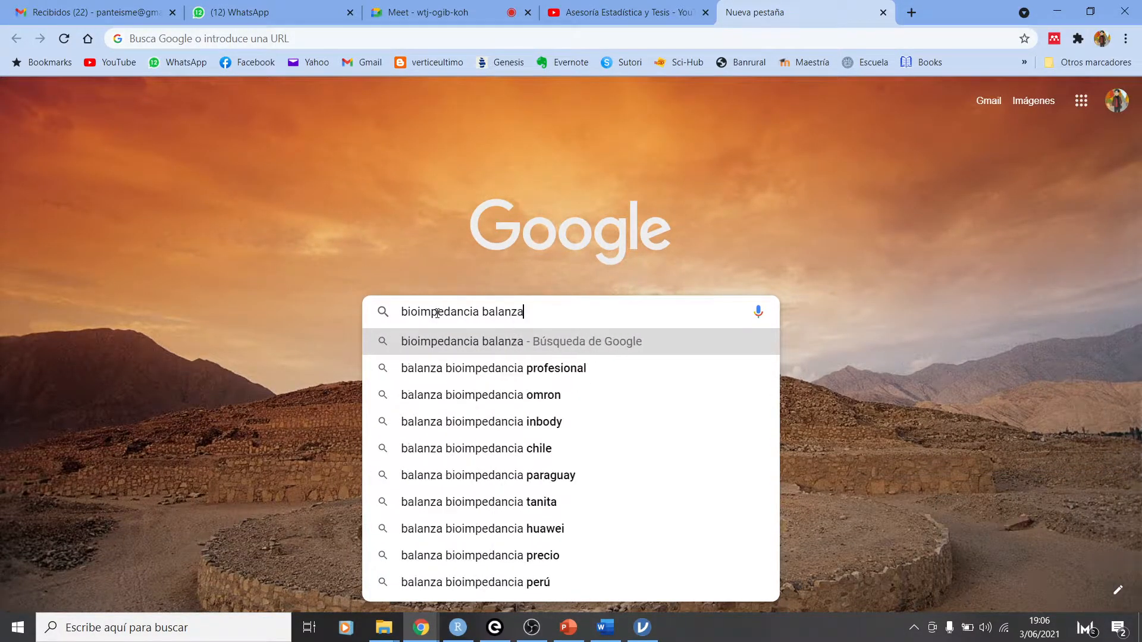
key("Return")
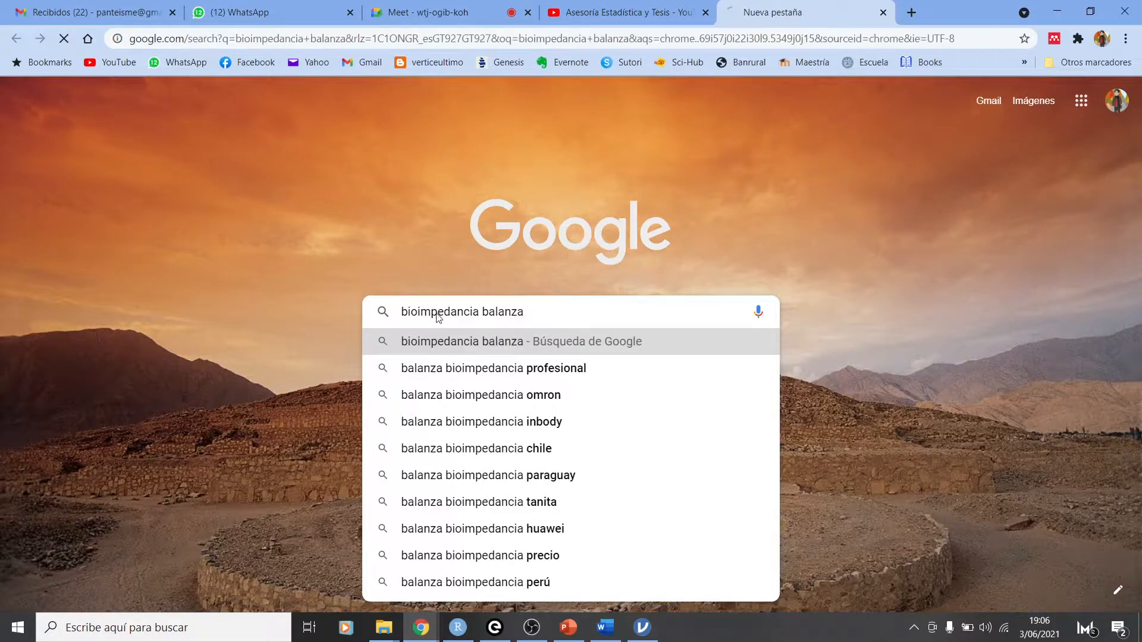
left_click(276, 242)
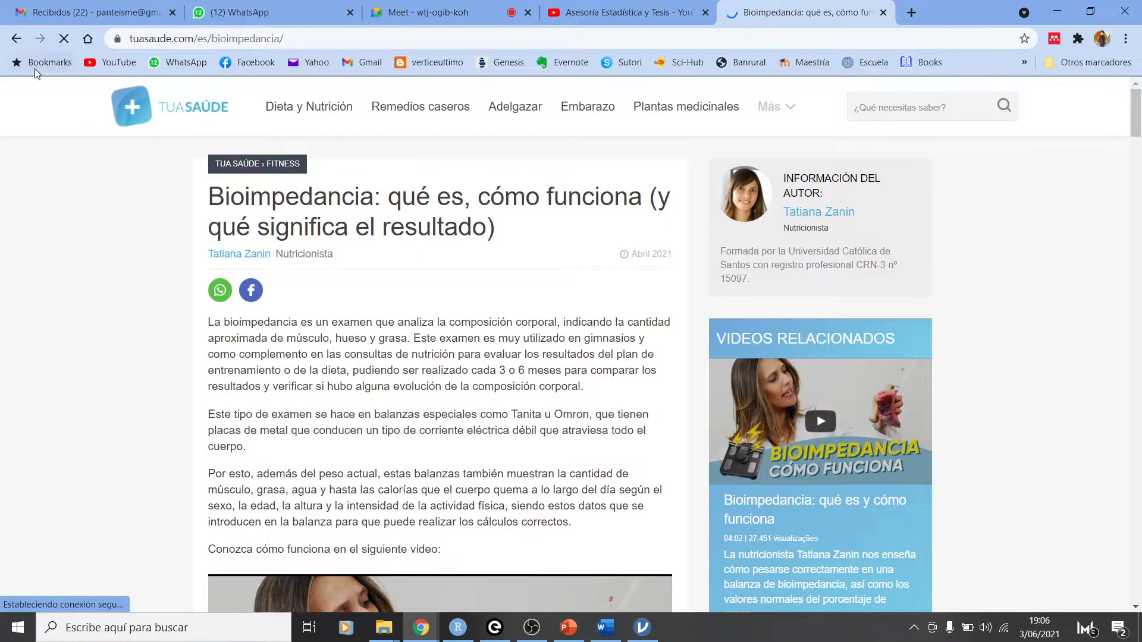
left_click(16, 39)
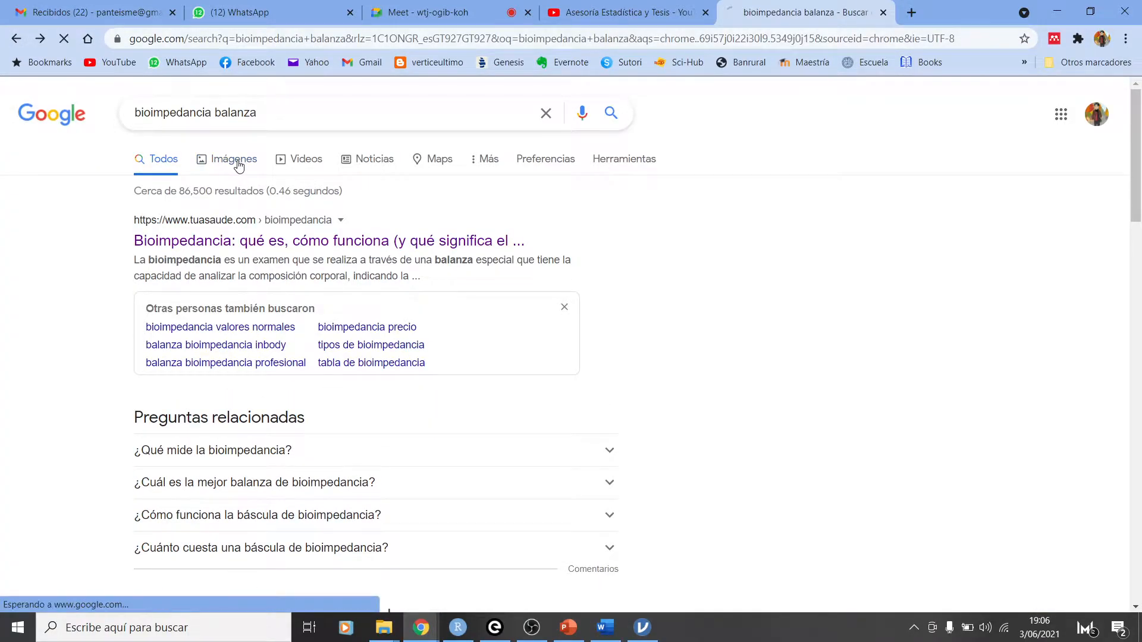
left_click(236, 160)
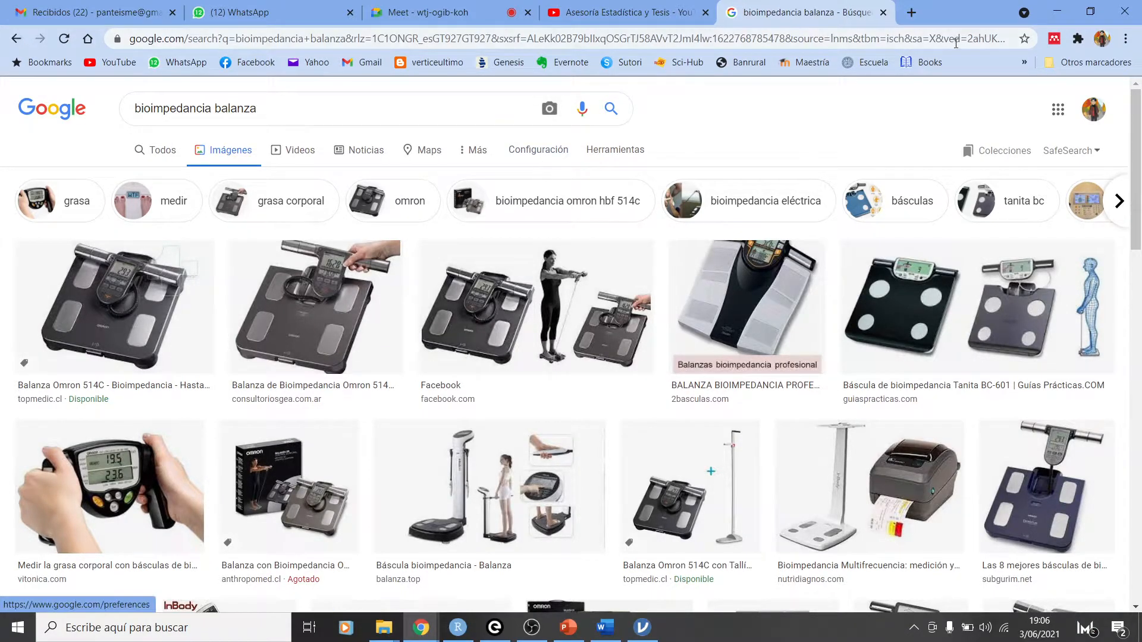
- Look up images for "grasa corporal pliegues" in a new browser tab, then return to the bioimpedance scale images
left_click(912, 12)
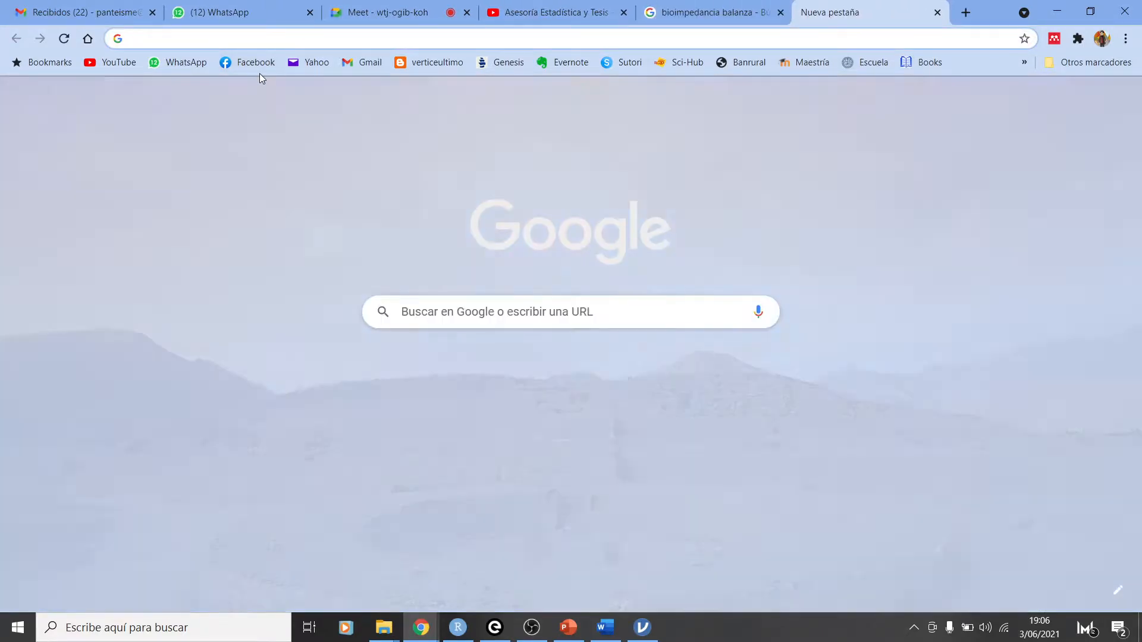
type("grasa")
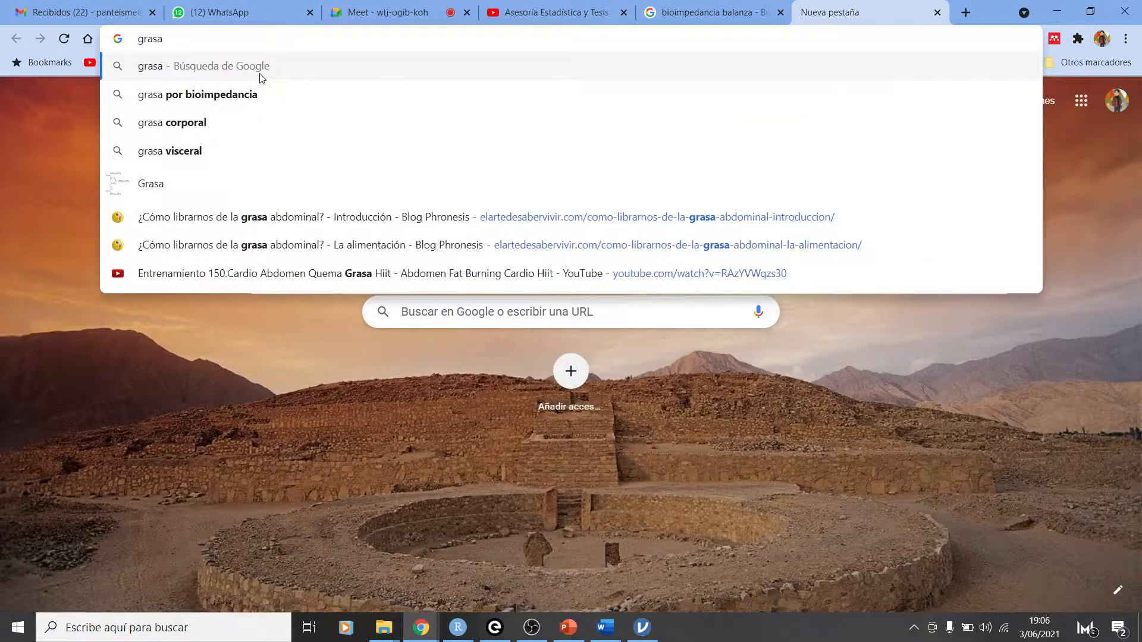
type(" corporal")
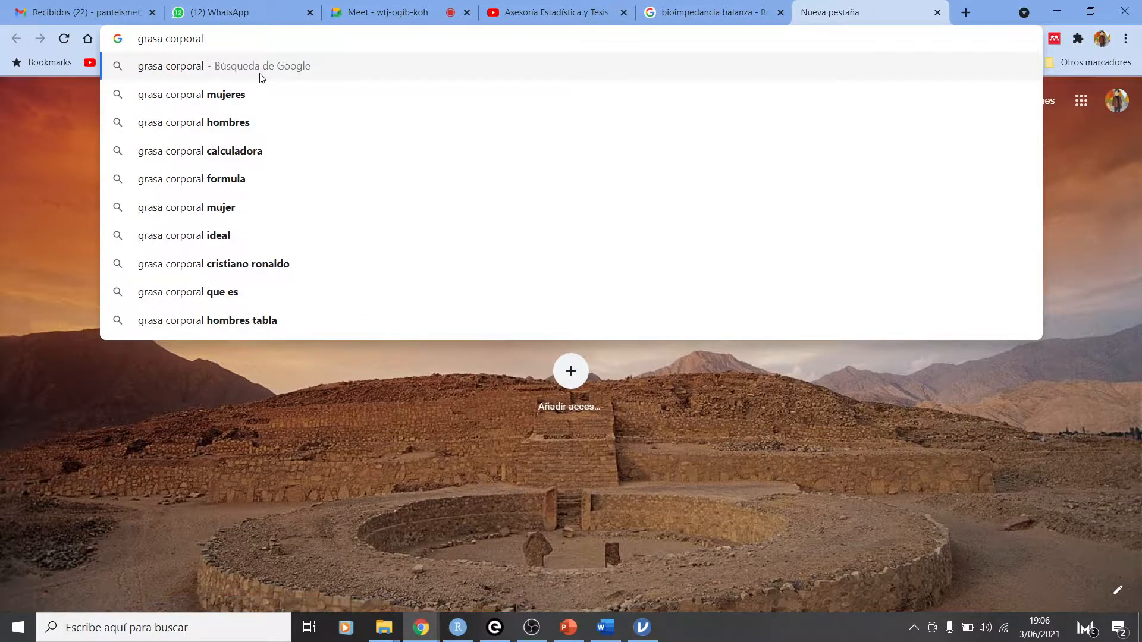
type(" pli")
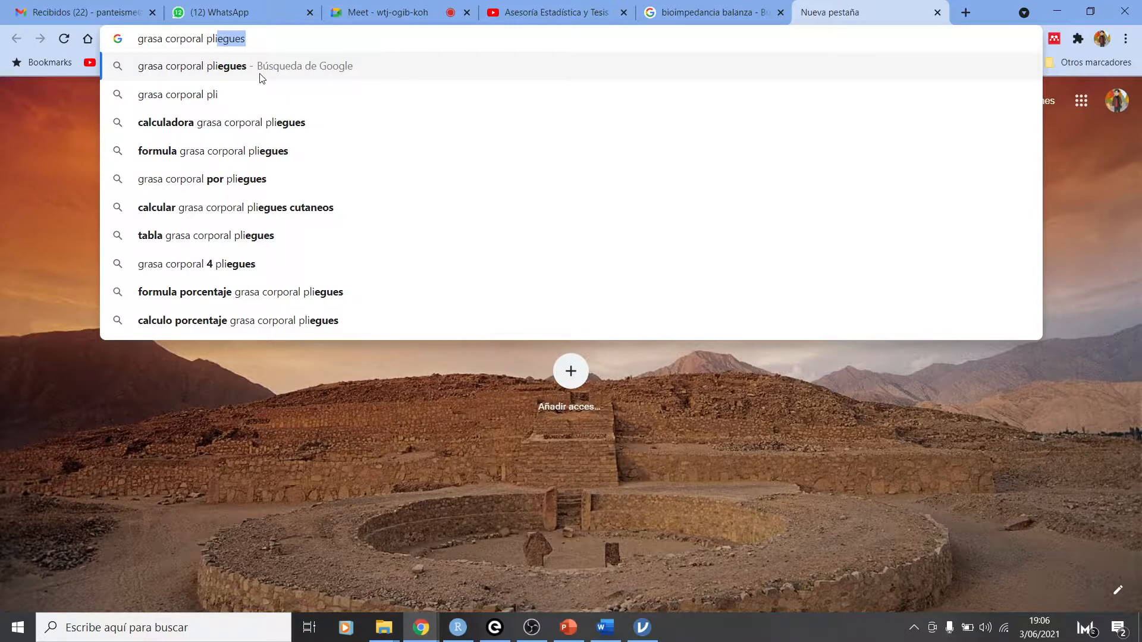
key("Return")
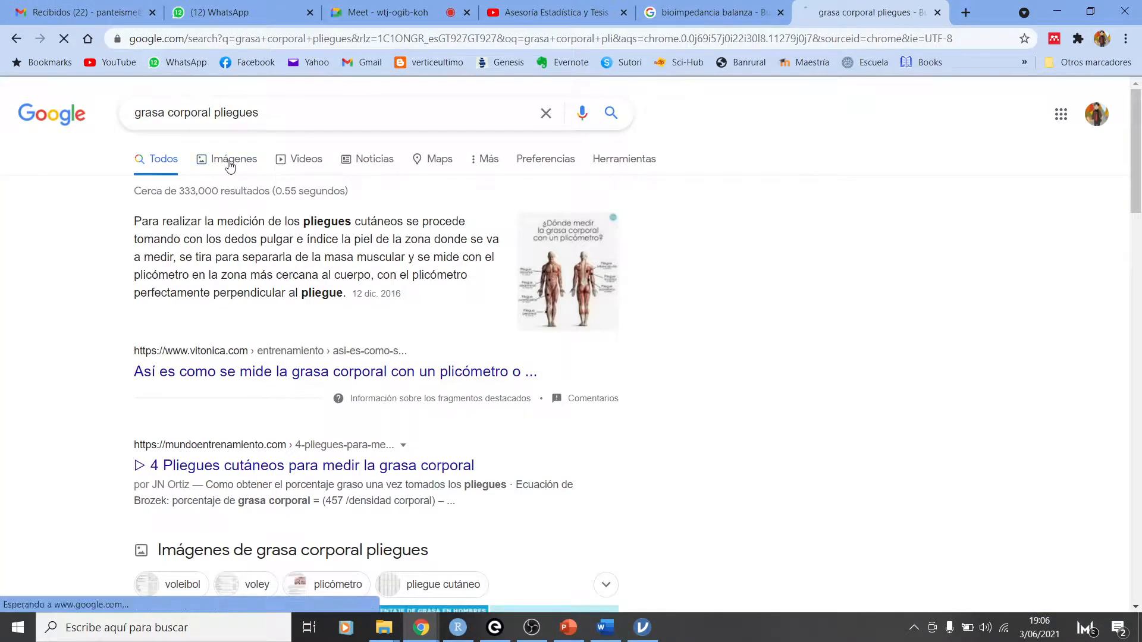
left_click(230, 160)
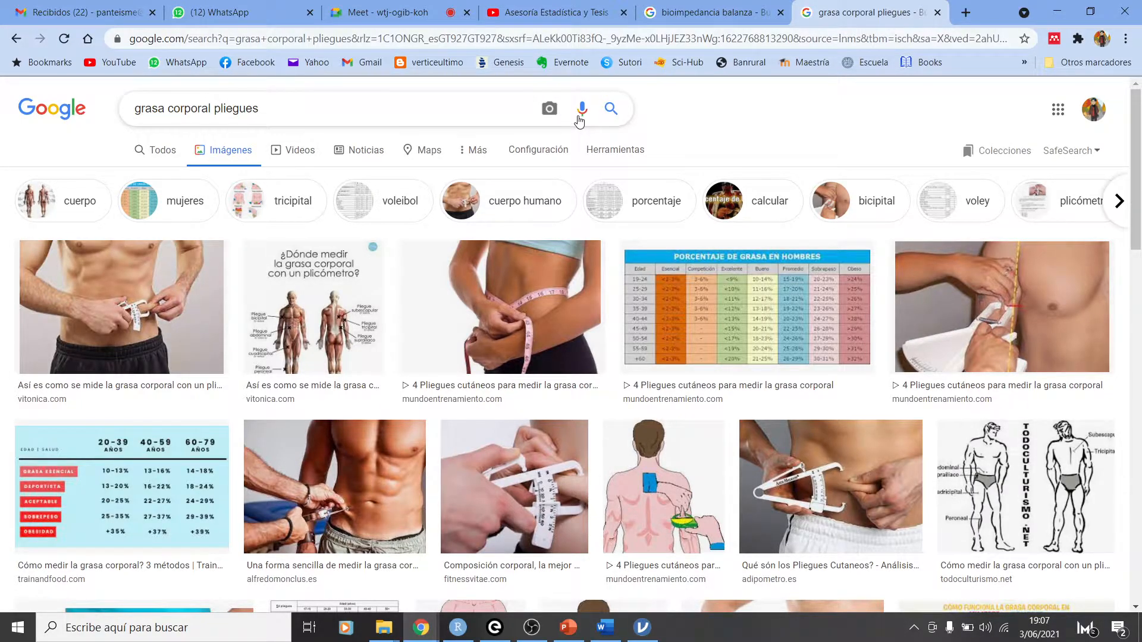
left_click(717, 15)
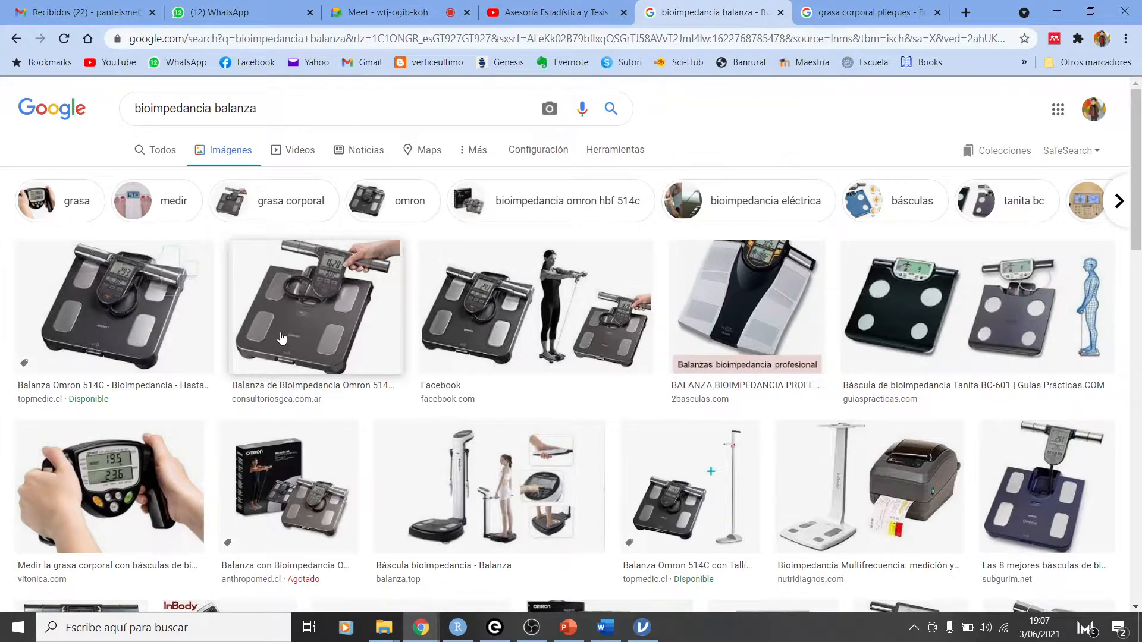
- Switch to jamovi and widen the porcentaje_grasa_pliegues and porcentaje_grasa_bio columns to show their full names
left_click(651, 633)
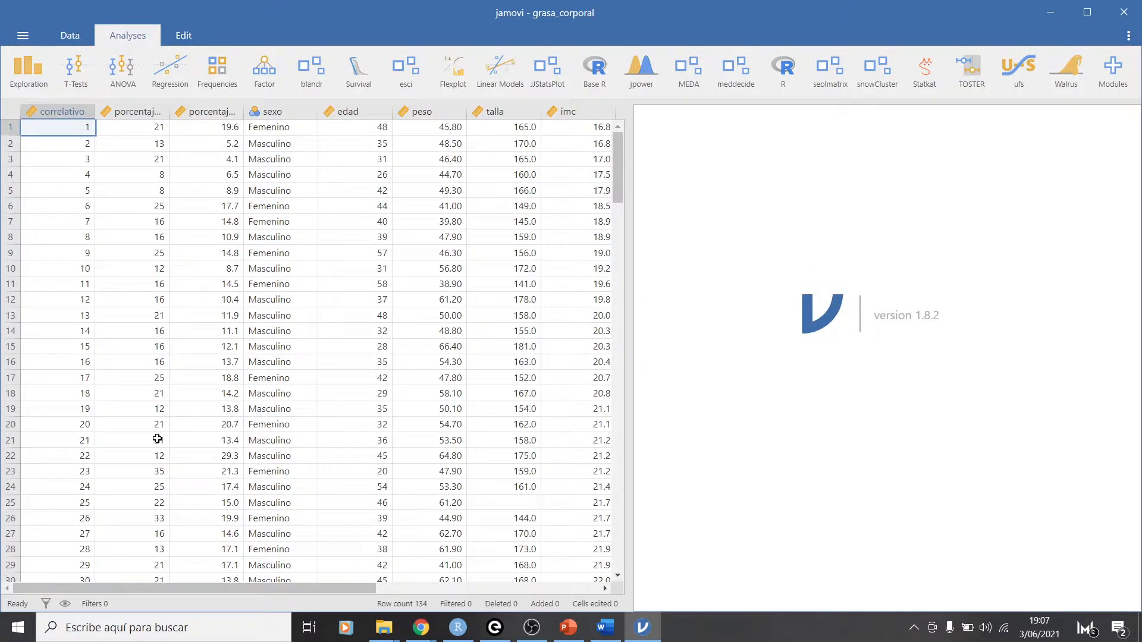
scroll(157, 438, "down", 5)
scroll(157, 438, "up", 5)
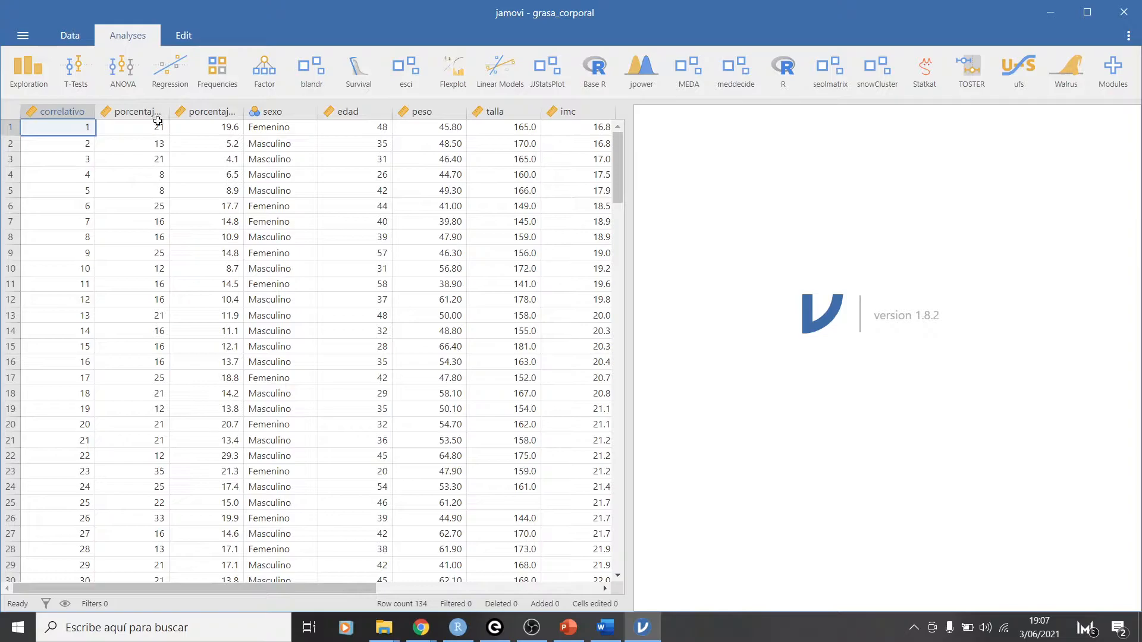
left_click_drag(177, 112, 447, 112)
left_click(196, 112)
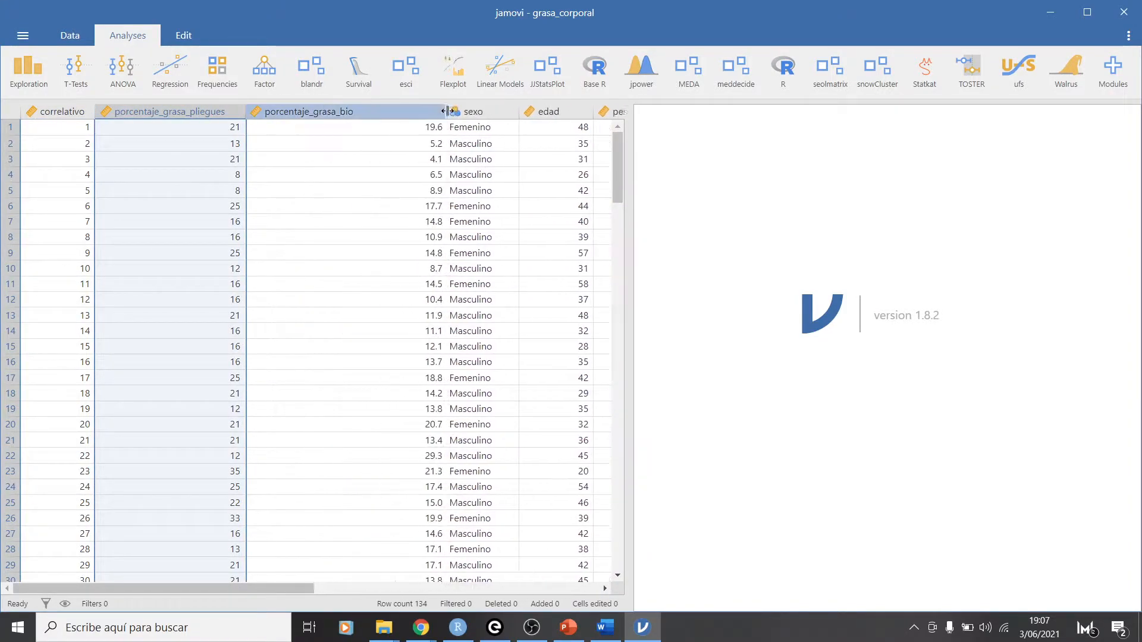
left_click(348, 112)
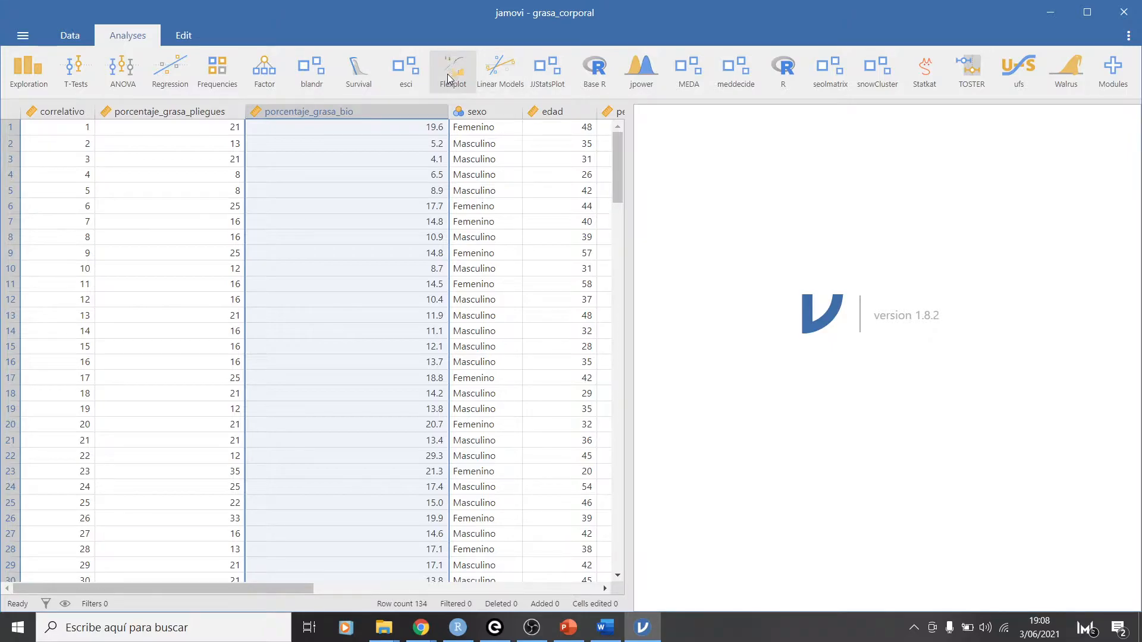
- Create a Flexplot with porcentaje_grasa_pliegues as the outcome variable and porcentaje_grasa_bio as the predictor variable
left_click(1119, 74)
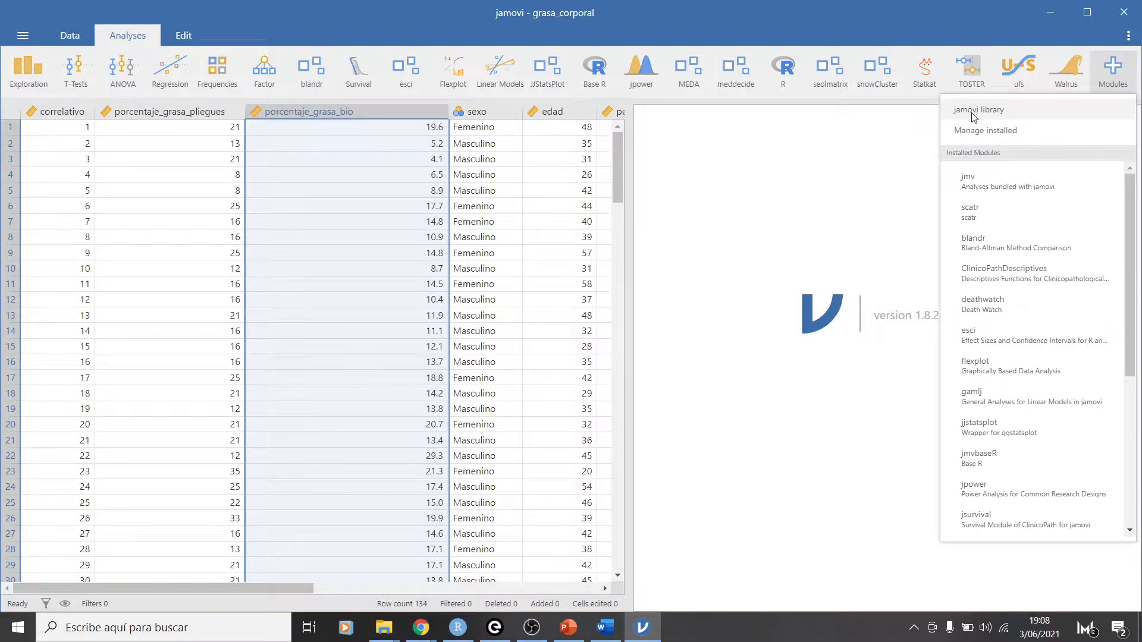
left_click(467, 83)
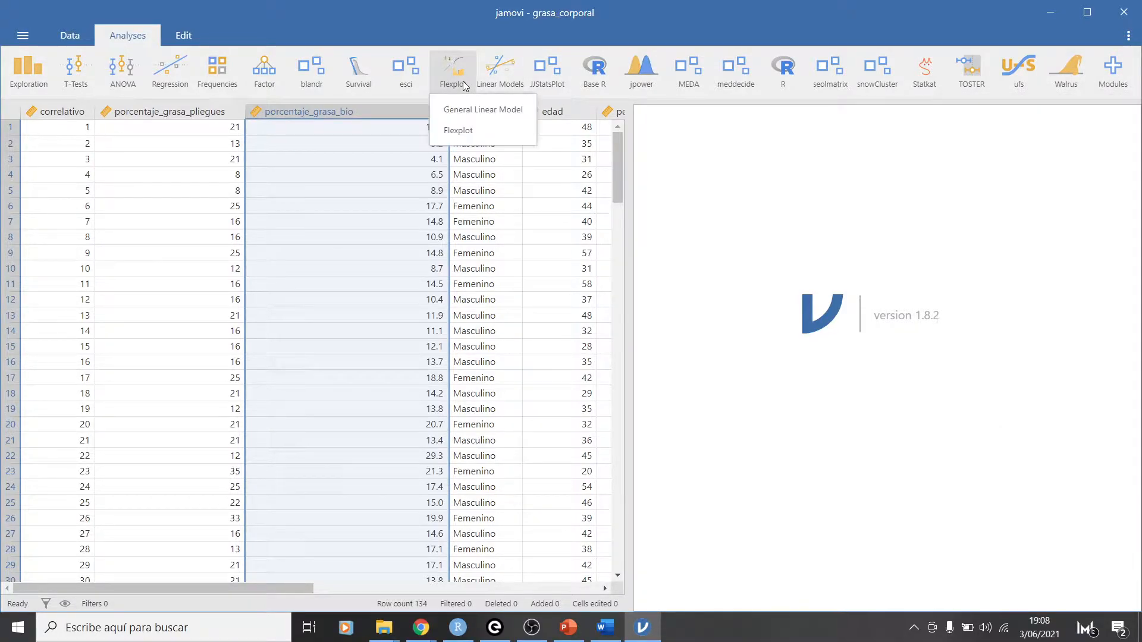
left_click(470, 128)
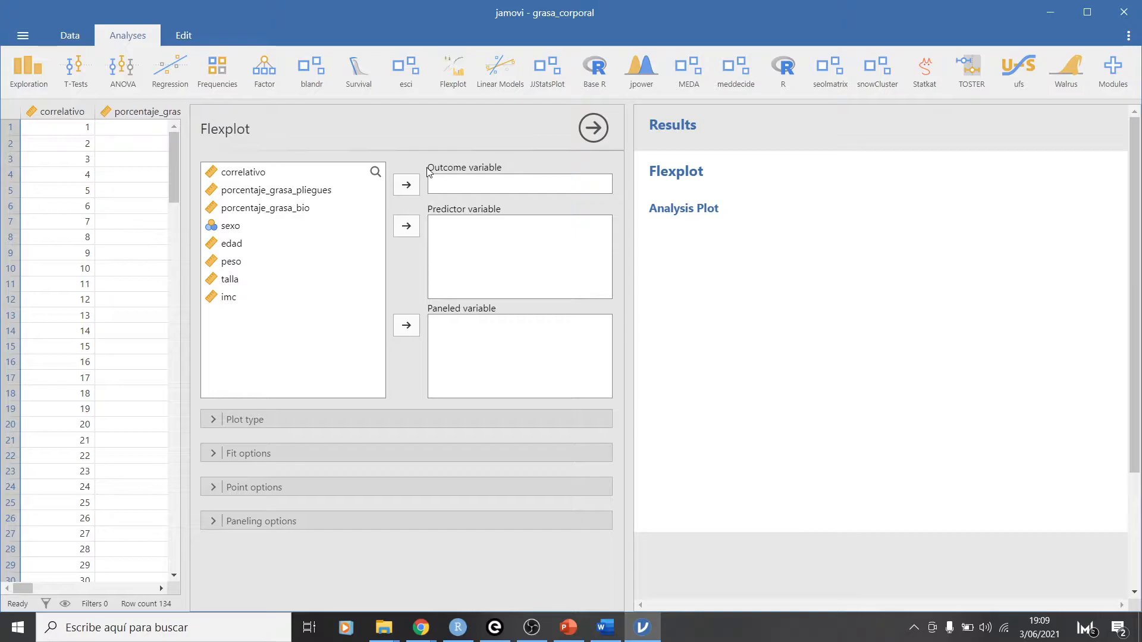
left_click(296, 195)
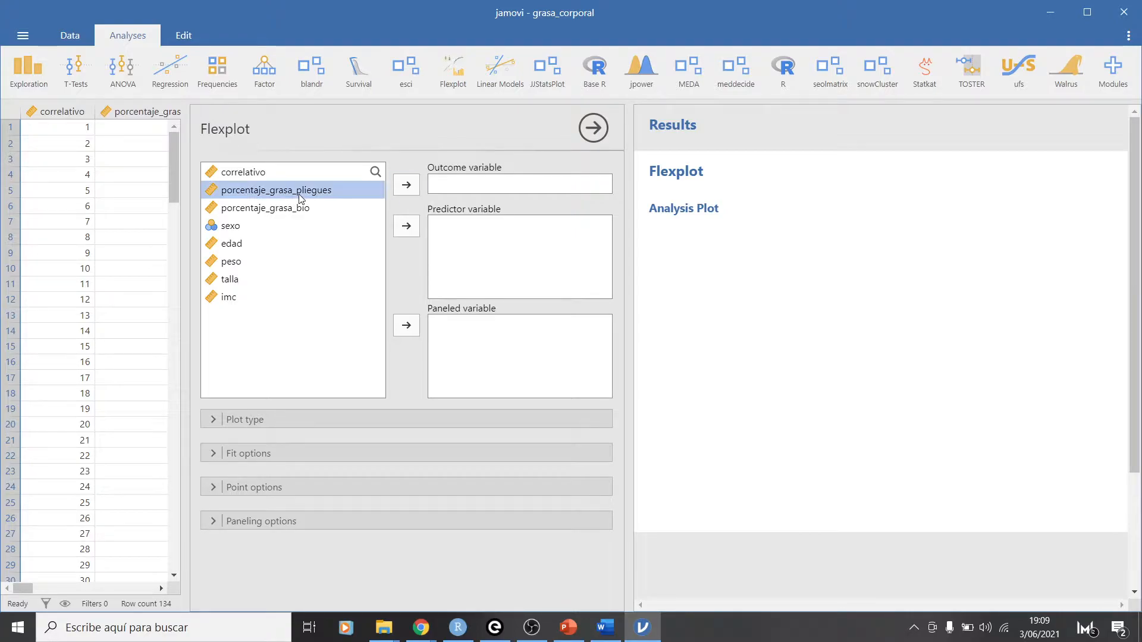
left_click(408, 186)
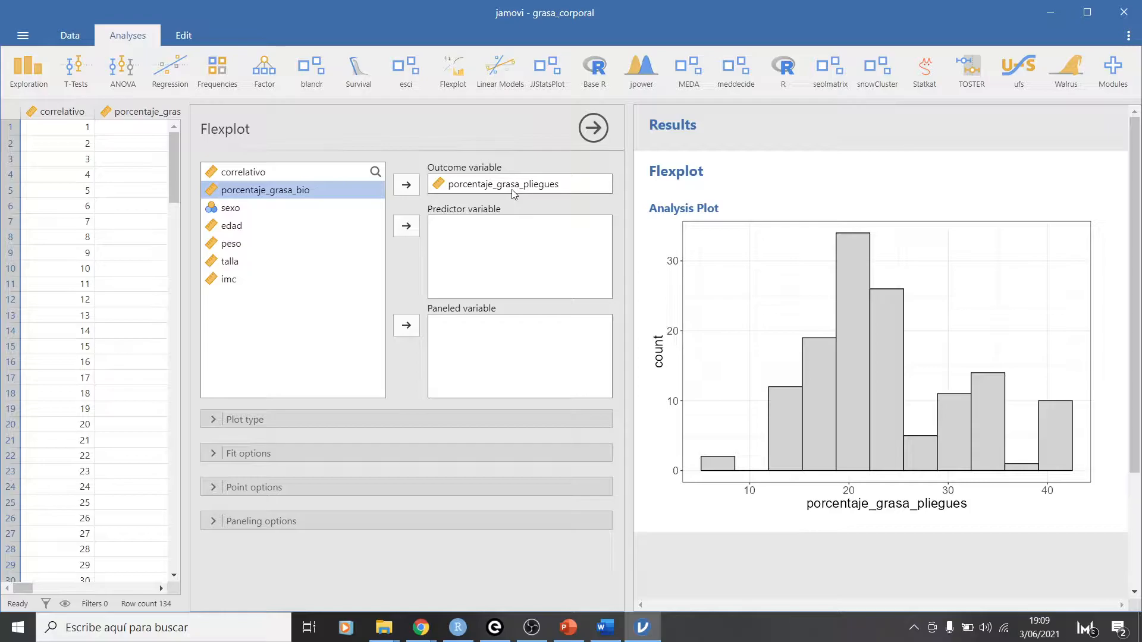
left_click(407, 233)
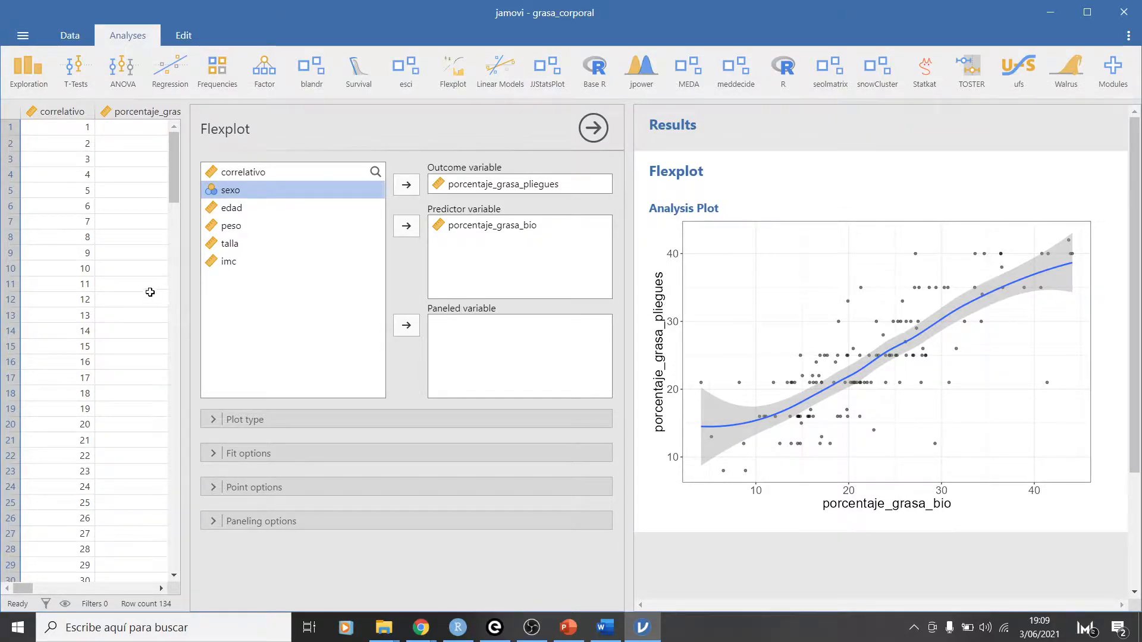
- Enlarge the data table area and open the variable settings of porcentaje_grasa_pliegues
left_click_drag(181, 269, 425, 272)
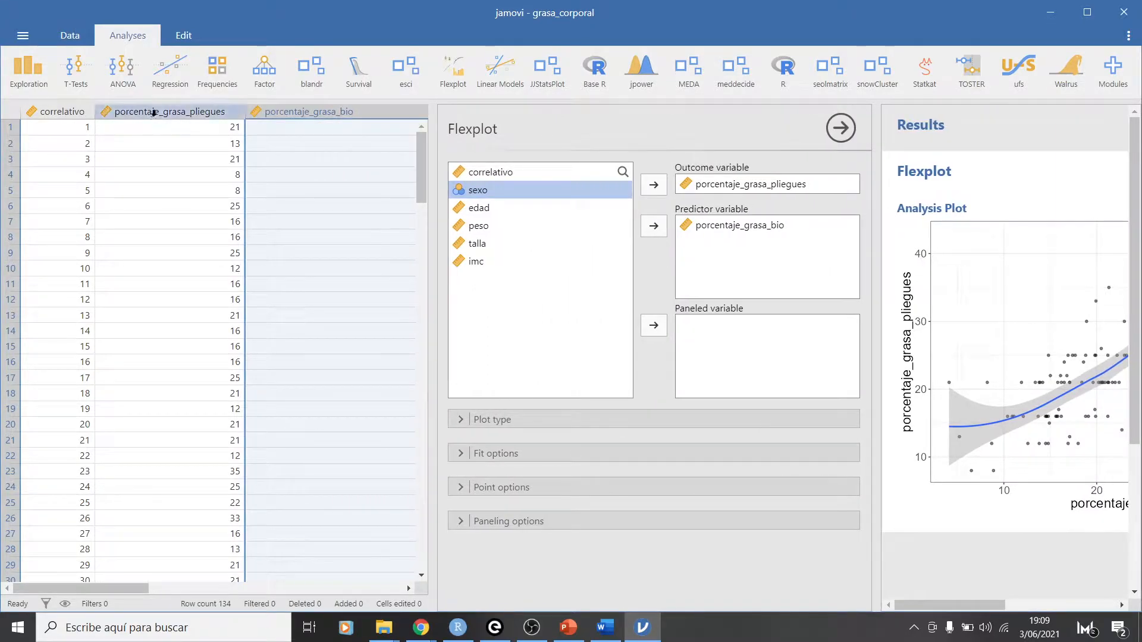
left_click(154, 112)
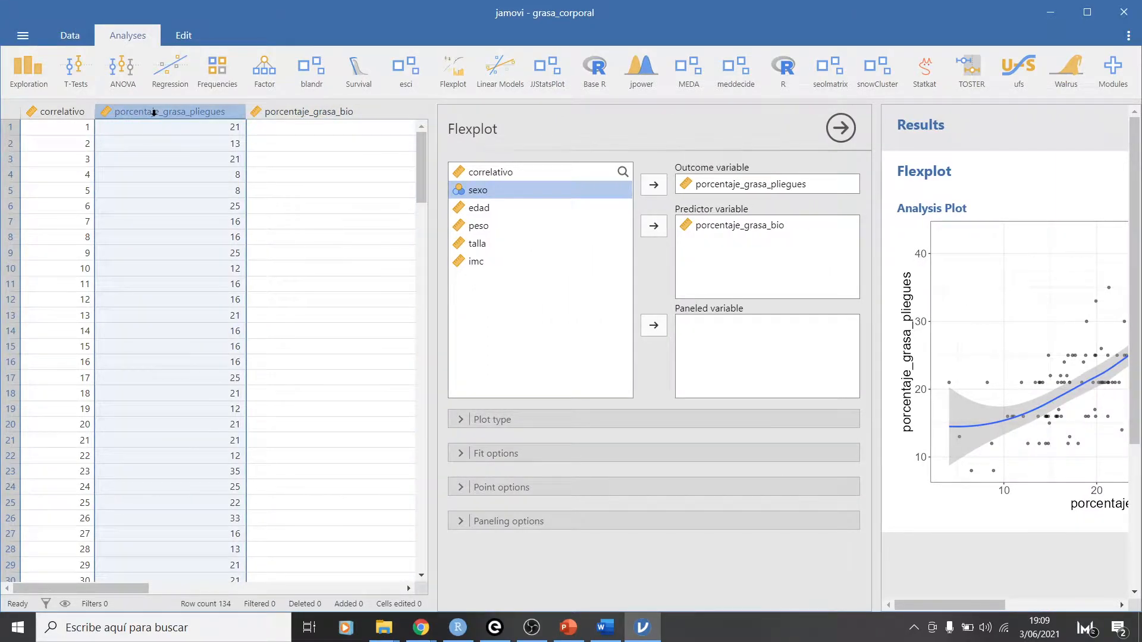
double_click(153, 112)
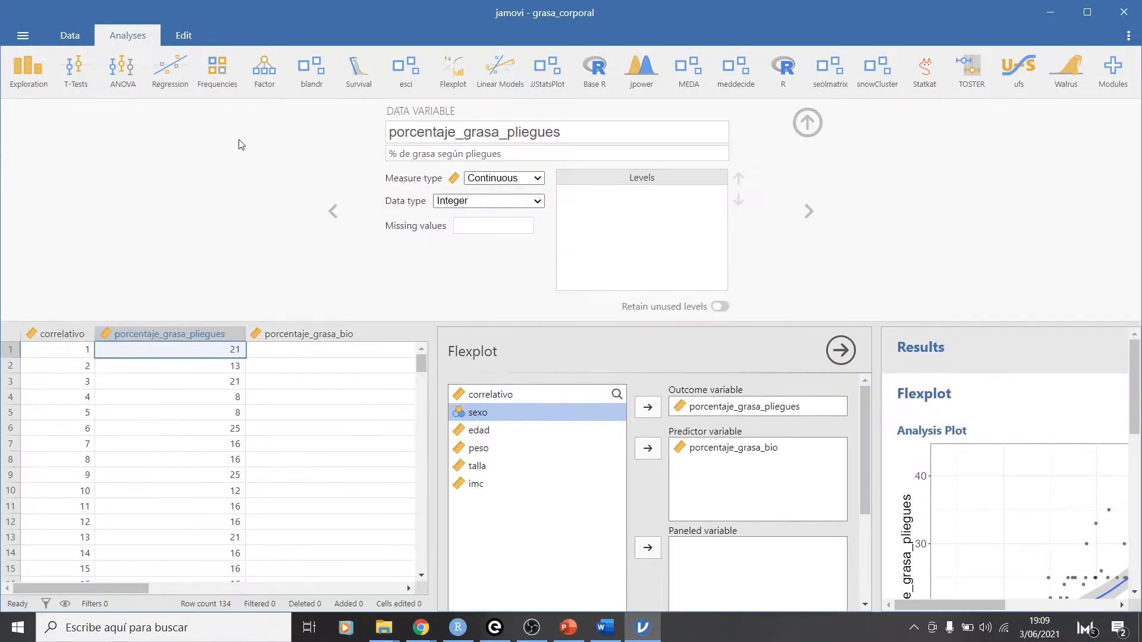
- Try to rename the porcentaje_grasa_pliegues variable as "% grasa pliegues"
left_click(581, 140)
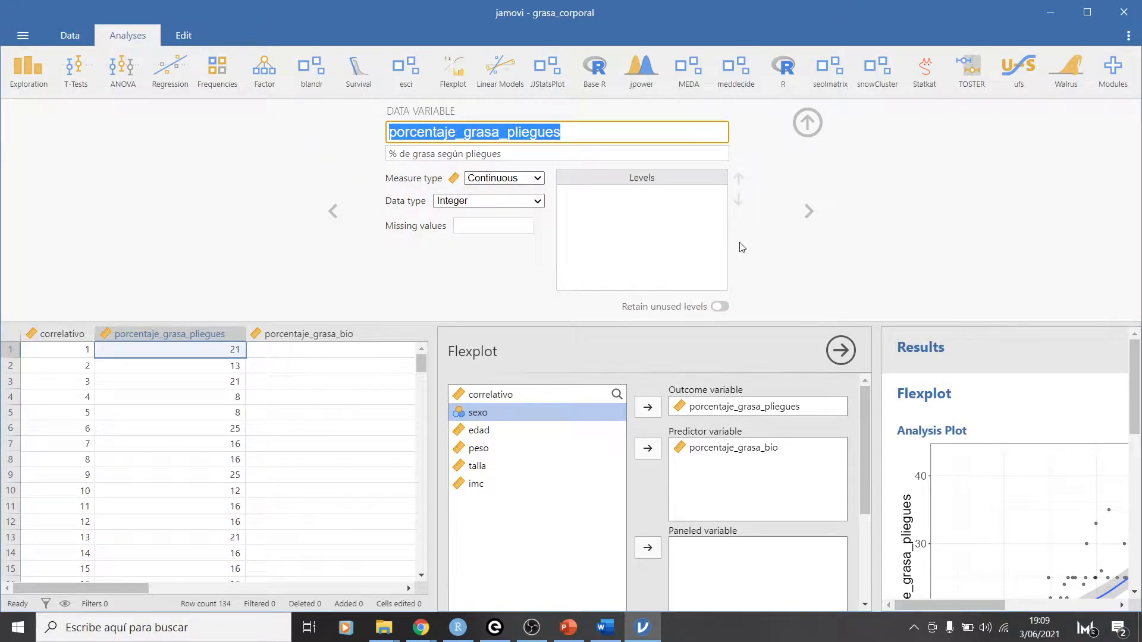
type("Porce")
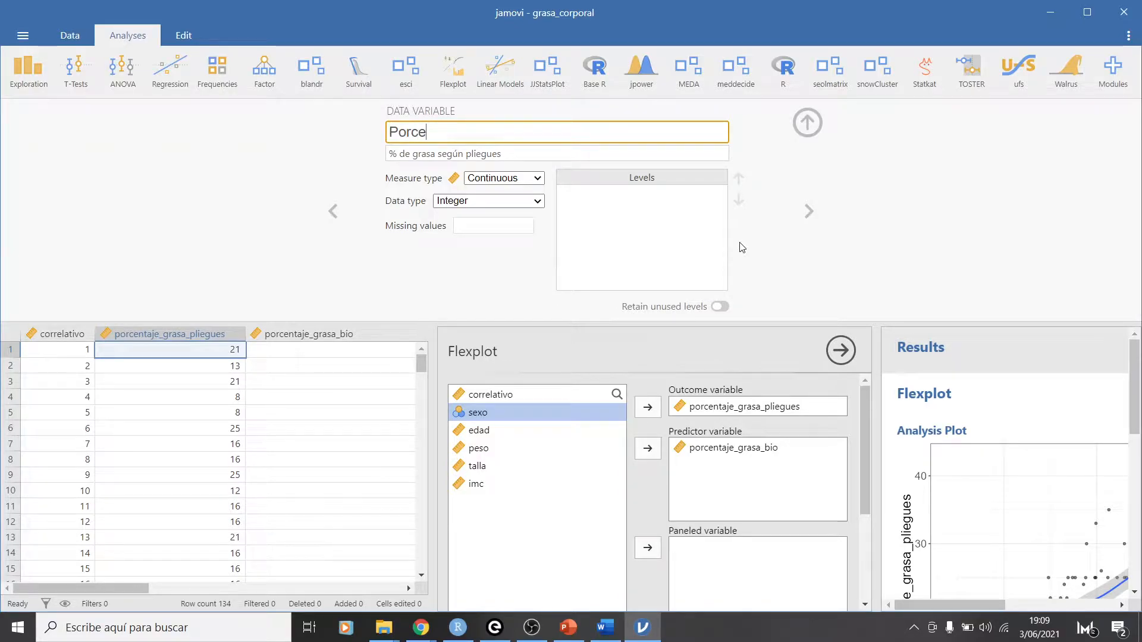
type("% grasa")
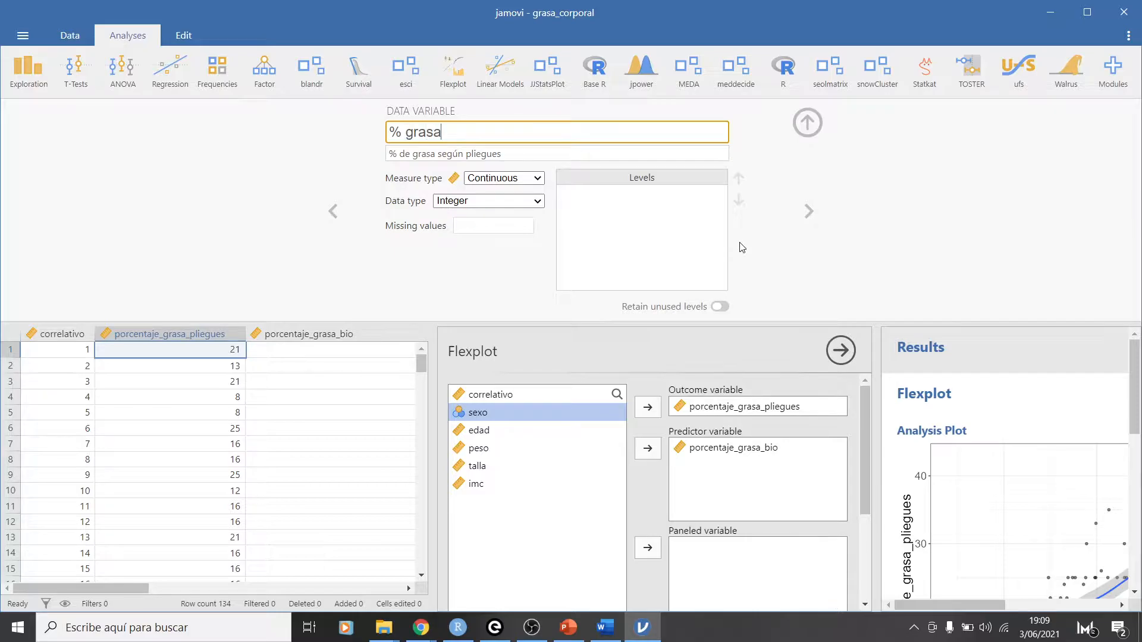
type(" pliegues")
key("Return")
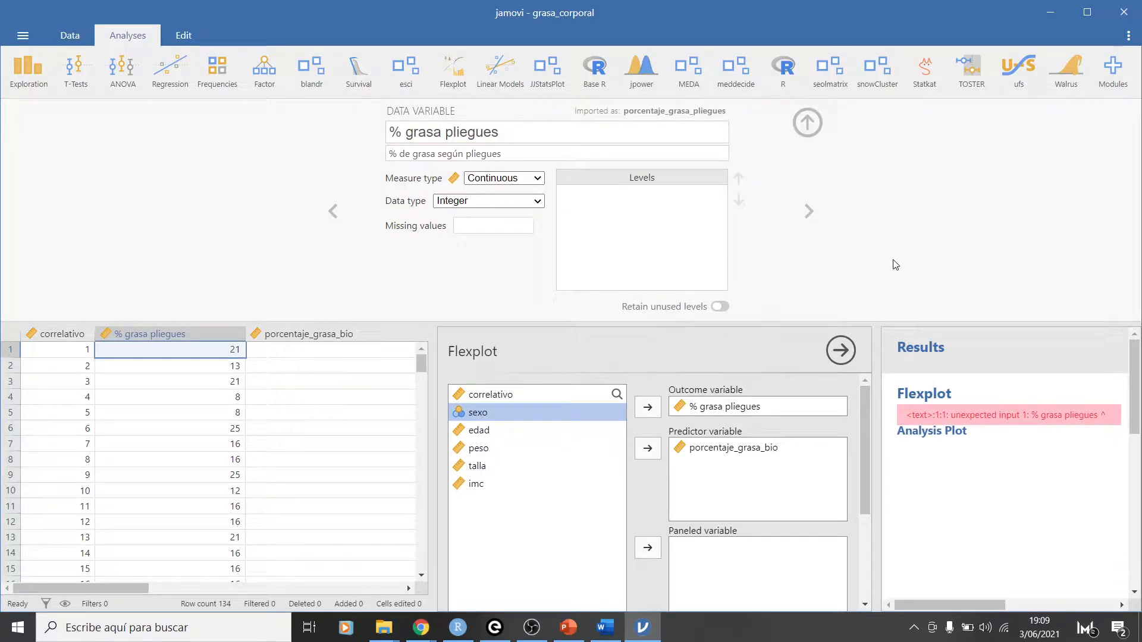
- Rename the skinfold fat percentage variable as "Porc. Pliegues" and select it as the Flexplot's outcome variable entry
left_click(494, 135)
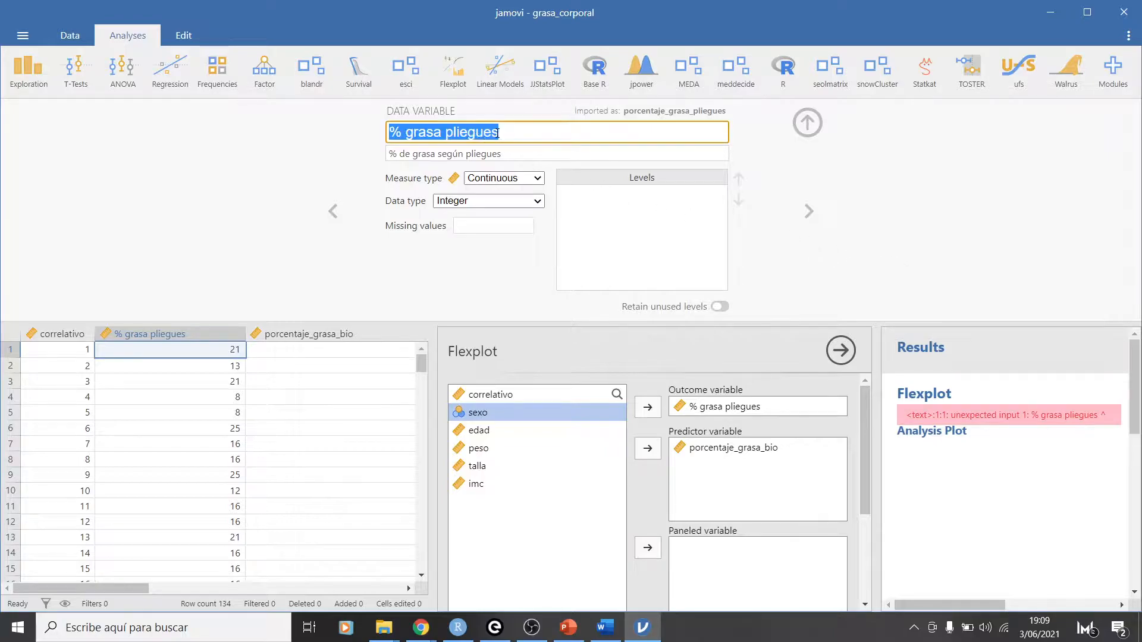
type("Porc. Pliegues")
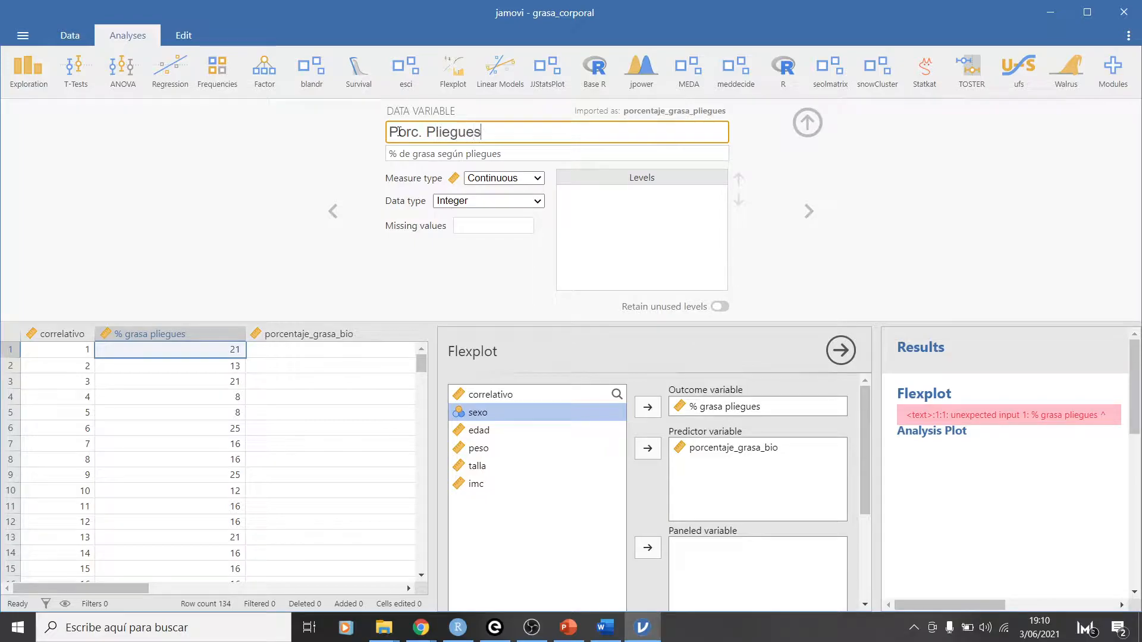
key("Return")
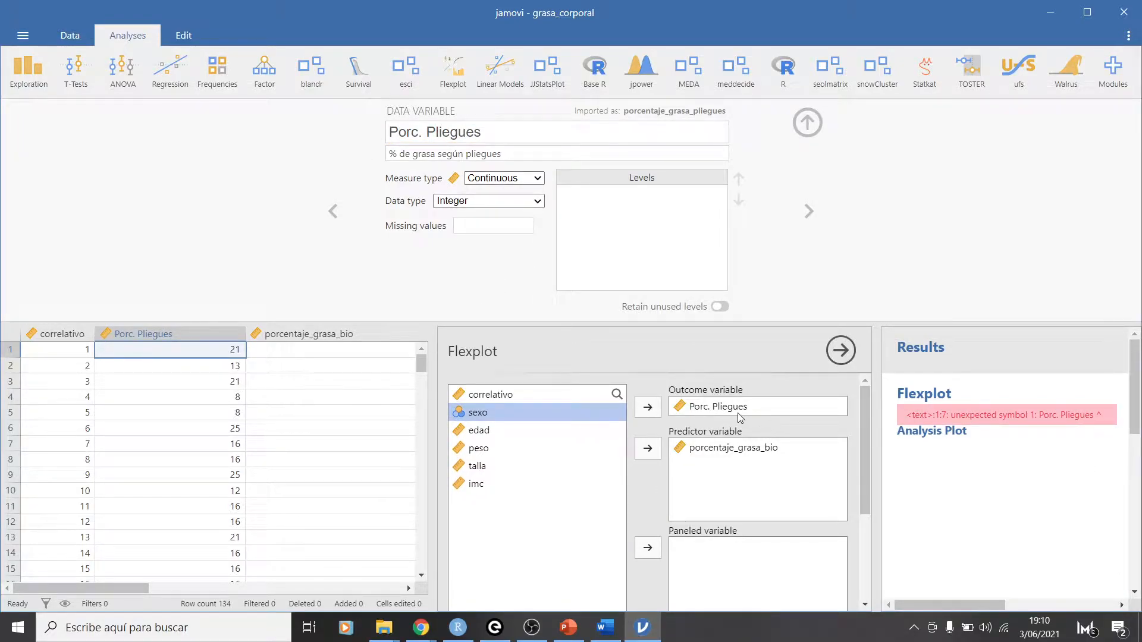
left_click(760, 410)
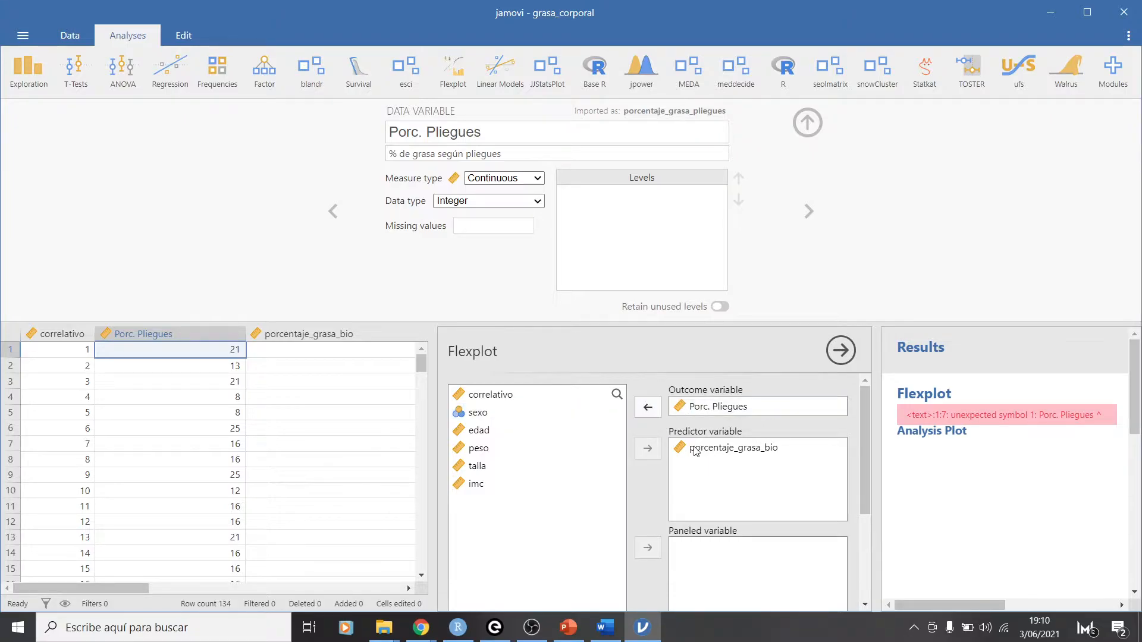
- Remove Porc. Pliegues and porcentaje_grasa_bio from the Flexplot's outcome and predictor variables
left_click(716, 408)
left_click(647, 407)
left_click(708, 447)
left_click(648, 448)
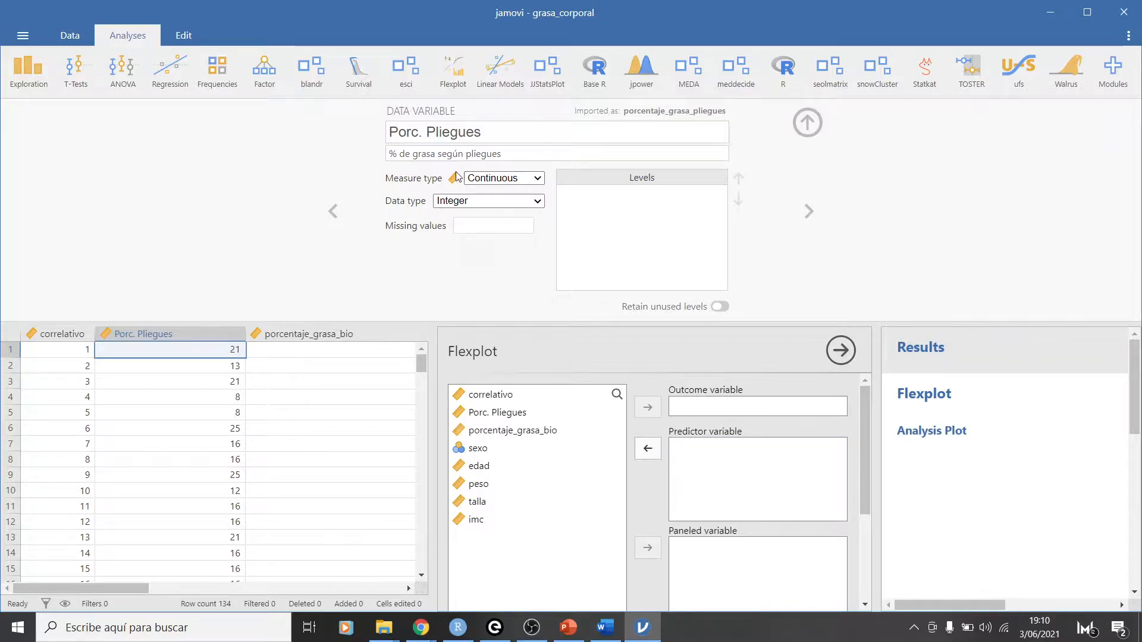
- Rename the skinfold fat percentage variable as "Porcentaje Pliegues"
left_click(427, 142)
key("Left")
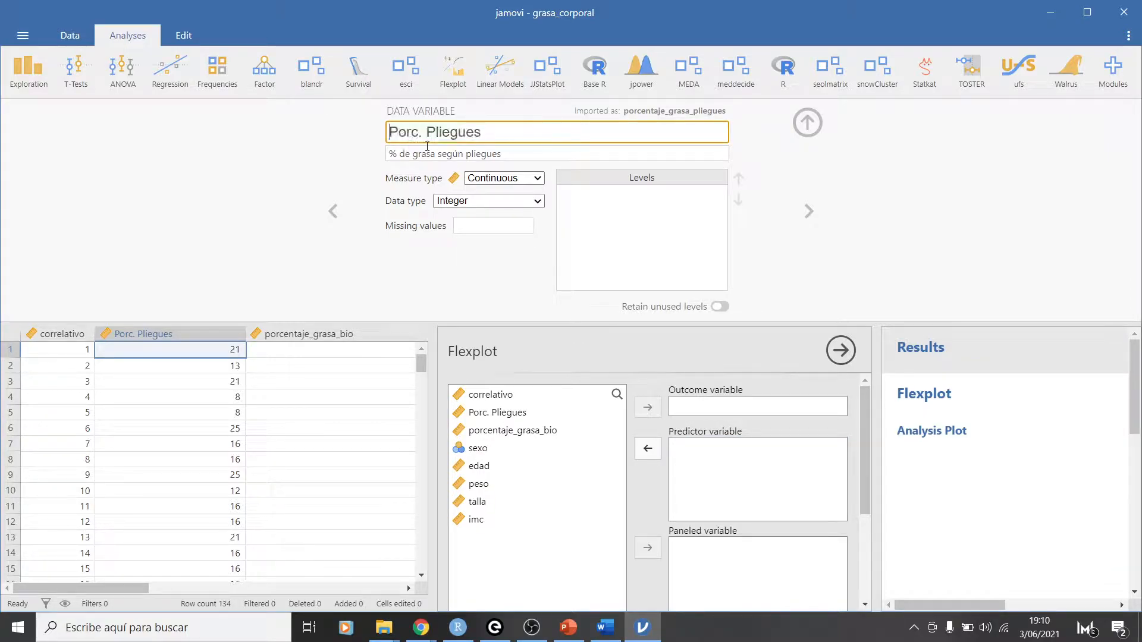
key("BackSpace")
type("entaje")
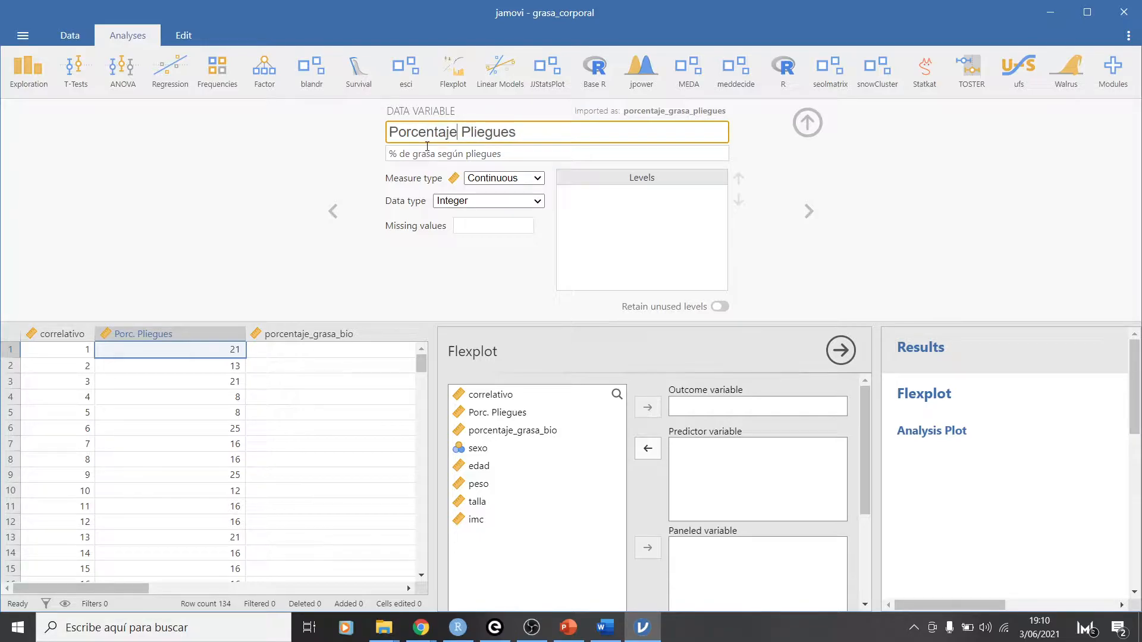
- Rename the porcentaje_grasa_bio variable as "Porcentaje biompedancia"
left_click(307, 335)
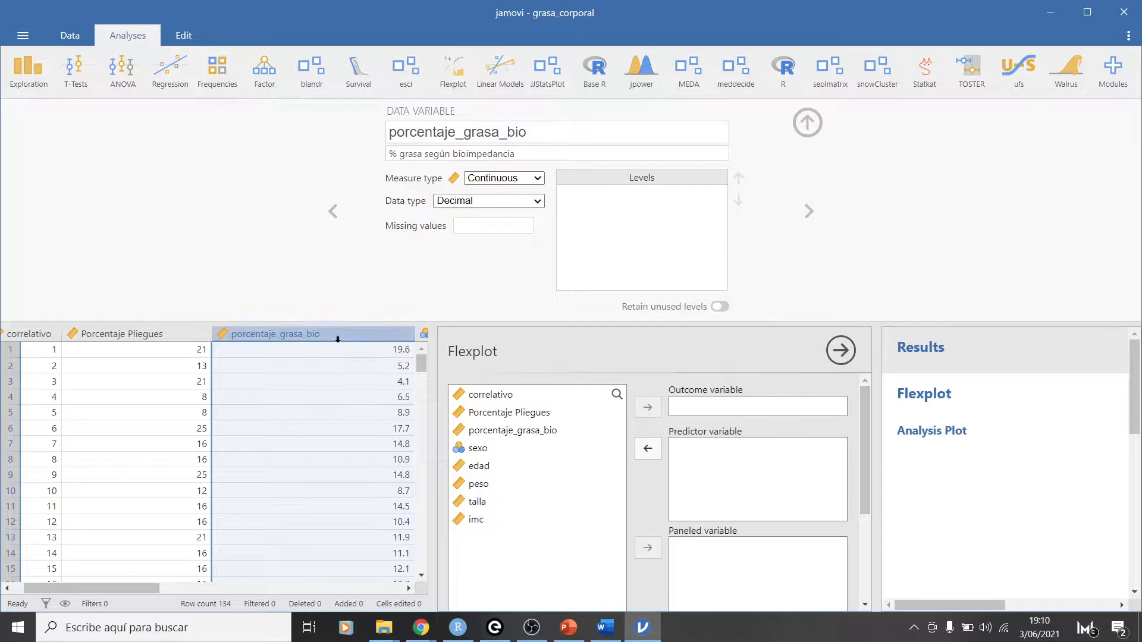
left_click(535, 132)
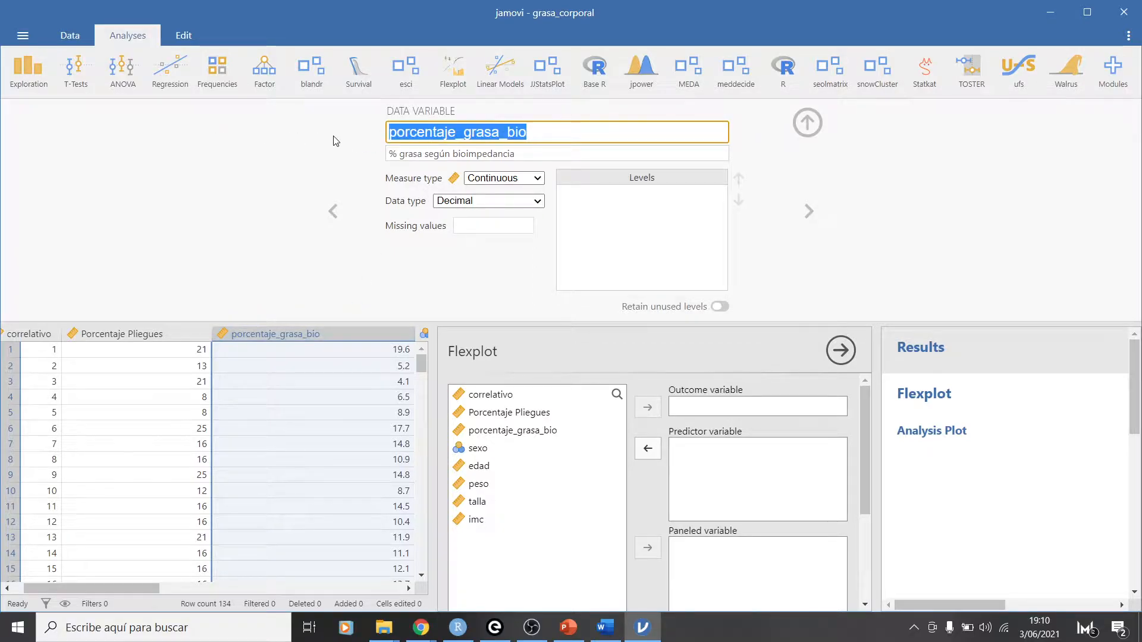
type("Porcentaje ")
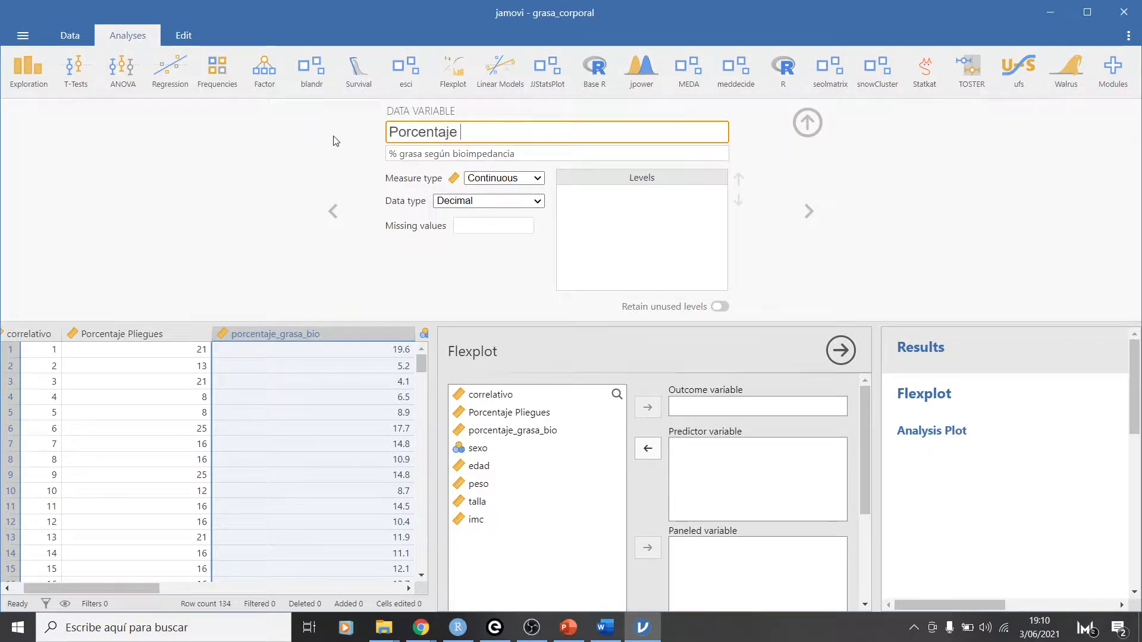
type("biompedancia")
left_click(529, 470)
left_click(535, 413)
left_click(526, 448)
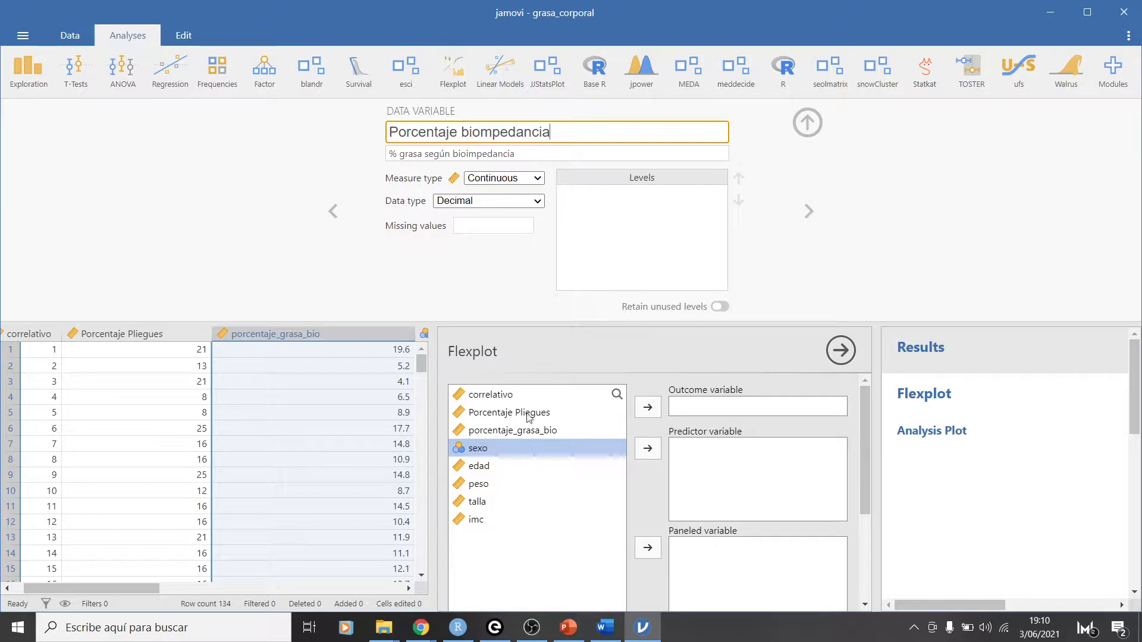
key("Return")
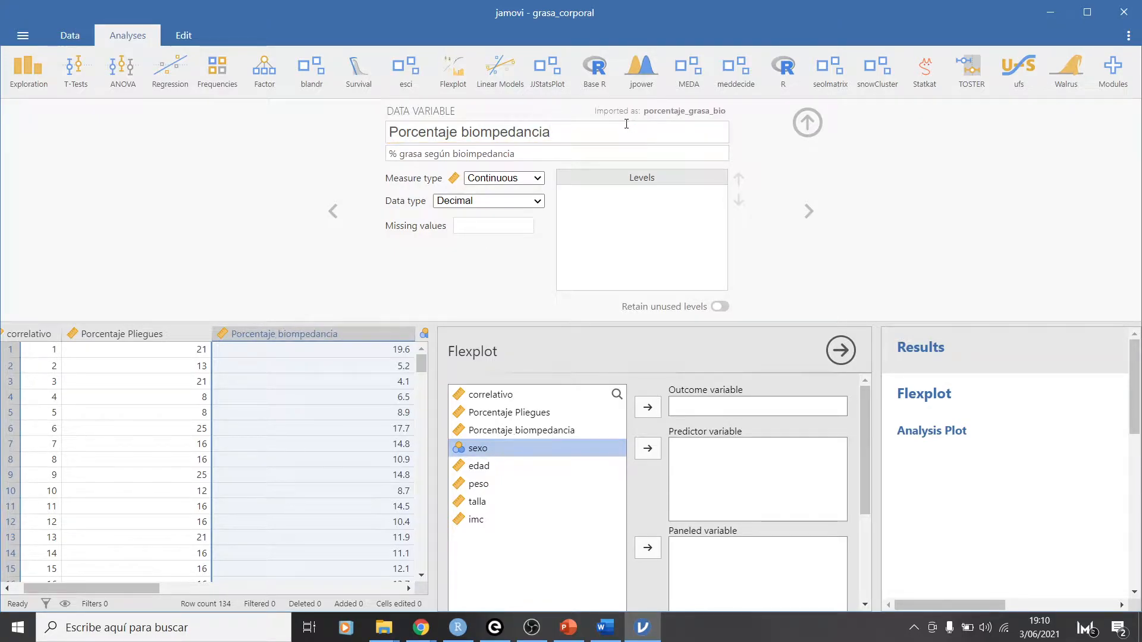
- Try to plot a Flexplot with Porcentaje Pliegues as the outcome and Porcentaje biompedancia as the predictor, and widen the results area
left_click(522, 417)
left_click(647, 409)
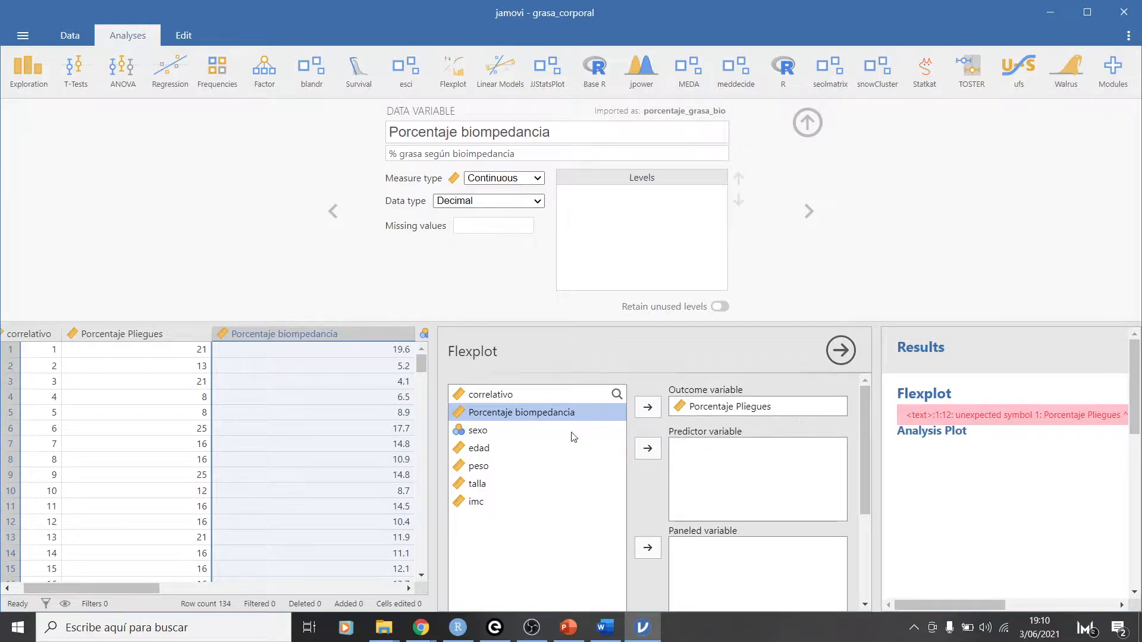
left_click(647, 448)
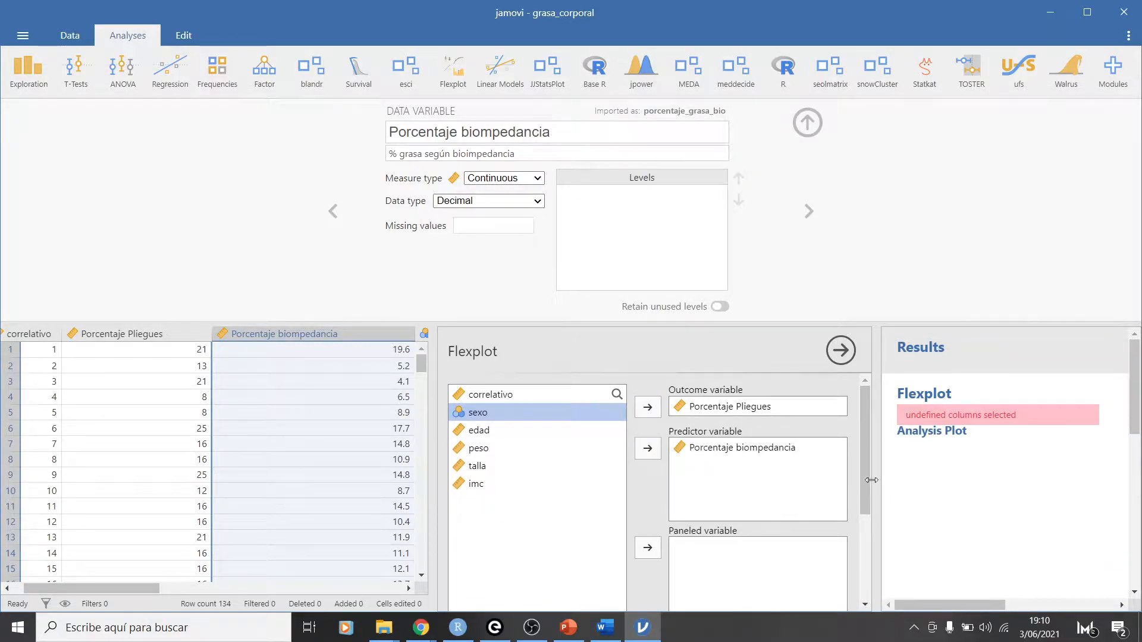
left_click_drag(875, 417, 665, 417)
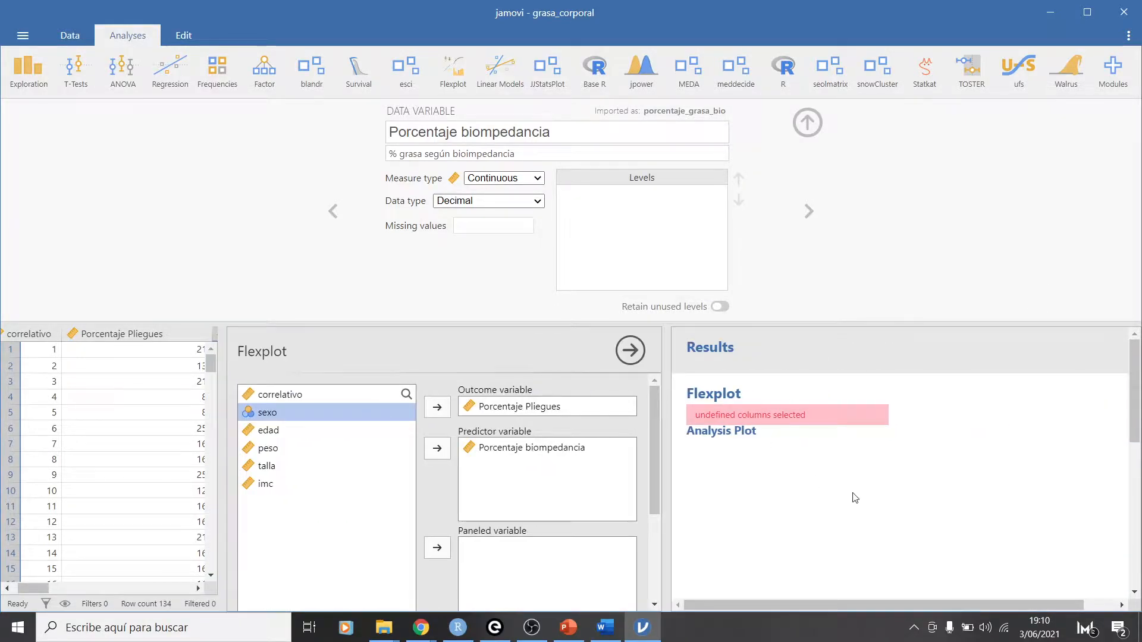
left_click(315, 448)
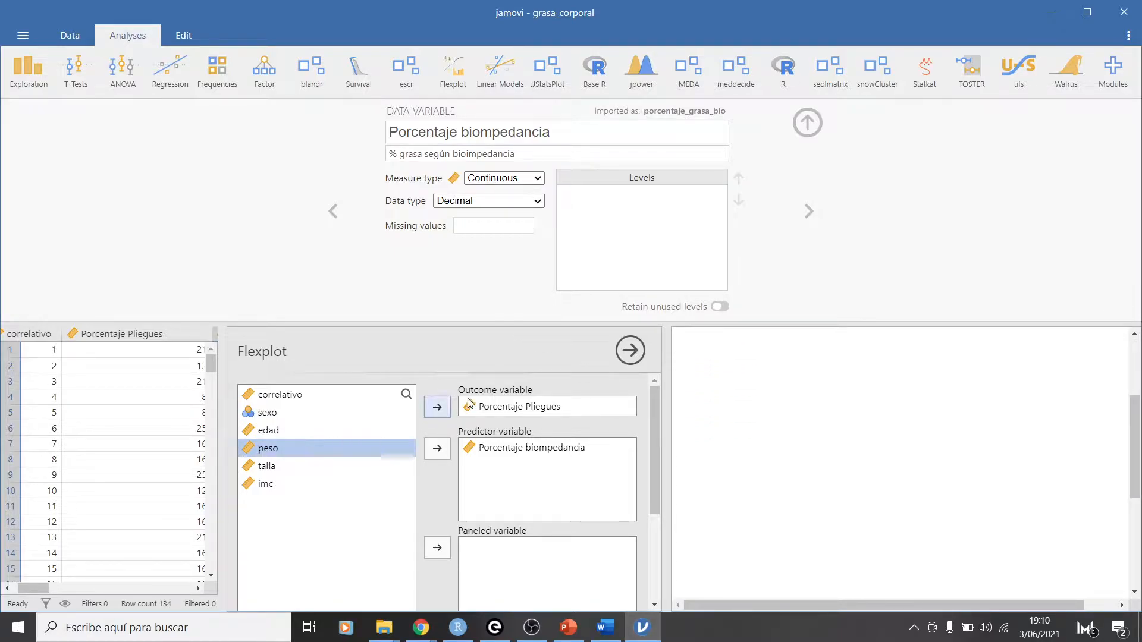
left_click(489, 407)
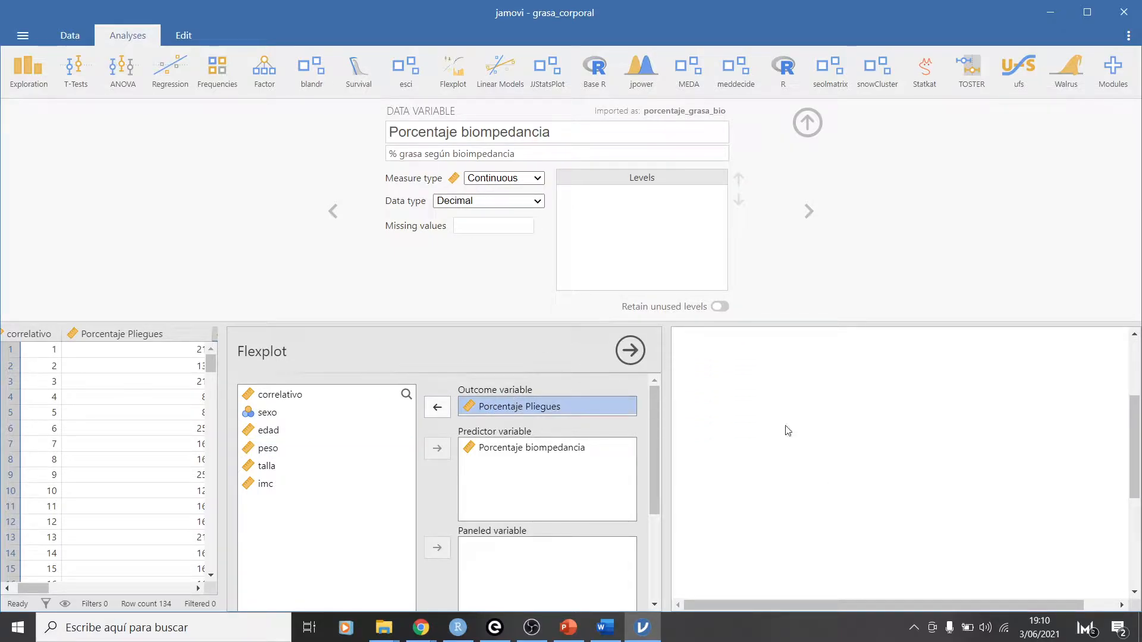
- Close the grasa_corporal data file without saving, reopen it from the dataframes_jamovi folder, and maximize its window
left_click(1123, 12)
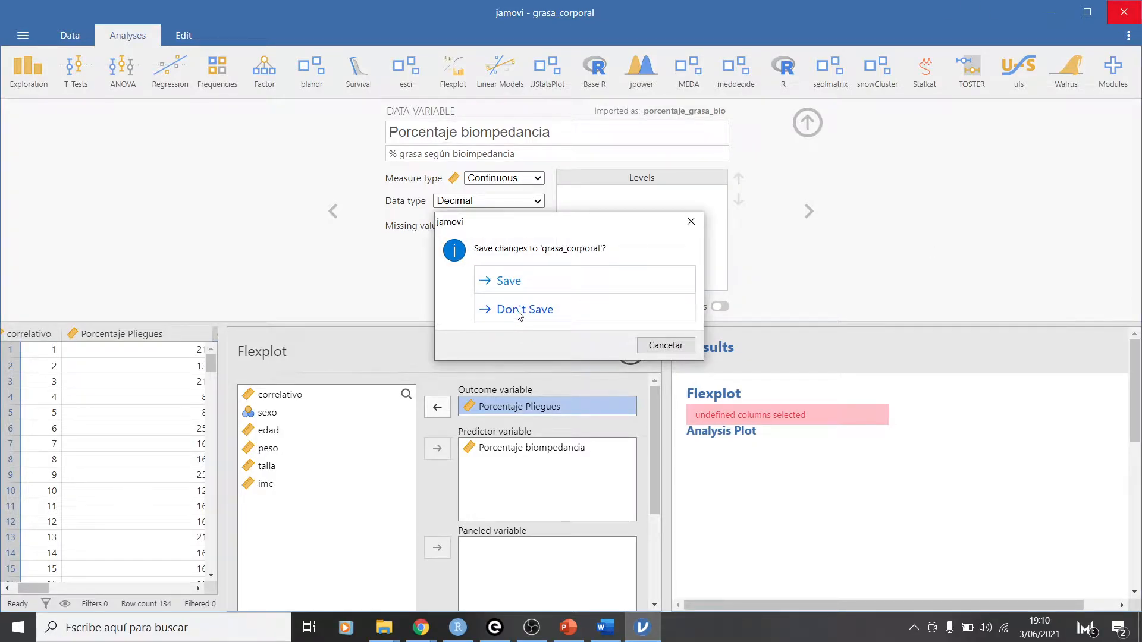
left_click(518, 310)
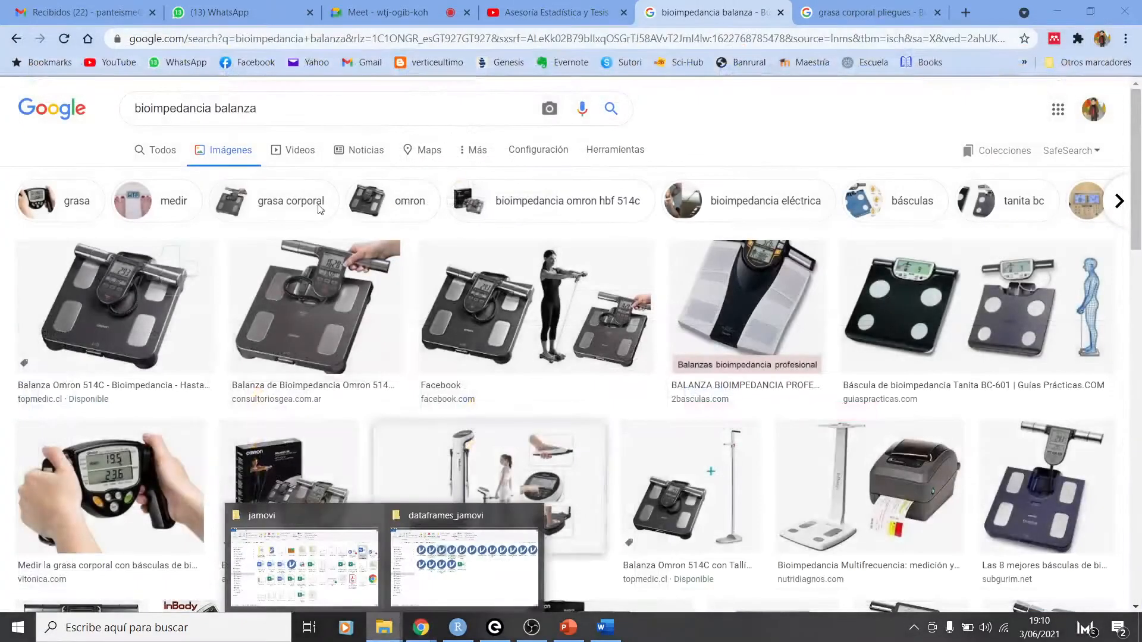
left_click(437, 541)
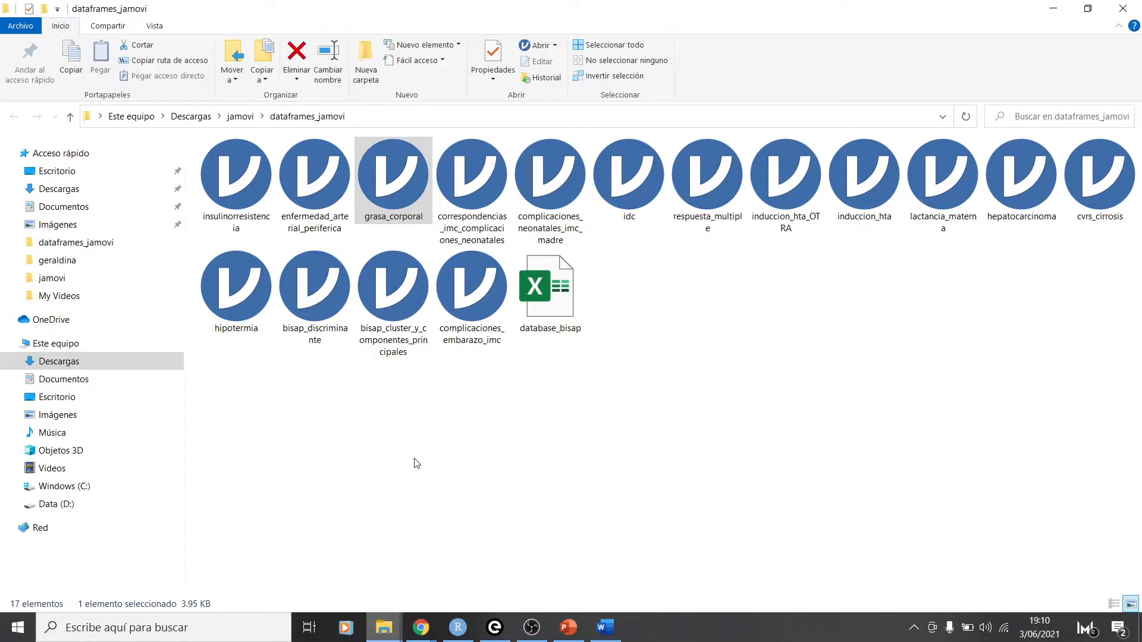
double_click(400, 201)
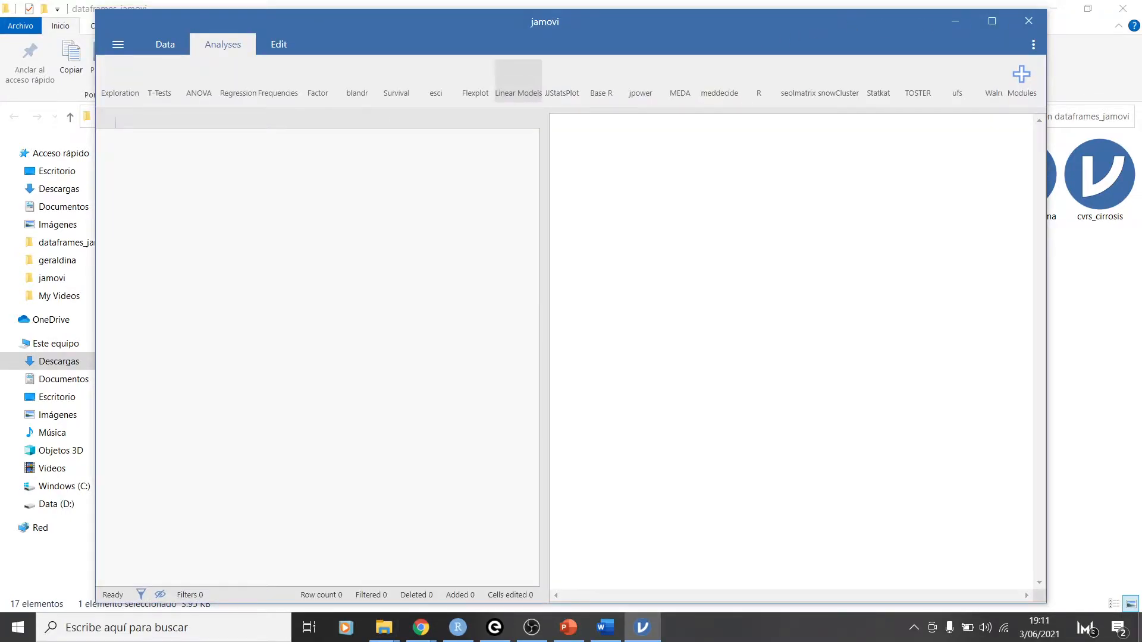
left_click(470, 80)
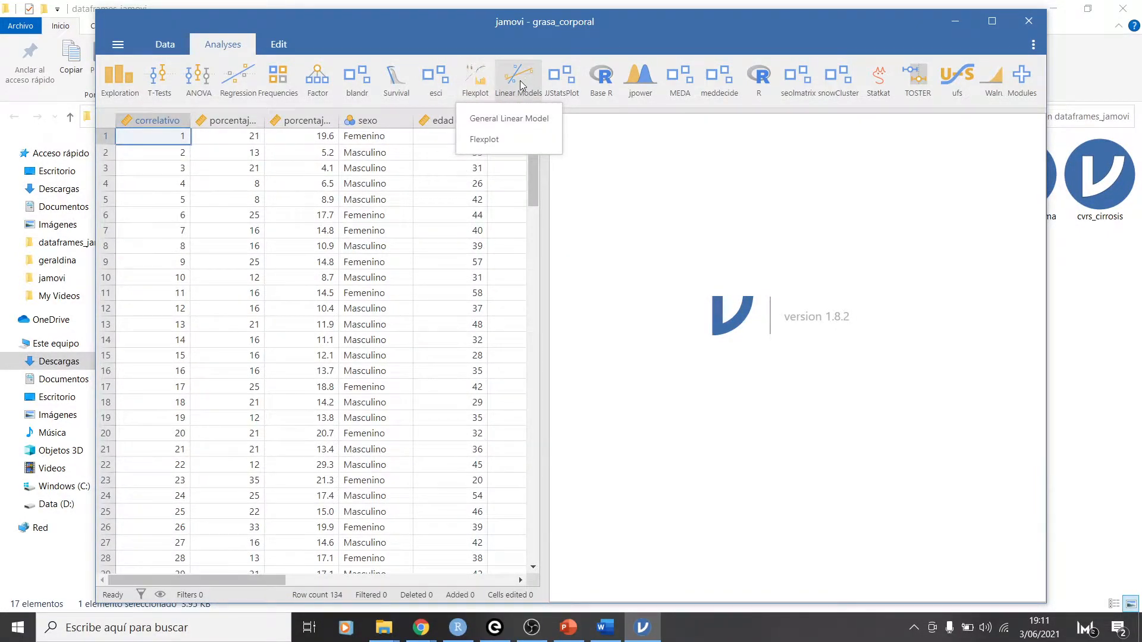
left_click(992, 22)
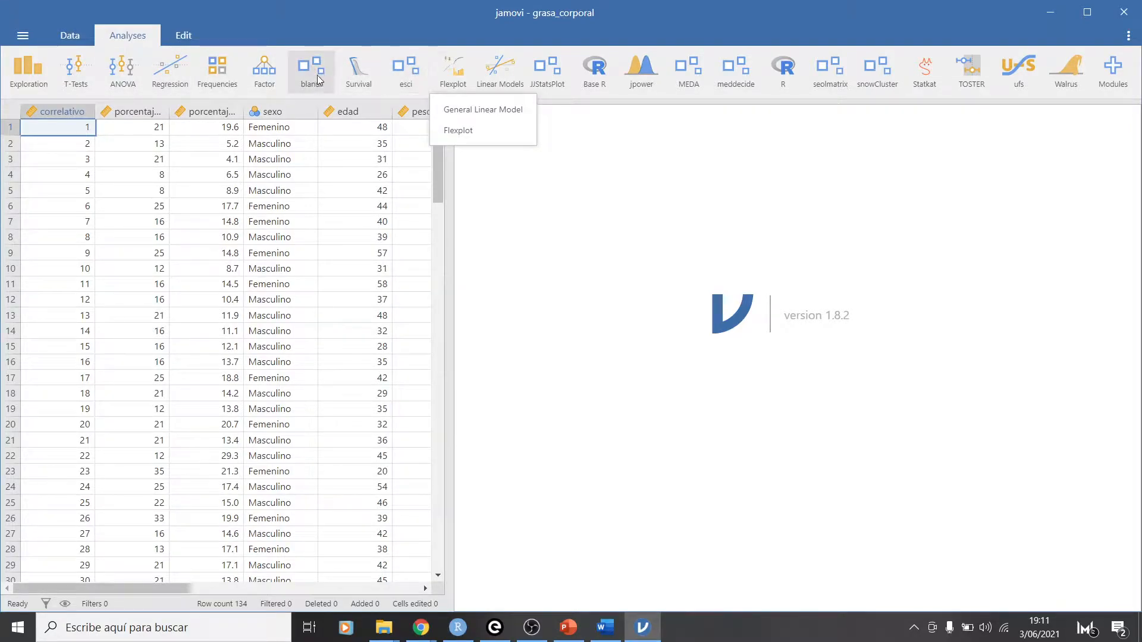
- Create a Flexplot with porcentaje_grasa_pliegues as the outcome variable and porcentaje_grasa_bio as the predictor variable
left_click(465, 73)
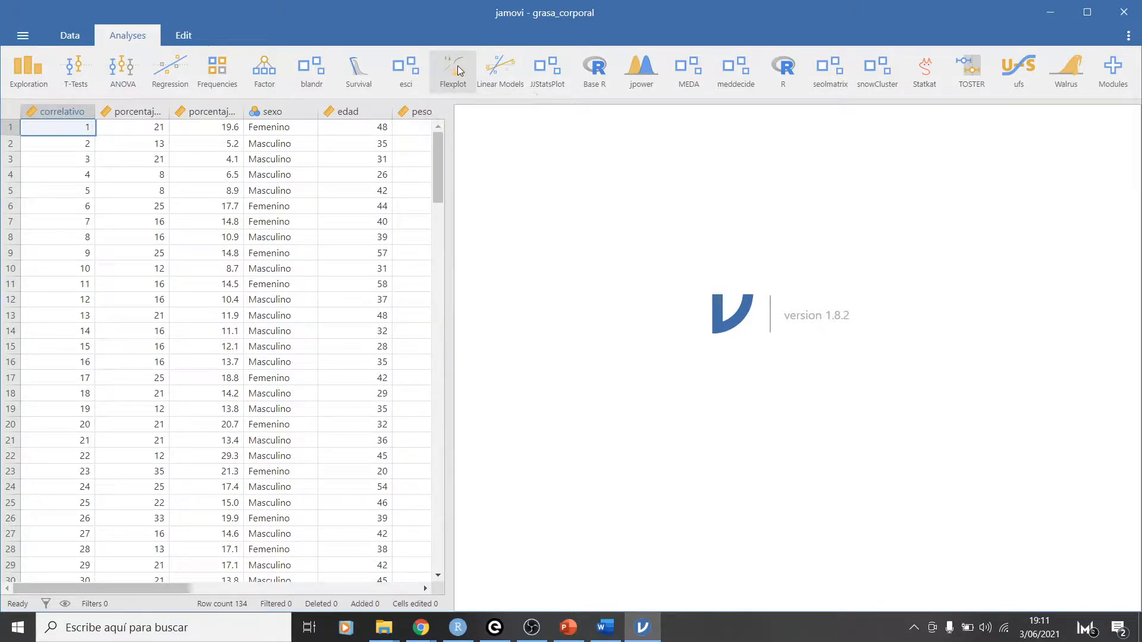
left_click(460, 72)
left_click(464, 131)
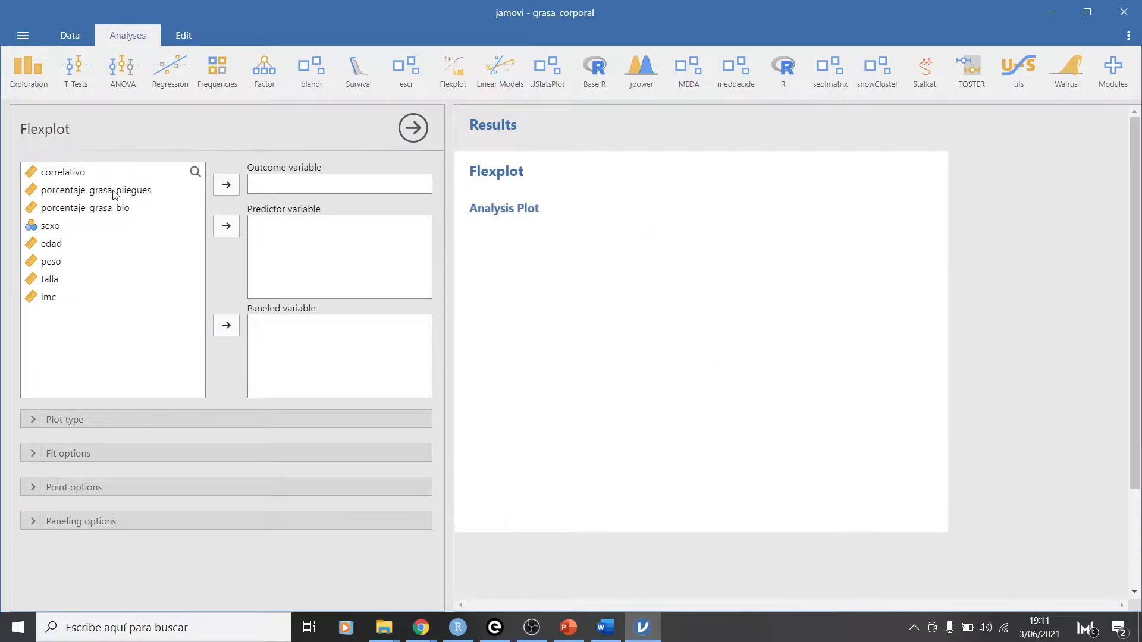
left_click(95, 190)
left_click(224, 185)
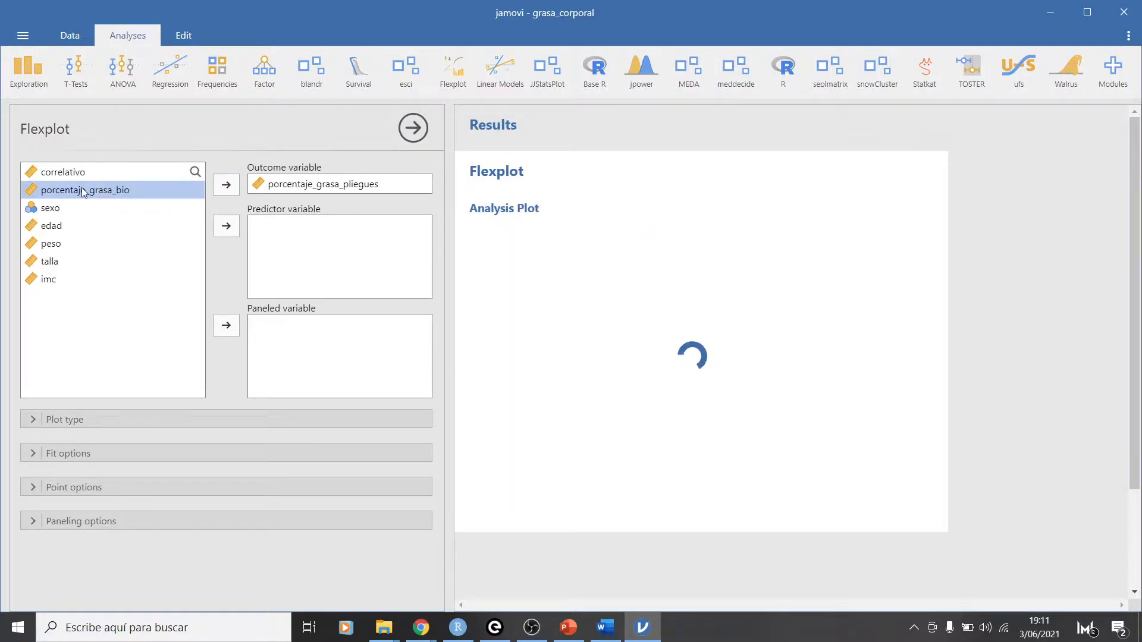
left_click(226, 229)
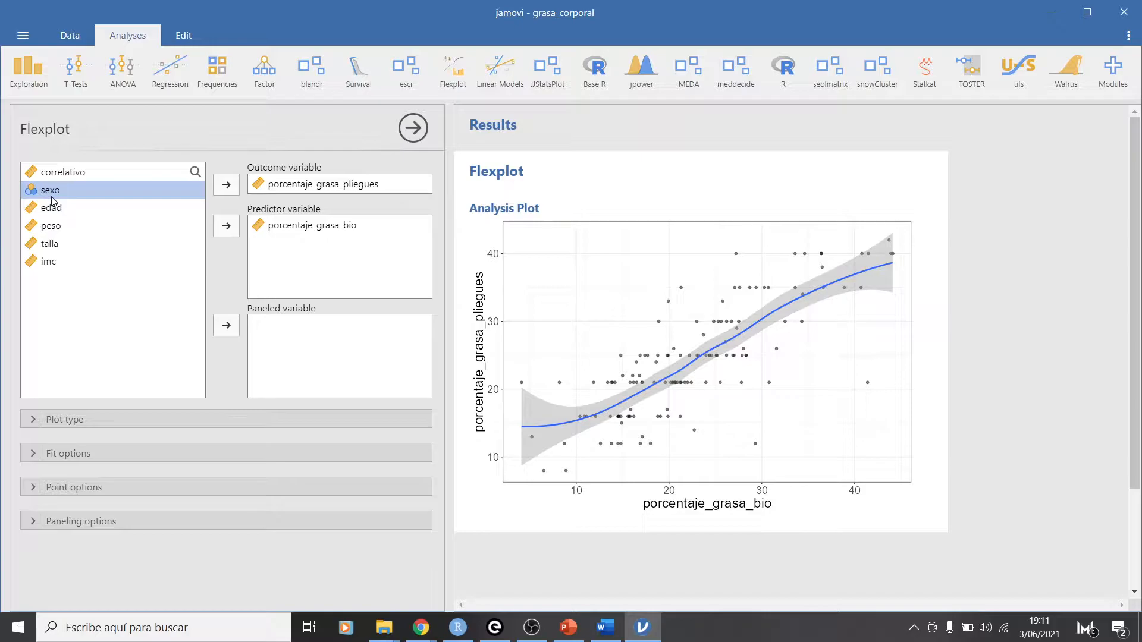
- Panel the Flexplot by sexo and expand its fit options
left_click(226, 324)
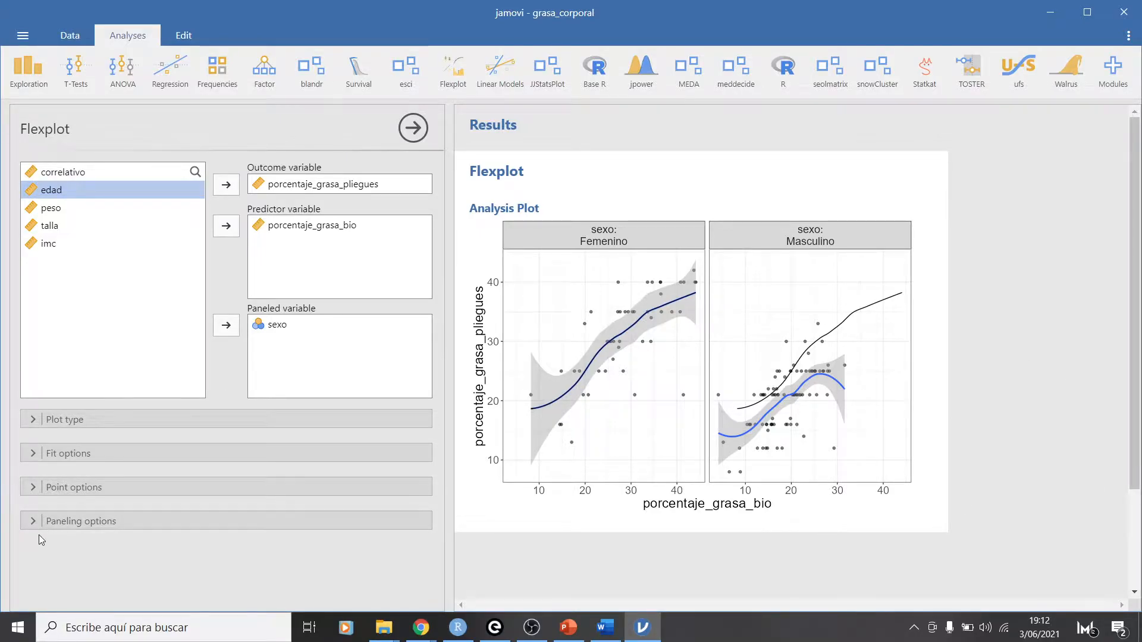
left_click(35, 456)
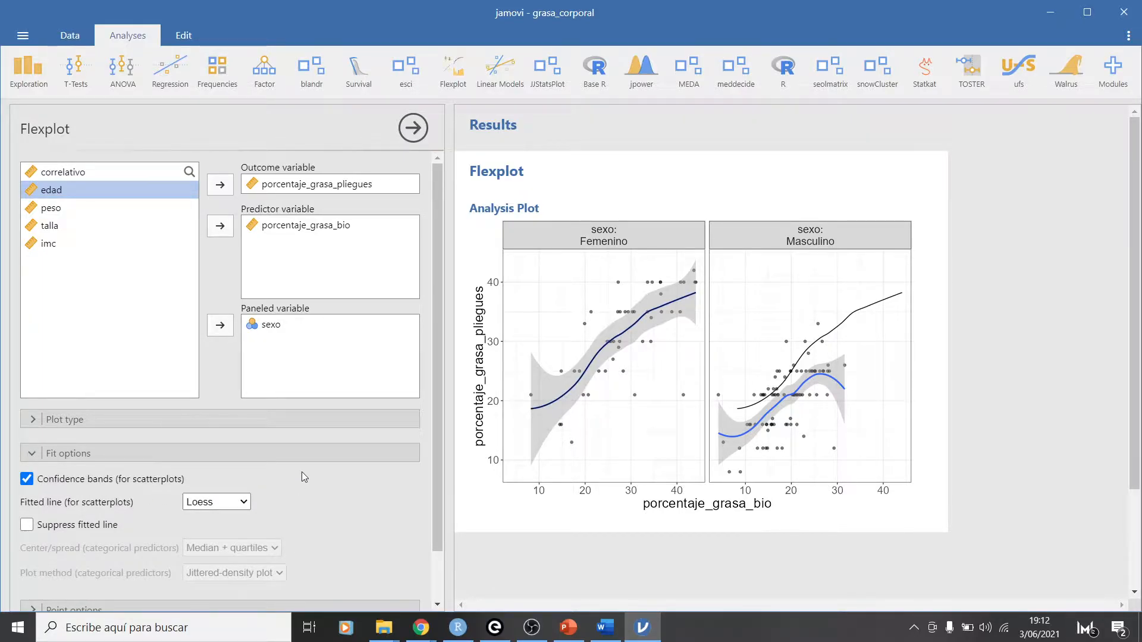
scroll(70, 535, "down", 1)
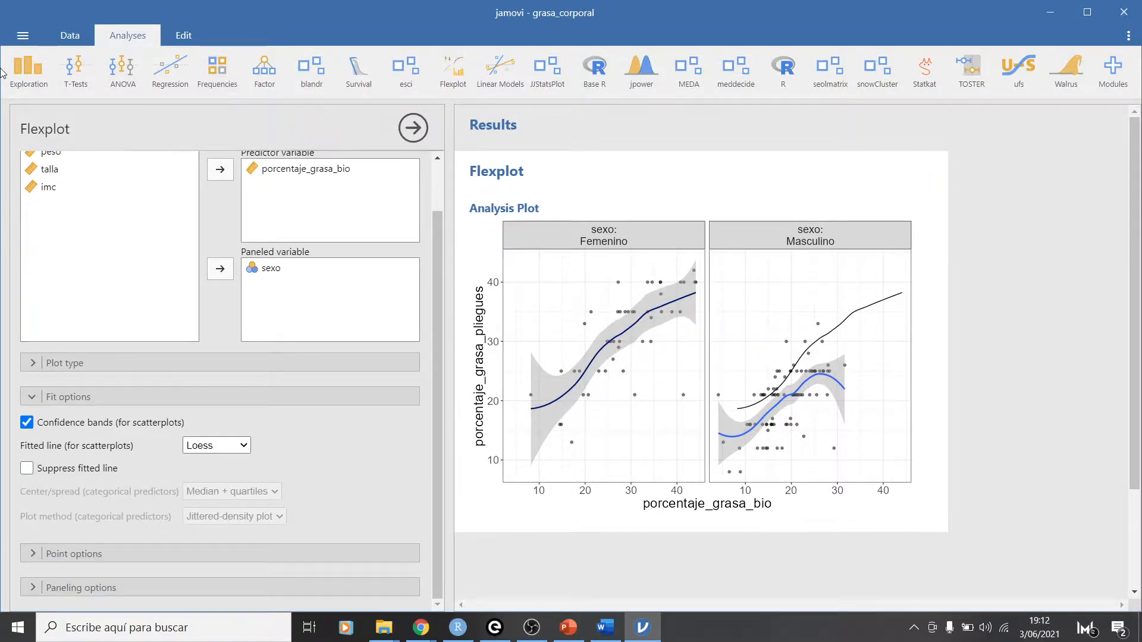
- Create a Scatterplot with porcentaje_grasa_pliegues on the X-axis, porcentaje_grasa_bio on the Y-axis, sexo as the group, and density marginals
left_click(30, 68)
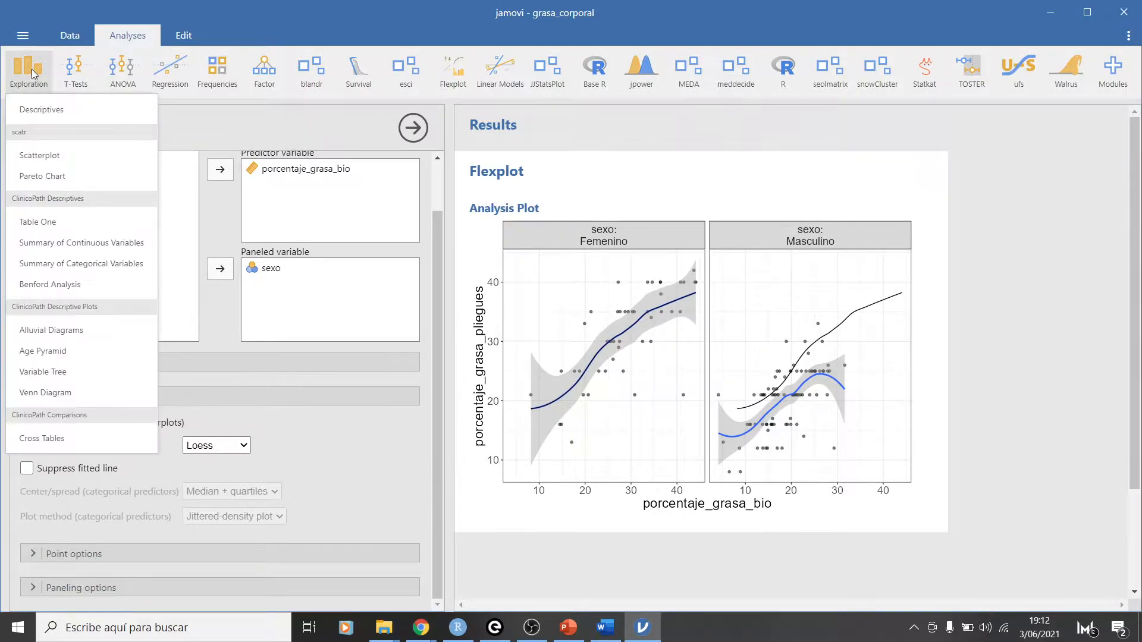
left_click(48, 156)
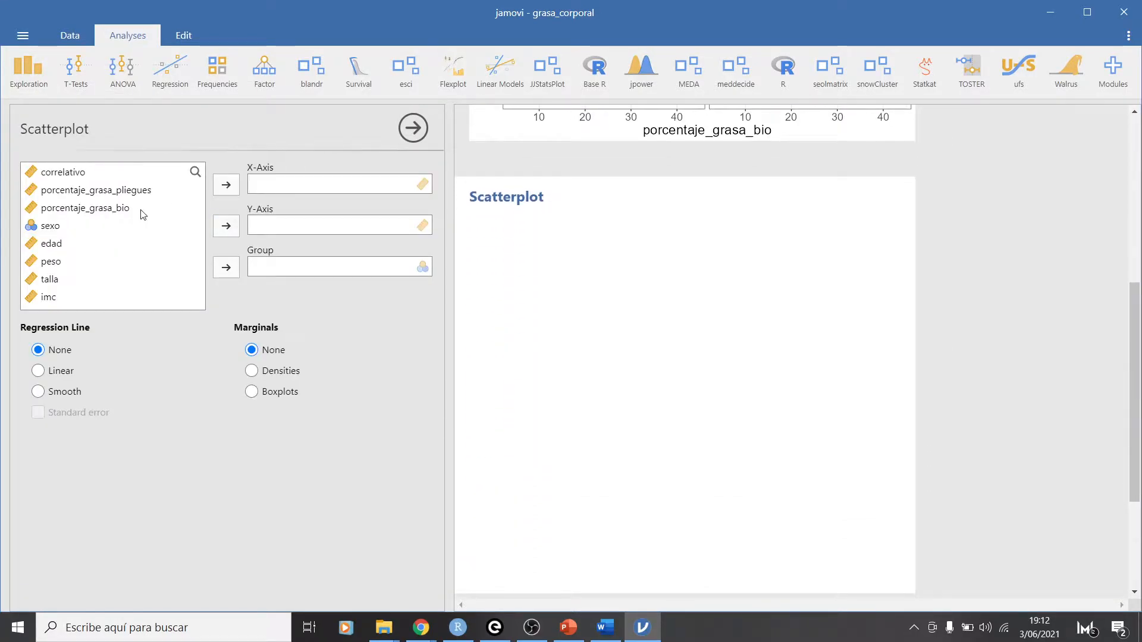
left_click(57, 226)
left_click(226, 267)
left_click(95, 190)
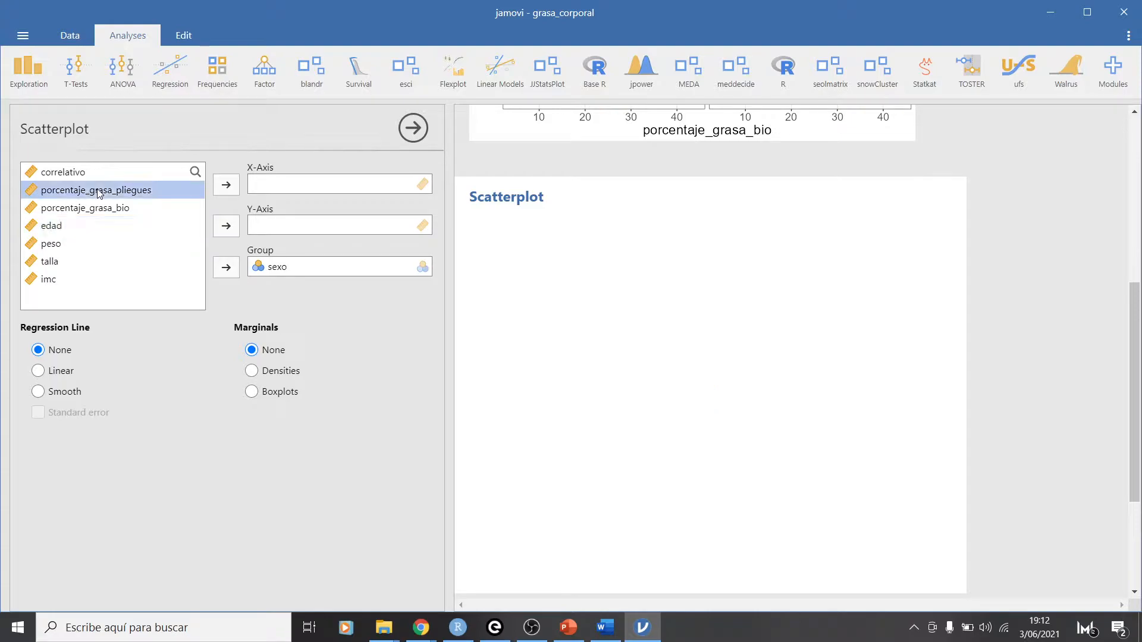
left_click(226, 184)
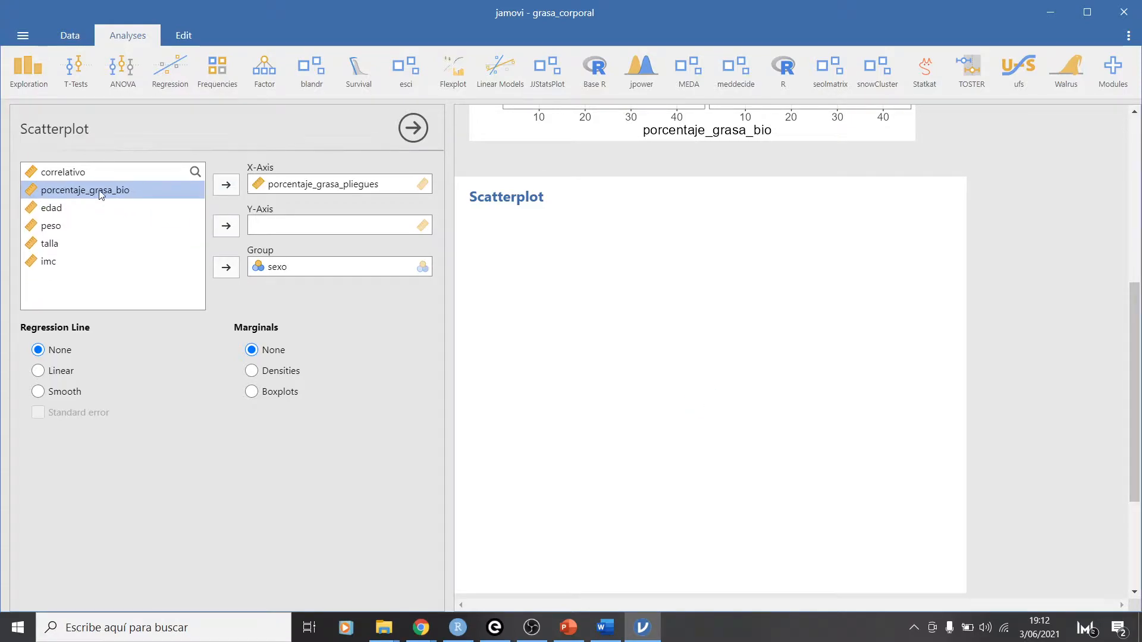
left_click(231, 228)
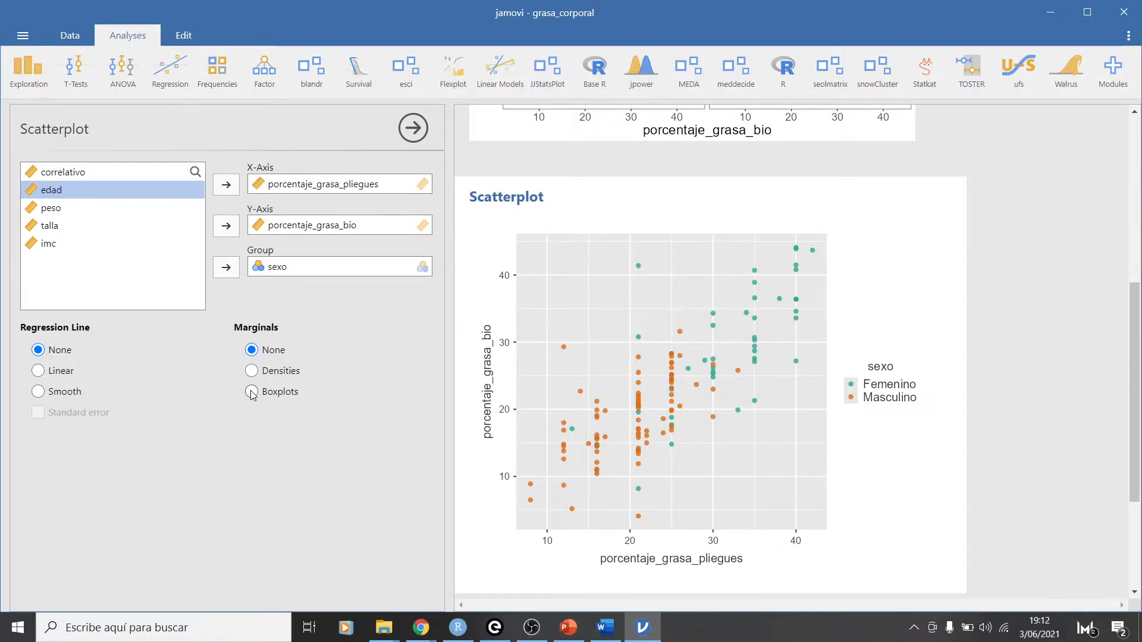
left_click(252, 371)
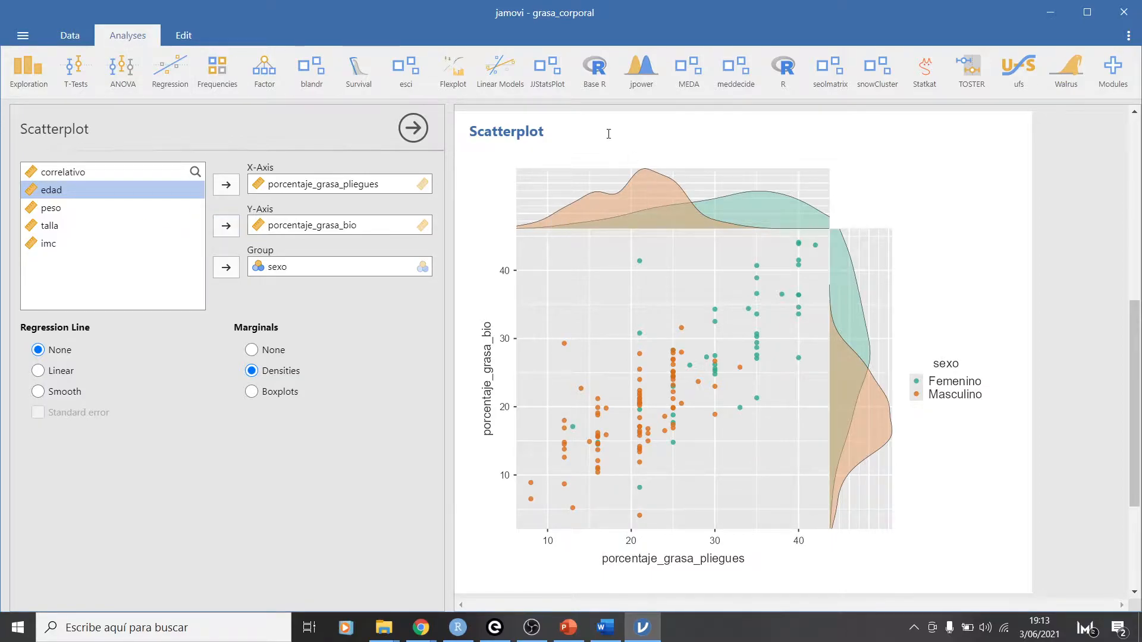
- Create a Linear Regression with porcentaje_grasa_pliegues as the dependent variable and porcentaje_grasa_bio and sexo as covariates
left_click(183, 74)
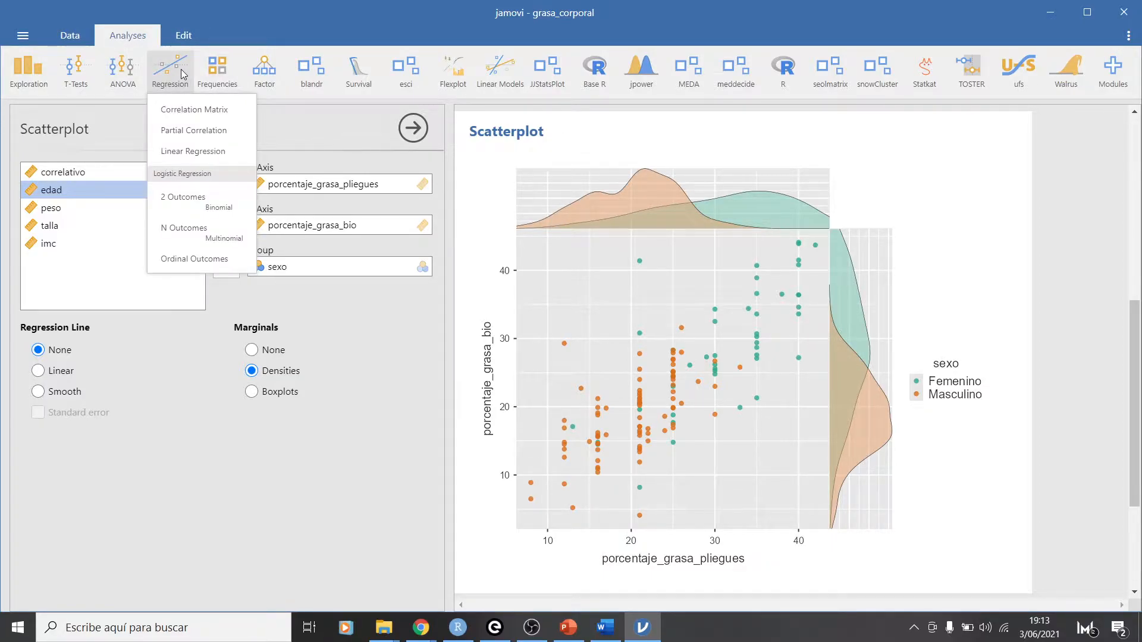
left_click(196, 151)
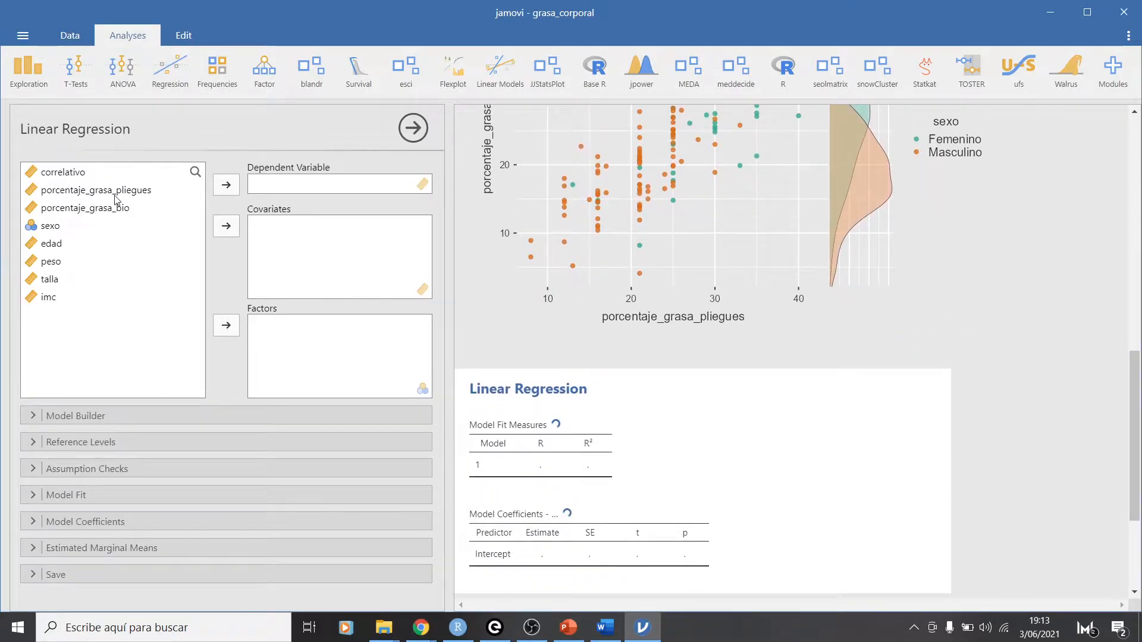
left_click(116, 196)
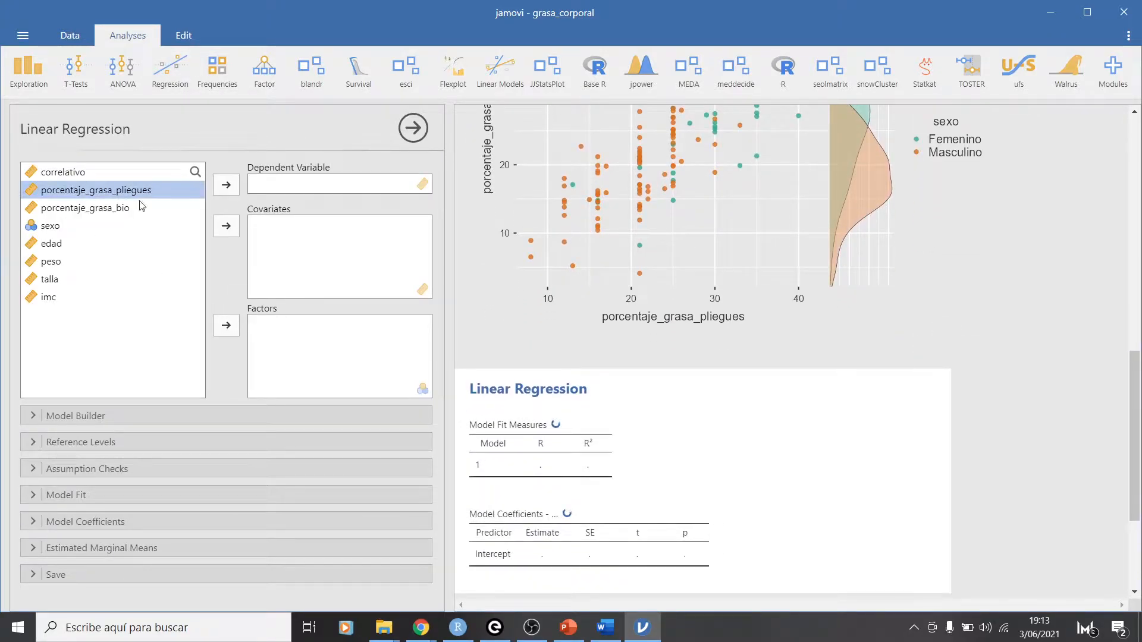
left_click(227, 189)
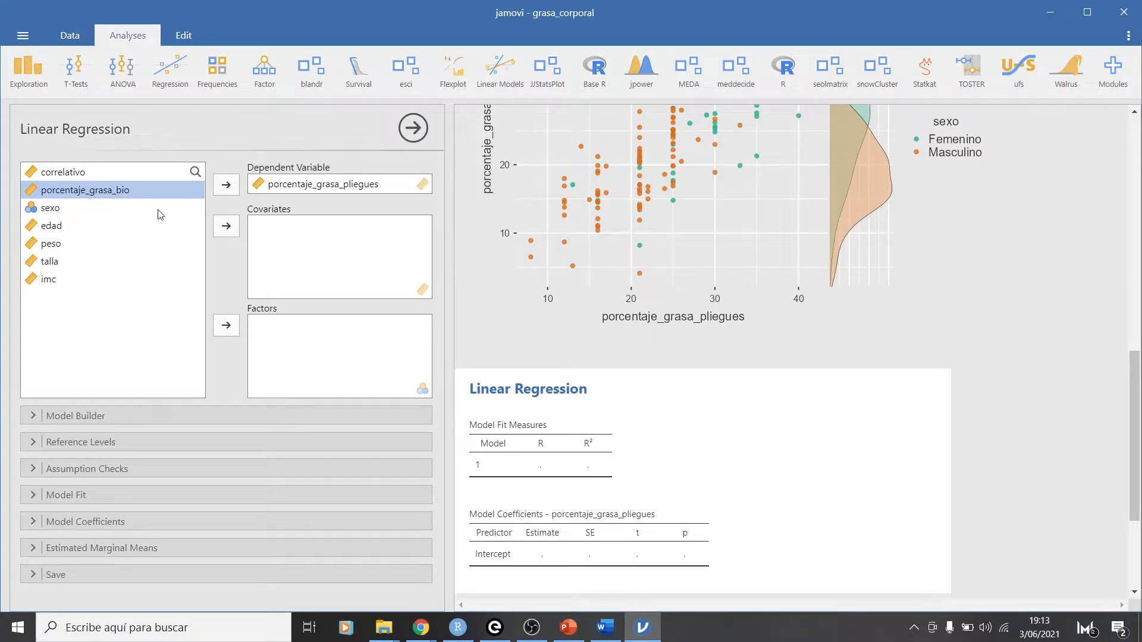
left_click(226, 226)
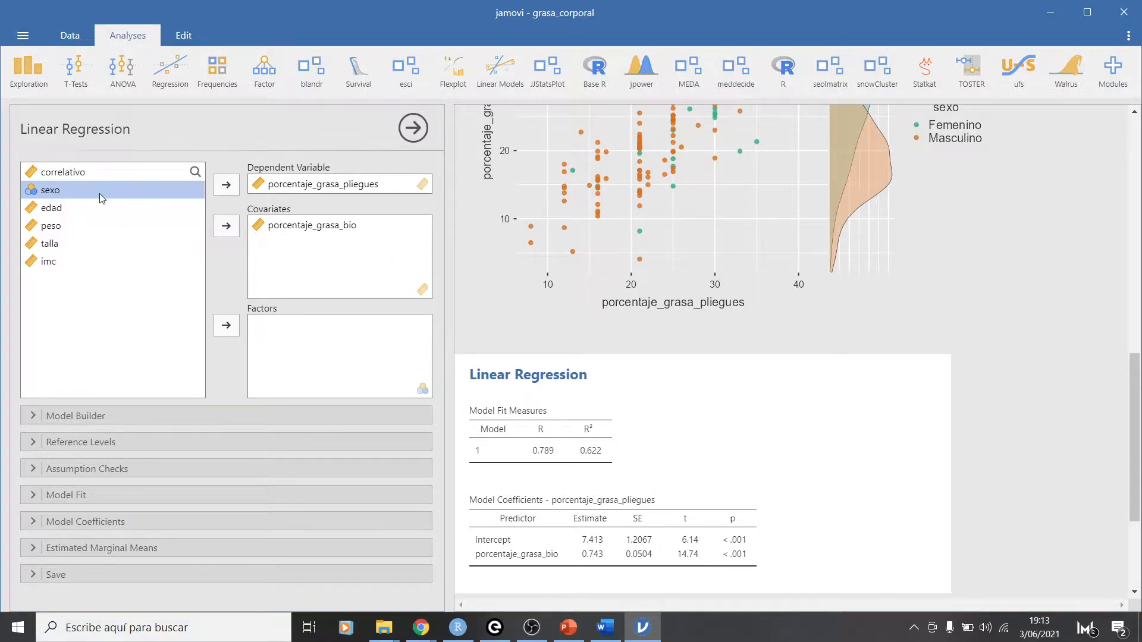
left_click(226, 226)
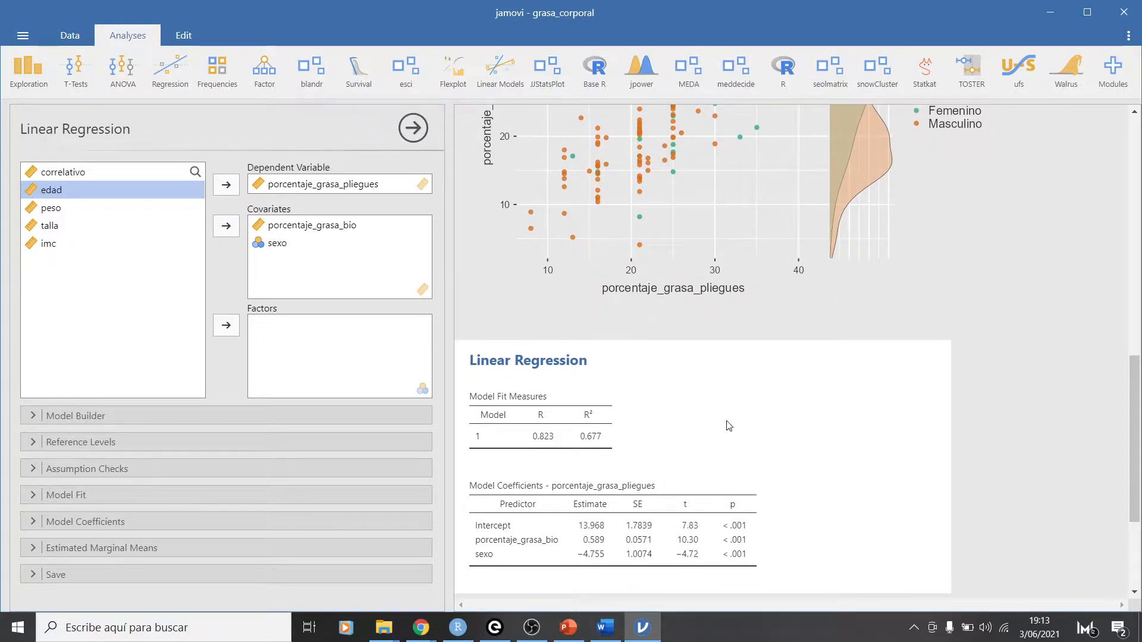
- Set the regression's model fit output to R² without R, and include the overall model F test
scroll(729, 422, "down", 3)
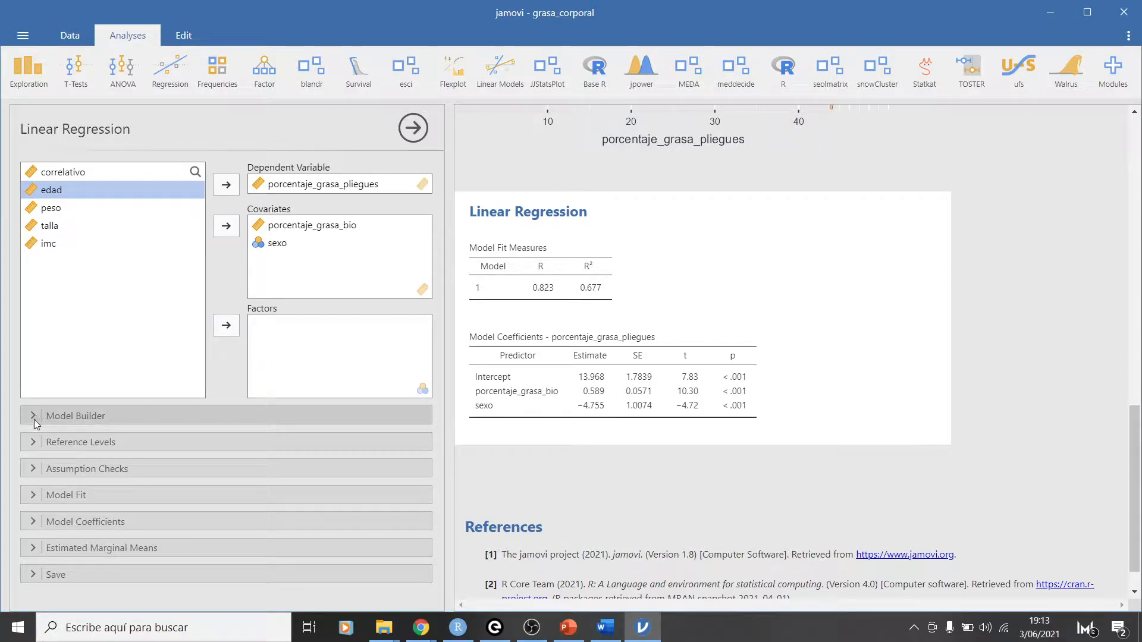
left_click(31, 496)
left_click(37, 468)
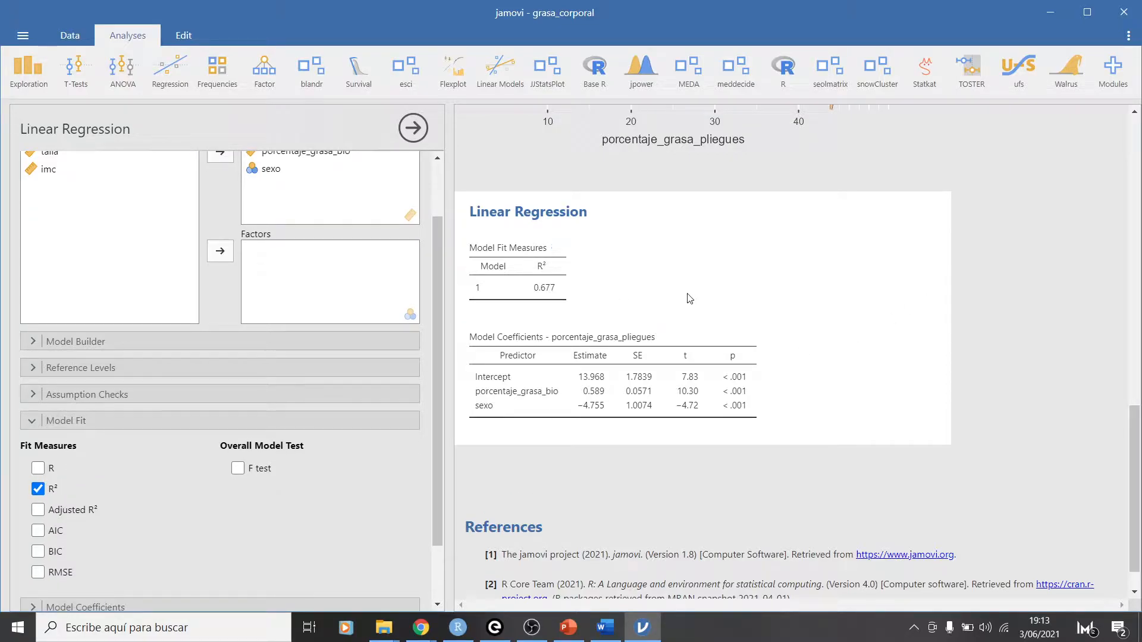
left_click(237, 470)
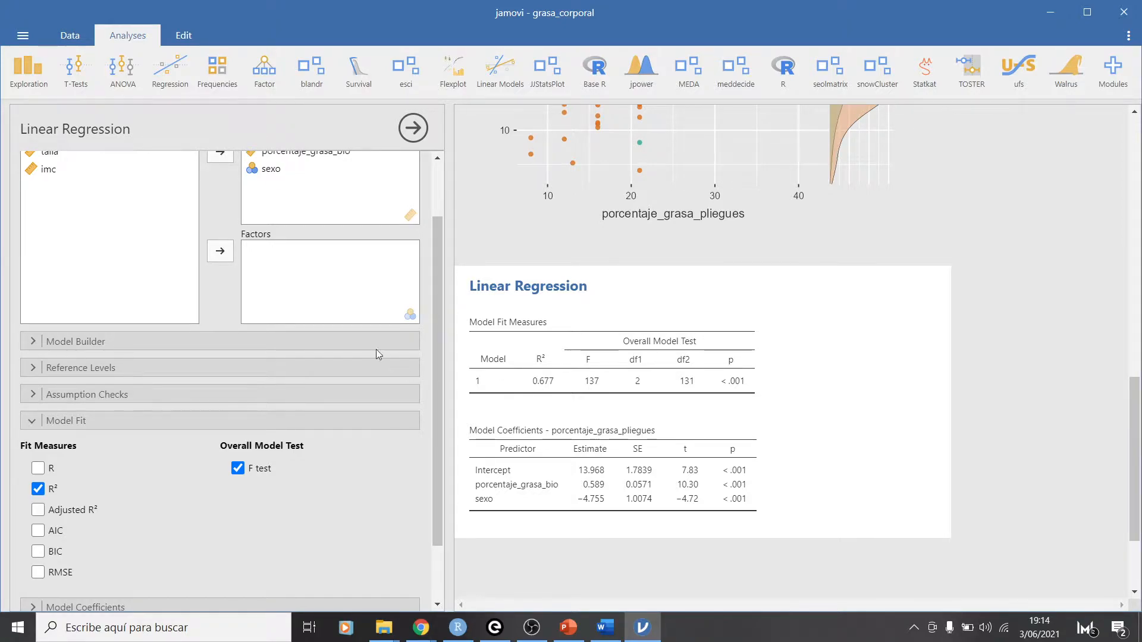
- Remove sexo from the regression covariates to compare the model fit without it, and add it back as a covariate
scroll(395, 364, "up", 2)
left_click(266, 242)
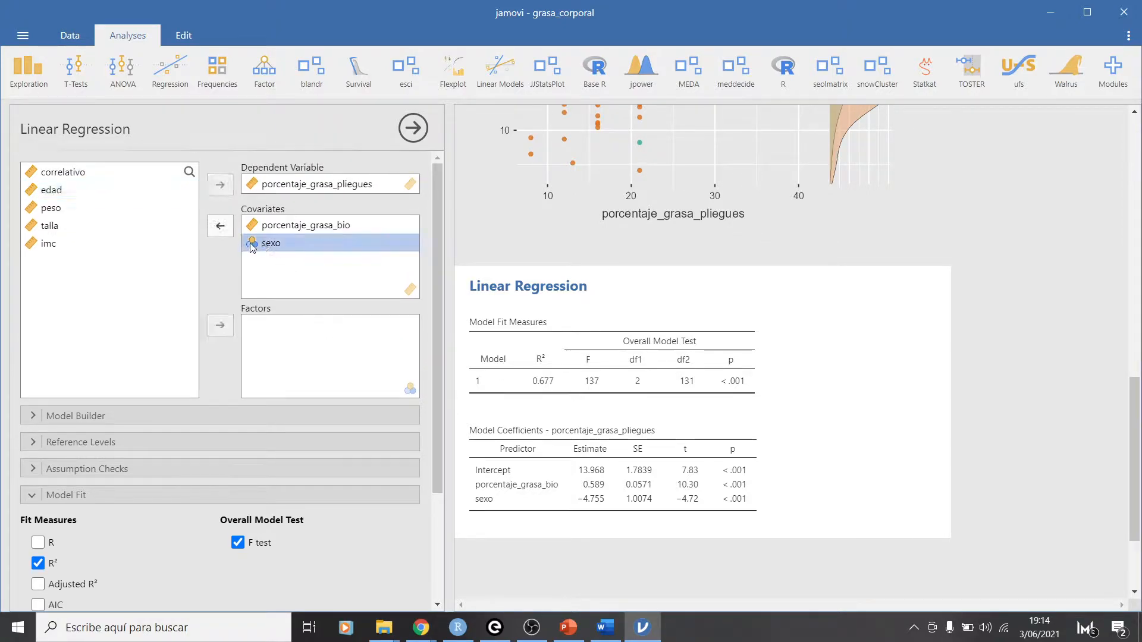
left_click(220, 226)
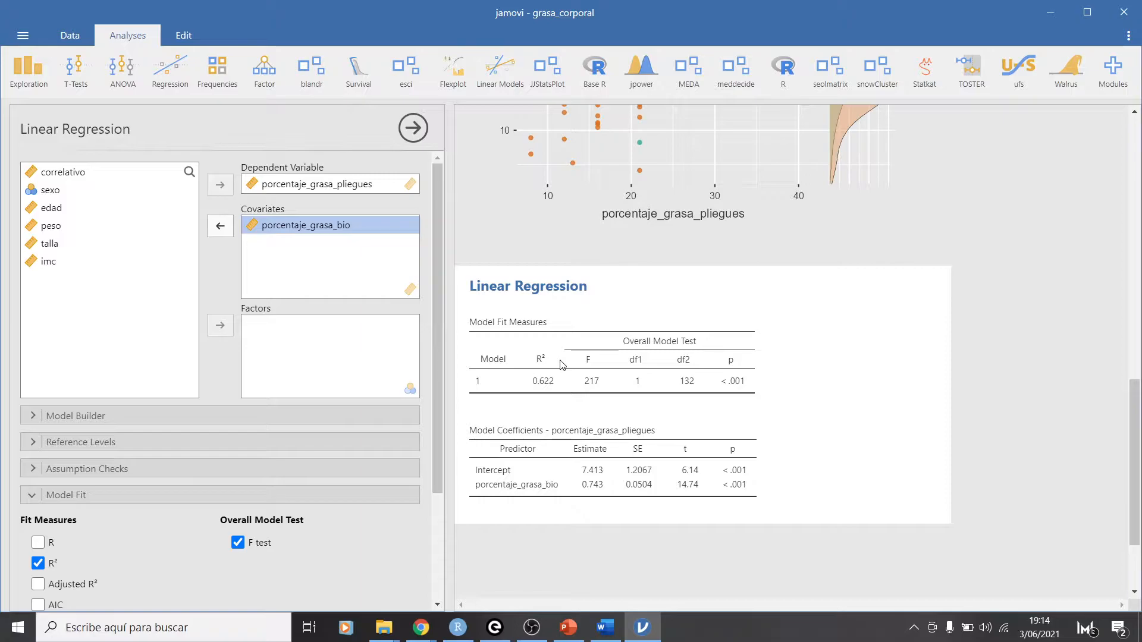
left_click(50, 190)
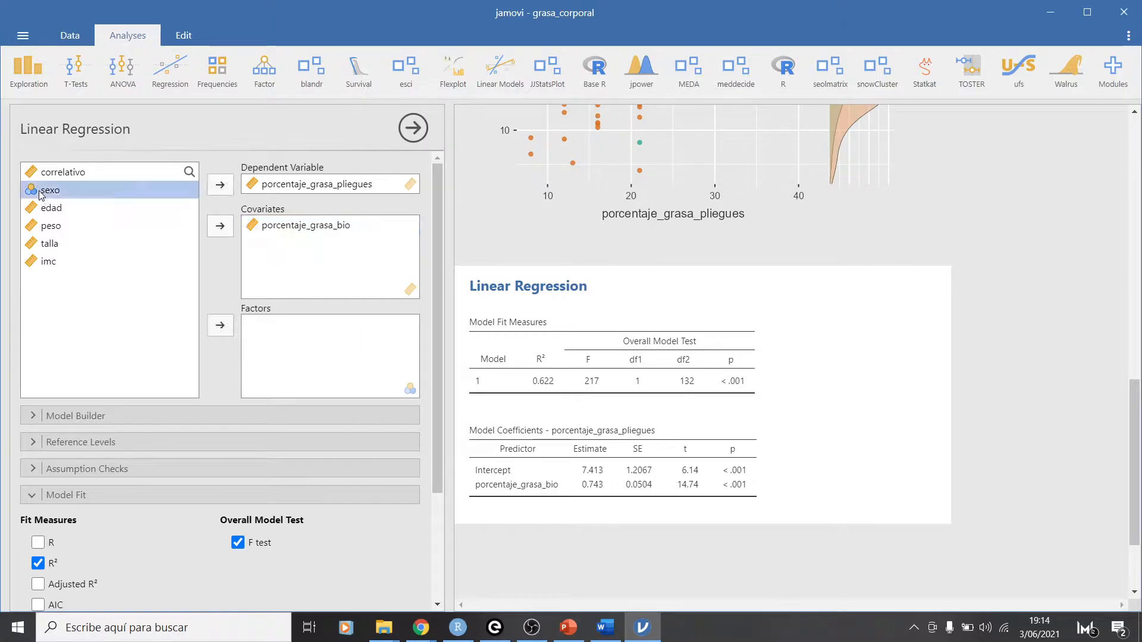
left_click(220, 226)
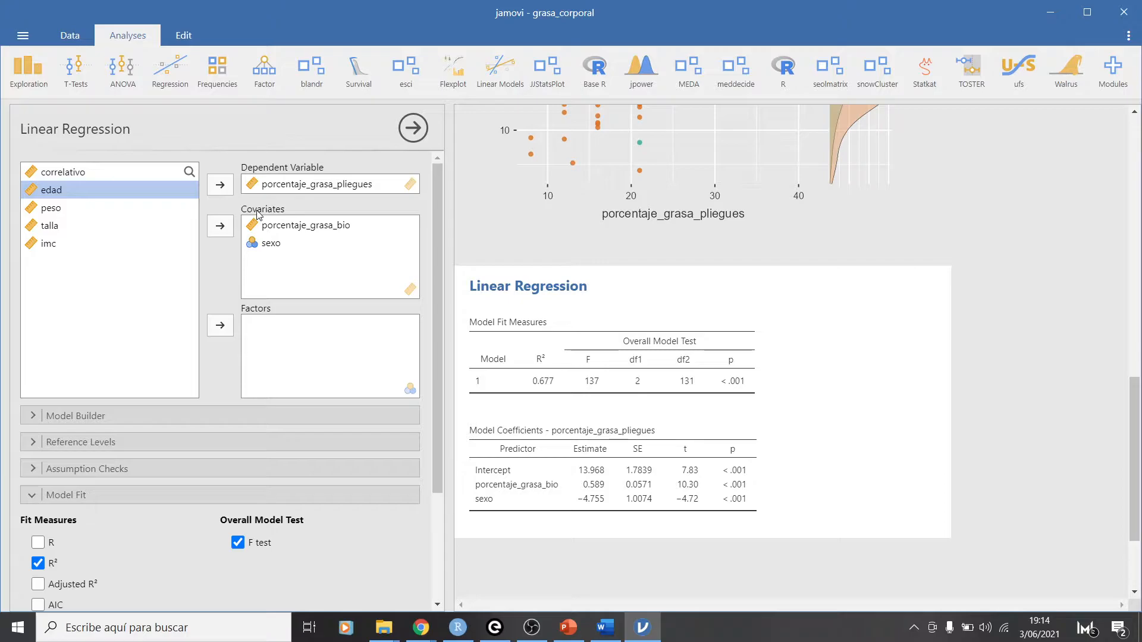
- Return to the Flexplot analysis and remove sexo from its paneled variable
scroll(625, 234, "up", 15)
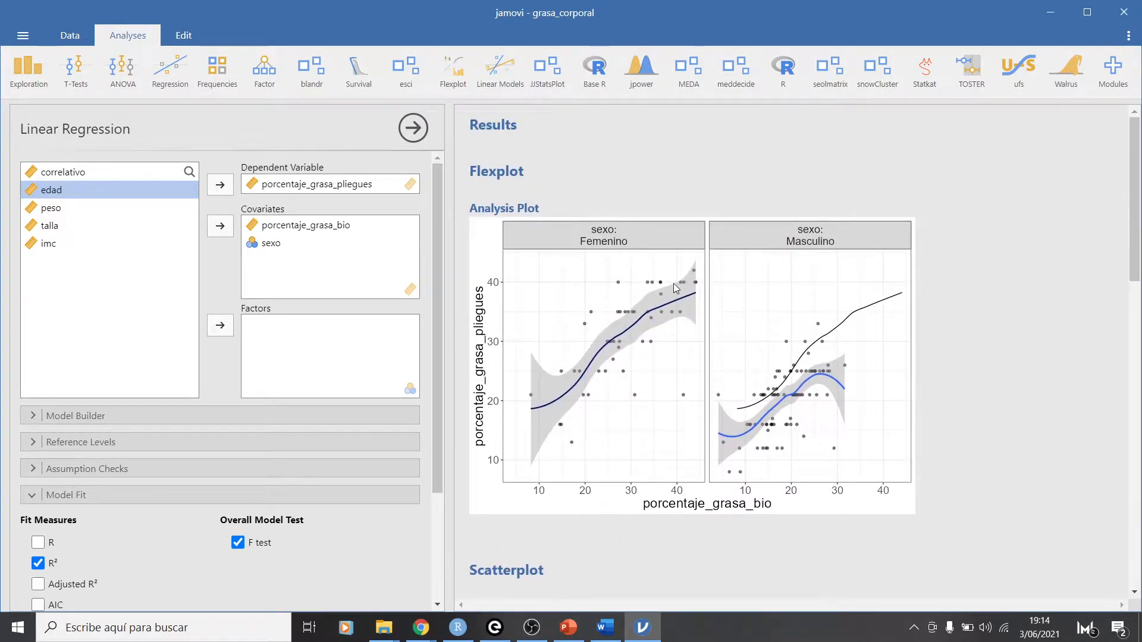
scroll(676, 283, "down", 5)
scroll(562, 232, "up", 2)
left_click(574, 208)
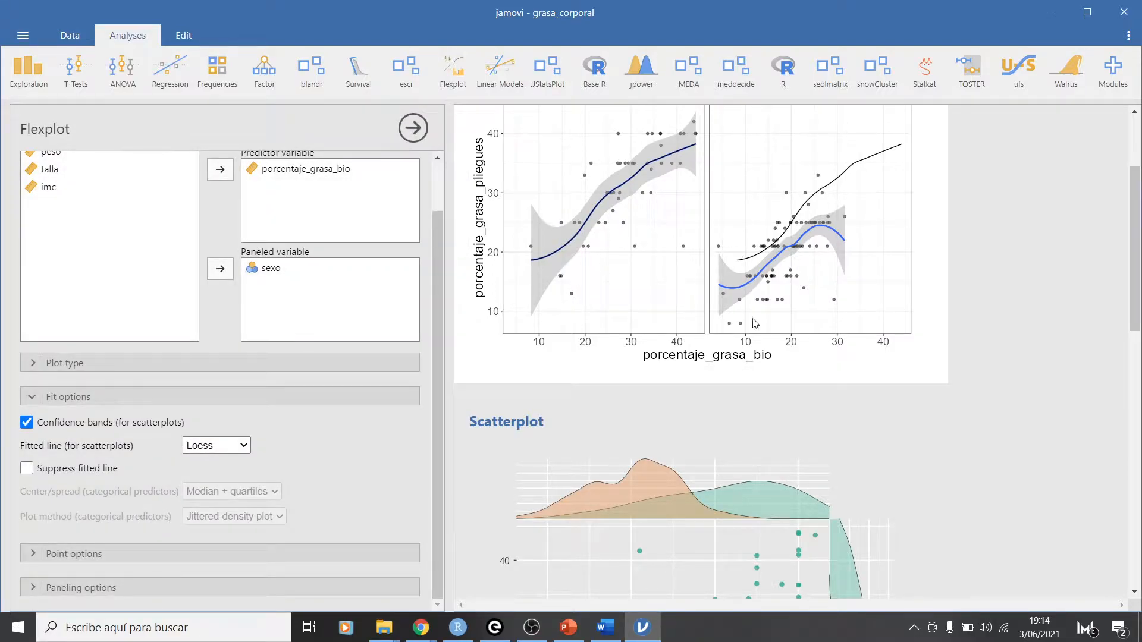
scroll(895, 252, "up", 3)
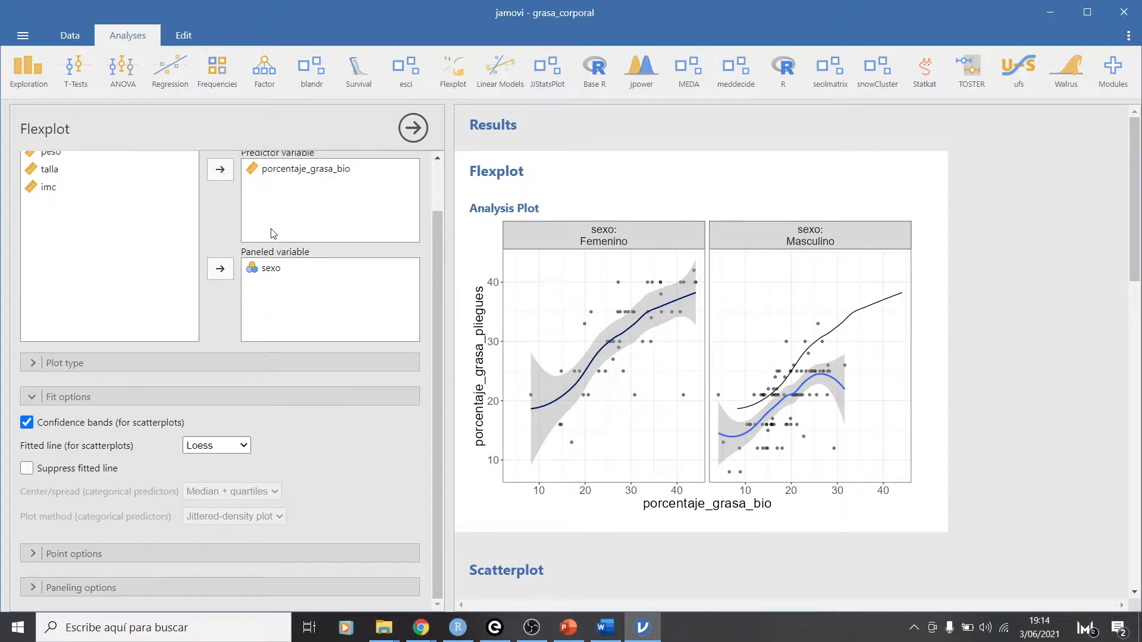
scroll(270, 262, "up", 1)
double_click(272, 331)
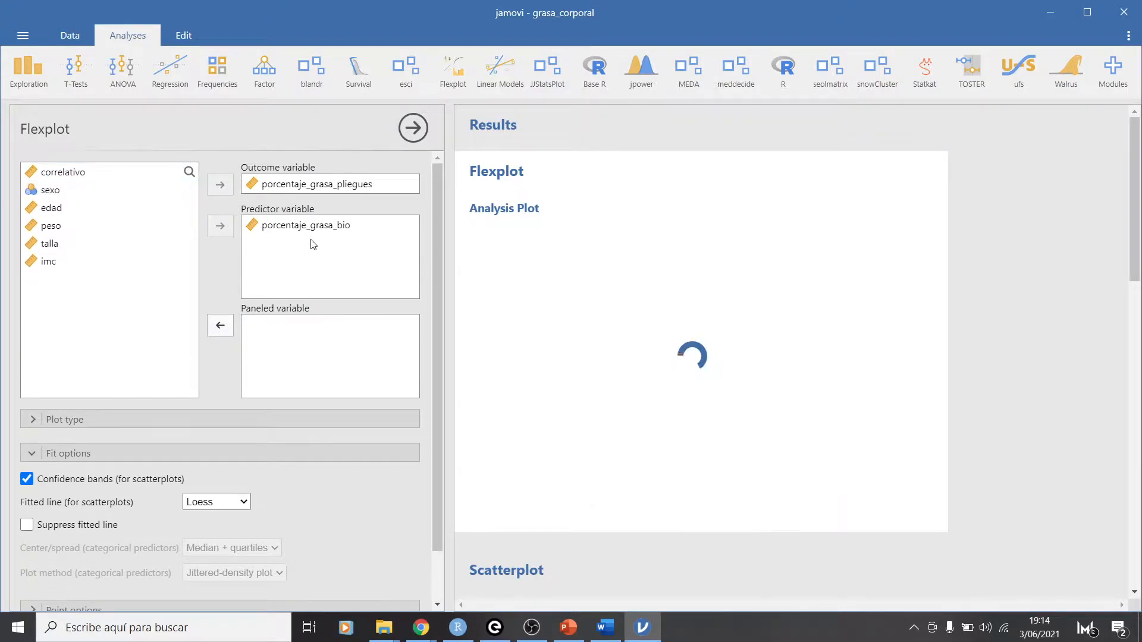
- Replace porcentaje_grasa_bio with edad as the Flexplot's predictor variable
left_click(318, 229)
left_click(220, 226)
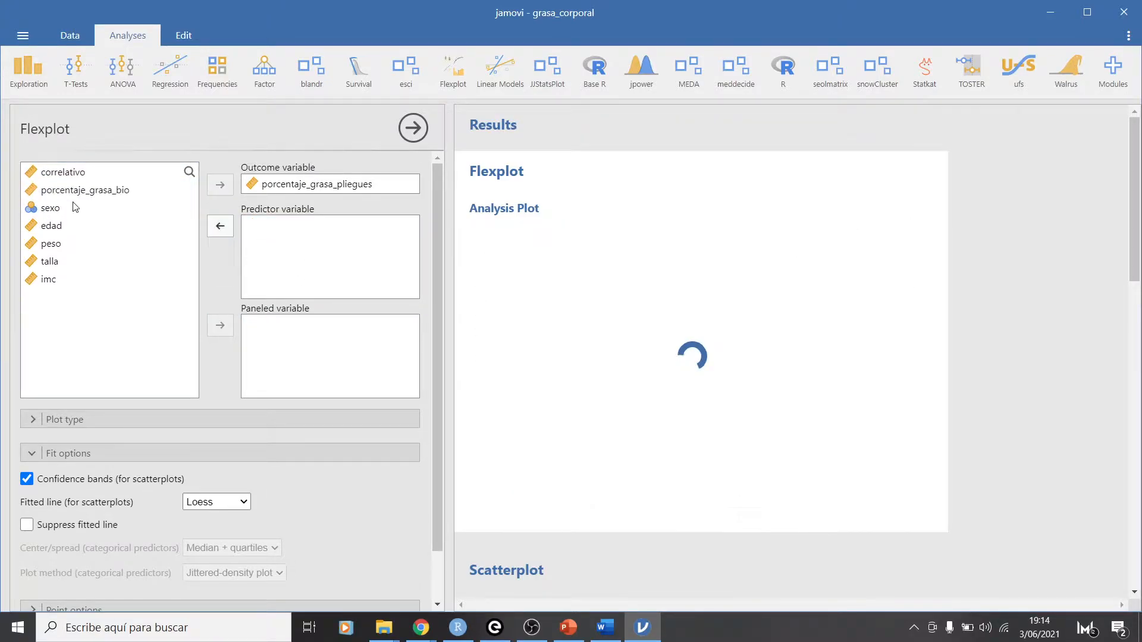
left_click(58, 229)
left_click(231, 226)
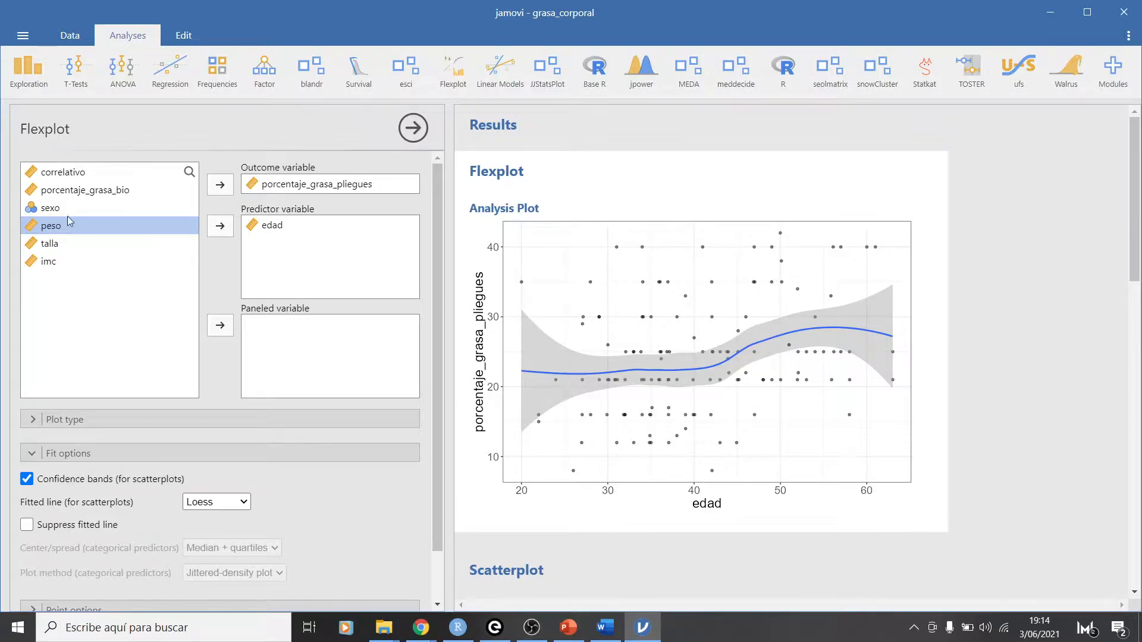
- Replace edad with imc as the Flexplot's predictor variable
left_click(42, 265)
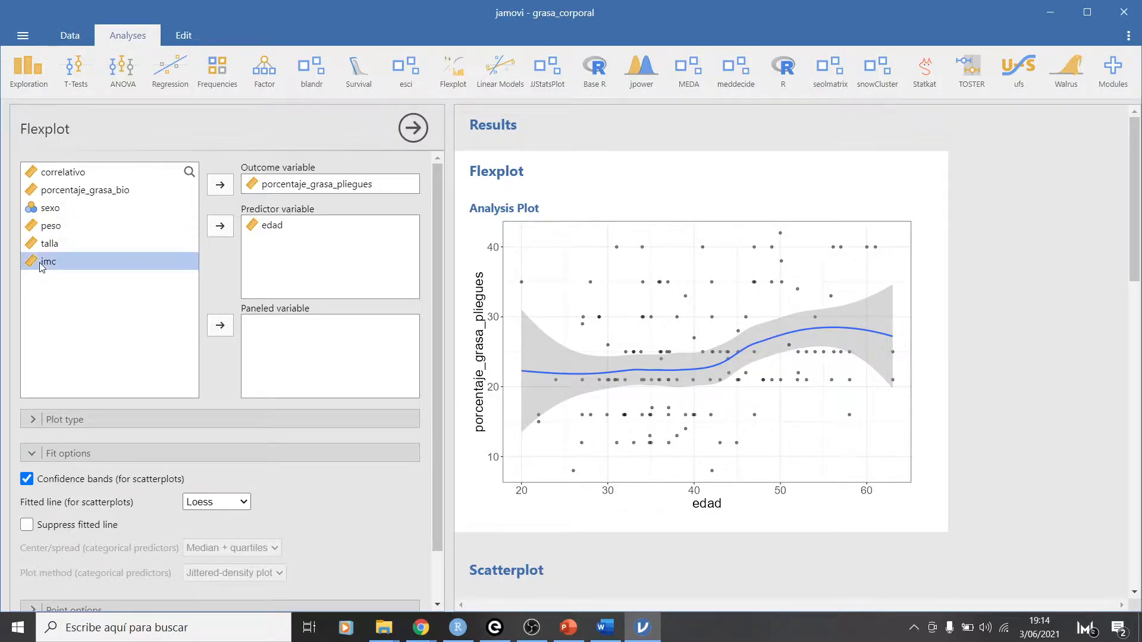
left_click(253, 229)
left_click(221, 227)
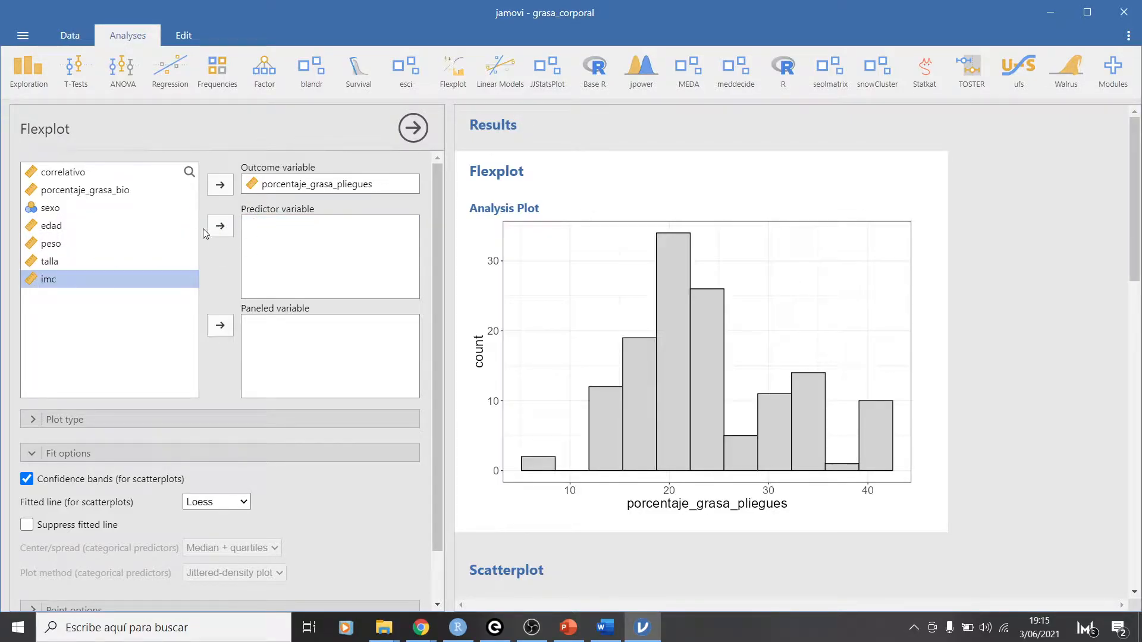
left_click(221, 226)
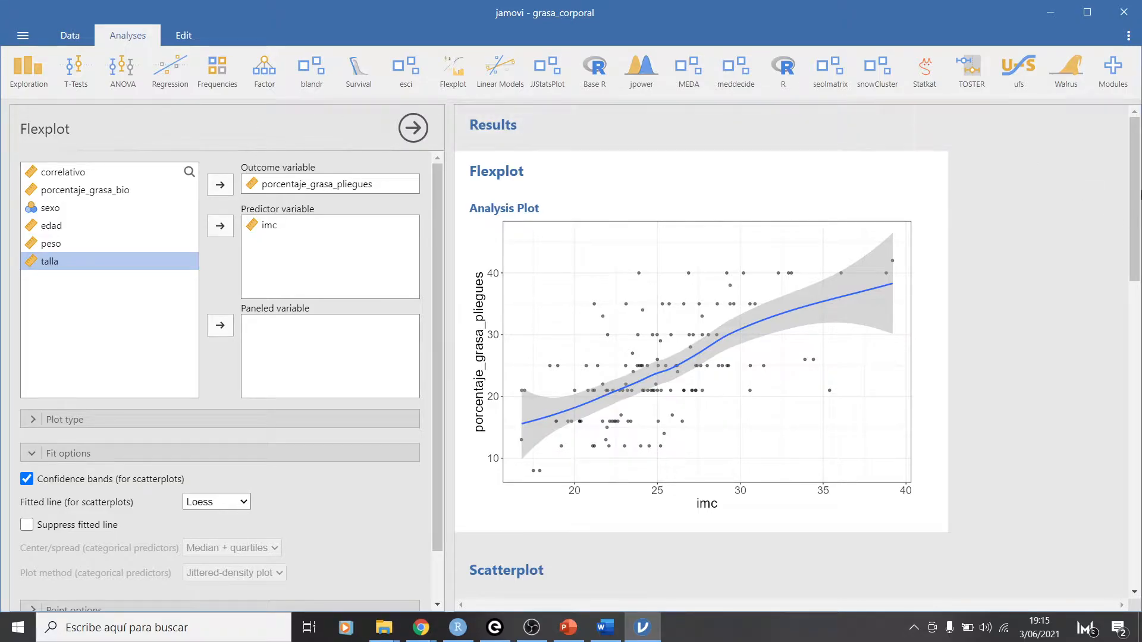
- Return to the Linear Regression analysis and add edad and imc to its covariates
left_click_drag(1136, 210, 1136, 476)
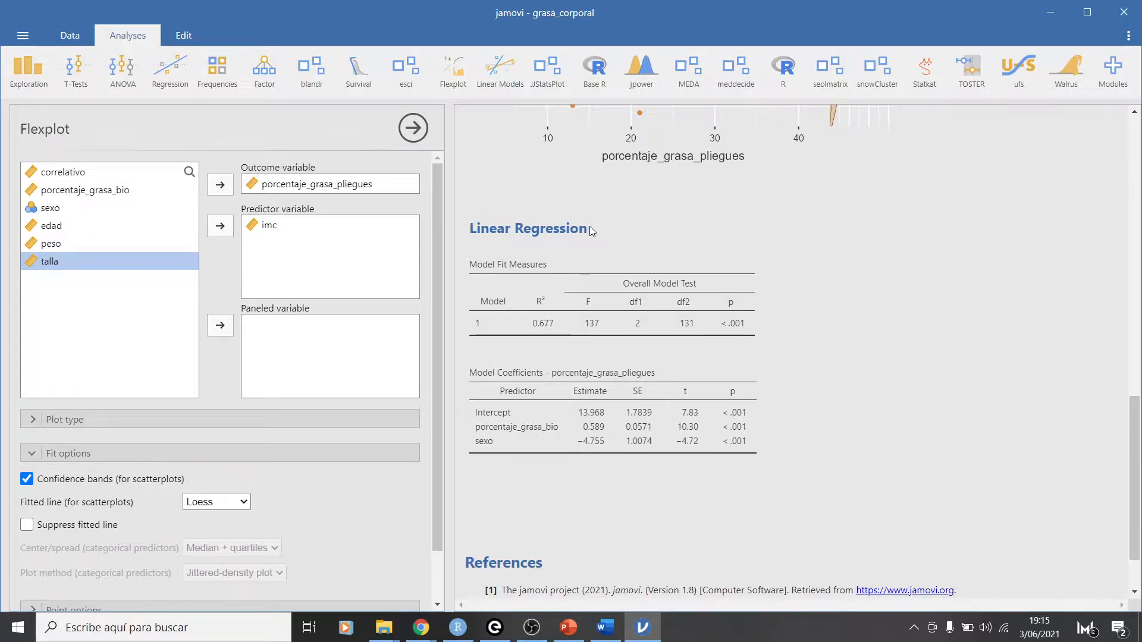
left_click(620, 404)
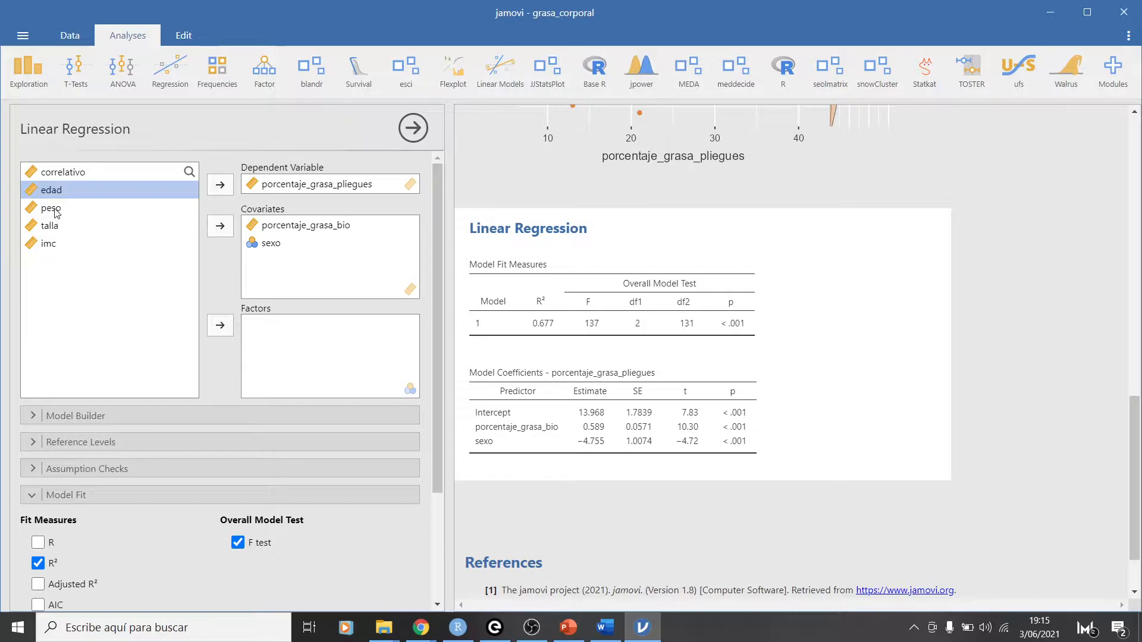
left_click(220, 226)
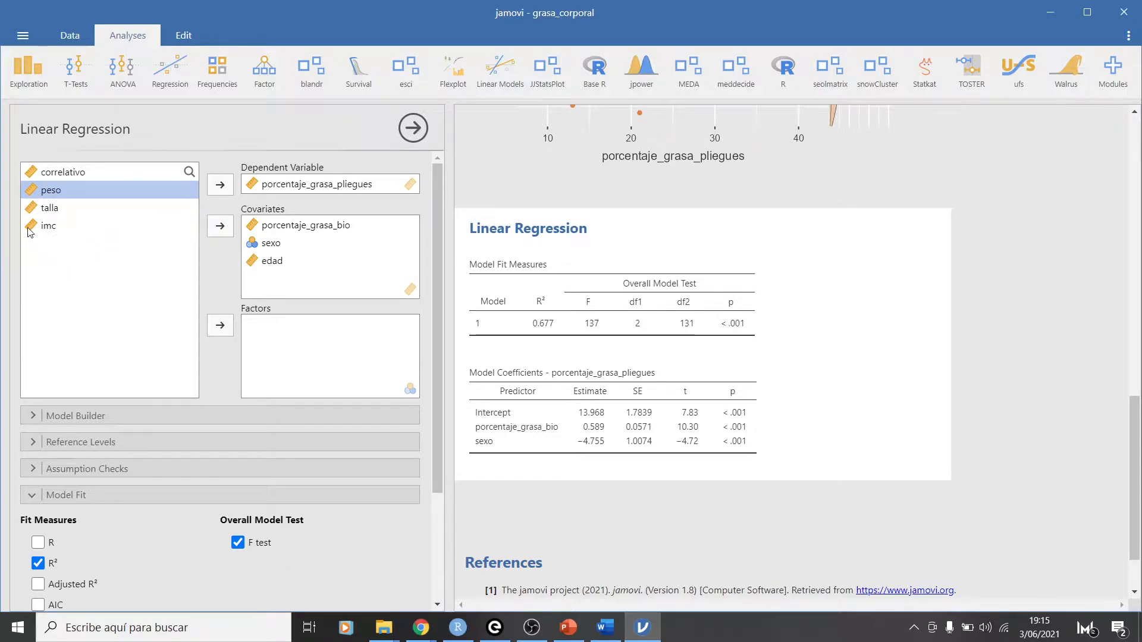
left_click(191, 231)
left_click(219, 226)
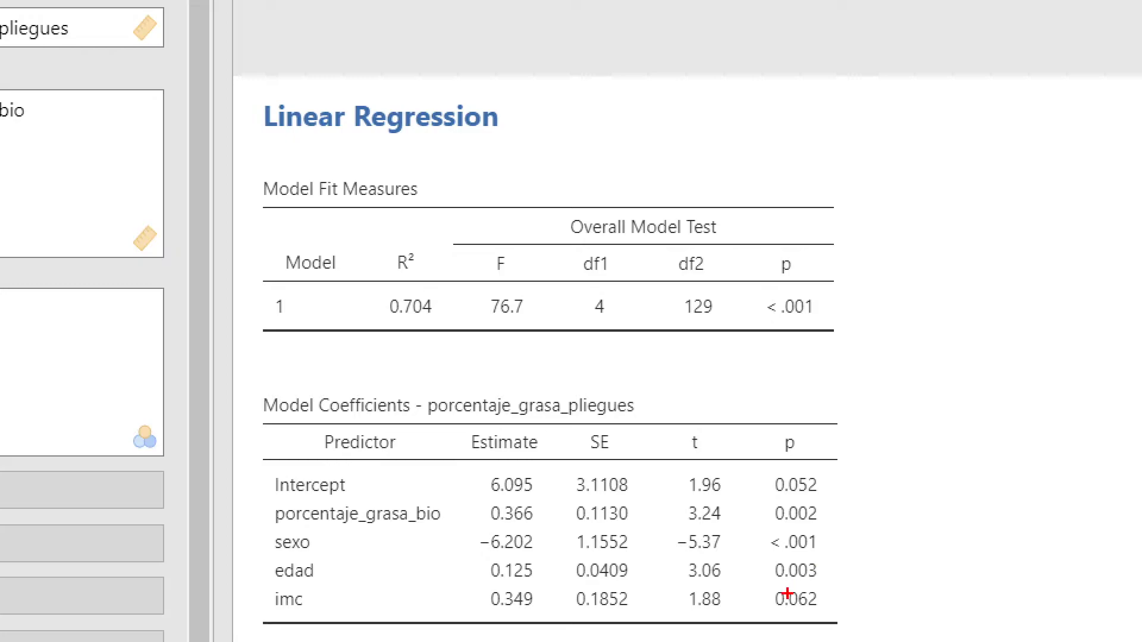
- Examine the t and p values of porcentaje_grasa_bio, sexo, edad and imc in the regression's Model Coefficients table
mouse_move(729, 556)
left_mouse_down()
mouse_move(850, 546)
mouse_move(756, 526)
left_mouse_up()
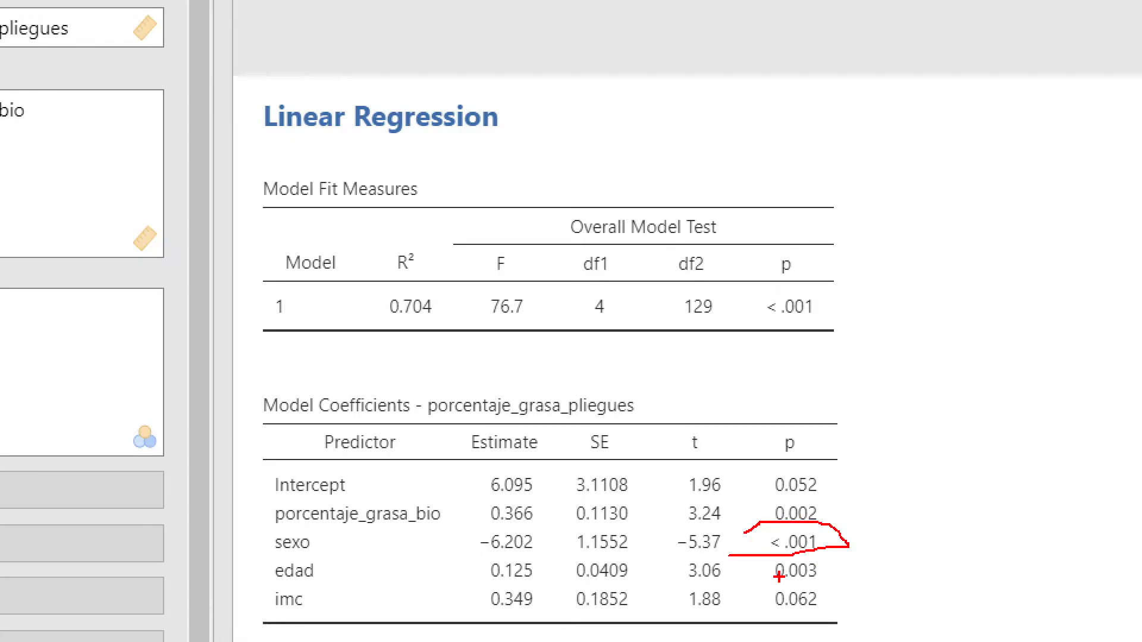
left_click_drag(694, 384, 687, 437)
left_click_drag(274, 559, 321, 551)
left_click_drag(770, 582, 836, 576)
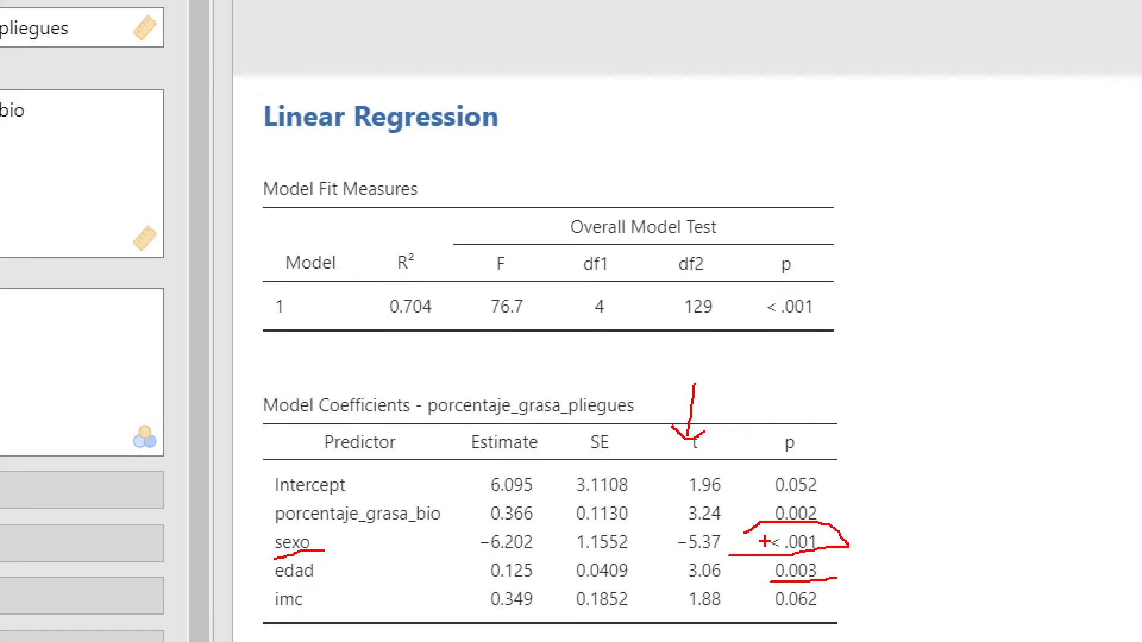
left_click_drag(773, 498, 844, 496)
left_click_drag(766, 533, 766, 552)
left_click_drag(830, 521, 823, 546)
mouse_move(580, 345)
left_mouse_down()
mouse_move(573, 392)
mouse_move(595, 370)
left_mouse_up()
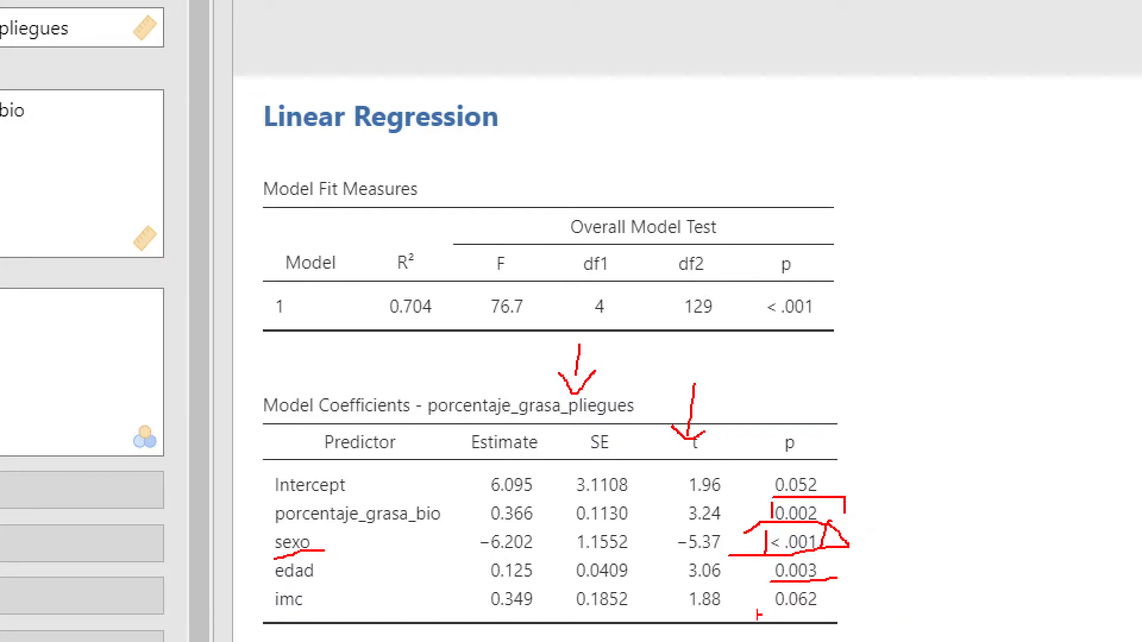
left_click_drag(771, 615, 854, 607)
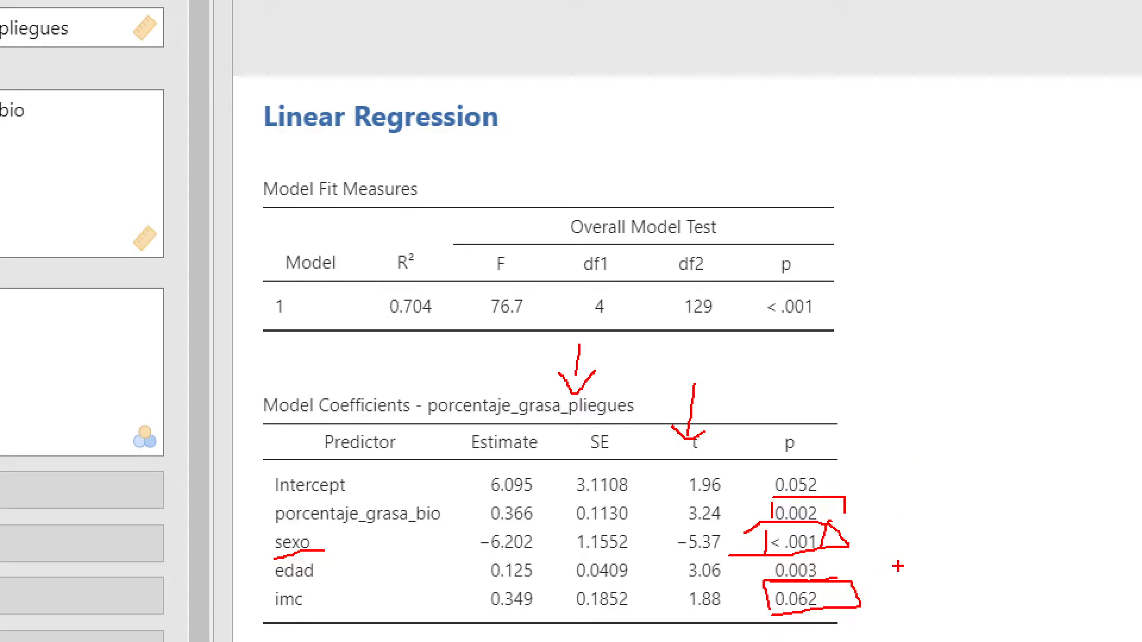
key("Escape")
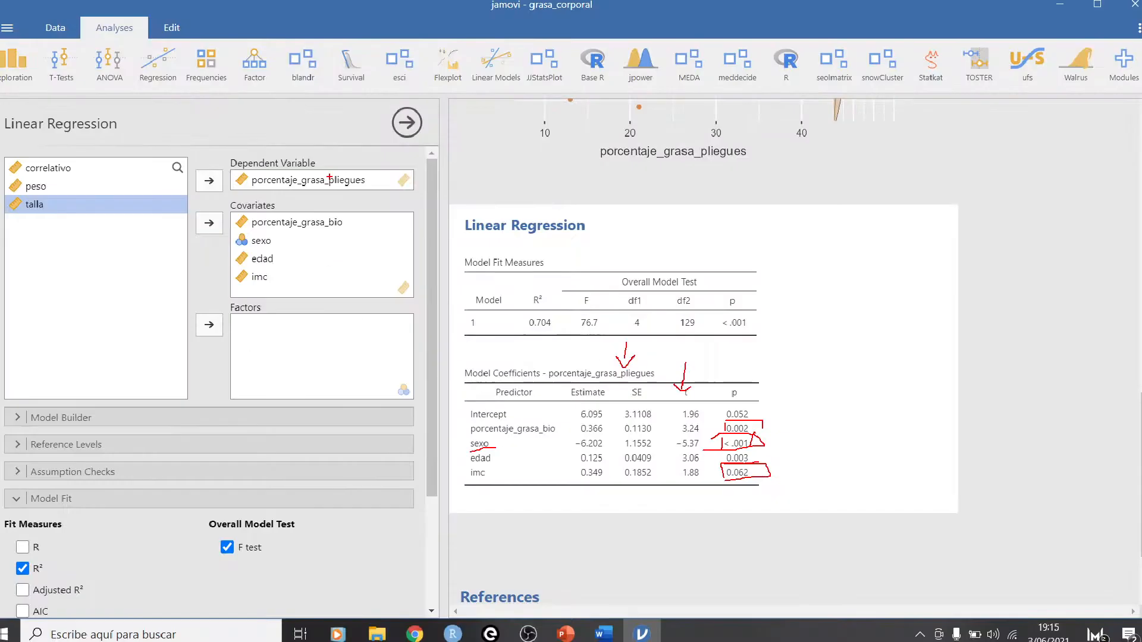
scroll(937, 312, "down", 3)
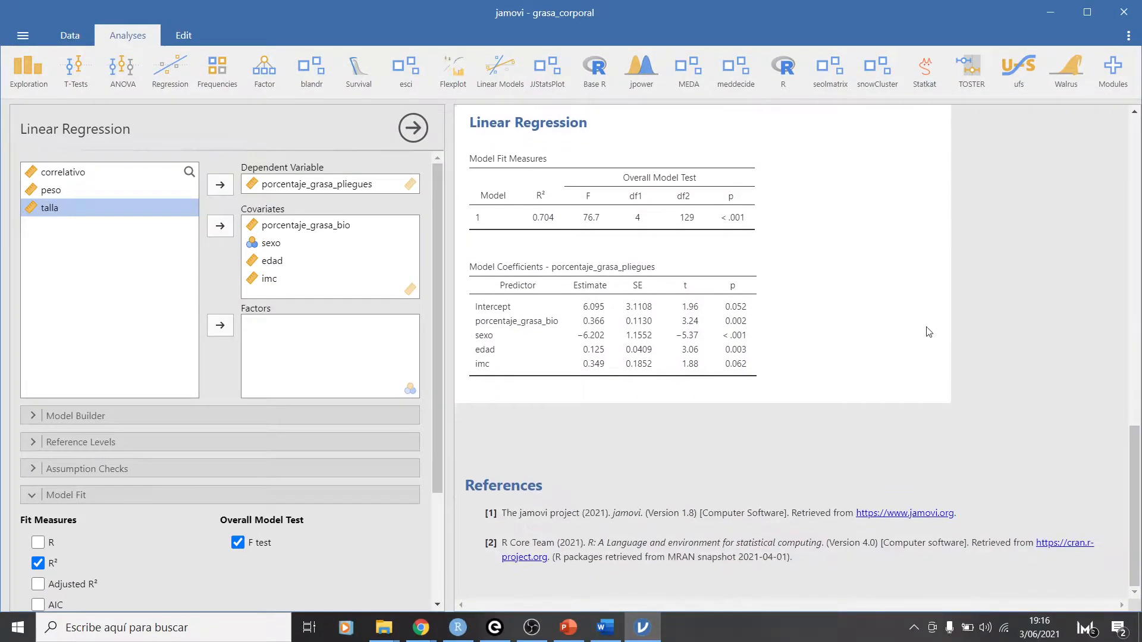
scroll(929, 332, "up", 3)
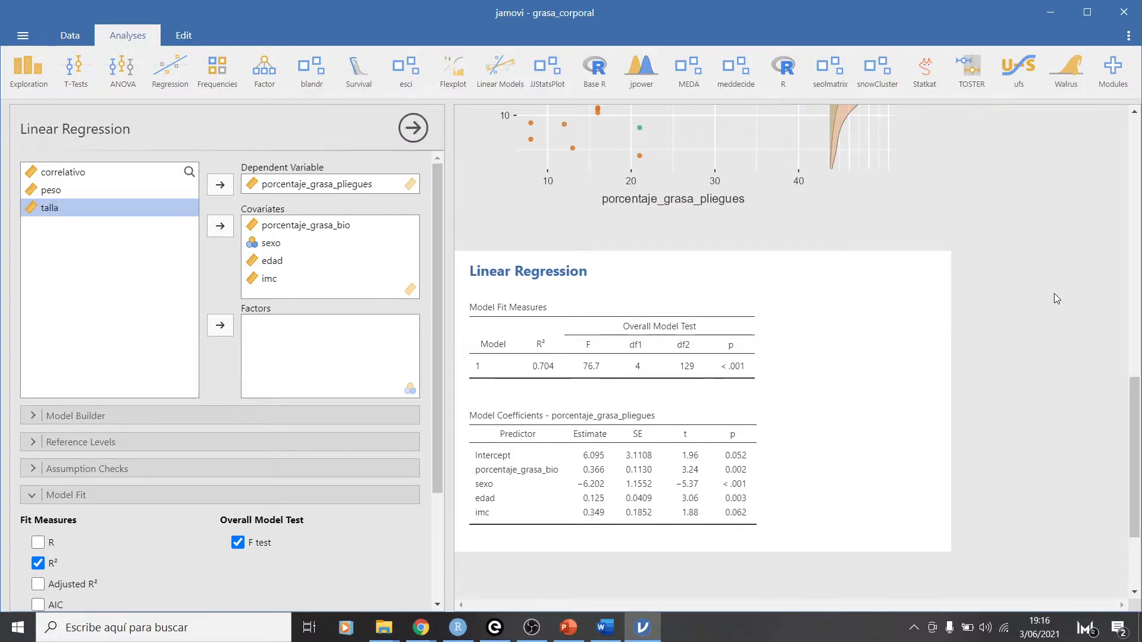
- Move sexo from the regression's covariates to its factors
left_click(272, 244)
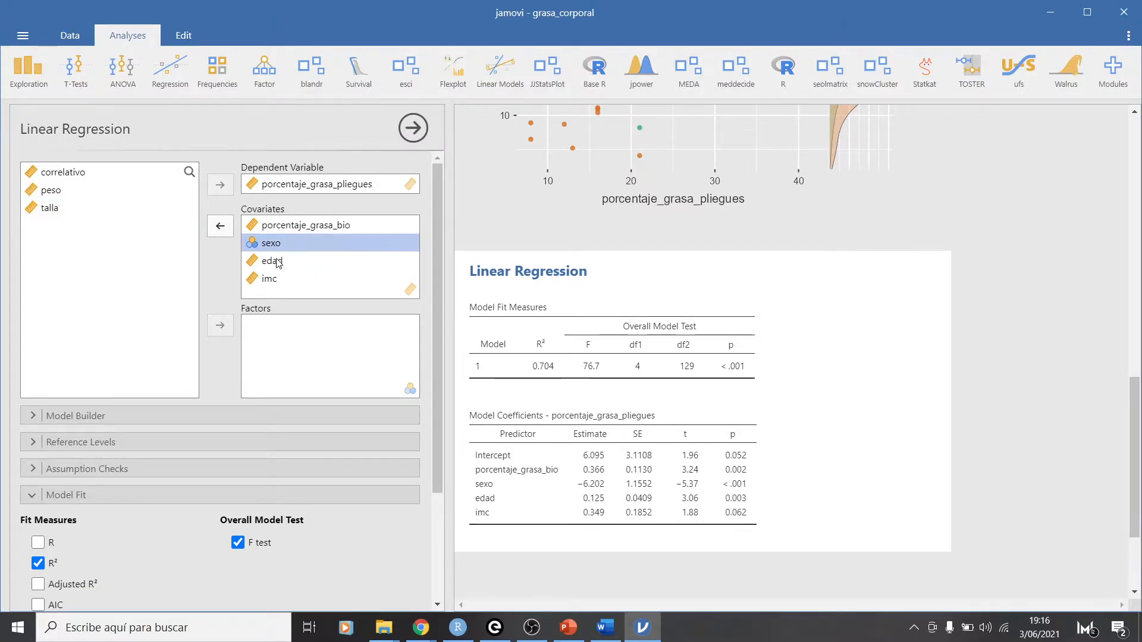
left_click(223, 232)
left_click(51, 192)
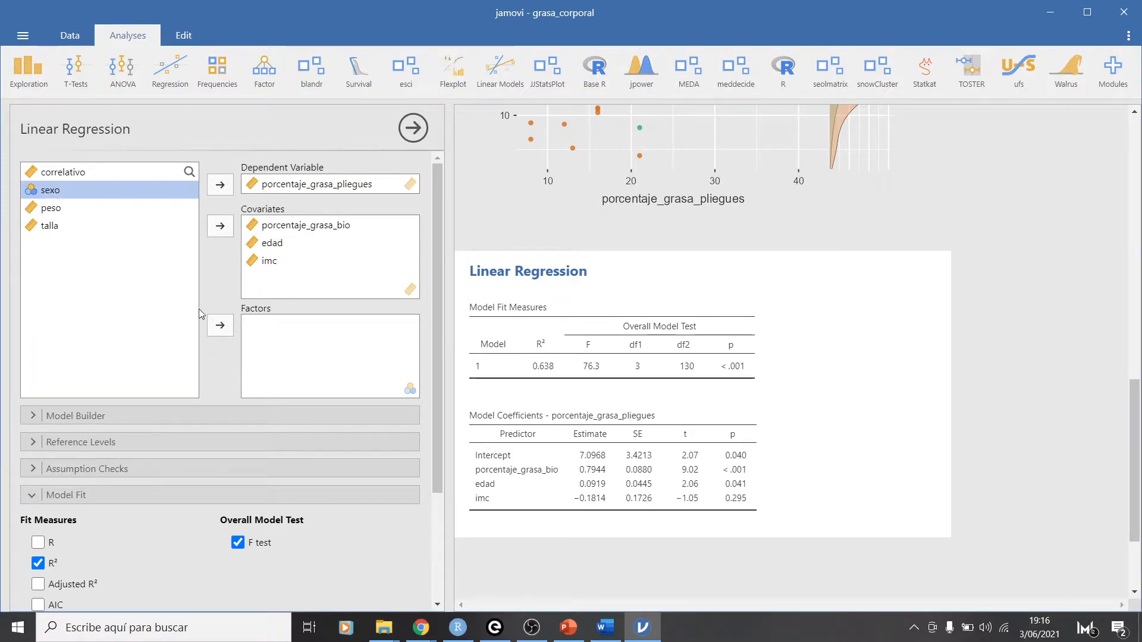
left_click(220, 325)
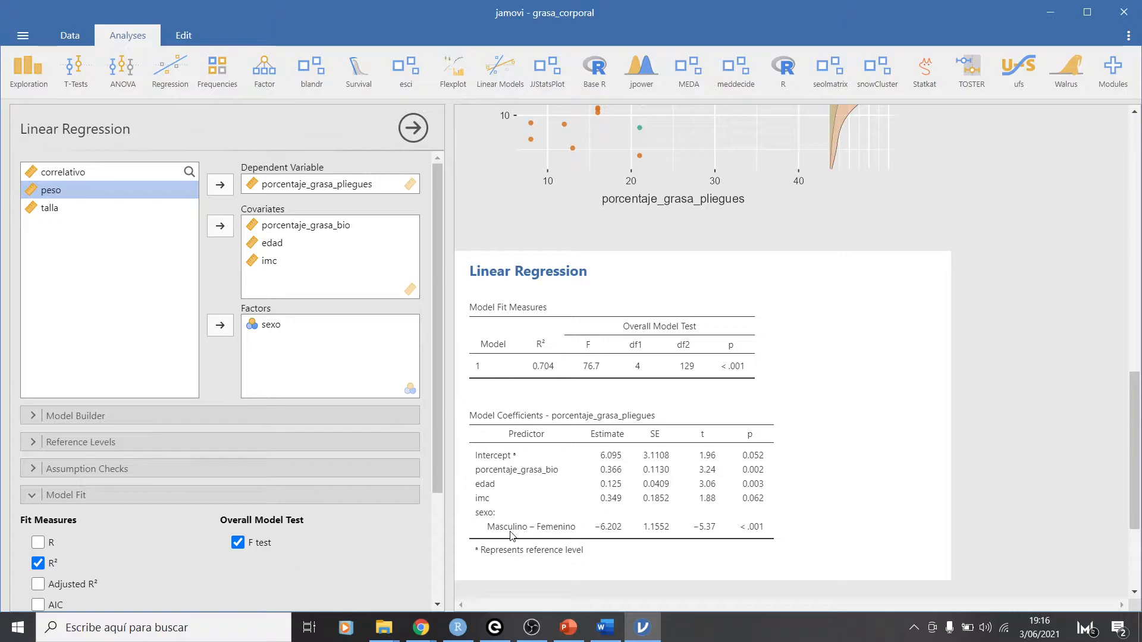
- Check how the levels of sexo are coded in its data variable settings and set its regression reference level to Masculino
left_click(36, 445)
scroll(297, 472, "down", 1)
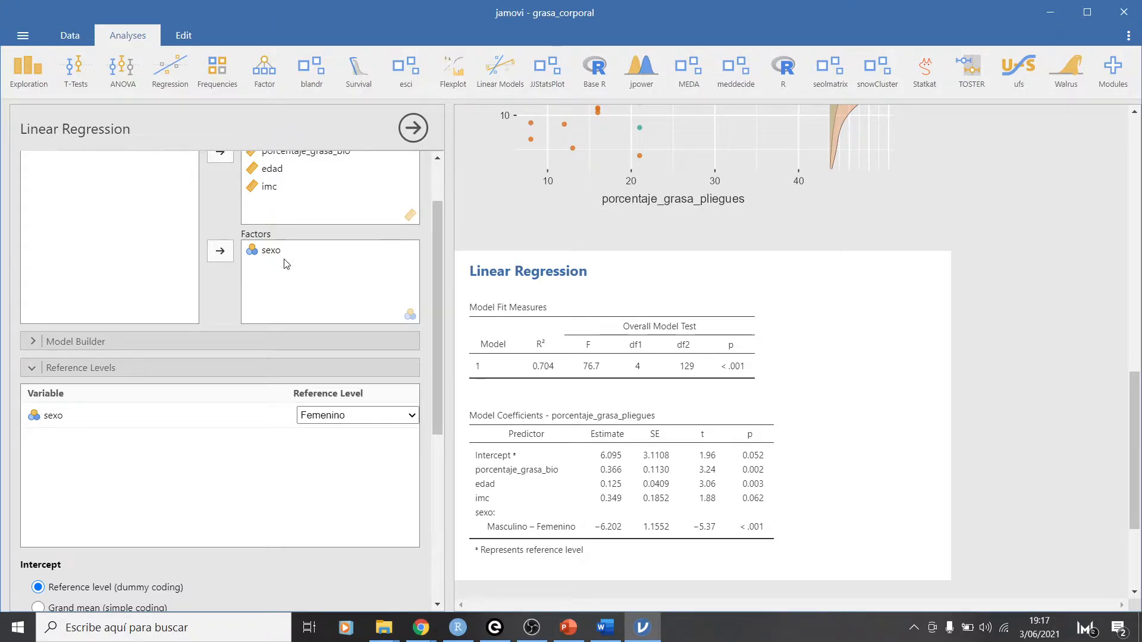
left_click(72, 37)
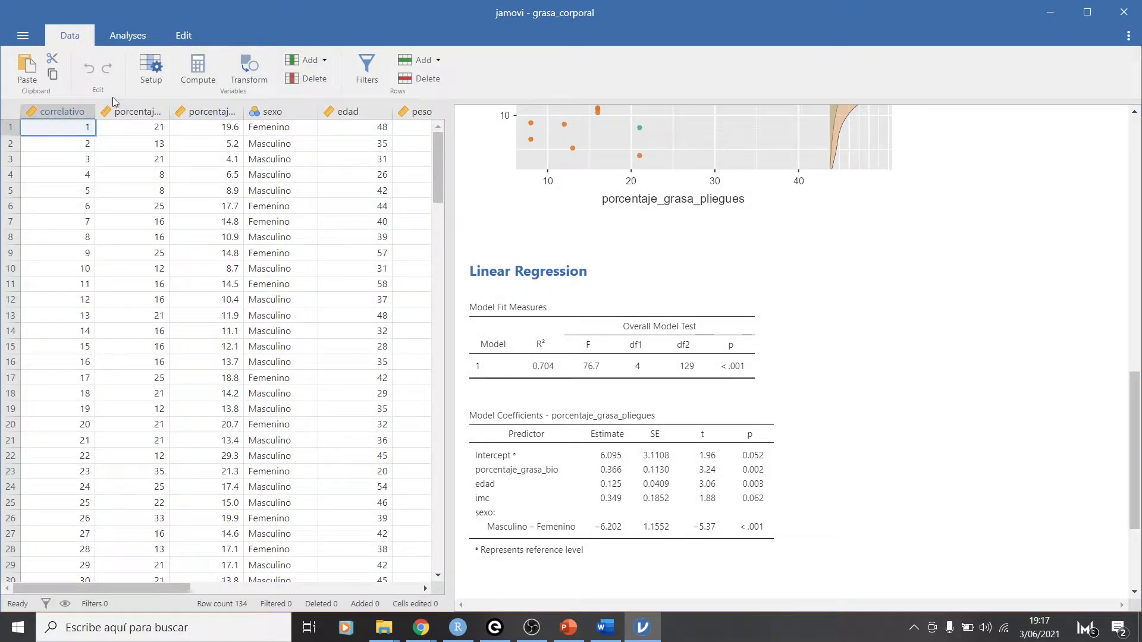
double_click(299, 124)
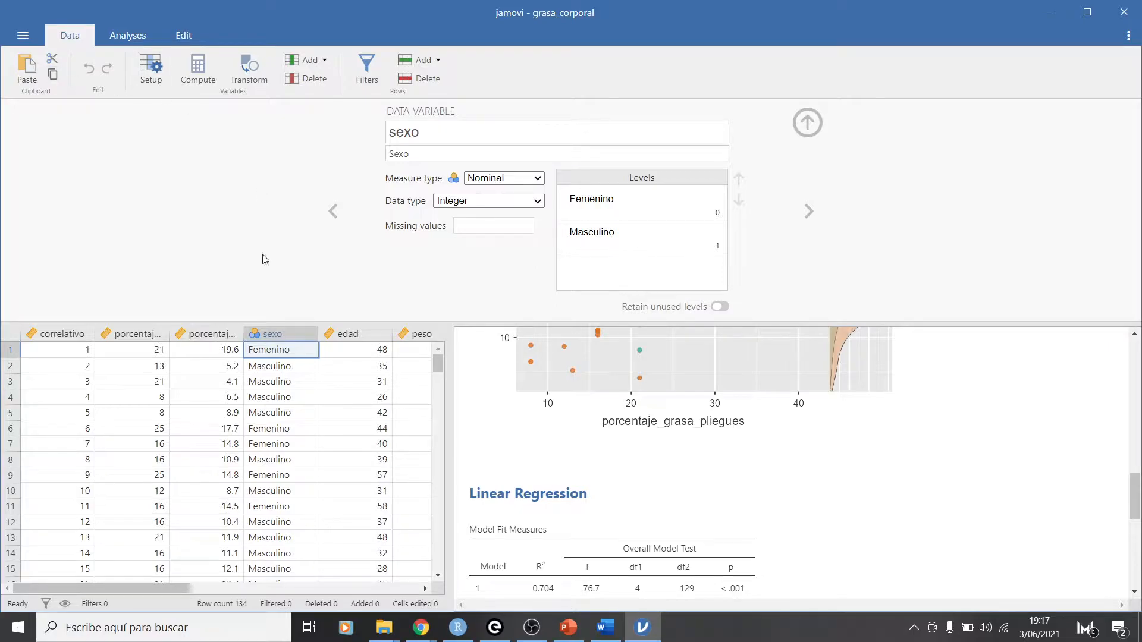
left_click(597, 536)
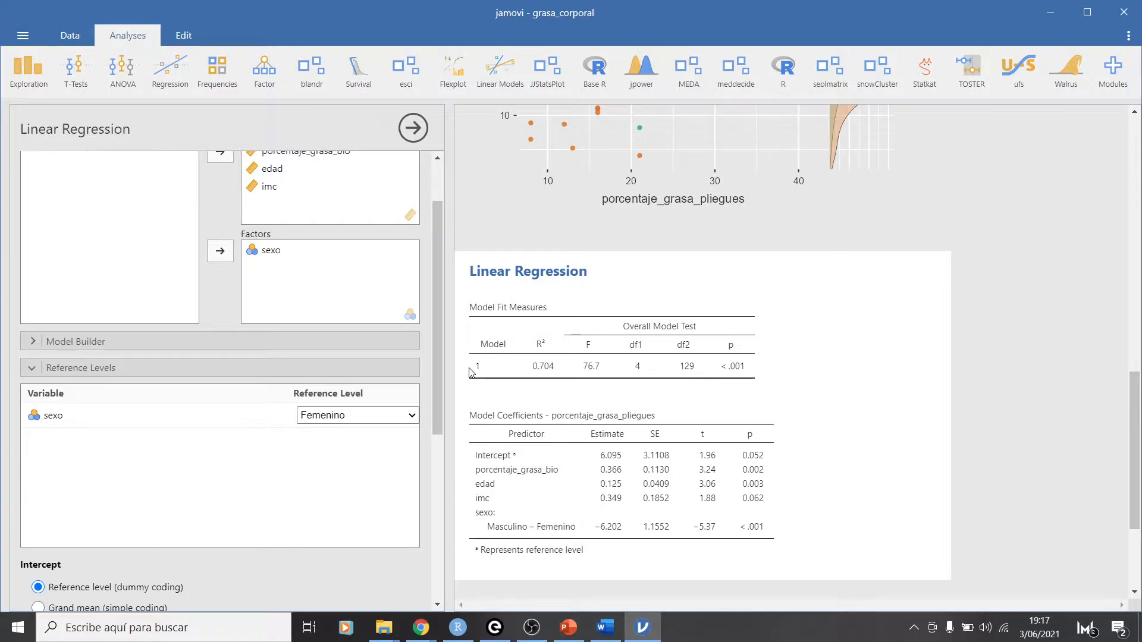
left_click(364, 420)
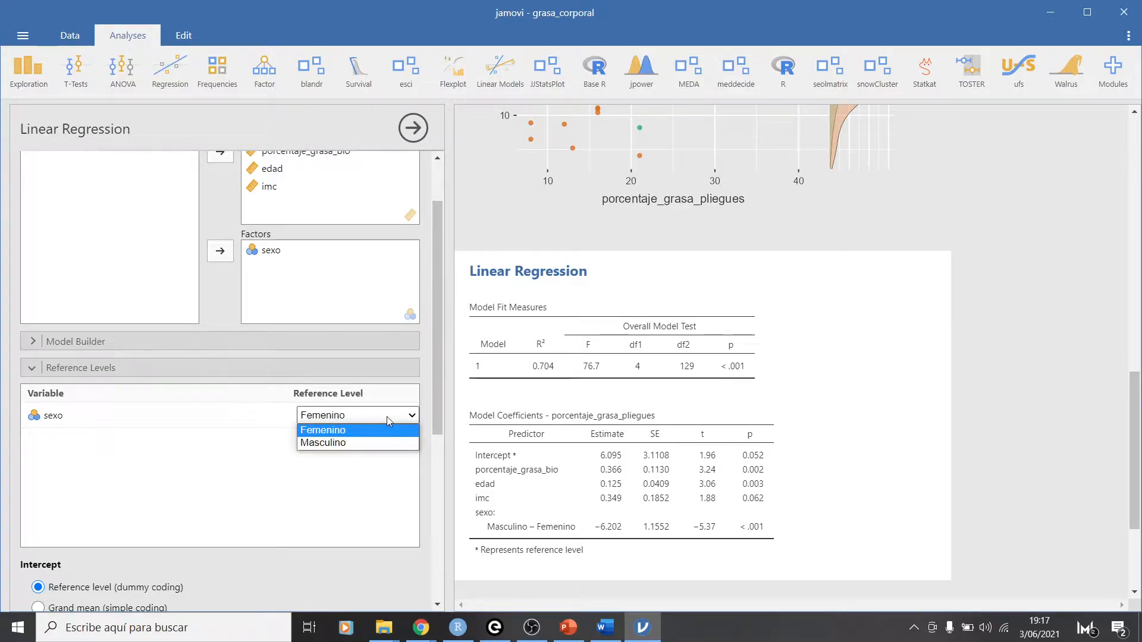
left_click(333, 445)
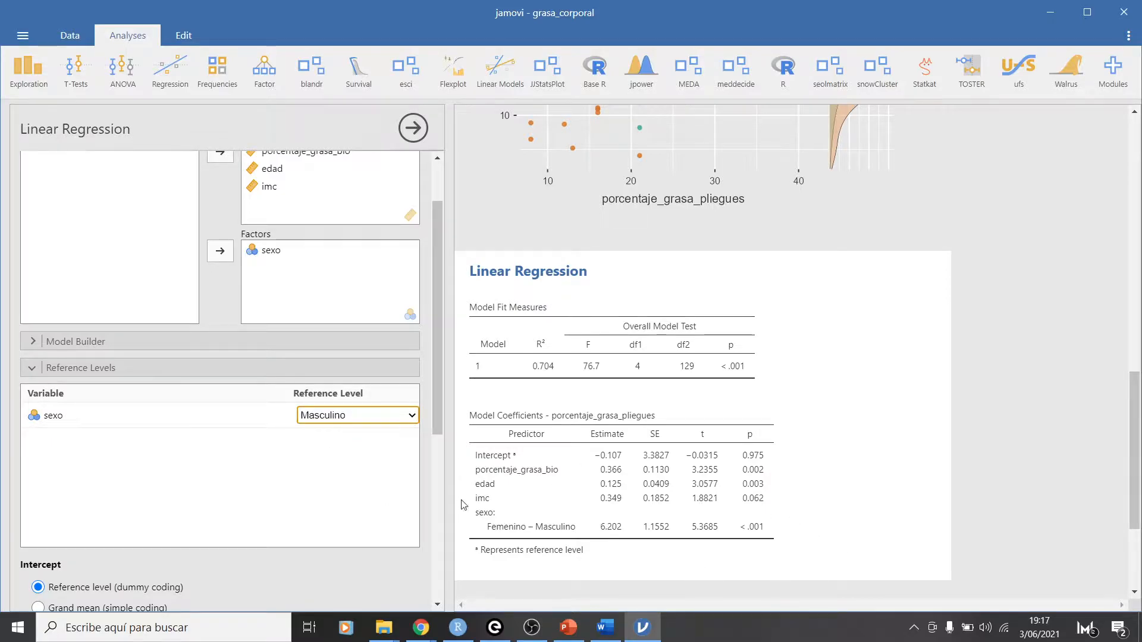
- Add AIC and BIC to the regression's model fit measures
scroll(169, 494, "down", 5)
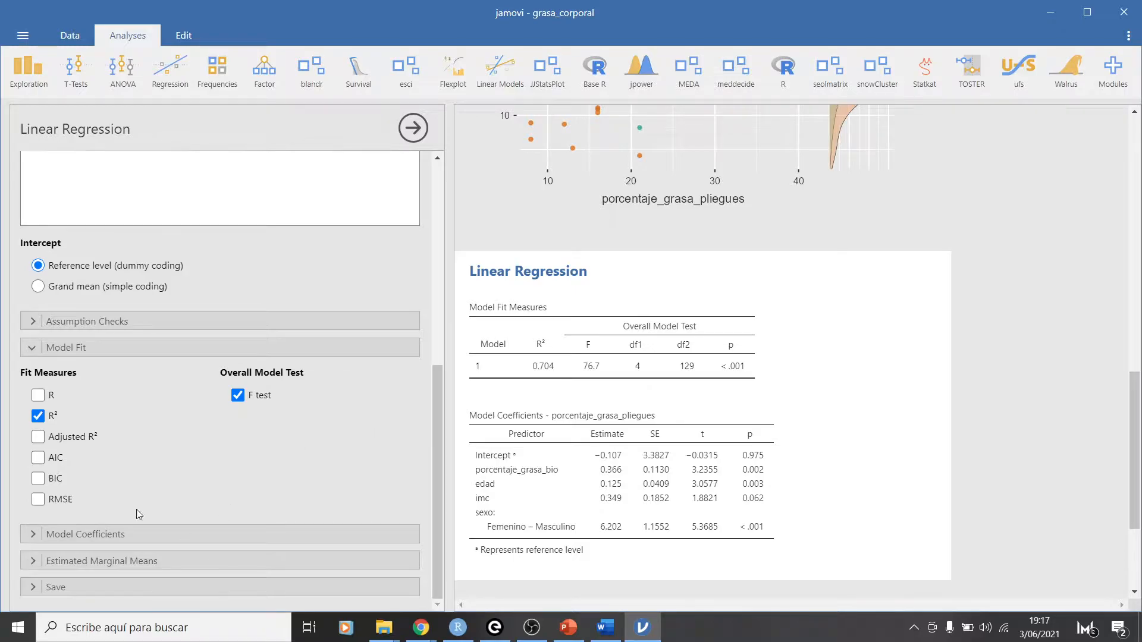
left_click(38, 479)
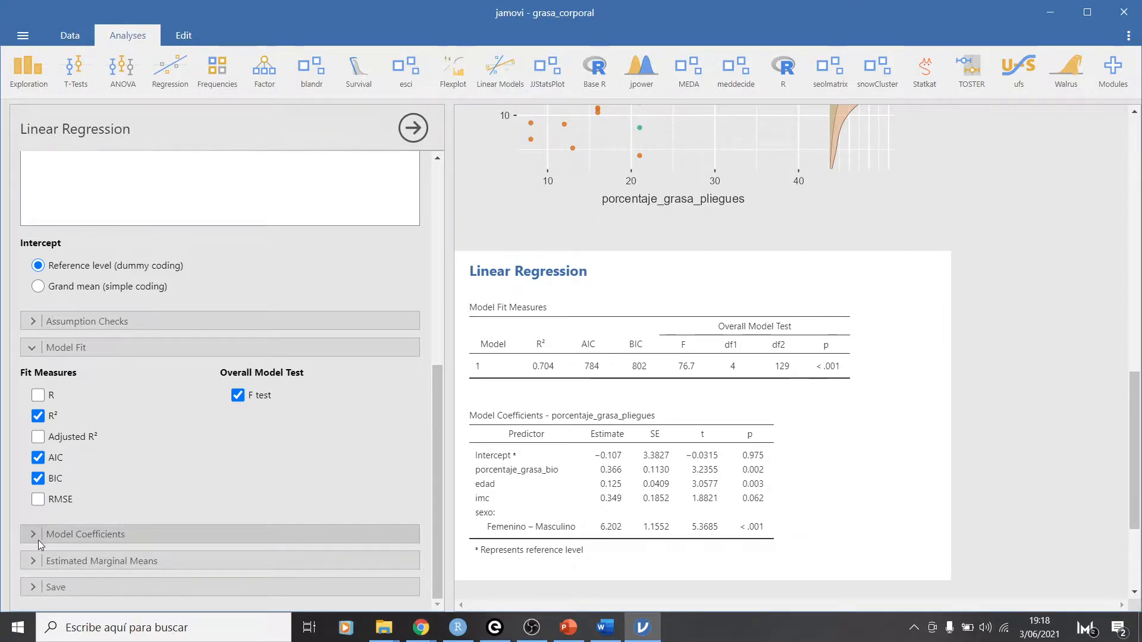
- Enable the autocorrelation test, collinearity statistics, normality test, Q-Q plot of residuals and residual plots as assumption checks
left_click_drag(438, 484, 429, 413)
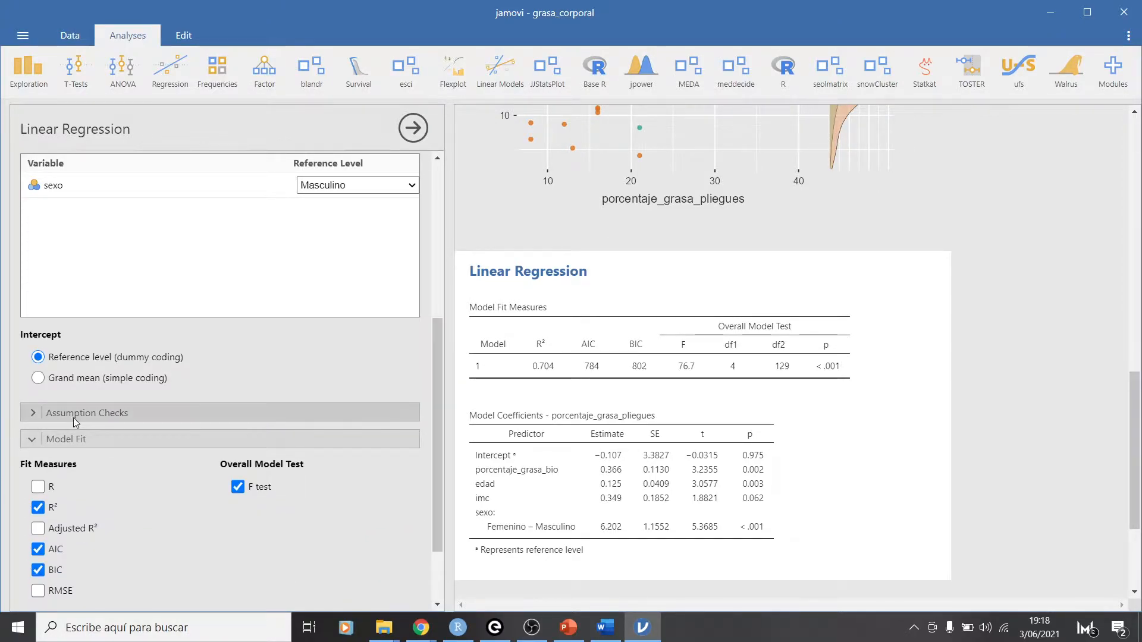
left_click(33, 414)
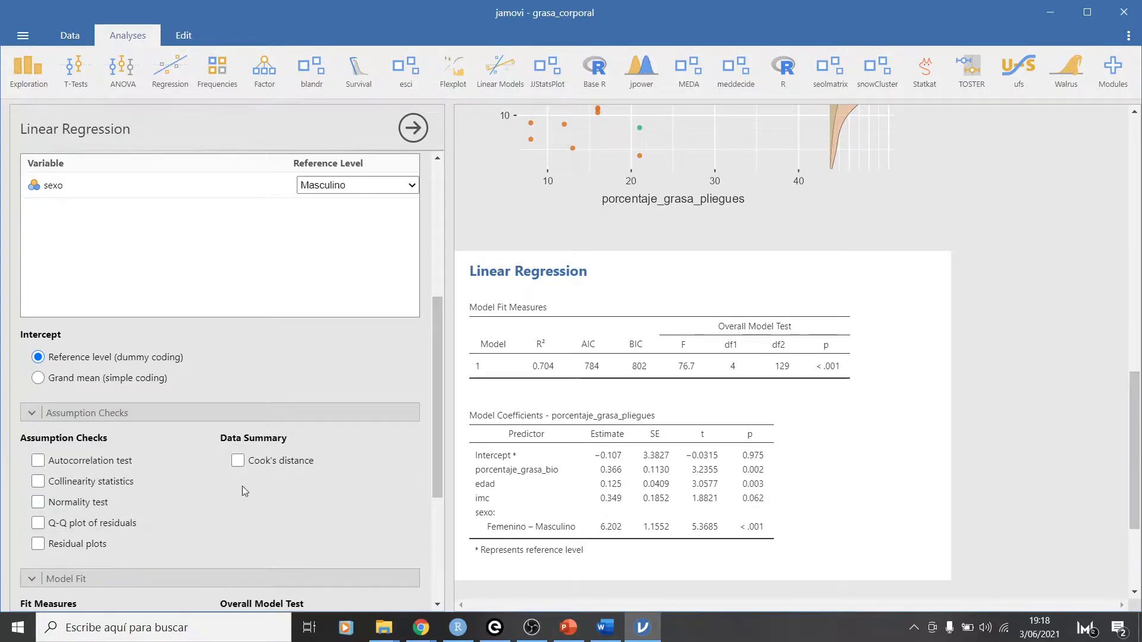
left_click(37, 460)
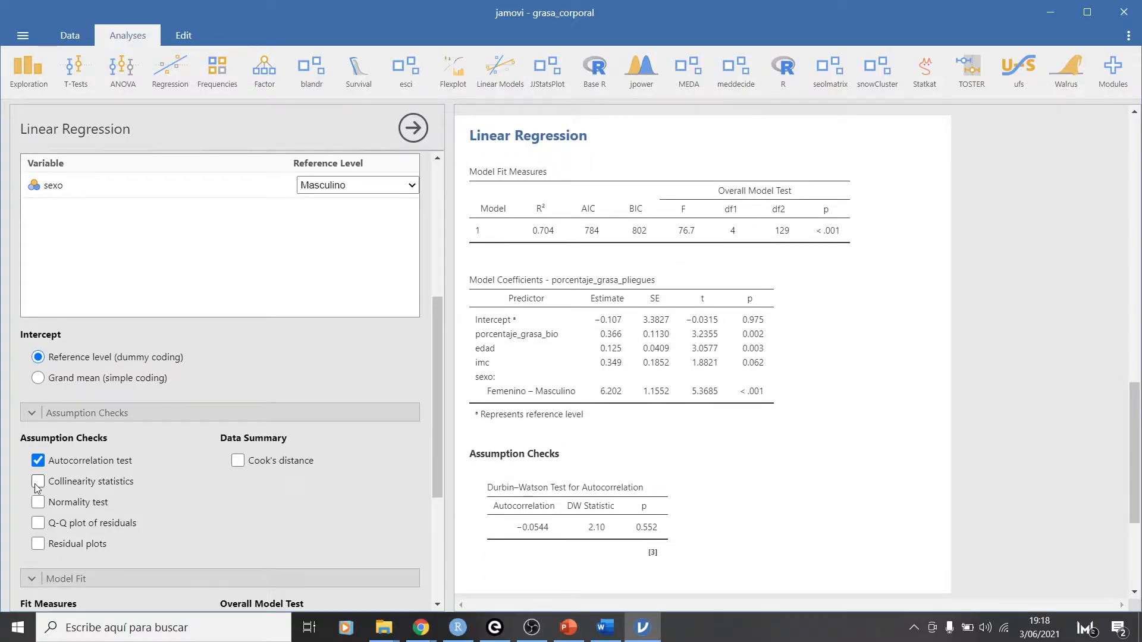
left_click(37, 483)
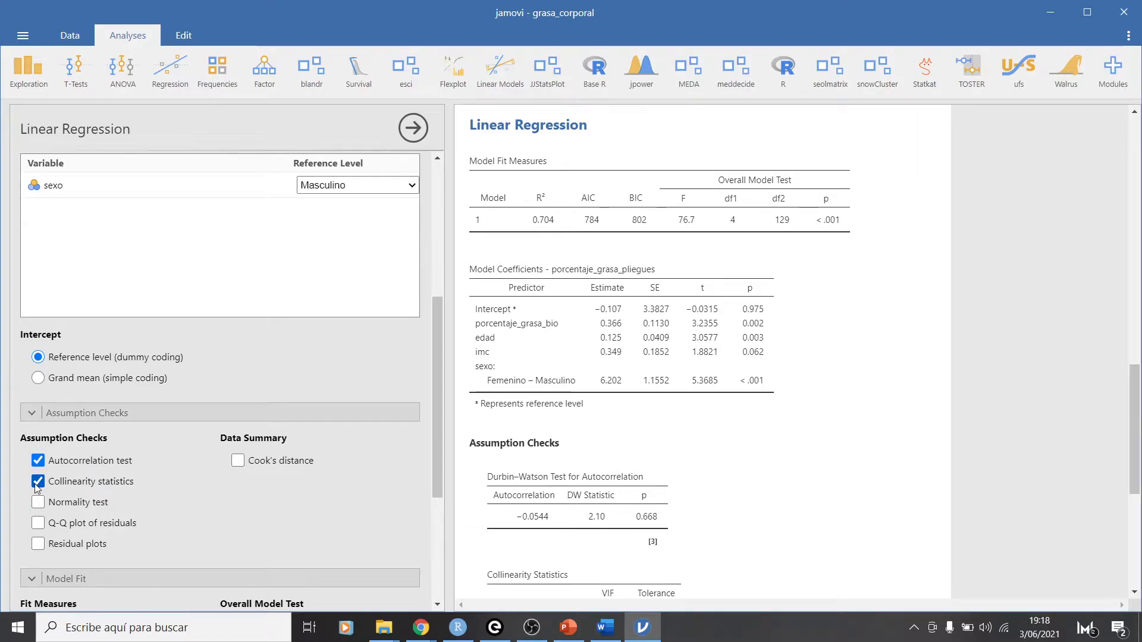
left_click(37, 503)
left_click(38, 523)
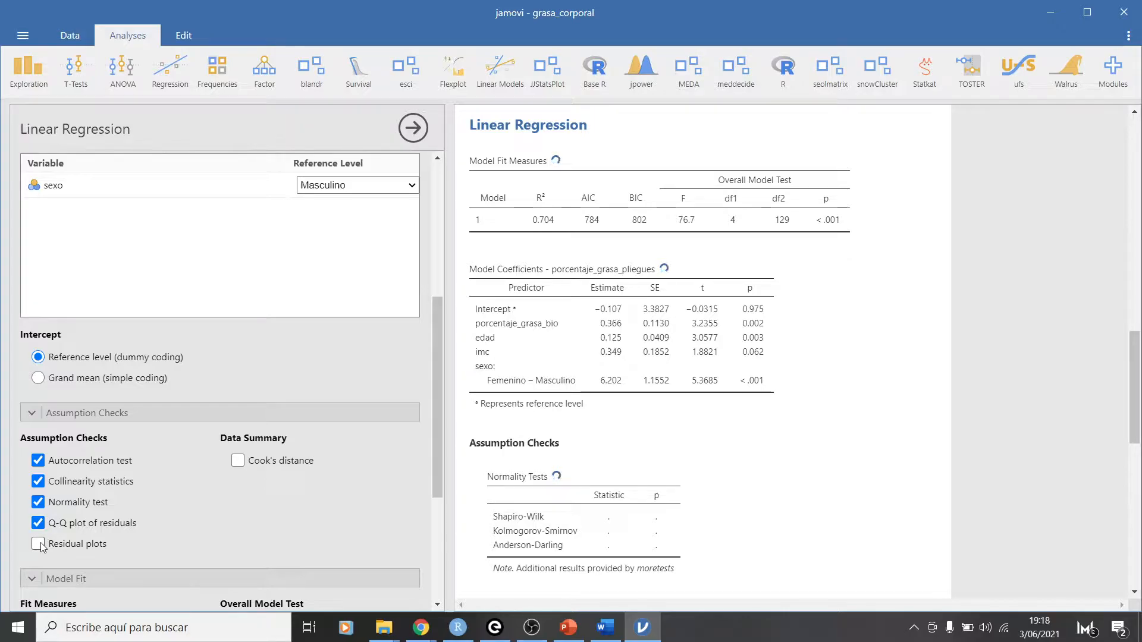
left_click(38, 543)
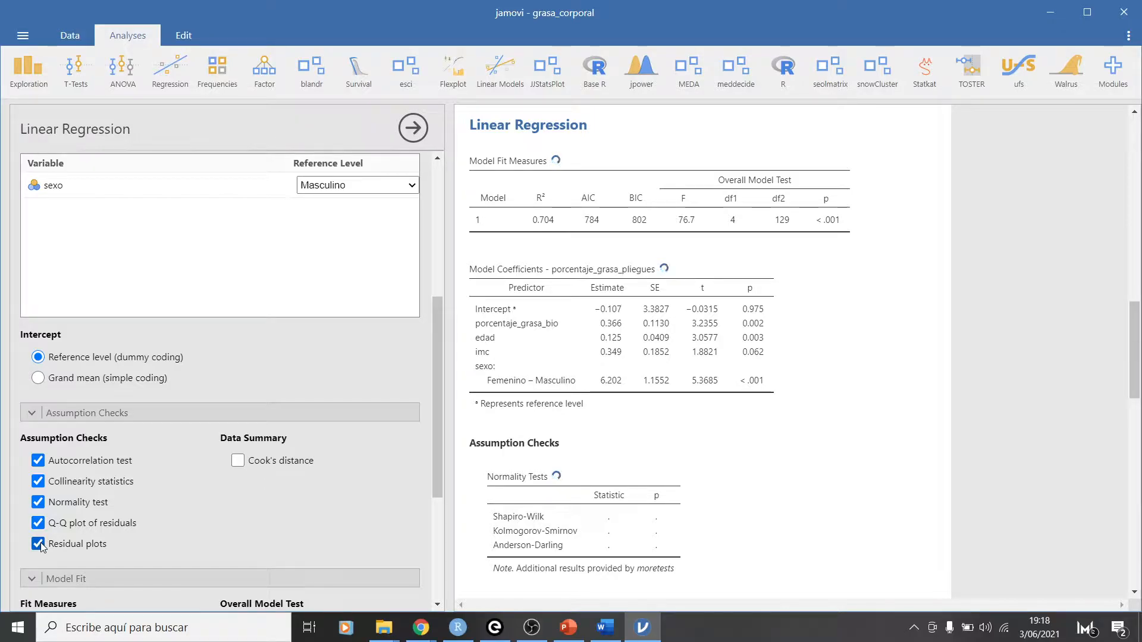
- Look over the assumption check output, from the normality tests down to the residual plots, and return to the Normality Tests table
scroll(1046, 396, "down", 12)
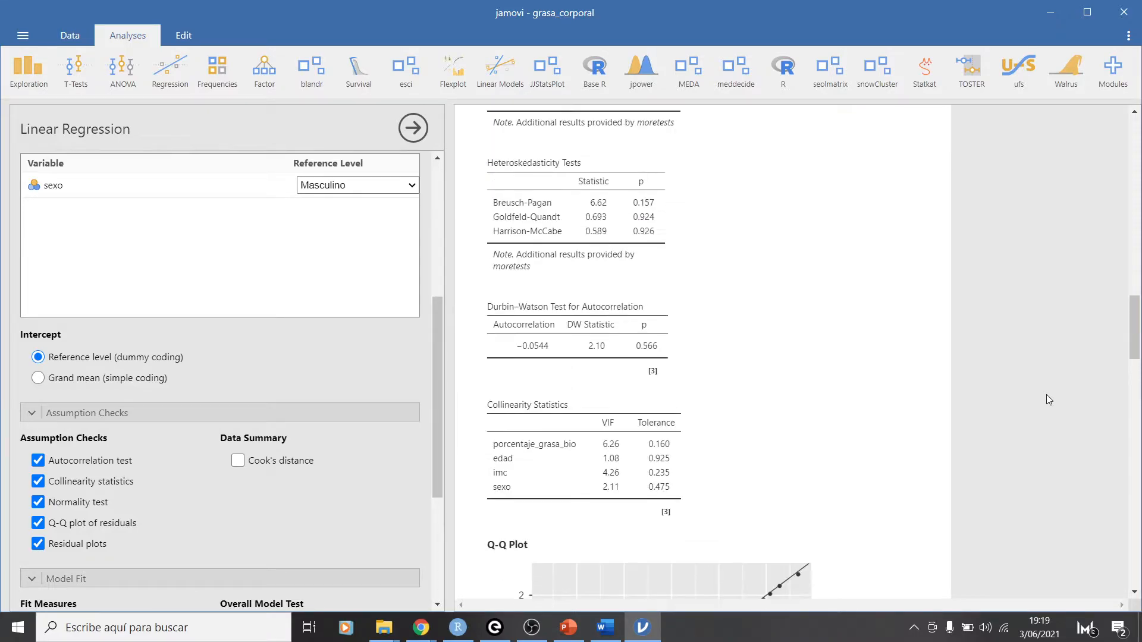
scroll(1049, 399, "down", 4)
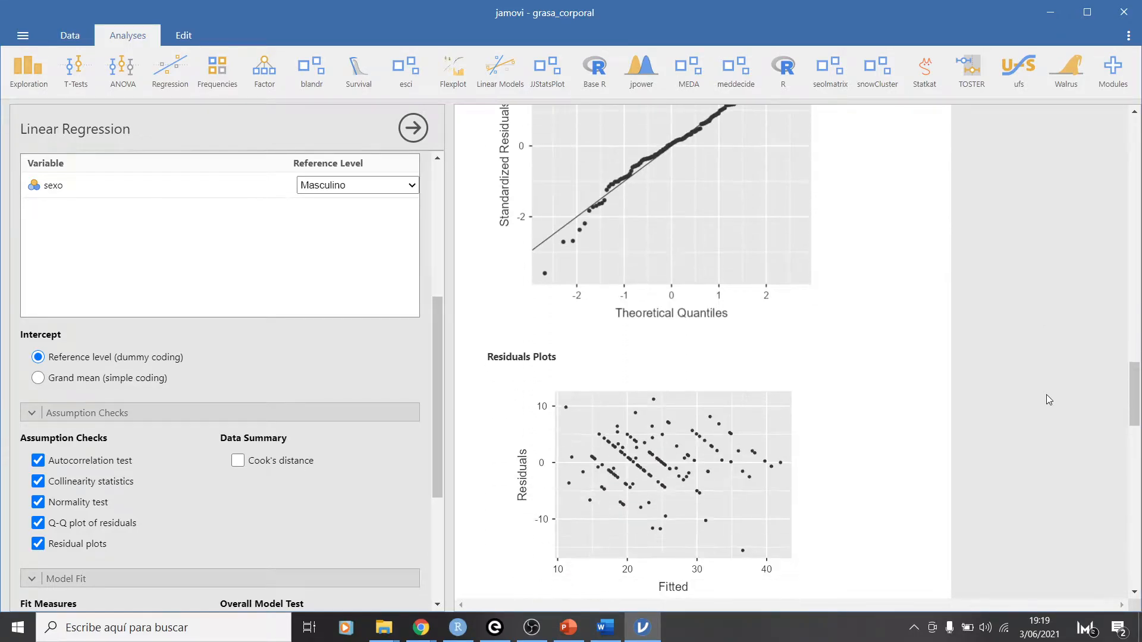
scroll(1048, 399, "up", 12)
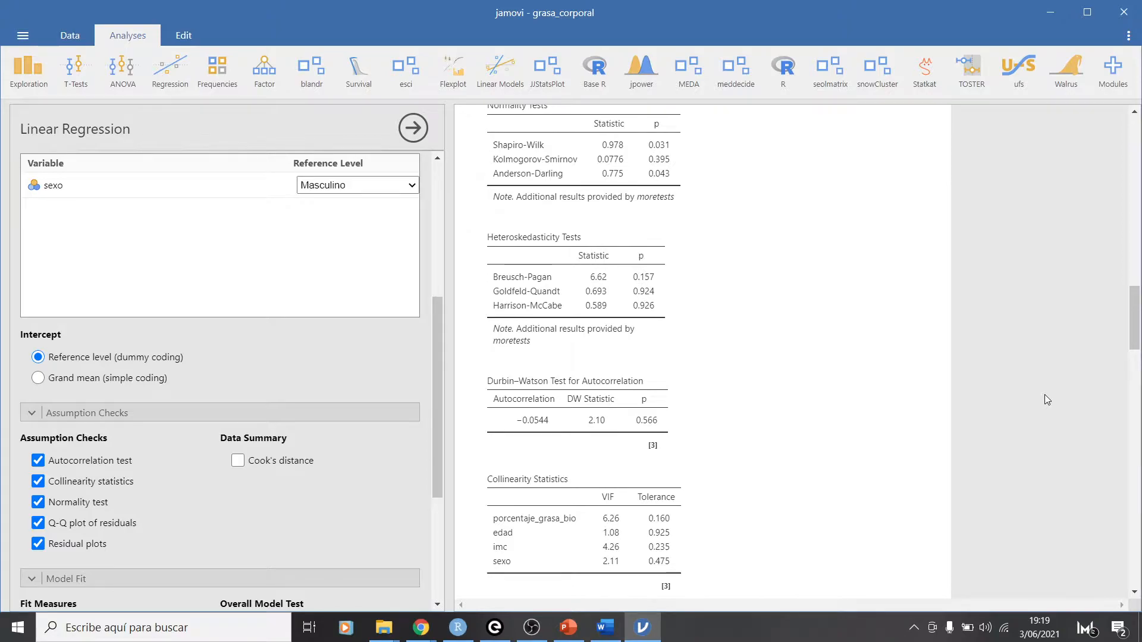
scroll(1047, 400, "up", 4)
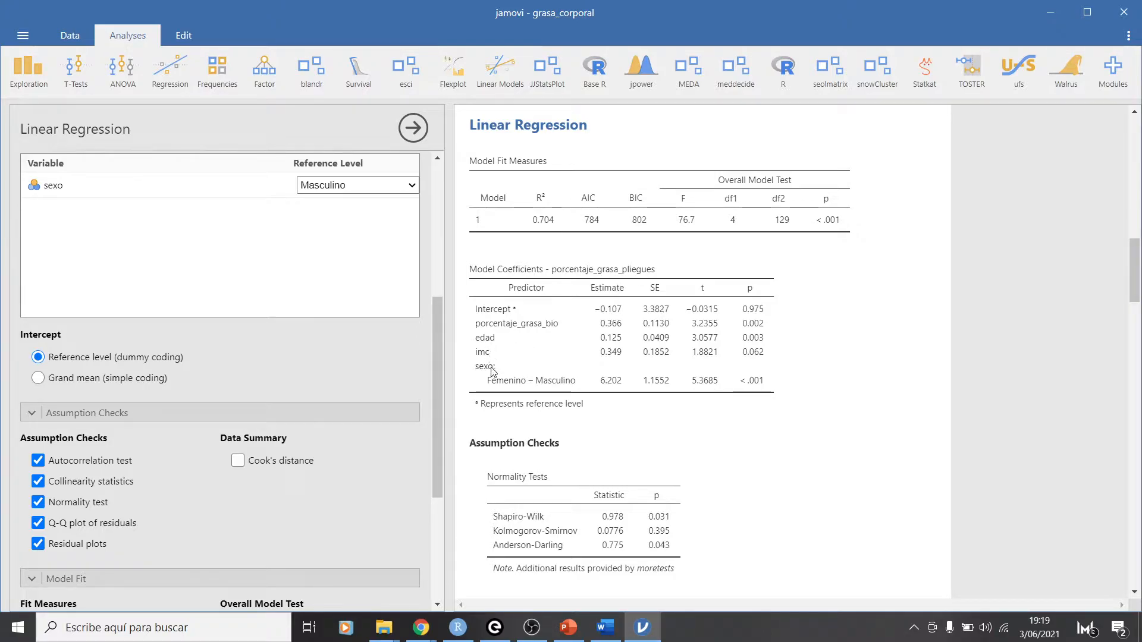
scroll(494, 381, "down", 1)
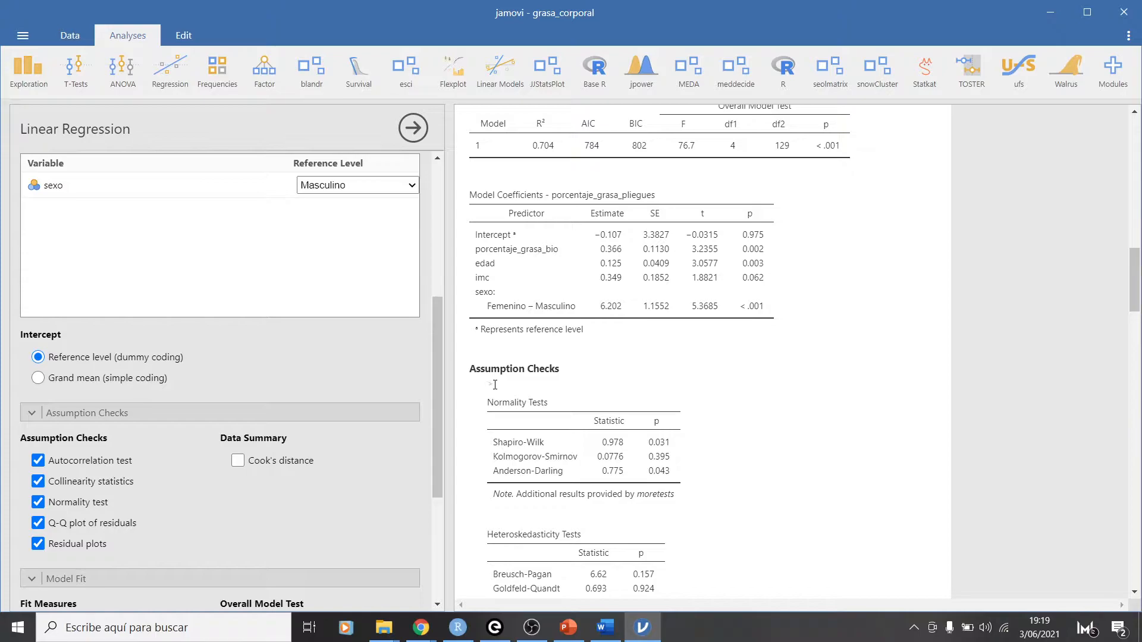
scroll(494, 385, "down", 1)
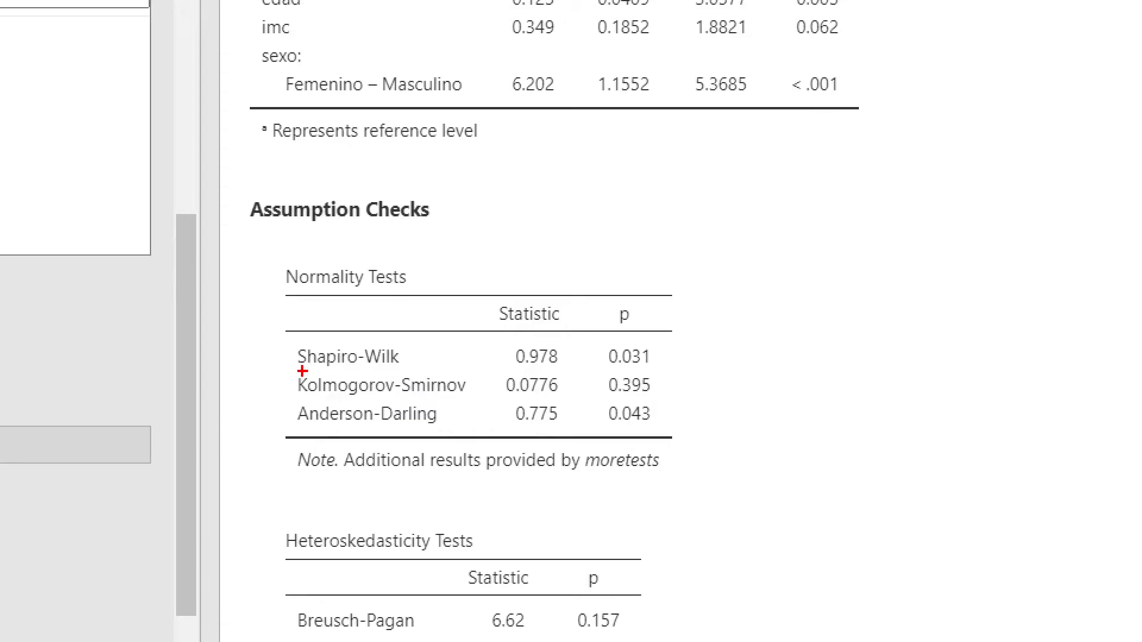
- Annotate the Normality Tests table: circle Shapiro-Wilk, write a boxed n=134, circle and tick Kolmogorov-Smirnov, and exit the screen annotation
mouse_move(303, 371)
left_mouse_down()
mouse_move(456, 387)
mouse_move(672, 380)
mouse_move(585, 341)
mouse_move(258, 337)
left_mouse_up()
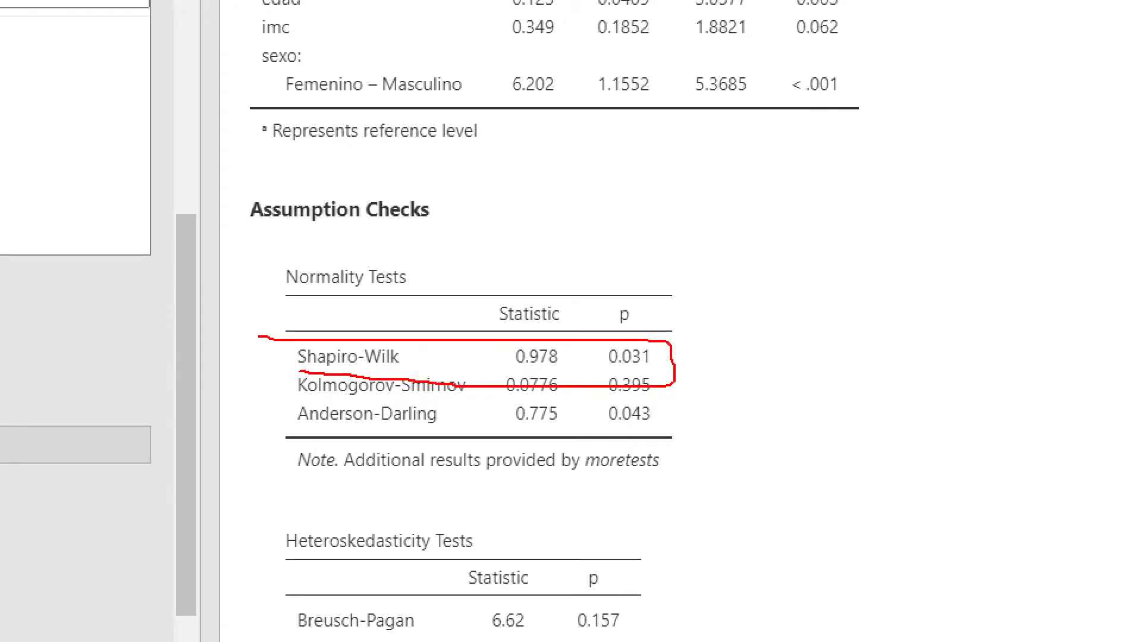
mouse_move(697, 248)
left_mouse_down()
mouse_move(709, 297)
mouse_move(738, 304)
left_mouse_up()
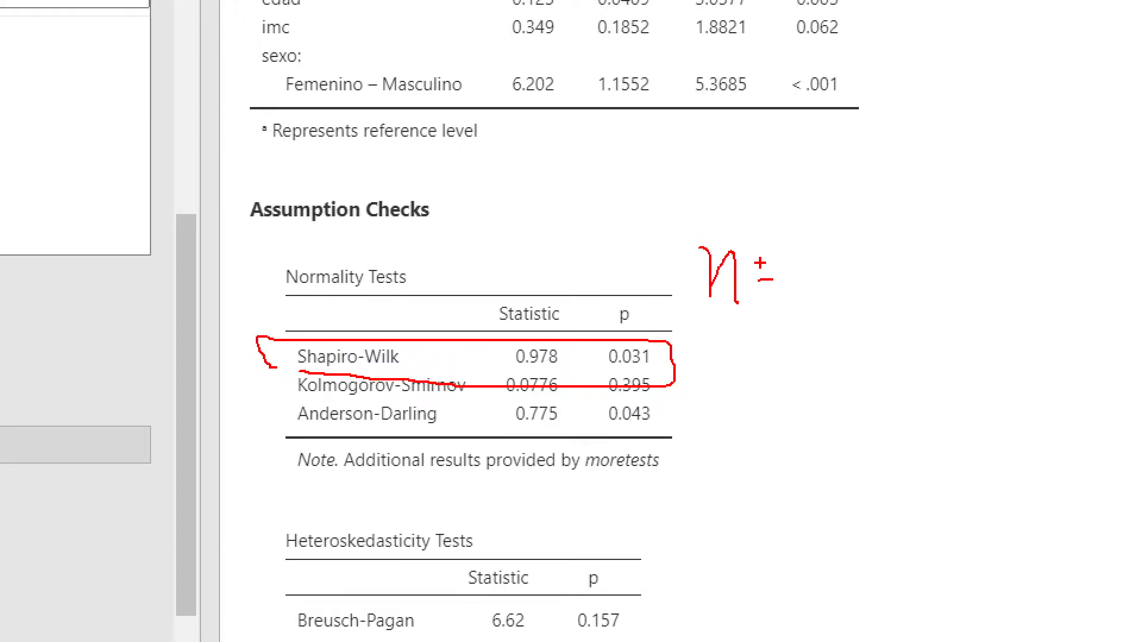
left_click_drag(787, 254, 788, 296)
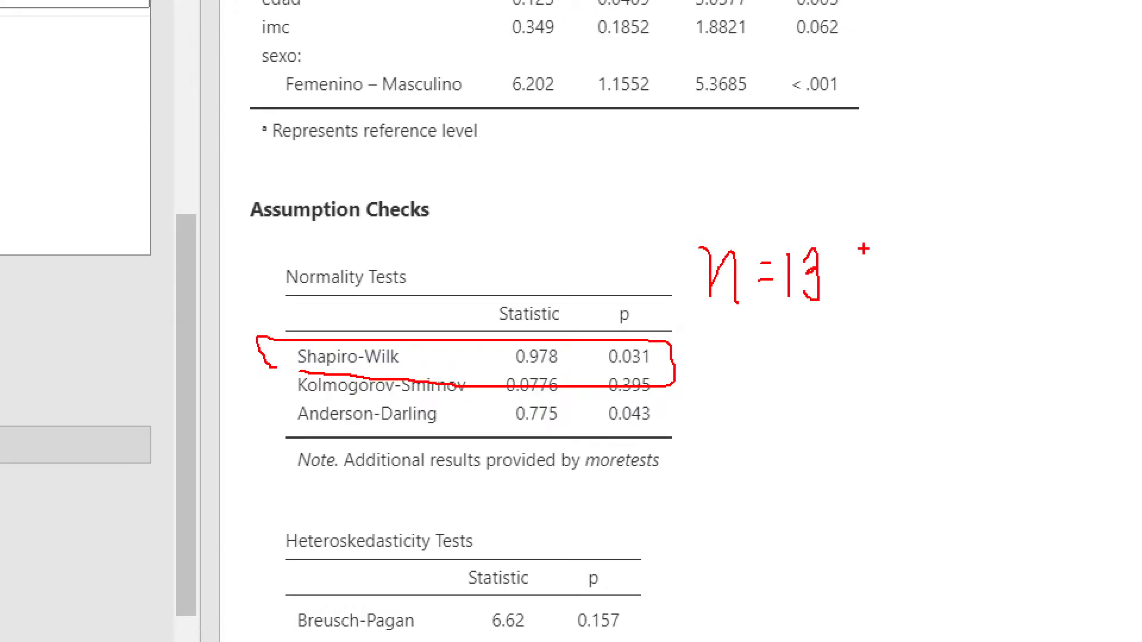
mouse_move(848, 242)
left_mouse_down()
mouse_move(840, 262)
mouse_move(854, 260)
mouse_move(854, 278)
left_mouse_up()
left_click_drag(652, 220, 652, 321)
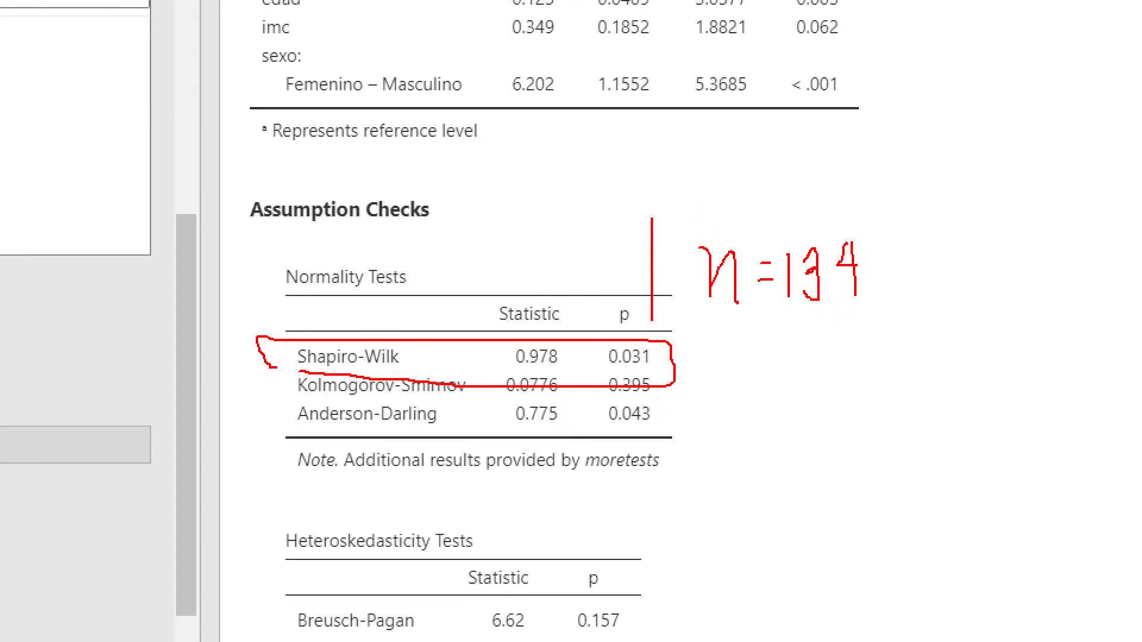
mouse_move(680, 193)
left_mouse_down()
mouse_move(952, 343)
mouse_move(692, 357)
mouse_move(668, 346)
mouse_move(650, 217)
left_mouse_up()
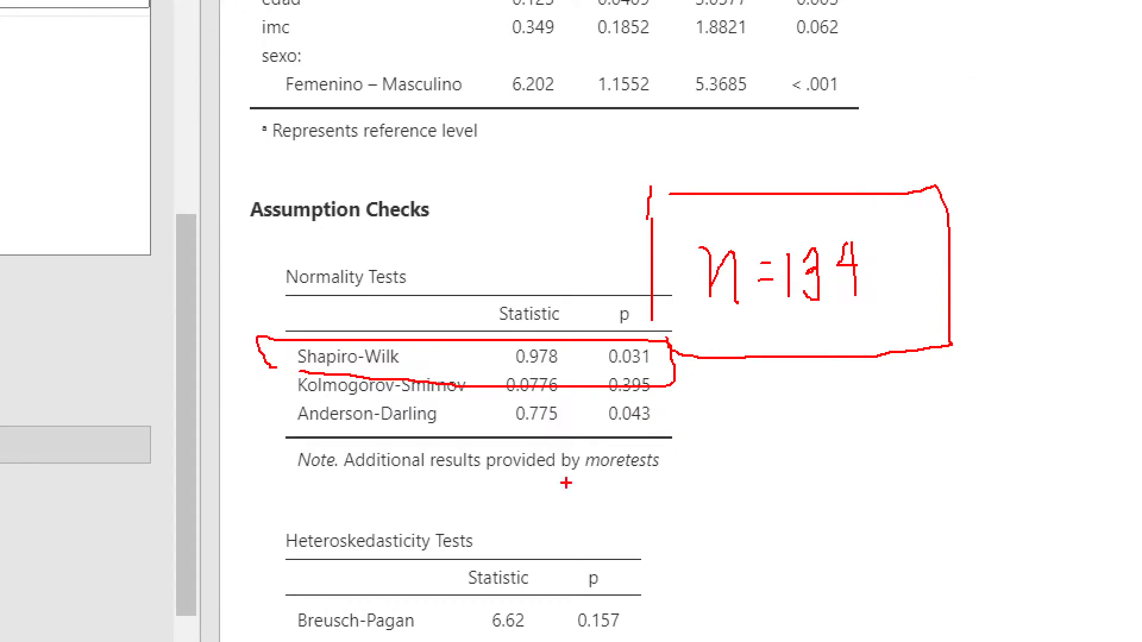
mouse_move(263, 406)
left_mouse_down()
mouse_move(659, 409)
mouse_move(690, 373)
mouse_move(277, 366)
mouse_move(279, 405)
mouse_move(299, 404)
left_mouse_up()
left_click_drag(717, 387, 762, 373)
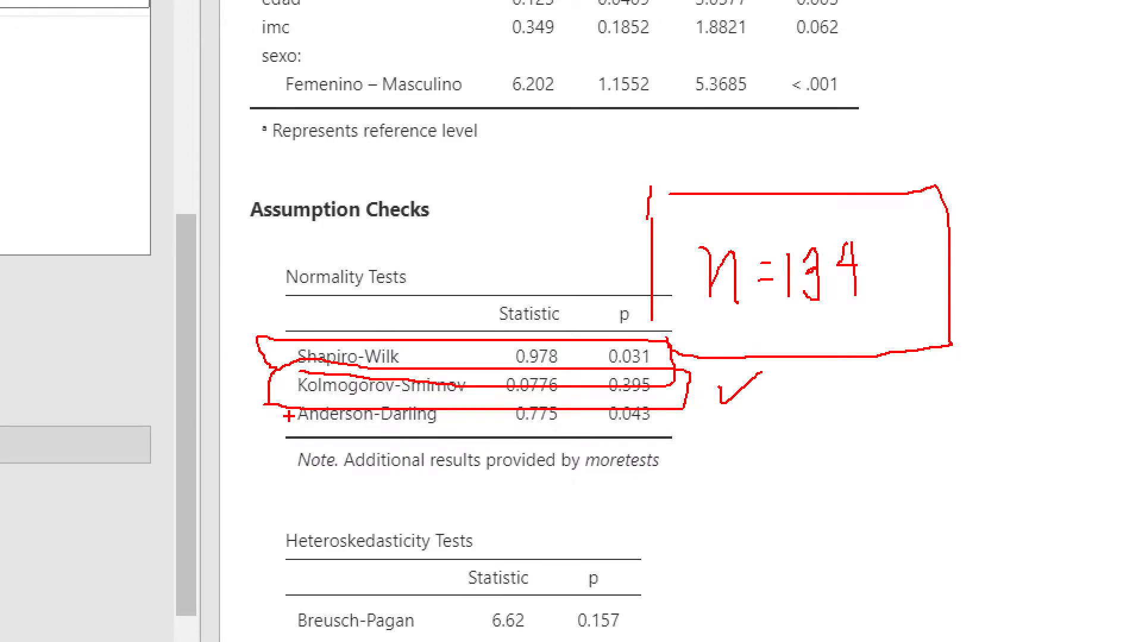
key("Escape")
- Examine the heteroskedasticity tests, Durbin-Watson autocorrelation test, collinearity statistics and Q-Q plot of the residuals
scroll(708, 381, "down", 2)
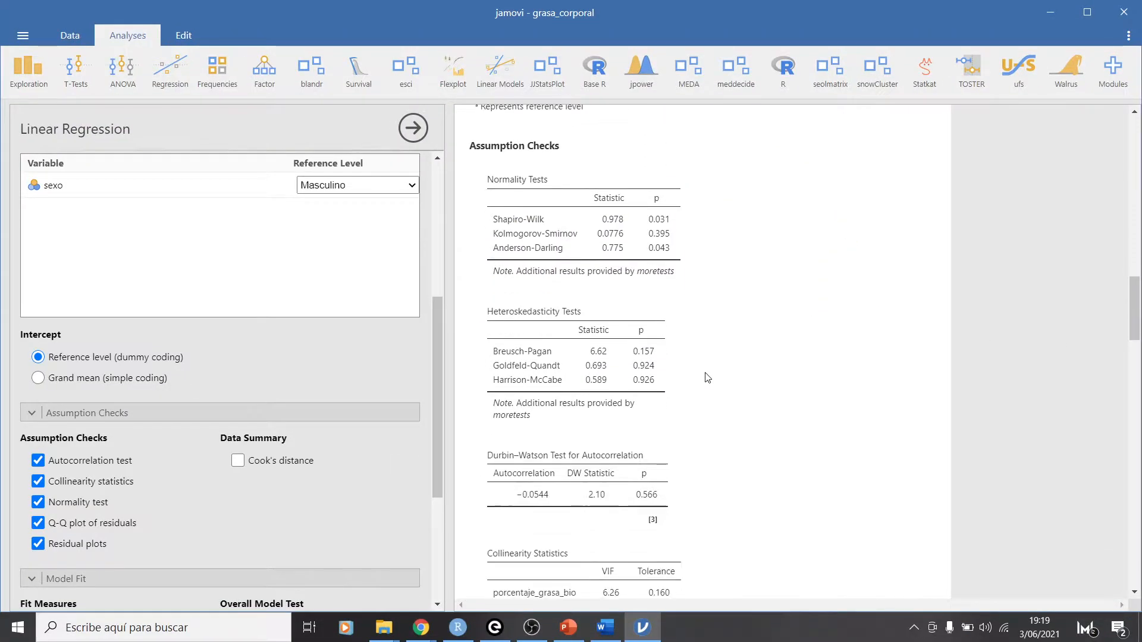
scroll(708, 378, "down", 5)
scroll(707, 378, "down", 3)
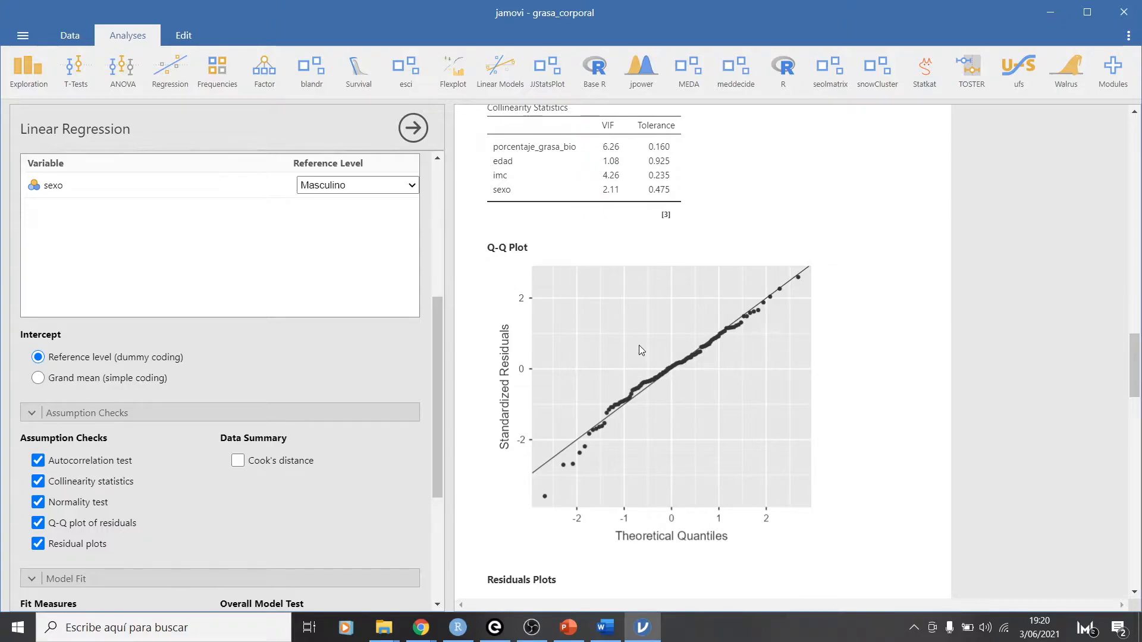
scroll(639, 345, "up", 1)
scroll(626, 373, "down", 1)
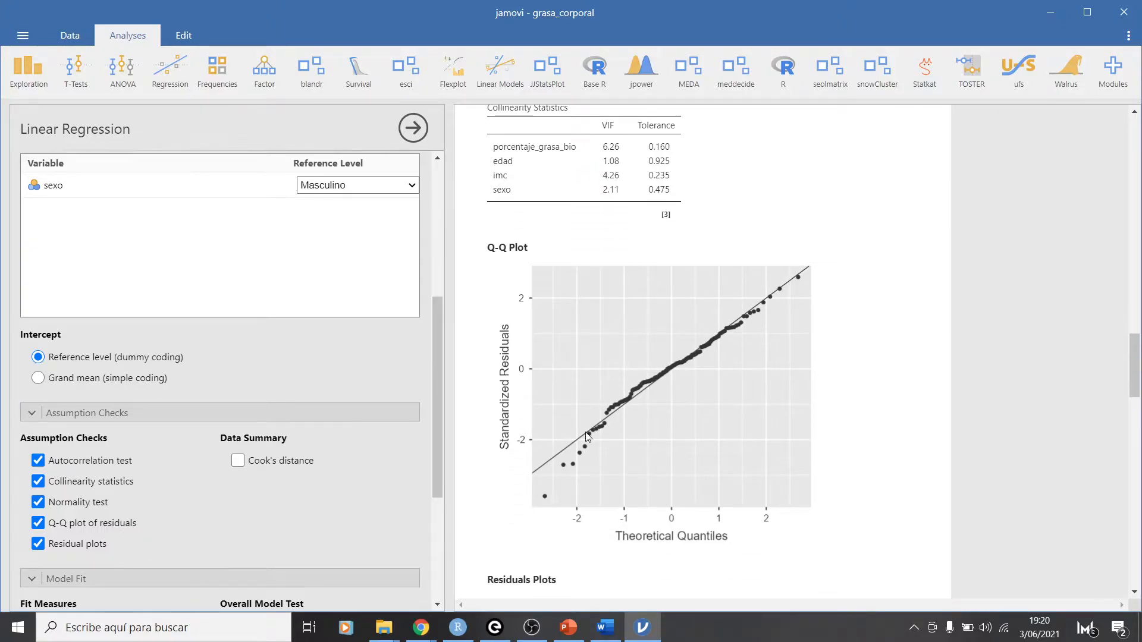
scroll(629, 375, "up", 4)
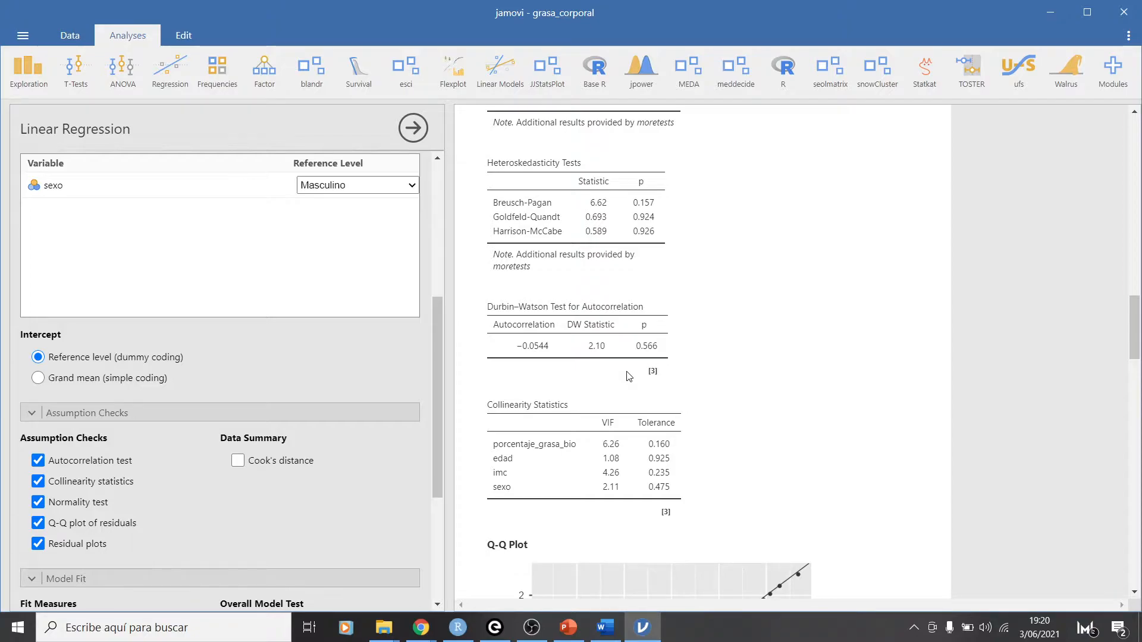
scroll(629, 375, "down", 4)
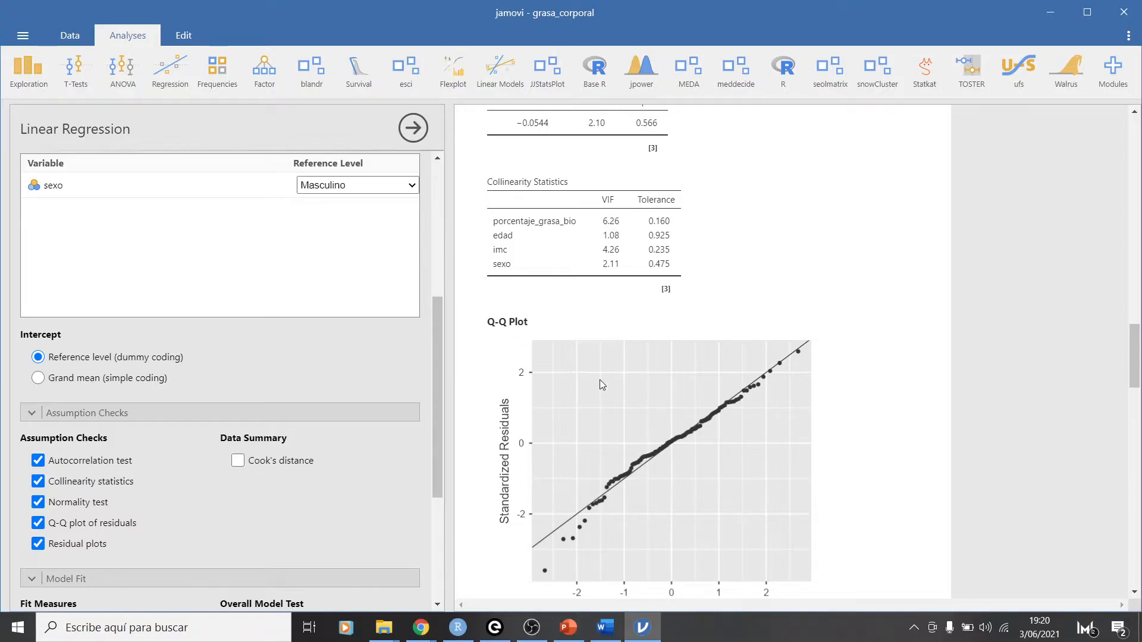
scroll(600, 380, "up", 6)
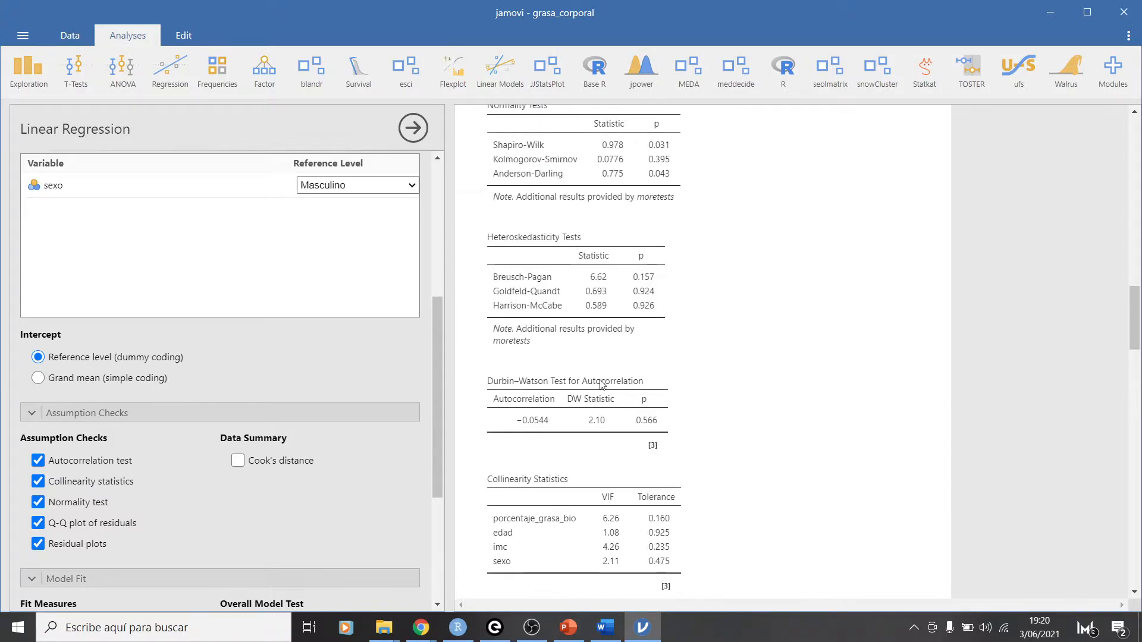
- Annotate the Heteroskedasticity Tests table with tick marks beside the p values of Breusch-Pagan, Goldfeld-Quandt and Harrison-McCabe
scroll(600, 383, "up", 1)
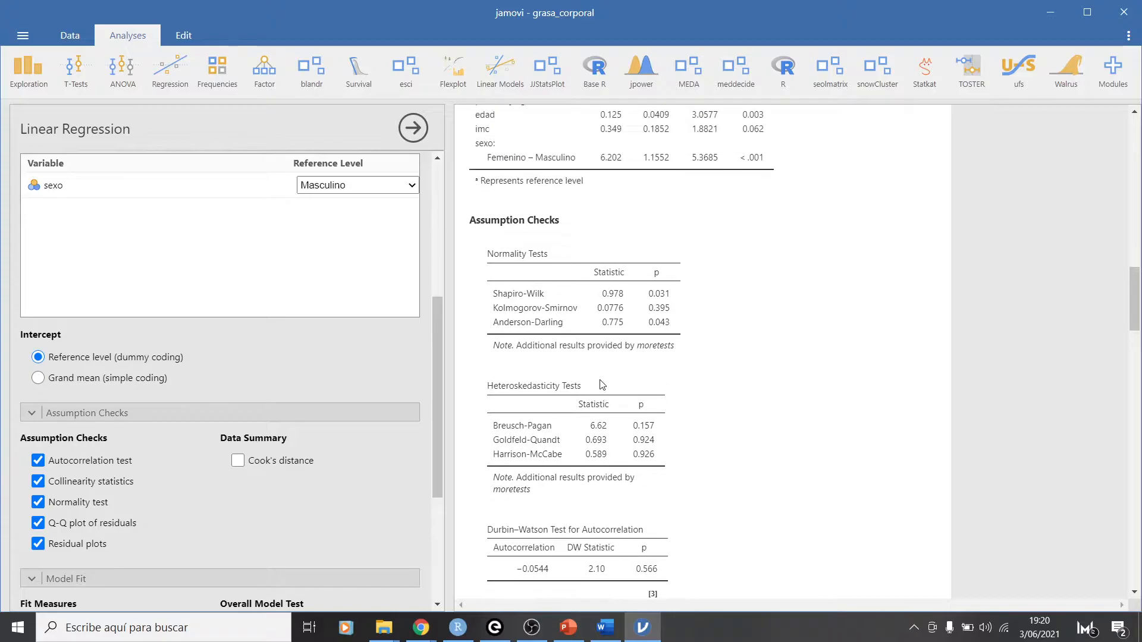
scroll(600, 383, "up", 2)
scroll(601, 383, "down", 3)
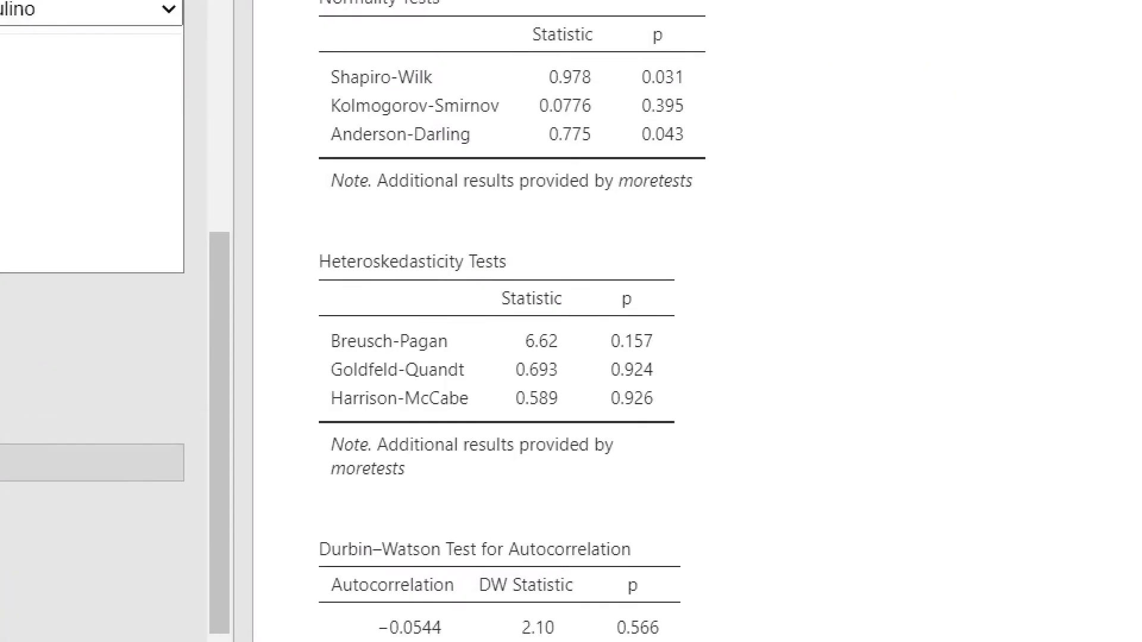
mouse_move(669, 333)
left_mouse_down()
mouse_move(699, 326)
mouse_move(664, 360)
mouse_move(713, 371)
mouse_move(663, 400)
mouse_move(734, 394)
left_mouse_up()
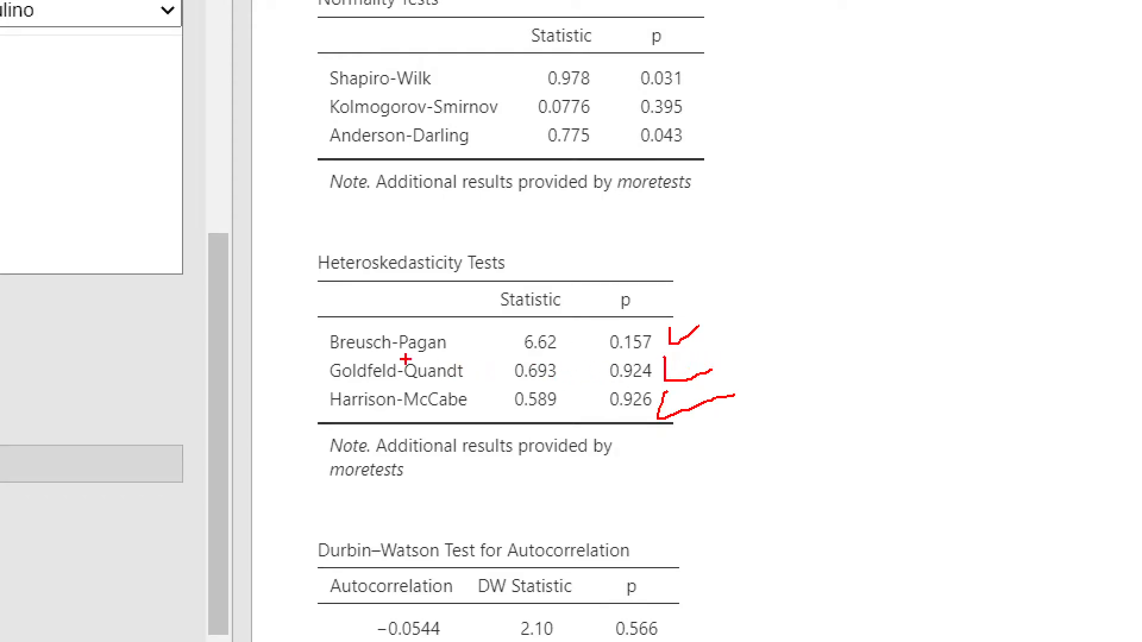
mouse_move(309, 356)
left_mouse_down()
mouse_move(308, 427)
mouse_move(386, 355)
mouse_move(785, 355)
mouse_move(264, 418)
left_mouse_up()
- Annotate the Collinearity Statistics table: circle the VIF values of porcentaje_grasa_bio and imc, link them with a curved double arrow, and exit the annotation
scroll(693, 430, "down", 3)
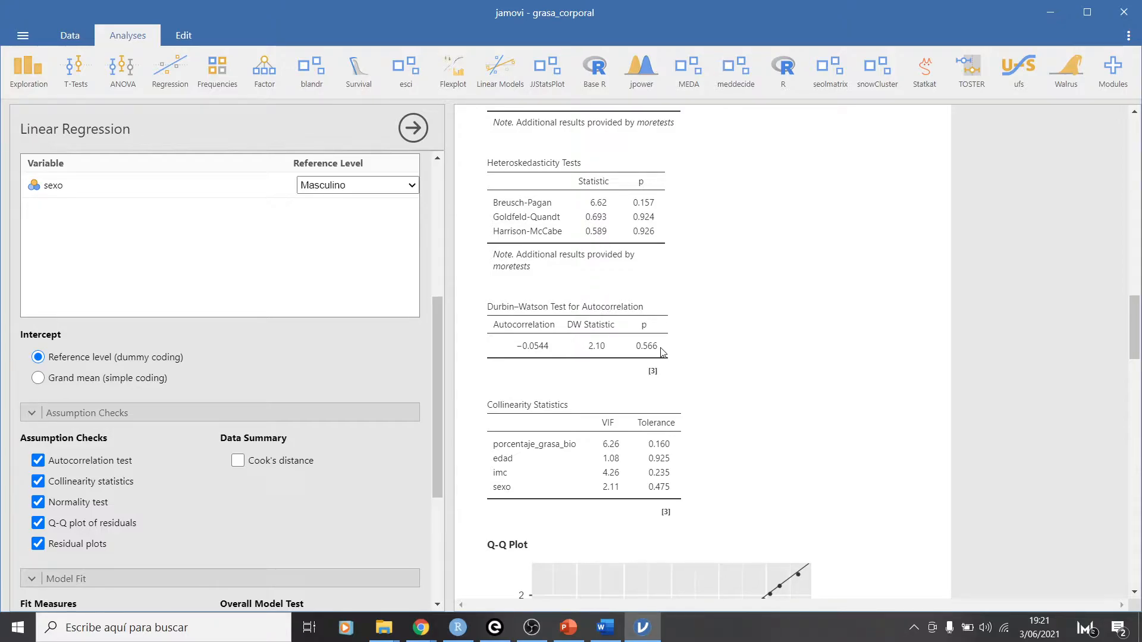
scroll(665, 373, "down", 5)
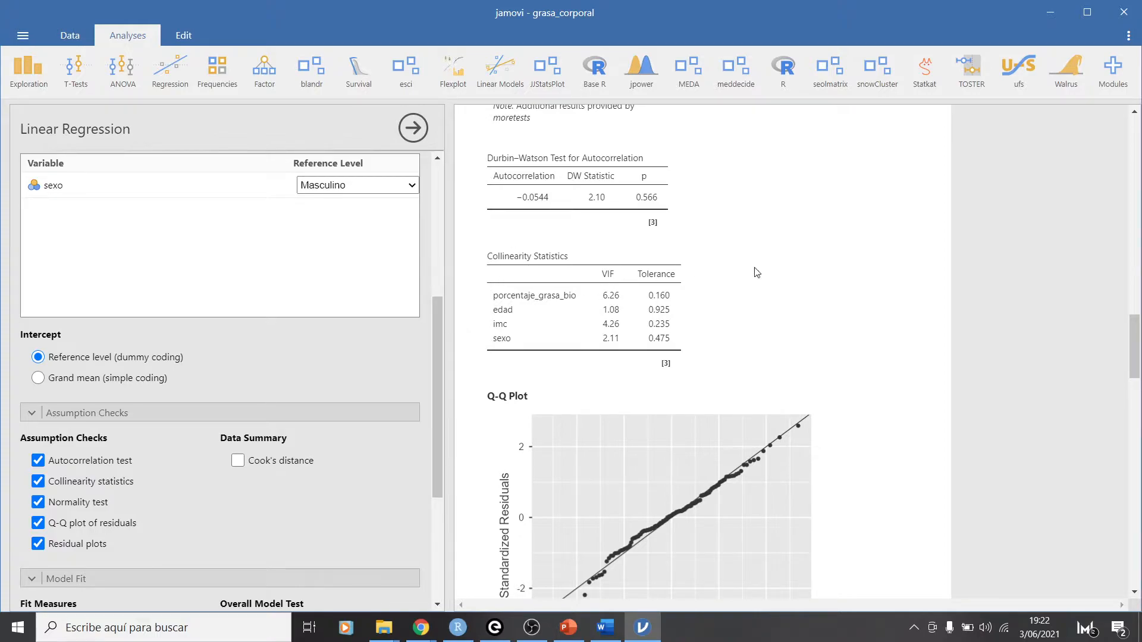
key("ctrl+1")
left_click(648, 276)
mouse_move(597, 288)
left_mouse_down()
mouse_move(569, 288)
mouse_move(554, 326)
mouse_move(618, 310)
mouse_move(602, 287)
left_mouse_up()
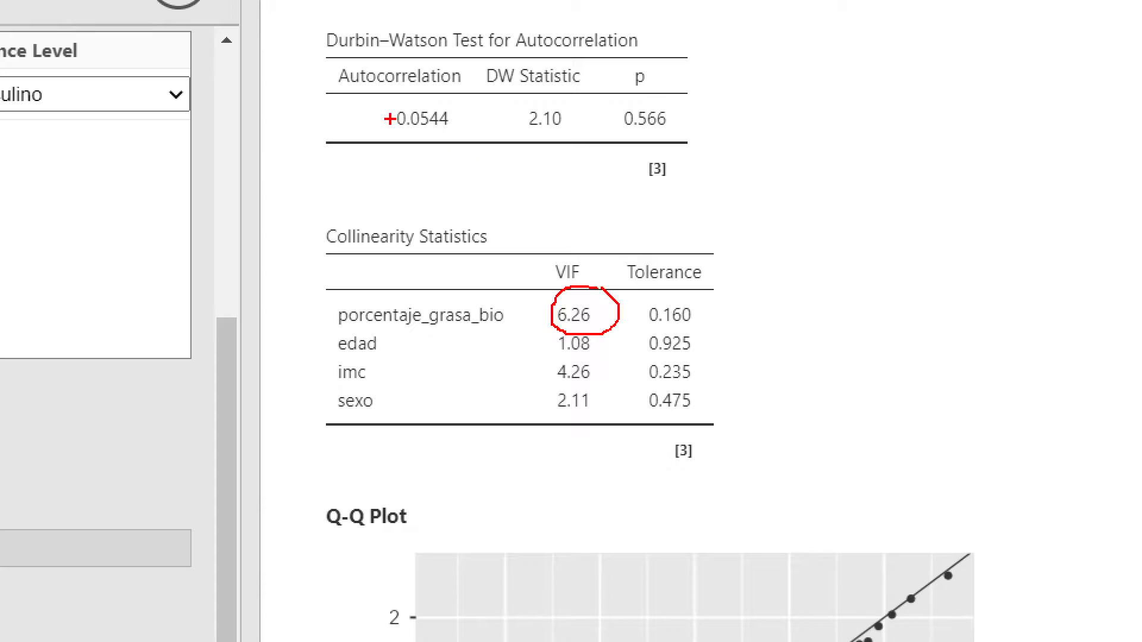
mouse_move(586, 355)
left_mouse_down()
mouse_move(607, 360)
mouse_move(529, 387)
mouse_move(617, 371)
left_mouse_up()
mouse_move(653, 300)
left_mouse_down()
mouse_move(694, 349)
mouse_move(641, 369)
left_mouse_up()
left_click_drag(658, 276, 660, 305)
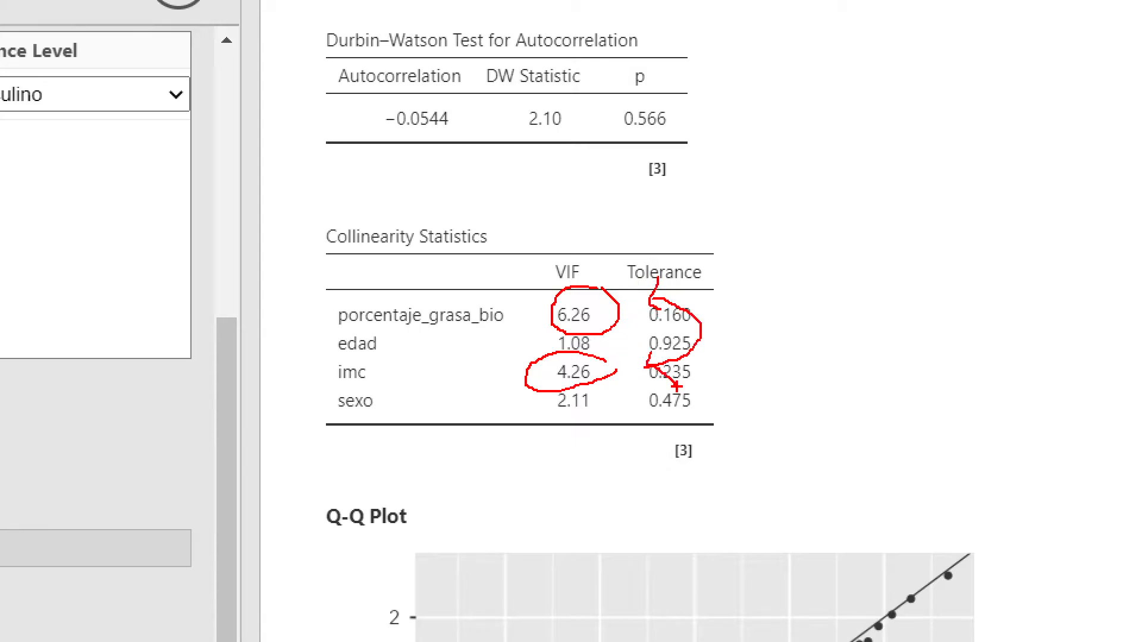
key("Escape")
- Add Blocks 2, 3 and 4 to the regression in the Model Builder
scroll(118, 473, "down", 1)
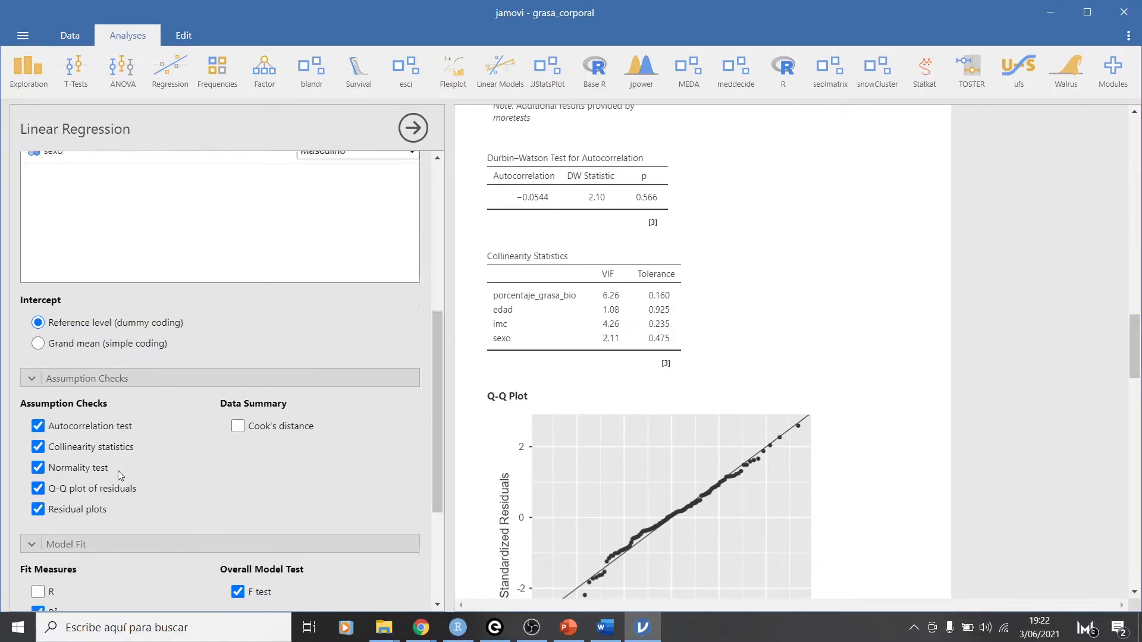
scroll(125, 471, "down", 4)
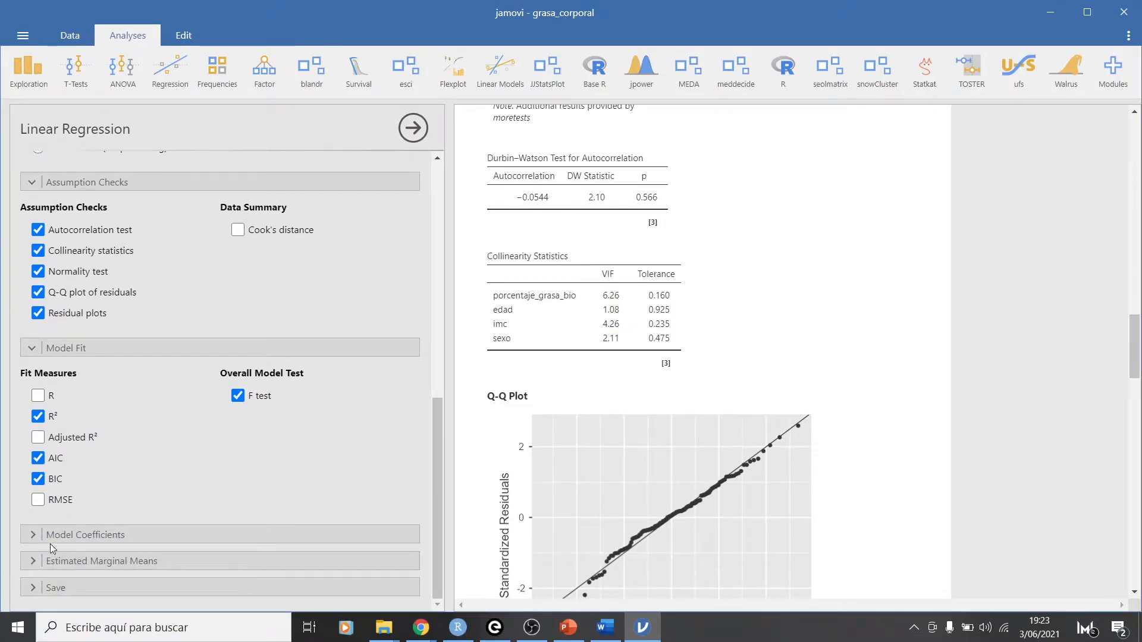
scroll(48, 544, "up", 5)
scroll(81, 522, "up", 6)
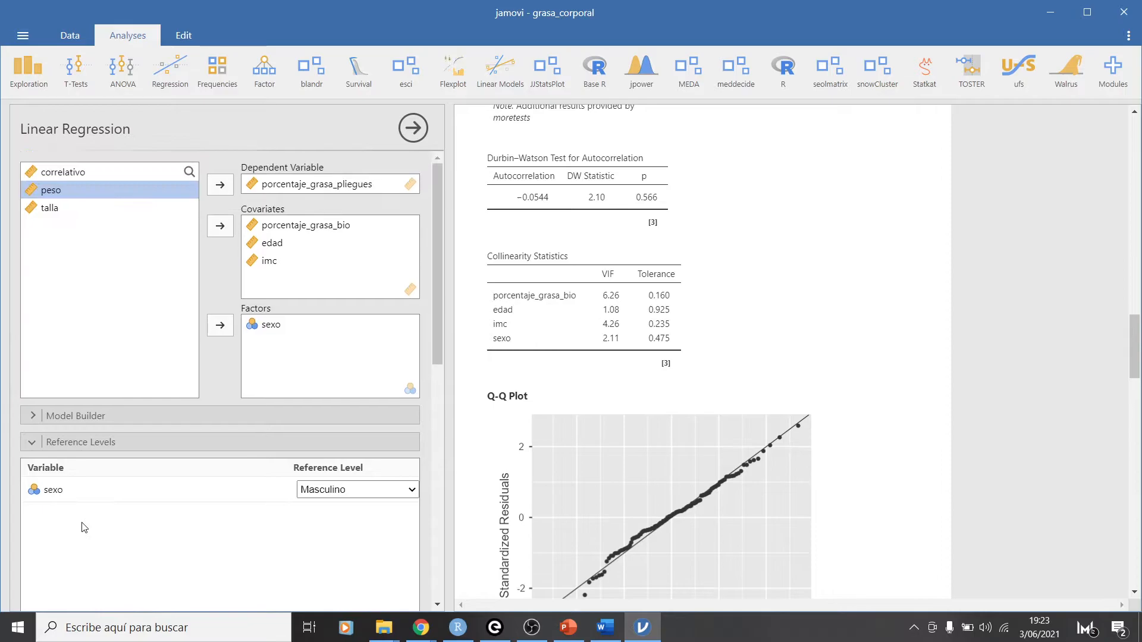
left_click(34, 417)
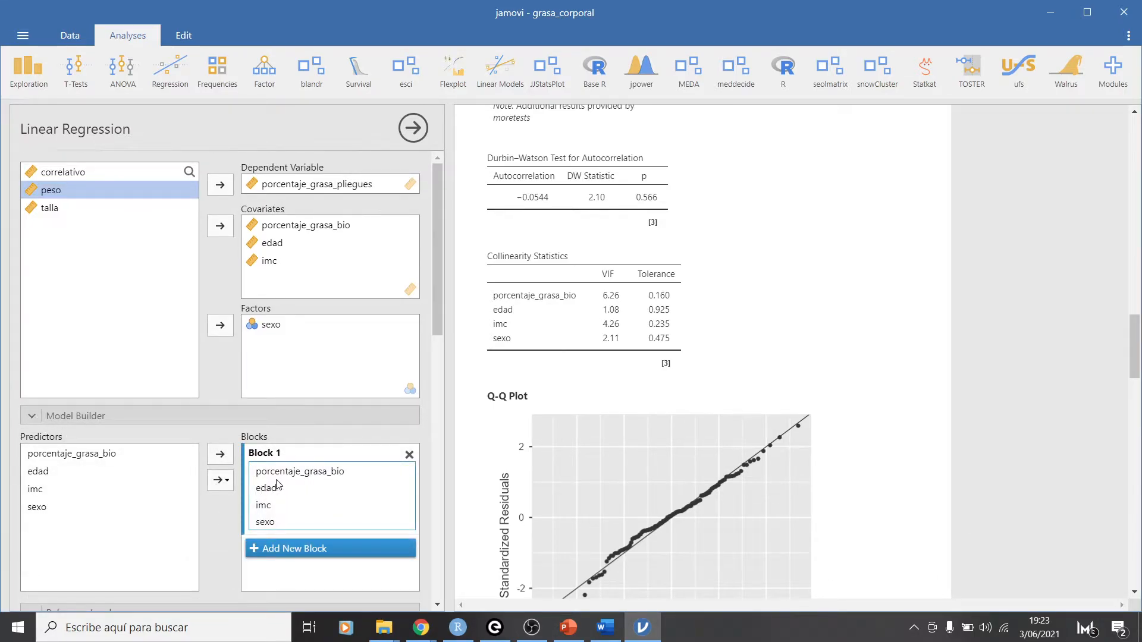
scroll(276, 485, "down", 2)
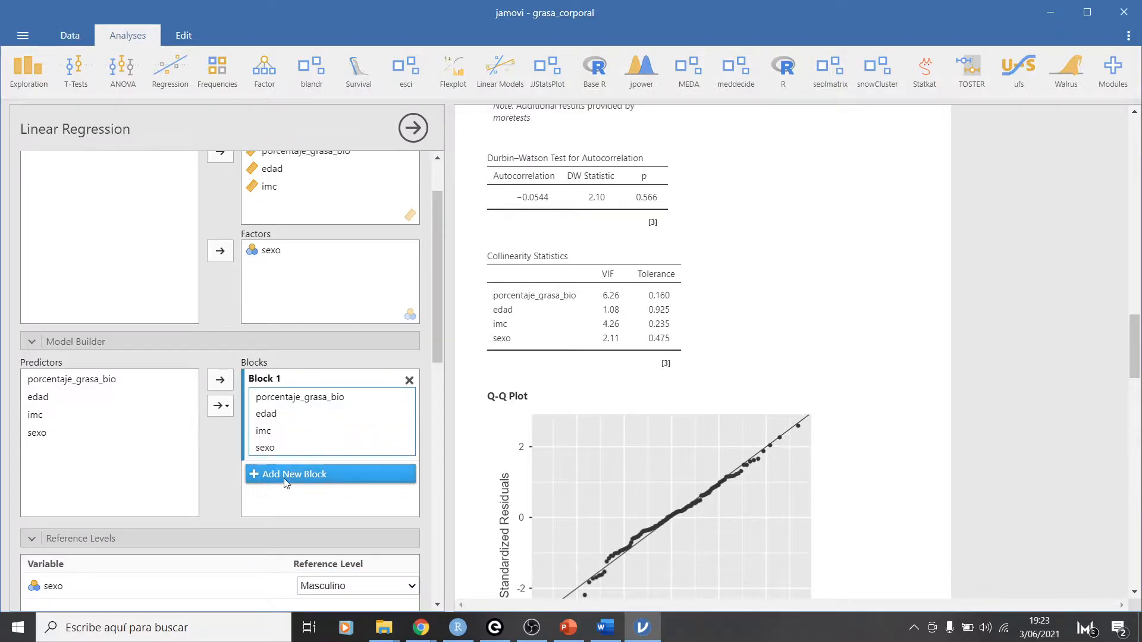
left_click(283, 475)
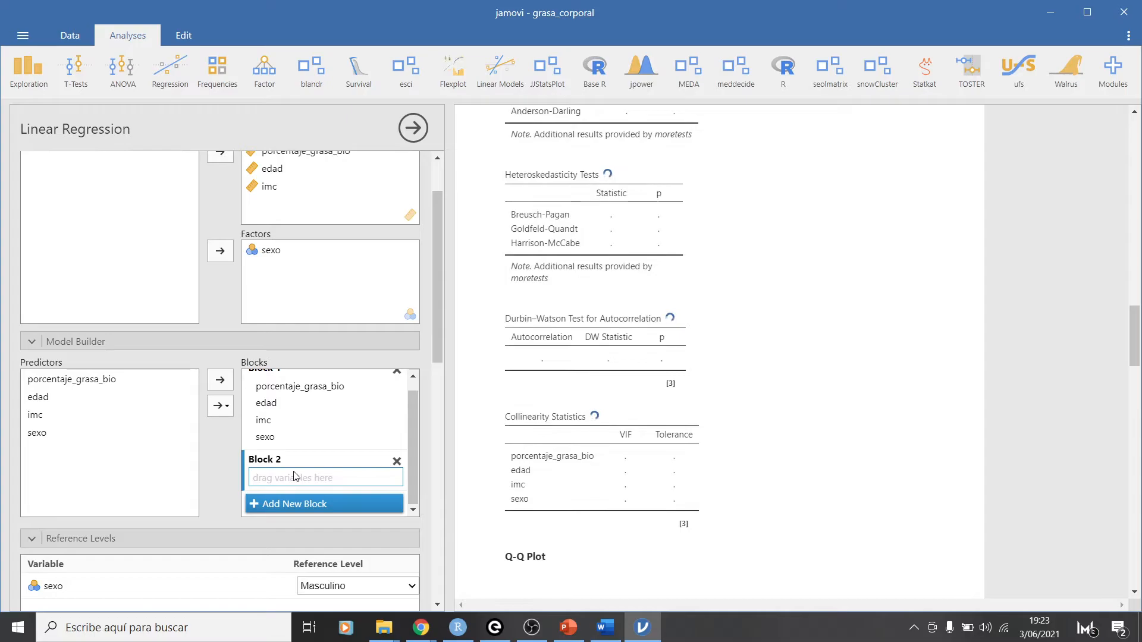
scroll(277, 408, "up", 1)
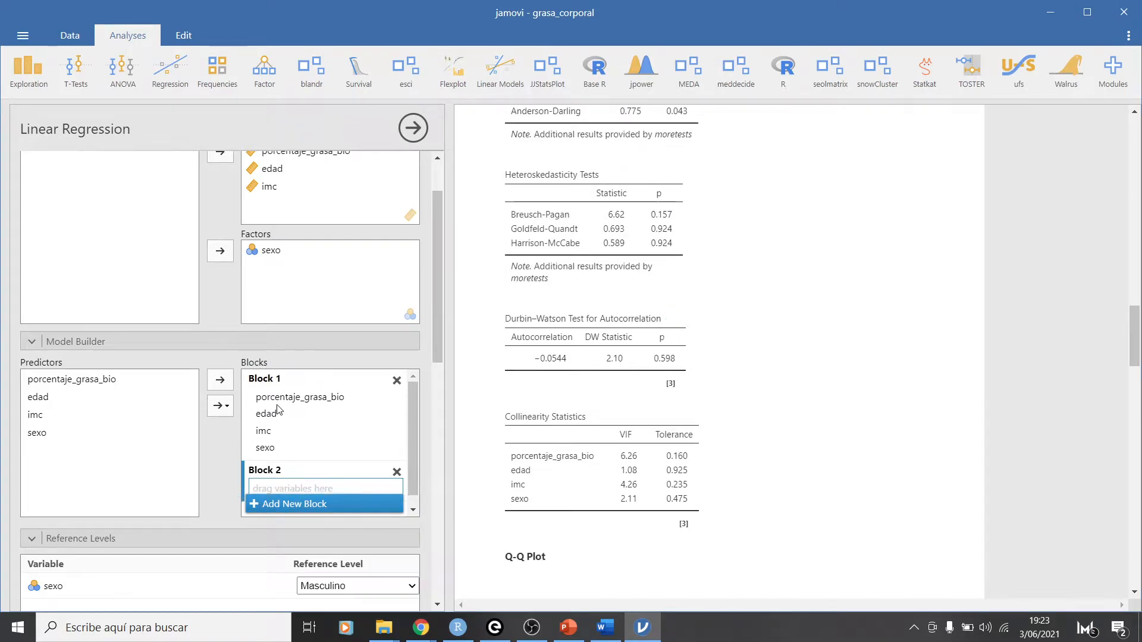
left_click(284, 503)
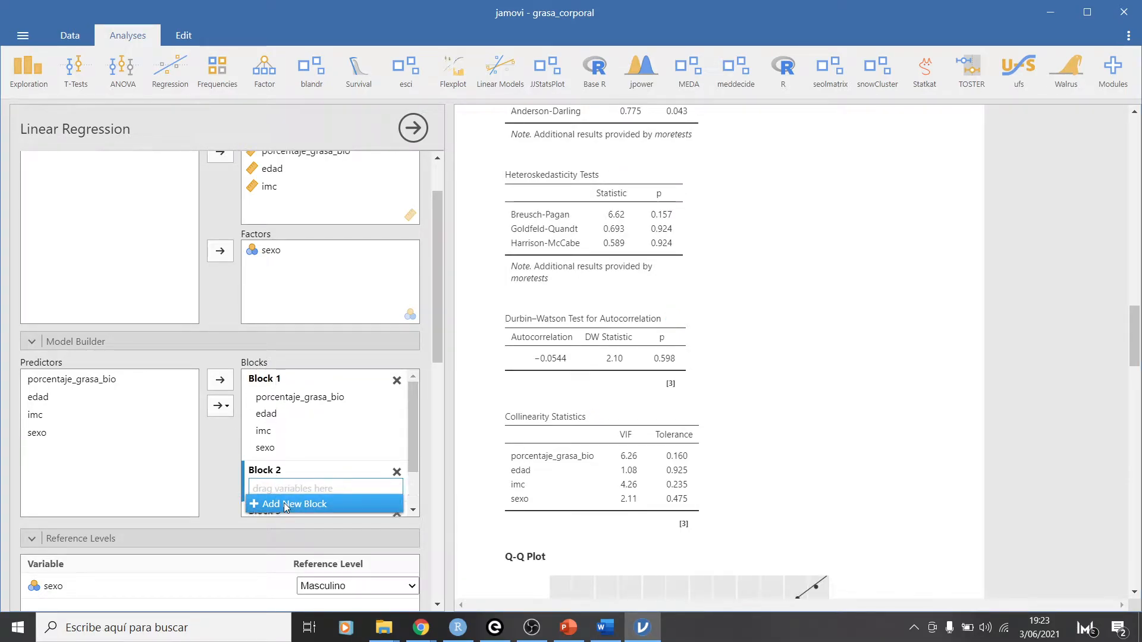
left_click(283, 503)
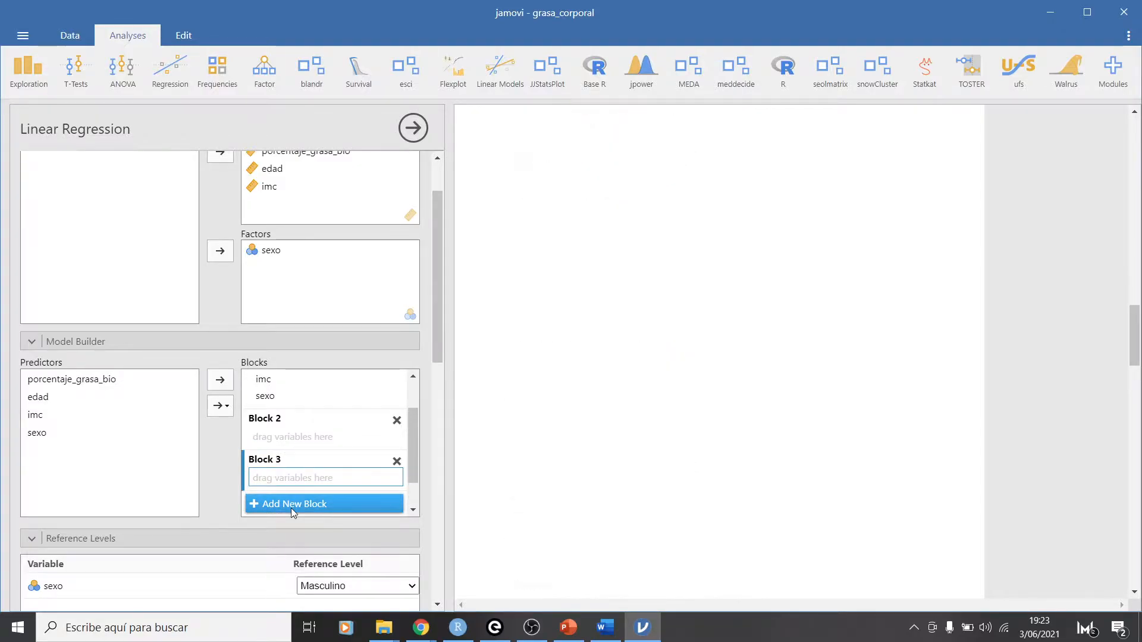
- Remove edad, imc and sexo from Block 1, keeping only porcentaje_grasa_bio
scroll(269, 445, "up", 1)
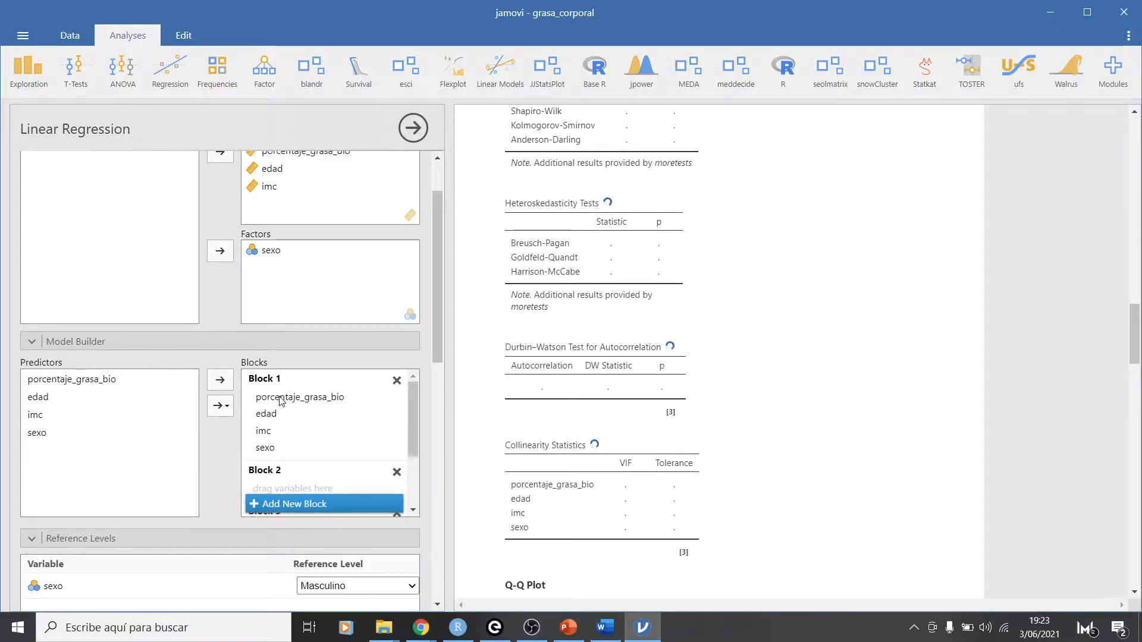
left_click(270, 414)
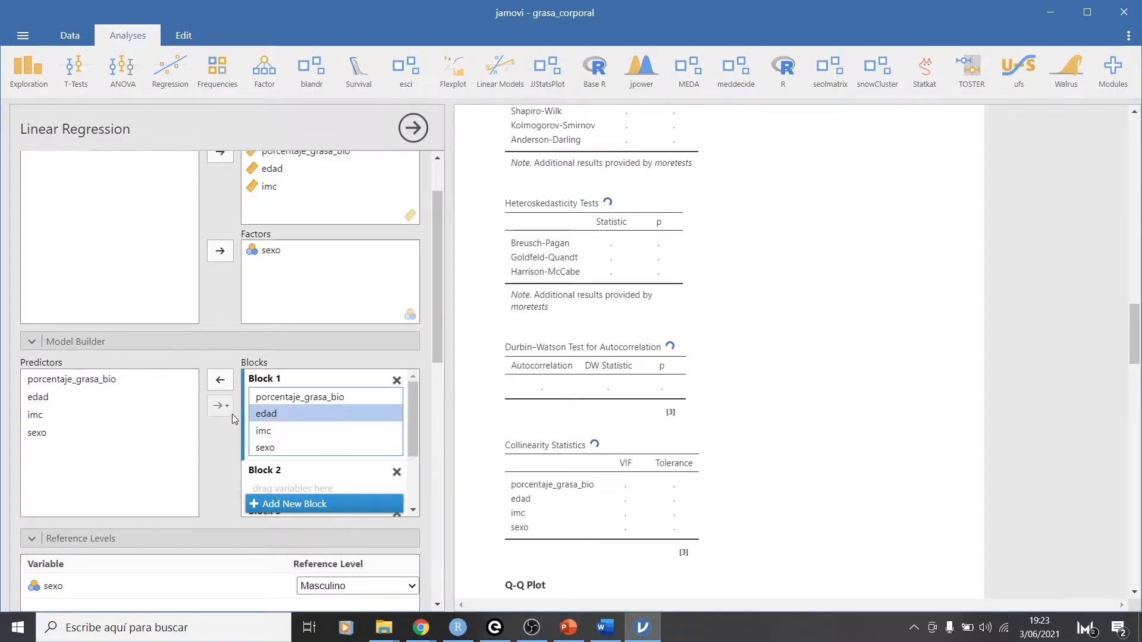
left_click(220, 380)
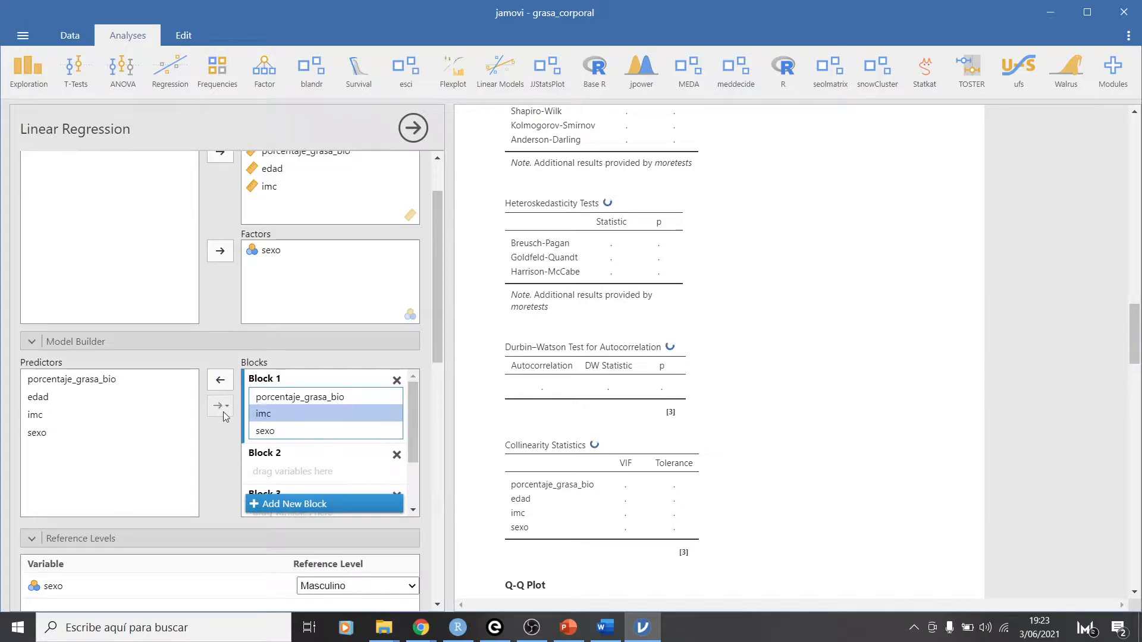
left_click(220, 380)
left_click(220, 380)
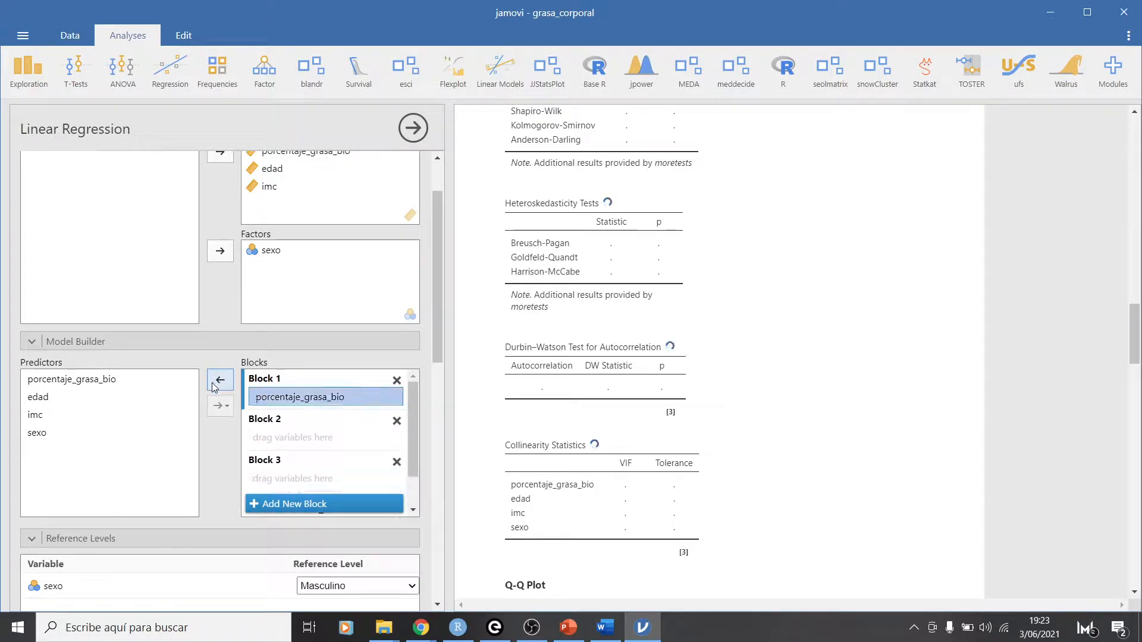
- Assign sexo to Block 2 and edad to Block 3 of the regression model
left_click(37, 435)
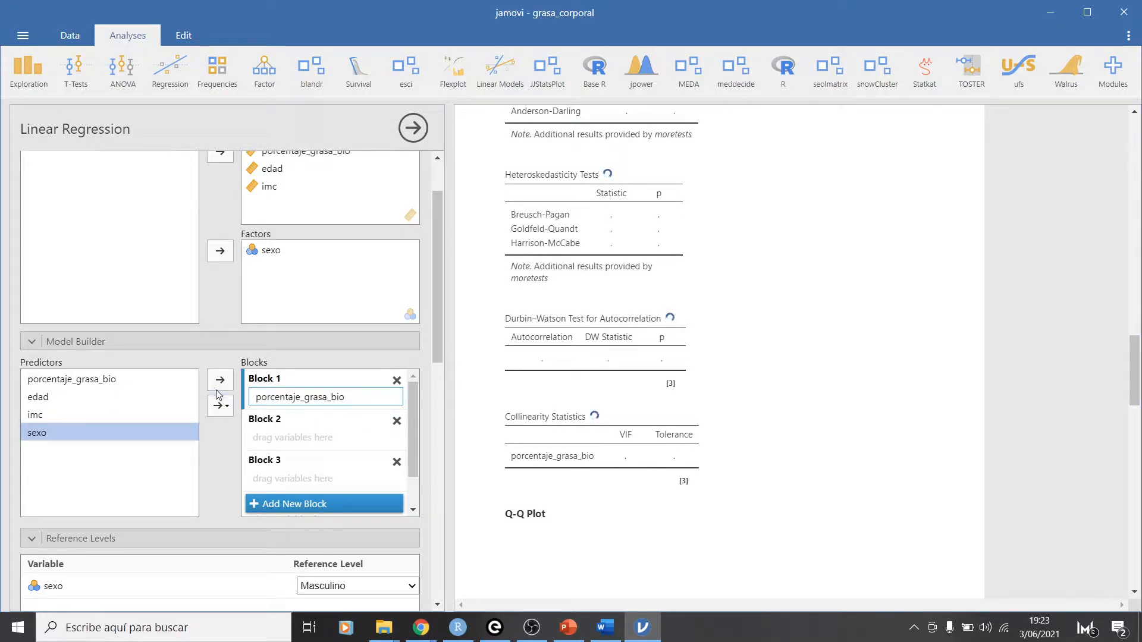
left_click(252, 424)
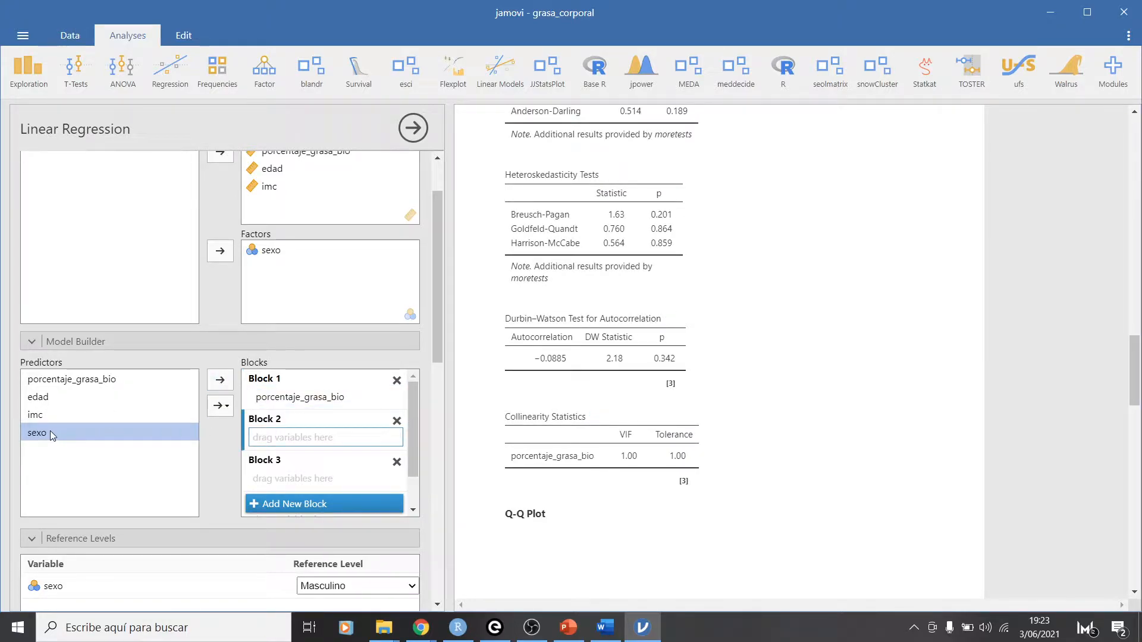
left_click(221, 388)
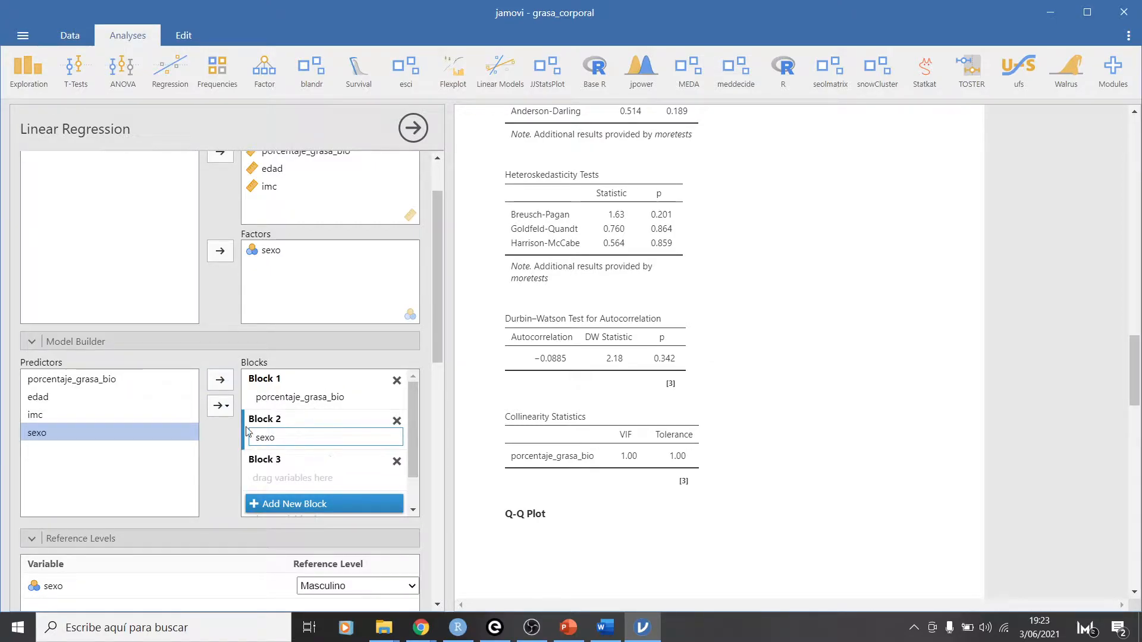
left_click(45, 399)
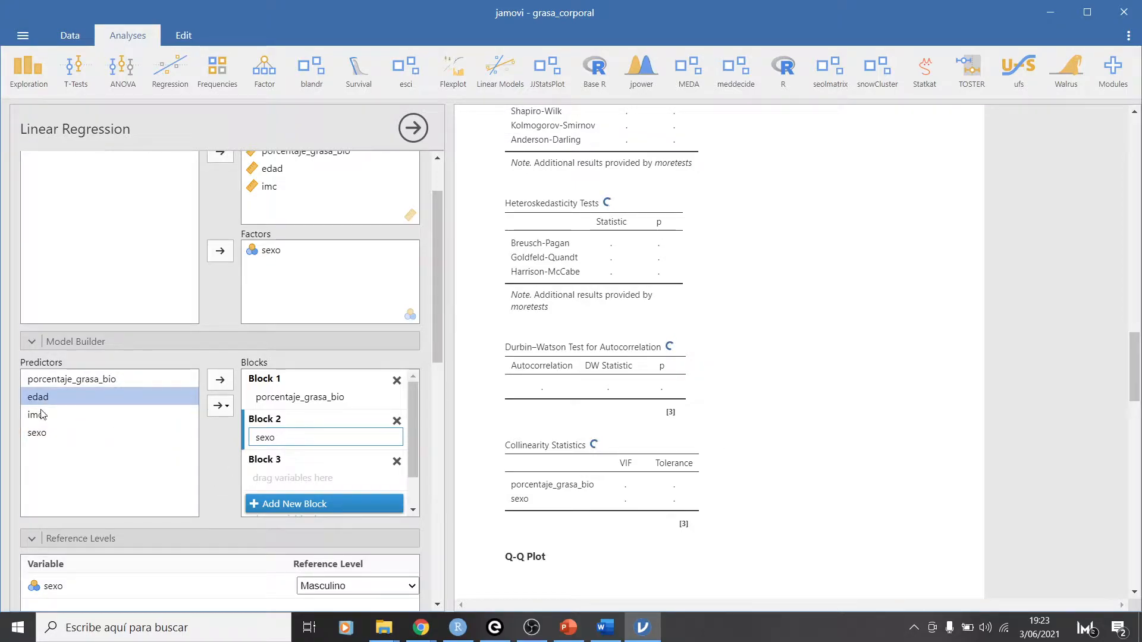
left_click(268, 480)
left_click(219, 379)
- Assign imc to Block 4 of the regression model
left_click(280, 503)
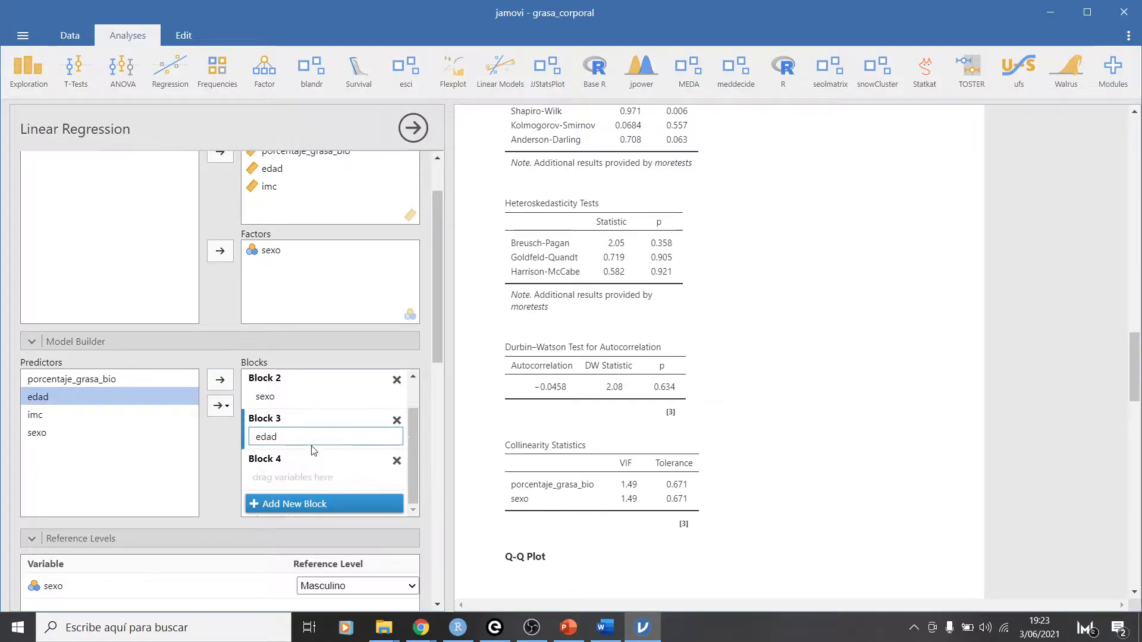
left_click(83, 416)
left_click(277, 483)
left_click(220, 380)
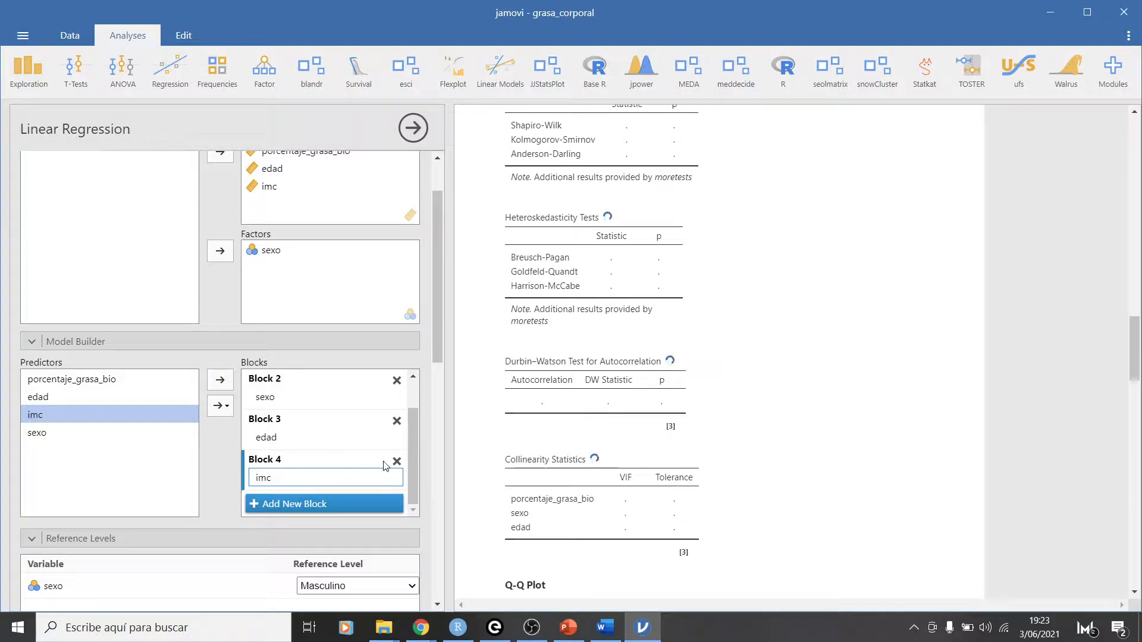
- Examine the Model Fit Measures and Model Comparisons tables for the four hierarchical models
scroll(232, 464, "down", 3)
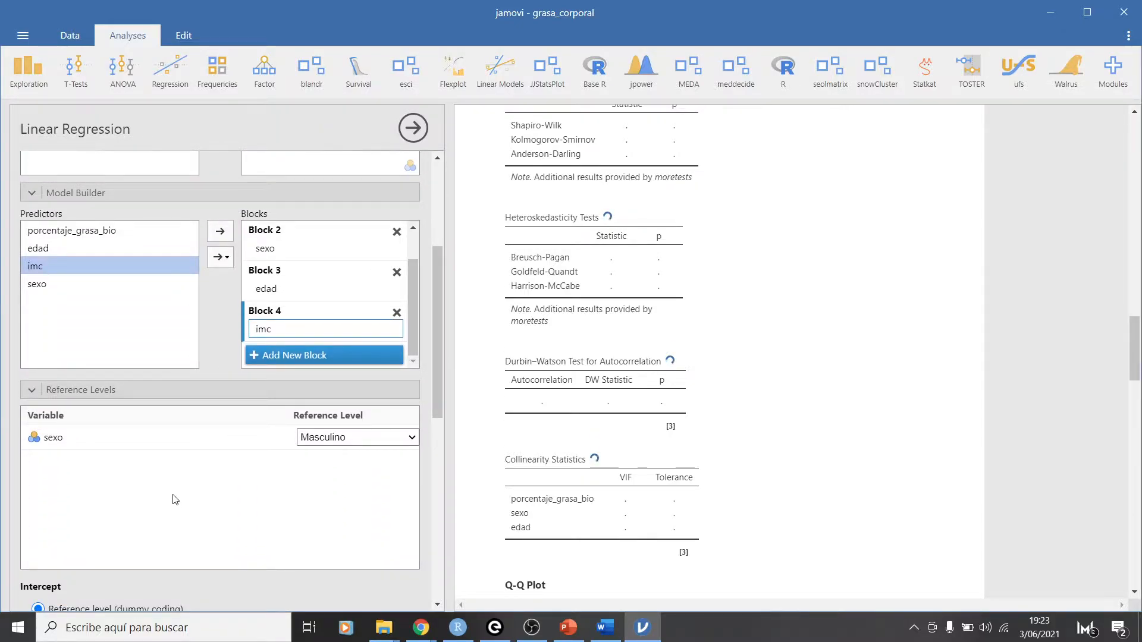
scroll(196, 484, "up", 1)
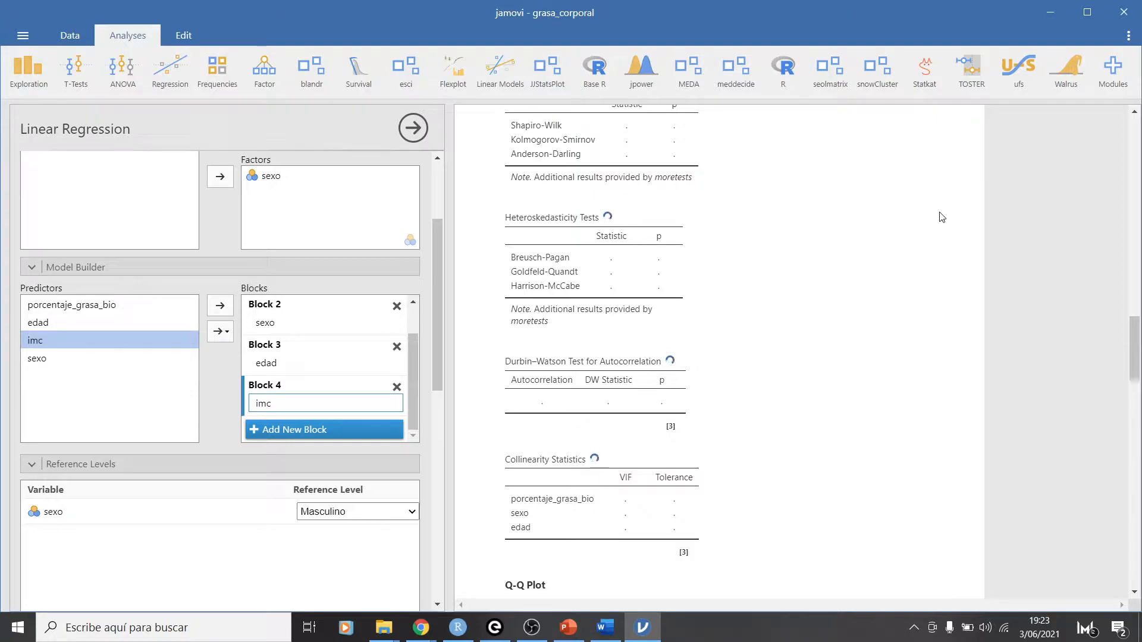
scroll(695, 230, "up", 10)
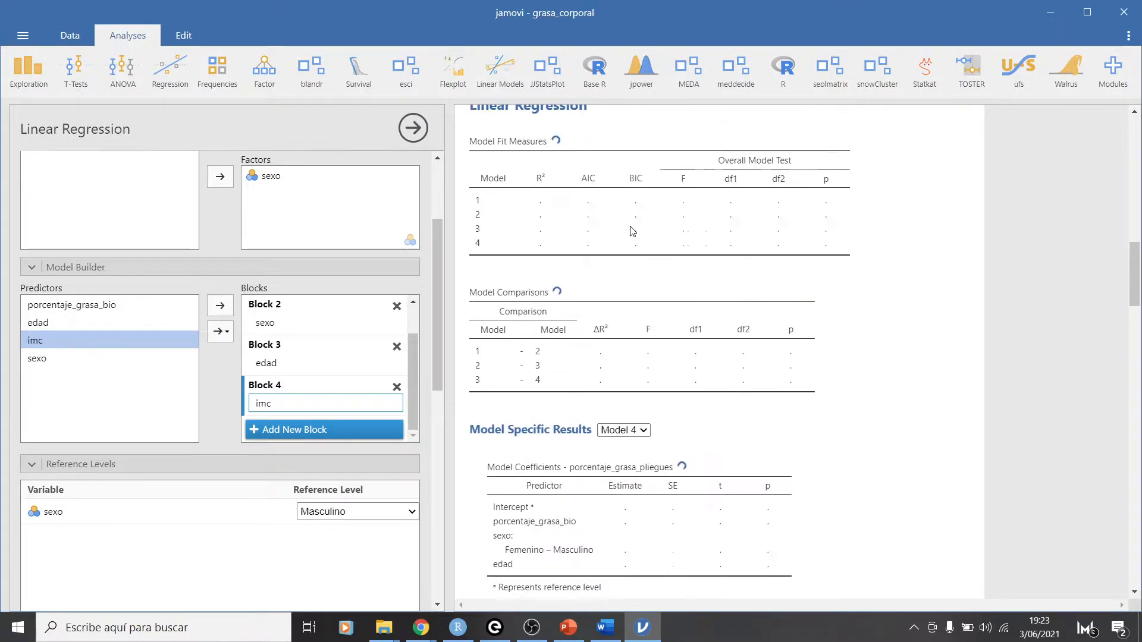
scroll(695, 231, "up", 4)
scroll(695, 230, "down", 6)
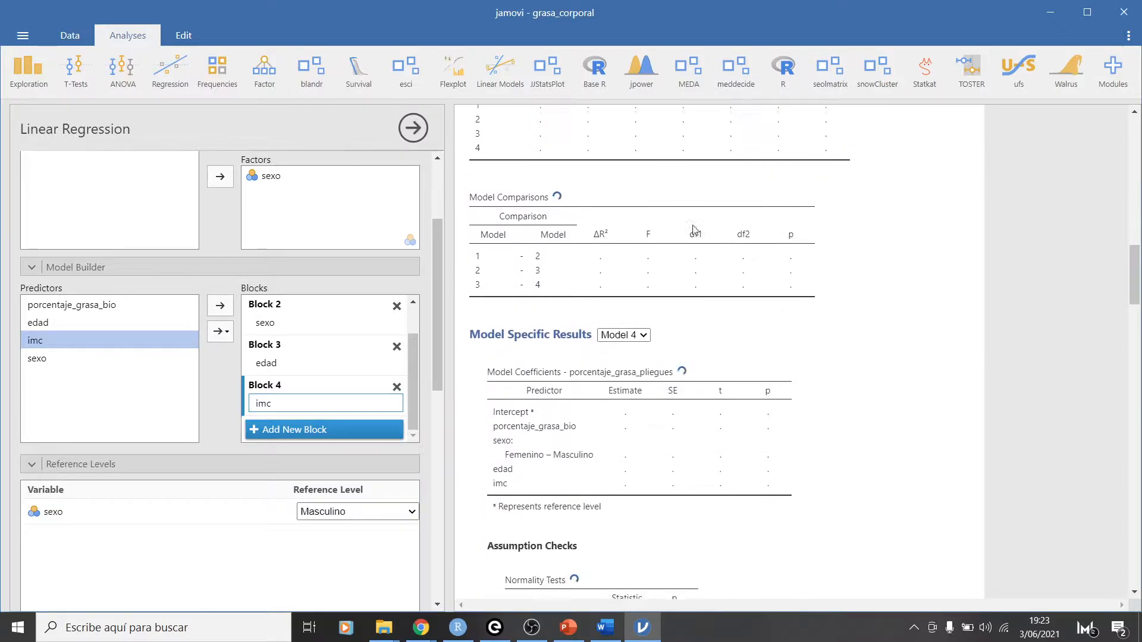
scroll(695, 230, "up", 2)
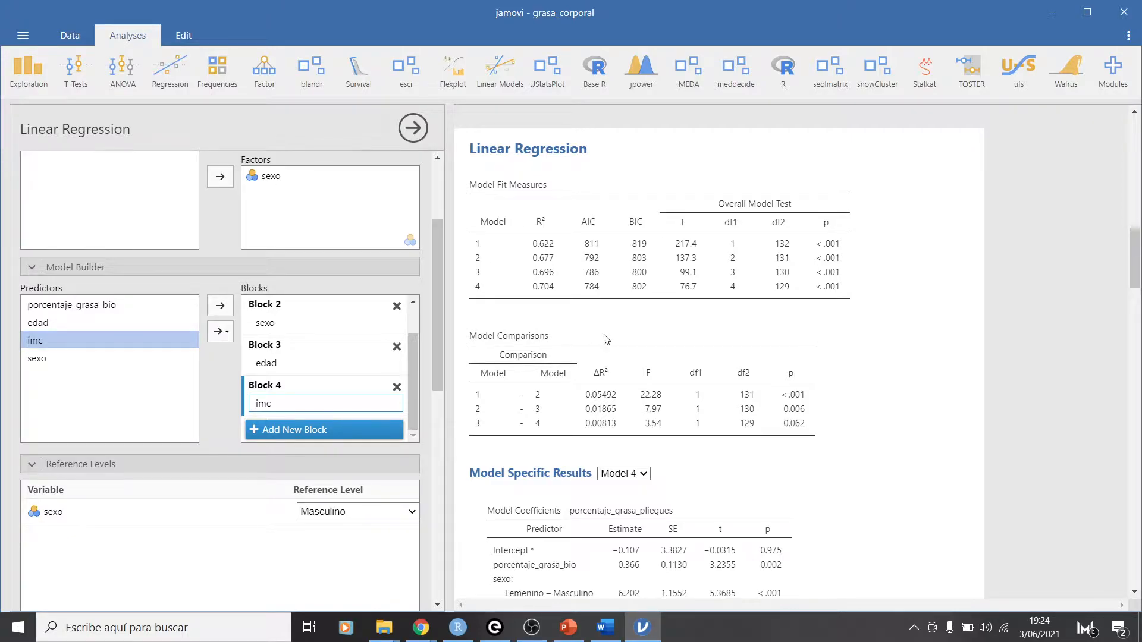
scroll(606, 338, "down", 2)
scroll(605, 338, "down", 3)
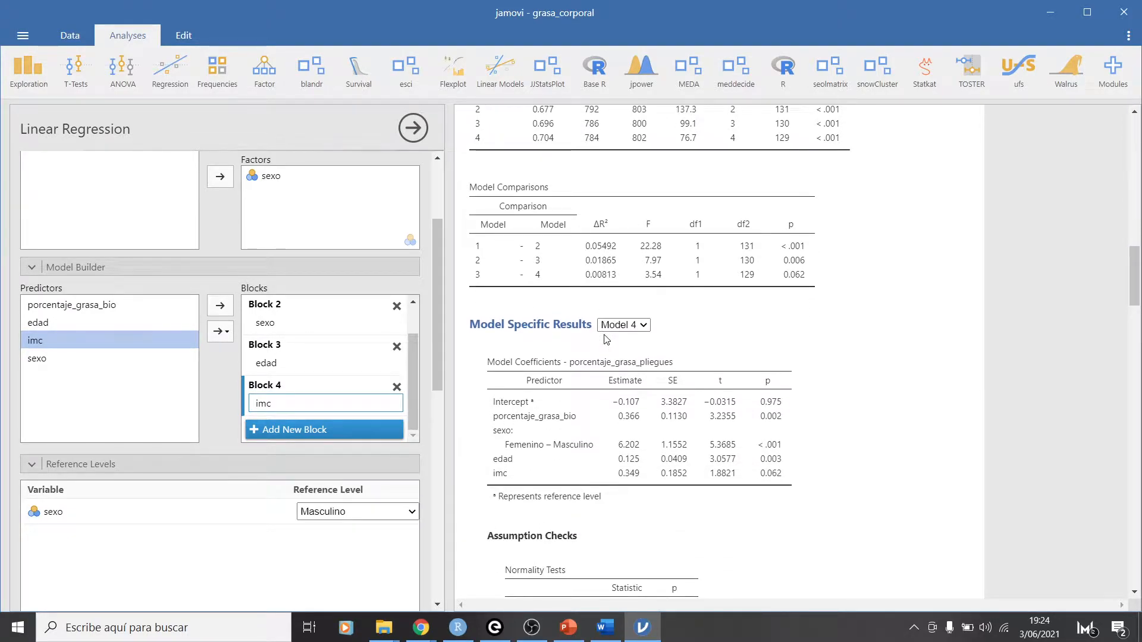
- Switch the Model Specific Results to Model 1
scroll(605, 339, "down", 1)
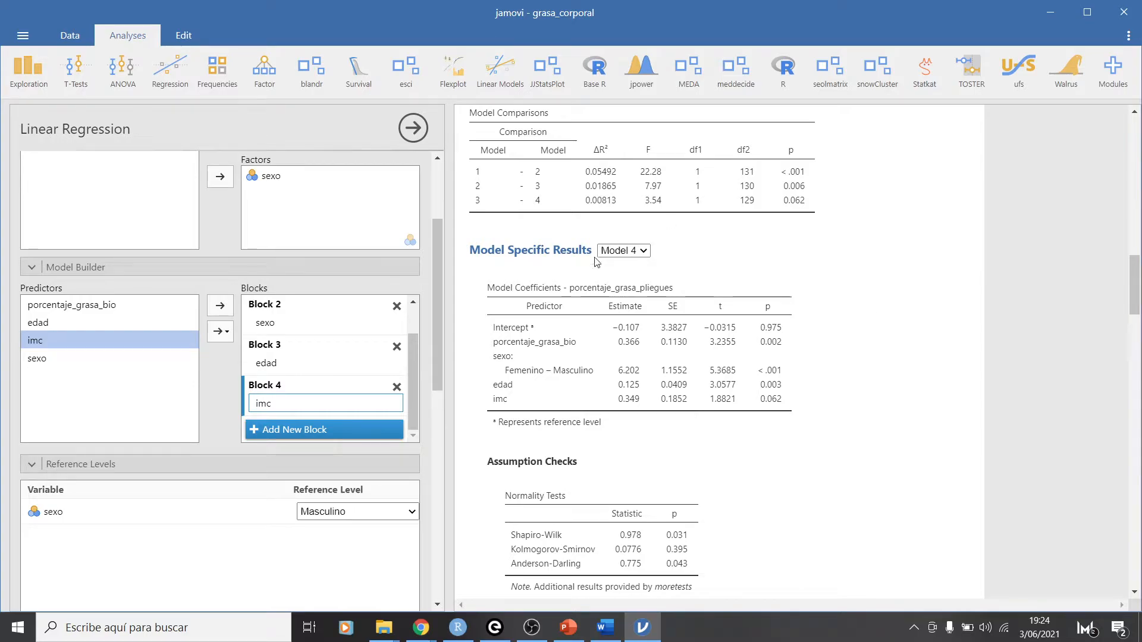
left_click(643, 251)
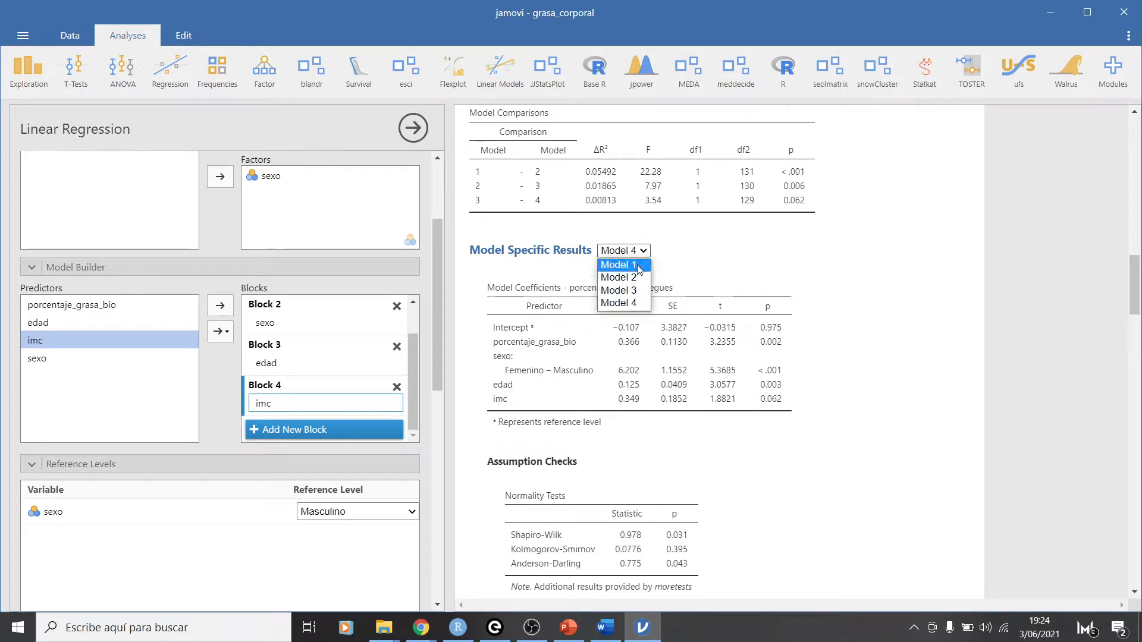
left_click(638, 265)
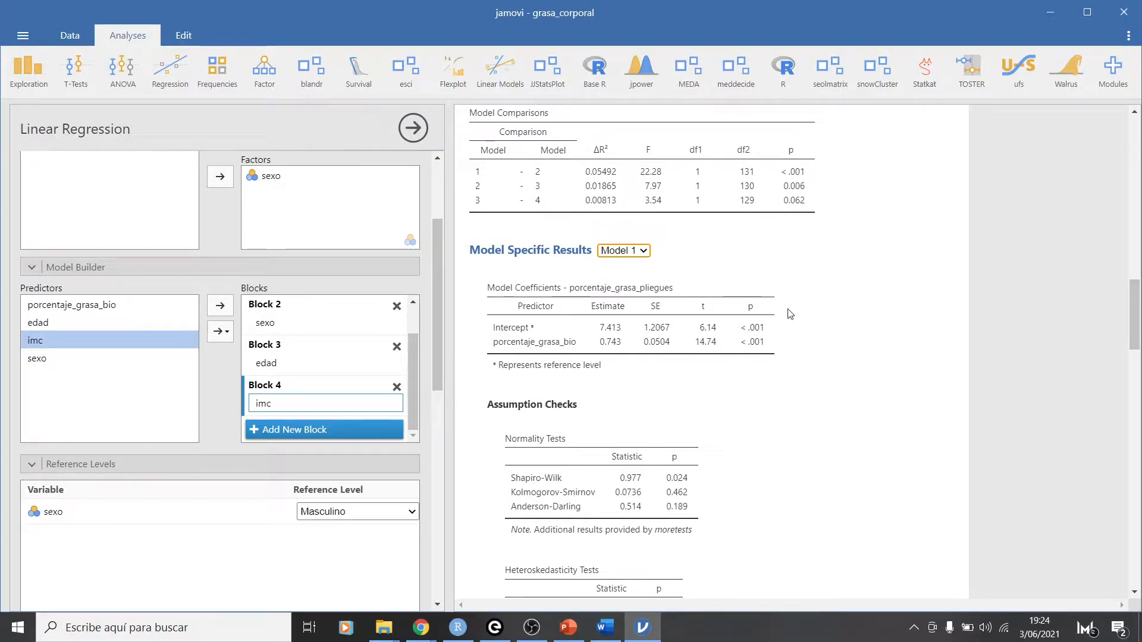
- Review the coefficients of Model 2, Model 3 and Model 4 in the Model Specific Results, and return to Model 1
left_click(634, 252)
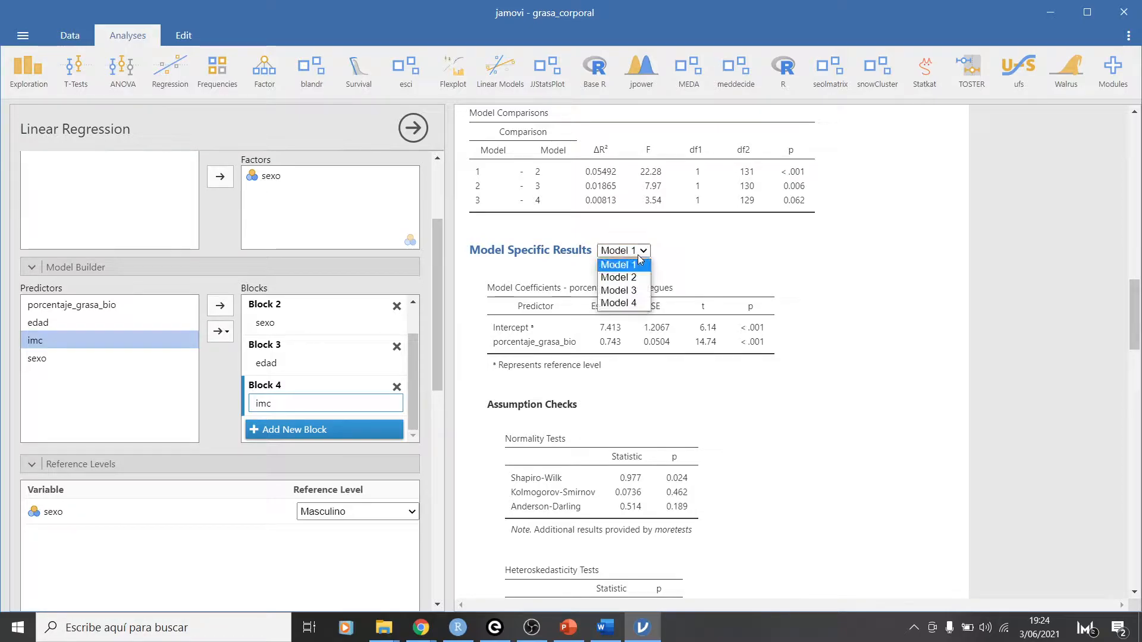
left_click(634, 280)
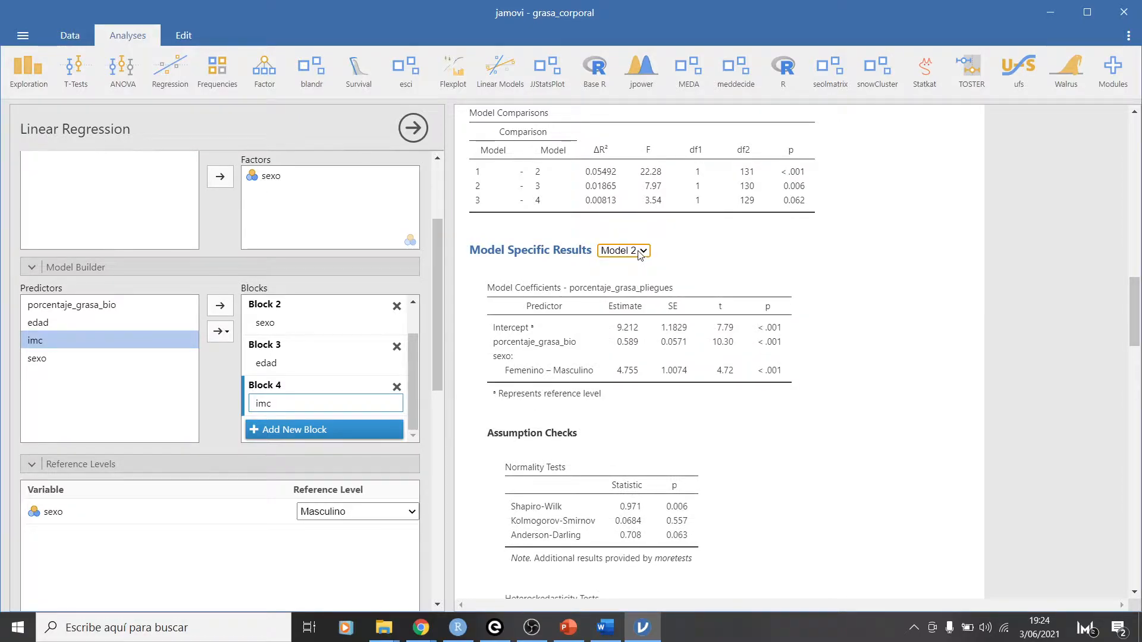
left_click(640, 252)
left_click(630, 292)
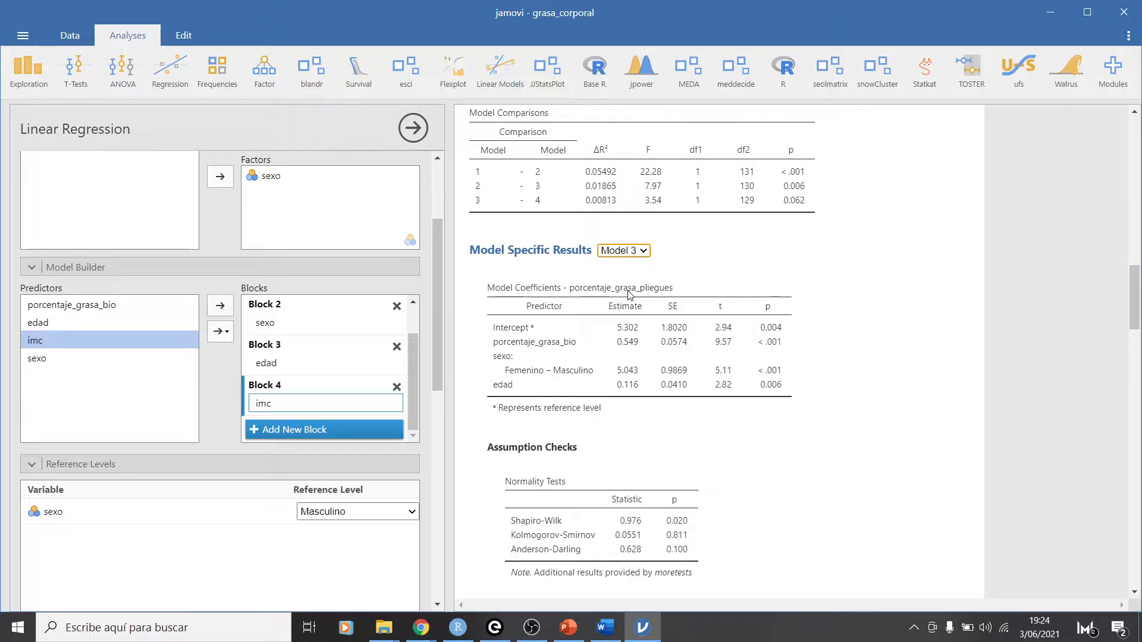
left_click(637, 251)
left_click(634, 304)
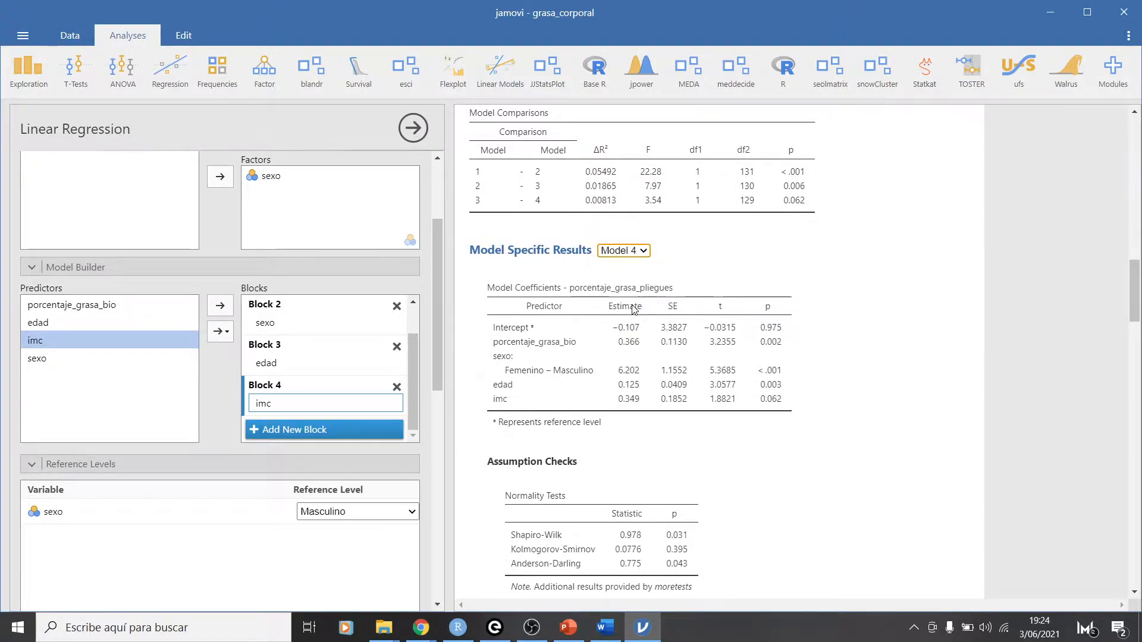
left_click(632, 252)
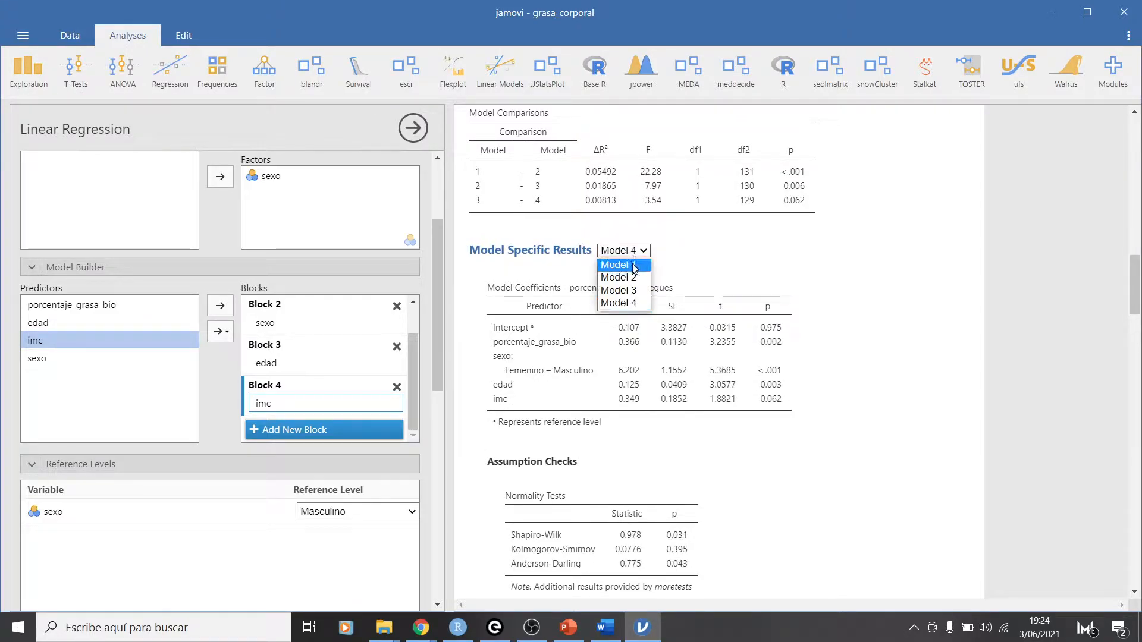
left_click(622, 265)
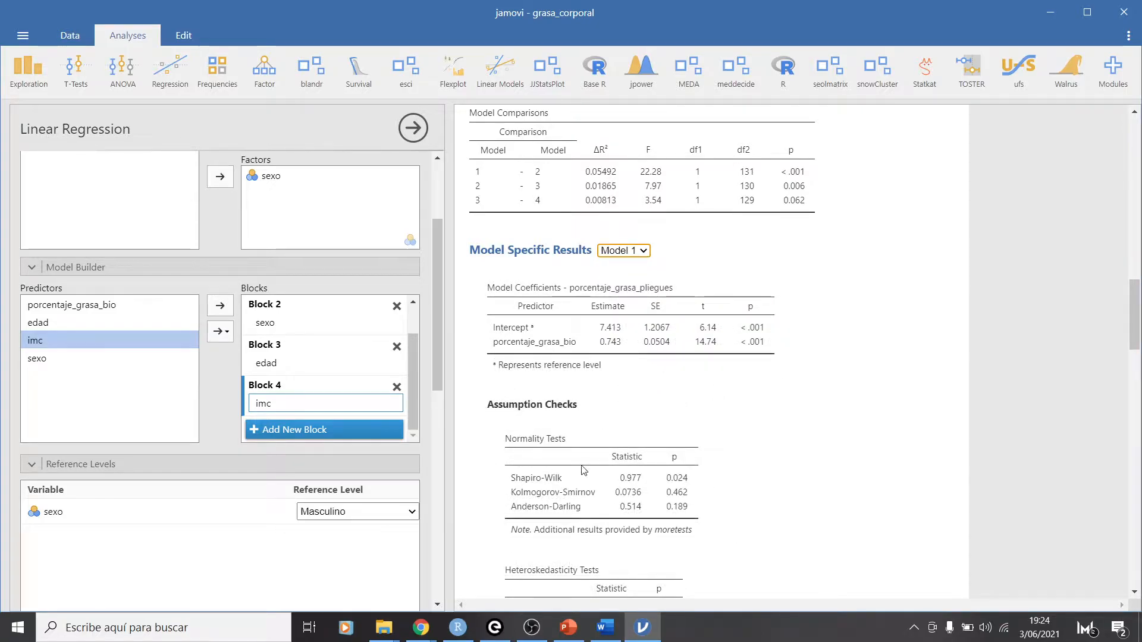
- Examine Model 1's assumption checks, followed by the Model Fit Measures and Model Comparisons tables
scroll(583, 528, "down", 5)
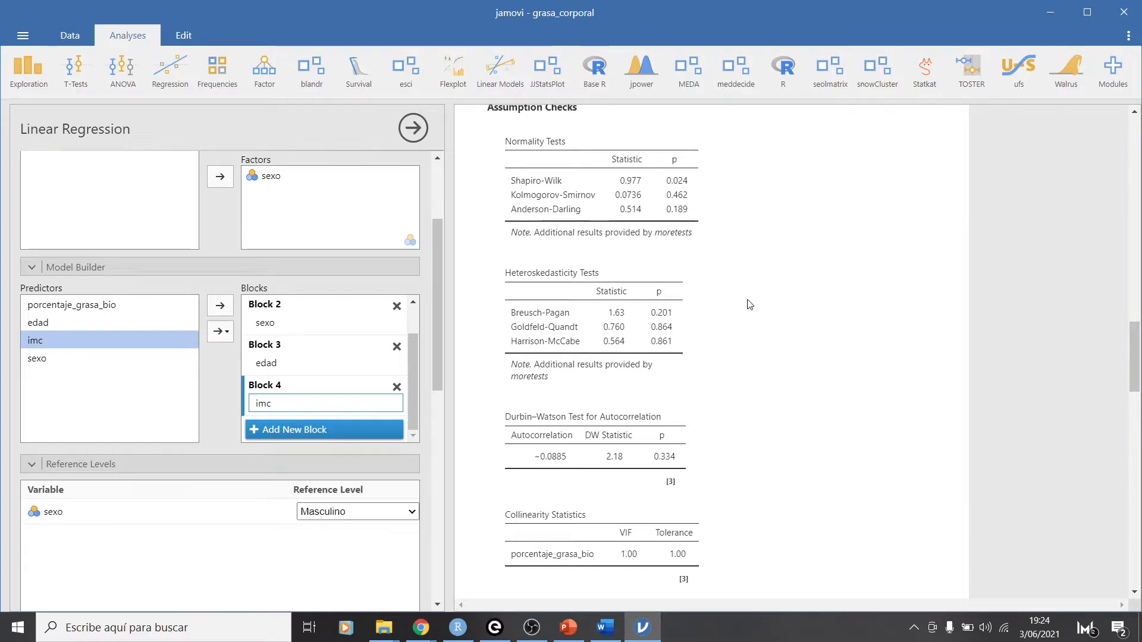
scroll(654, 382, "down", 1)
scroll(654, 382, "up", 4)
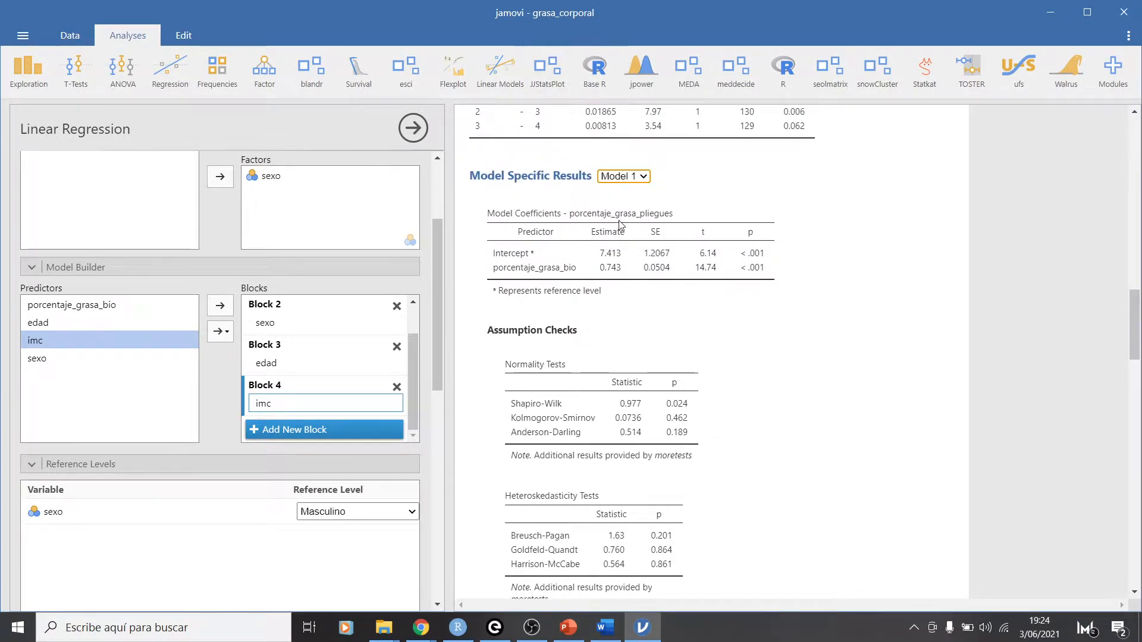
scroll(641, 272, "up", 3)
scroll(535, 178, "up", 2)
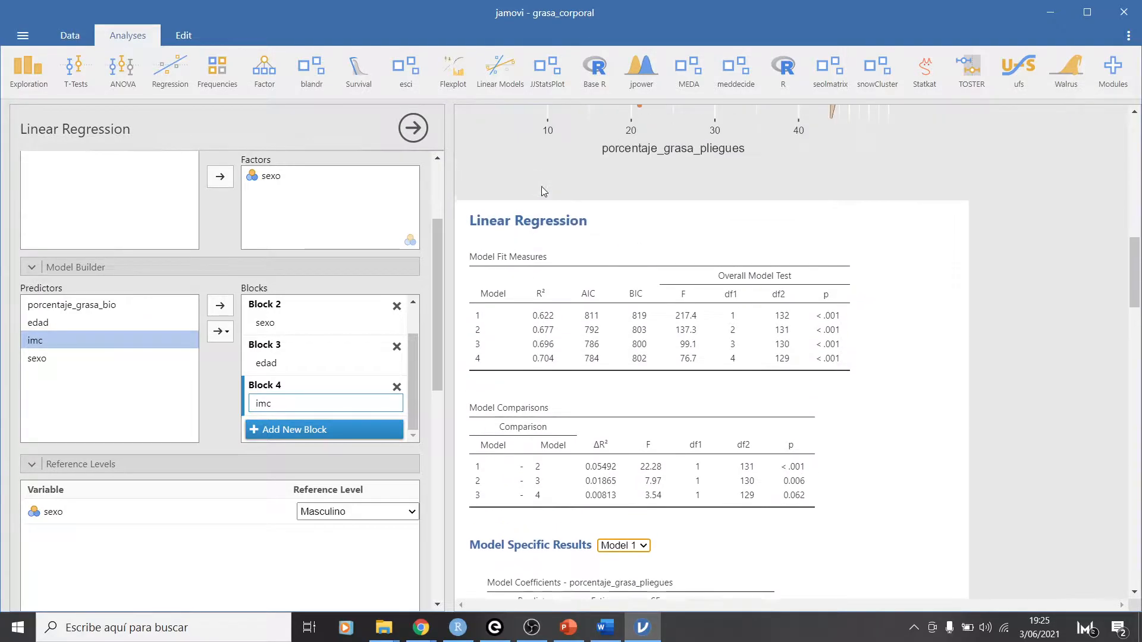
scroll(657, 333, "down", 2)
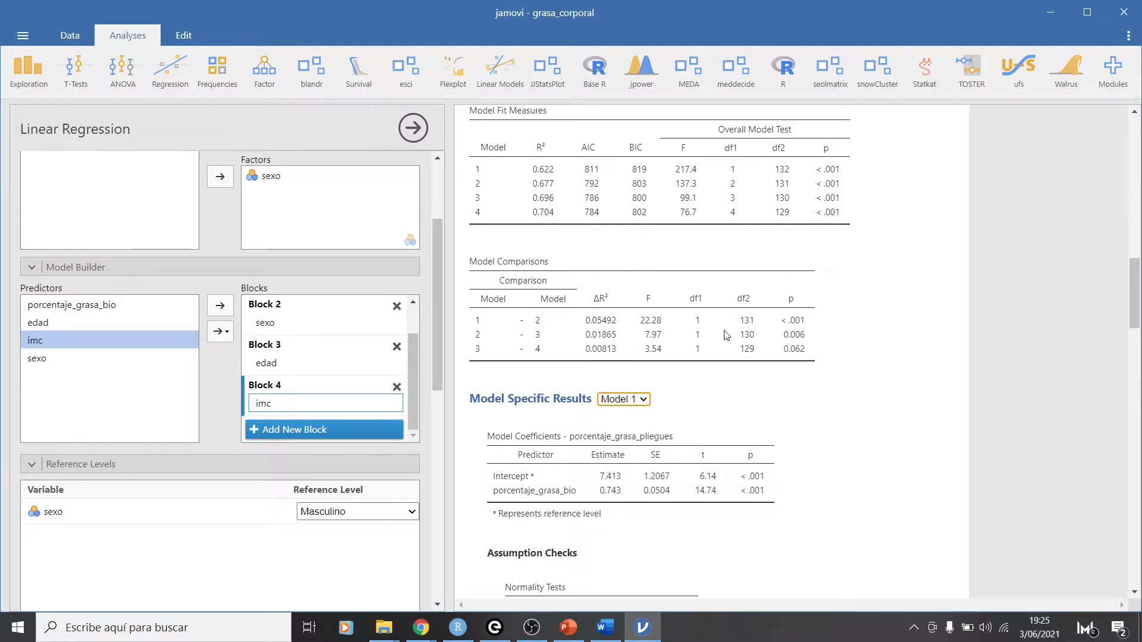
scroll(726, 335, "down", 1)
scroll(725, 335, "up", 1)
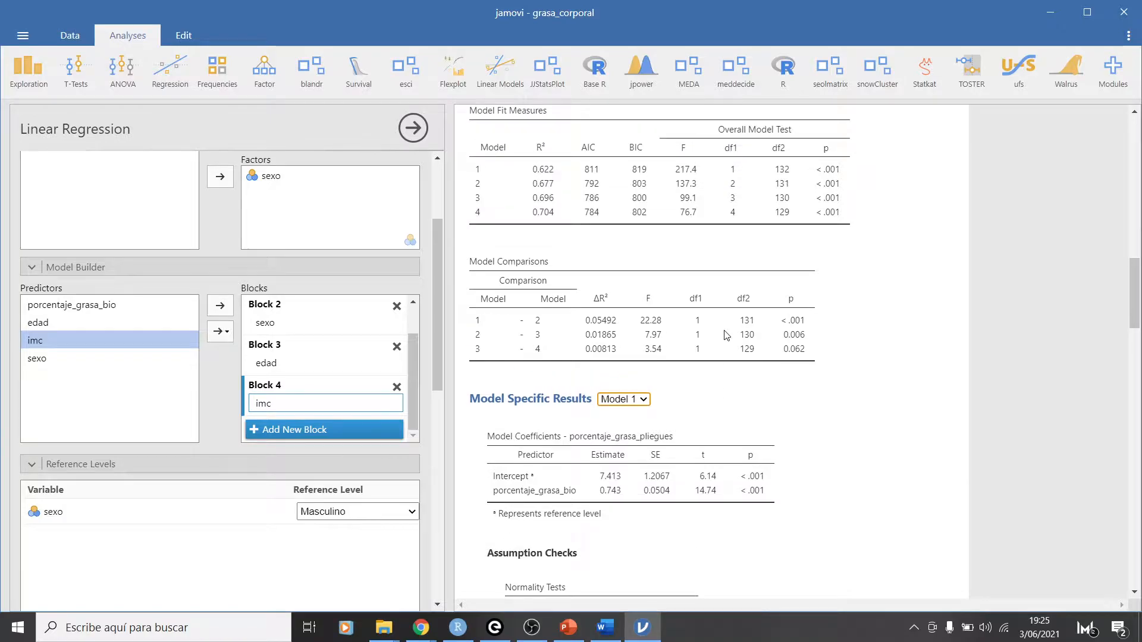
scroll(725, 334, "up", 1)
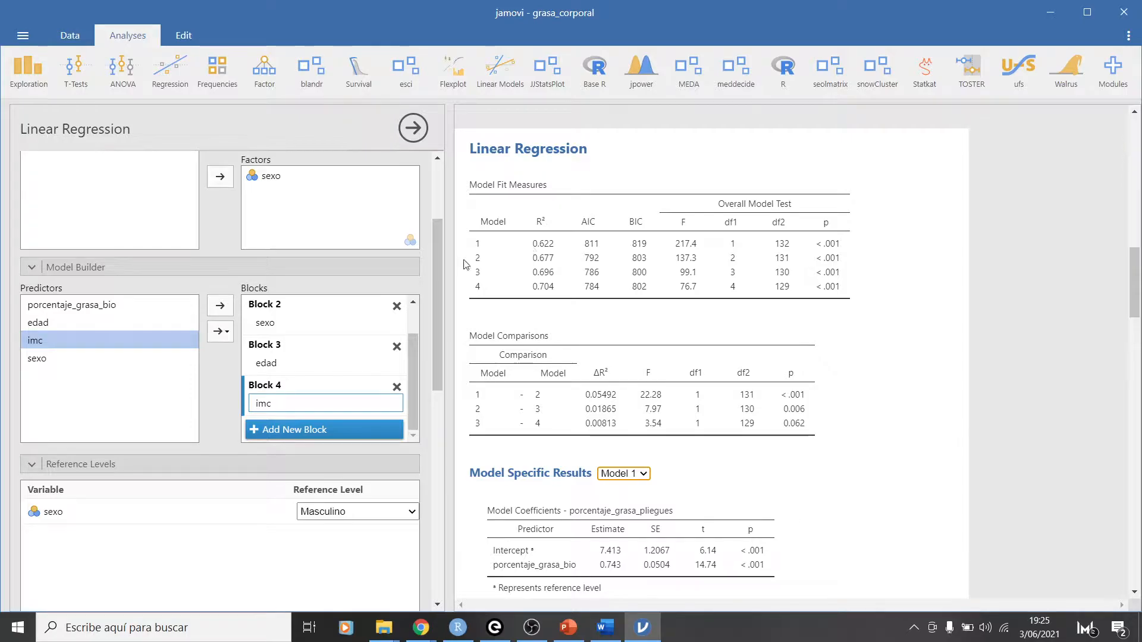
- Add Adjusted R² to the regression's fit measures and remove BIC
scroll(57, 515, "down", 8)
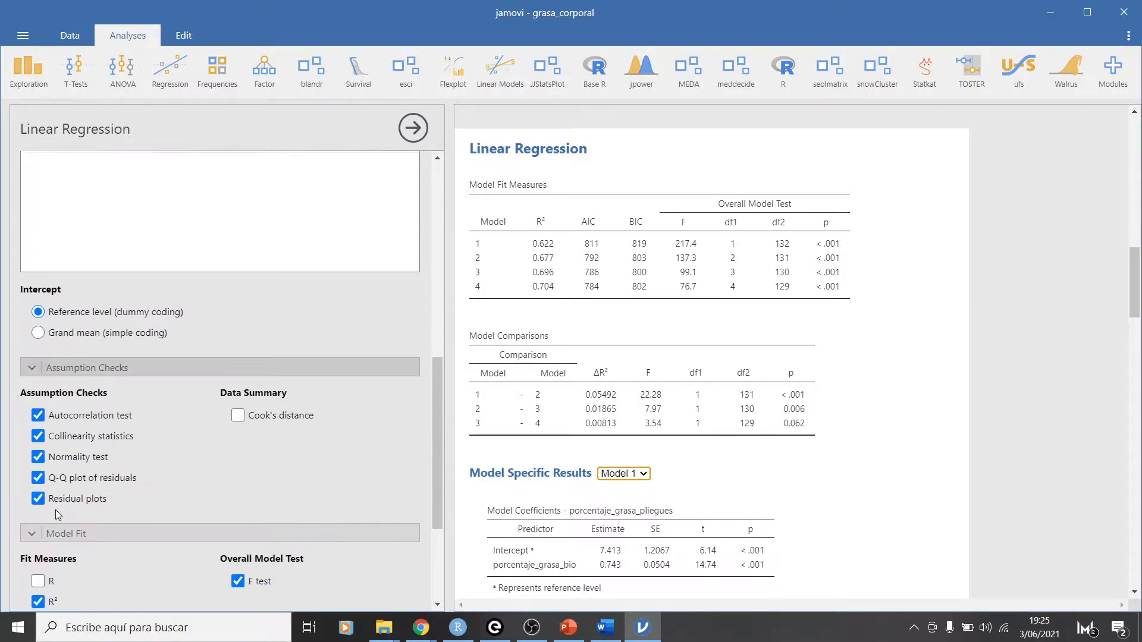
scroll(58, 515, "down", 3)
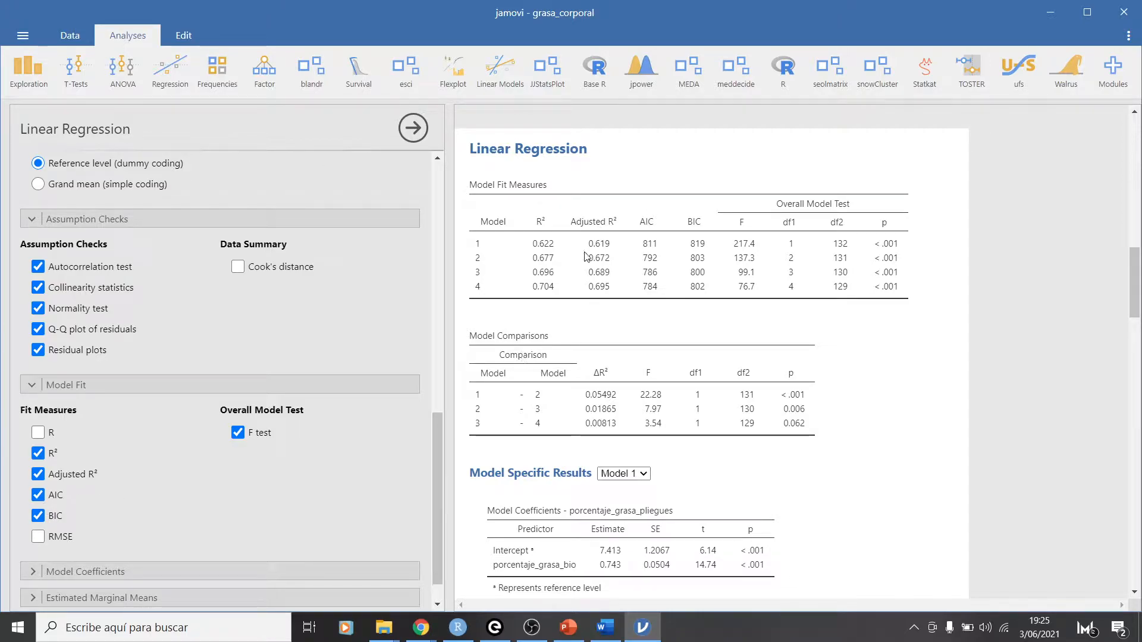
left_click(38, 515)
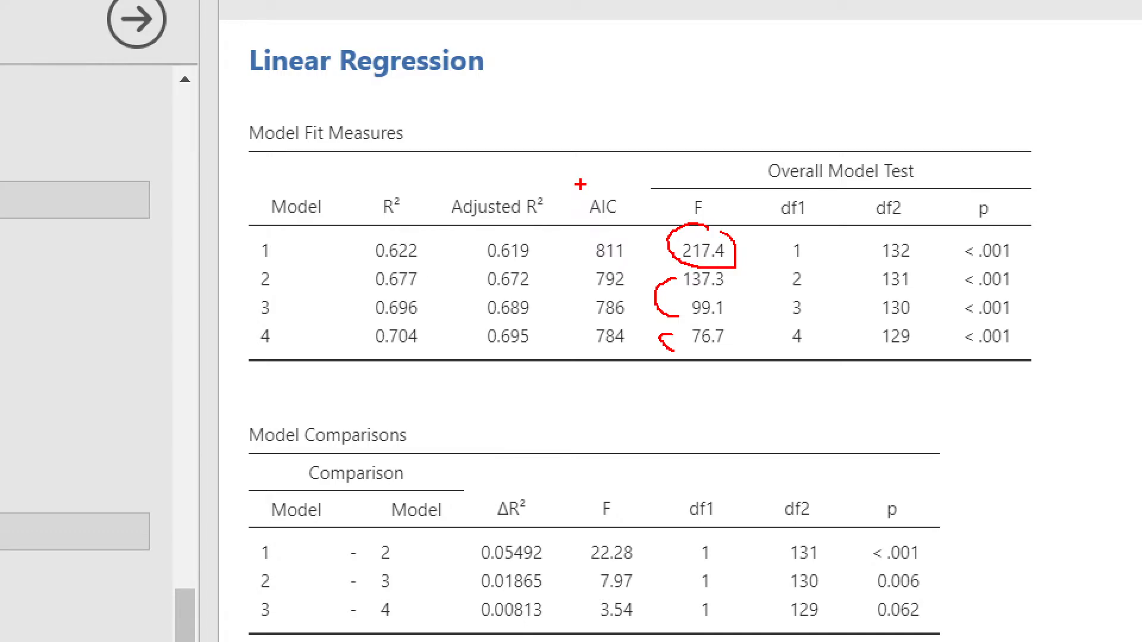
- Examine the overall F test p values of the four models in the Model Fit Measures table
left_click_drag(945, 262, 1104, 265)
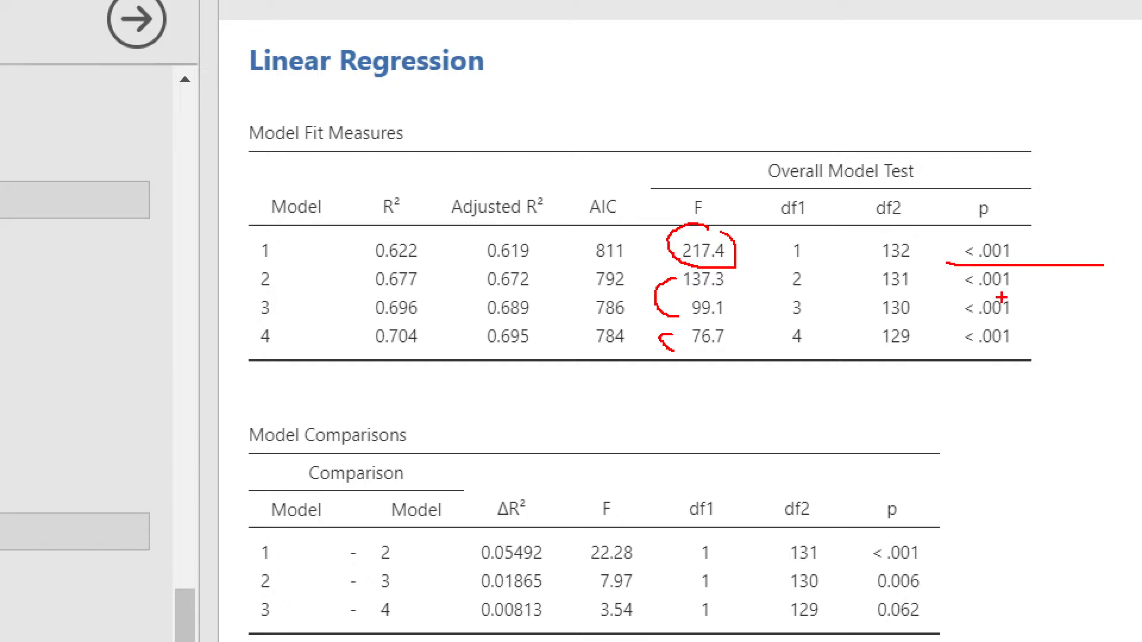
left_click_drag(958, 304, 1038, 294)
left_click_drag(958, 325, 1030, 324)
left_click_drag(969, 383, 1016, 383)
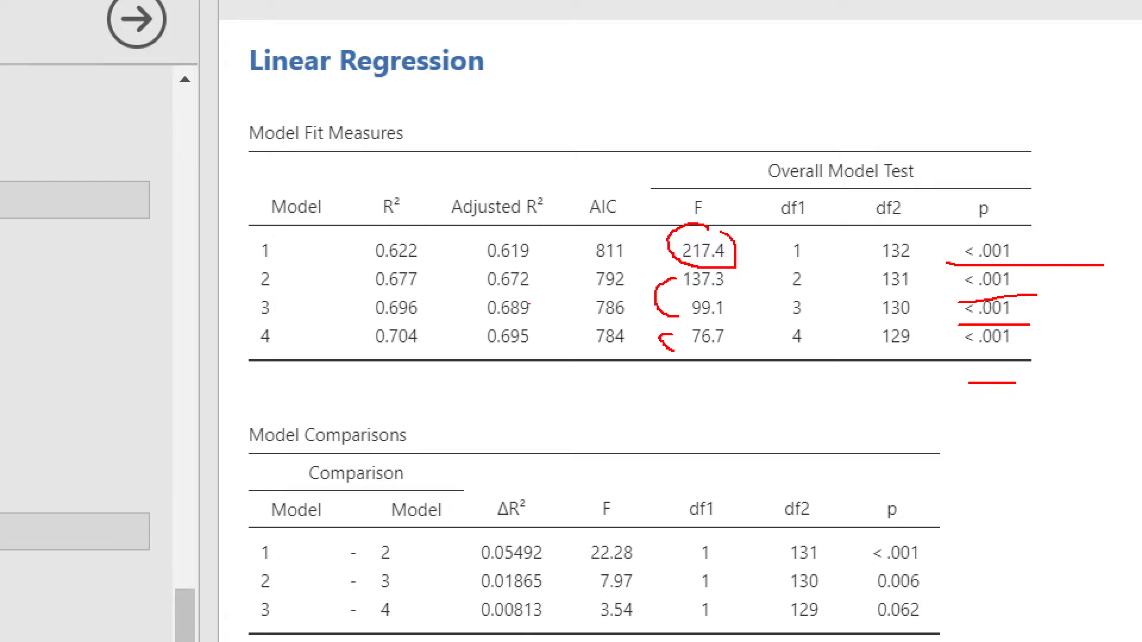
left_click_drag(937, 166, 930, 210)
- Compare R², Adjusted R² and AIC from one hierarchical model to the next in the Model Fit Measures table
mouse_move(375, 265)
left_mouse_down()
mouse_move(412, 266)
mouse_move(425, 287)
left_mouse_up()
mouse_move(668, 71)
left_mouse_down()
mouse_move(669, 113)
mouse_move(682, 95)
left_mouse_up()
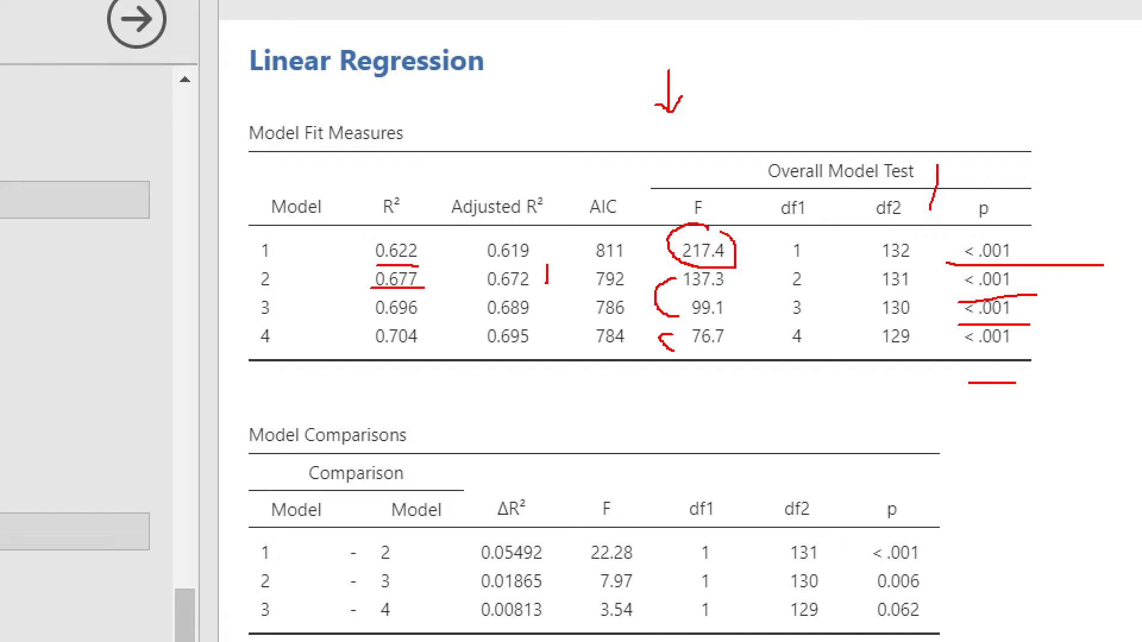
left_click_drag(547, 265, 560, 274)
mouse_move(552, 296)
left_mouse_down()
mouse_move(554, 324)
mouse_move(543, 311)
left_mouse_up()
left_click_drag(368, 318, 419, 317)
mouse_move(593, 330)
left_mouse_down()
mouse_move(590, 349)
mouse_move(593, 335)
mouse_move(606, 338)
left_mouse_up()
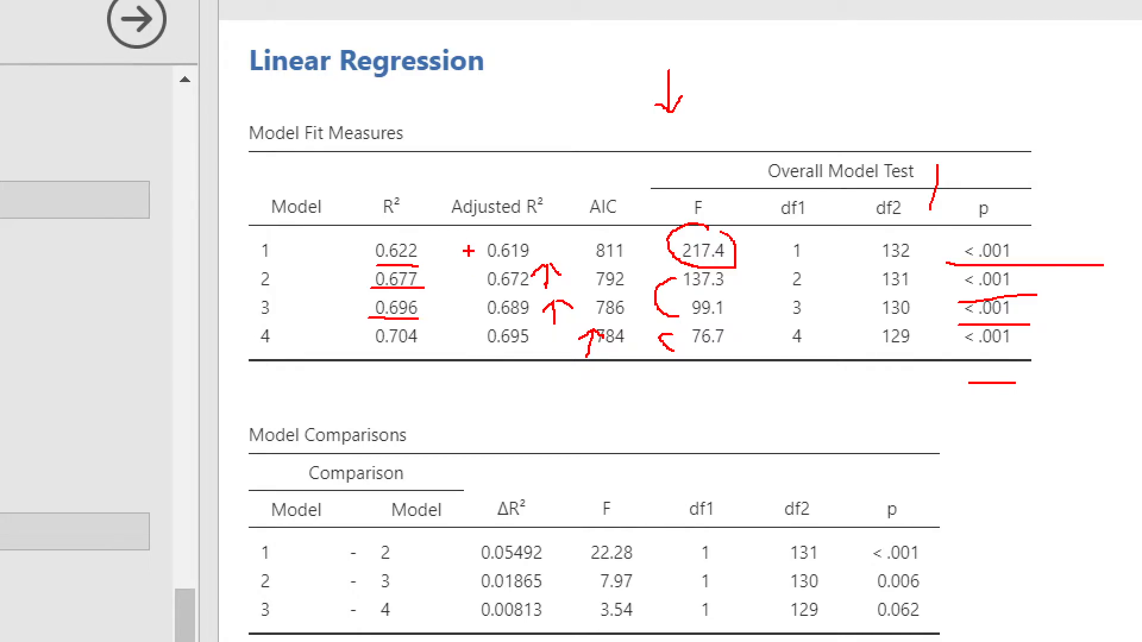
left_click_drag(474, 248, 468, 282)
mouse_move(475, 290)
left_mouse_down()
mouse_move(453, 300)
mouse_move(482, 315)
left_mouse_up()
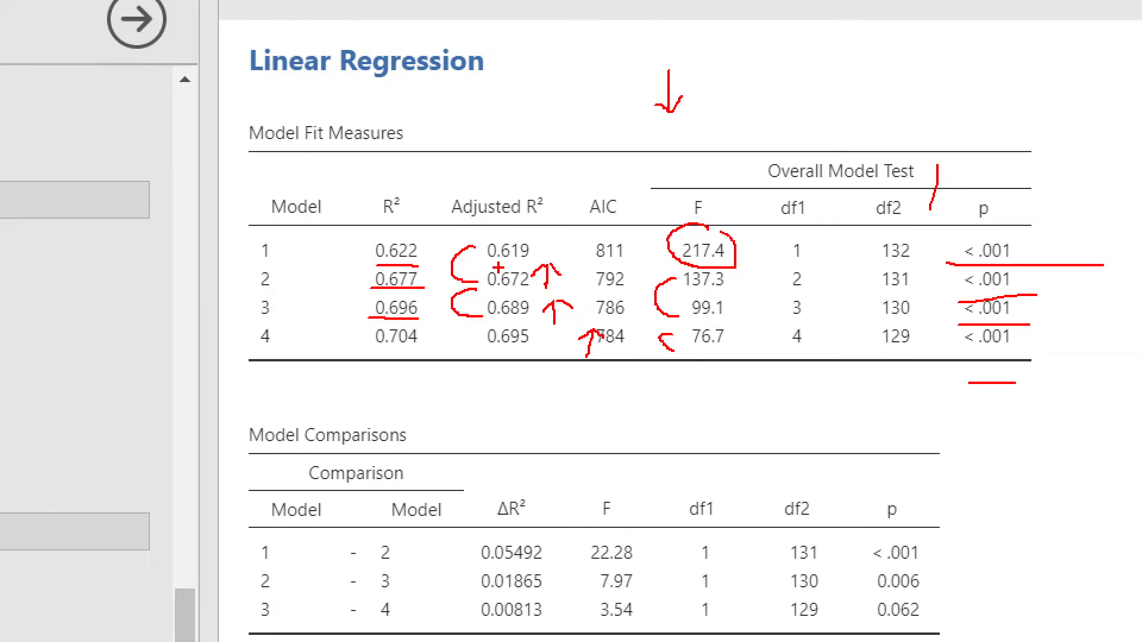
left_click_drag(474, 334, 487, 350)
left_click_drag(643, 245, 643, 257)
left_click_drag(642, 274, 636, 345)
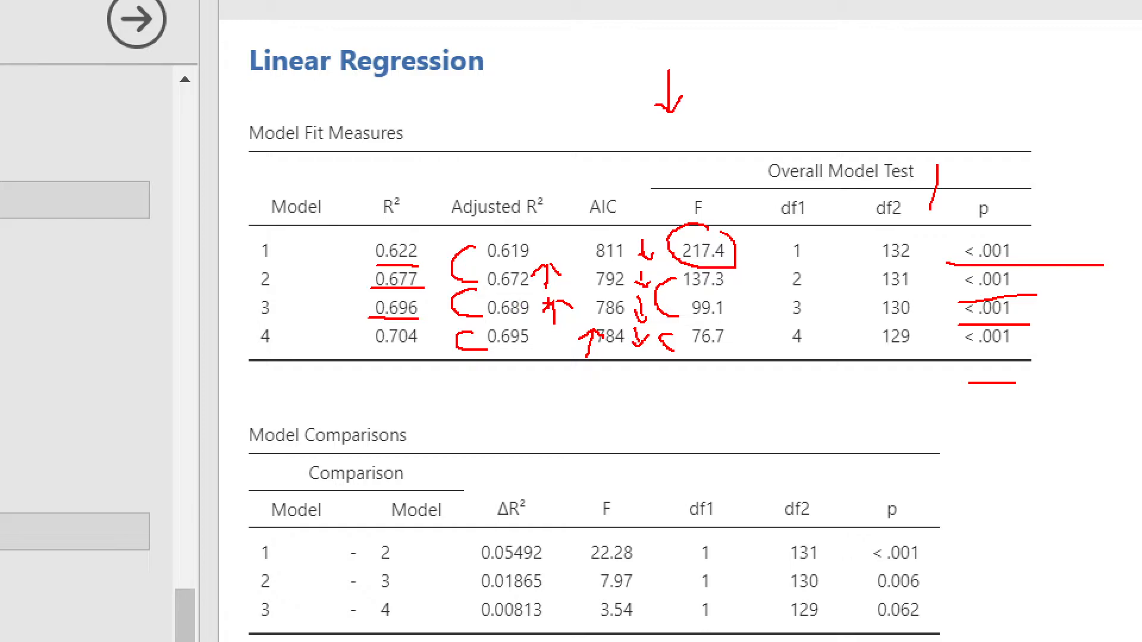
- Compare the Adjusted R² of Model 3 with that of Model 4 to judge which model to keep
mouse_move(776, 65)
left_mouse_down()
mouse_move(762, 97)
mouse_move(788, 91)
mouse_move(809, 113)
mouse_move(808, 63)
mouse_move(846, 112)
left_mouse_up()
left_click(791, 97)
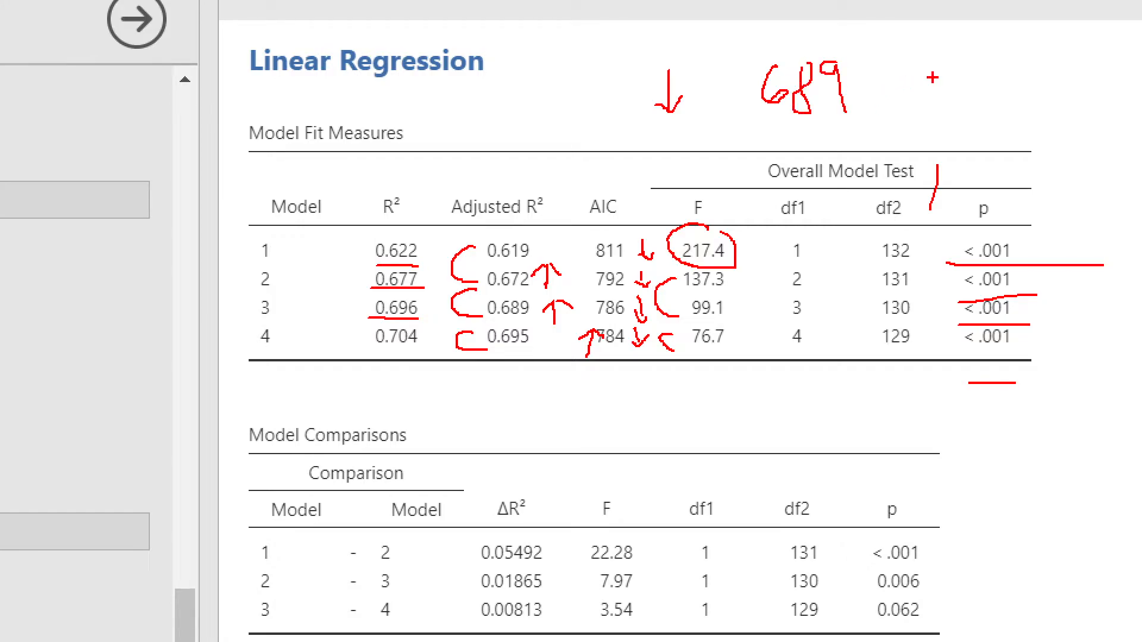
mouse_move(944, 57)
left_mouse_down()
mouse_move(957, 106)
mouse_move(946, 96)
left_mouse_up()
mouse_move(988, 54)
left_mouse_down()
mouse_move(991, 110)
mouse_move(1006, 75)
mouse_move(1024, 105)
left_mouse_up()
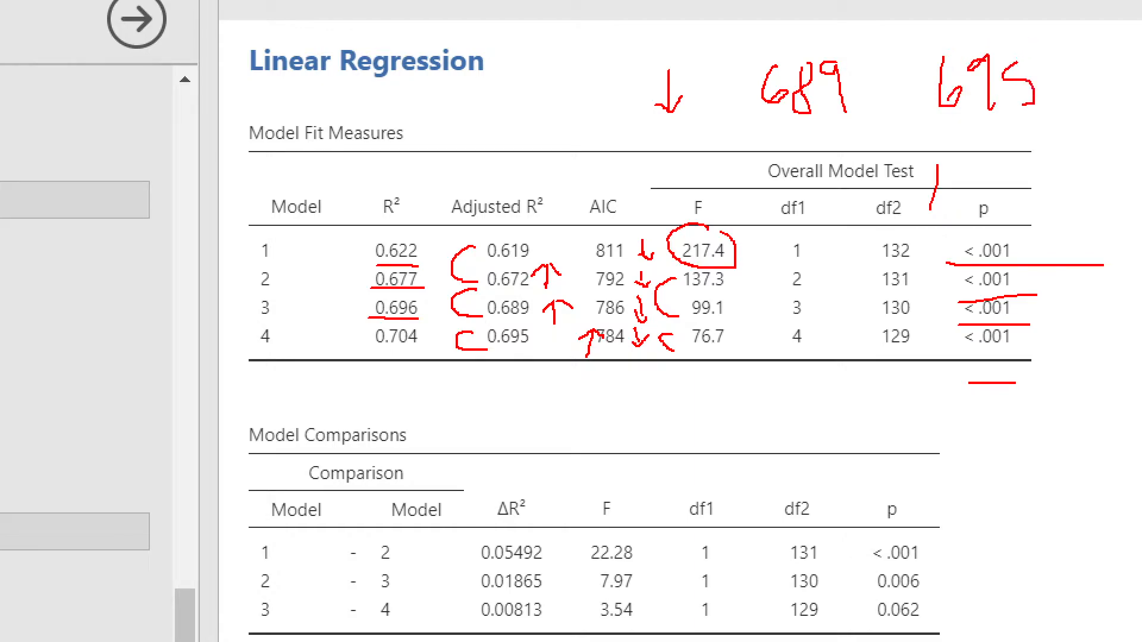
mouse_move(902, 73)
left_mouse_down()
mouse_move(896, 103)
mouse_move(917, 78)
mouse_move(901, 62)
left_mouse_up()
left_click(920, 114)
mouse_move(706, 67)
left_mouse_down()
mouse_move(713, 118)
mouse_move(710, 62)
left_mouse_up()
left_click(745, 112)
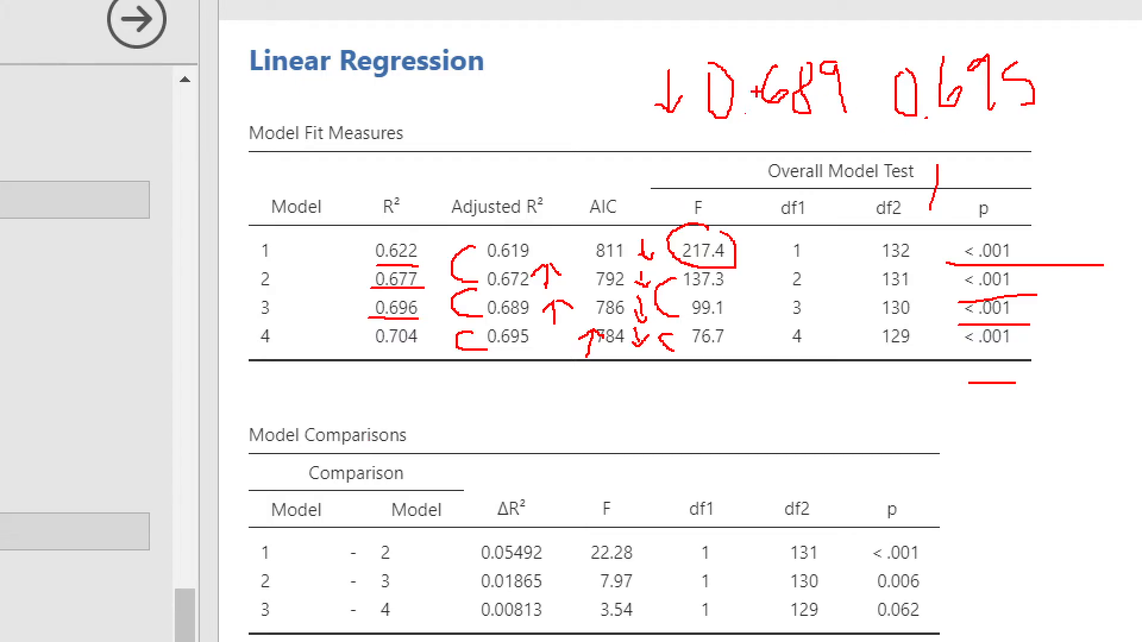
left_click_drag(241, 326, 297, 319)
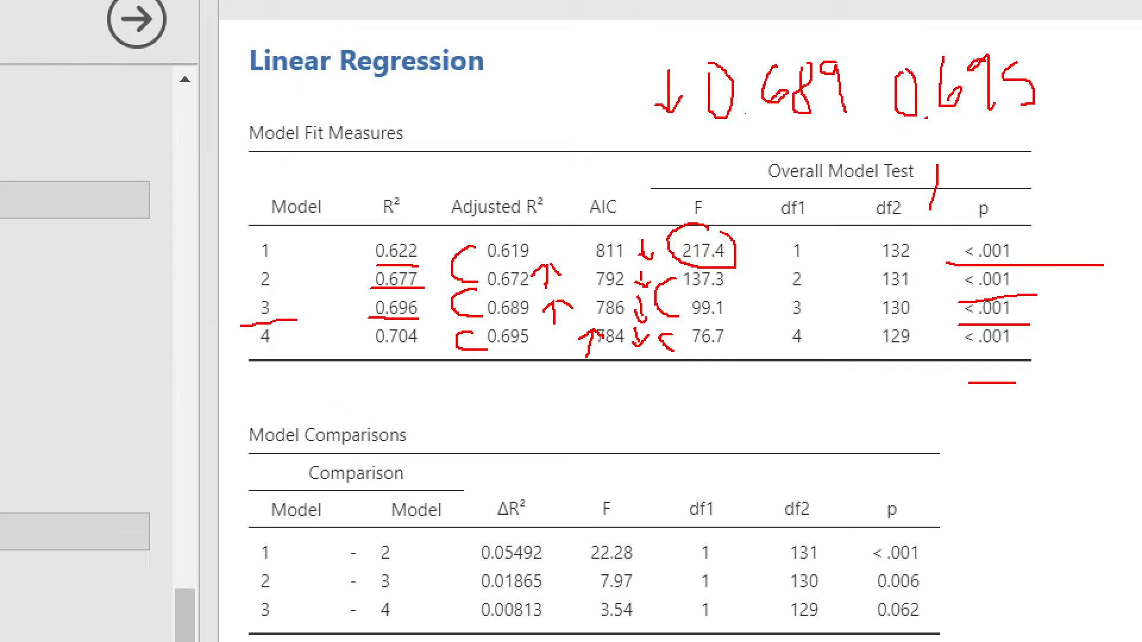
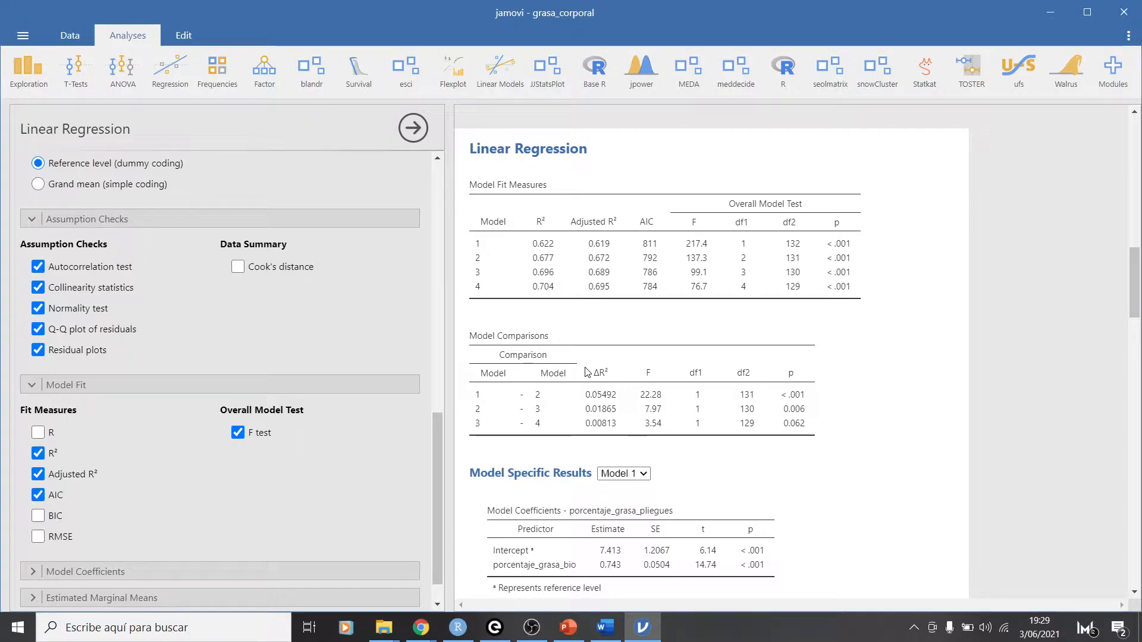
- Switch the Model Specific Results to Model 3 and examine the p values of its normality tests
left_click_drag(1133, 291, 1132, 321)
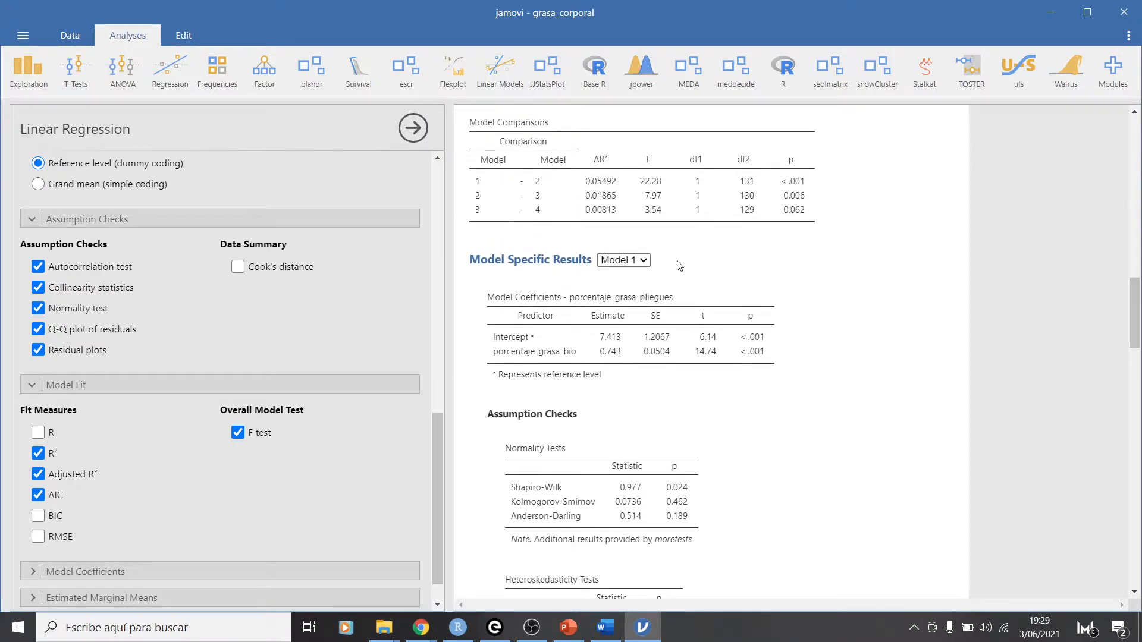
left_click(643, 261)
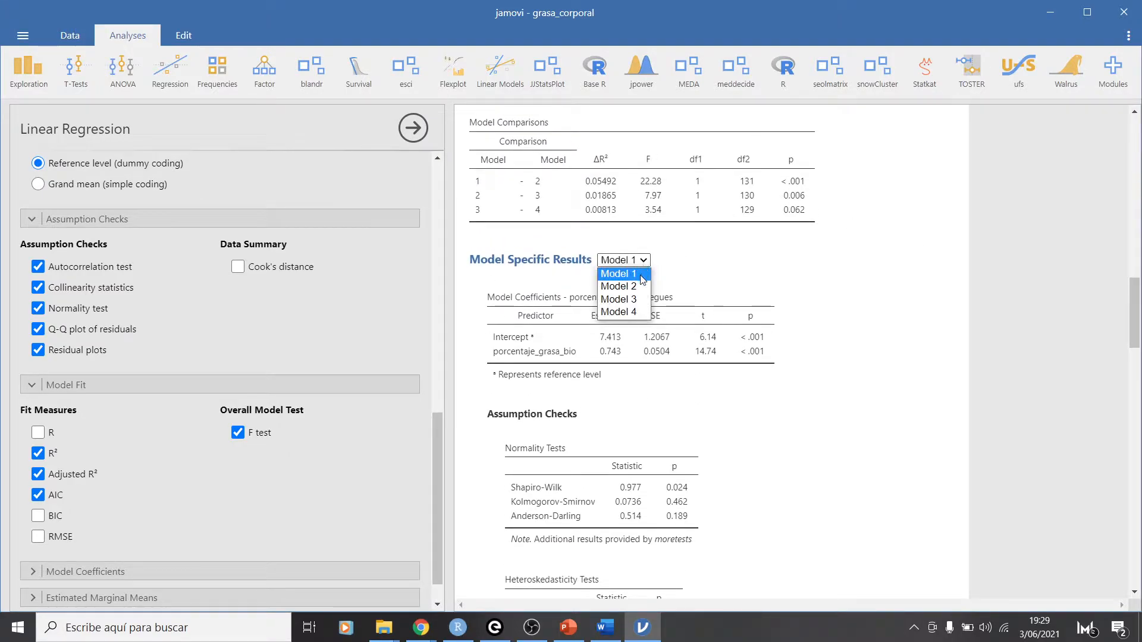
left_click(641, 299)
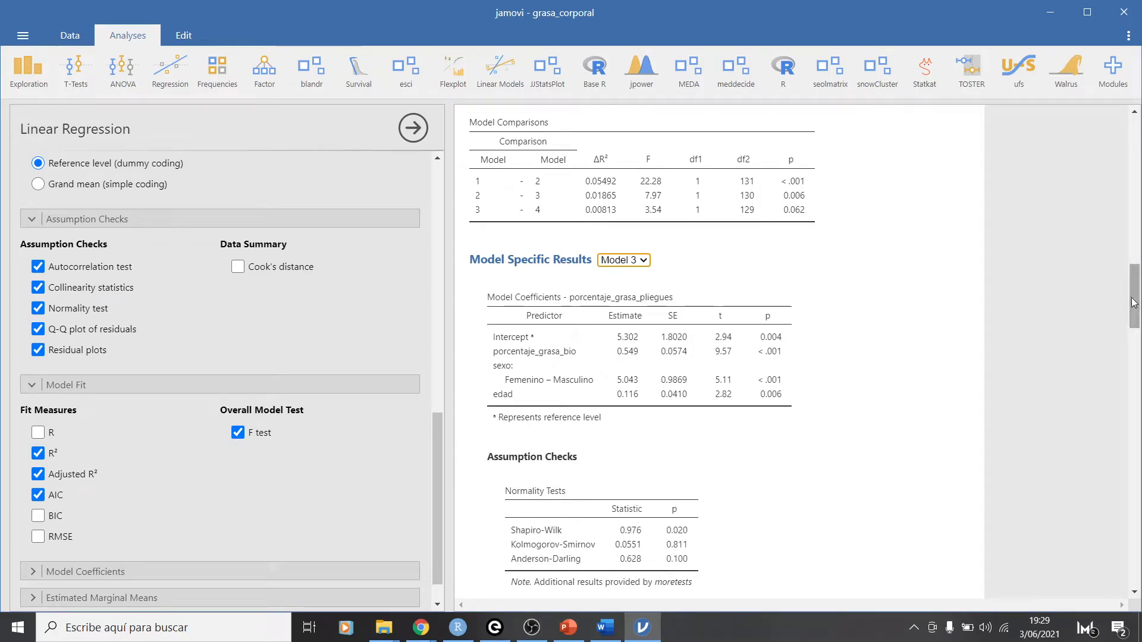
left_click_drag(1133, 302, 1136, 314)
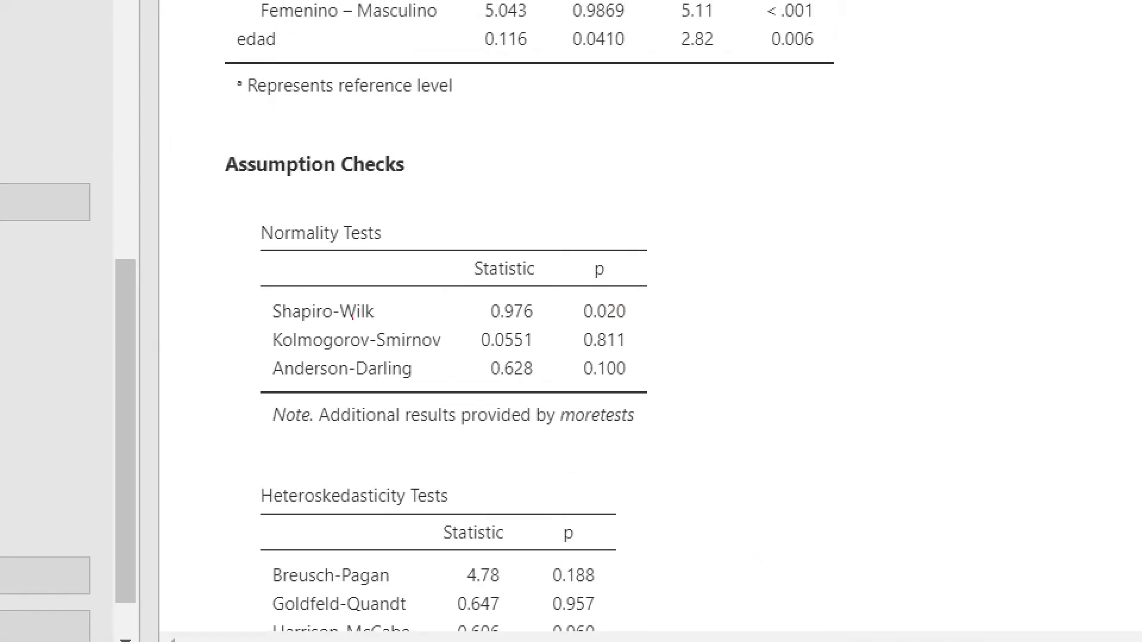
mouse_move(569, 322)
left_mouse_down()
mouse_move(638, 319)
mouse_move(569, 291)
left_mouse_up()
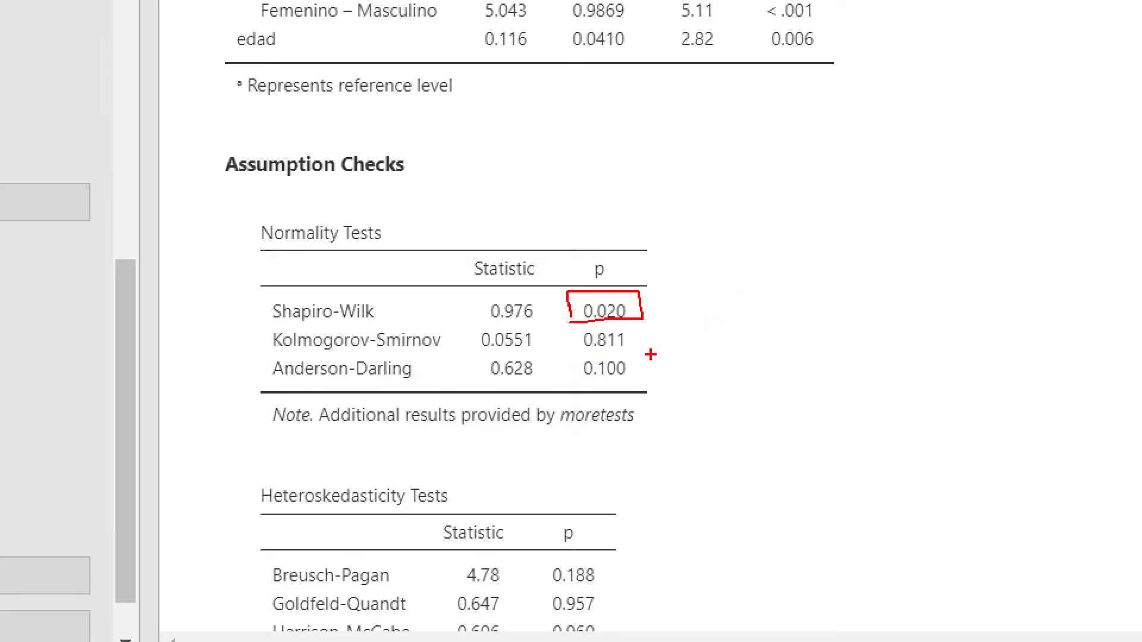
left_click_drag(642, 332, 678, 328)
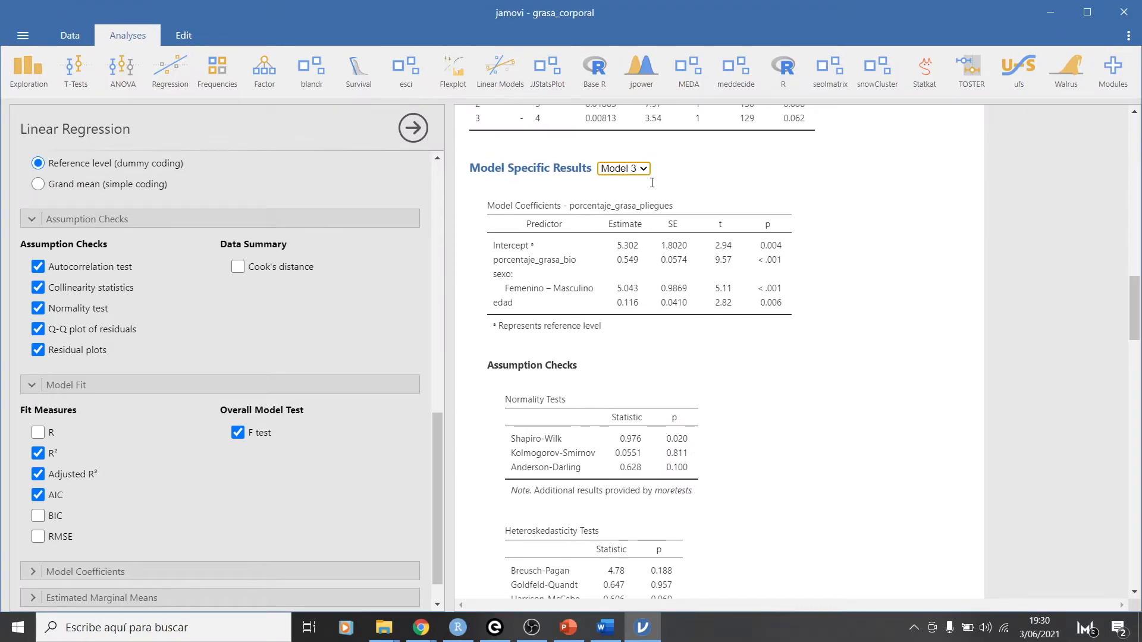
- Compare the normality test p values of Model 4 with those of Model 3 in the Model Specific Results
left_click(645, 172)
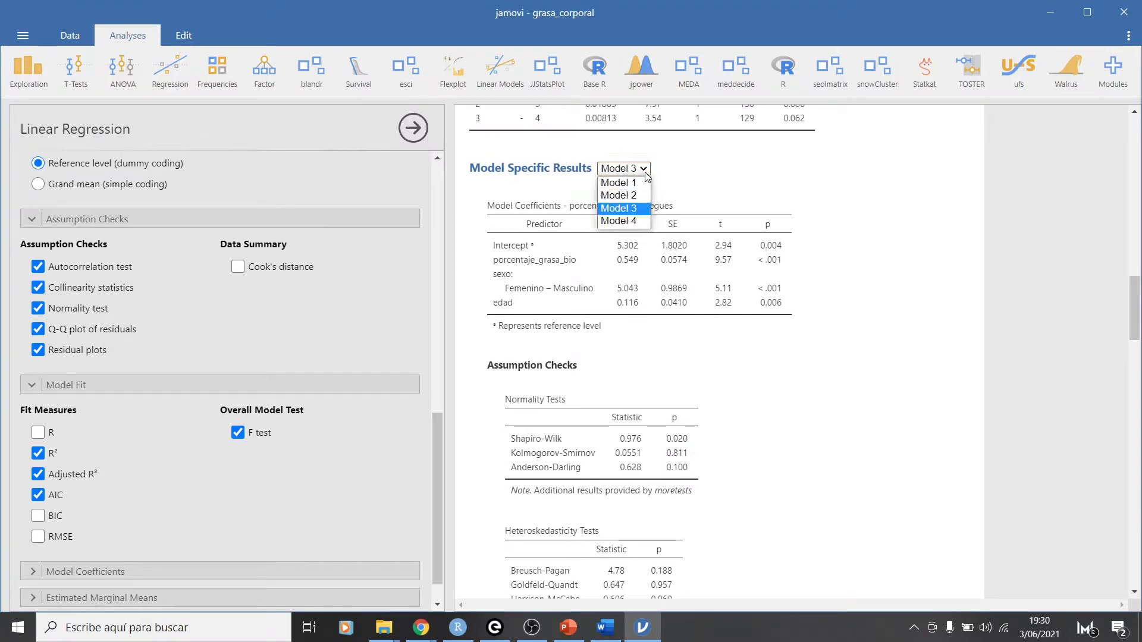
left_click(620, 221)
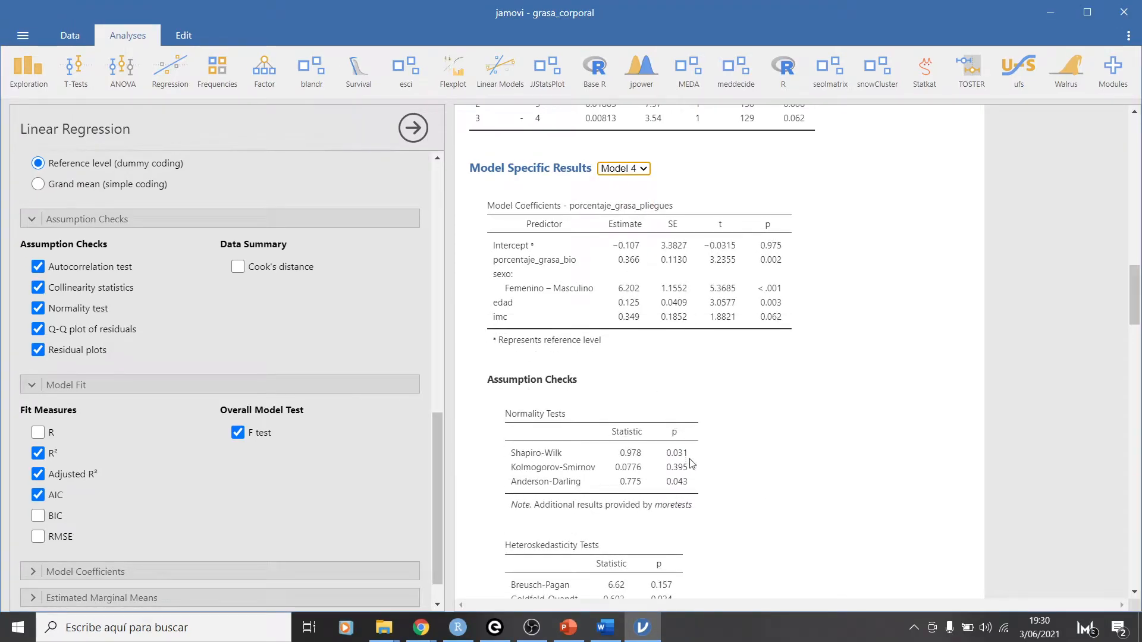
left_click(646, 170)
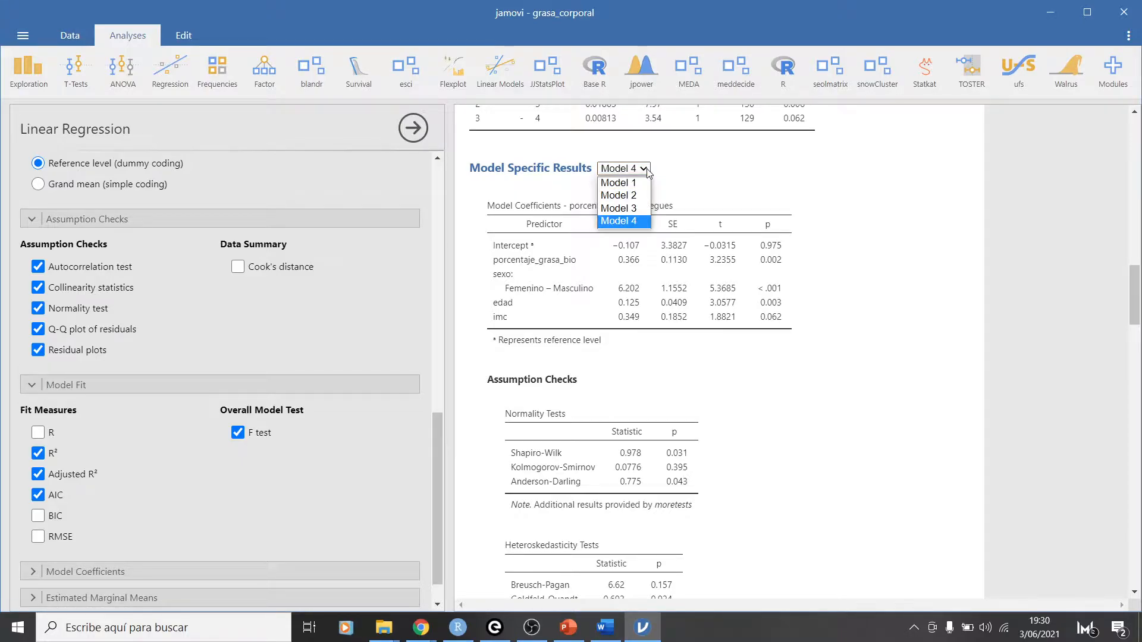
left_click(620, 183)
left_click(641, 171)
left_click(633, 209)
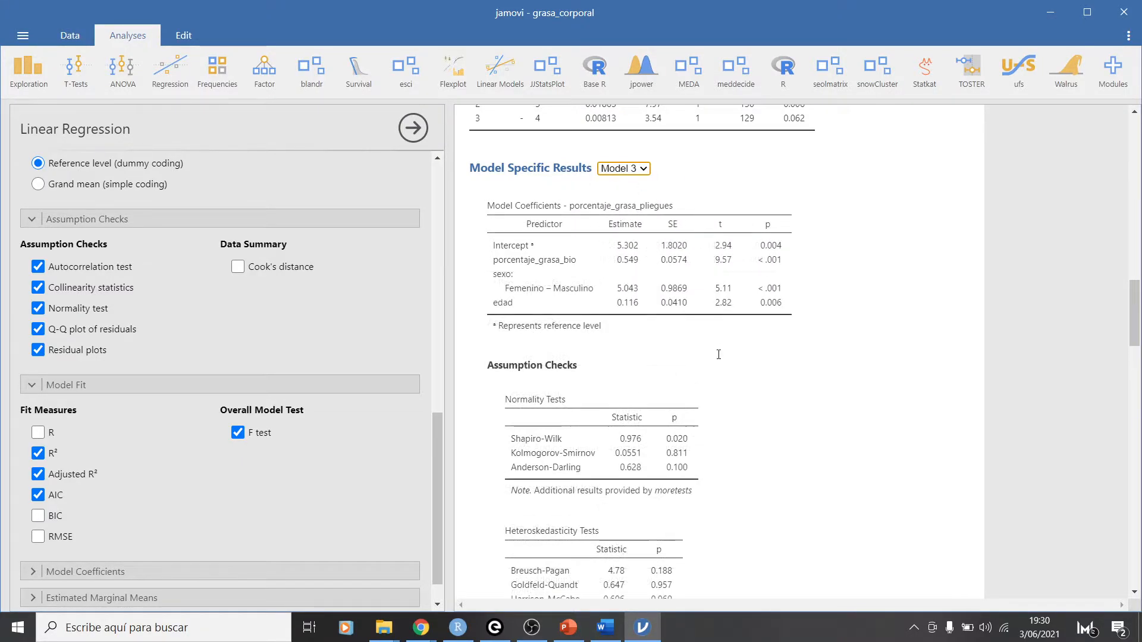
- Examine Model 3's normality, heteroskedasticity and Durbin–Watson test results together with the Q-Q plot of its residuals
scroll(785, 408, "down", 2)
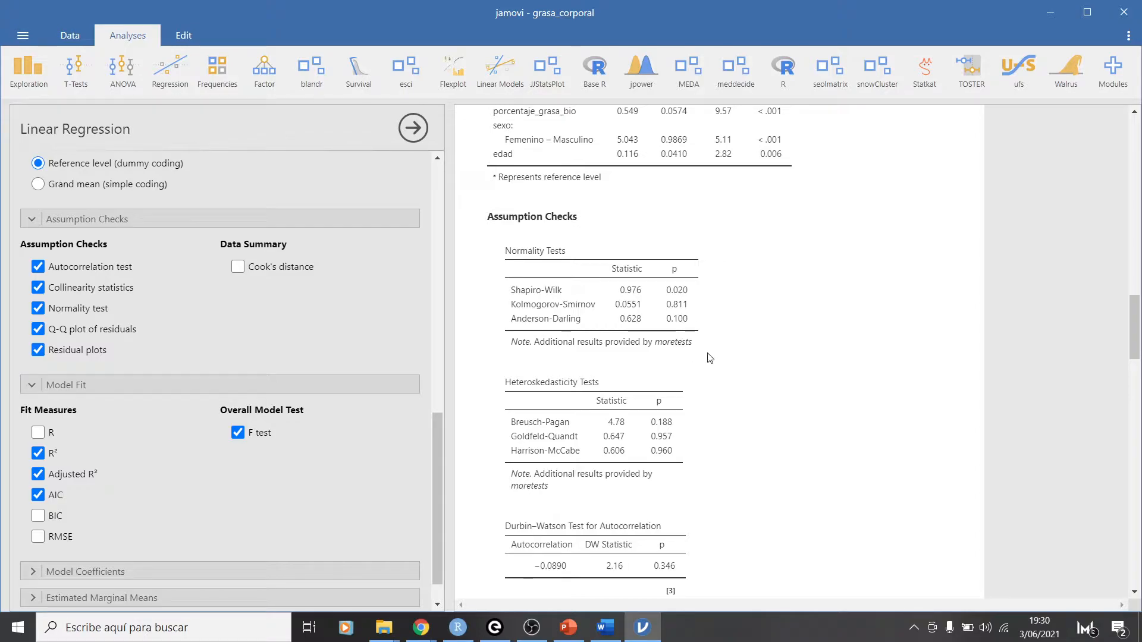
scroll(710, 358, "down", 1)
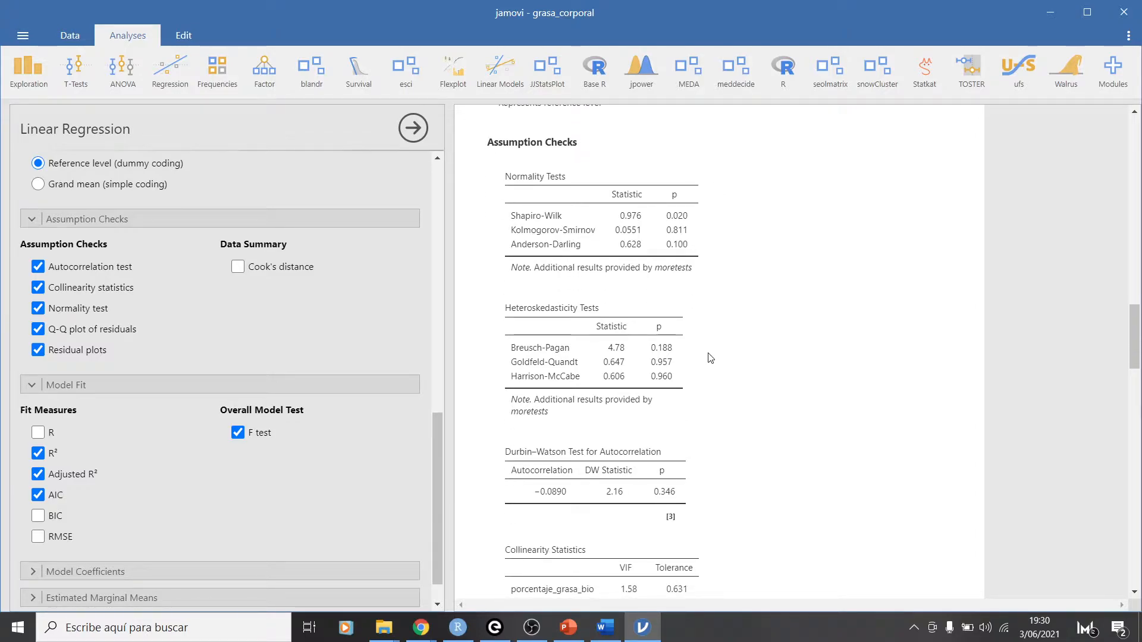
scroll(710, 358, "down", 1)
scroll(606, 265, "up", 2)
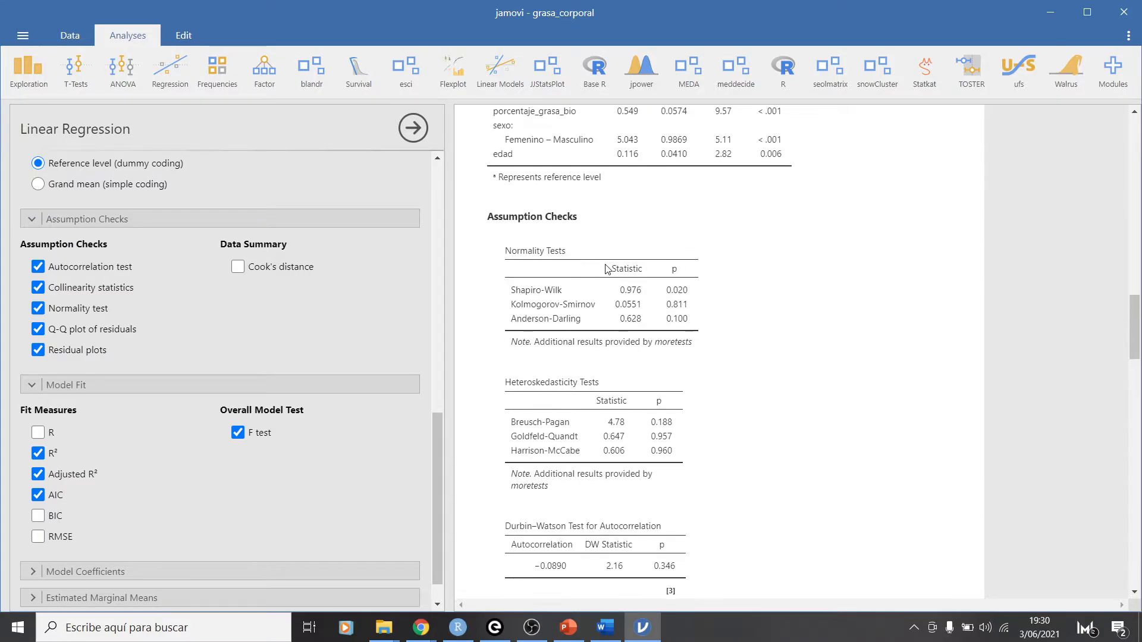
scroll(606, 269, "up", 3)
scroll(642, 359, "down", 4)
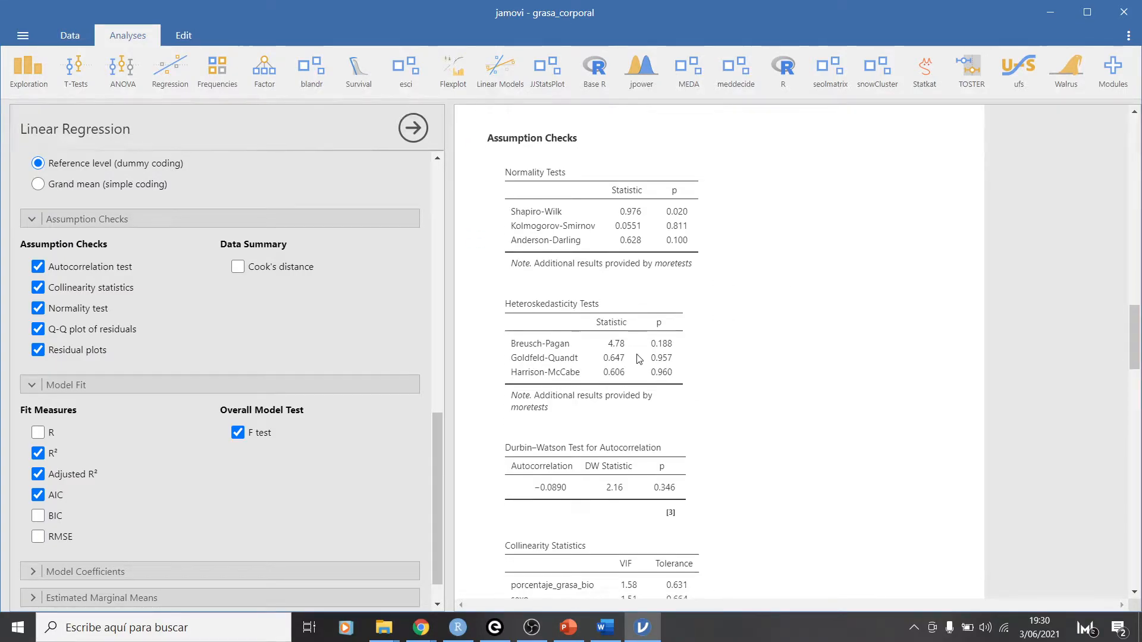
scroll(646, 360, "down", 1)
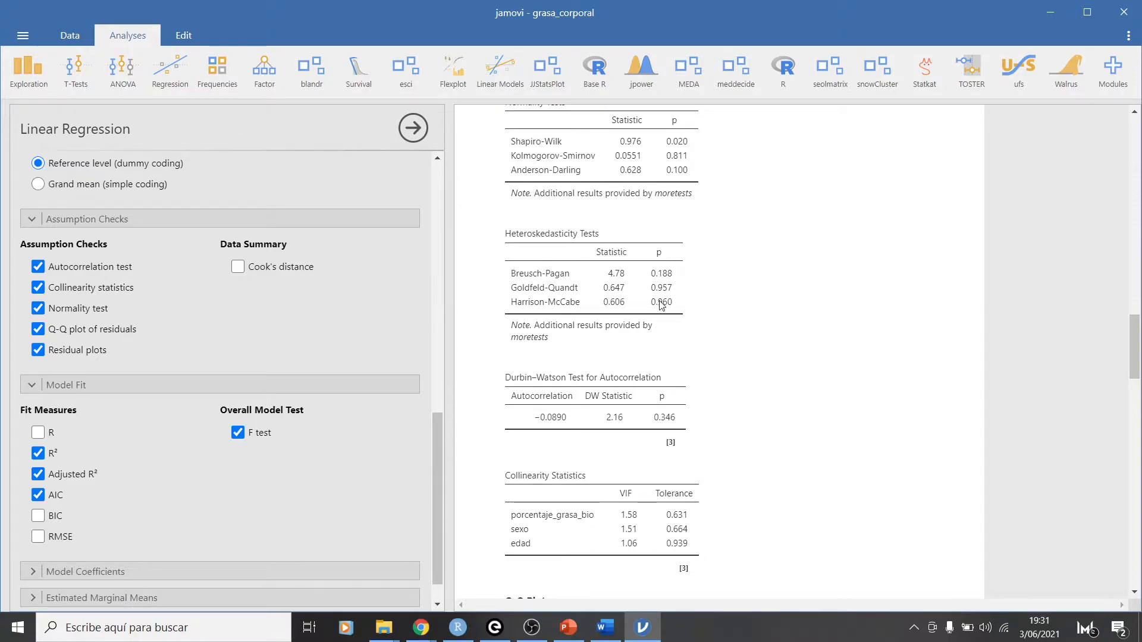
scroll(662, 326, "down", 2)
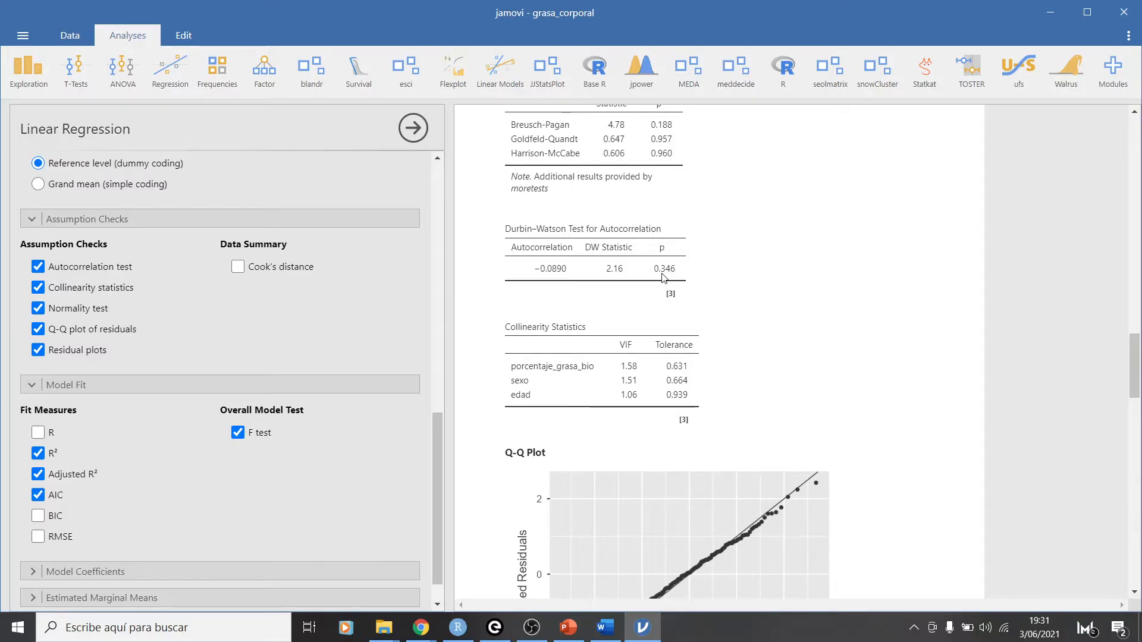
scroll(678, 250, "up", 8)
scroll(684, 237, "down", 9)
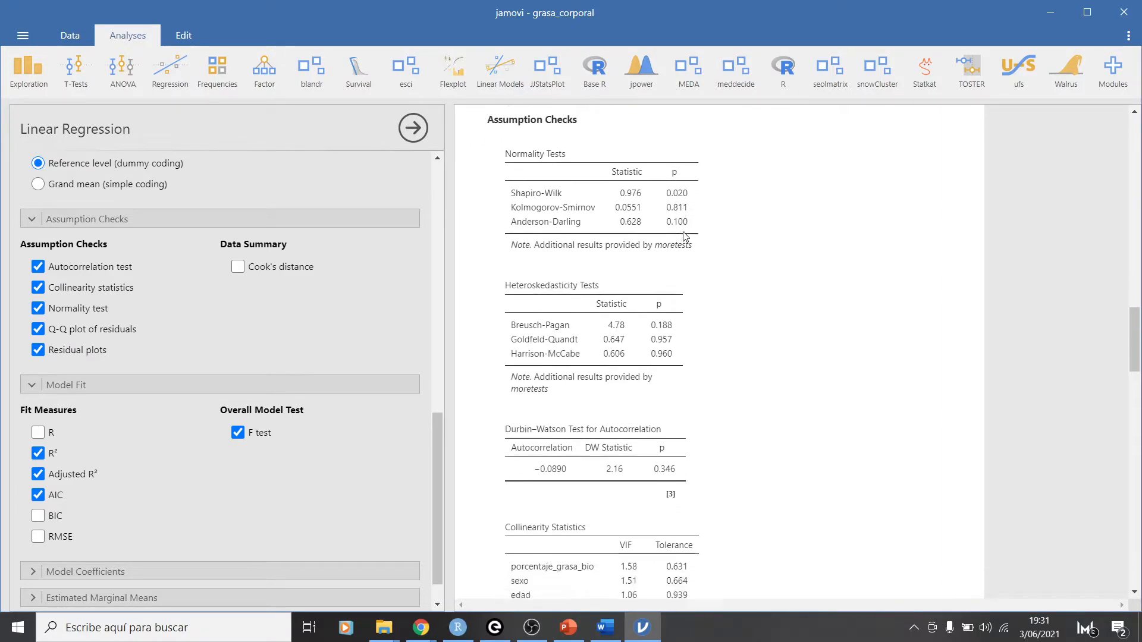
scroll(683, 238, "down", 5)
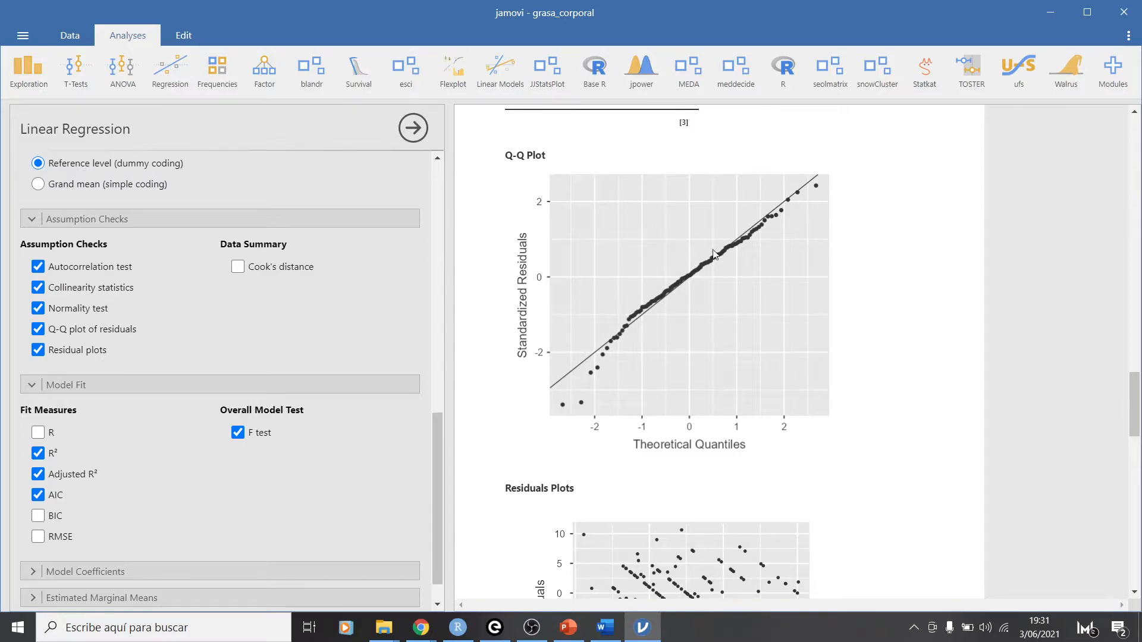
scroll(714, 250, "up", 3)
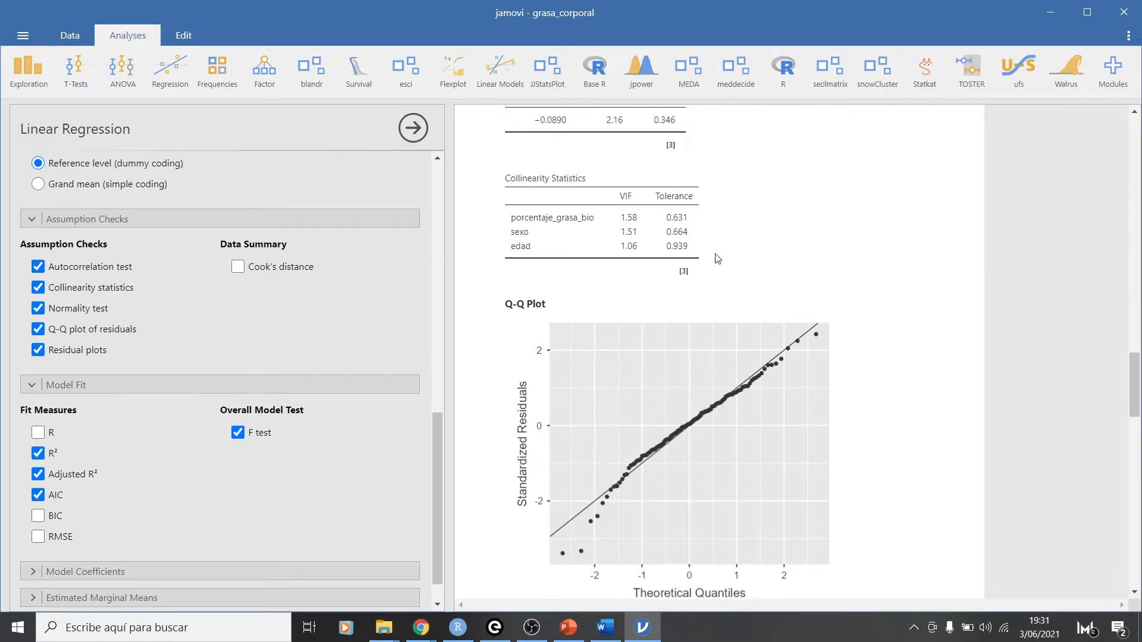
- Examine the VIF values of porcentaje_grasa_bio, sexo and edad in Model 3's Collinearity Statistics
scroll(716, 258, "up", 2)
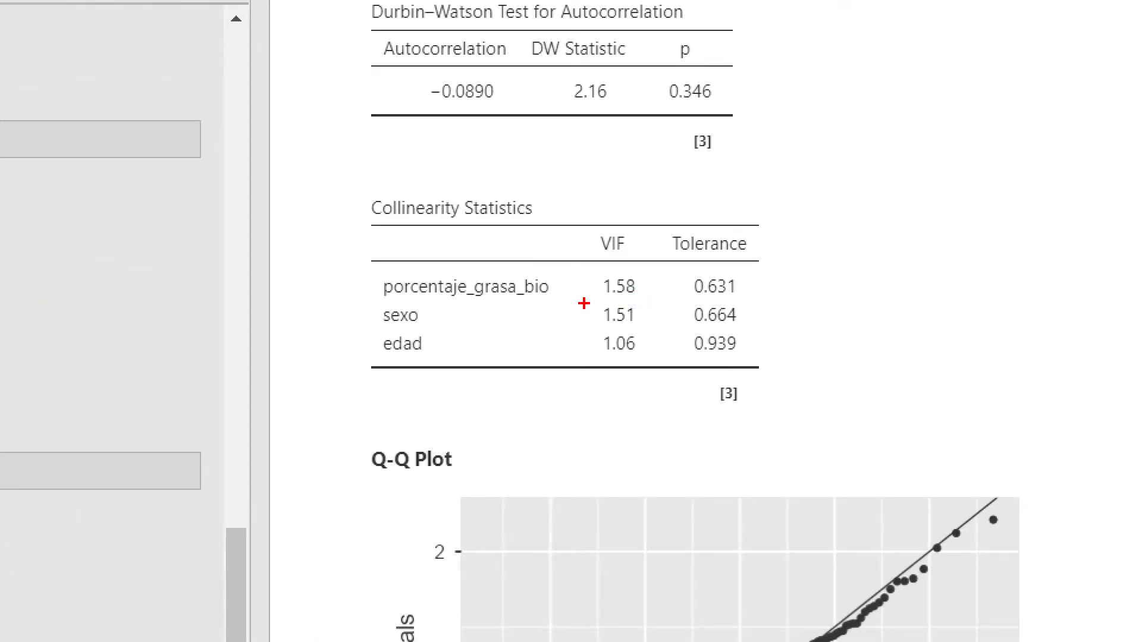
mouse_move(584, 300)
left_mouse_down()
mouse_move(650, 302)
mouse_move(661, 327)
left_mouse_up()
left_click_drag(586, 350, 646, 352)
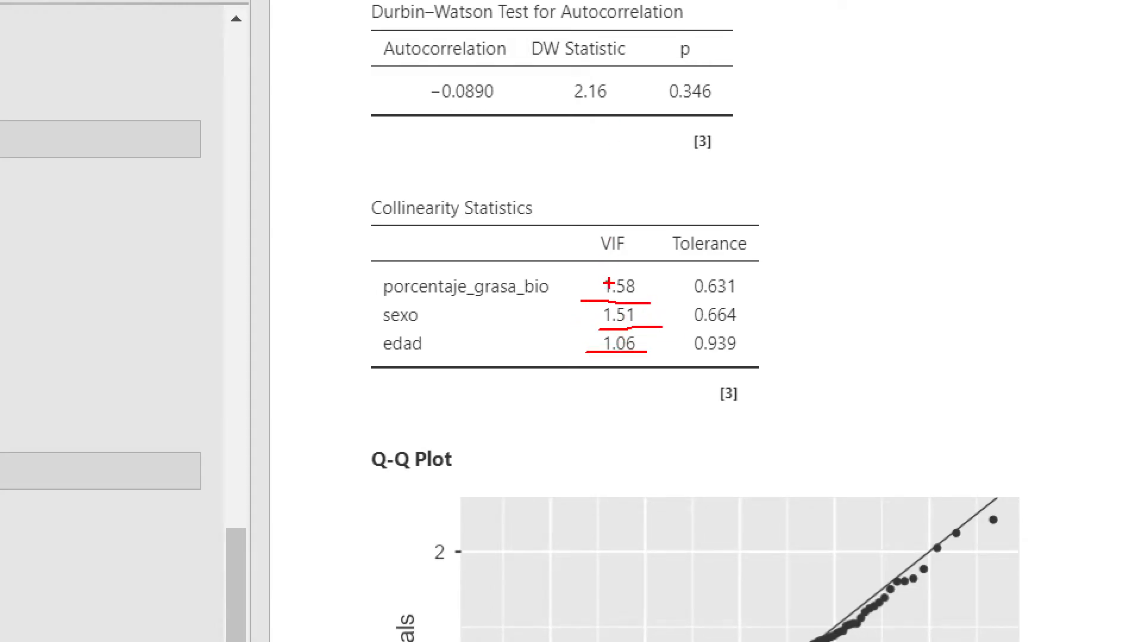
mouse_move(610, 259)
left_mouse_down()
mouse_move(591, 324)
mouse_move(631, 376)
mouse_move(651, 277)
left_mouse_up()
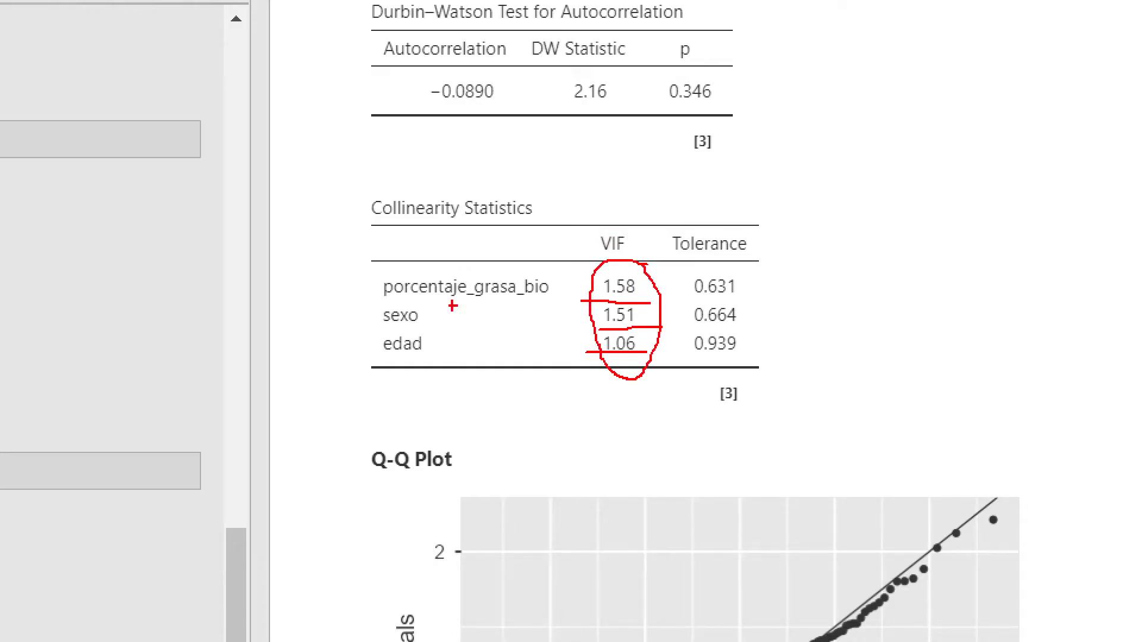
mouse_move(345, 276)
left_mouse_down()
mouse_move(357, 293)
mouse_move(377, 269)
left_mouse_up()
mouse_move(347, 314)
left_mouse_down()
mouse_move(375, 304)
mouse_move(358, 337)
left_mouse_up()
left_click_drag(352, 332, 352, 343)
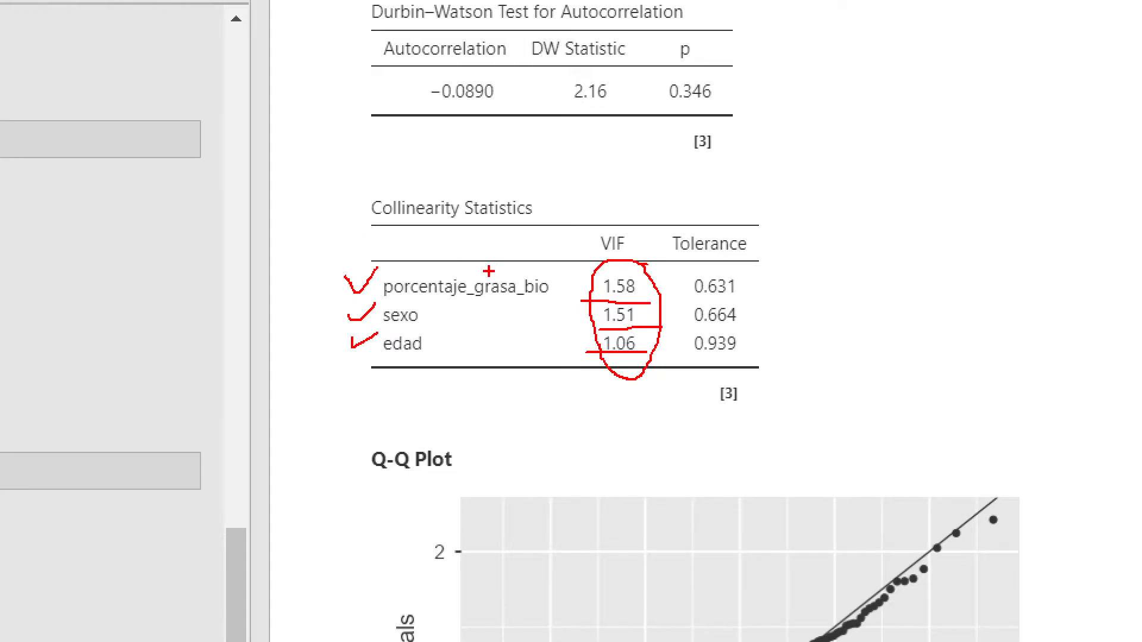
left_click_drag(300, 238, 322, 261)
left_click_drag(299, 324, 325, 313)
left_click_drag(307, 382, 328, 360)
mouse_move(644, 204)
left_mouse_down()
mouse_move(644, 225)
mouse_move(656, 227)
left_mouse_up()
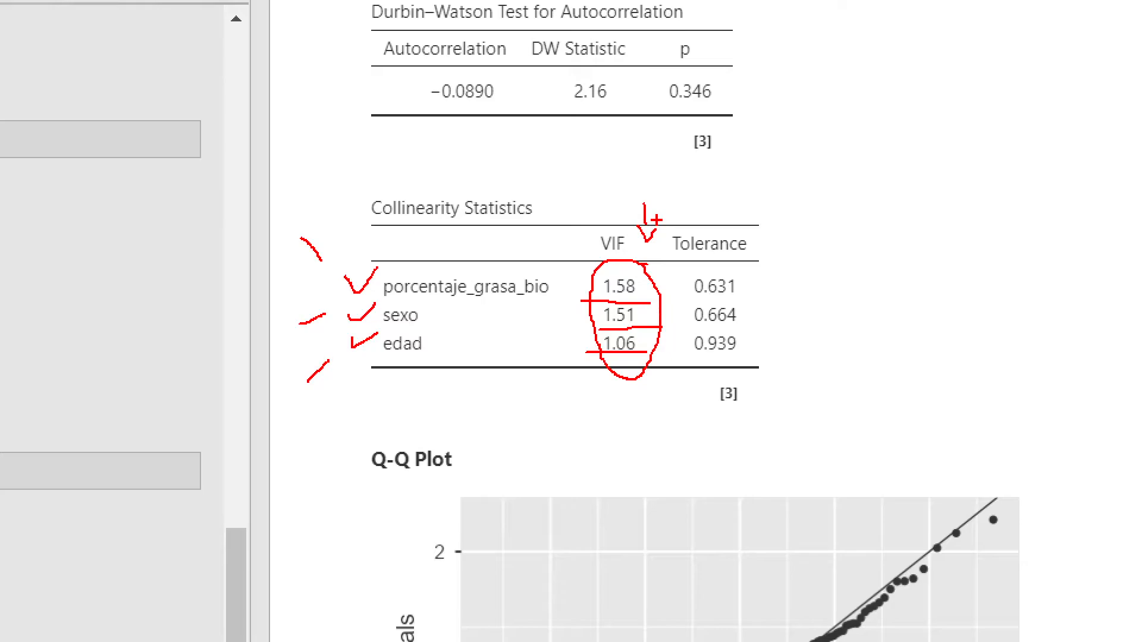
key("Escape")
- Switch the Model Specific Results to Model 4 and examine its VIF values, especially that of porcentaje_grasa_bio
scroll(677, 229, "up", 6)
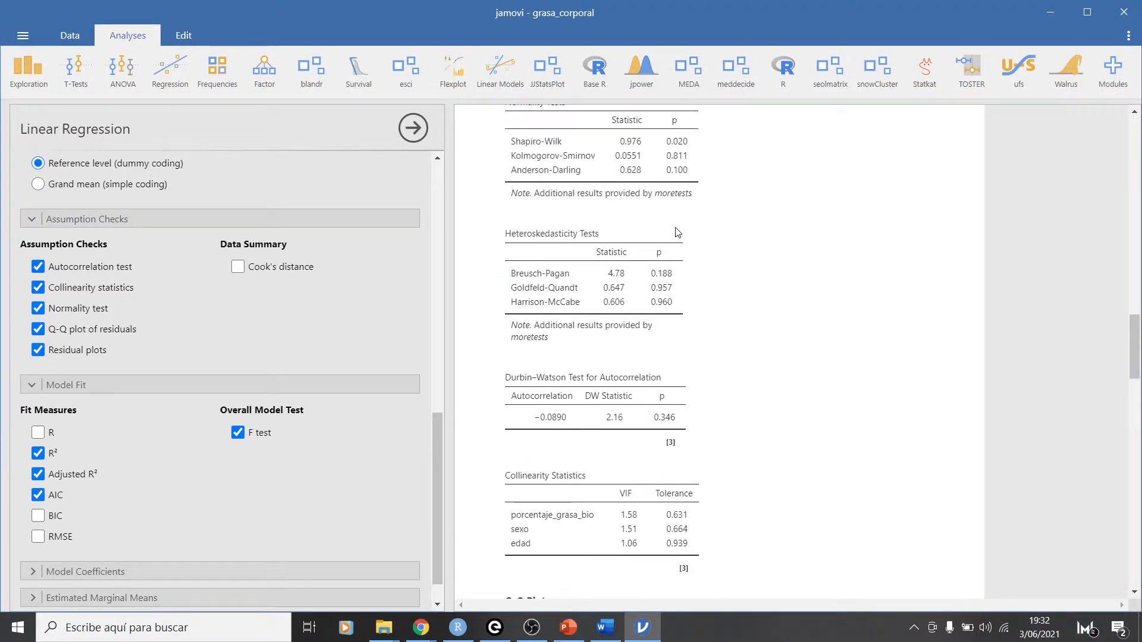
scroll(604, 234, "up", 4)
left_click(640, 244)
left_click(623, 293)
scroll(682, 372, "down", 4)
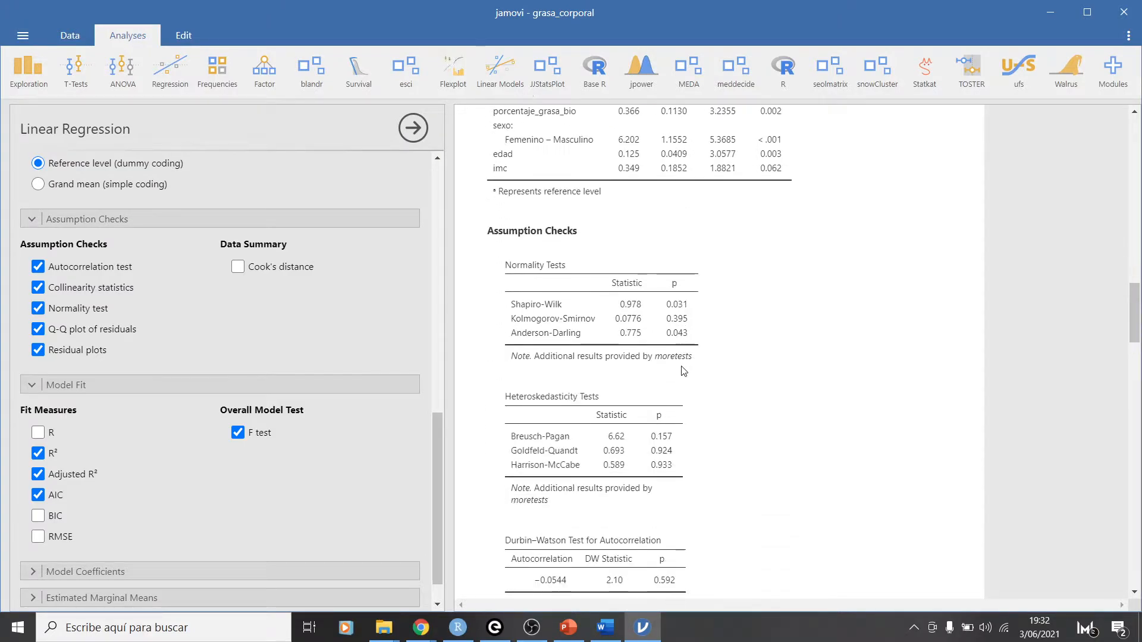
scroll(684, 371, "down", 5)
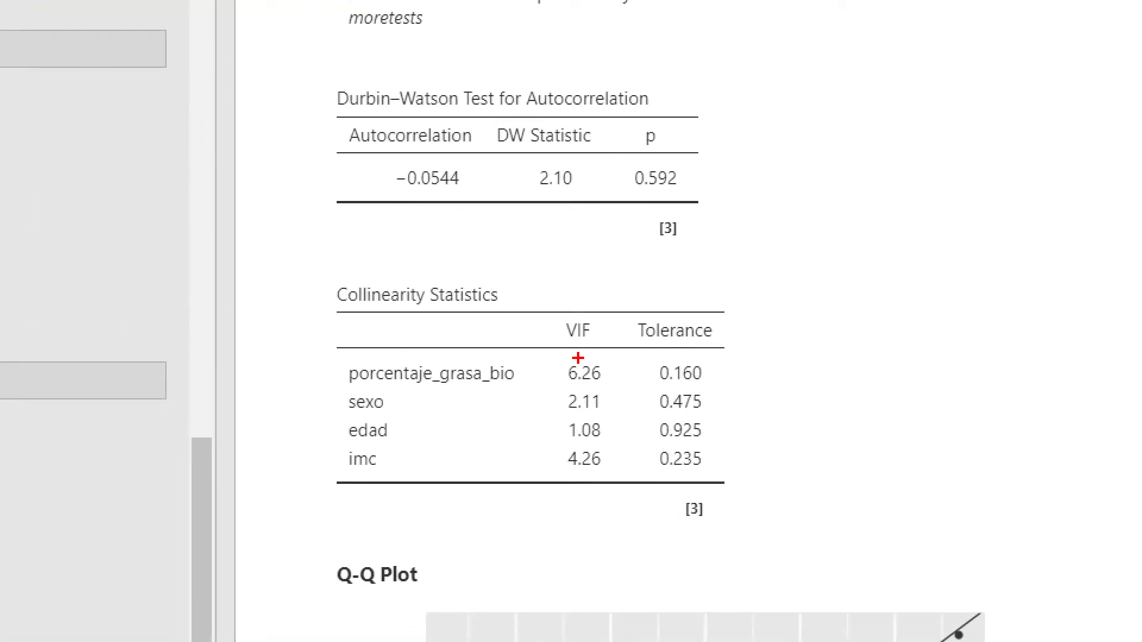
left_click_drag(581, 349, 553, 373)
mouse_move(327, 388)
left_mouse_down()
mouse_move(484, 396)
mouse_move(527, 370)
mouse_move(306, 341)
mouse_move(314, 410)
left_mouse_up()
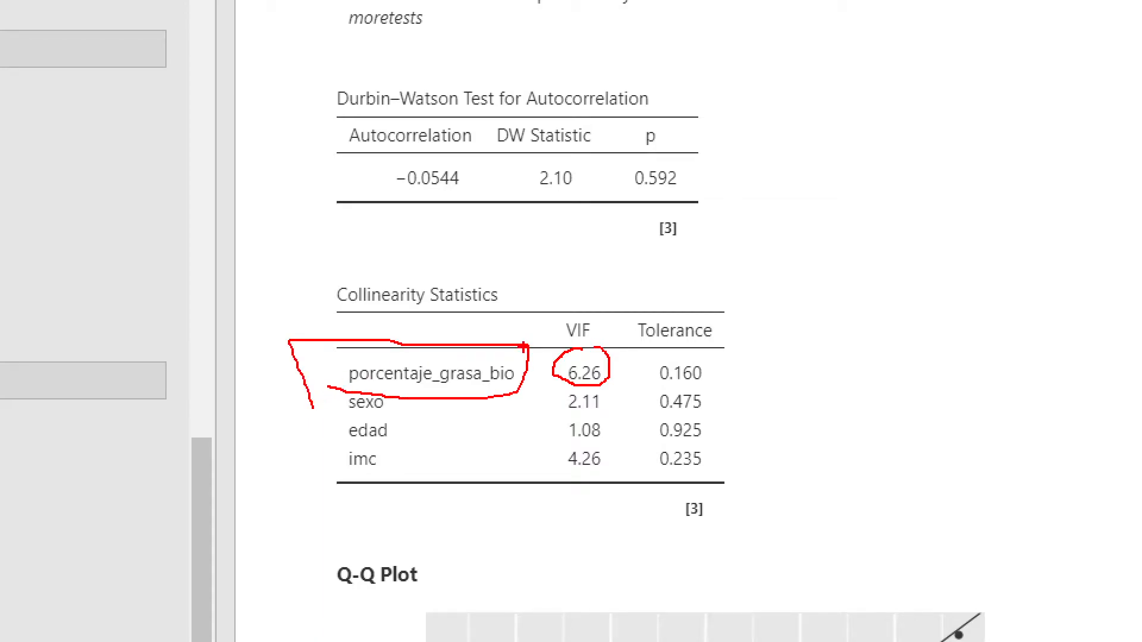
mouse_move(784, 339)
left_mouse_down()
mouse_move(779, 373)
mouse_move(862, 316)
left_mouse_up()
left_click_drag(796, 289, 867, 403)
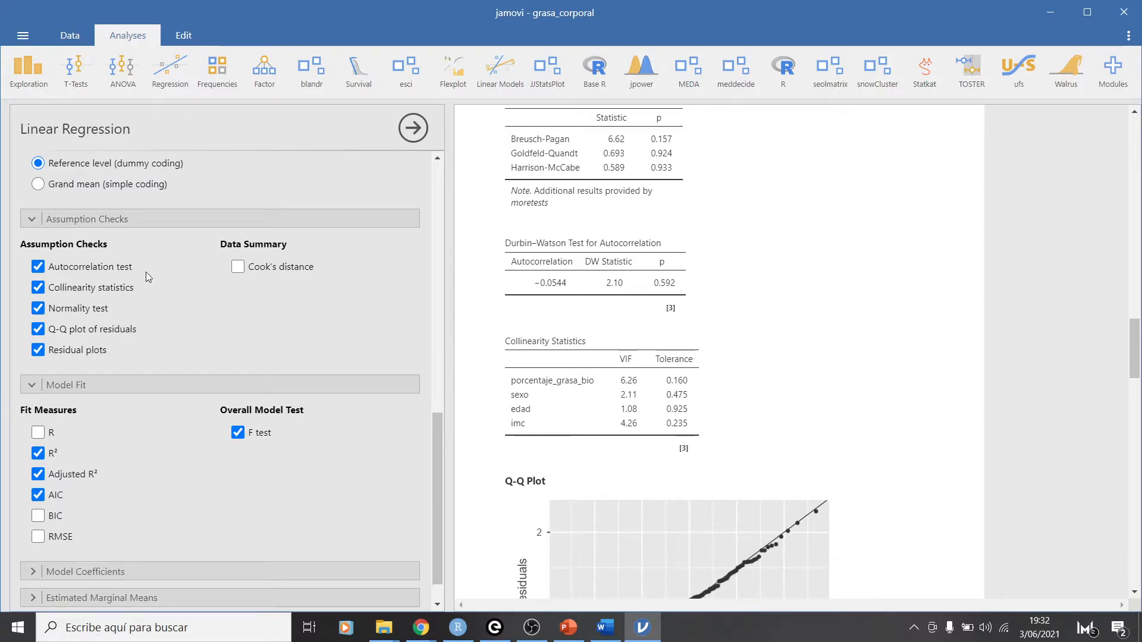
- Create a scatterplot with porcentaje_grasa_bio on the X-axis and imc on the Y-axis
scroll(134, 269, "up", 5)
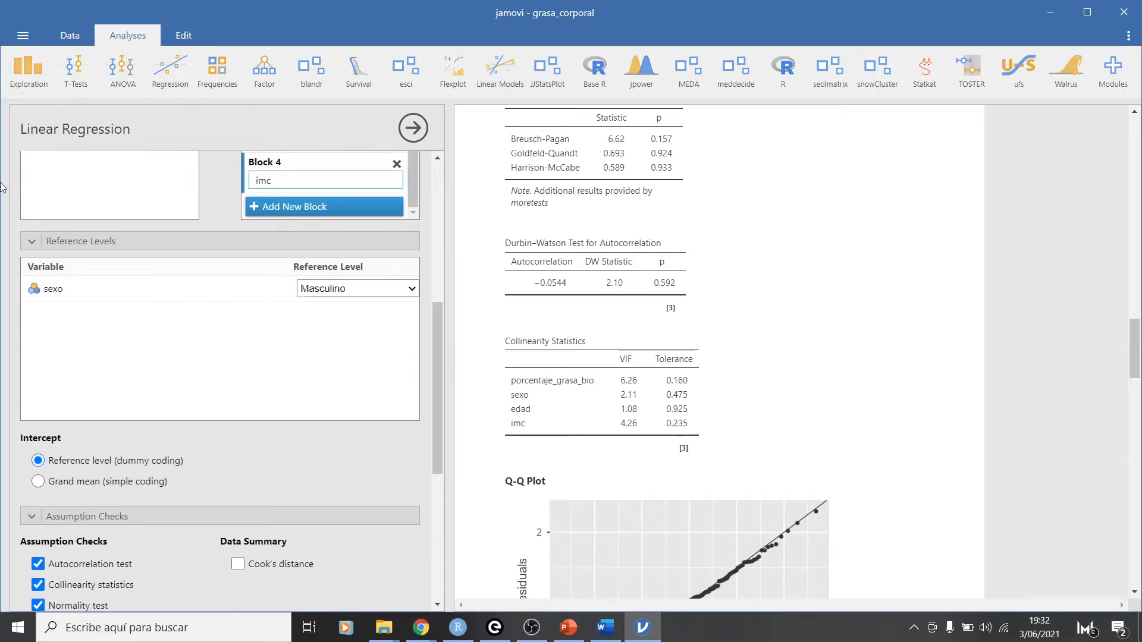
left_click(26, 72)
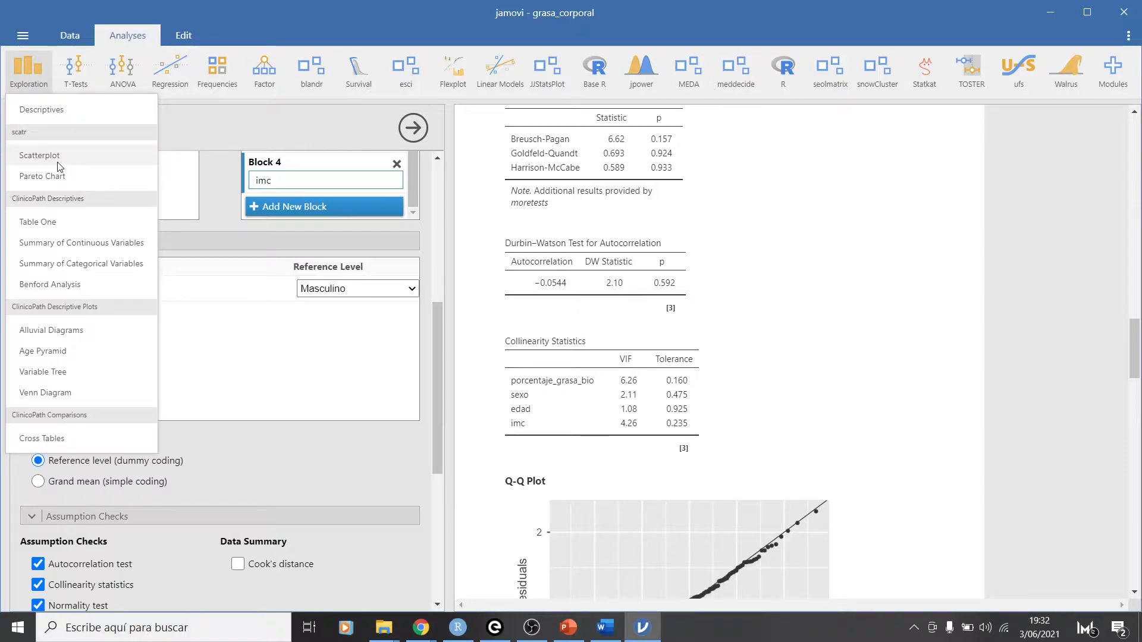
left_click(36, 155)
left_click(189, 193)
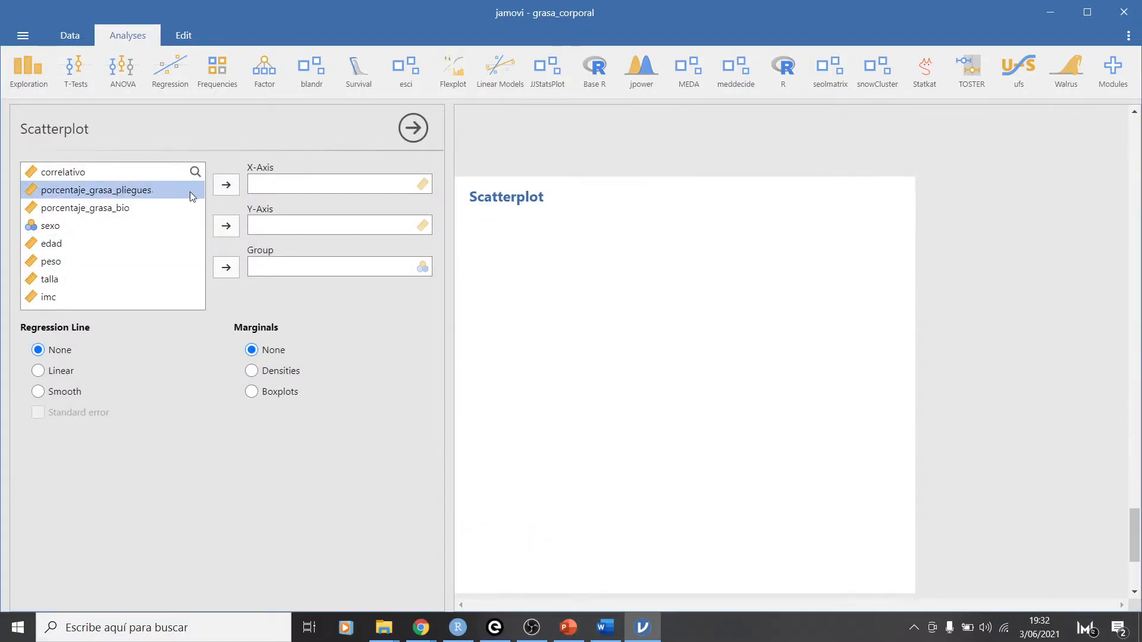
left_click(106, 212)
left_click(225, 185)
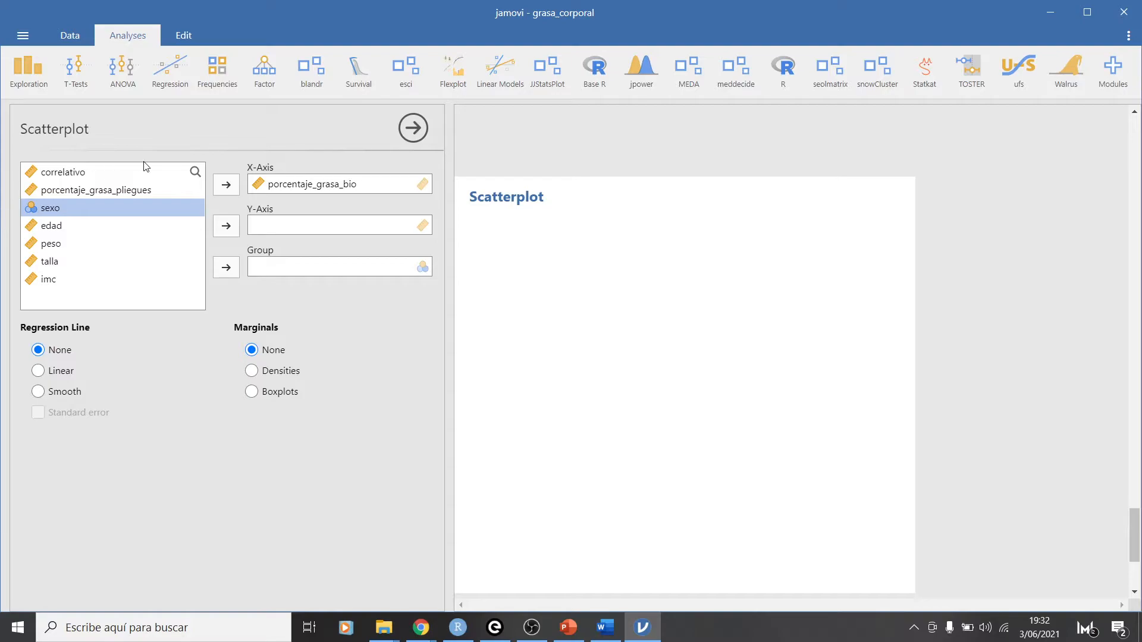
left_click(51, 281)
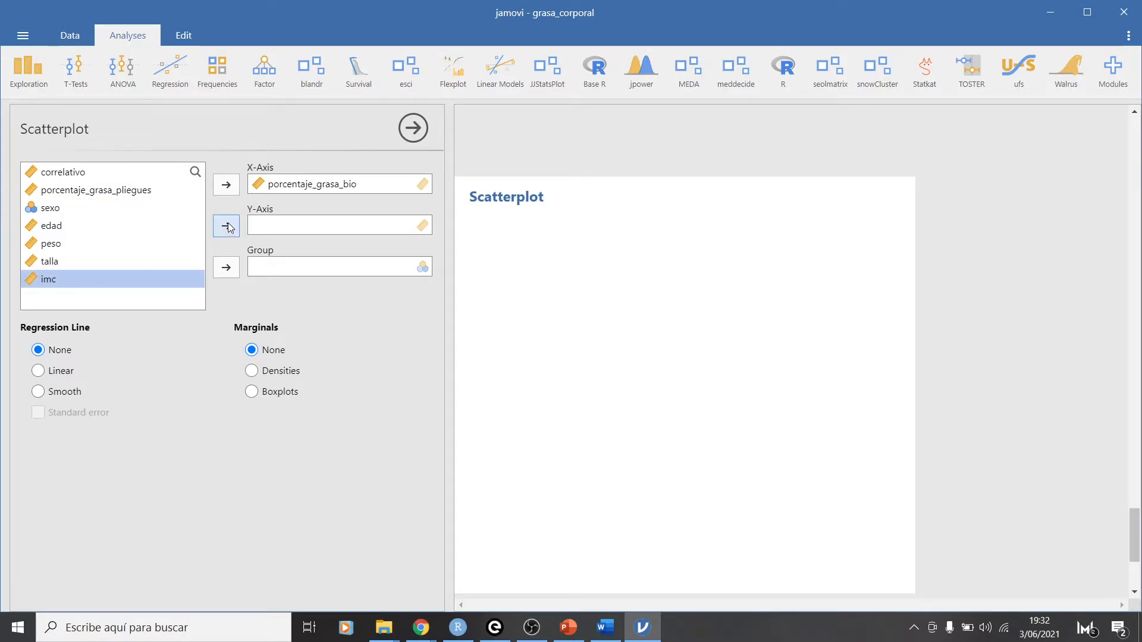
left_click(226, 227)
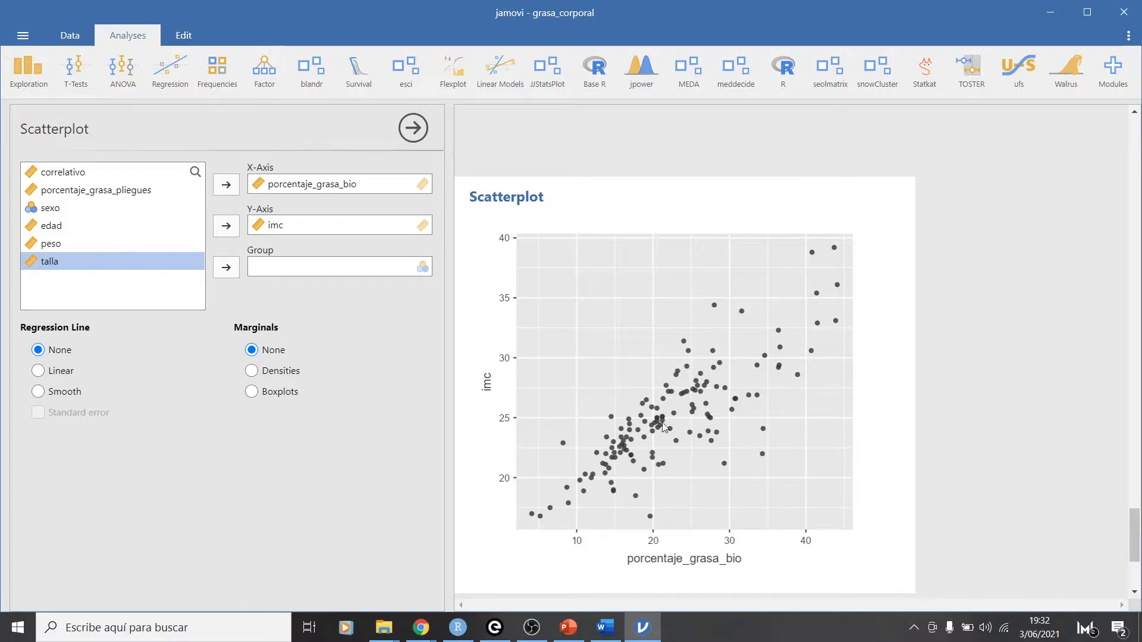
- Remove imc from the Y-axis of the scatterplot
left_click(272, 230)
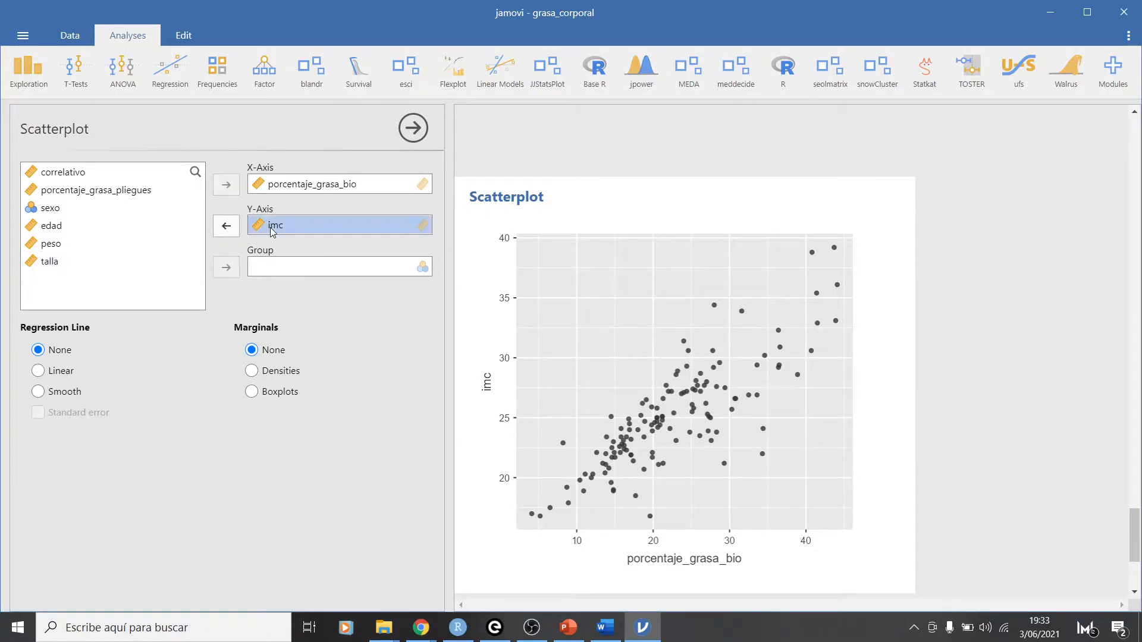
left_click(226, 225)
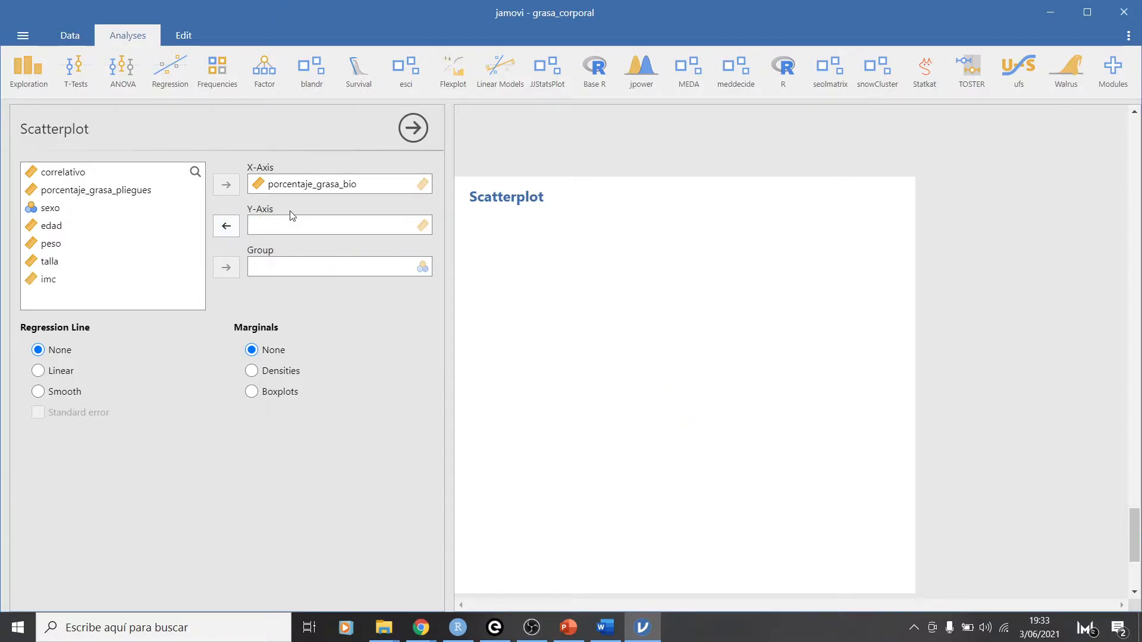
left_click(345, 190)
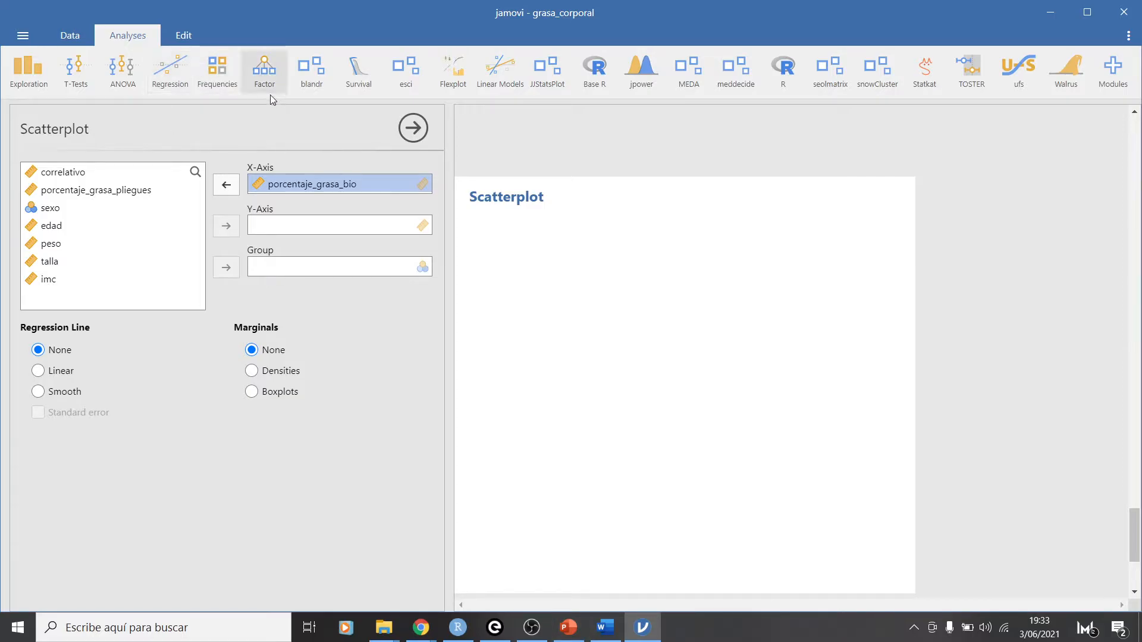
- Return to the Linear Regression results and review the Model Fit Measures and Model Comparisons tables
scroll(752, 334, "up", 5)
scroll(786, 323, "up", 15)
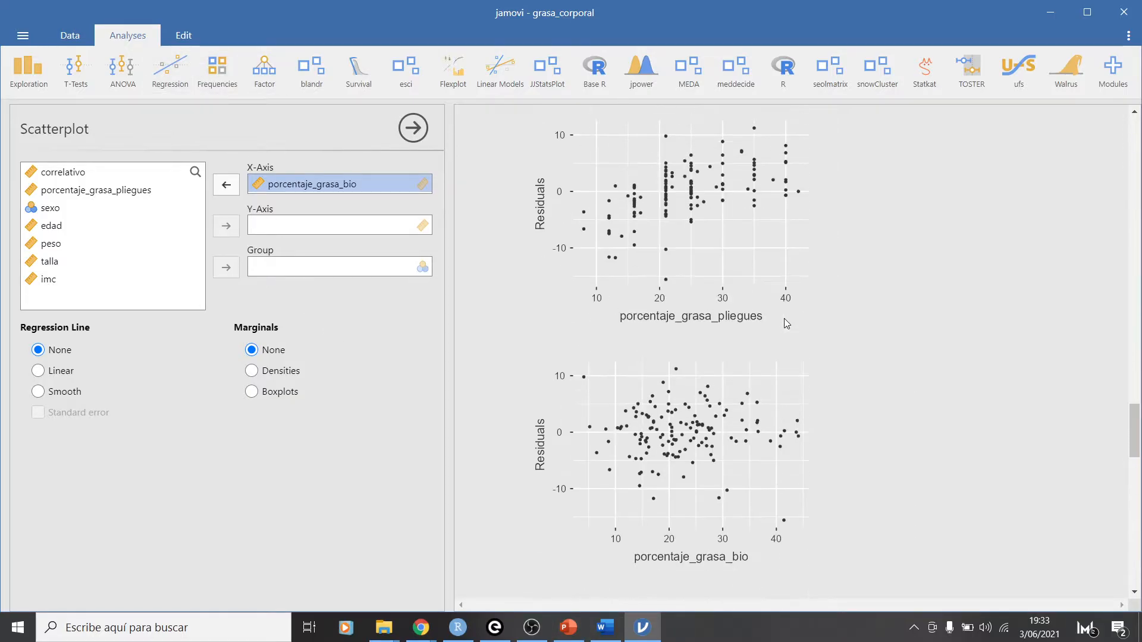
scroll(785, 322, "up", 10)
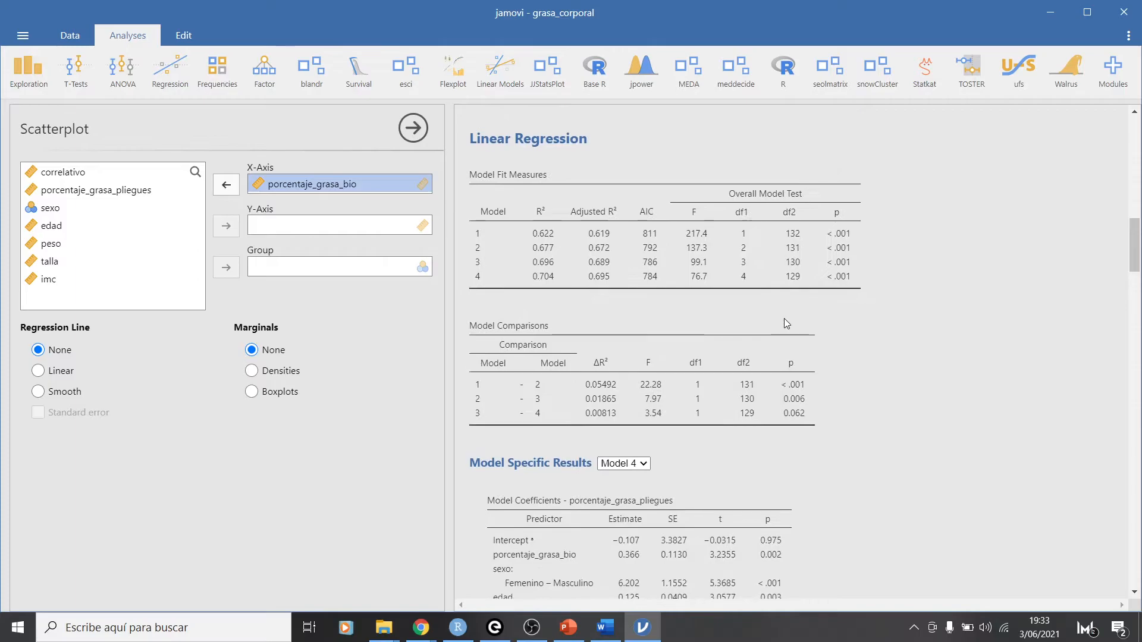
scroll(784, 319, "down", 7)
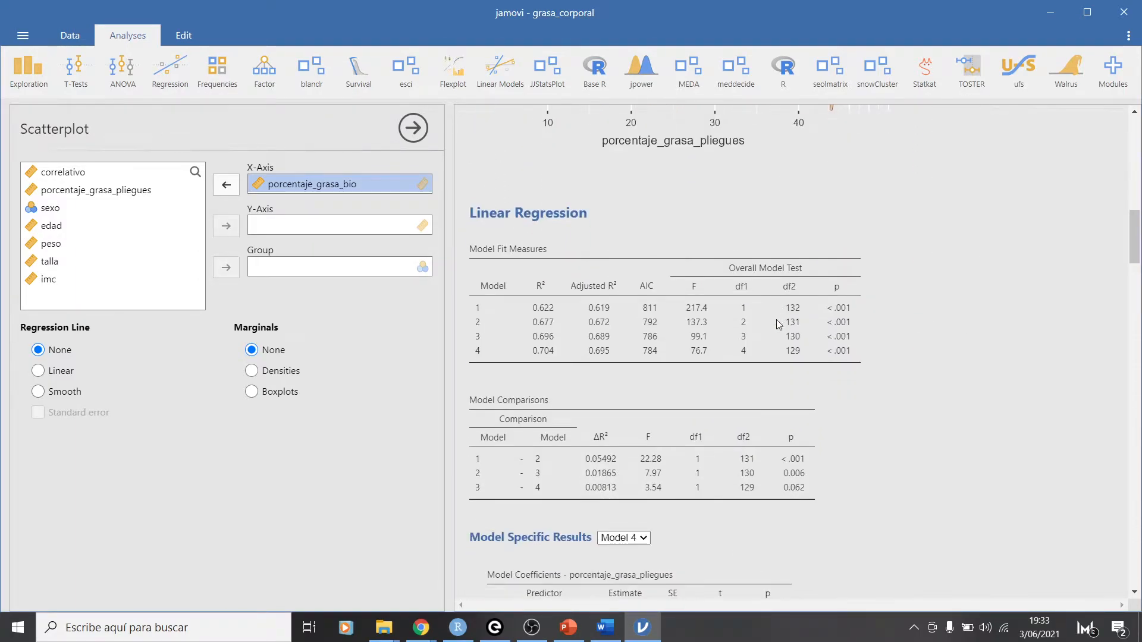
- Switch the Model Specific Results to Model 3 and review its coefficients and normality tests
left_click(701, 319)
left_click(623, 315)
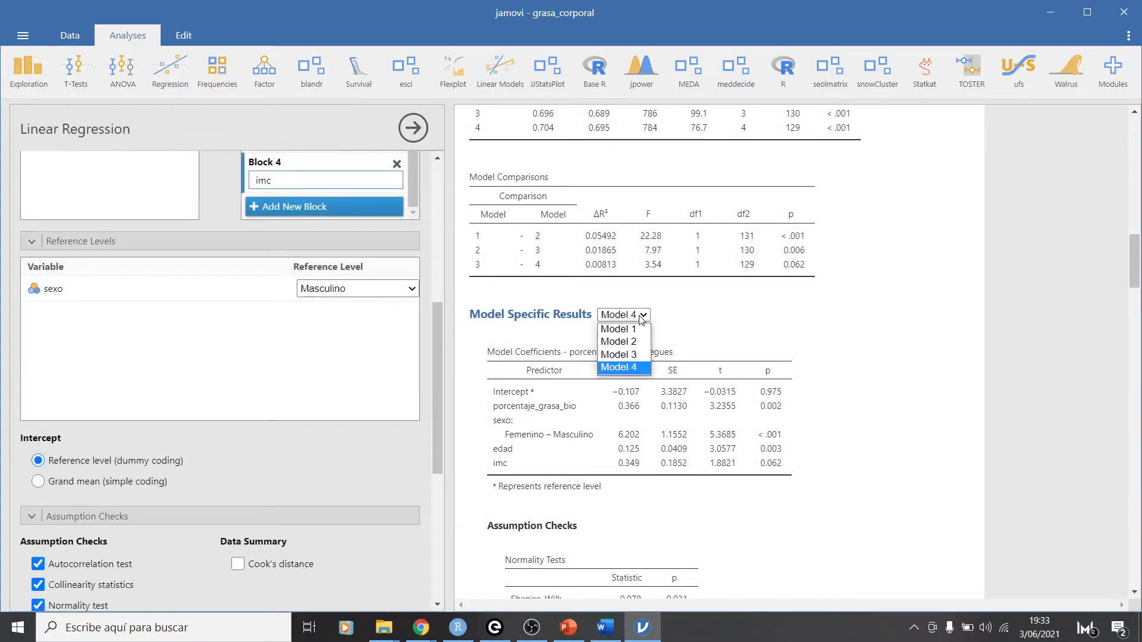
left_click(632, 355)
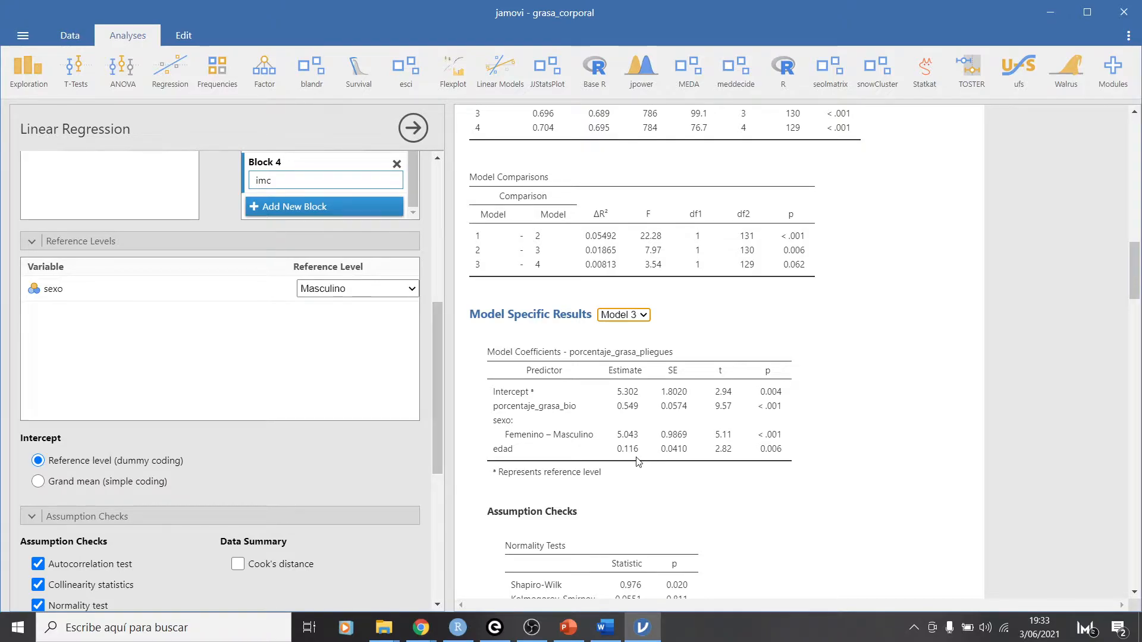
scroll(714, 417, "down", 1)
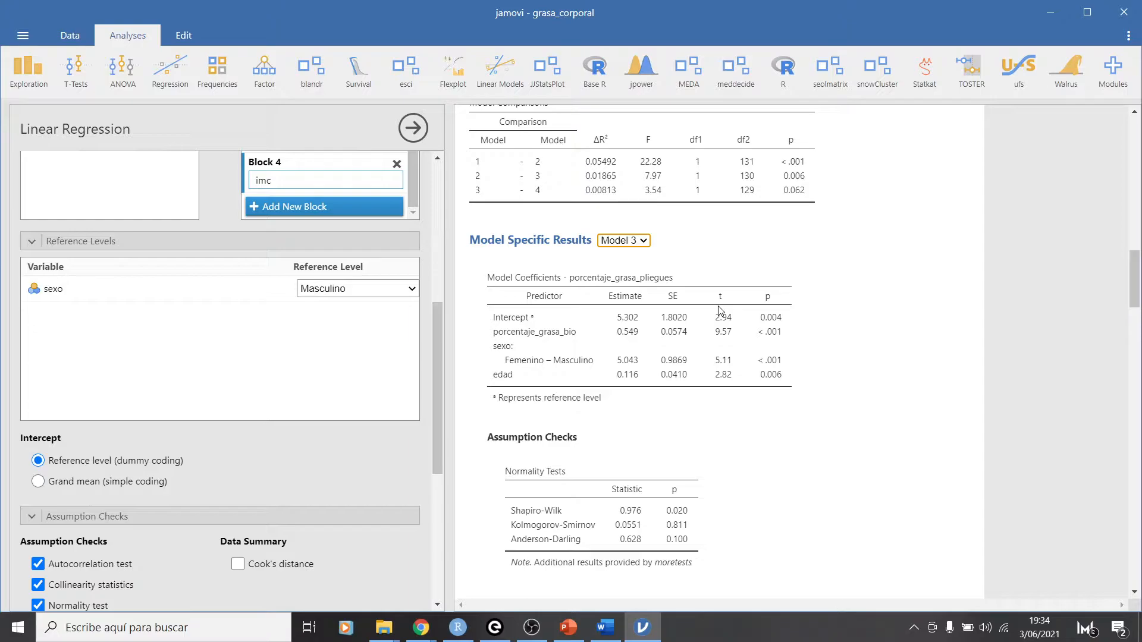
- Open a General Linear Model from the GAMLj linear models and examine its Model and Post Hoc Tests options
left_click(489, 64)
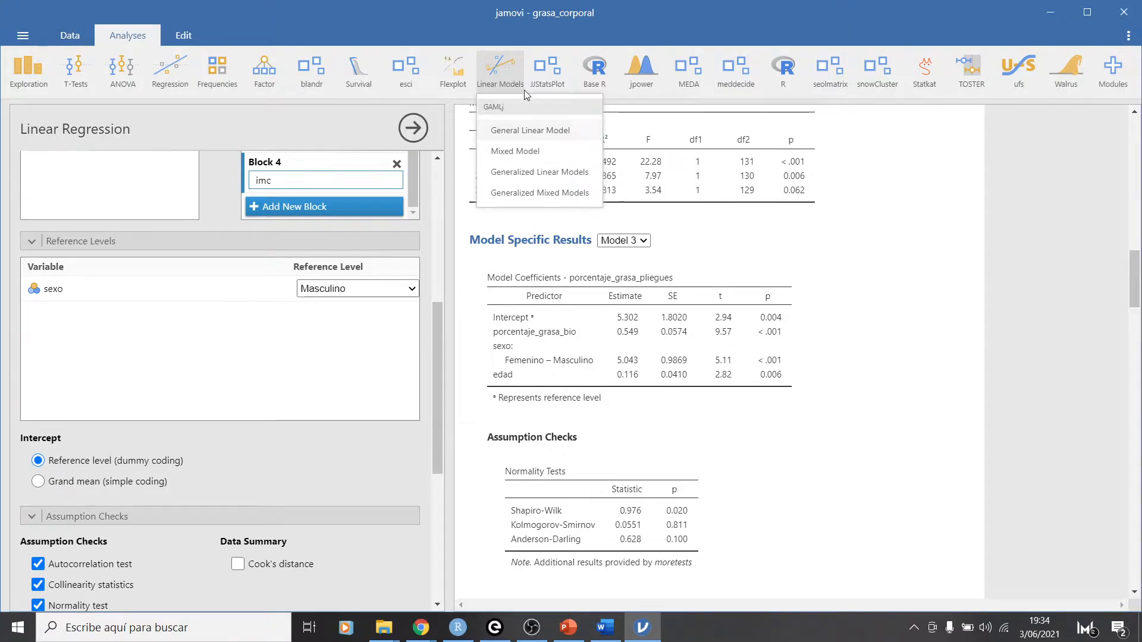
left_click(553, 130)
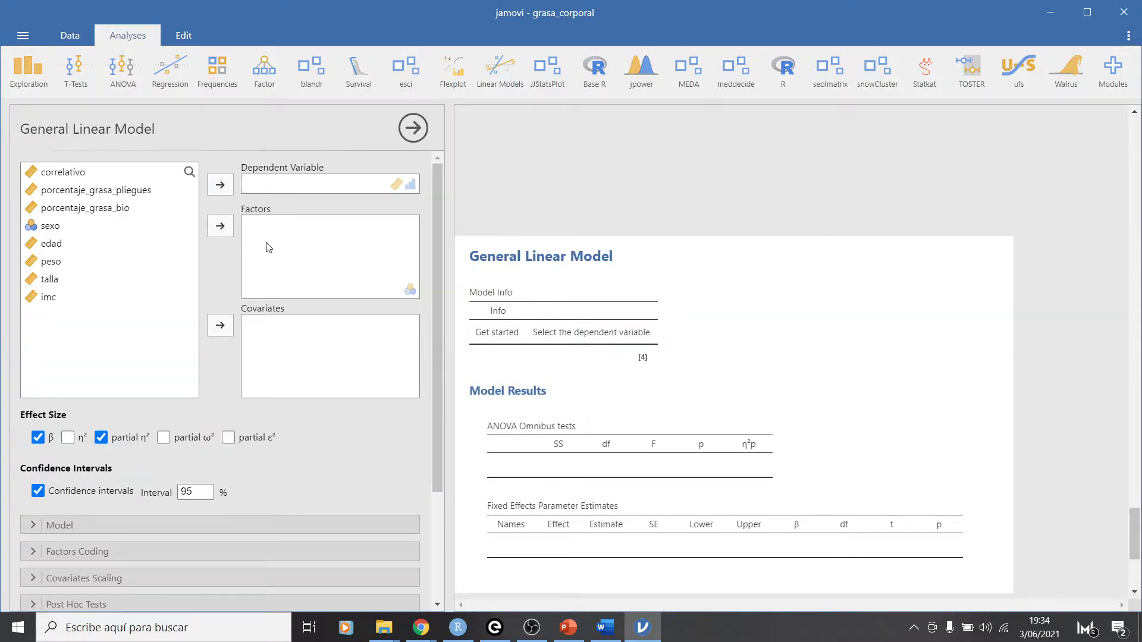
scroll(286, 370, "down", 3)
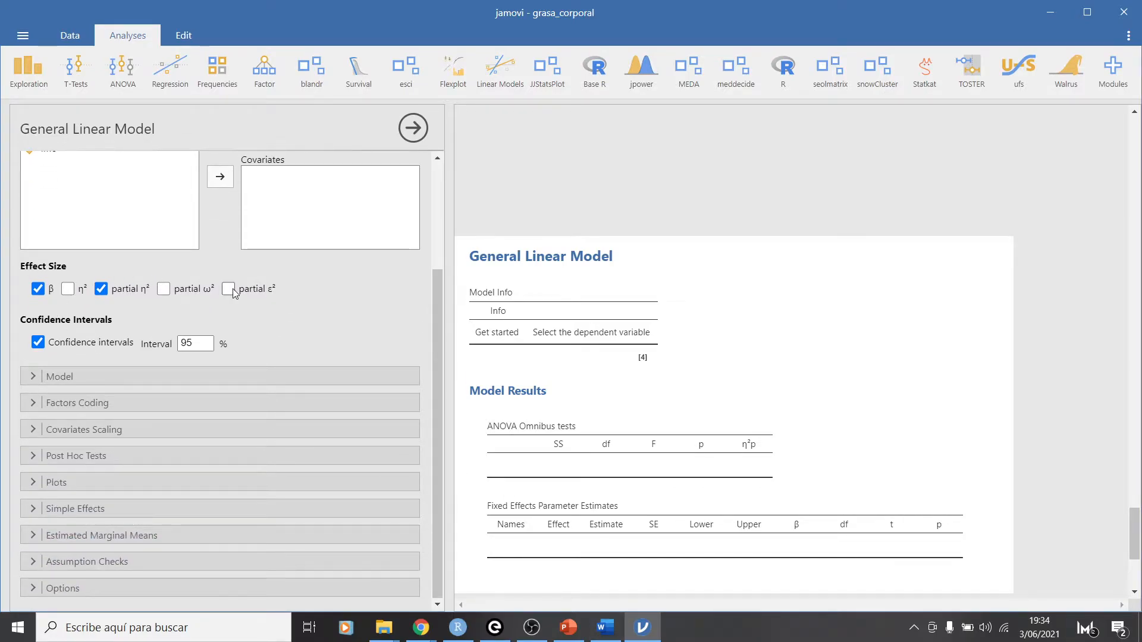
left_click(31, 377)
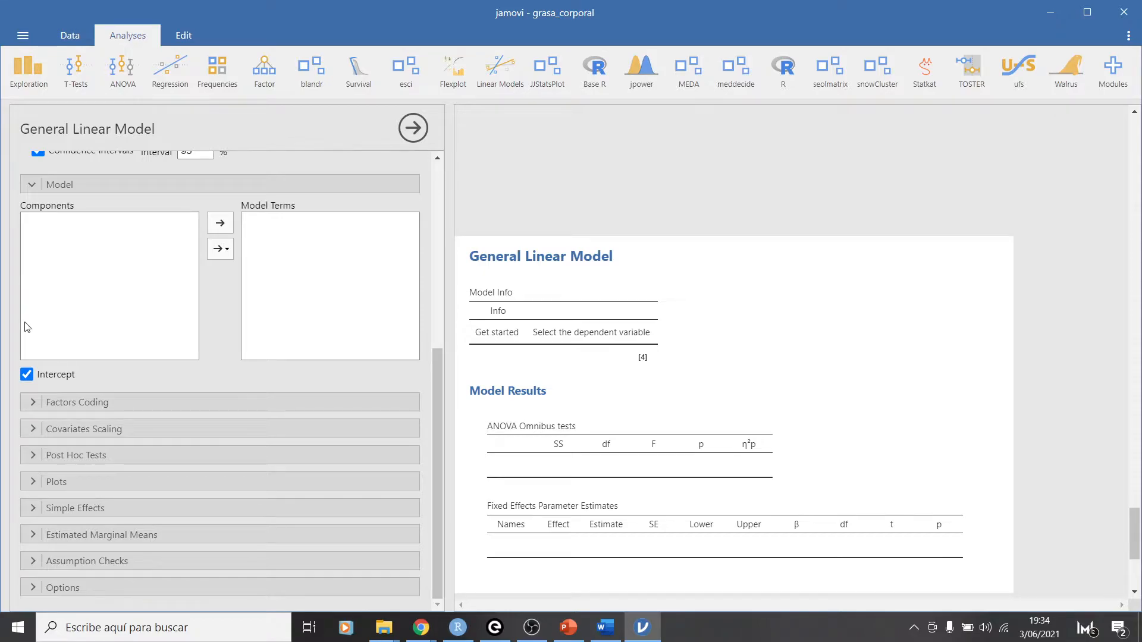
left_click(36, 462)
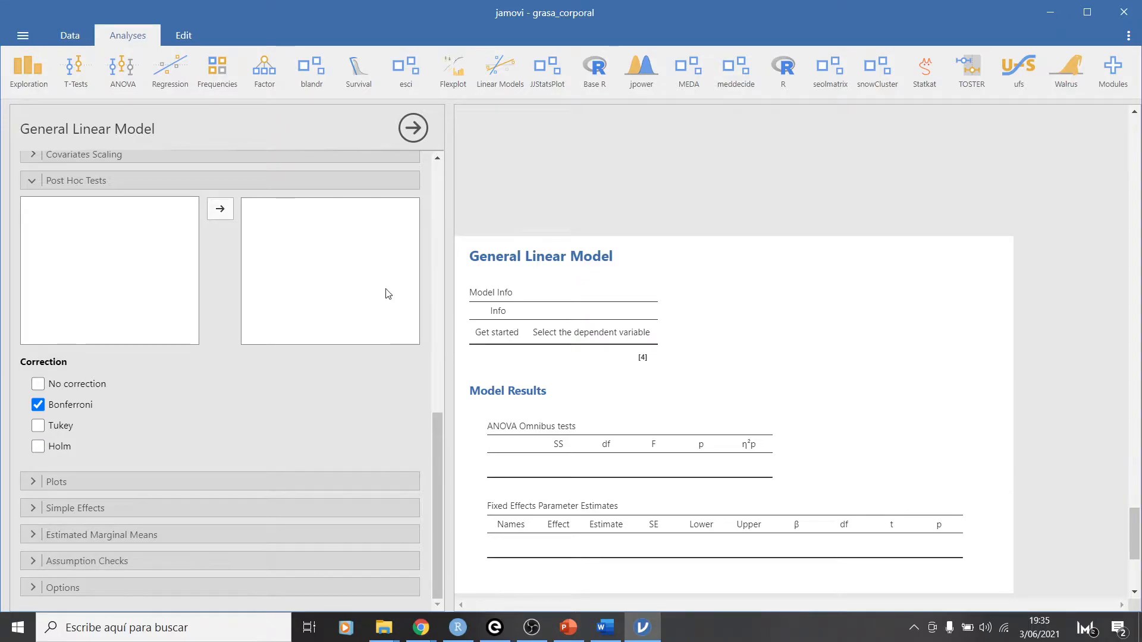
scroll(383, 294, "up", 5)
scroll(384, 294, "up", 5)
- Open the Flexplot General Linear Model and examine the fitted line choices for scatterplots
left_click(453, 70)
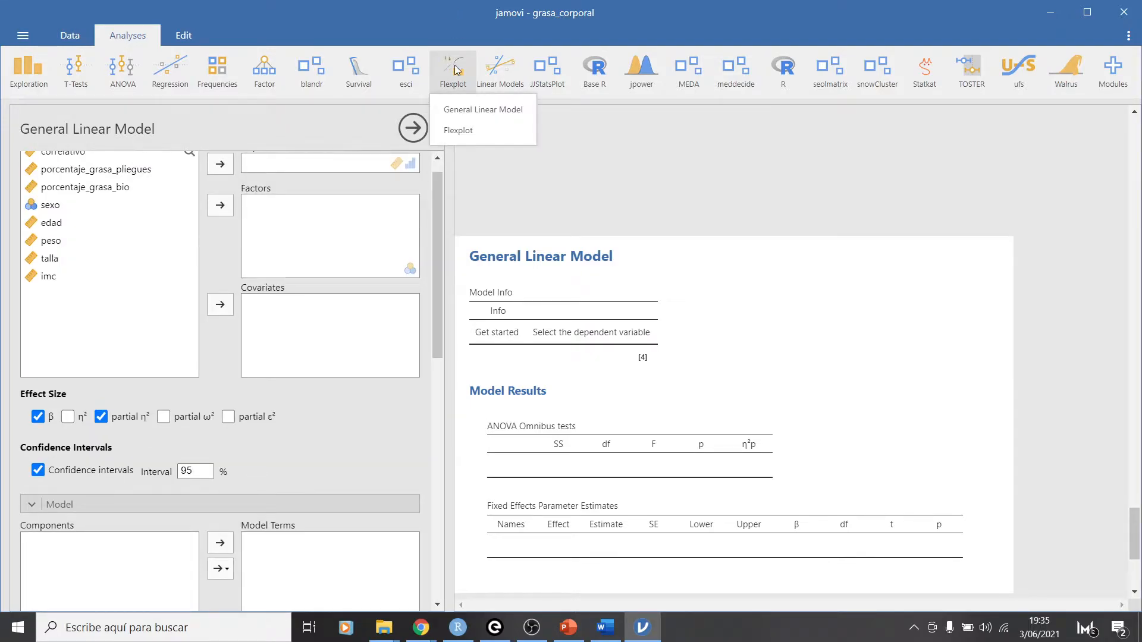
left_click(465, 109)
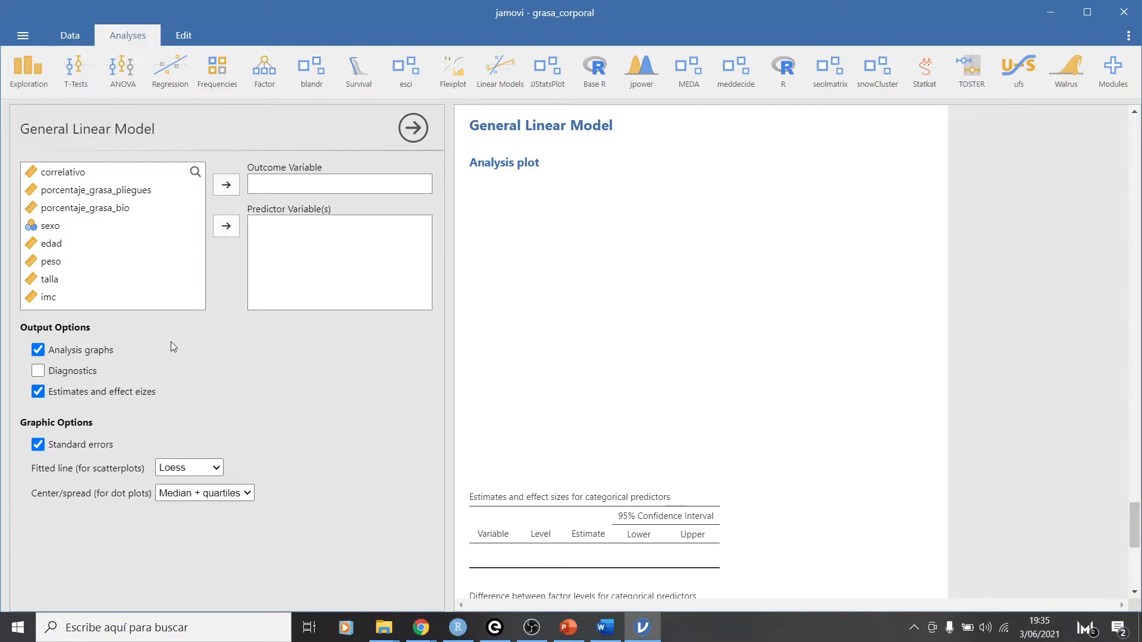
left_click(201, 469)
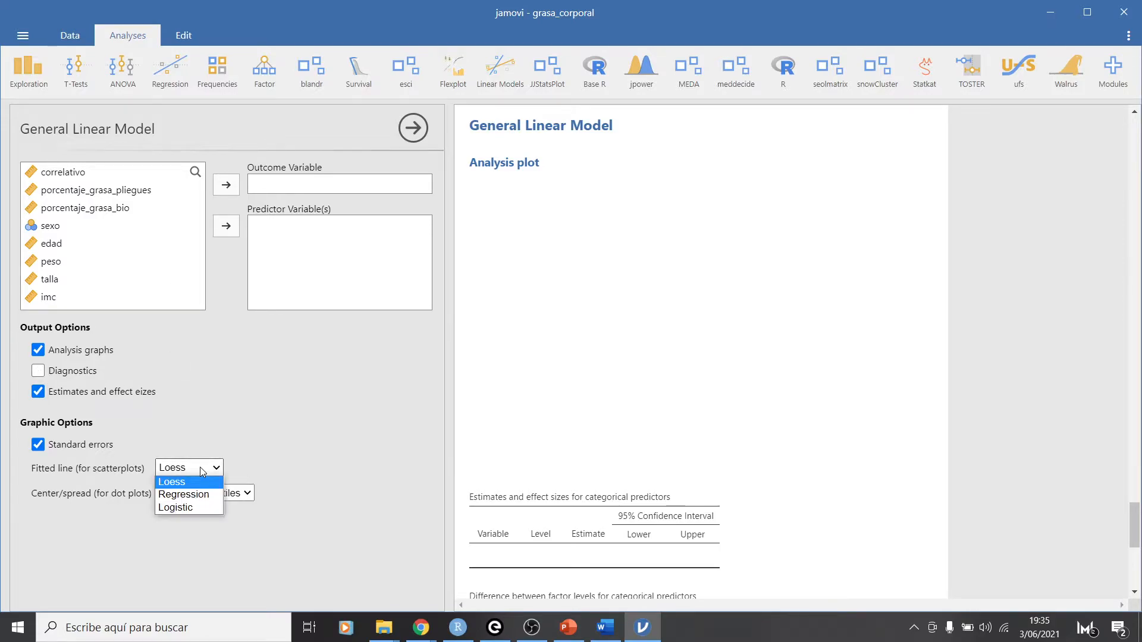
left_click(200, 466)
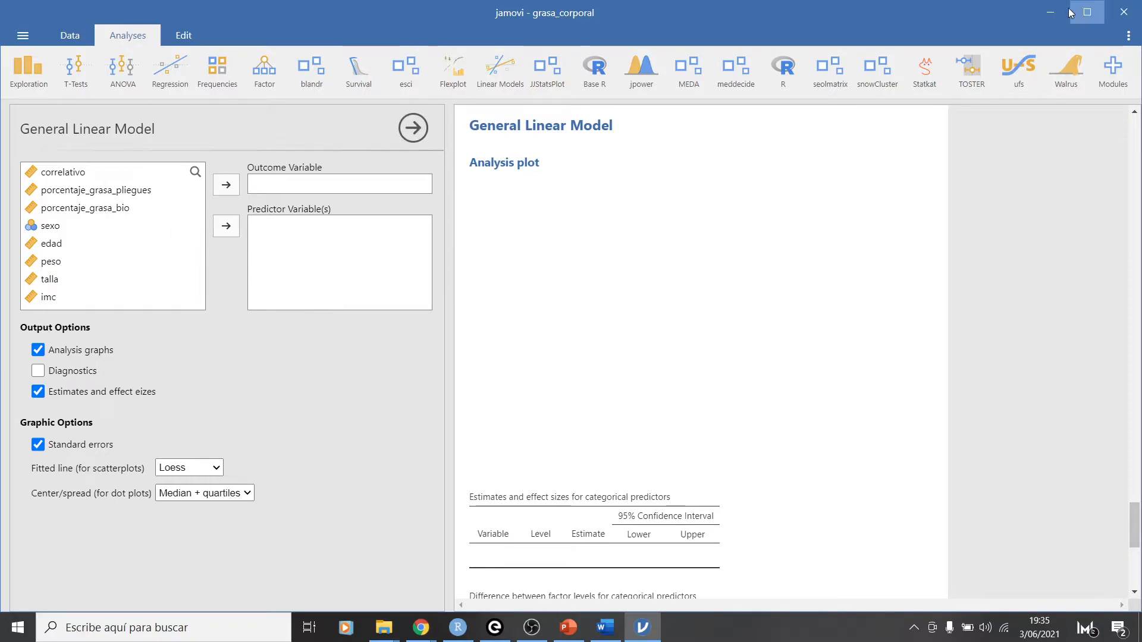
- Close the grasa_corporal dataset without saving and open lactancia_materna from the dataframes_jamovi folder in a maximized window
left_click(1128, 15)
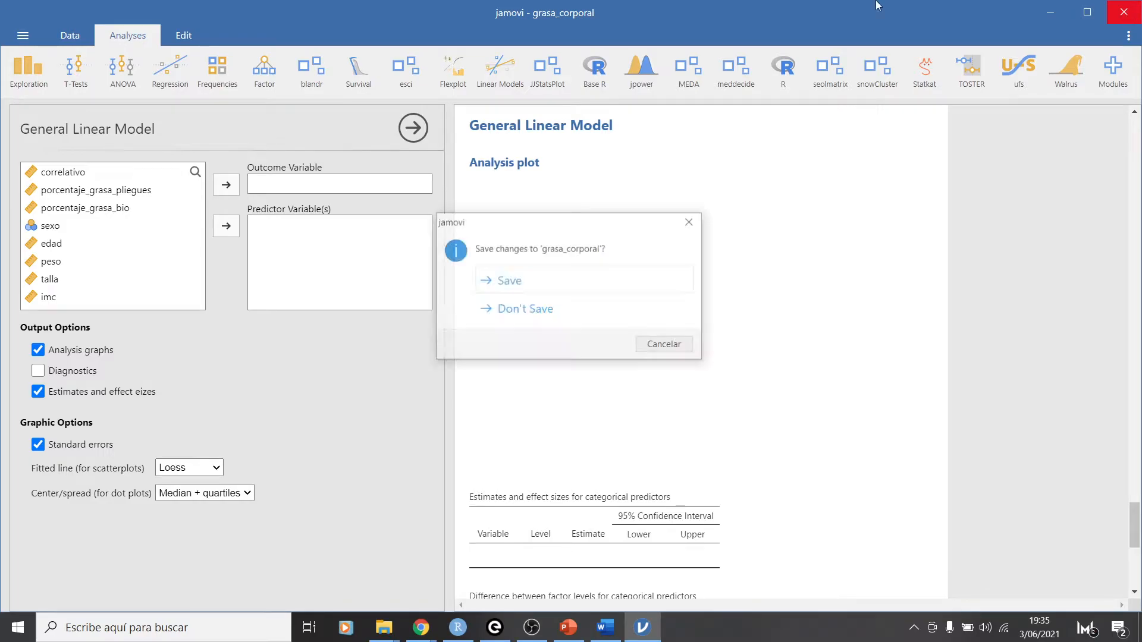
left_click(510, 309)
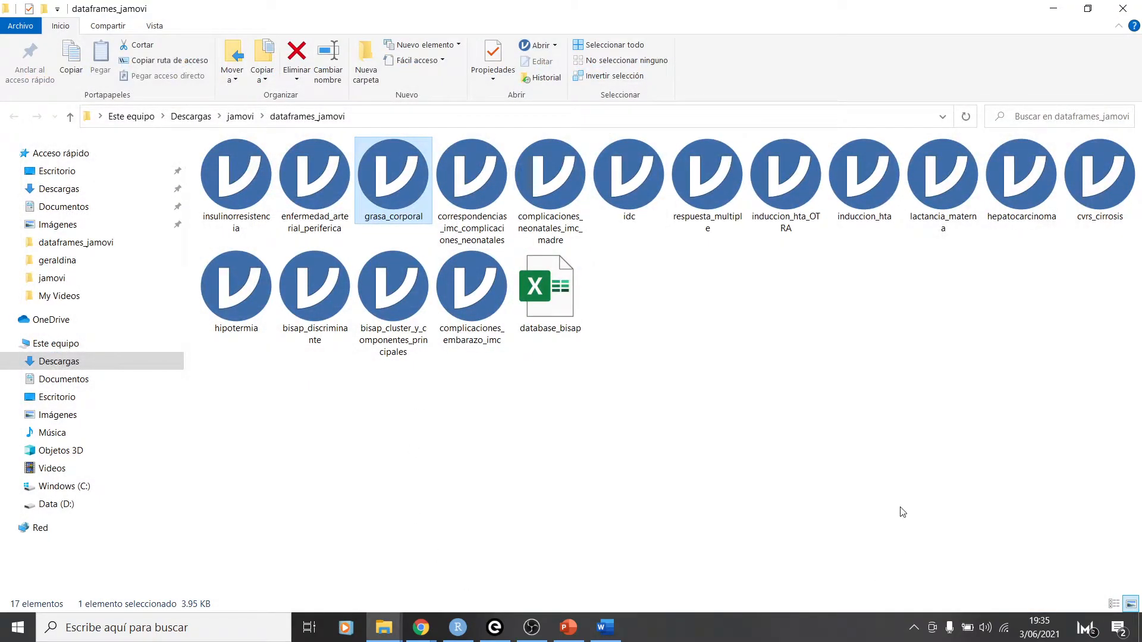
left_click(902, 512)
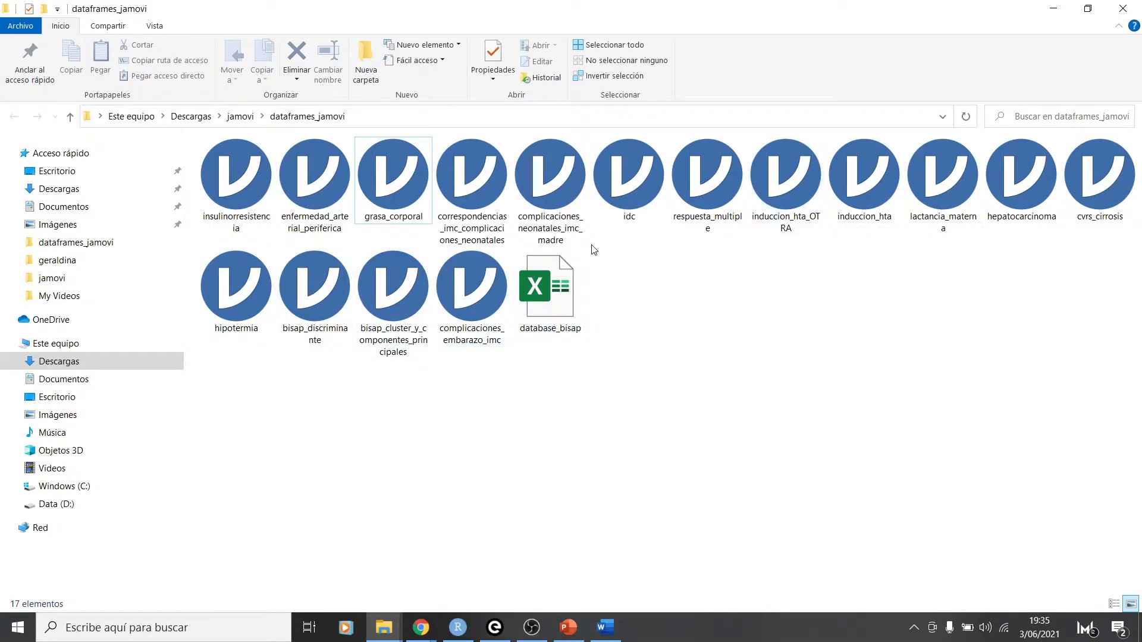
left_click(560, 191)
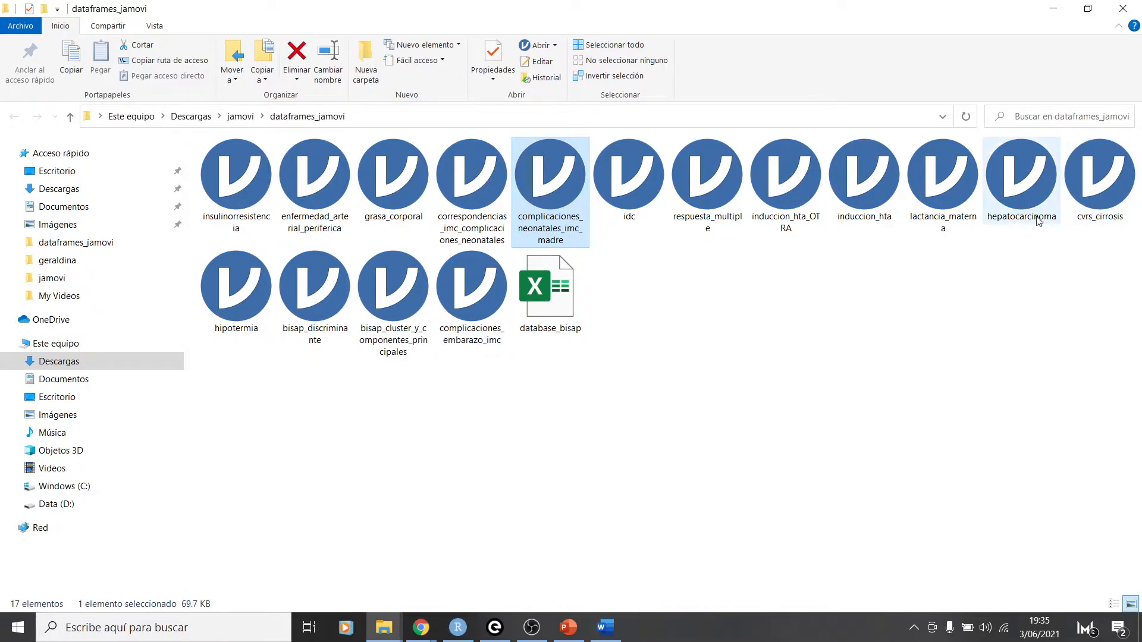
left_click(947, 187)
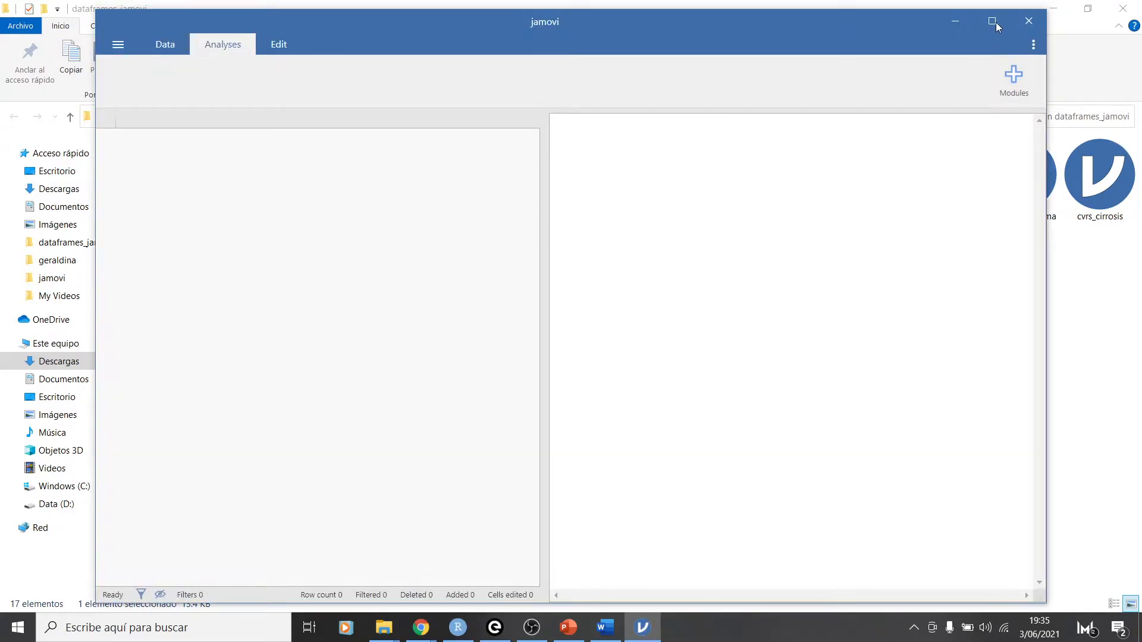
left_click(994, 21)
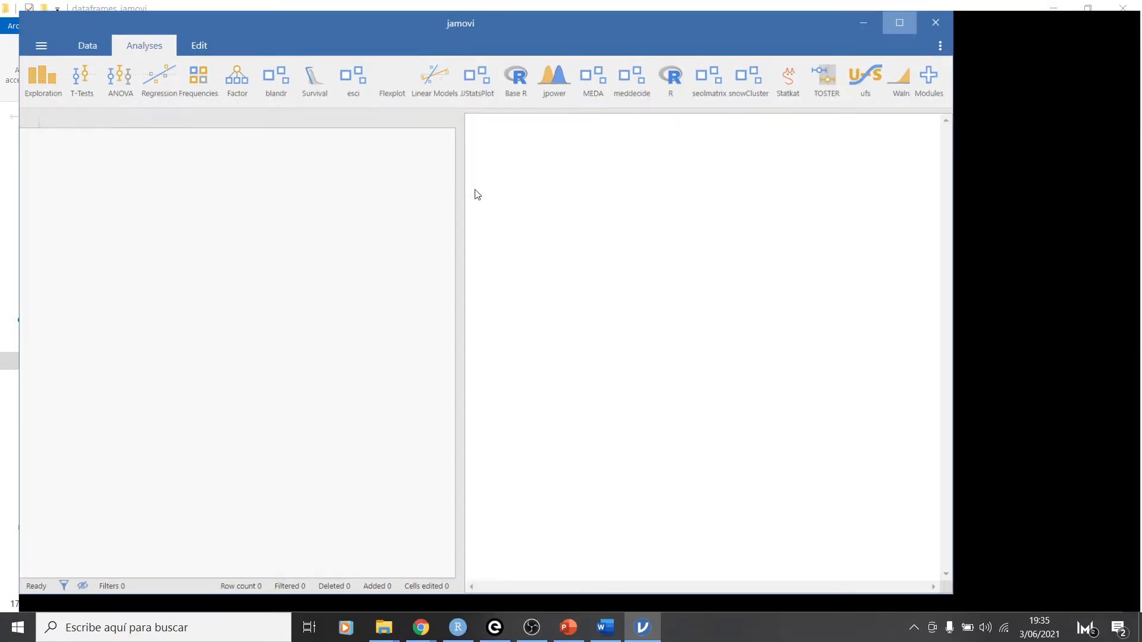
- Run Descriptives on the desnutricion_severa variable with a frequency table
left_click_drag(56, 590, 201, 577)
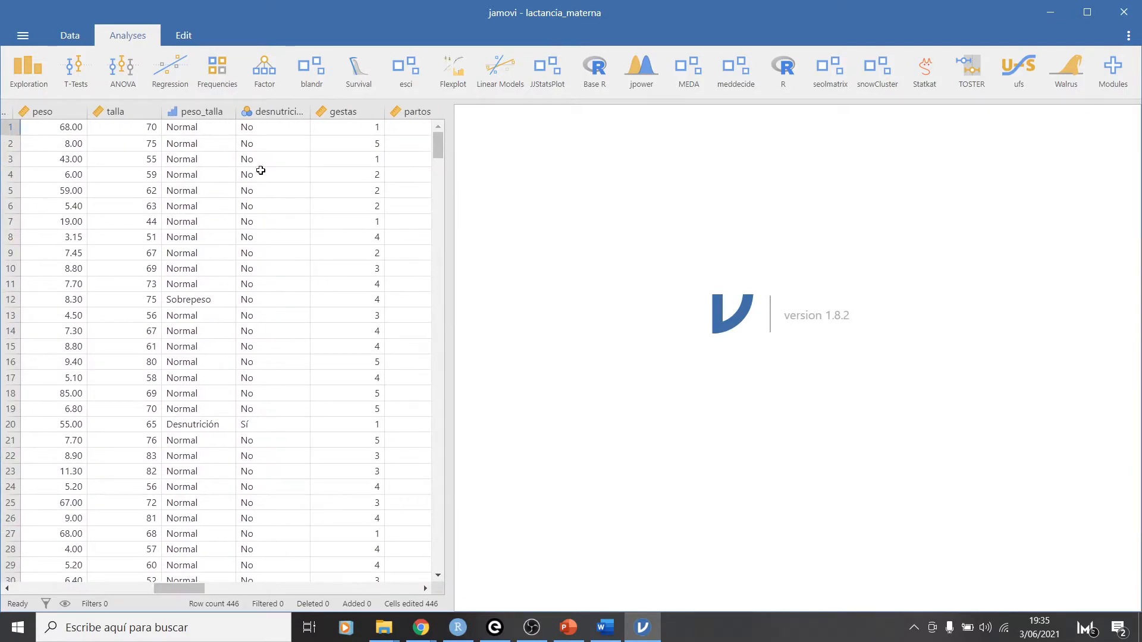
left_click(274, 111)
left_click(21, 64)
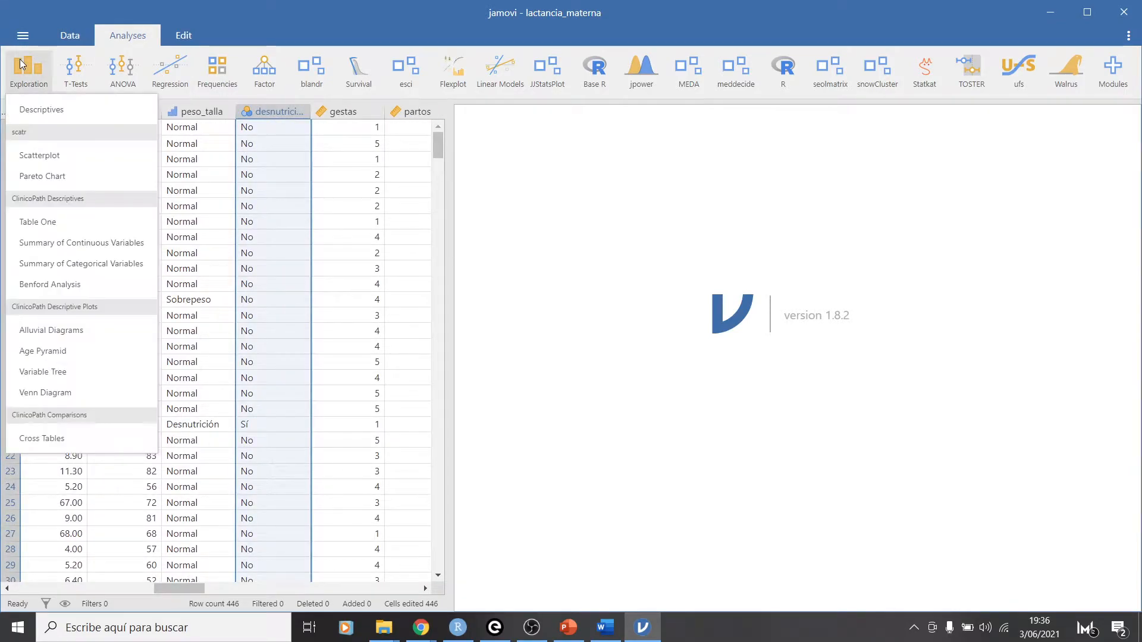
left_click(36, 108)
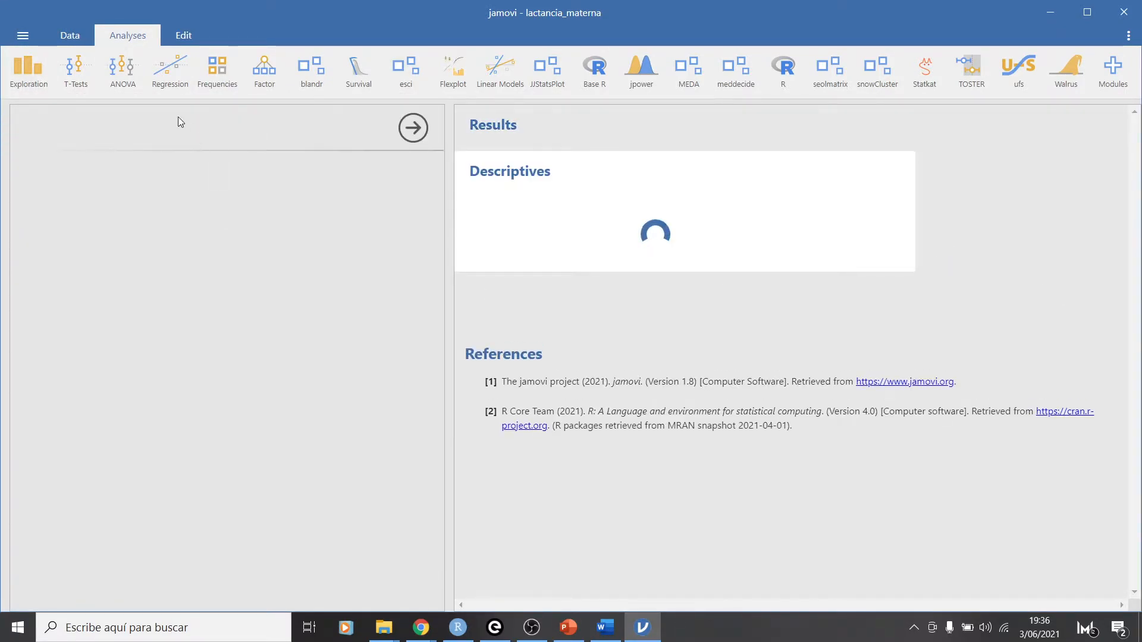
scroll(90, 255, "down", 4)
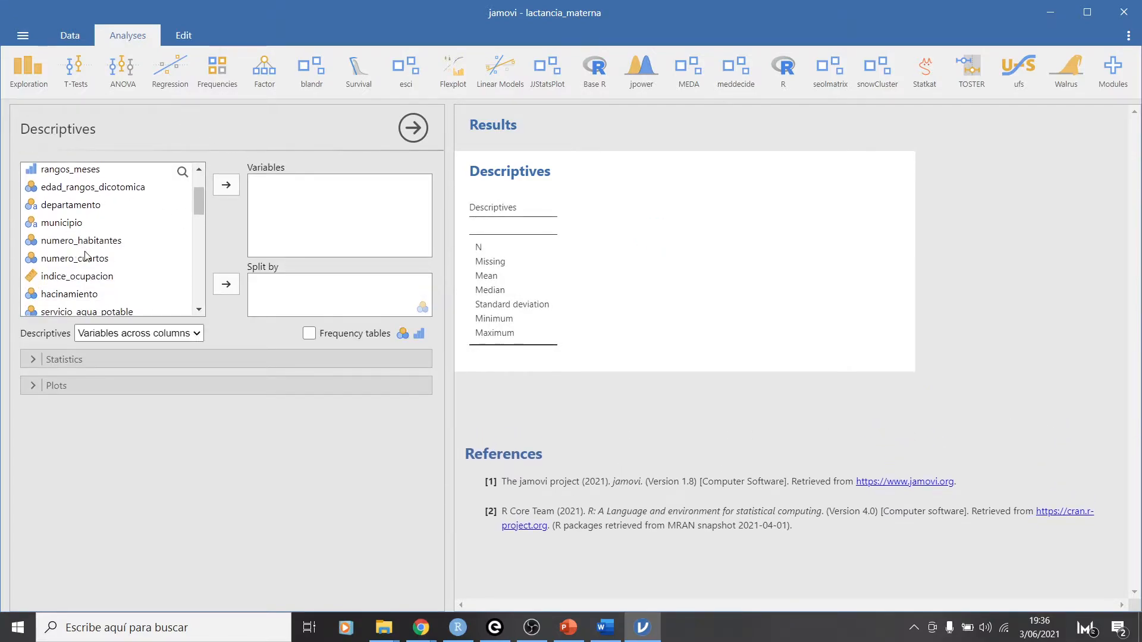
left_click(90, 289)
left_click(226, 185)
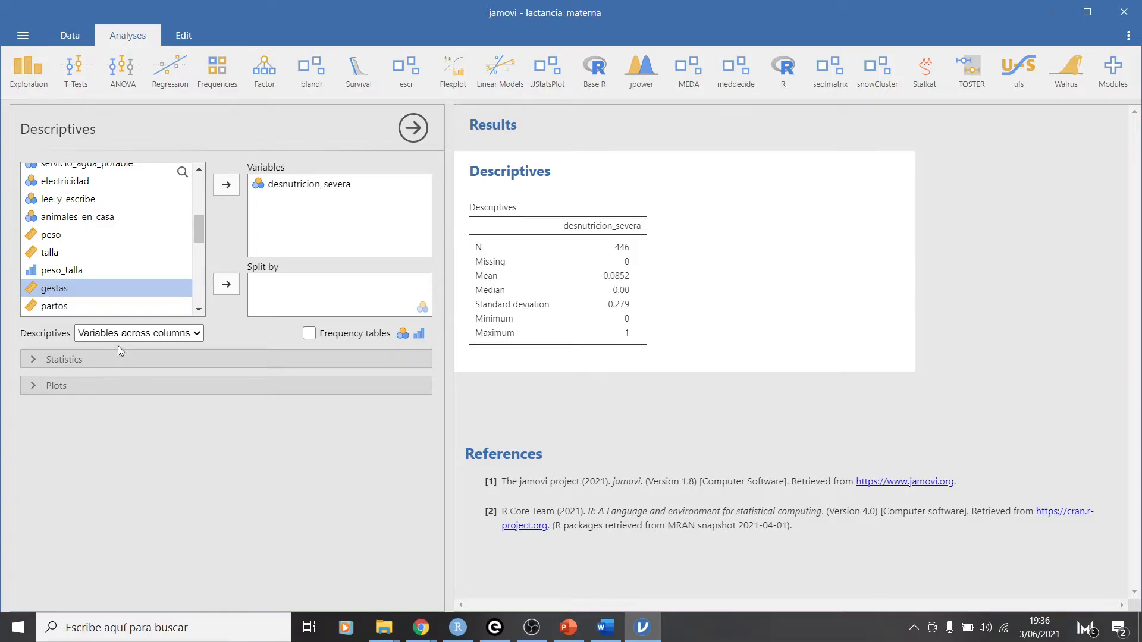
left_click(309, 333)
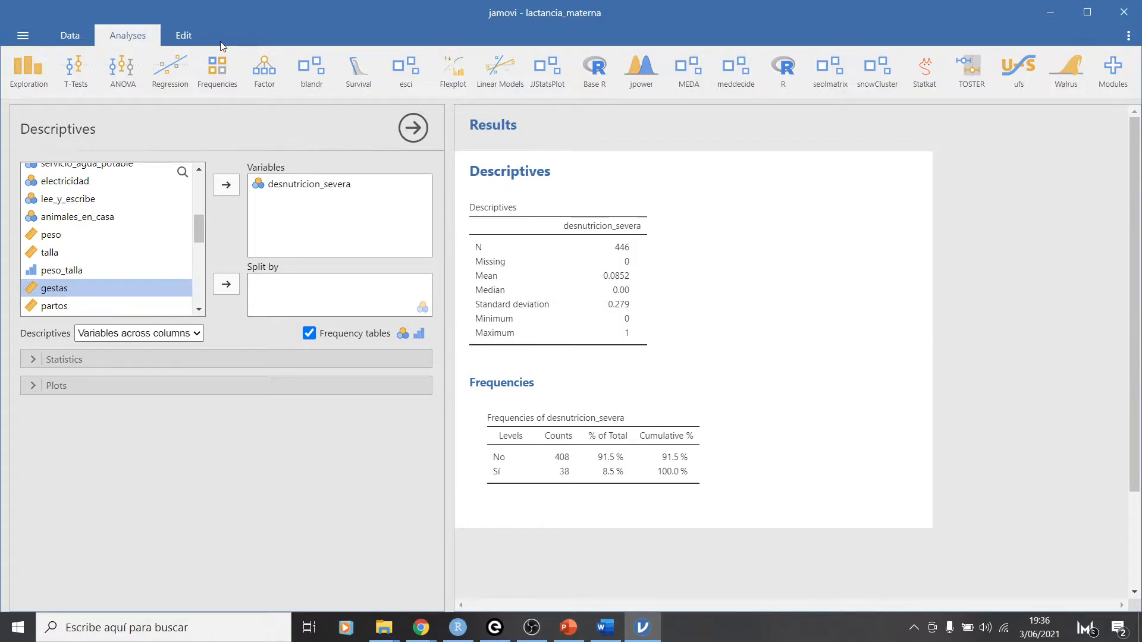
- Create a binomial logistic regression with desnutricion_severa as the dependent variable
left_click(177, 73)
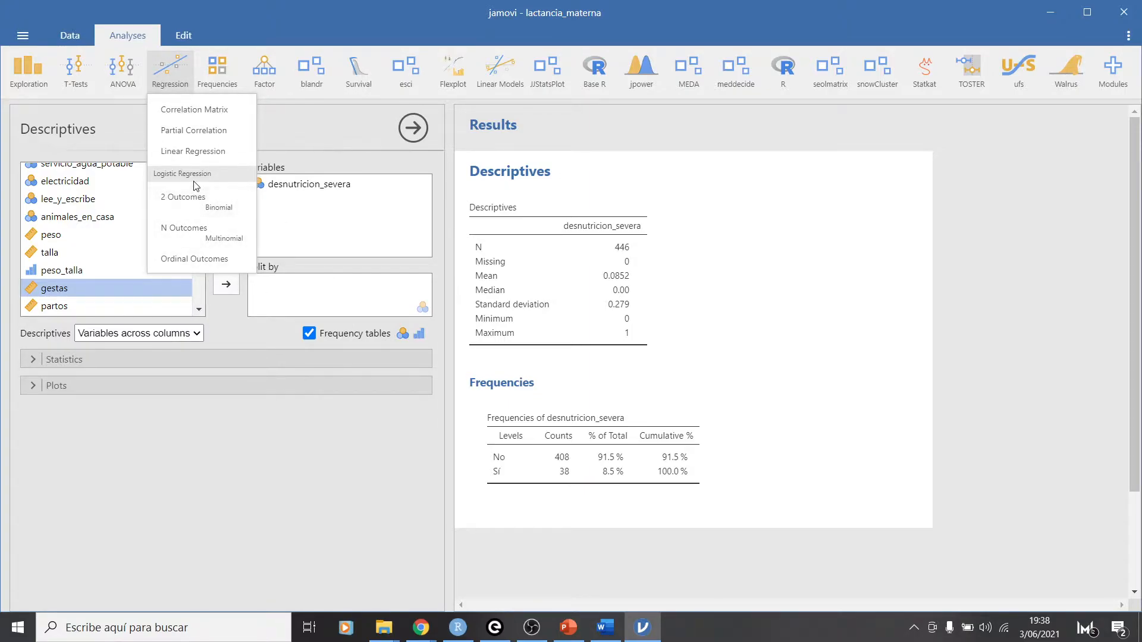
left_click(198, 214)
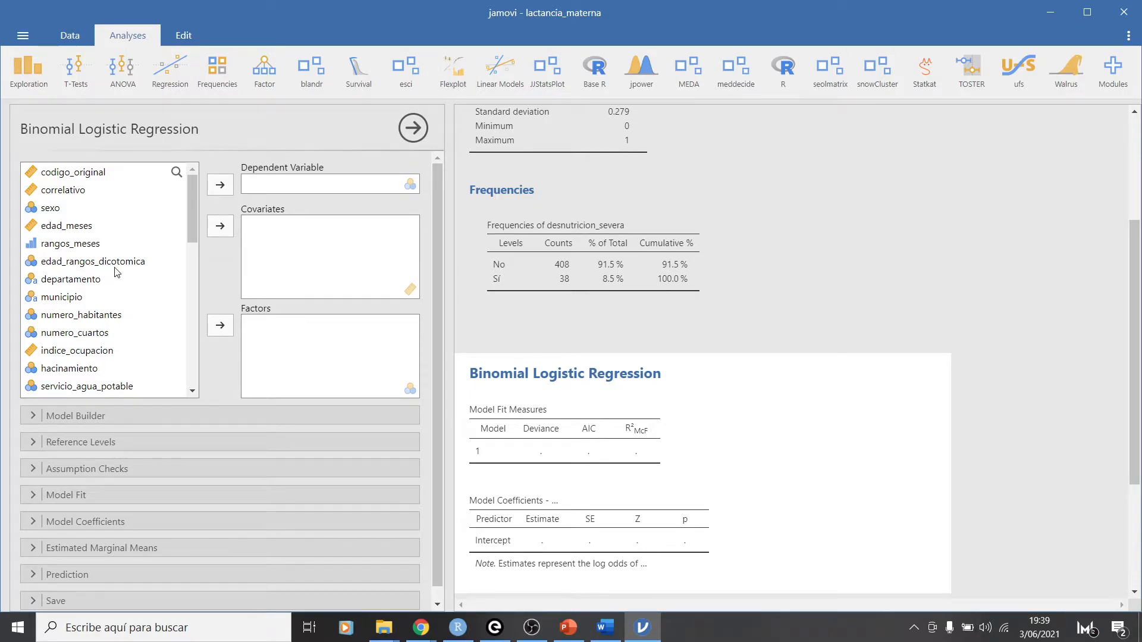
scroll(131, 253, "down", 3)
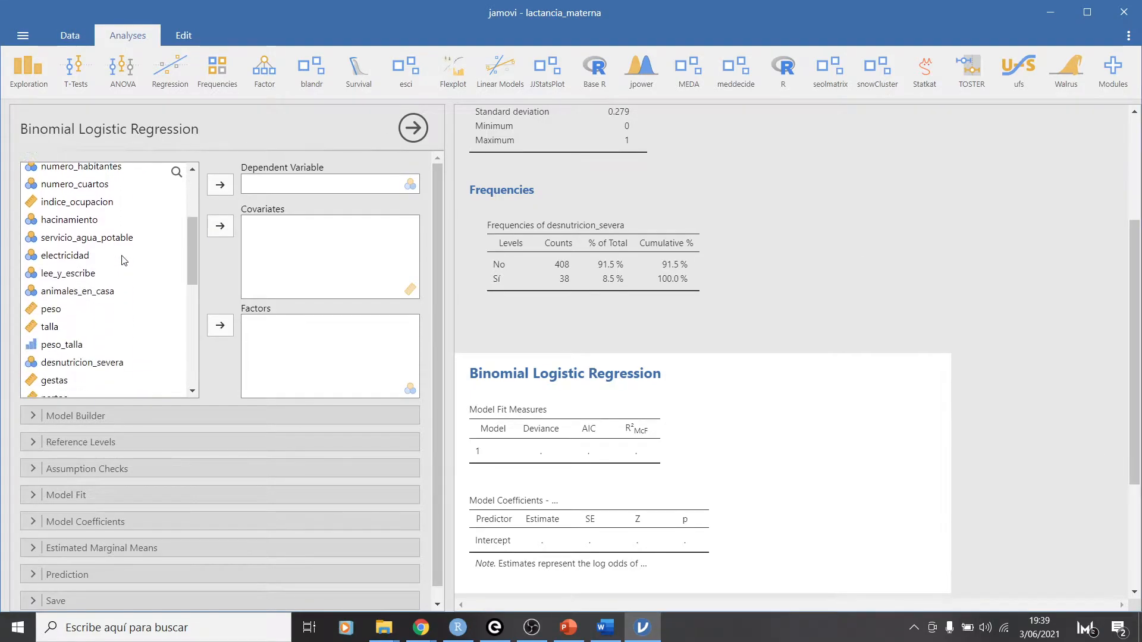
left_click(83, 286)
scroll(95, 265, "down", 1)
scroll(95, 265, "down", 1)
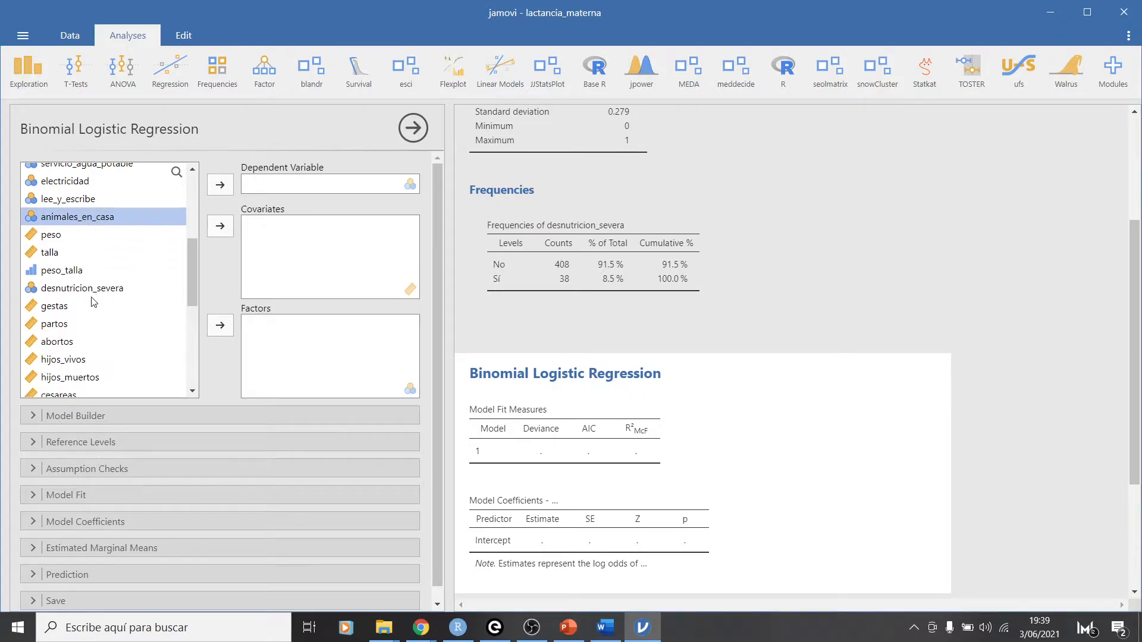
left_click(90, 287)
left_click(211, 187)
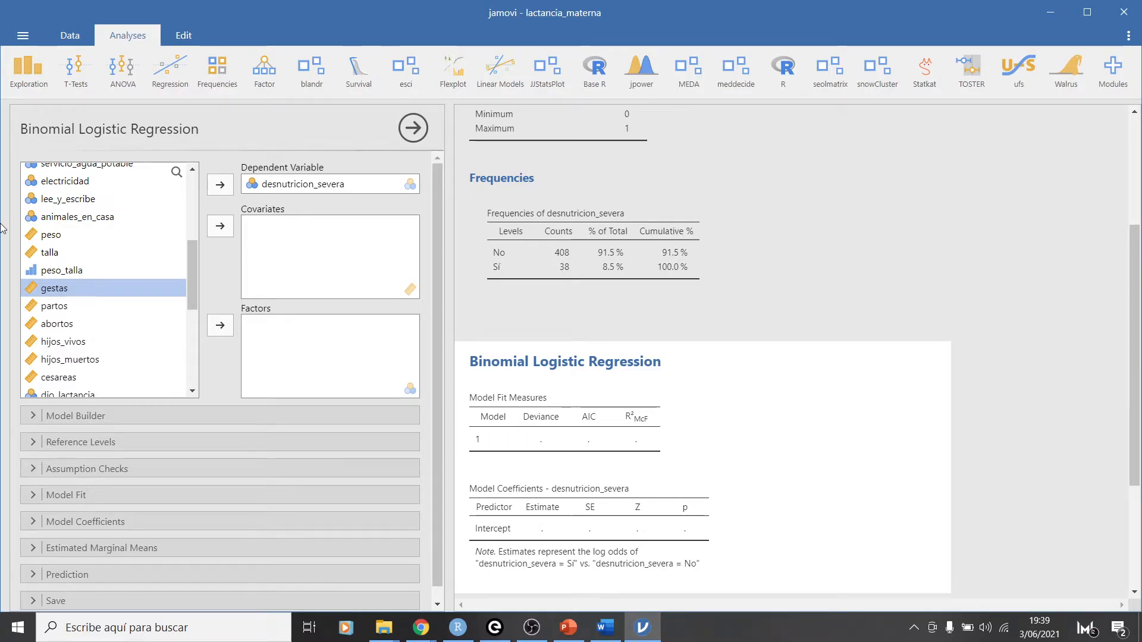
- Change the measure type of the tipo_de_lactancia variable to Nominal and return to the analyses view
scroll(97, 282, "down", 1)
scroll(100, 284, "down", 3)
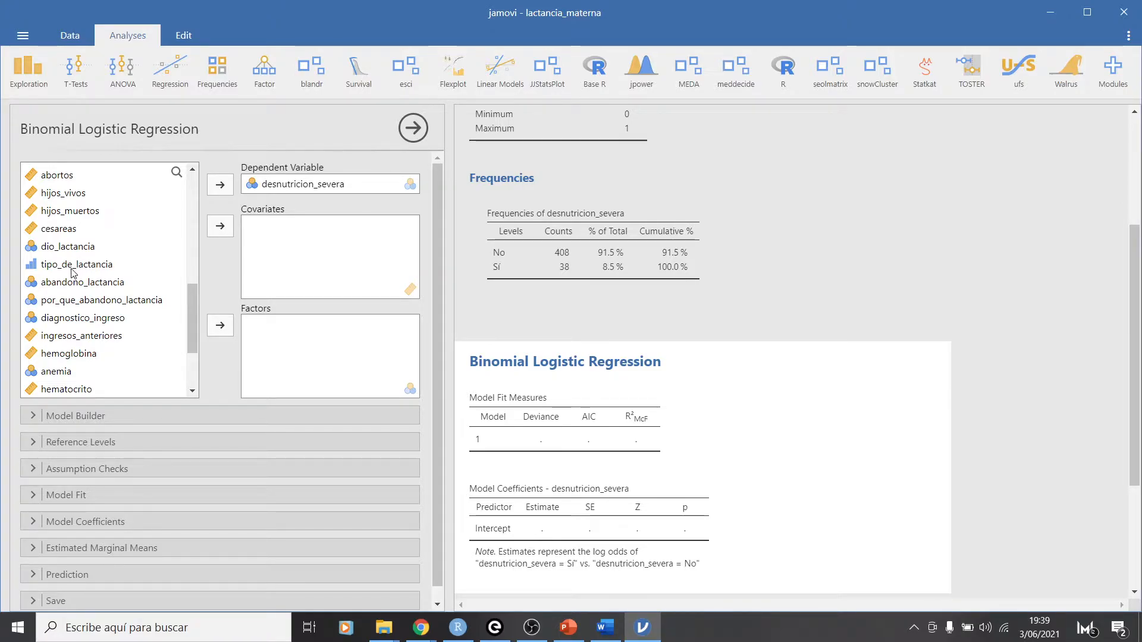
left_click(77, 271)
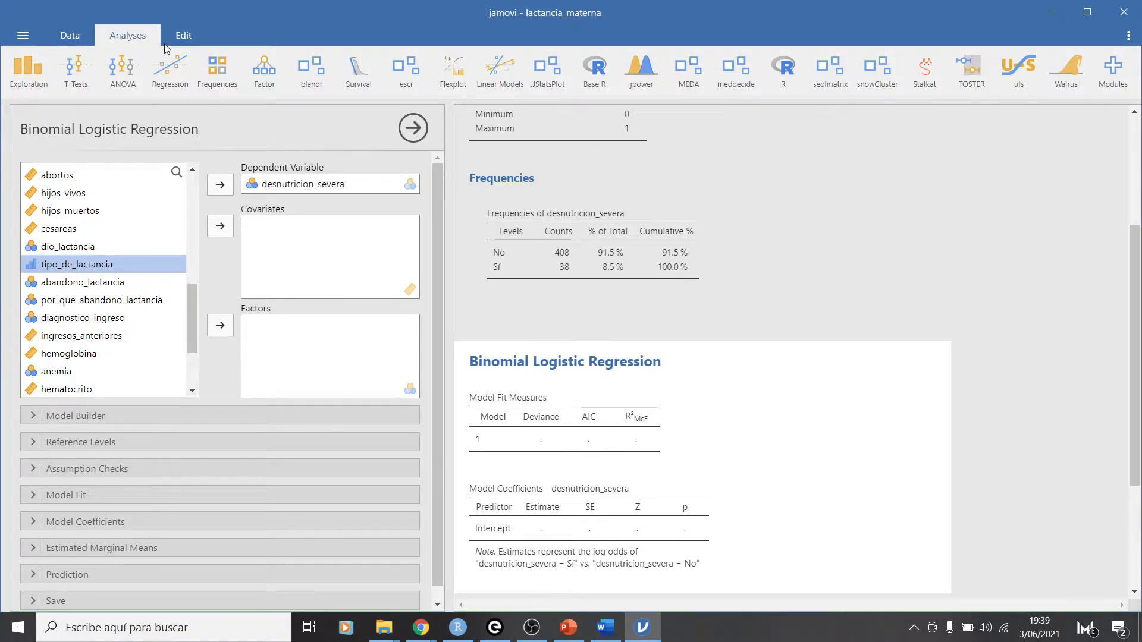
left_click(75, 37)
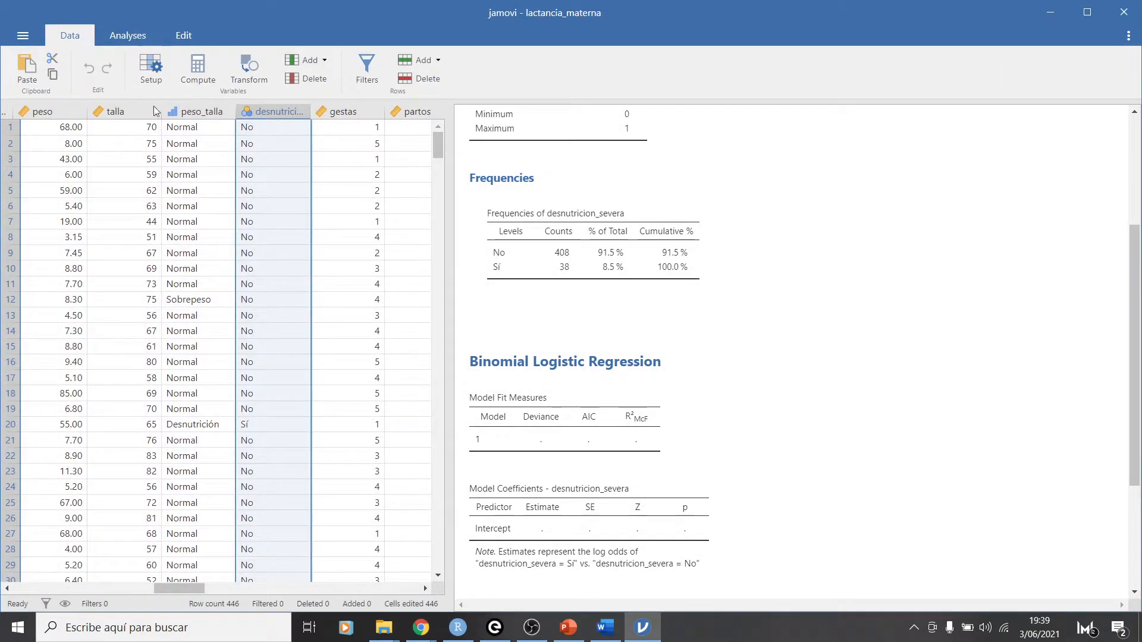
left_click_drag(184, 589, 256, 589)
left_click(259, 113)
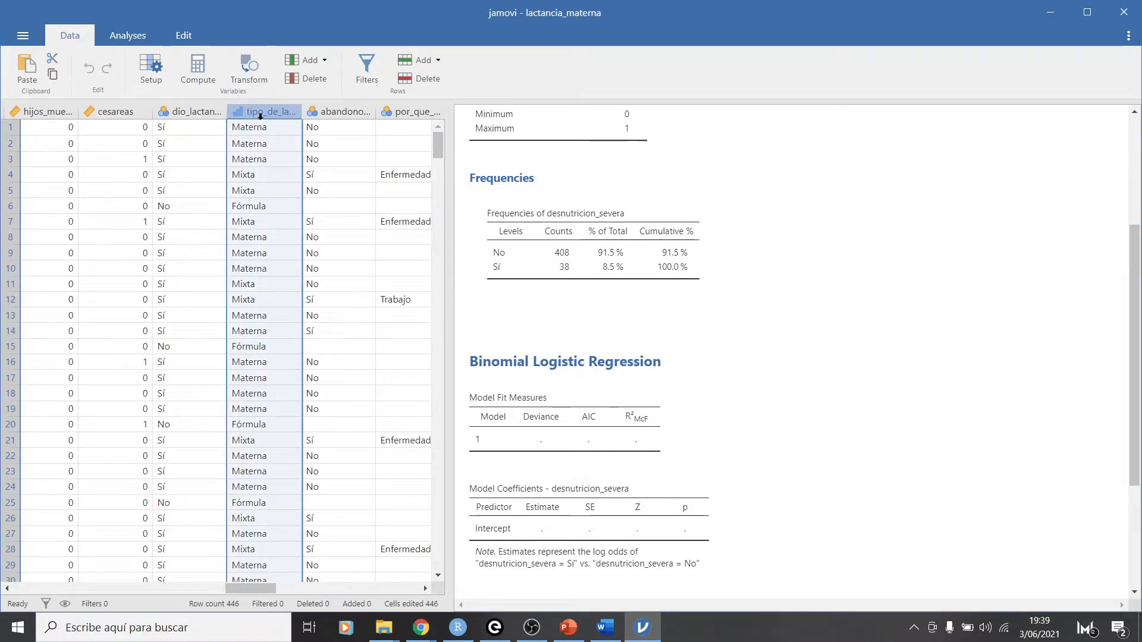
double_click(260, 113)
left_click(540, 180)
left_click(501, 196)
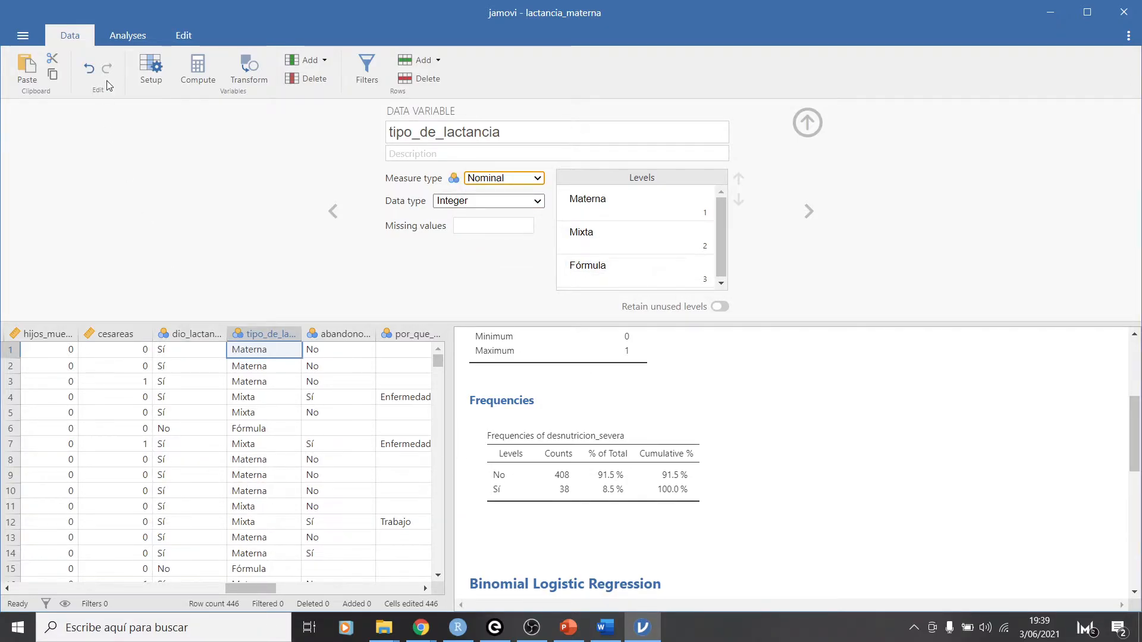
left_click(127, 37)
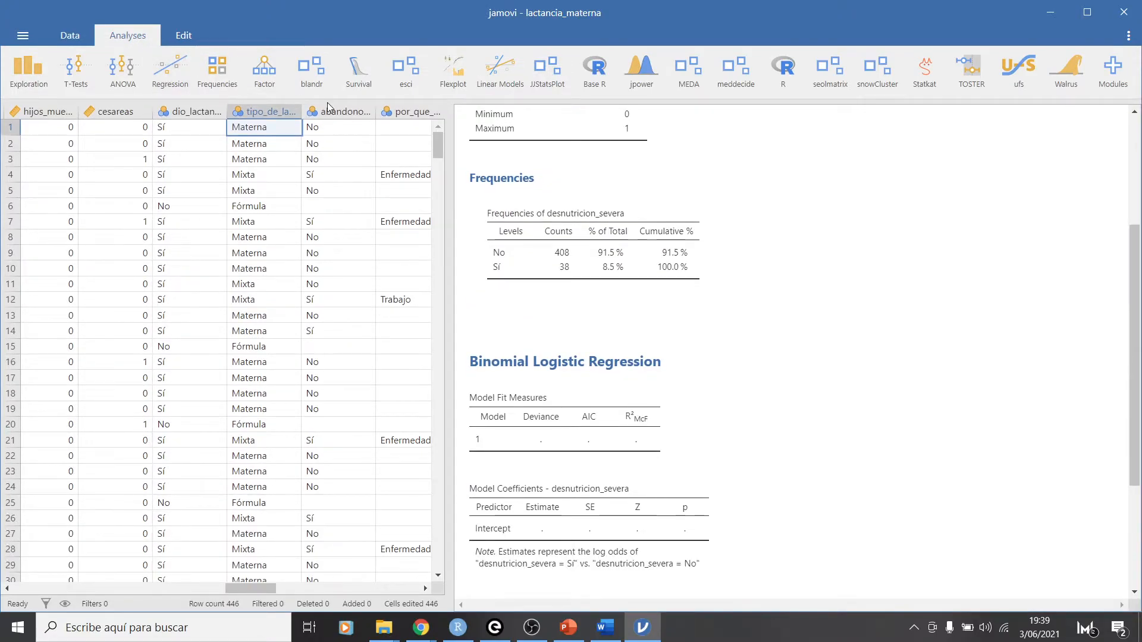
- Reopen the binomial logistic regression's settings and browse the variable list for predictors
scroll(601, 445, "down", 3)
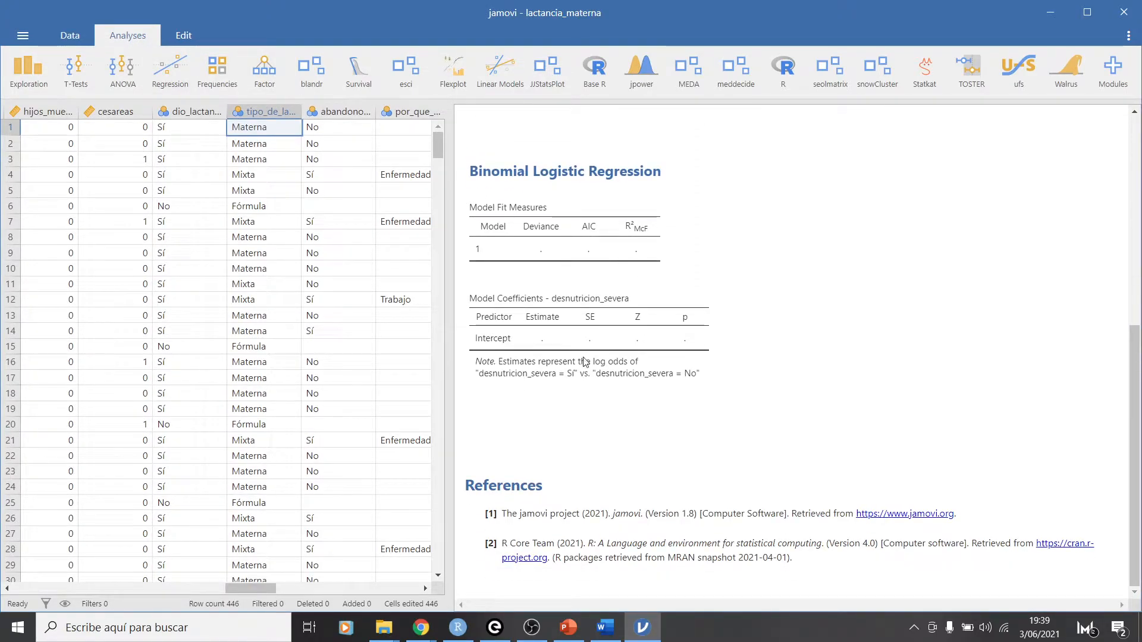
left_click(567, 228)
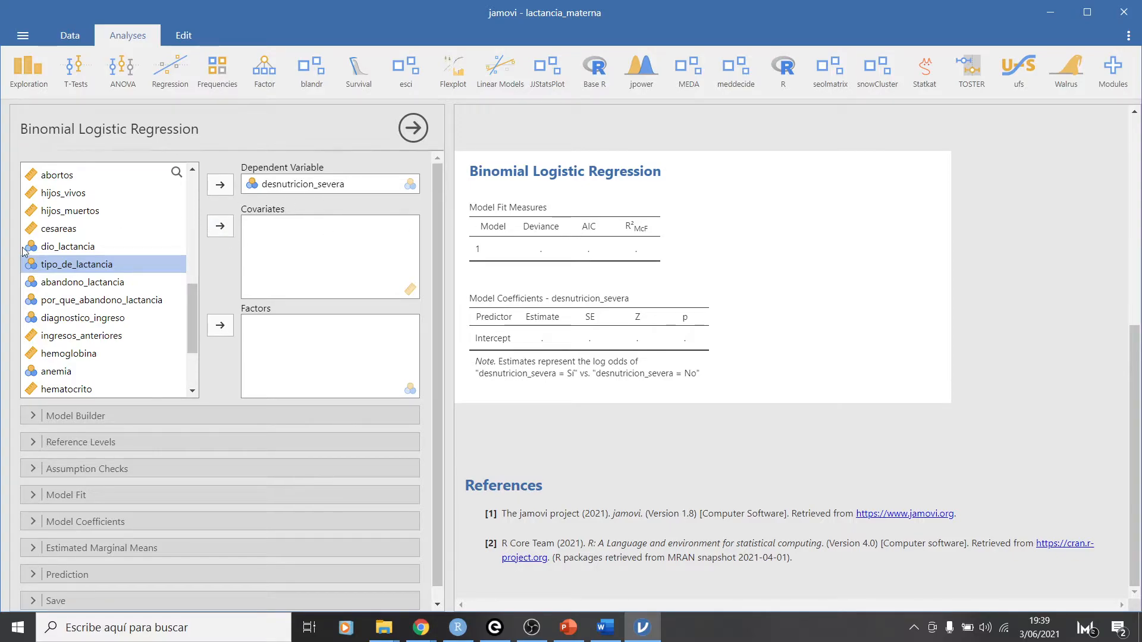
scroll(94, 333, "down", 3)
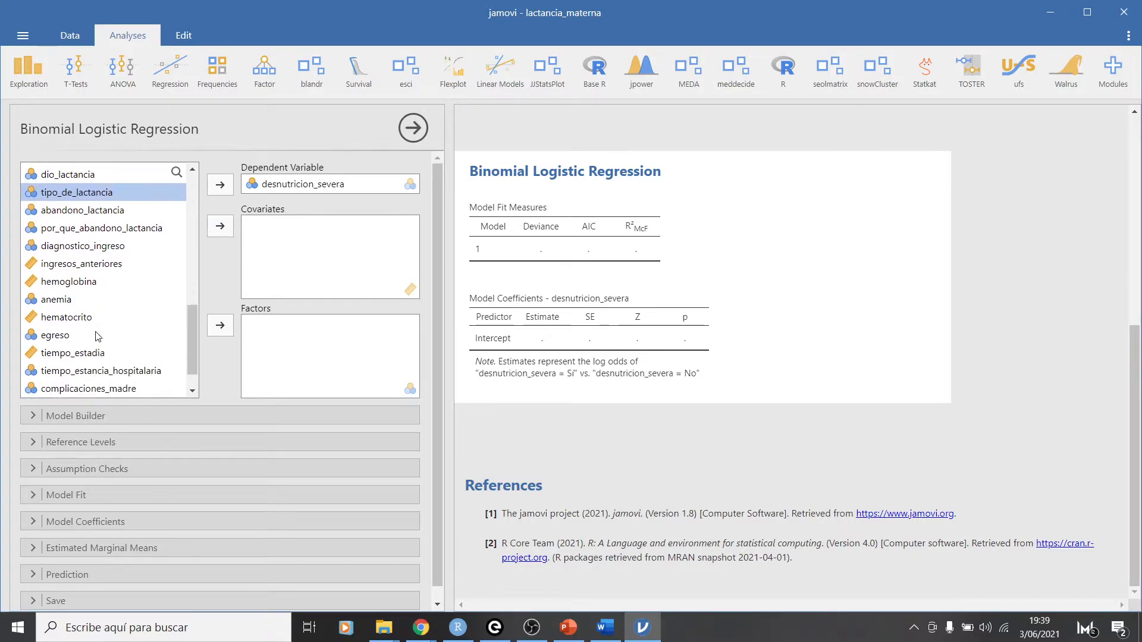
scroll(93, 330, "down", 1)
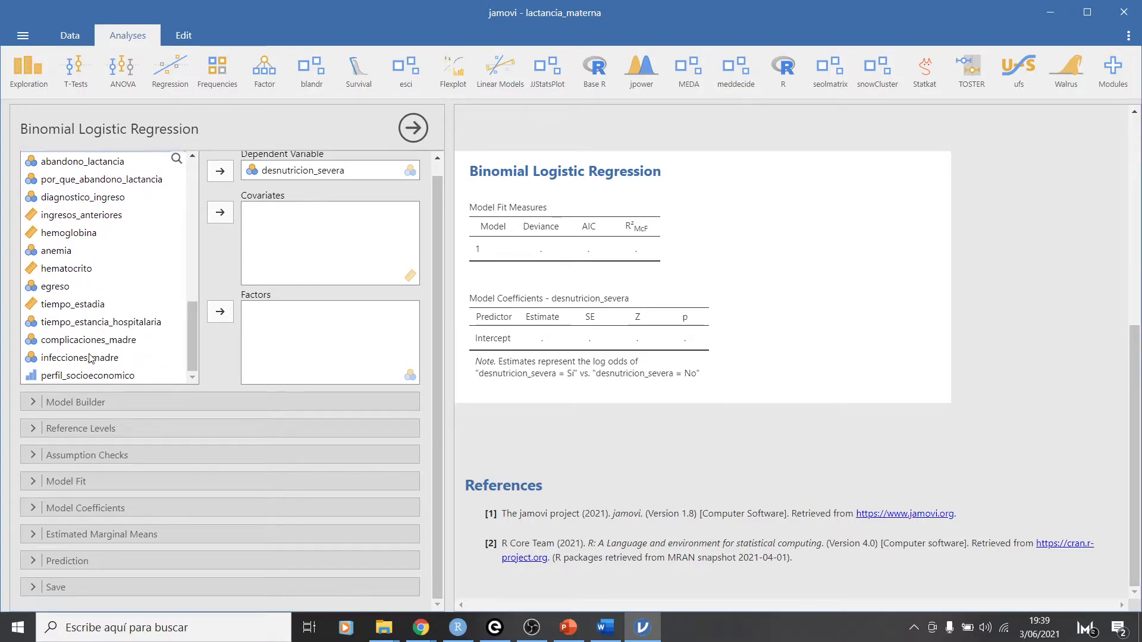
left_click(94, 359)
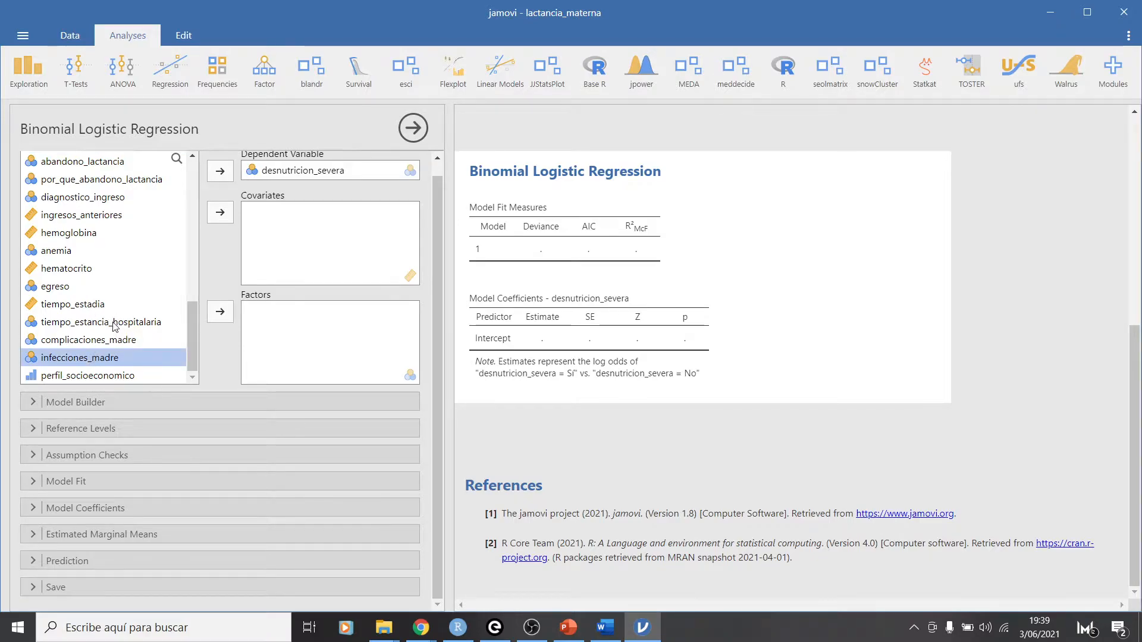
scroll(118, 331, "up", 2)
left_click(77, 218)
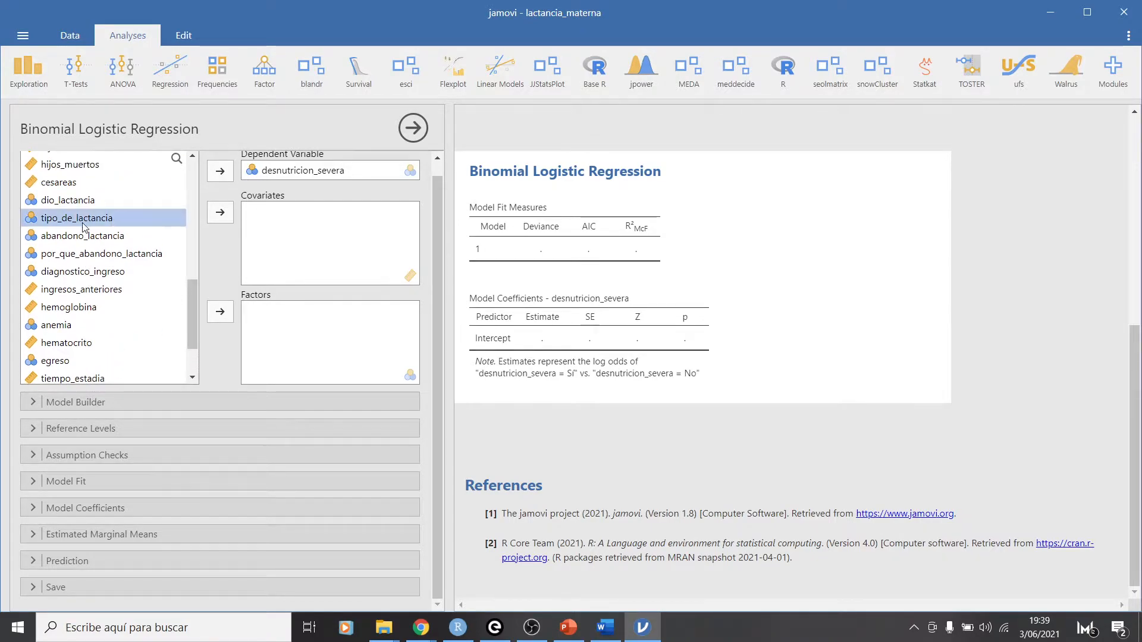
left_click(220, 212)
left_click(268, 211)
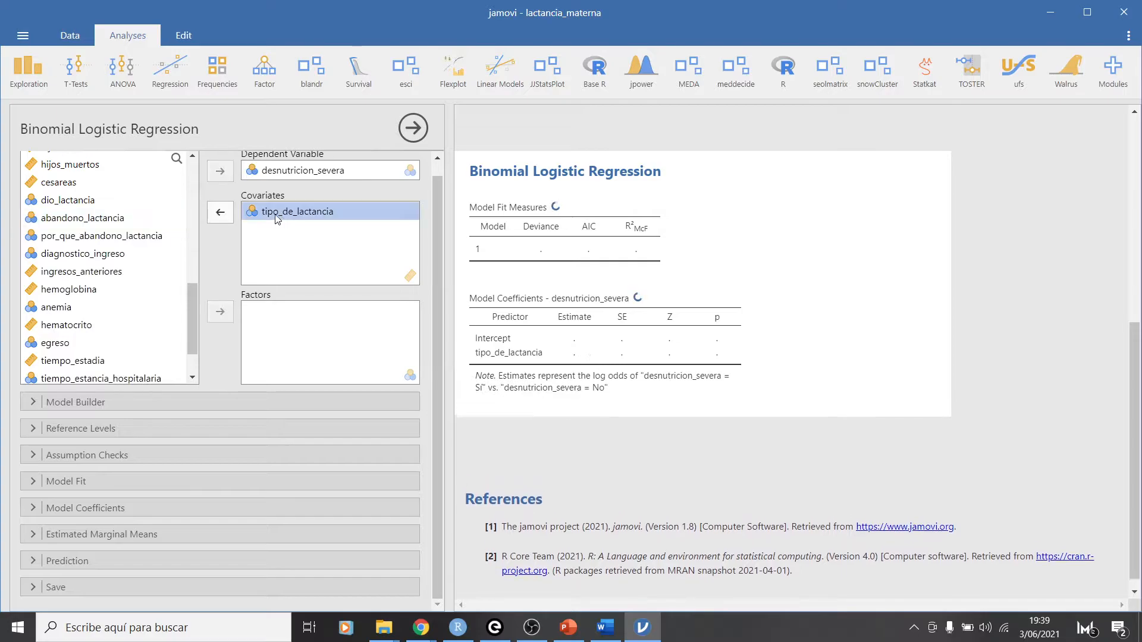
left_click(220, 212)
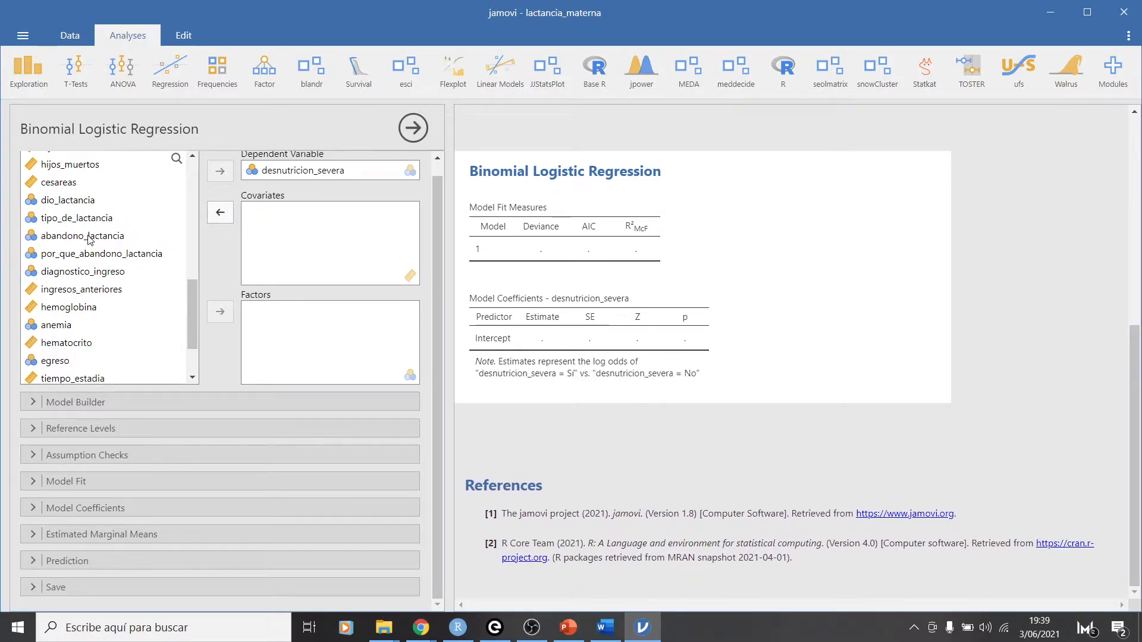
- Add tipo_de_lactancia as a factor, with reference levels No for desnutricion_severa and Materna for tipo_de_lactancia
left_click(83, 218)
left_click(220, 311)
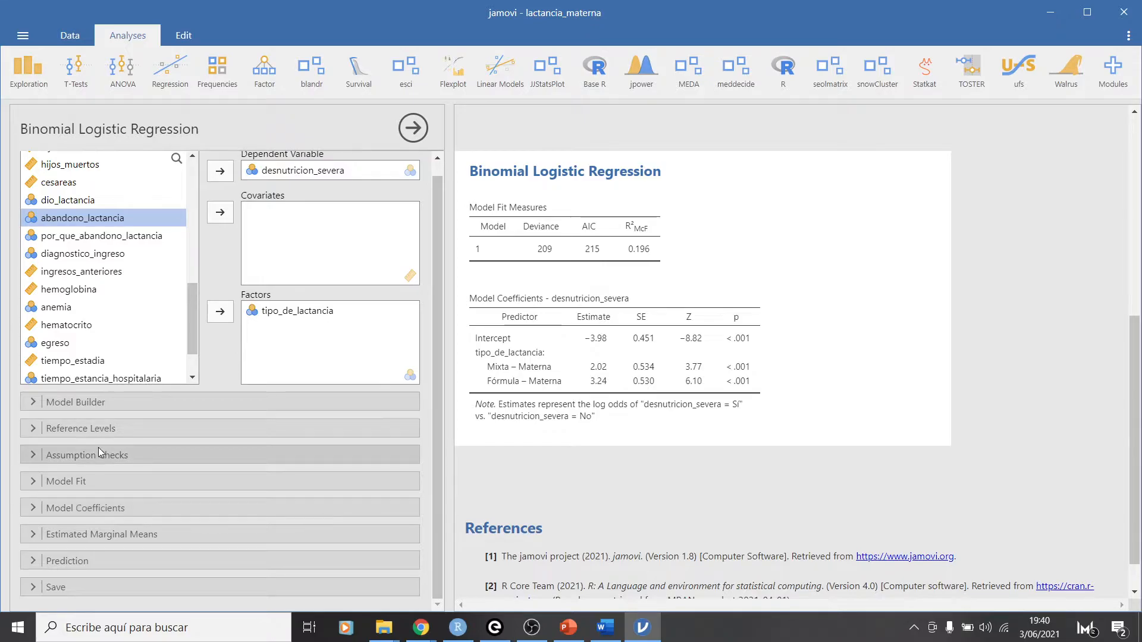
left_click(31, 428)
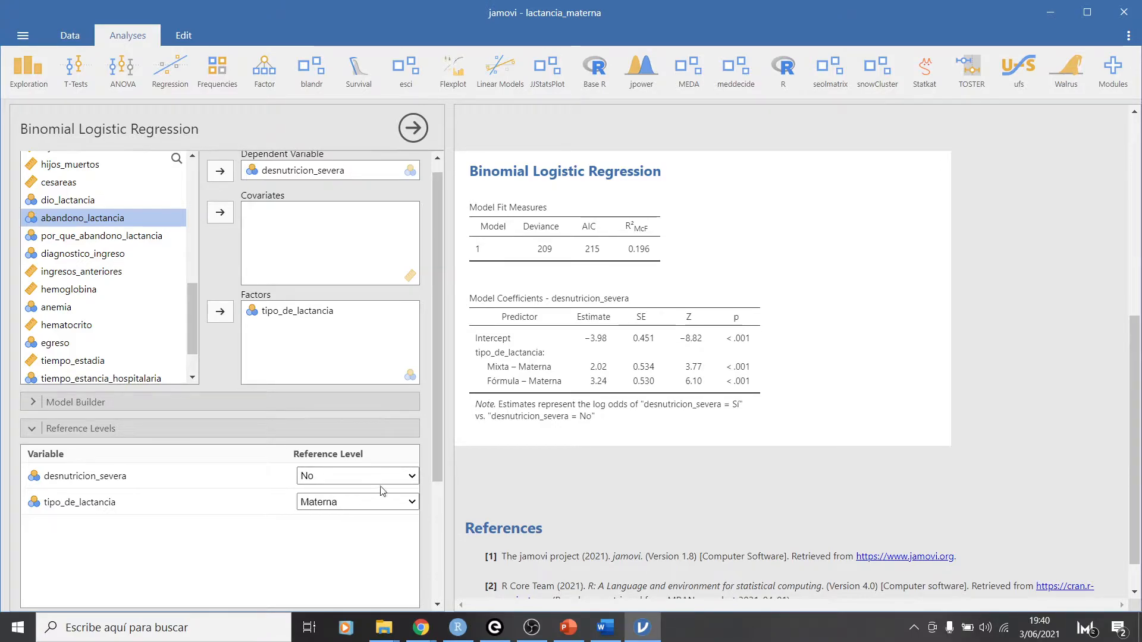
left_click(405, 478)
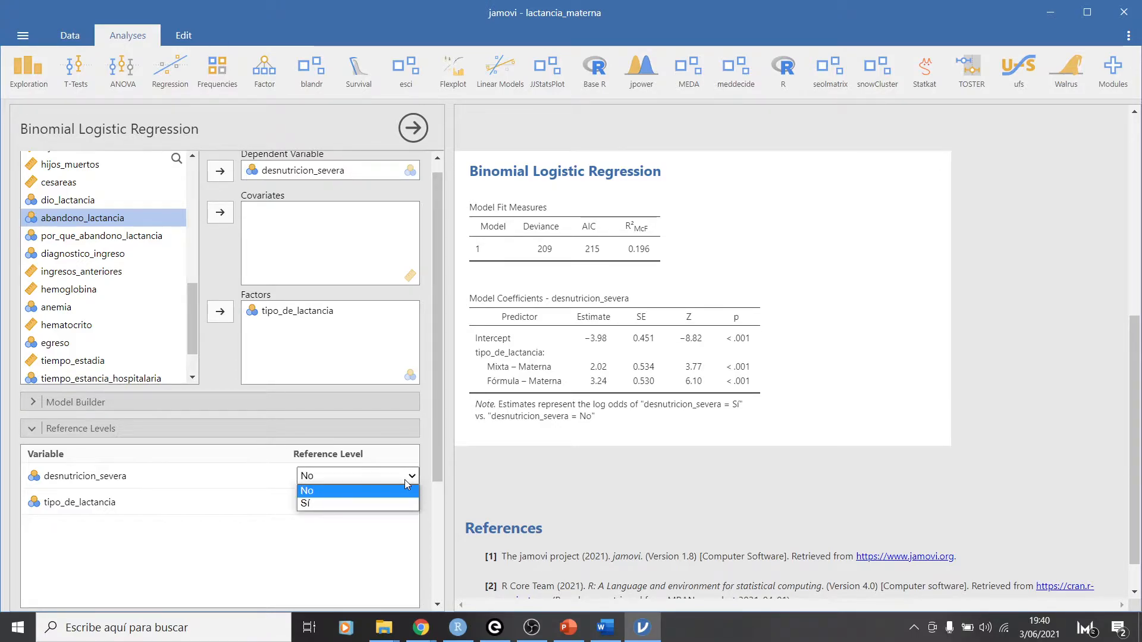
left_click(311, 502)
left_click(327, 481)
left_click(313, 491)
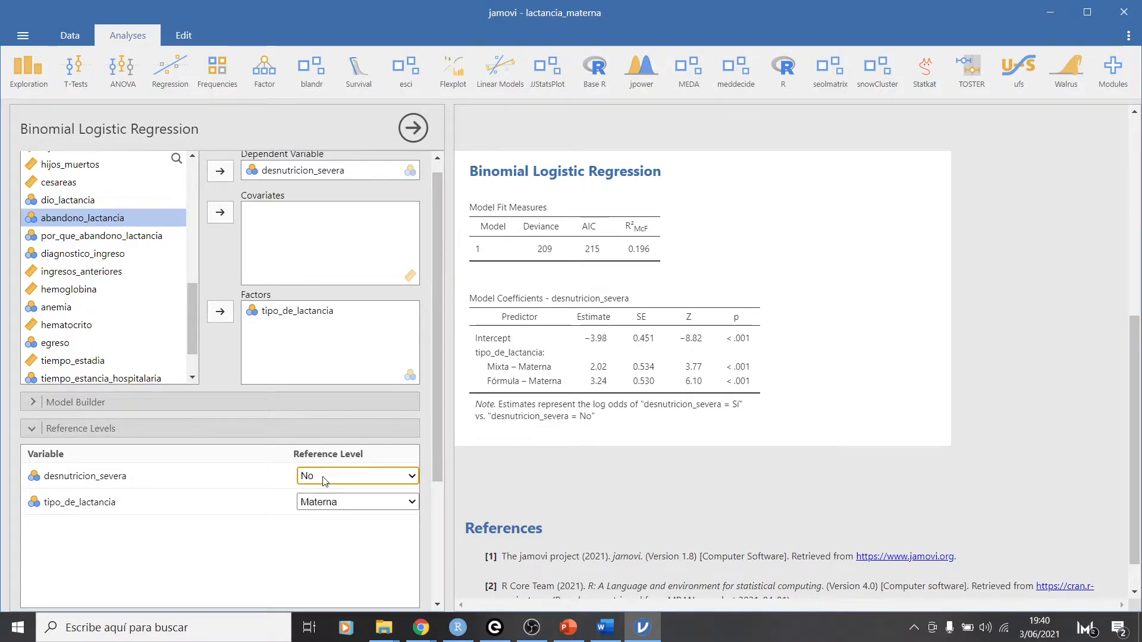
left_click(341, 504)
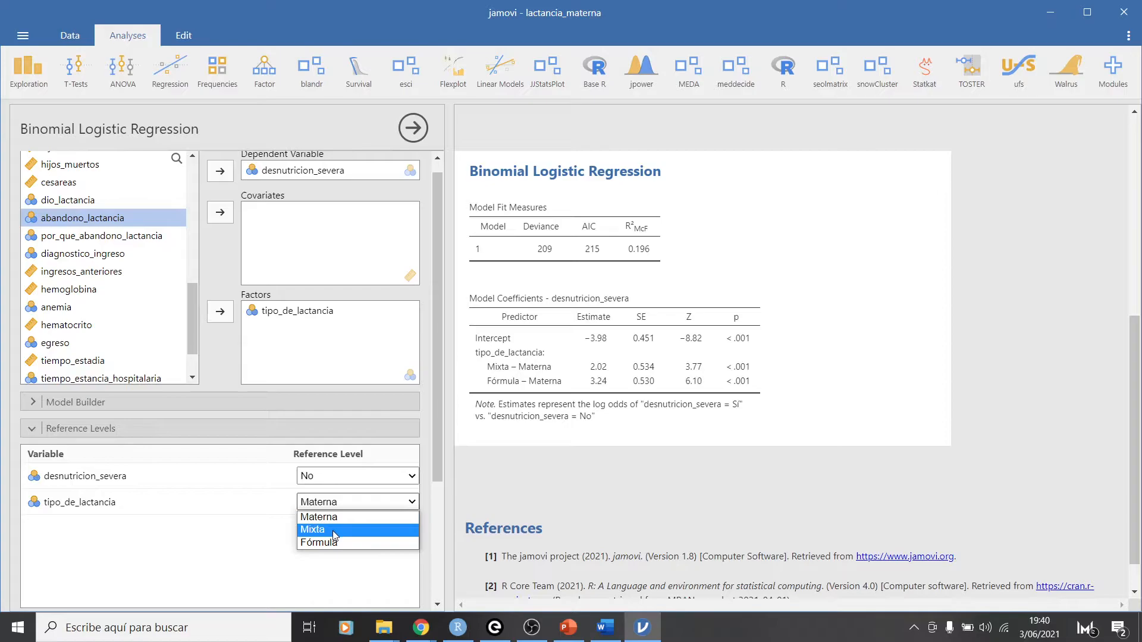
left_click(346, 519)
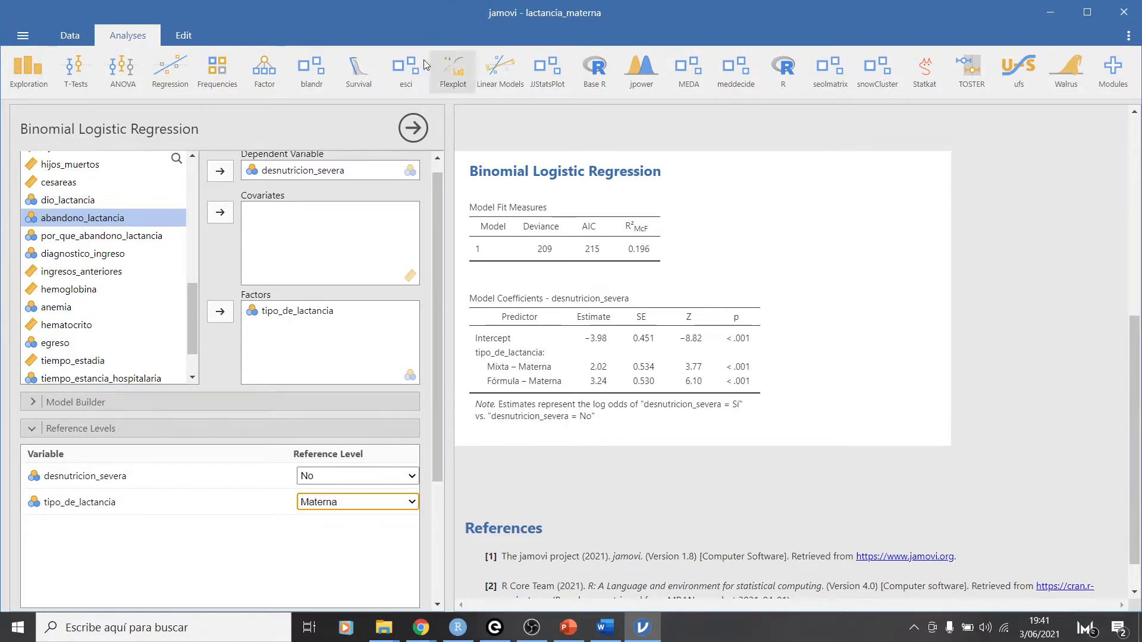
- Create an independent-samples contingency table with lee_y_escribe in rows and desnutricion_severa in columns
left_click(212, 84)
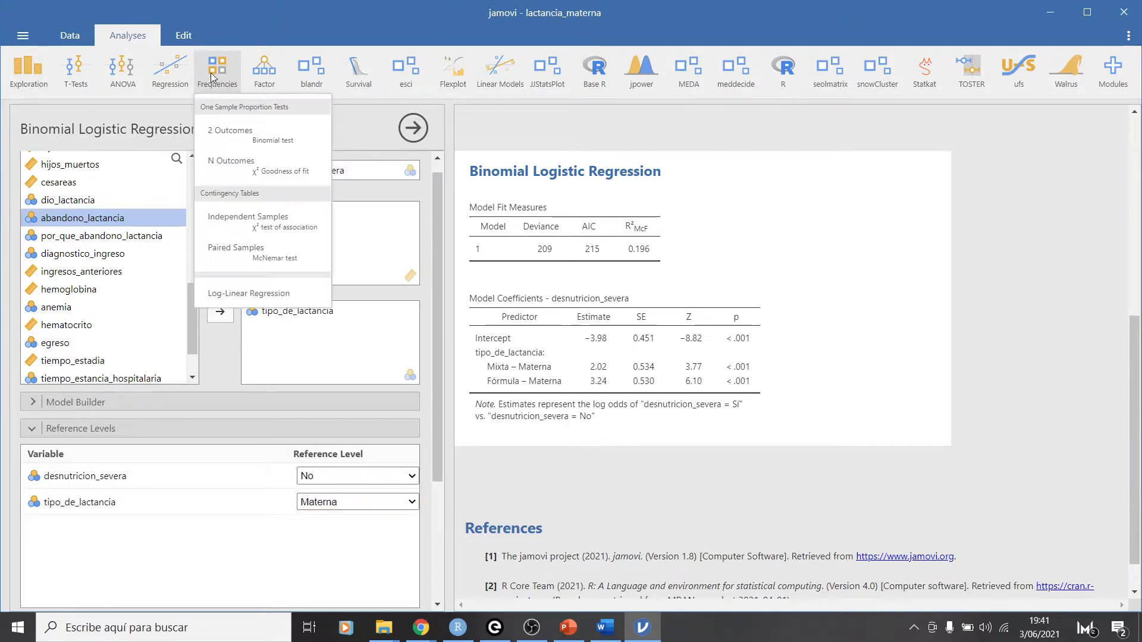
left_click(253, 217)
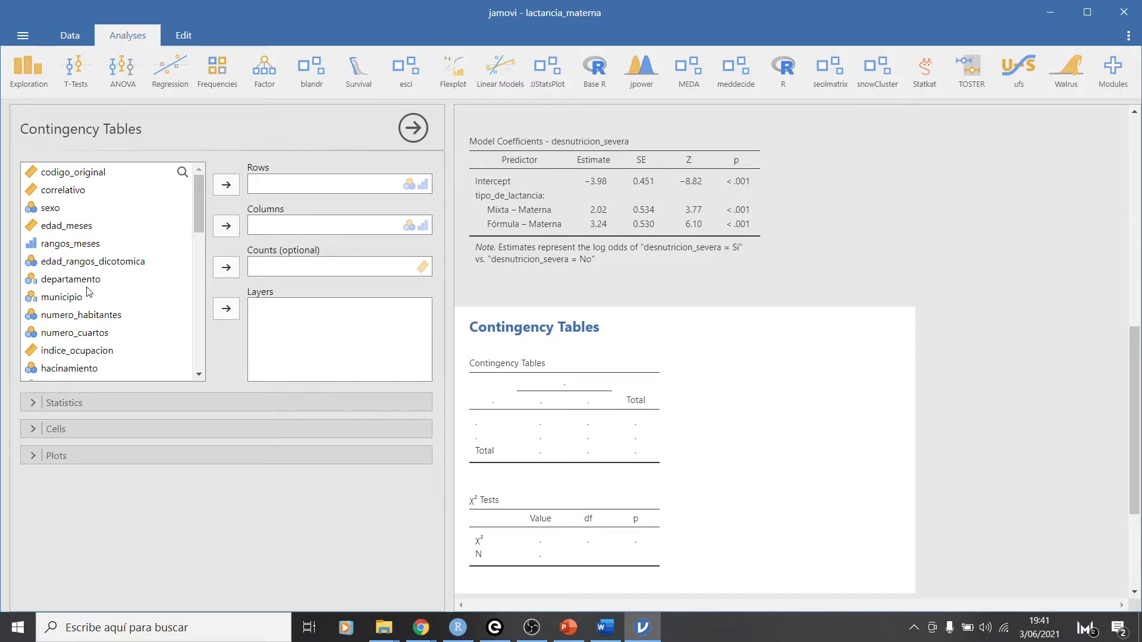
scroll(87, 291, "down", 1)
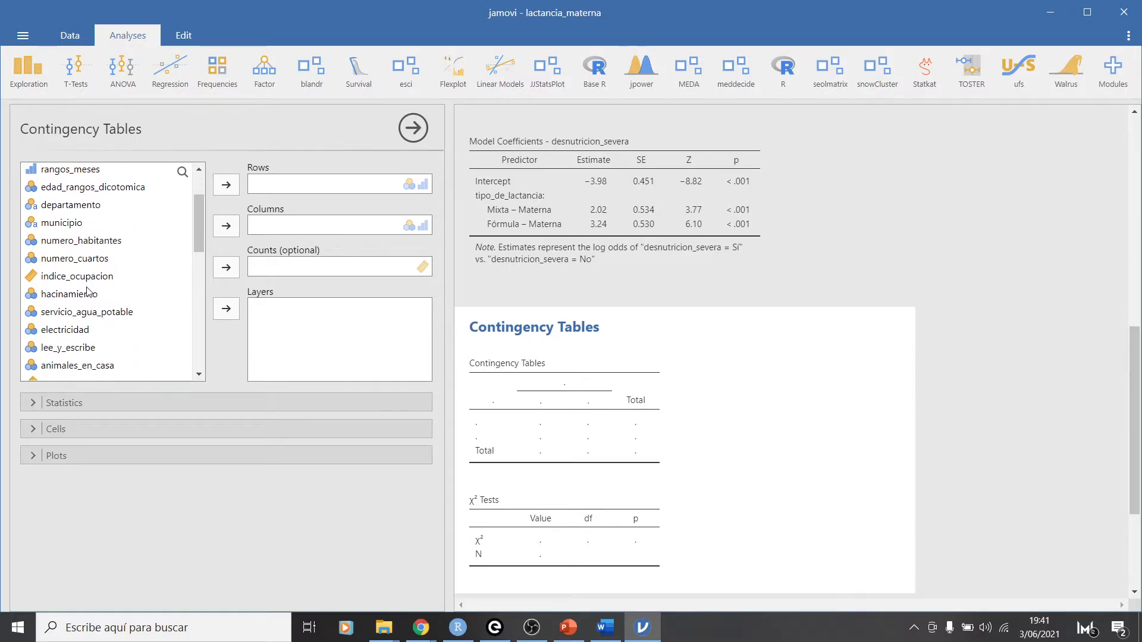
left_click(65, 350)
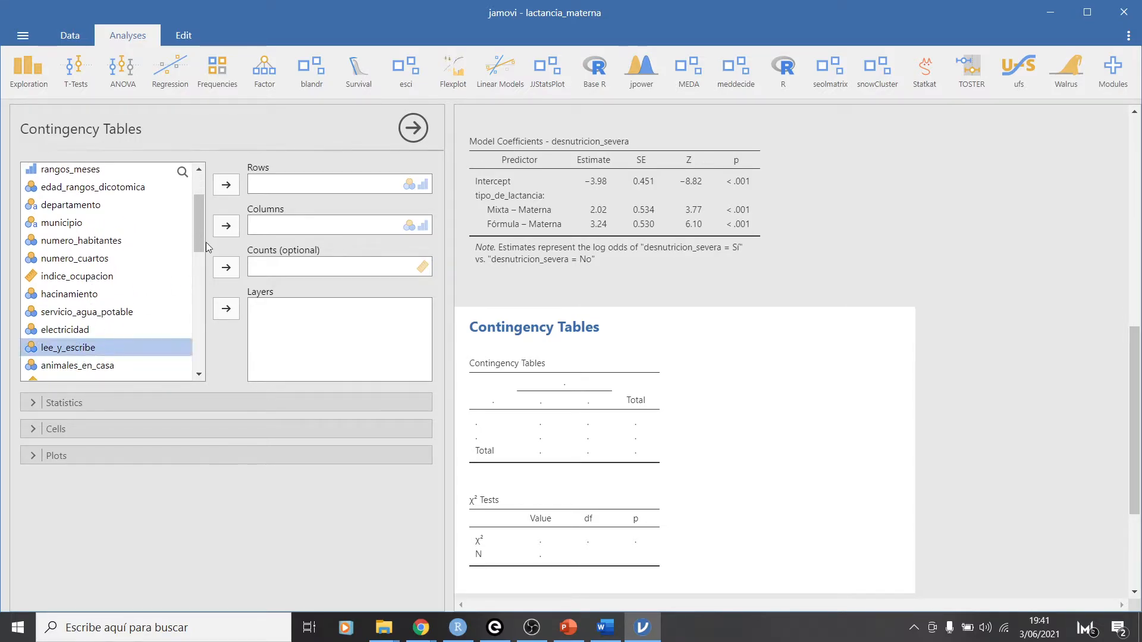
left_click(226, 184)
scroll(70, 262, "up", 1)
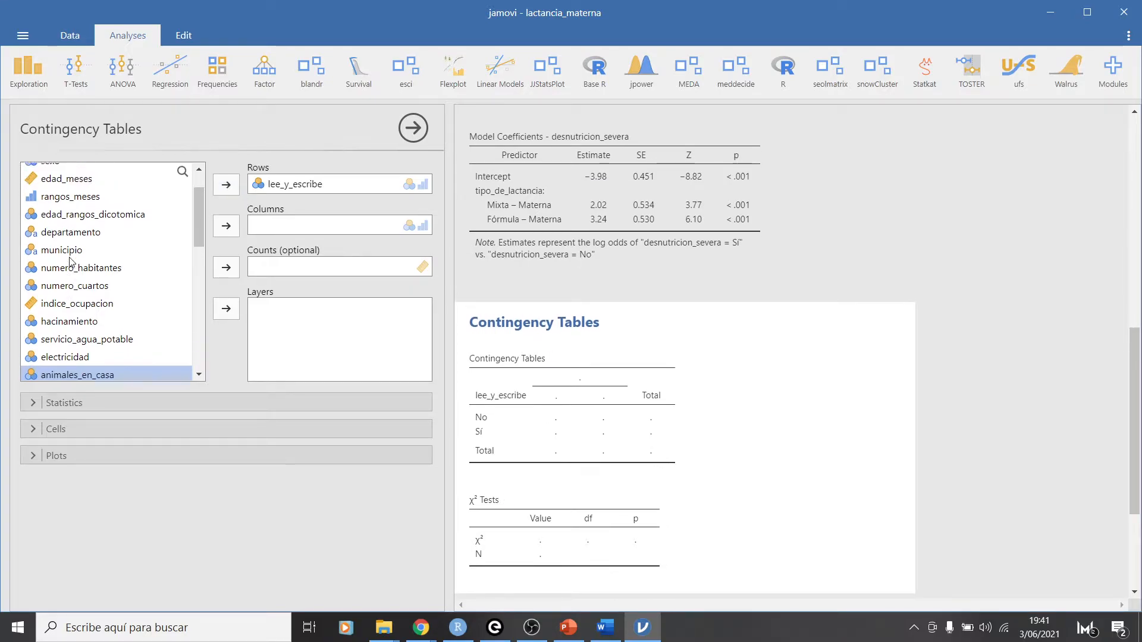
scroll(70, 262, "down", 2)
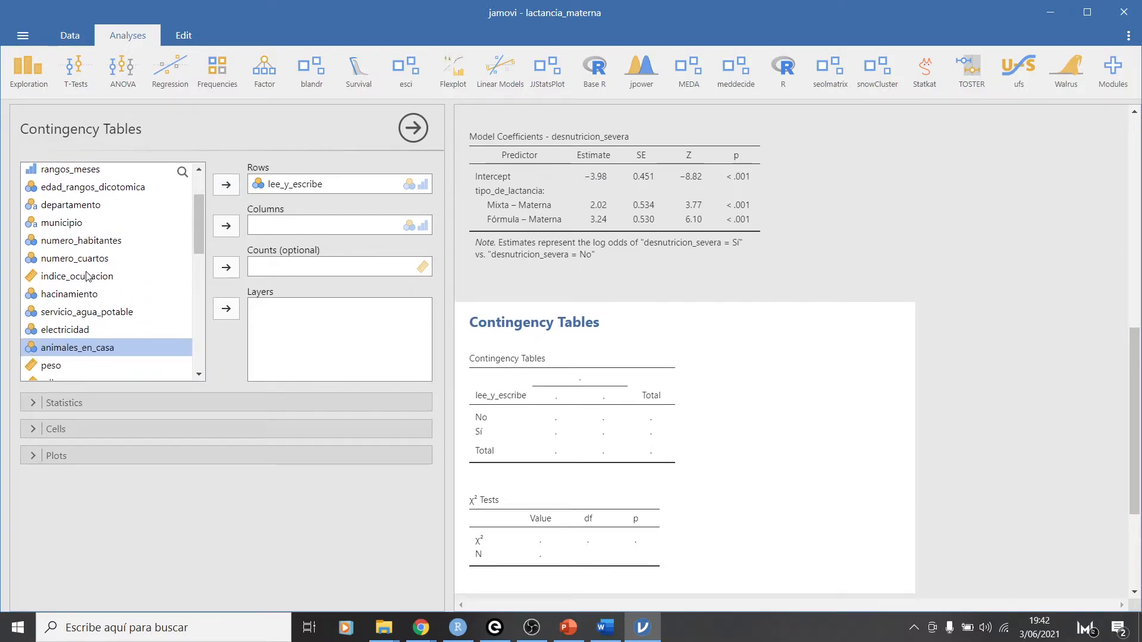
scroll(88, 275, "down", 4)
left_click(87, 275)
left_click(226, 226)
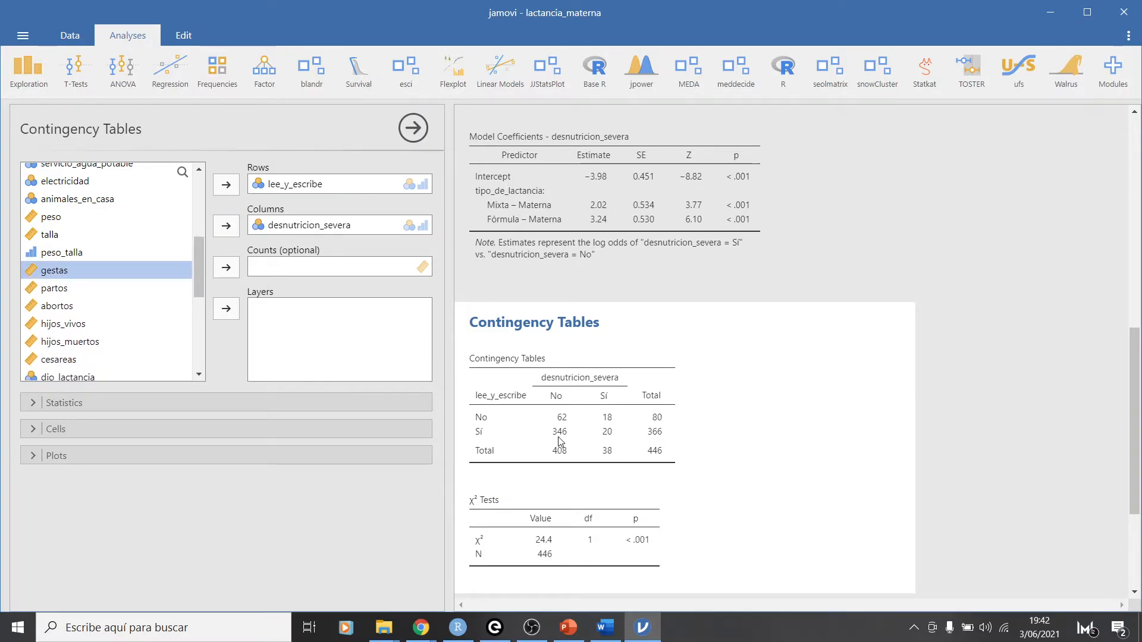
- Replace the contingency table's χ² test with the χ² continuity correction
scroll(94, 375, "down", 2)
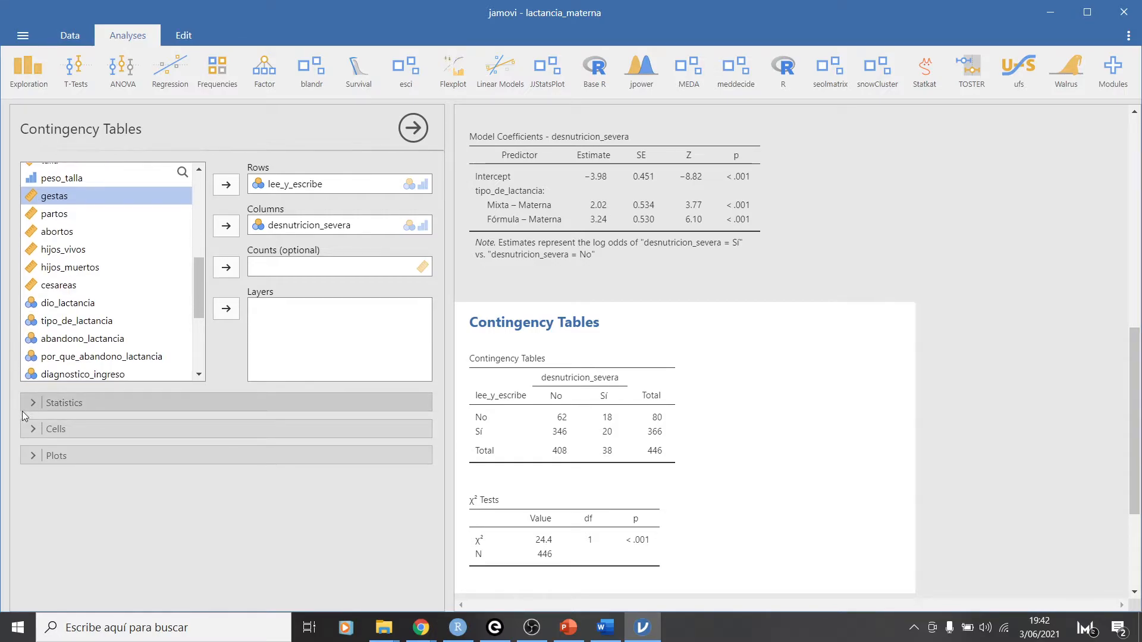
left_click(34, 404)
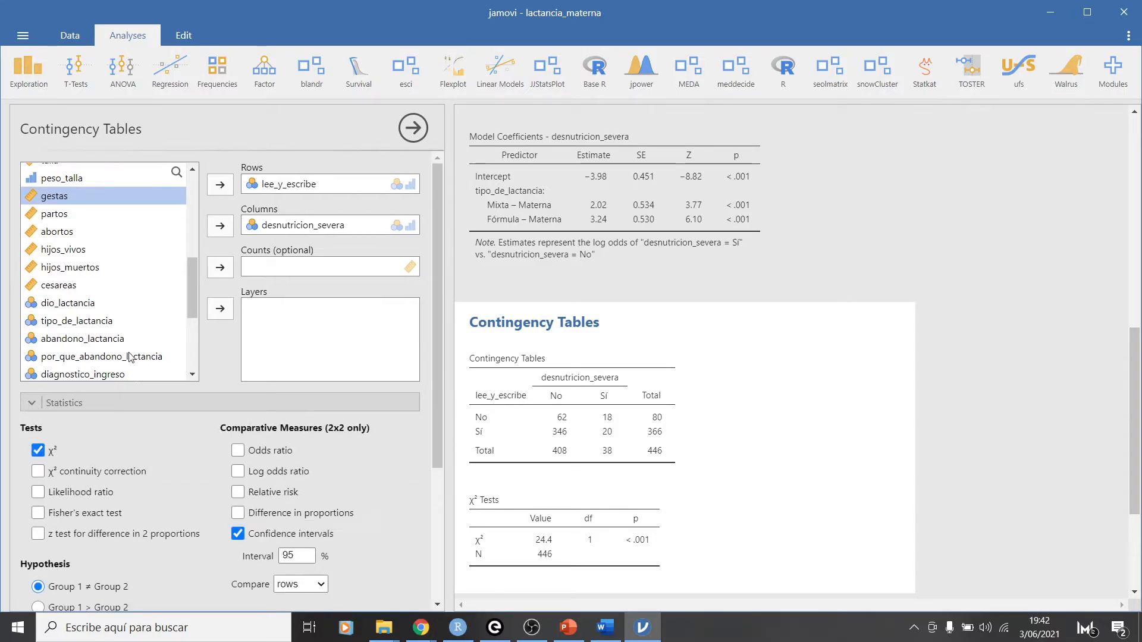
left_click(38, 471)
left_click(38, 450)
scroll(756, 450, "down", 3)
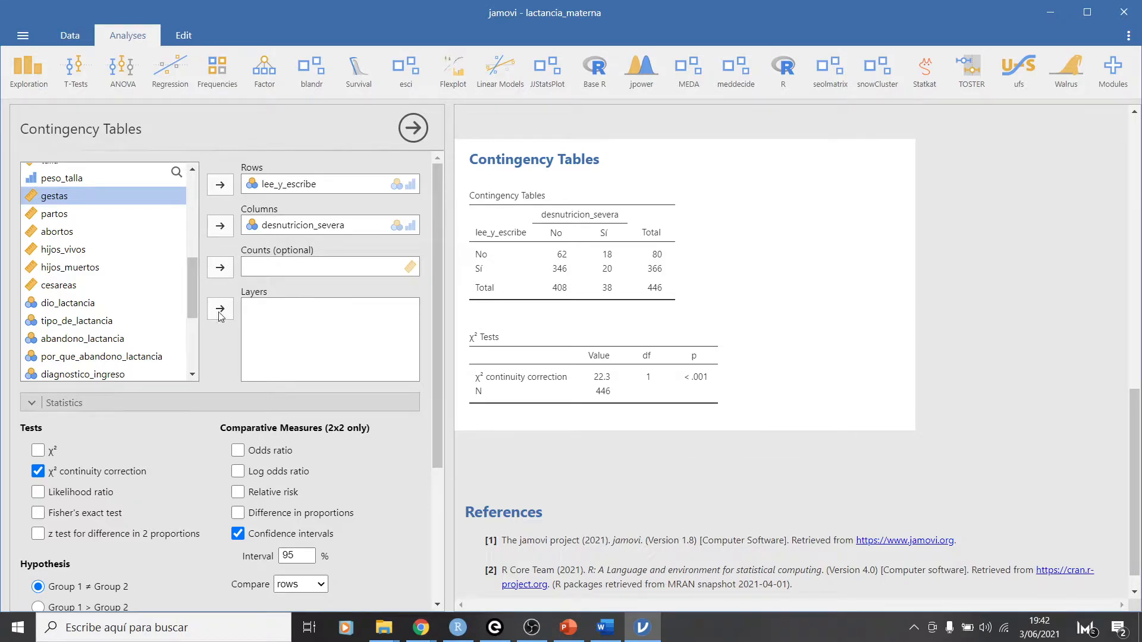
left_click(290, 185)
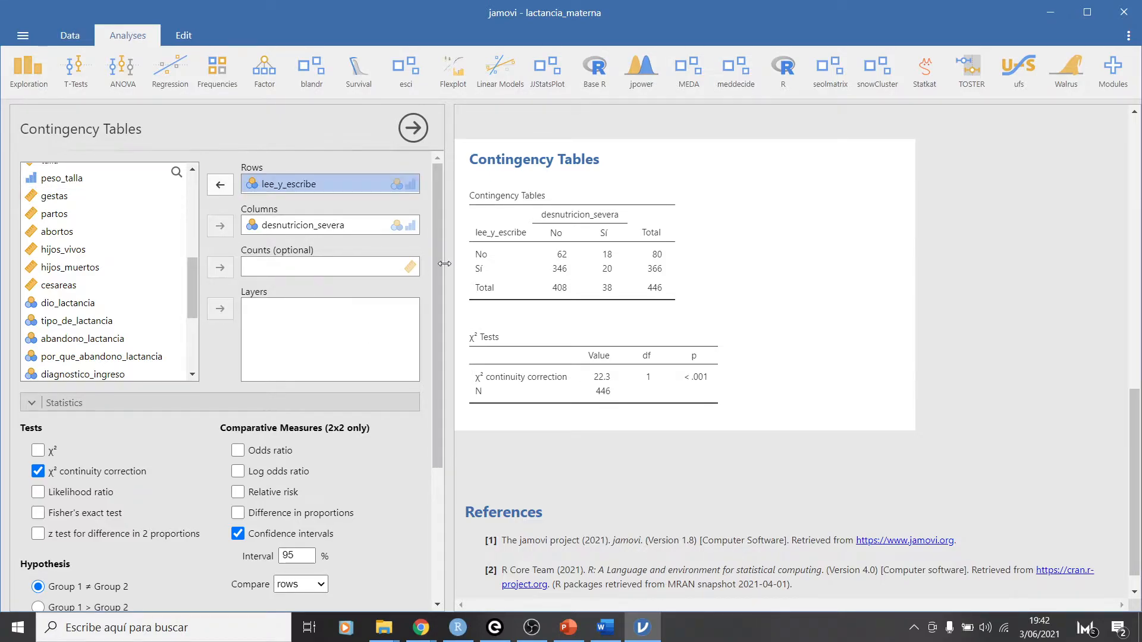
left_click(326, 227)
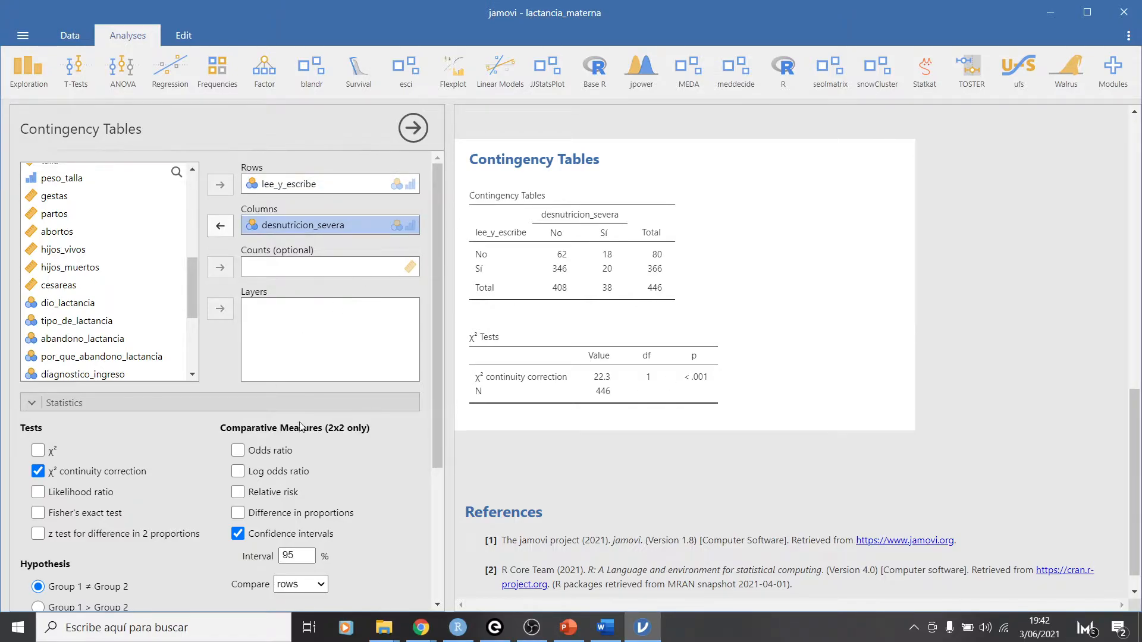
- Add lee_y_escribe as a second factor to the binomial logistic regression, keeping No as its reference level
scroll(839, 412, "up", 10)
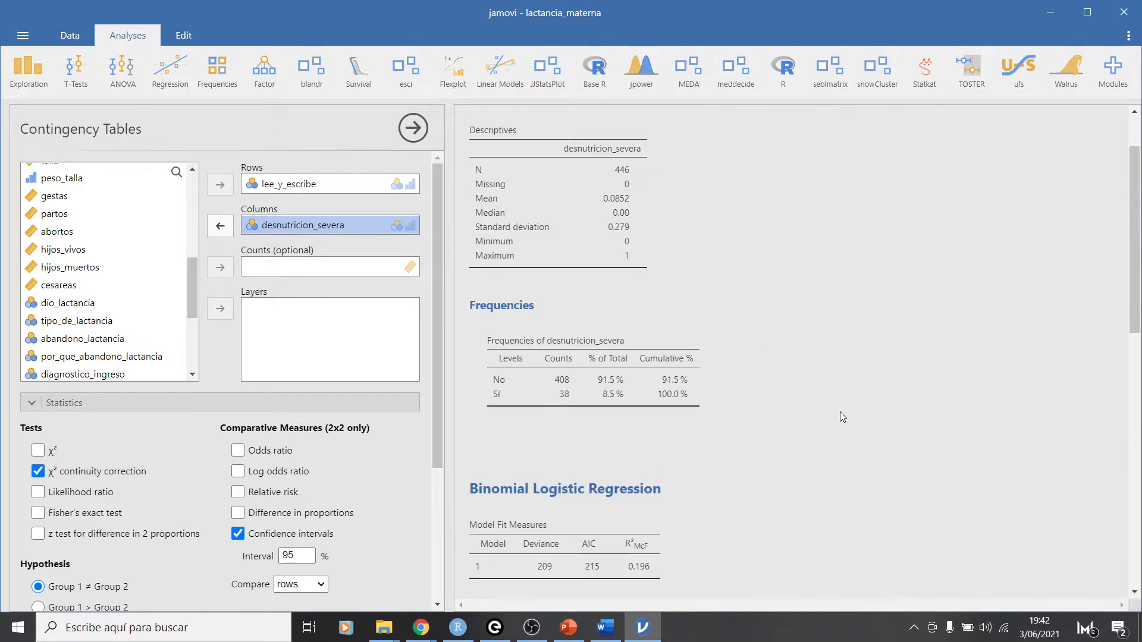
scroll(840, 411, "down", 4)
left_click(598, 383)
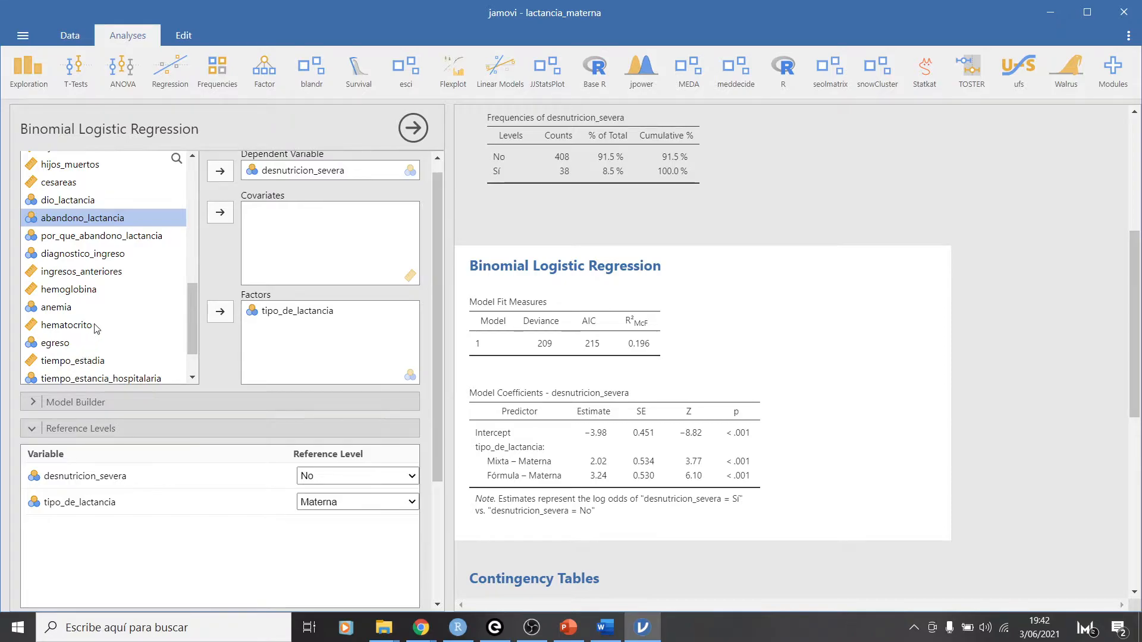
scroll(103, 307, "up", 3)
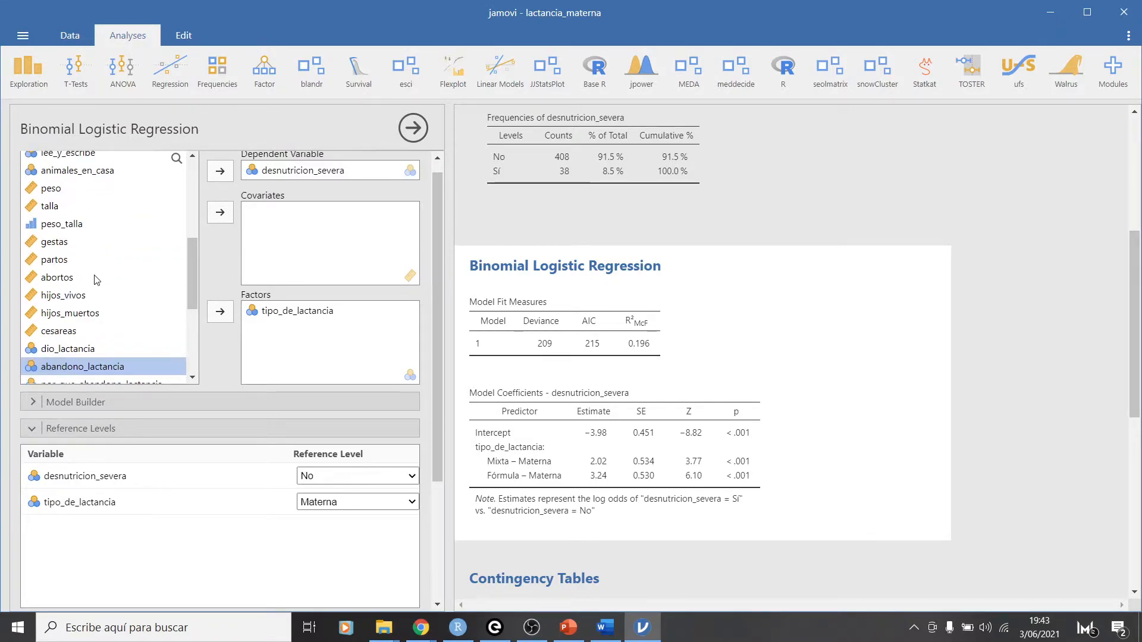
scroll(95, 279, "up", 3)
left_click(75, 304)
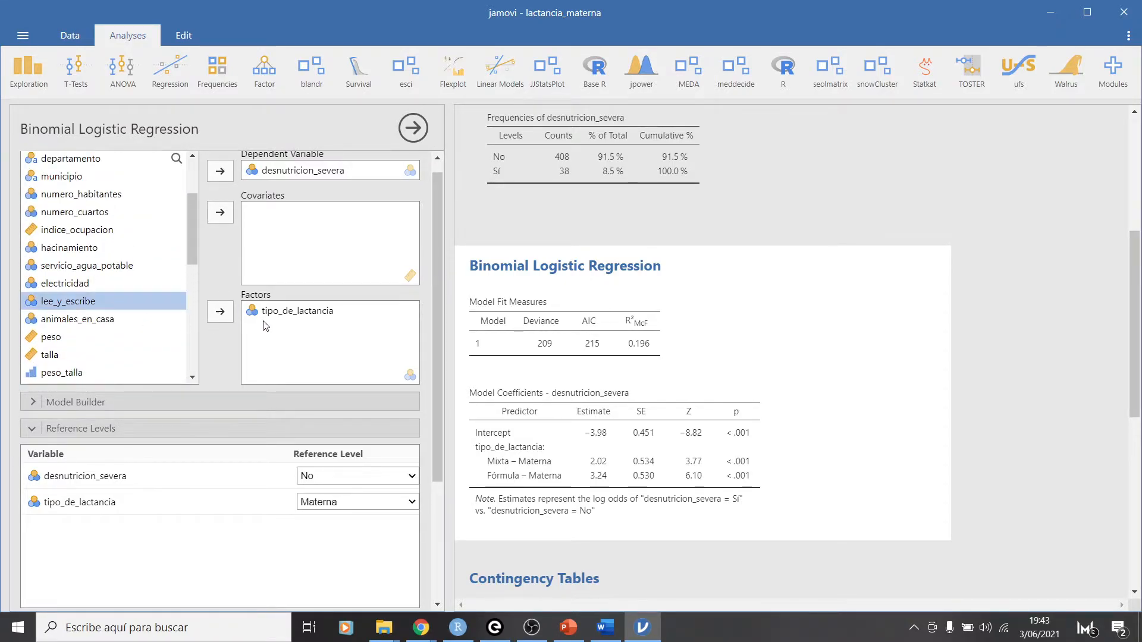
left_click(221, 316)
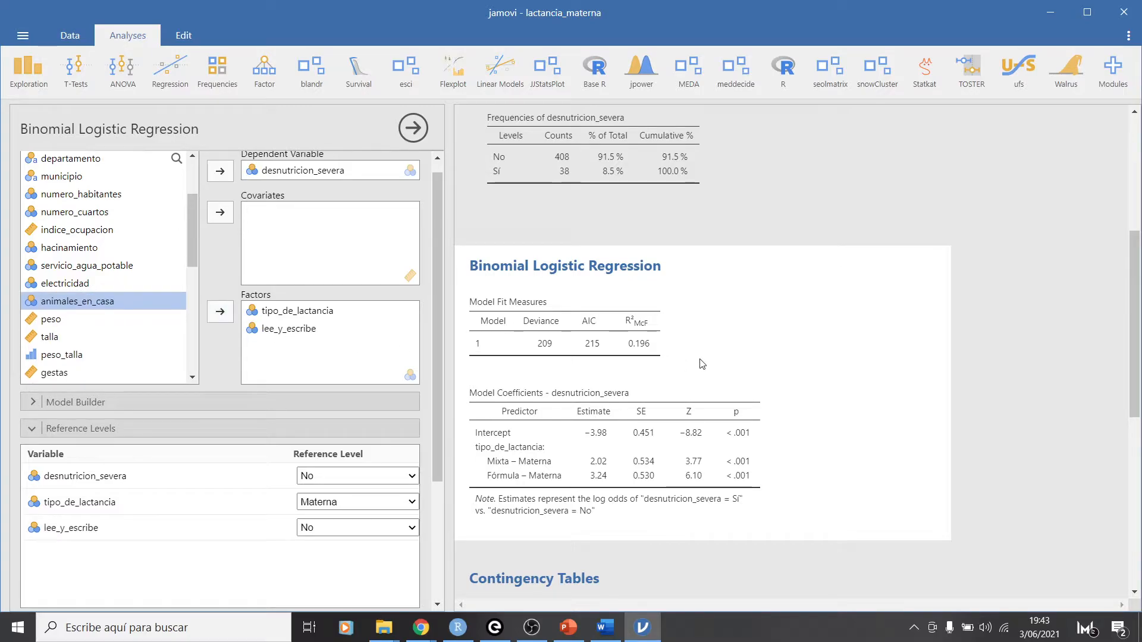
left_click(369, 529)
left_click(371, 532)
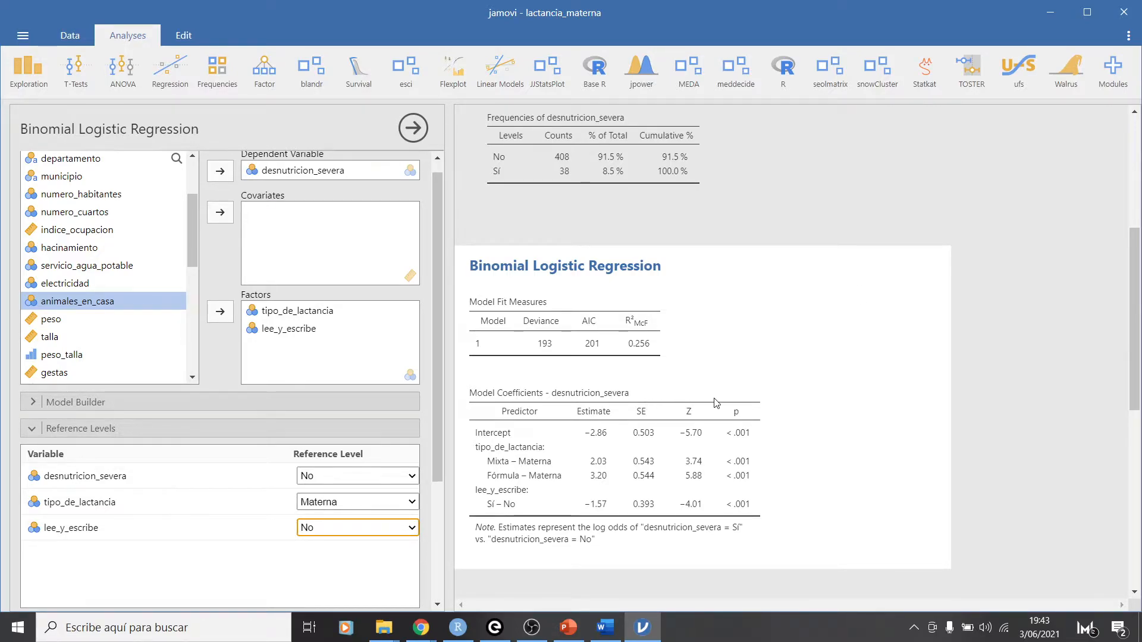
- Examine the tipo_de_lactancia and lee_y_escribe contrasts in the model coefficients table, marking the compared levels in red
scroll(716, 403, "down", 3)
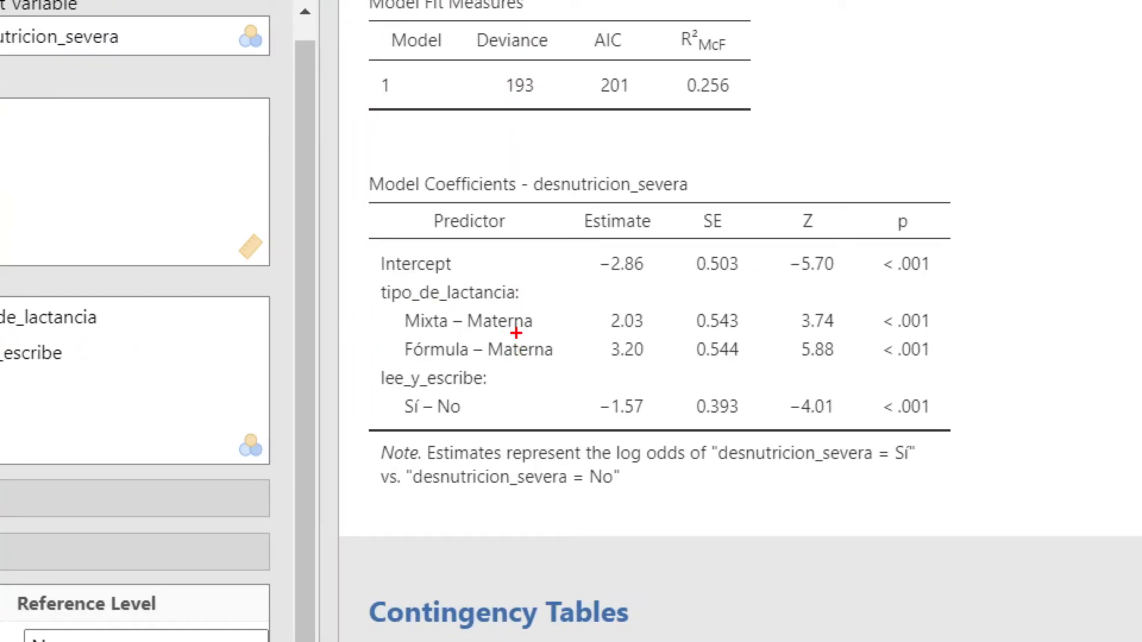
mouse_move(396, 333)
left_mouse_down()
mouse_move(450, 334)
mouse_move(481, 278)
mouse_move(509, 299)
left_mouse_up()
mouse_move(439, 365)
left_mouse_down()
mouse_move(496, 383)
mouse_move(534, 372)
mouse_move(547, 384)
left_mouse_up()
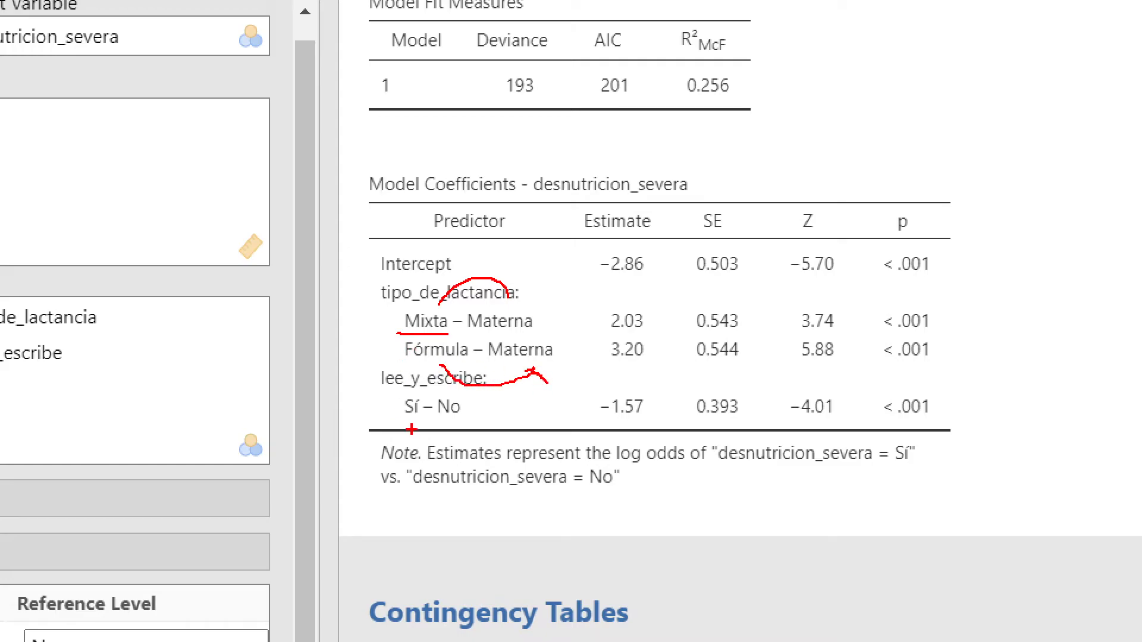
left_click_drag(409, 420, 487, 420)
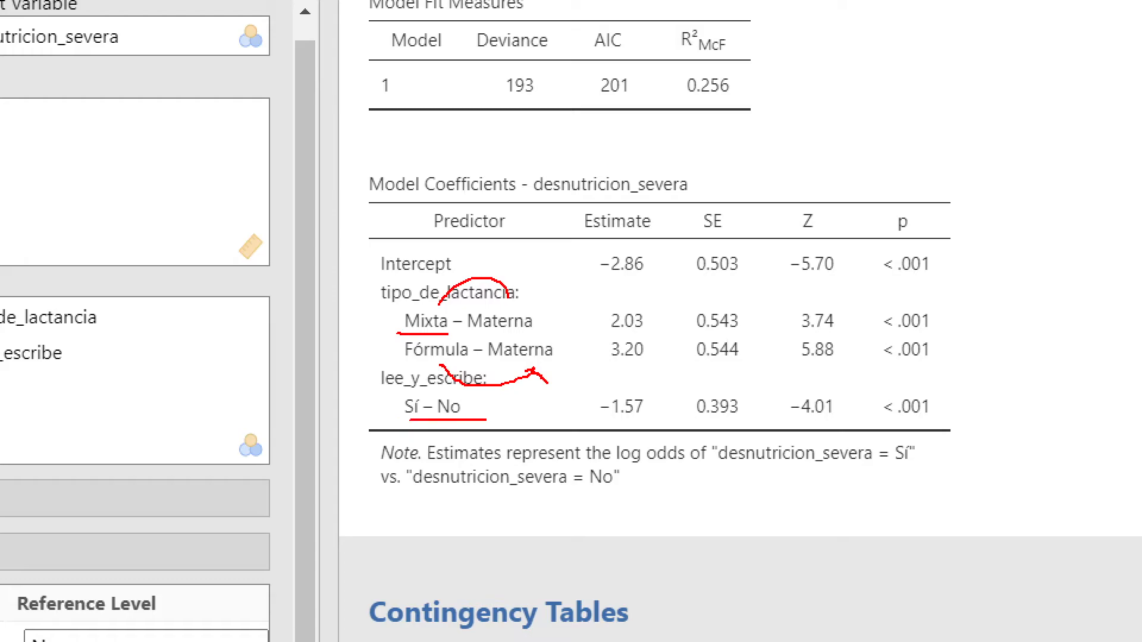
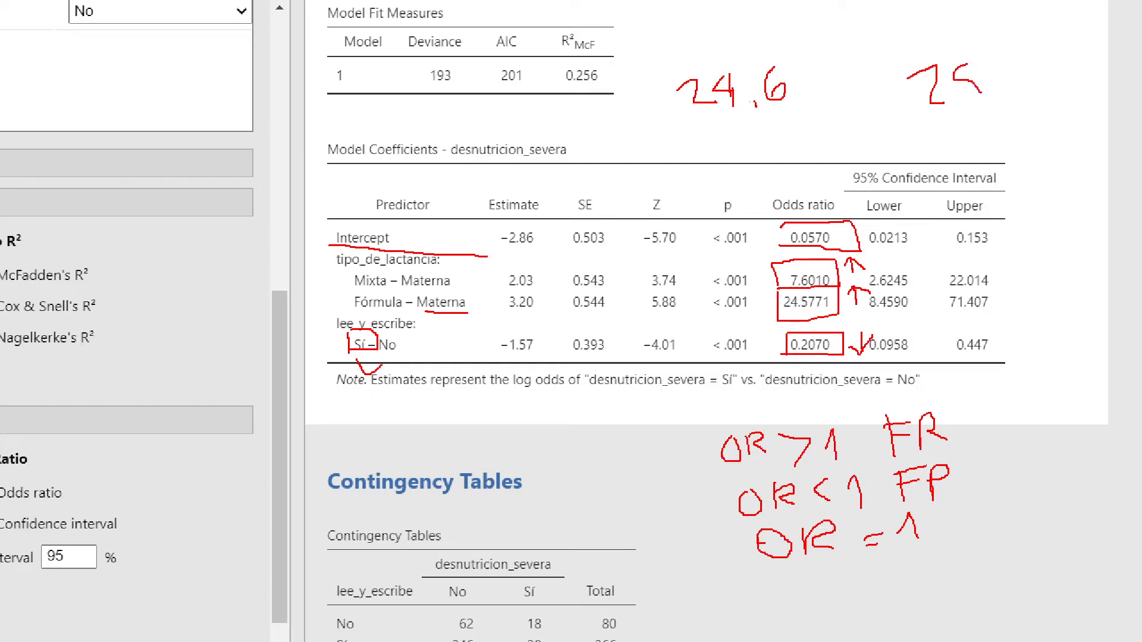
- Annotate 24.6 as approximately 25 above the model coefficients table, write 24 beside it, and clear the red markings
left_click_drag(817, 78, 870, 103)
left_click_drag(936, 129, 939, 158)
left_click_drag(870, 145, 951, 144)
mouse_move(1031, 136)
left_mouse_down()
mouse_move(1087, 150)
mouse_move(1087, 167)
left_mouse_up()
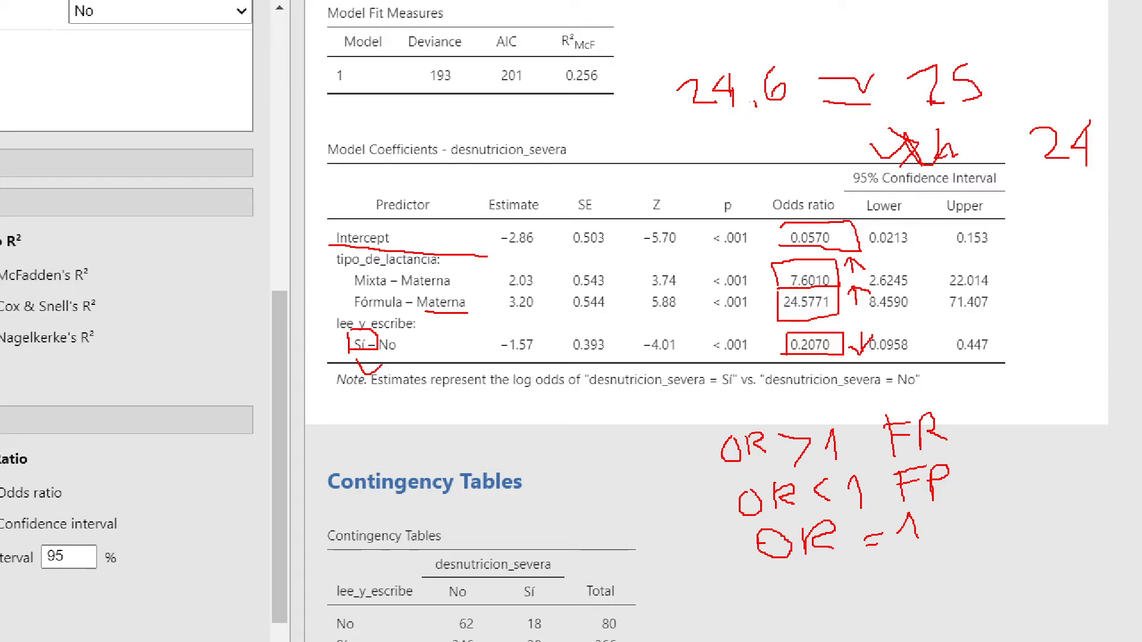
left_click_drag(1005, 79, 1059, 83)
key("Escape")
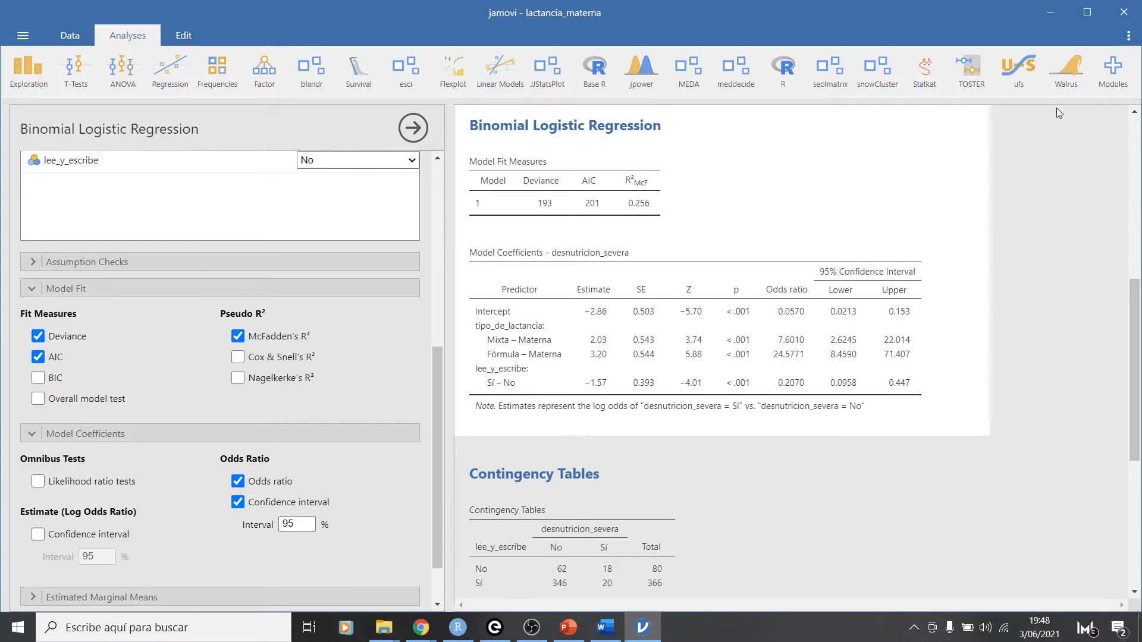
- Switch to Excel by opening the database_bisap workbook from the dataframes_jamovi folder, and add a blank worksheet
left_click(1045, 8)
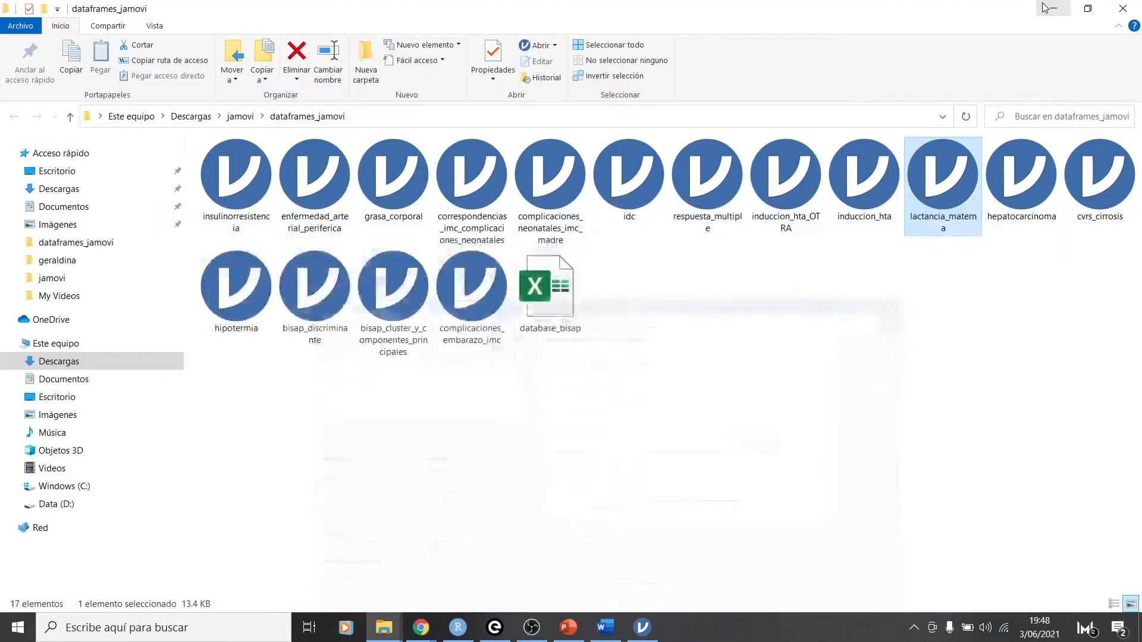
left_click(556, 315)
double_click(557, 315)
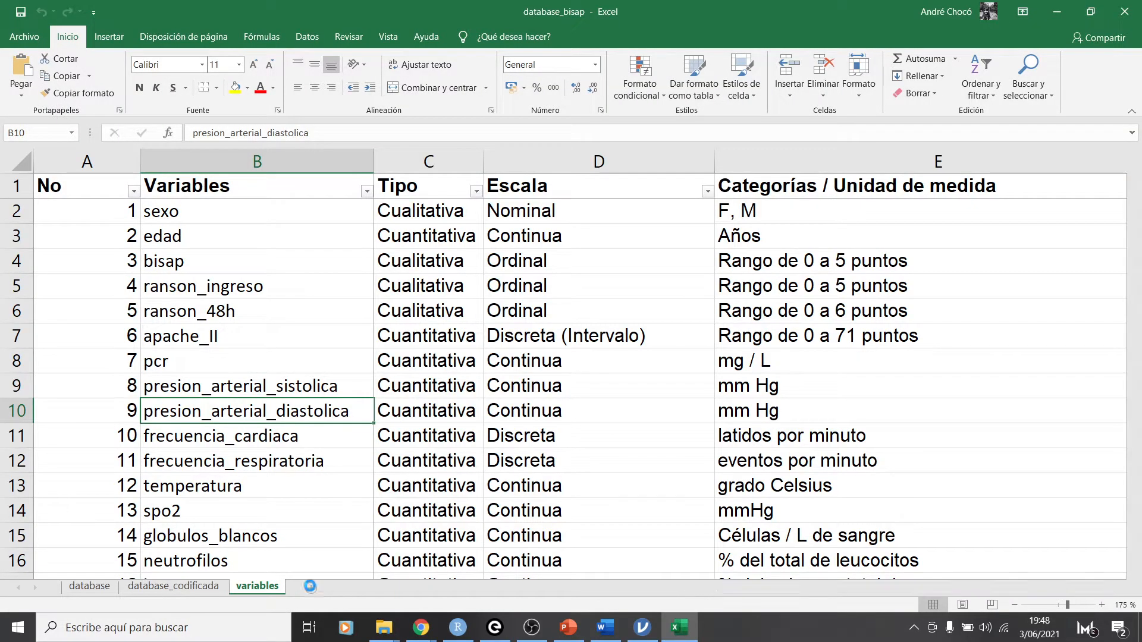
left_click(310, 588)
left_click(178, 198)
scroll(355, 418, "up", 3)
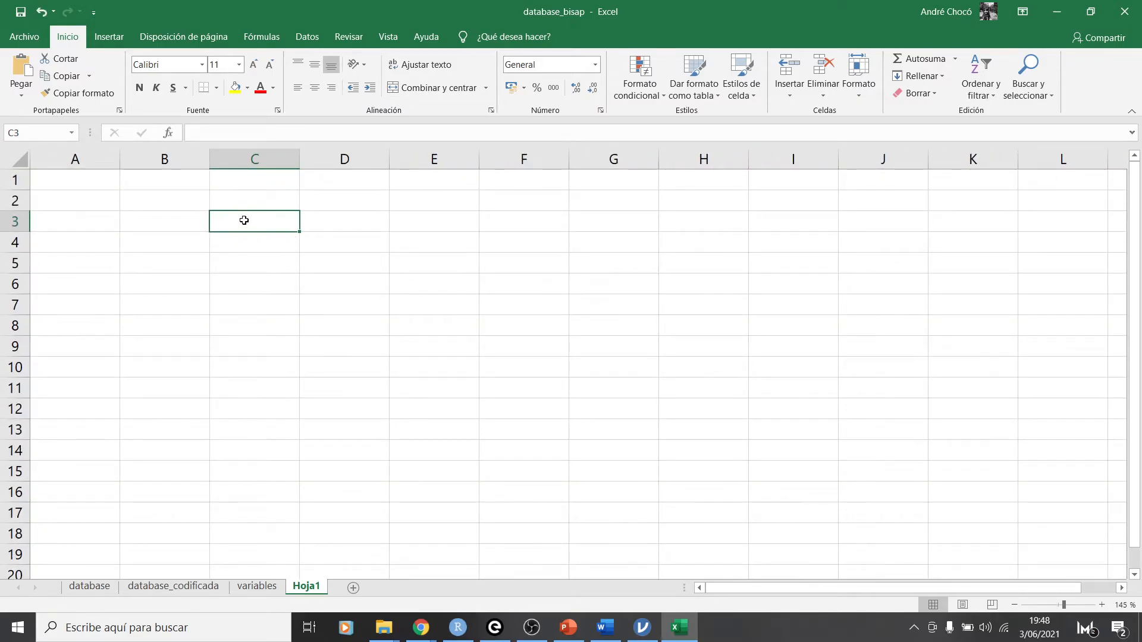
- Enter a first example person's name in C3 and the value 20 in D3
type("María")
key("Return")
key("Up")
key("Right")
type("2")
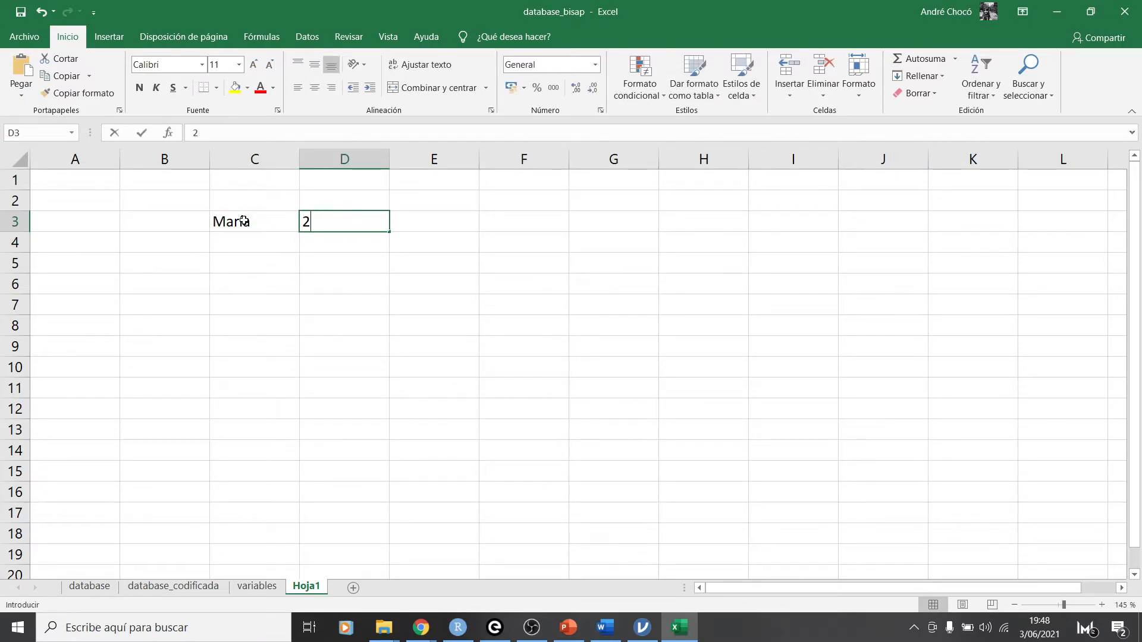
type("0")
key("Return")
- Enter a second example person's name in C4 and the value 40 in D4
key("Left")
key("Left")
key("Right")
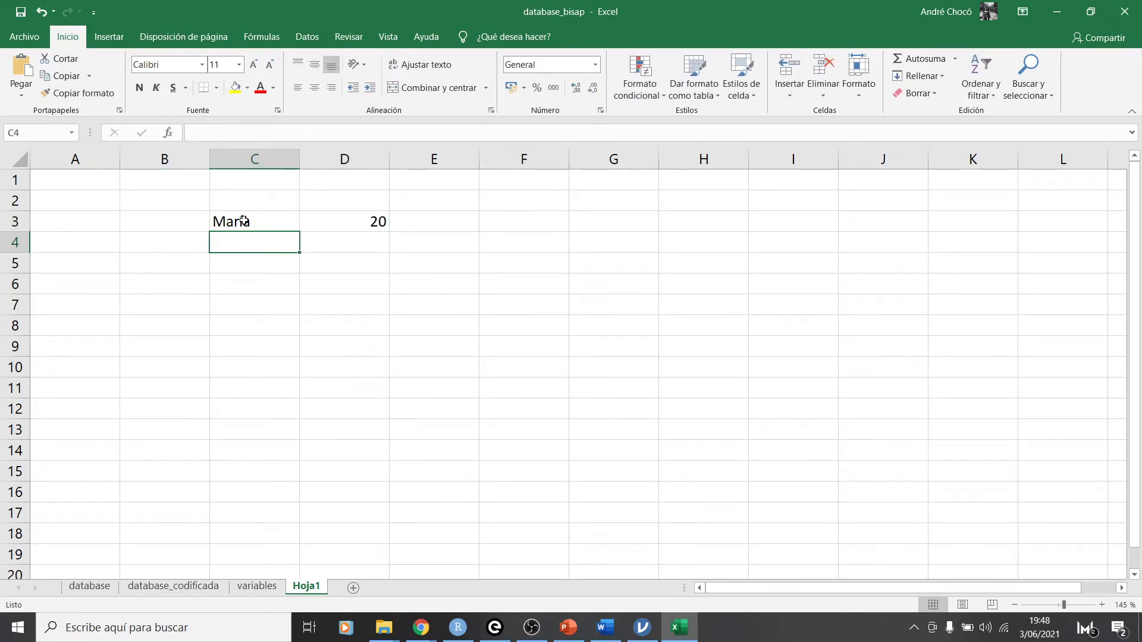
type("Sil")
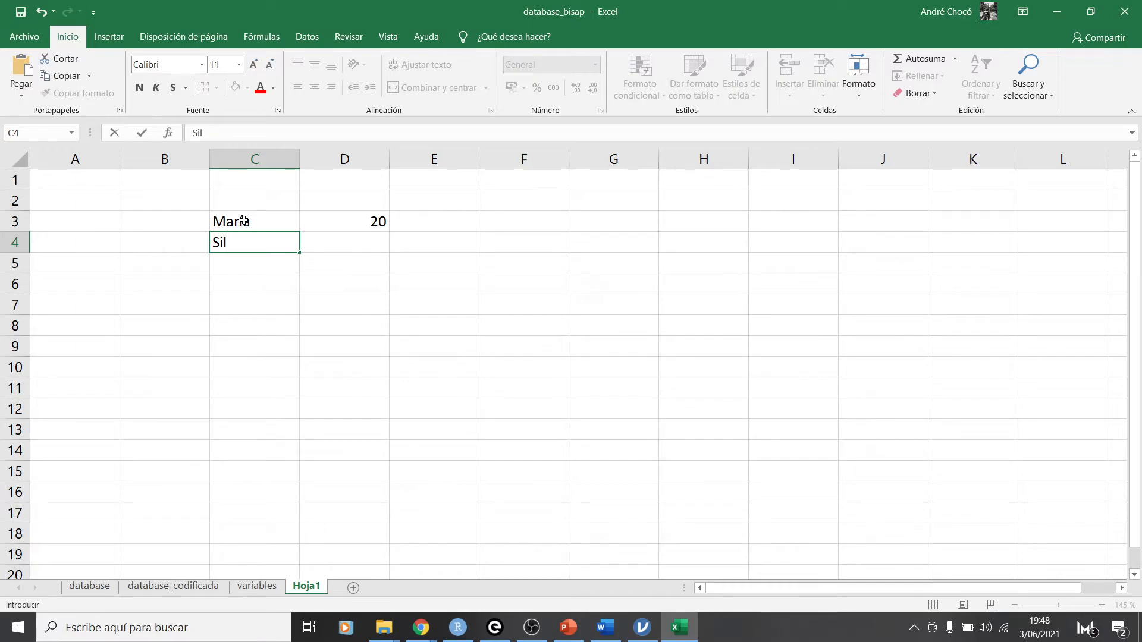
type("via")
key("Tab")
type("4")
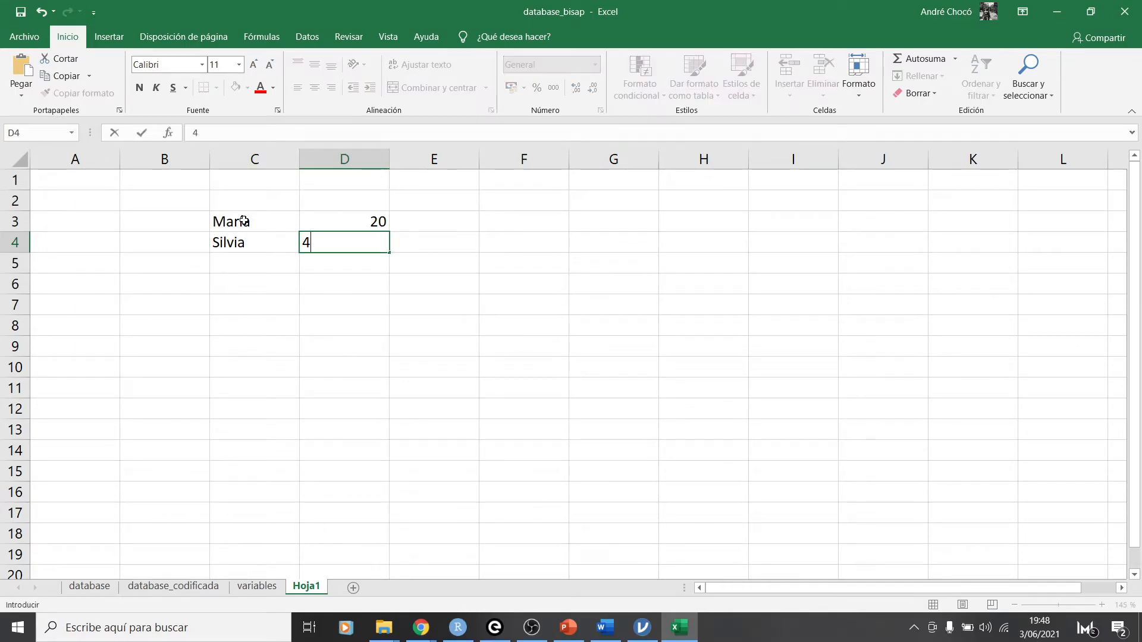
type("0")
key("Return")
- Enter a third example person's name in F3 and the value 20 in G3
key("Right")
key("Right")
key("Right")
key("Right")
key("Up")
key("Up")
key("Left")
type("jim")
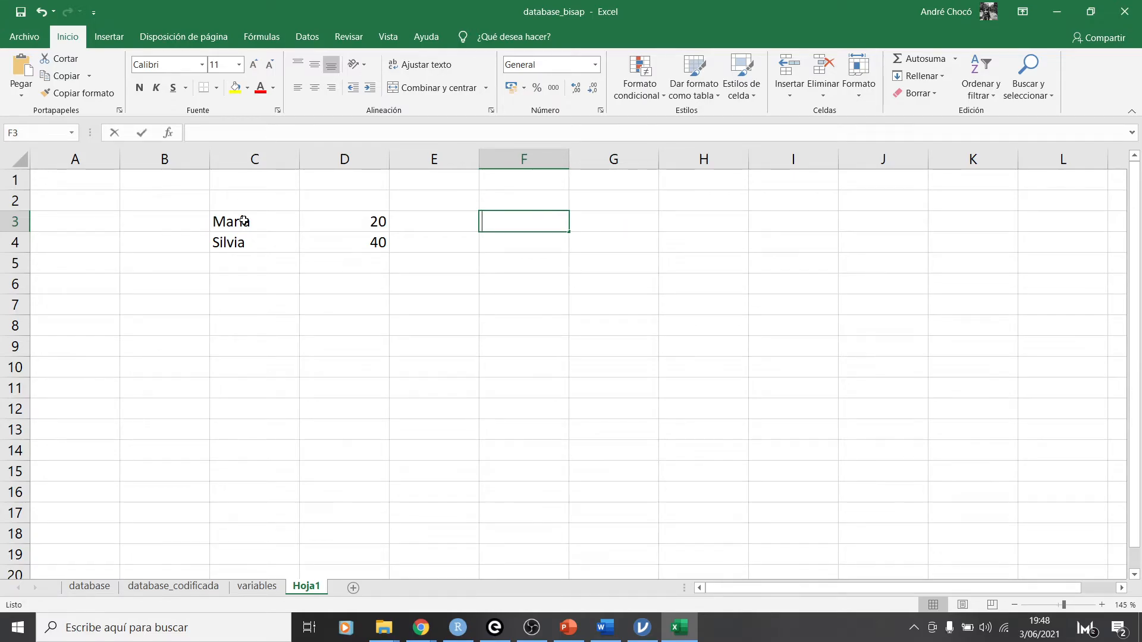
type("ena")
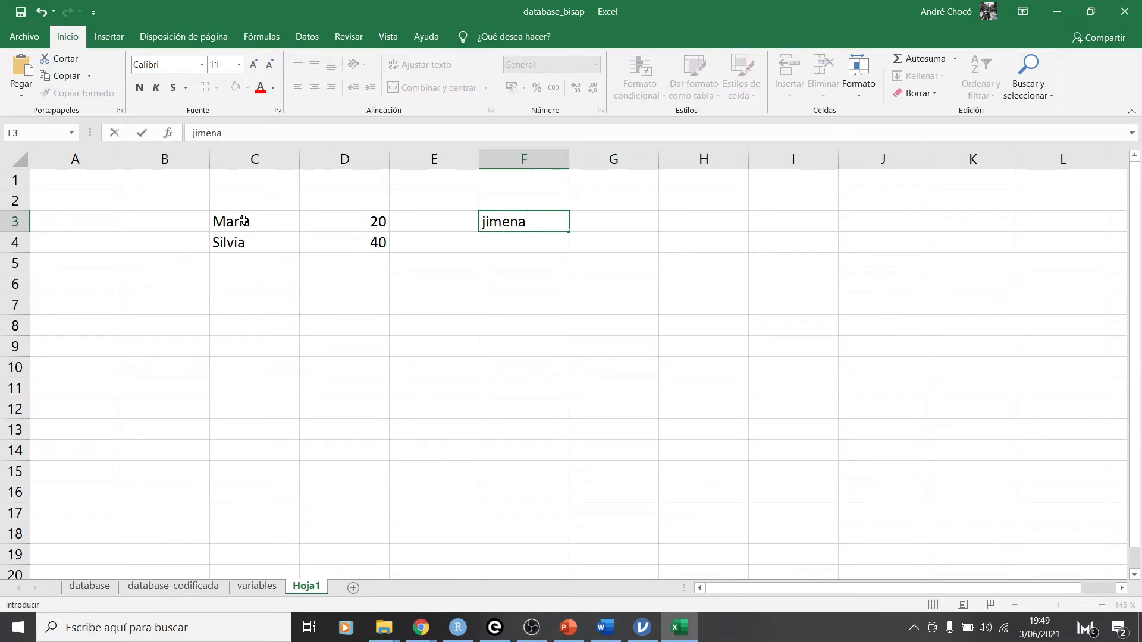
key("Tab")
type("20")
key("Return")
- List the third example person's name in F7 and the first person's name below it in F8
key("Down")
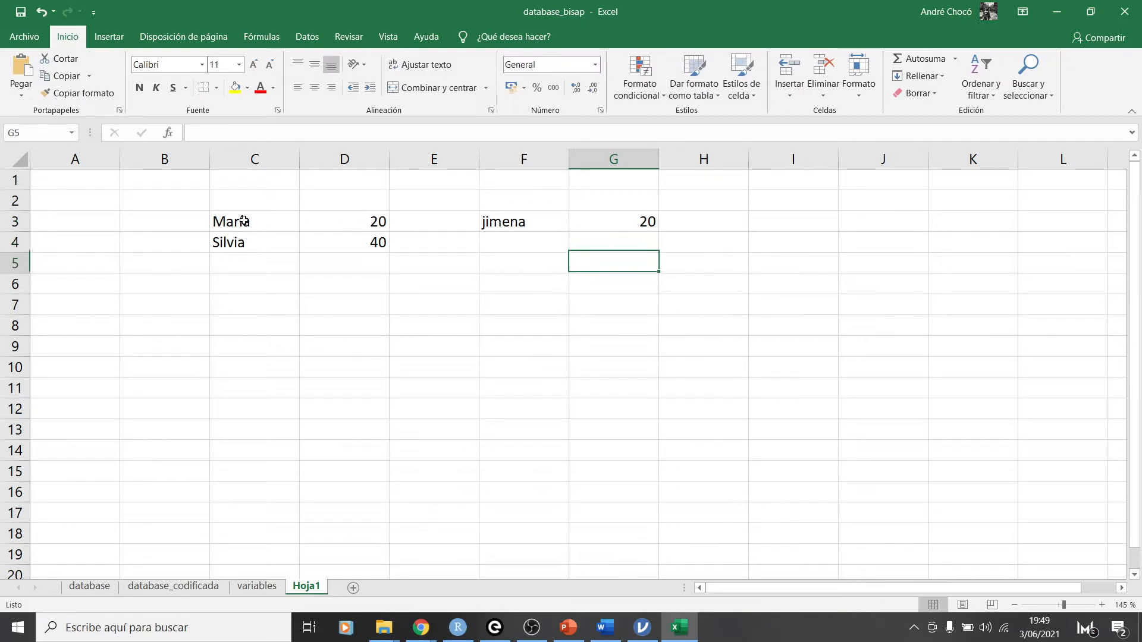
key("Down")
key("Left")
key("Down")
key("Down")
key("Up")
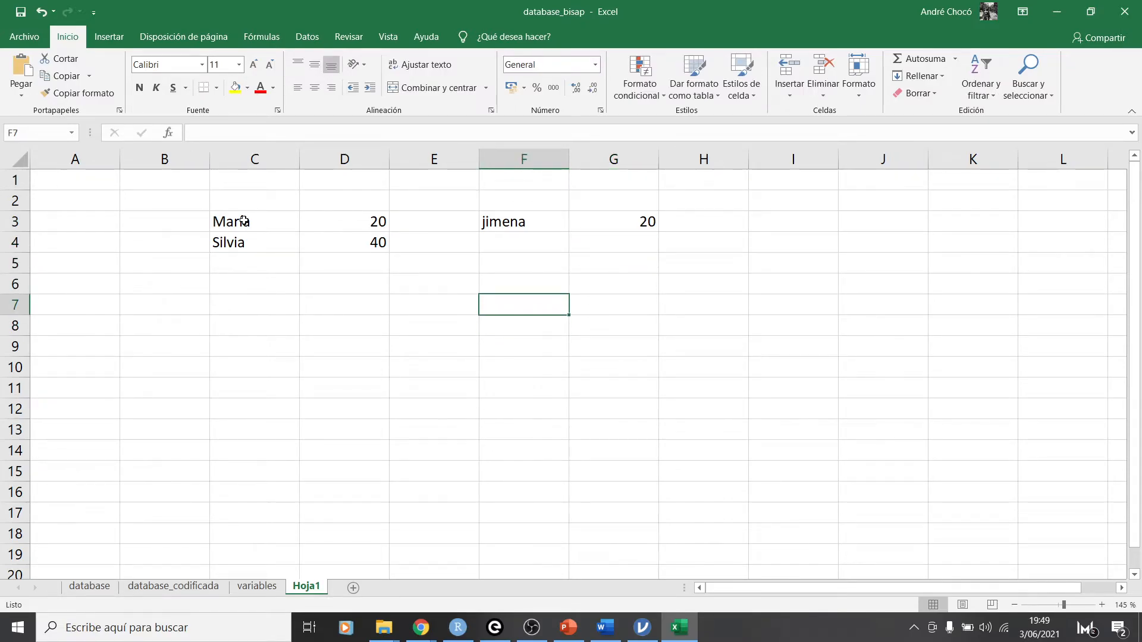
type("jimena")
key("Return")
type("María")
key("Return")
- Enter the value 20 beside both names, in G7 and G8
key("Up")
key("Up")
key("Right")
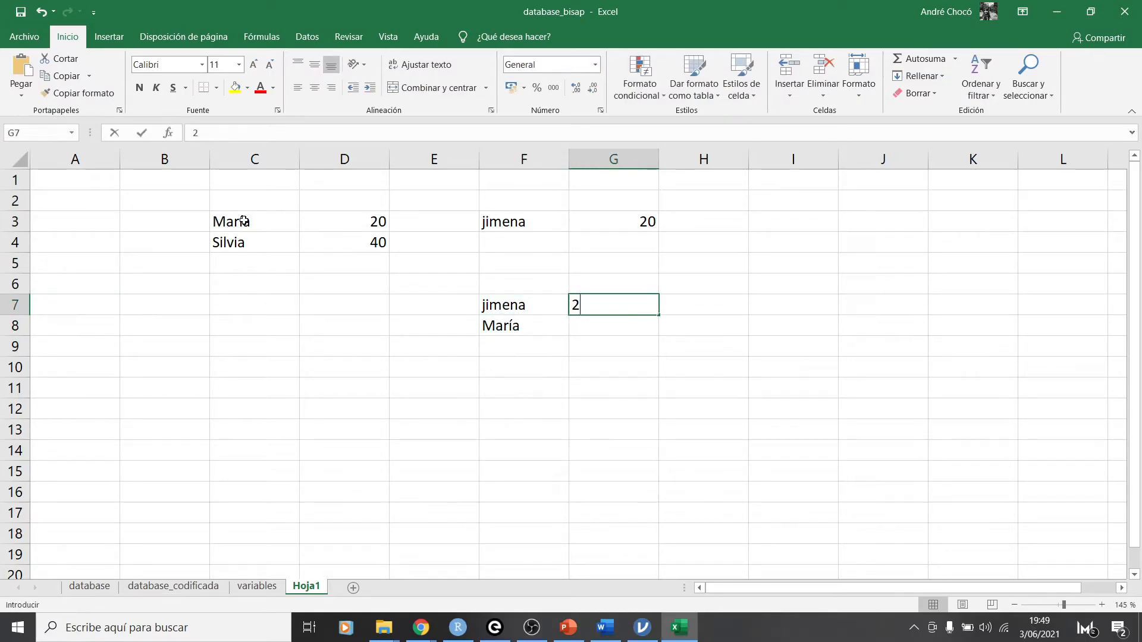
type("20")
key("Return")
type("20")
key("Return")
- Enter the value 1 in I7 for the comparison of the two equal amounts
key("Up")
key("Right")
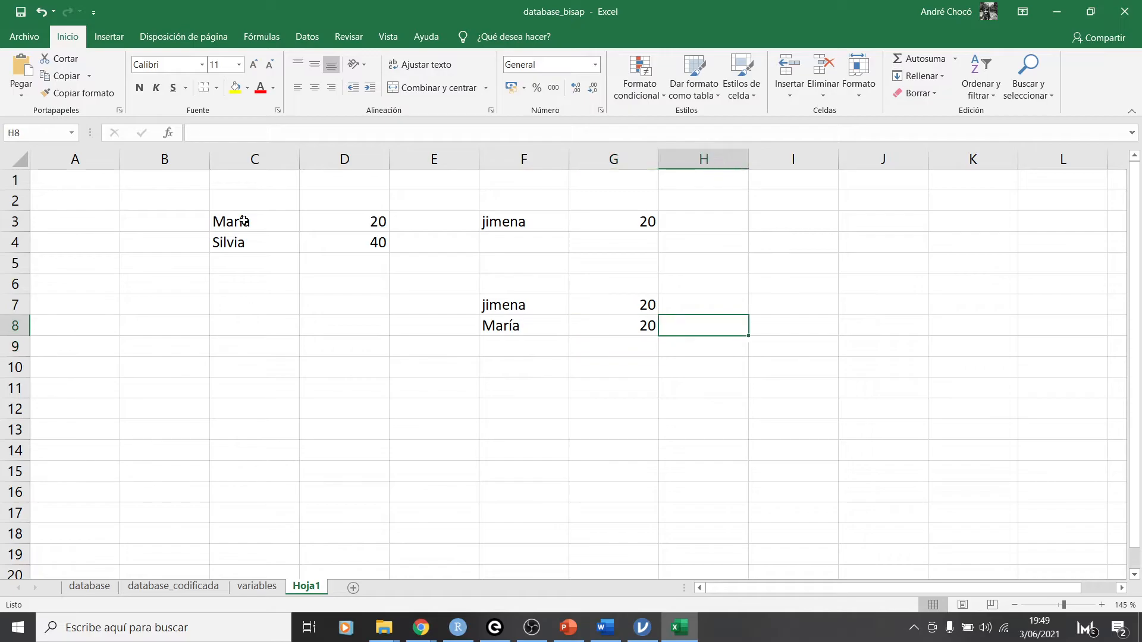
key("Right")
key("Up")
type("1")
key("Return")
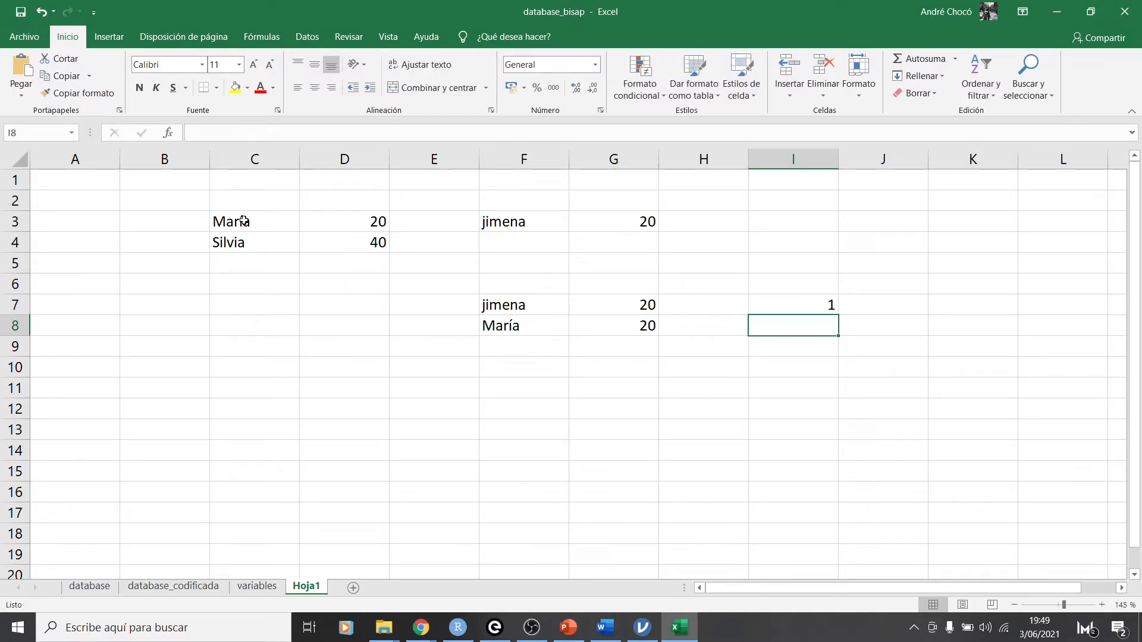
- Copy the names from C4 and C3 into cells F11 and F12 respectively, forming a new comparison pair
key("Left")
key("Left")
key("Left")
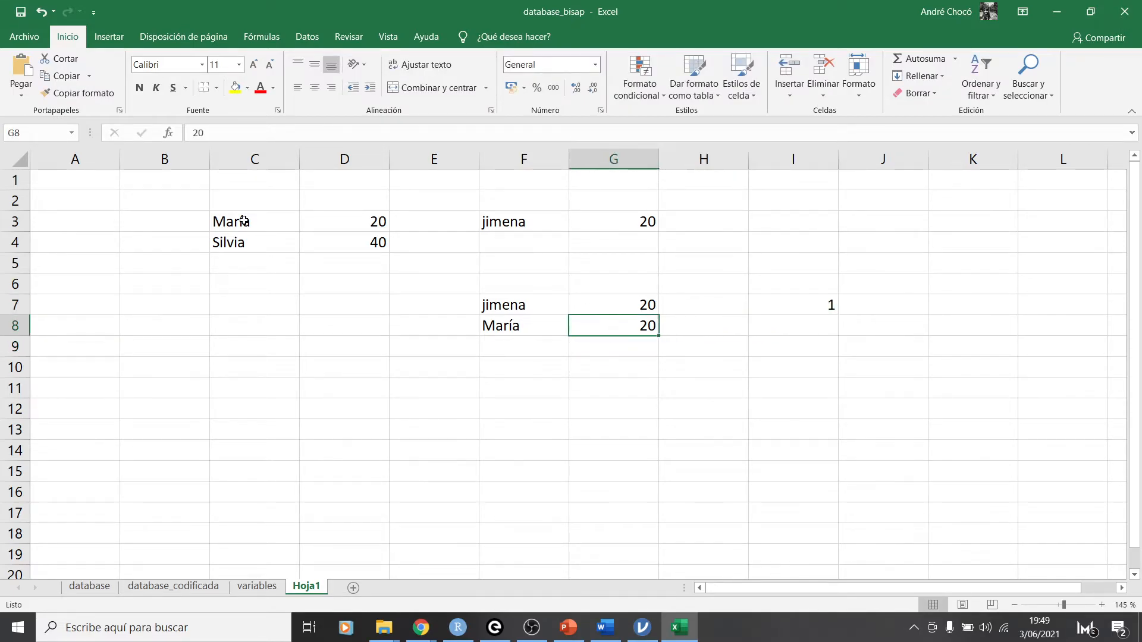
key("Down")
key("Down")
key("Down")
type("Silvia")
key("Return")
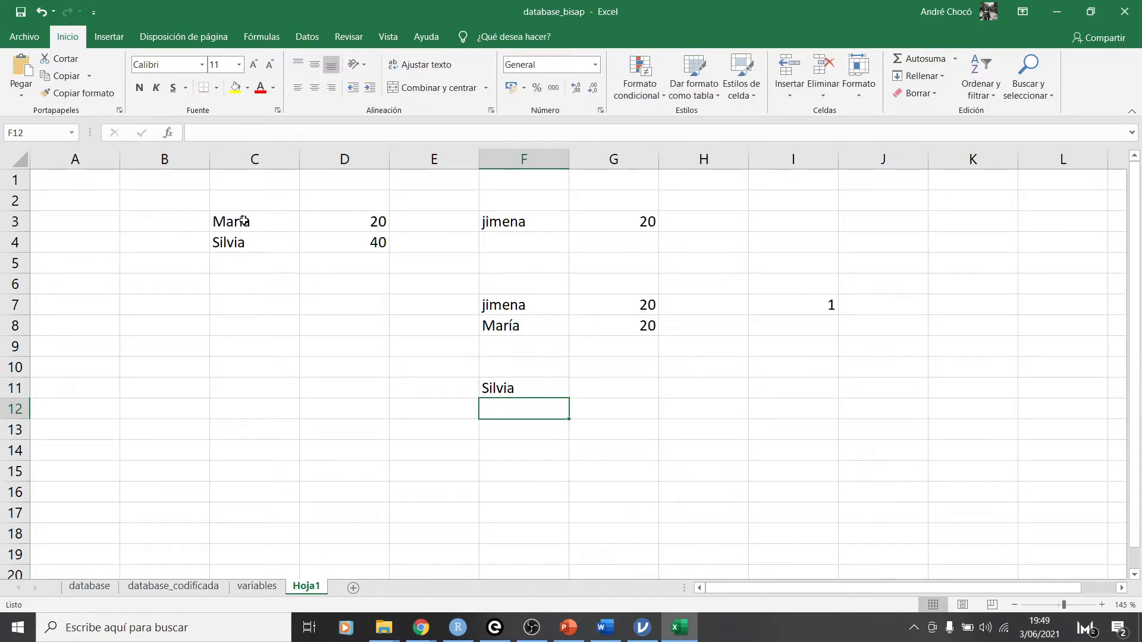
type("María")
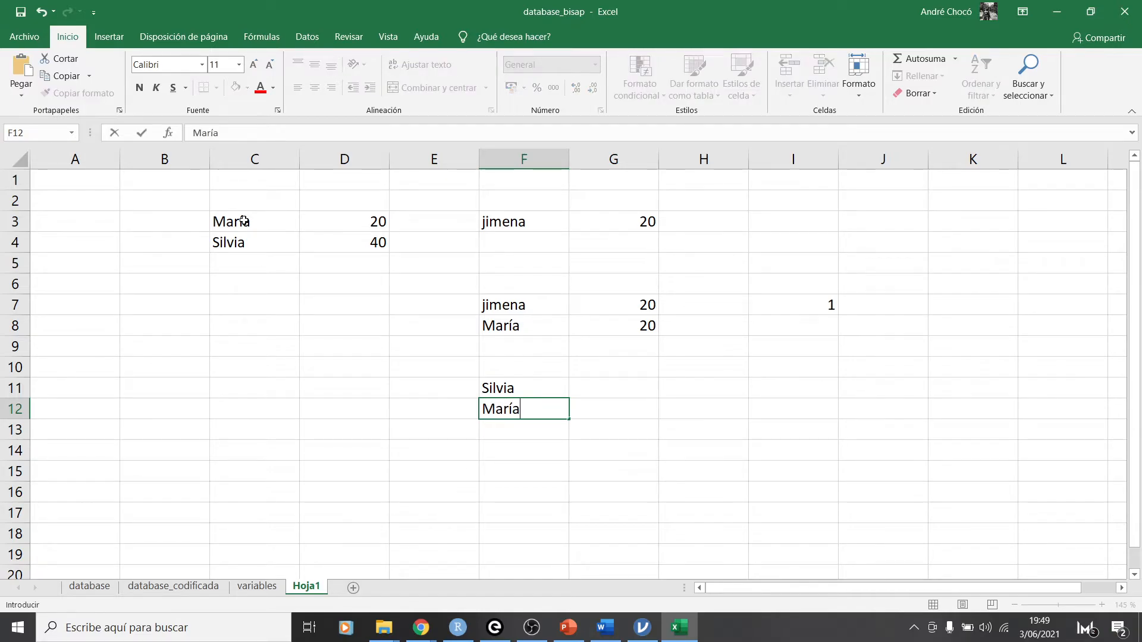
key("Return")
- Enter the values 40 and 20 beside the two names in cells G11 and G12
key("Up")
key("Right")
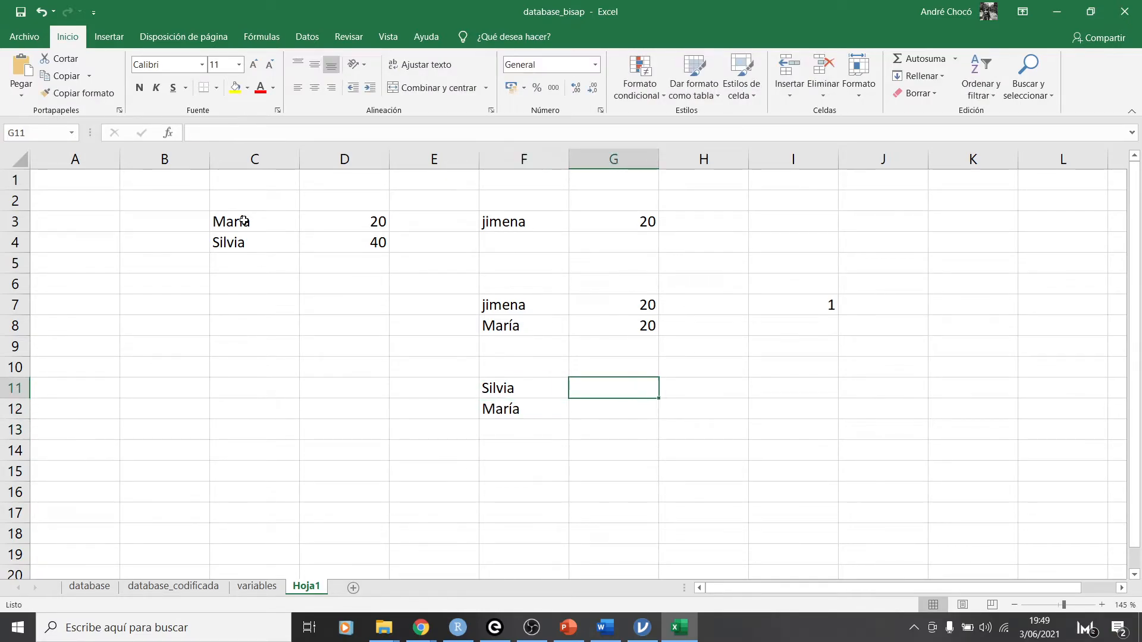
type("40")
key("Return")
type("20")
key("Return")
- Enter 2 in cell I11 and 1 in cell I12 for the second comparison pair
key("Up")
key("Up")
key("Right")
key("Right")
key("Left")
key("Left")
key("Right")
key("Right")
type("2")
key("Return")
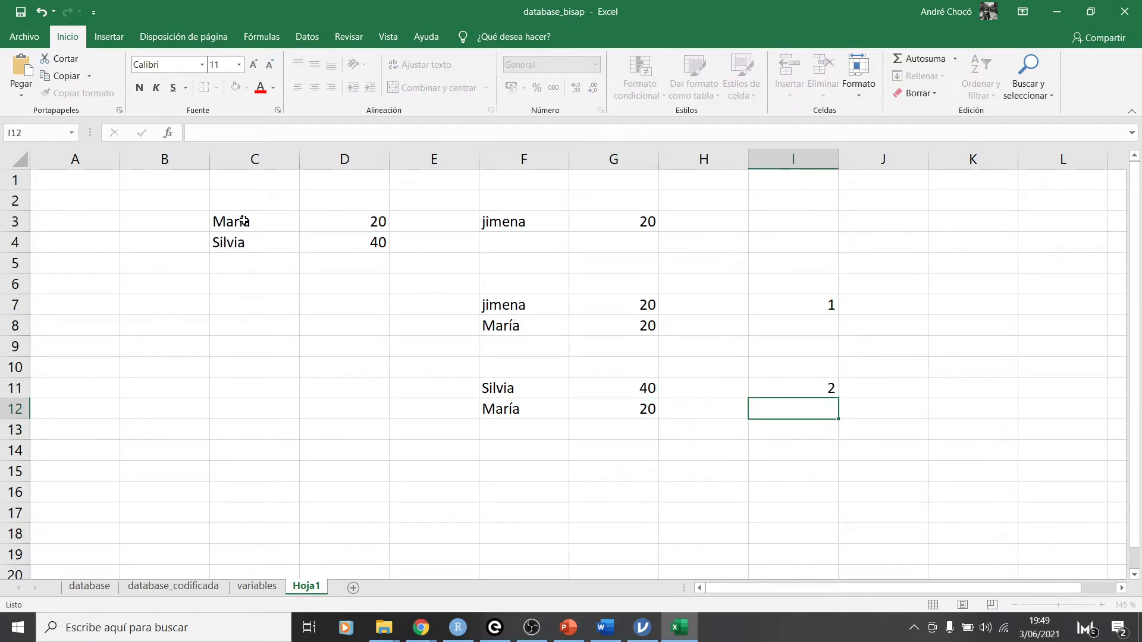
key("Up")
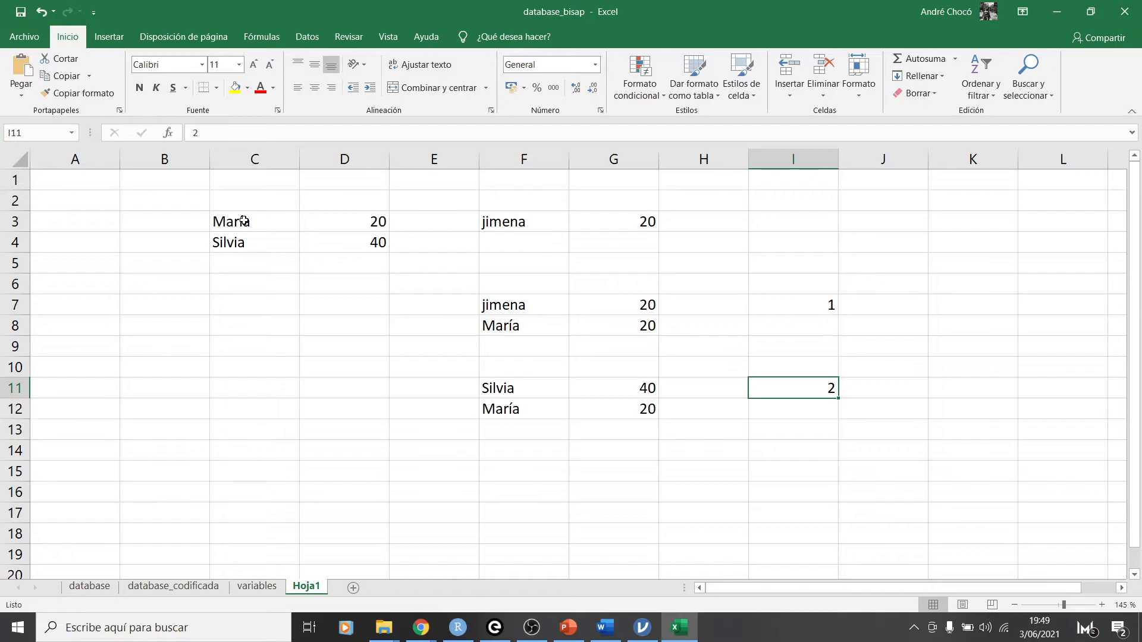
key("Down")
type("1")
key("Return")
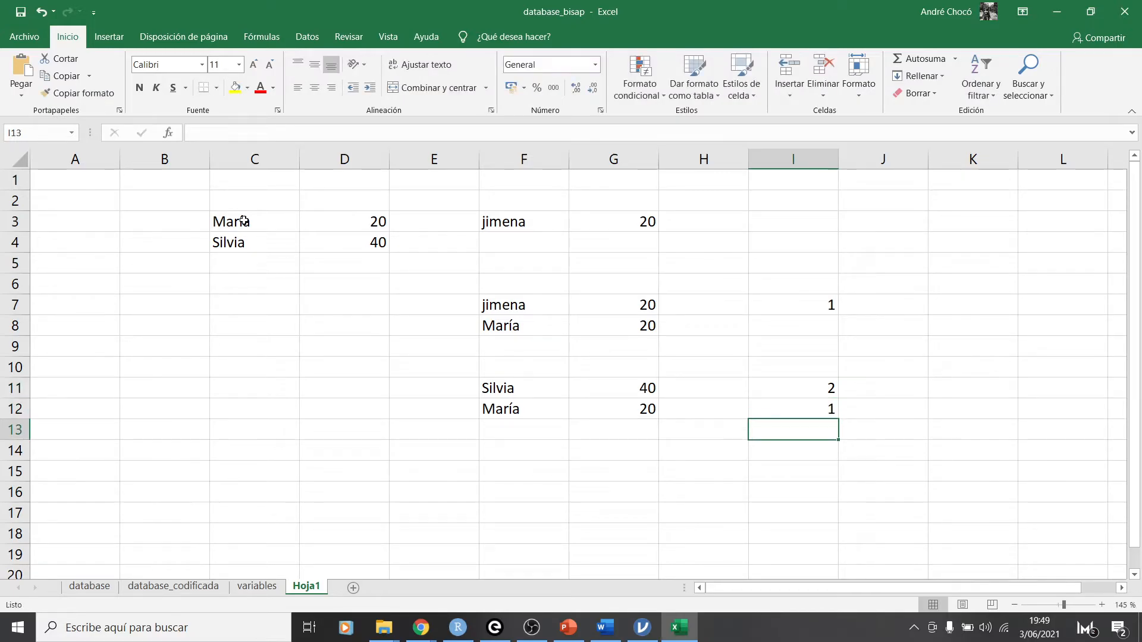
- Start a third comparison pair with Abuelita in F14 and the name from C3 in F15
key("Left")
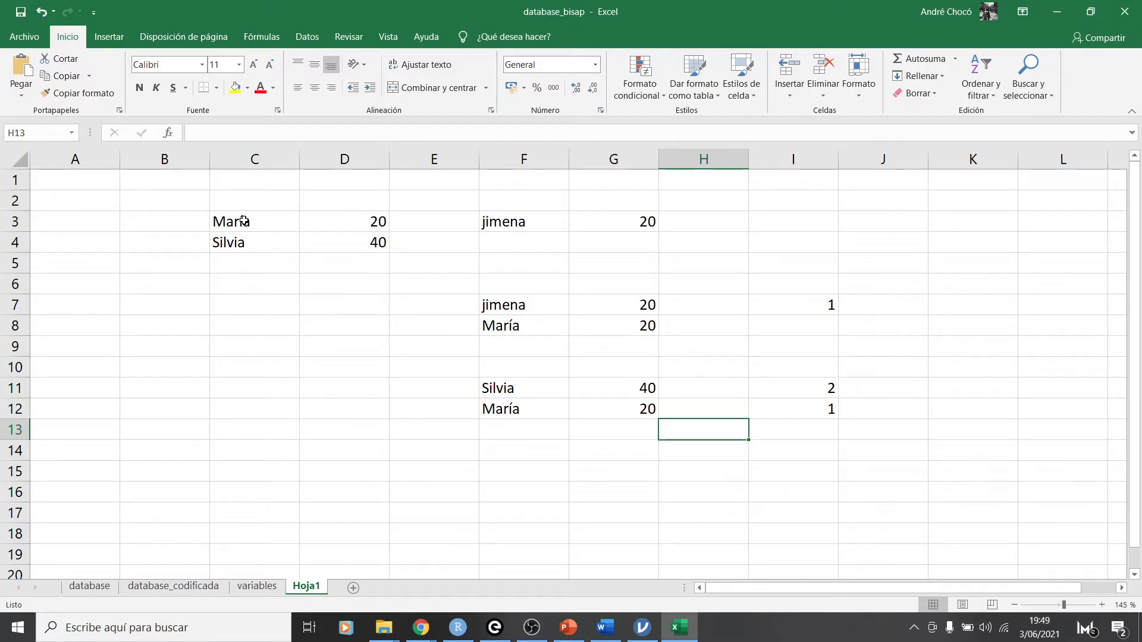
key("Left")
key("Left")
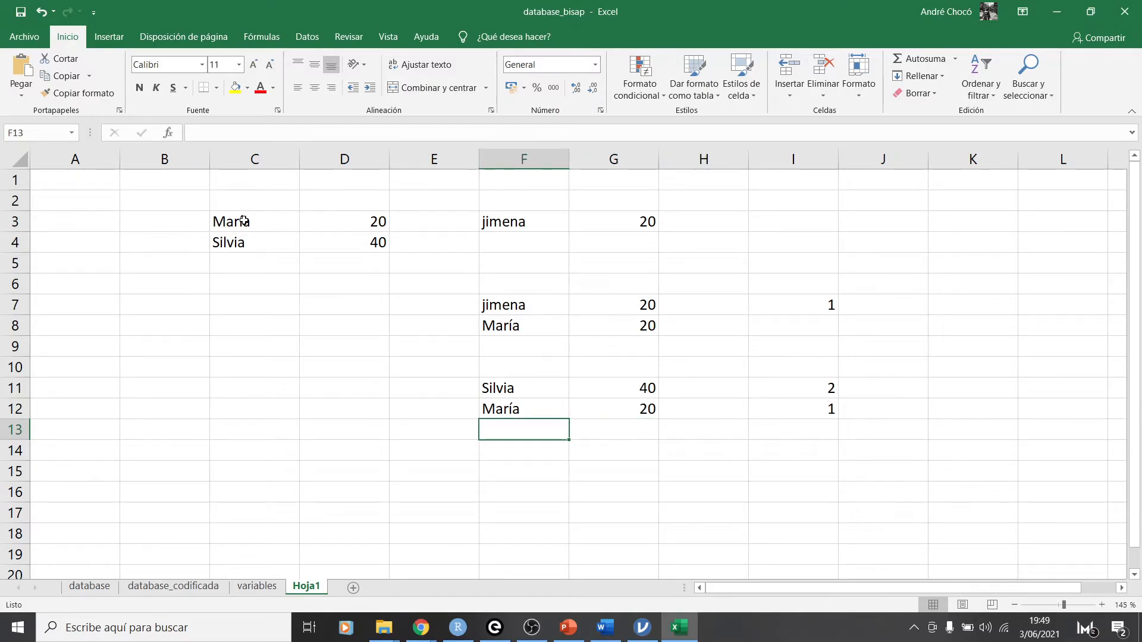
key("Down")
key("Down")
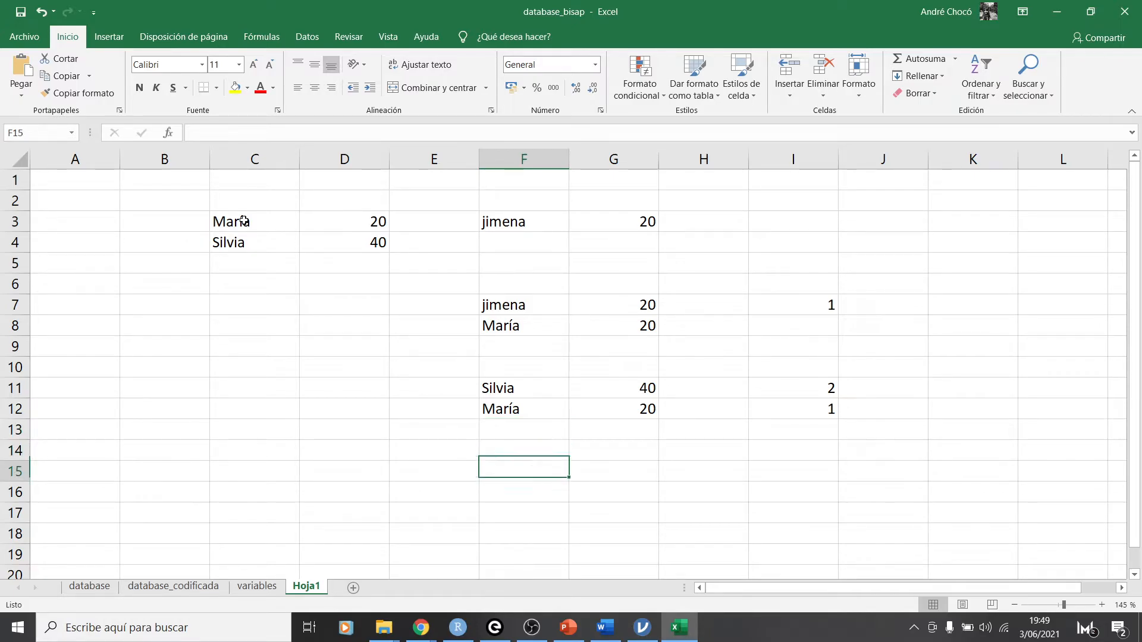
type("María")
key("Return")
key("Up")
key("Up")
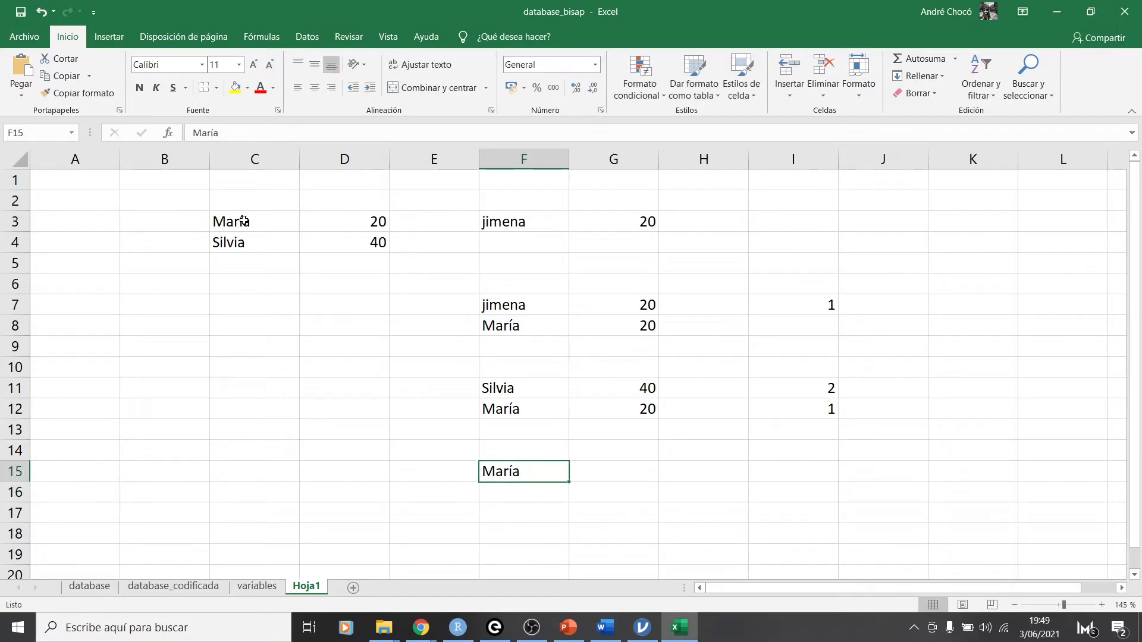
type("Abuelita")
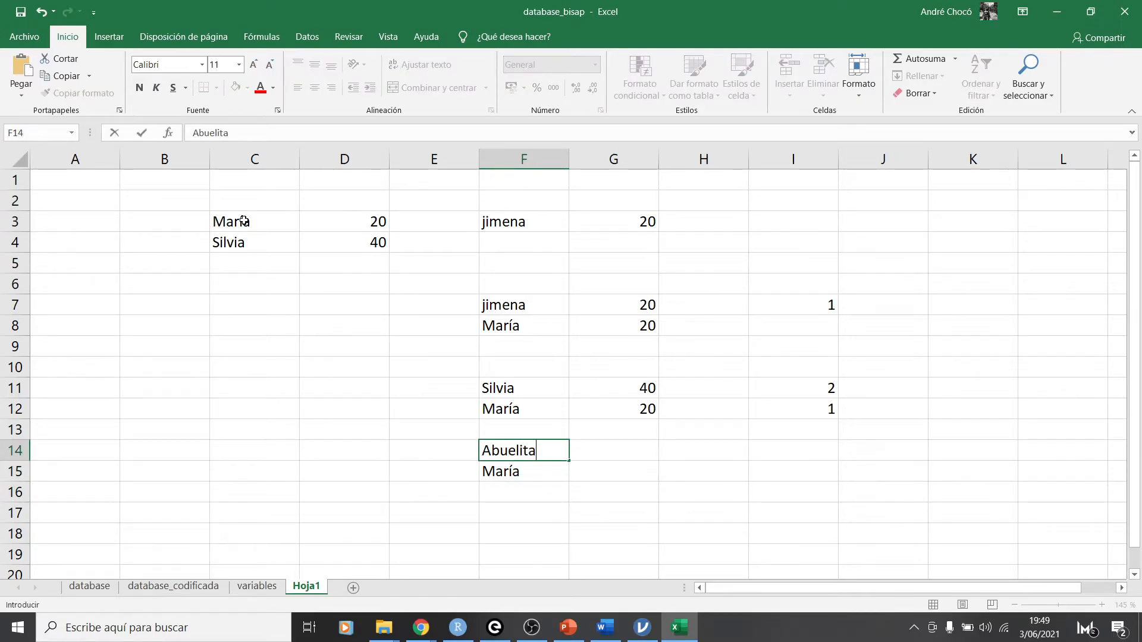
- Enter the values 60 in G14 and 20 in G15 for the third pair
key("Tab")
type("60")
key("Return")
type("20")
key("Return")
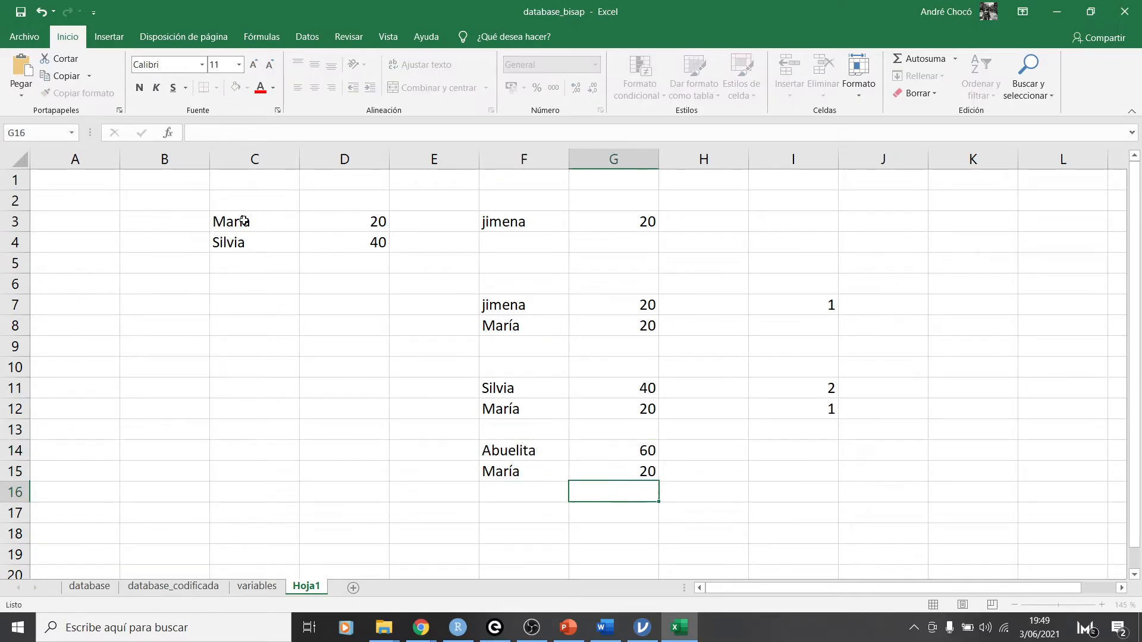
- Enter 3 in cell I14 and 2 in cell I15 for the third pair
key("Up")
key("Up")
key("Right")
key("Right")
type("3")
key("Return")
type("2")
key("Return")
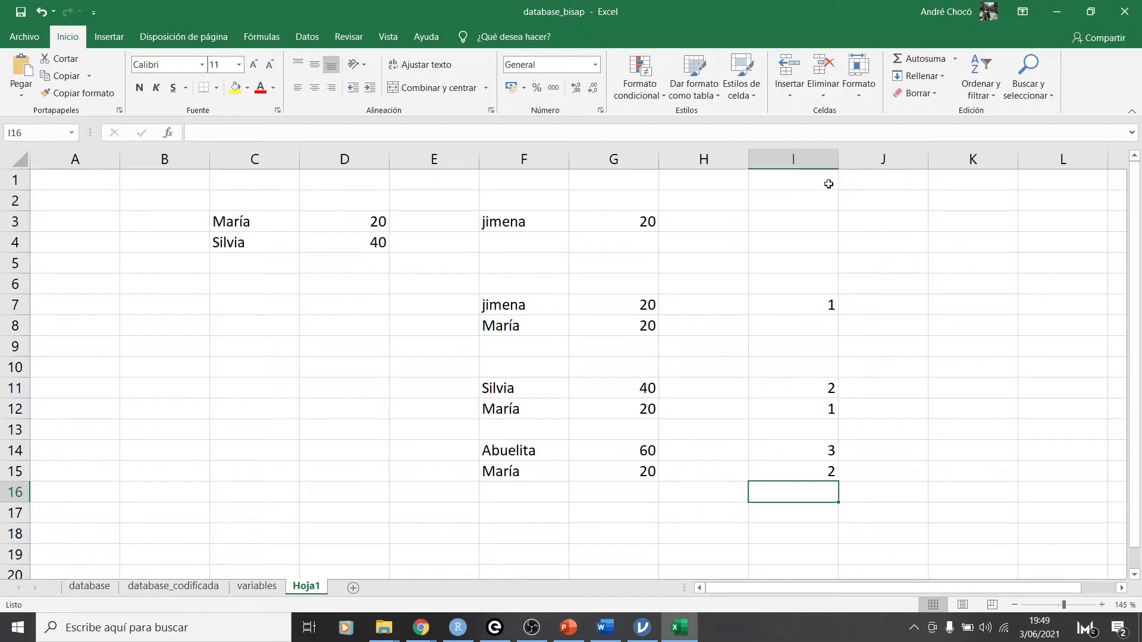
- Switch to jamovi and add gestas as a covariate in the binomial logistic regression of desnutricion_severa
left_click(456, 628)
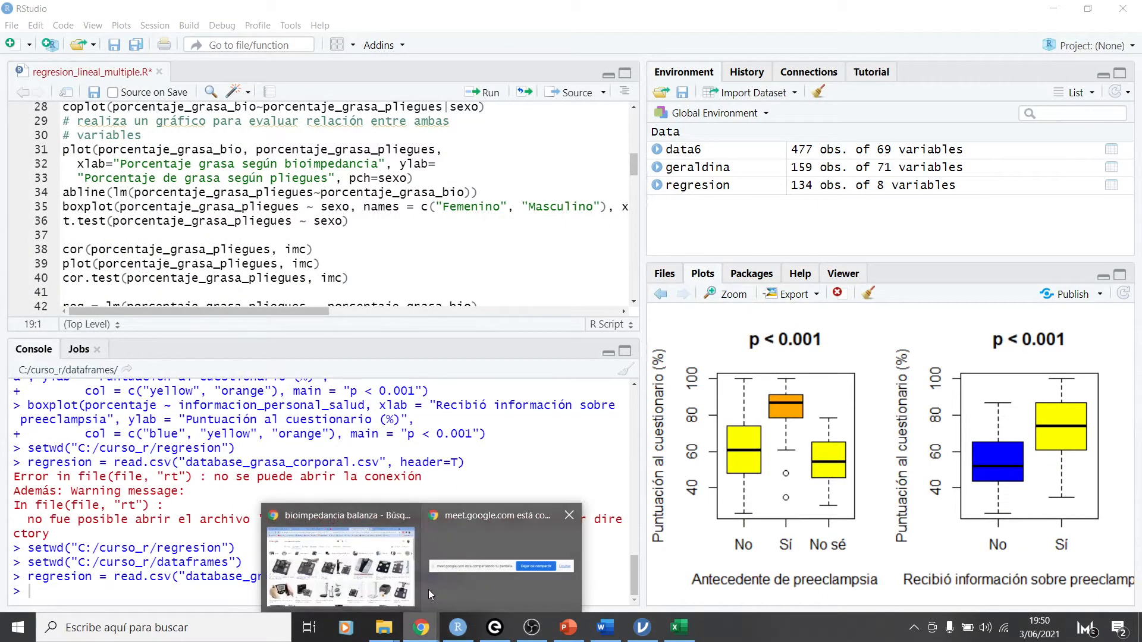
left_click(642, 629)
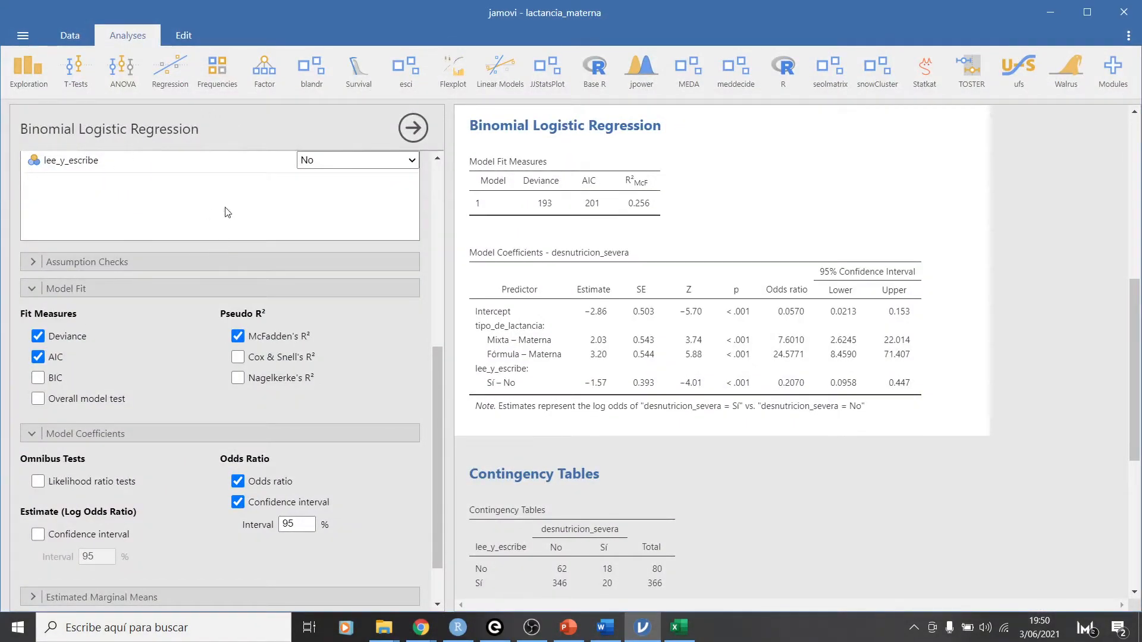
scroll(220, 278, "down", 1)
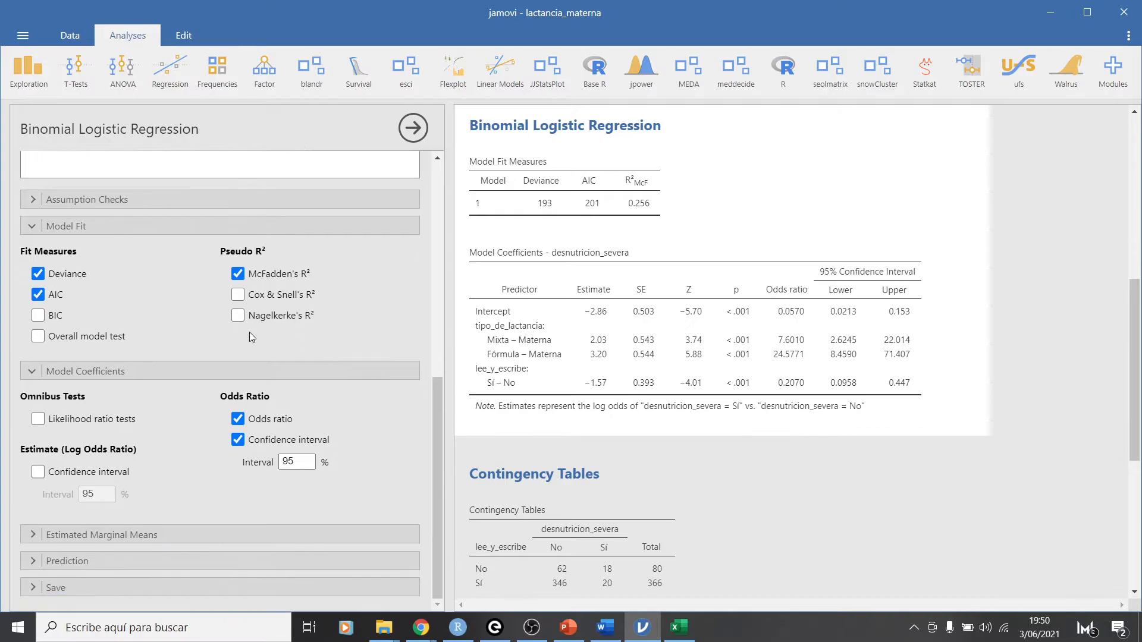
scroll(229, 223, "up", 7)
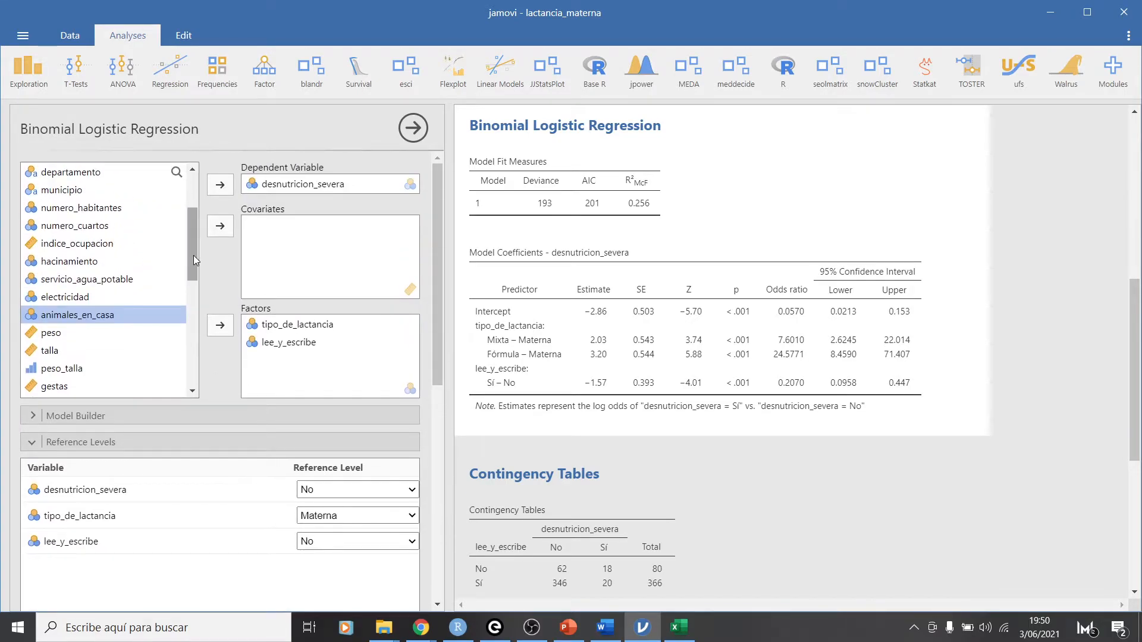
scroll(194, 255, "up", 2)
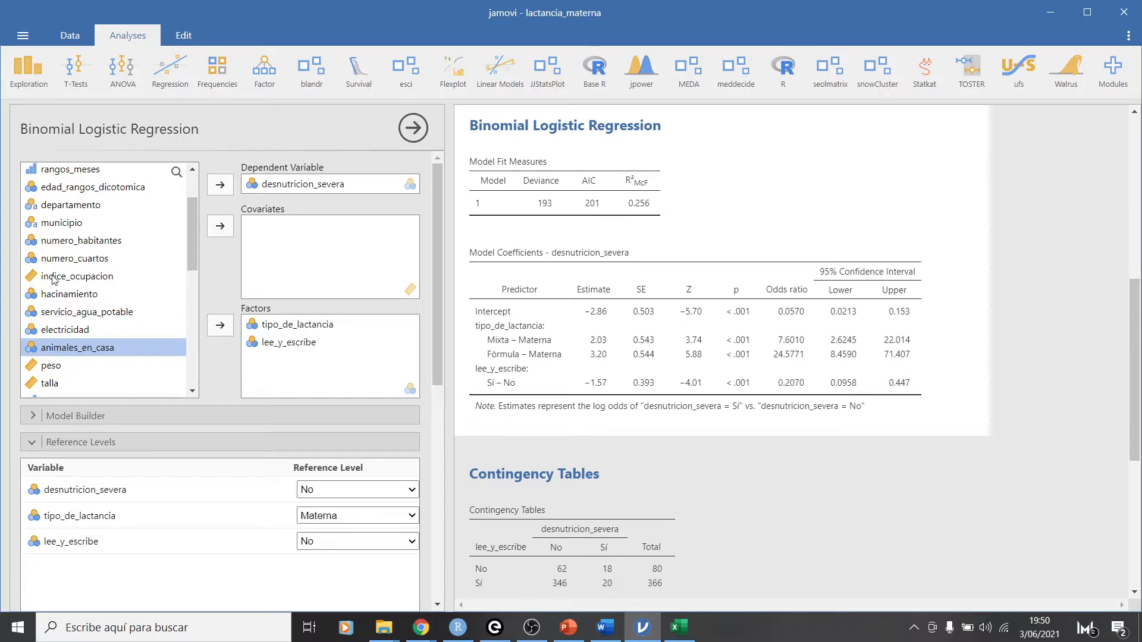
scroll(88, 236, "down", 2)
scroll(88, 236, "down", 3)
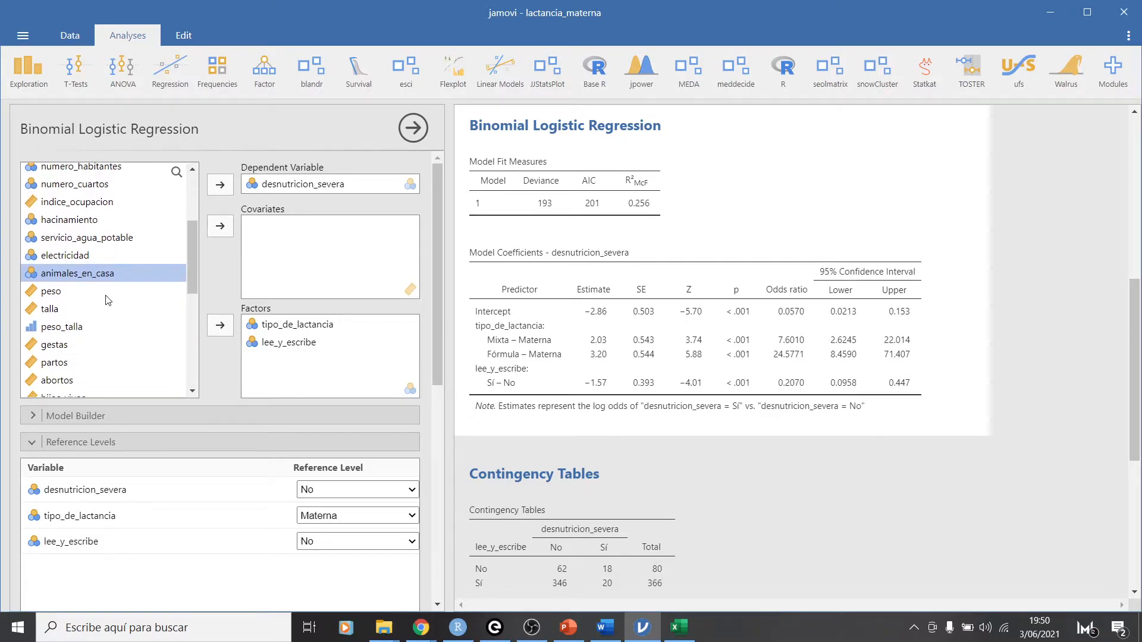
left_click(59, 271)
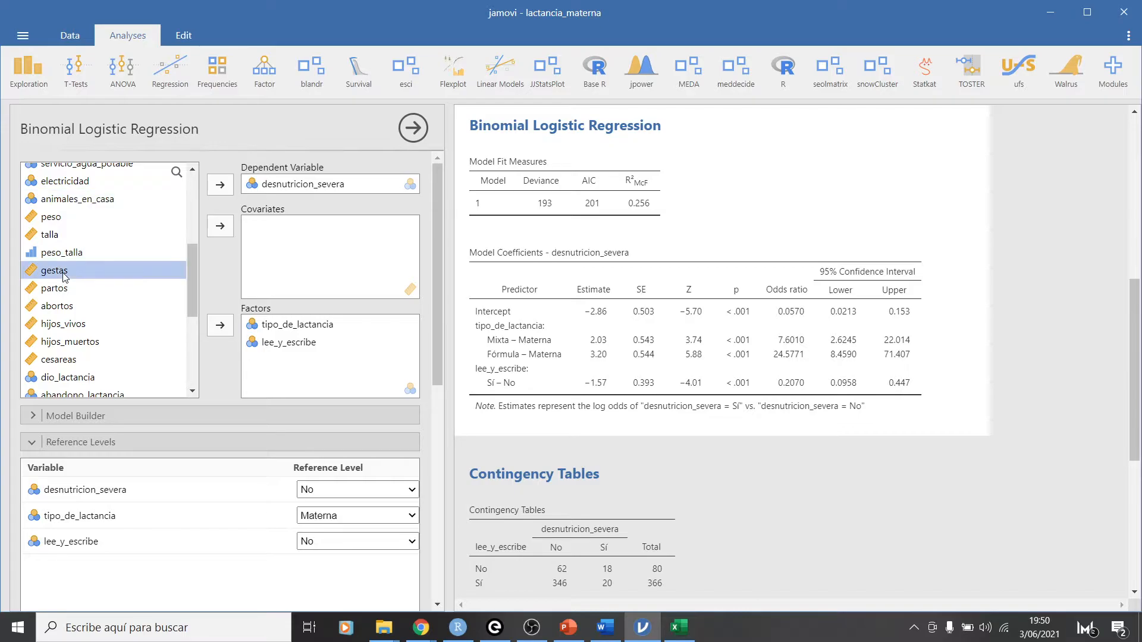
left_click(223, 230)
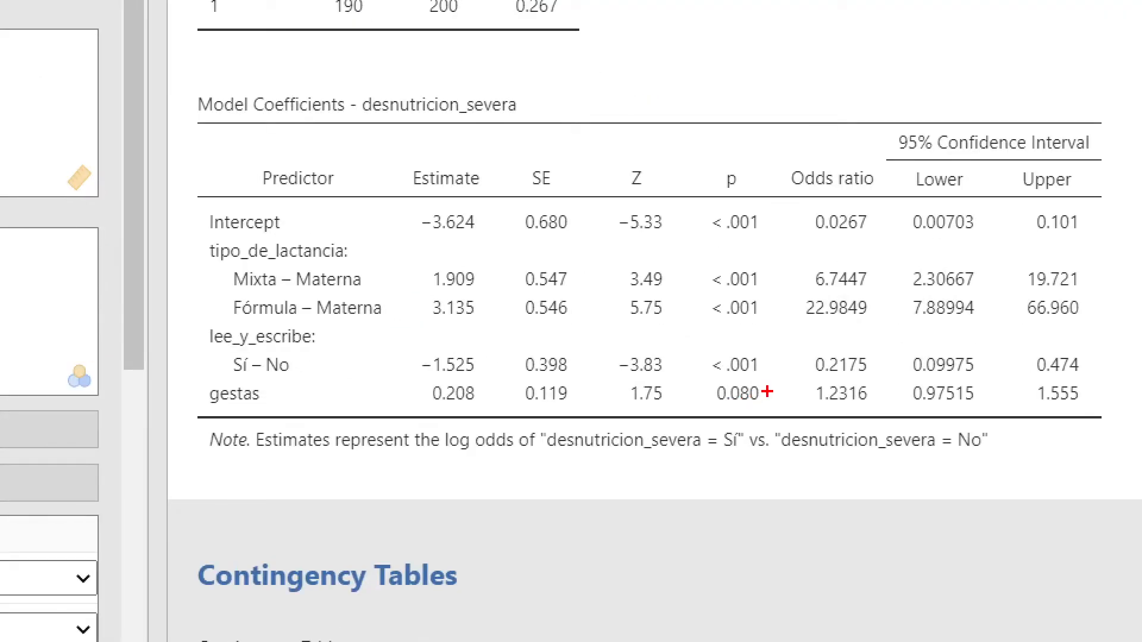
mouse_move(742, 385)
left_mouse_down()
mouse_move(754, 387)
mouse_move(697, 404)
mouse_move(773, 417)
mouse_move(773, 372)
left_mouse_up()
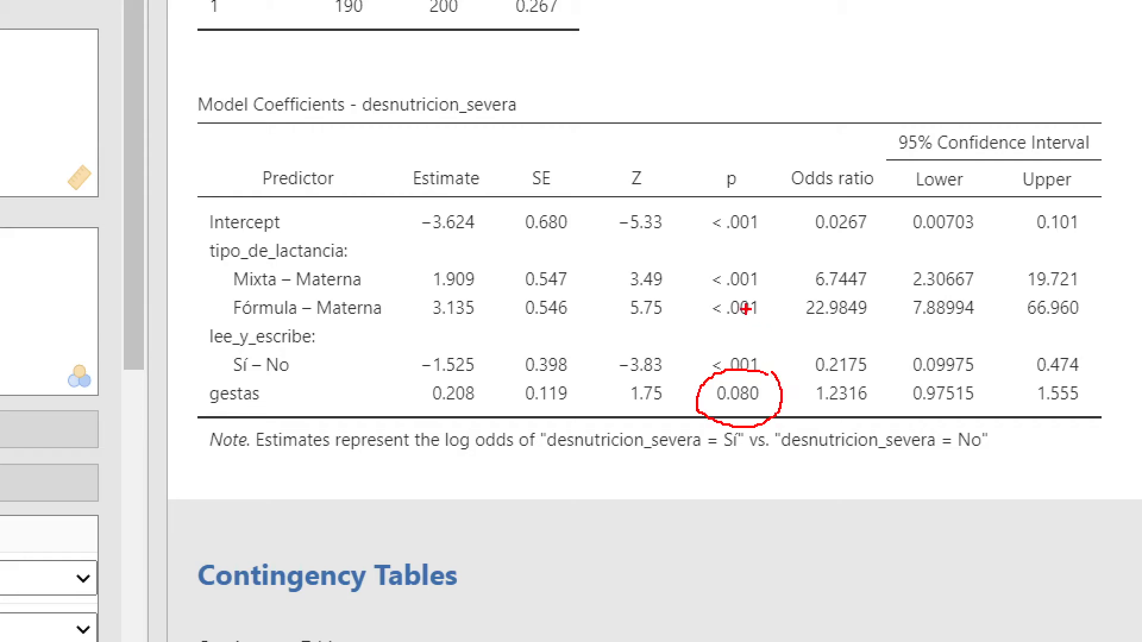
key("Escape")
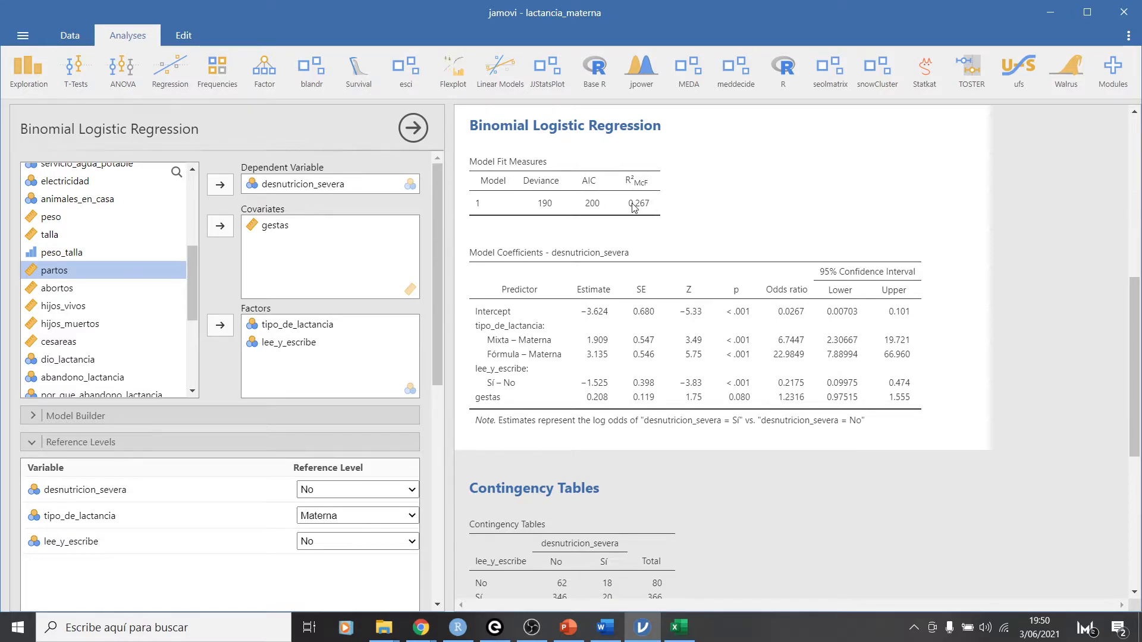
- Include Cox & Snell's R² and Nagelkerke's R² in the model fit measures
scroll(178, 494, "down", 3)
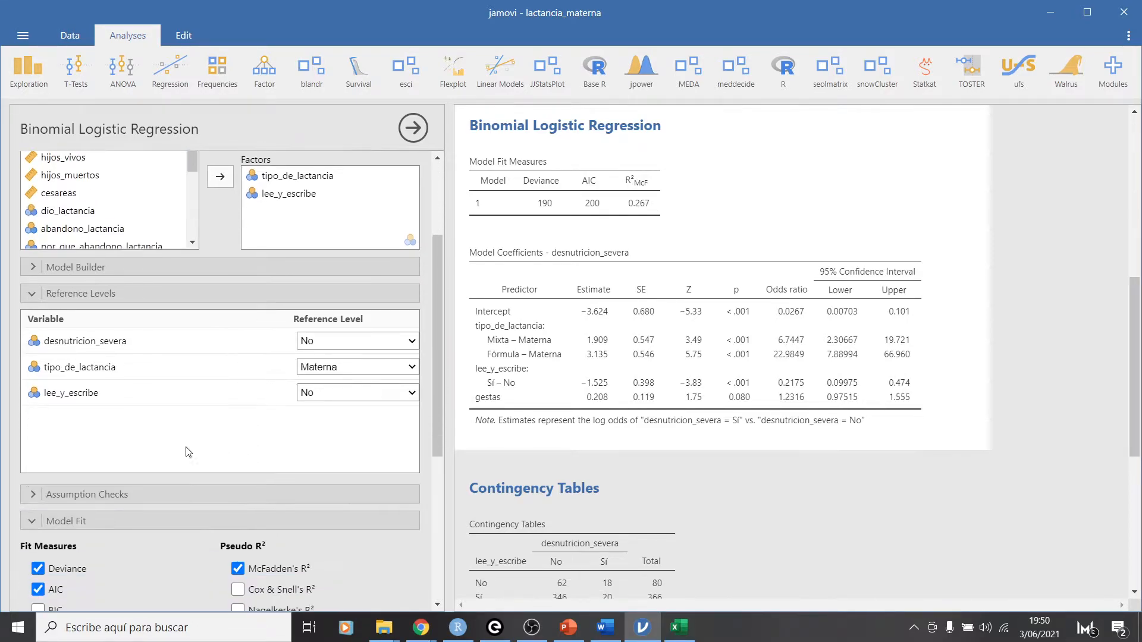
scroll(13, 401, "down", 2)
left_click(238, 440)
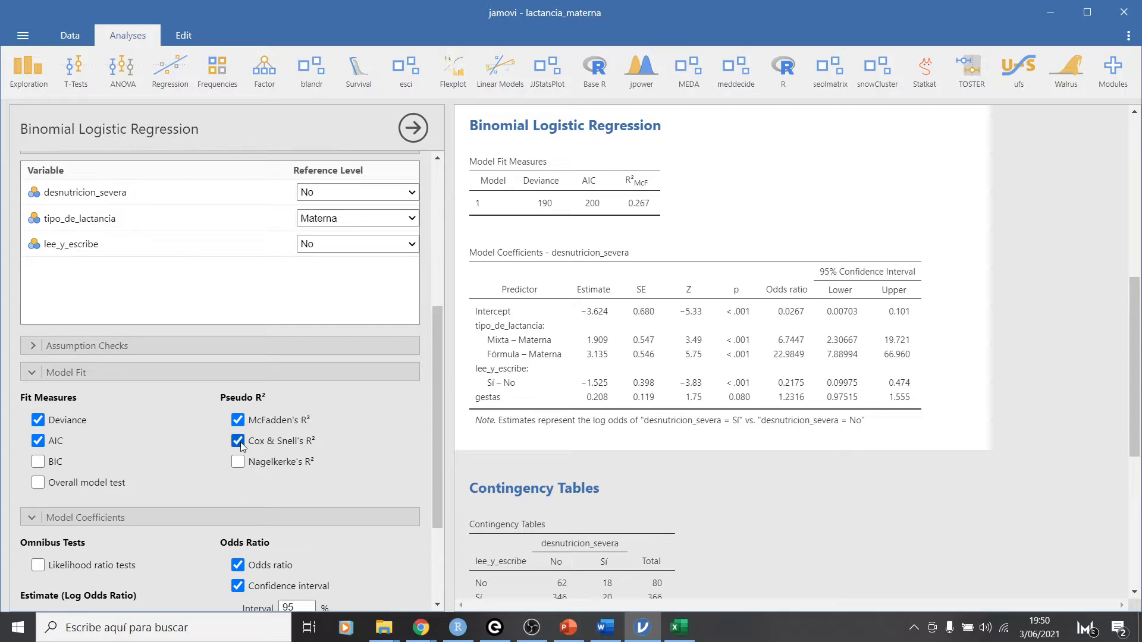
left_click(237, 462)
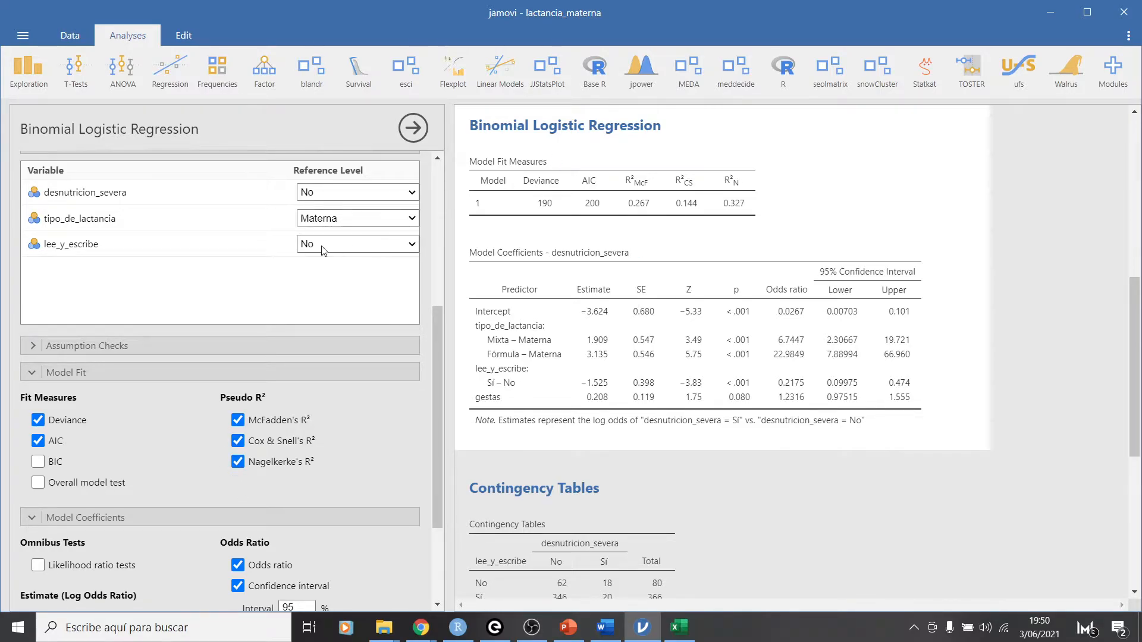
- Remove gestas from the regression's covariates and view the recalculated model
scroll(535, 236, "up", 4)
scroll(283, 217, "up", 5)
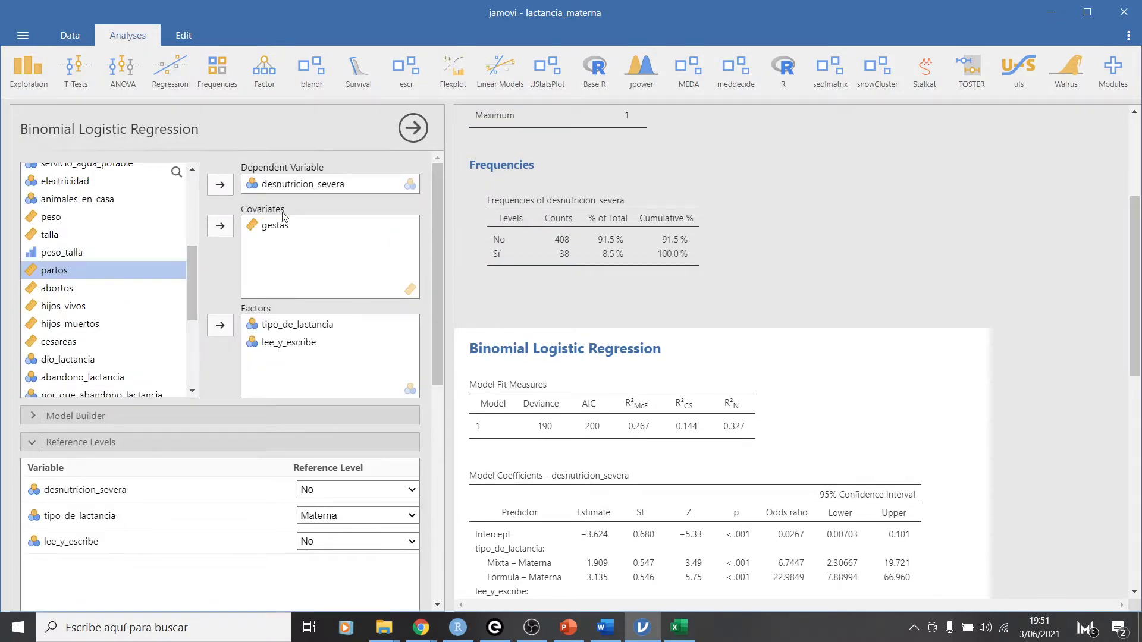
left_click(282, 231)
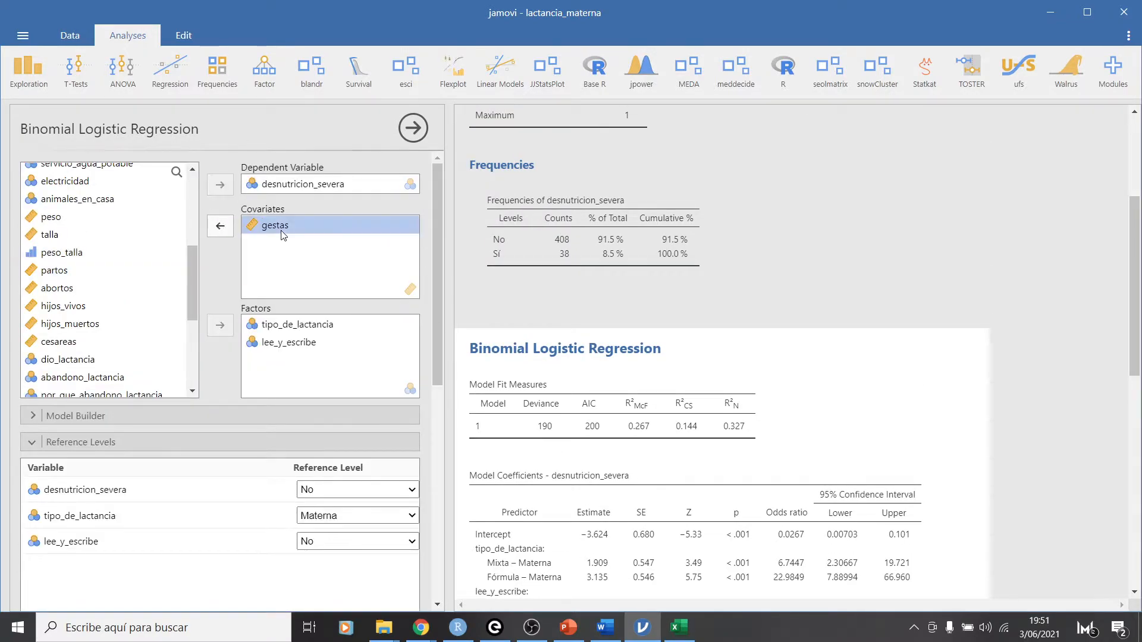
left_click(220, 225)
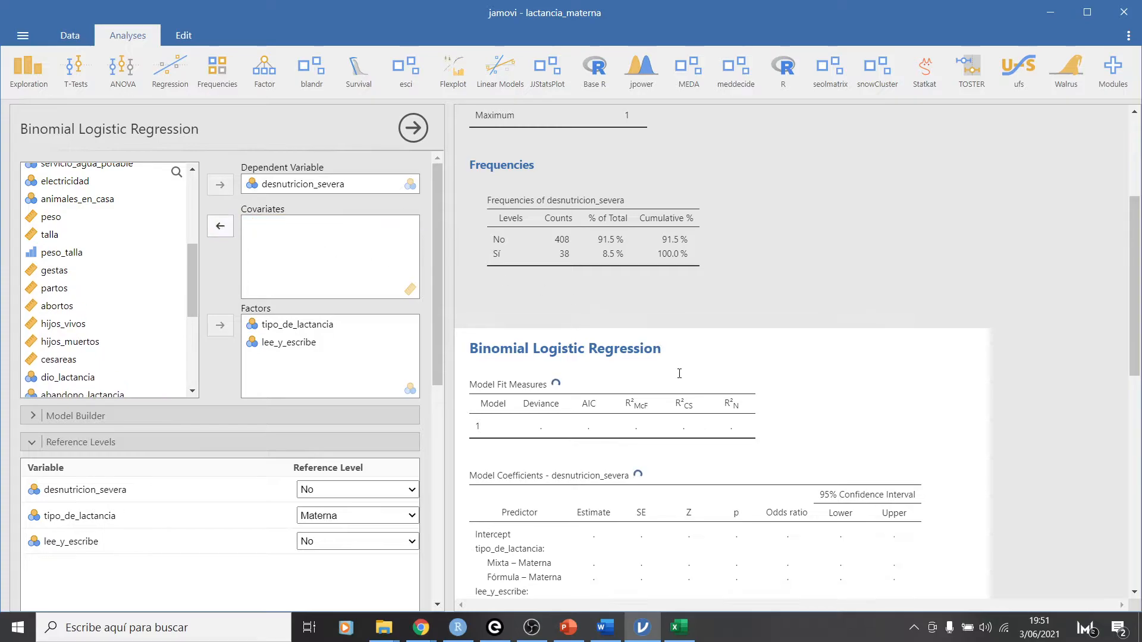
scroll(729, 399, "down", 1)
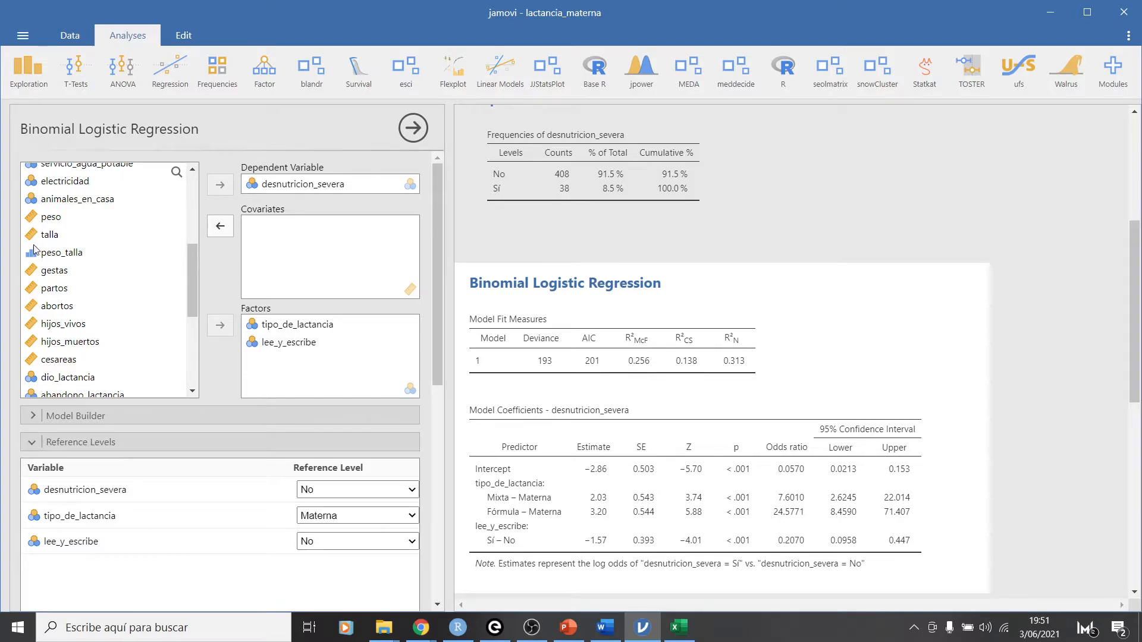
- Add gestas back to the regression model as a covariate
scroll(76, 305, "up", 1)
scroll(76, 305, "up", 1)
left_click(56, 344)
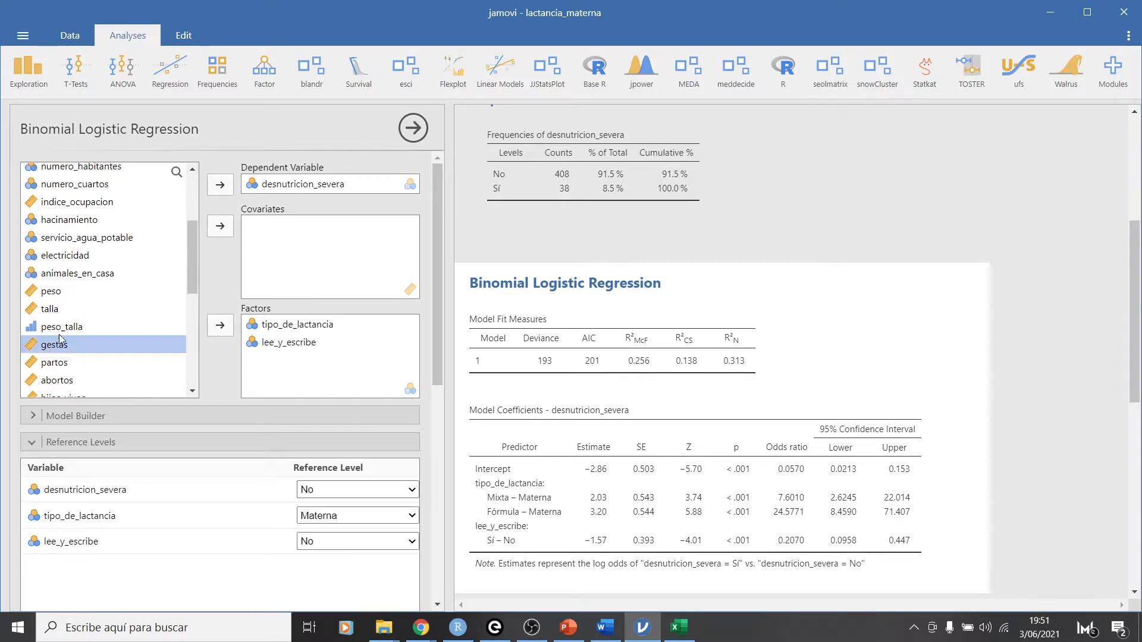
left_click(220, 226)
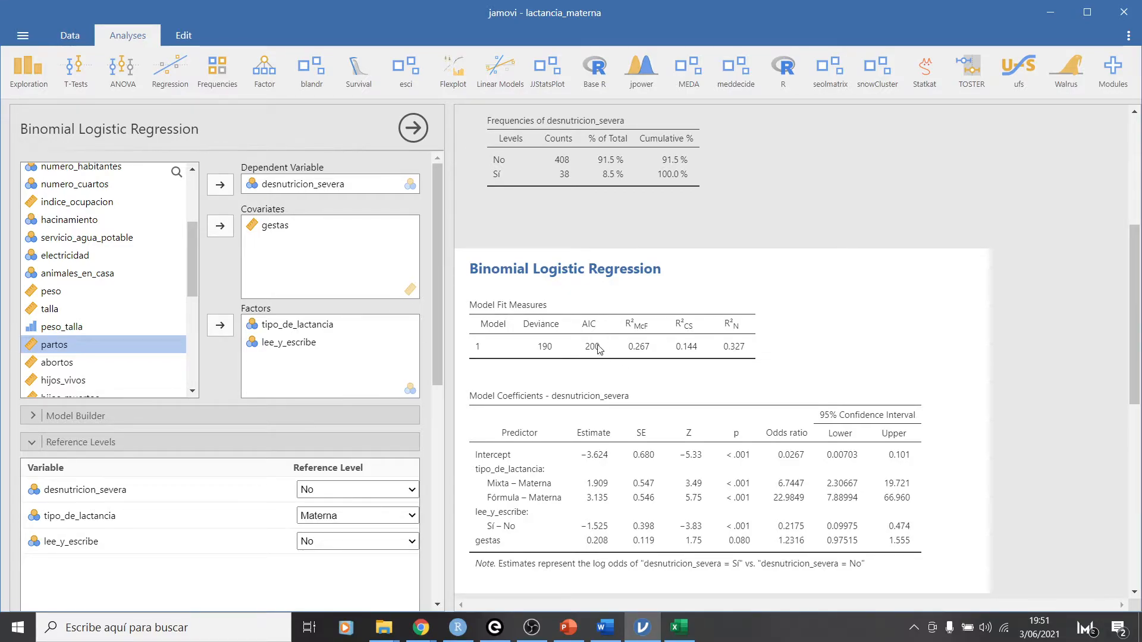
- Add collinearity statistics to the binomial logistic regression's assumption checks and bring the resulting table into view
scroll(708, 397, "down", 3)
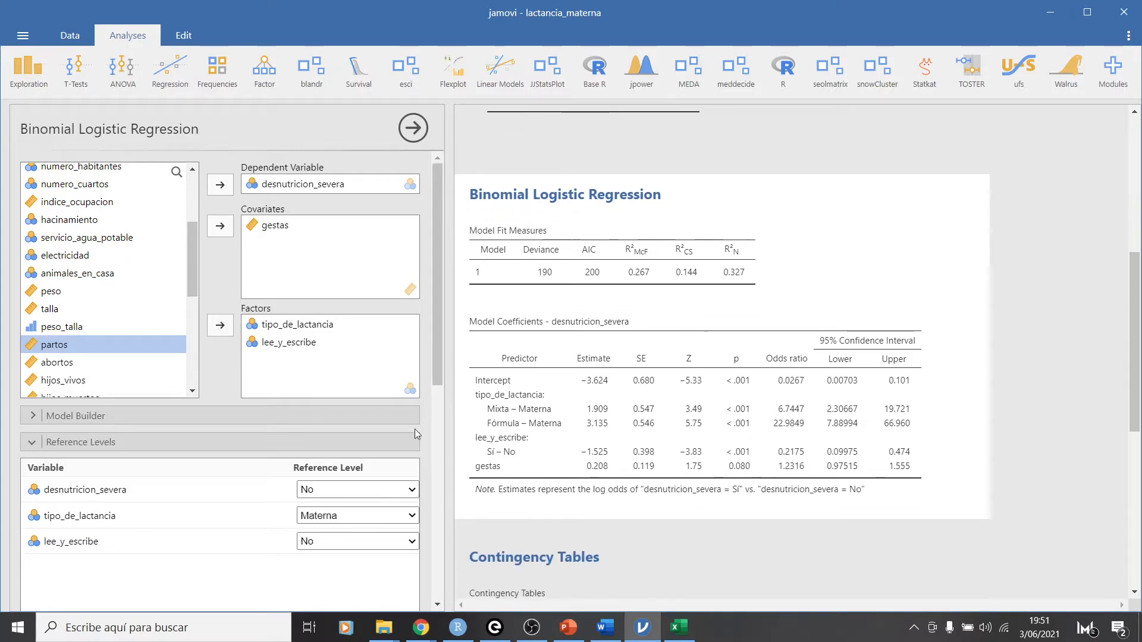
scroll(137, 478, "down", 4)
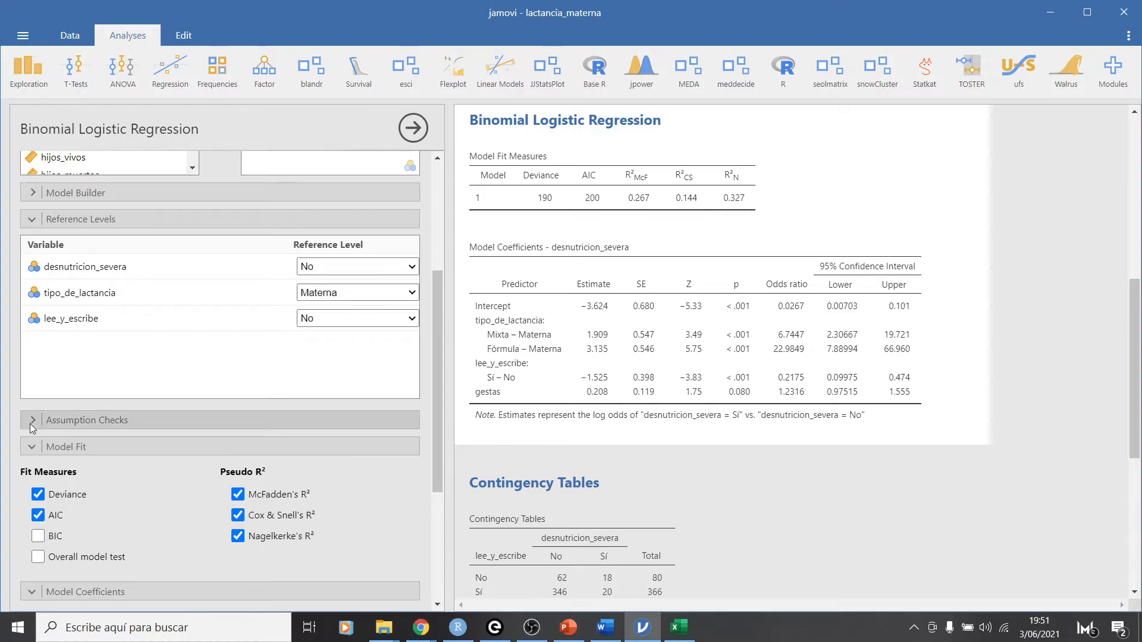
left_click(31, 421)
left_click(27, 447)
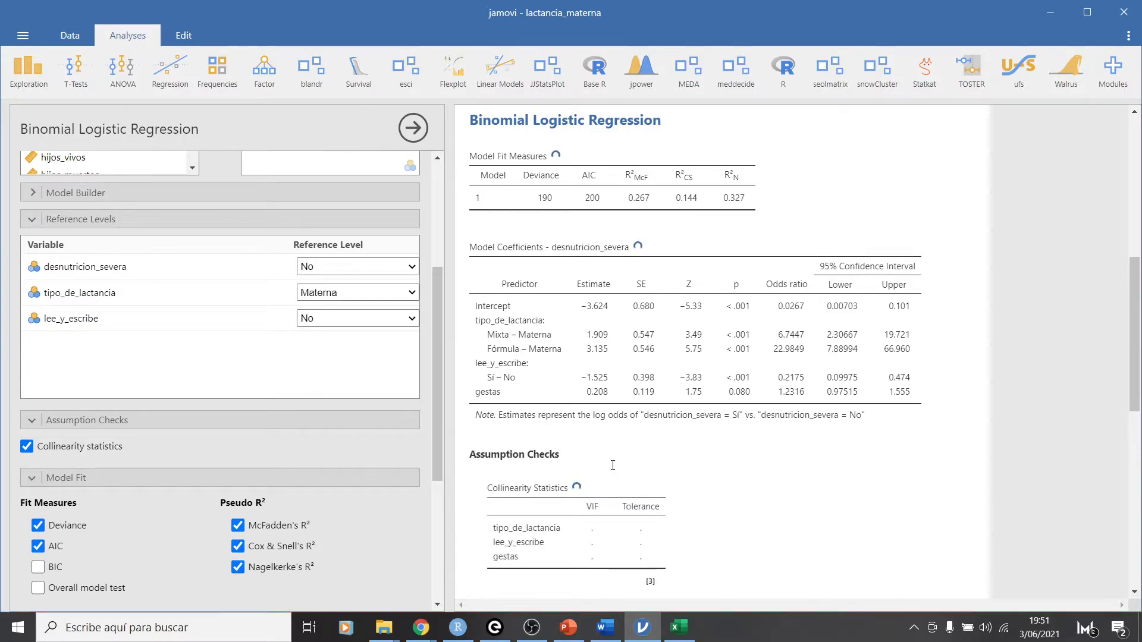
scroll(612, 466, "down", 1)
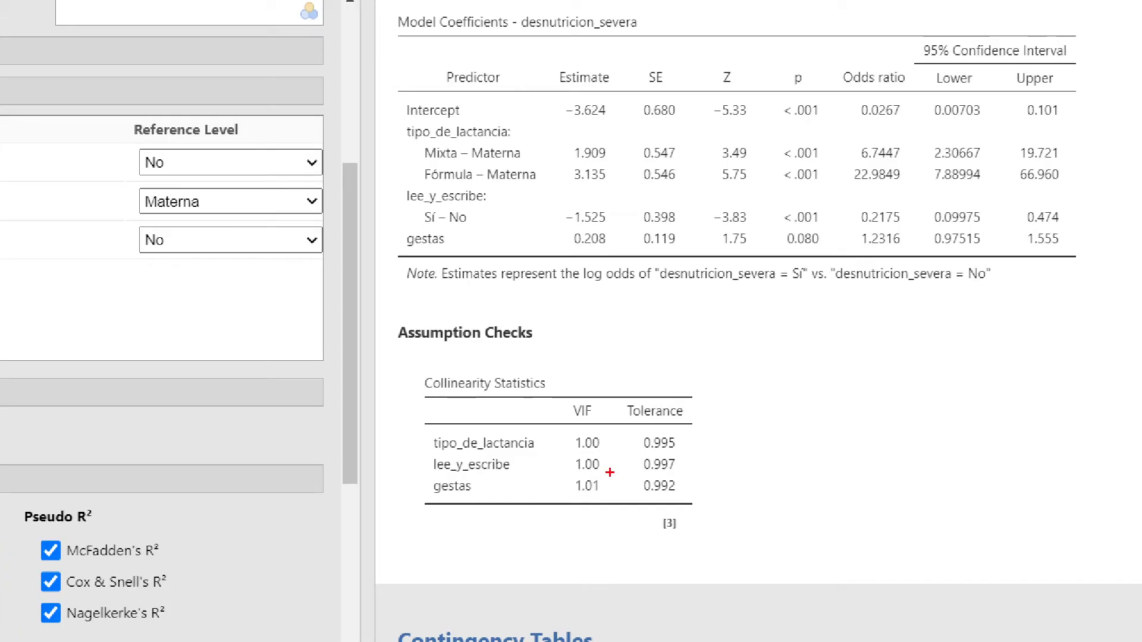
- Circle the VIF values on the magnified view and tick tipo_de_lactancia, lee_y_escribe and gestas in the collinearity table
mouse_move(611, 416)
left_mouse_down()
mouse_move(541, 435)
mouse_move(581, 510)
mouse_move(618, 423)
mouse_move(605, 402)
left_mouse_up()
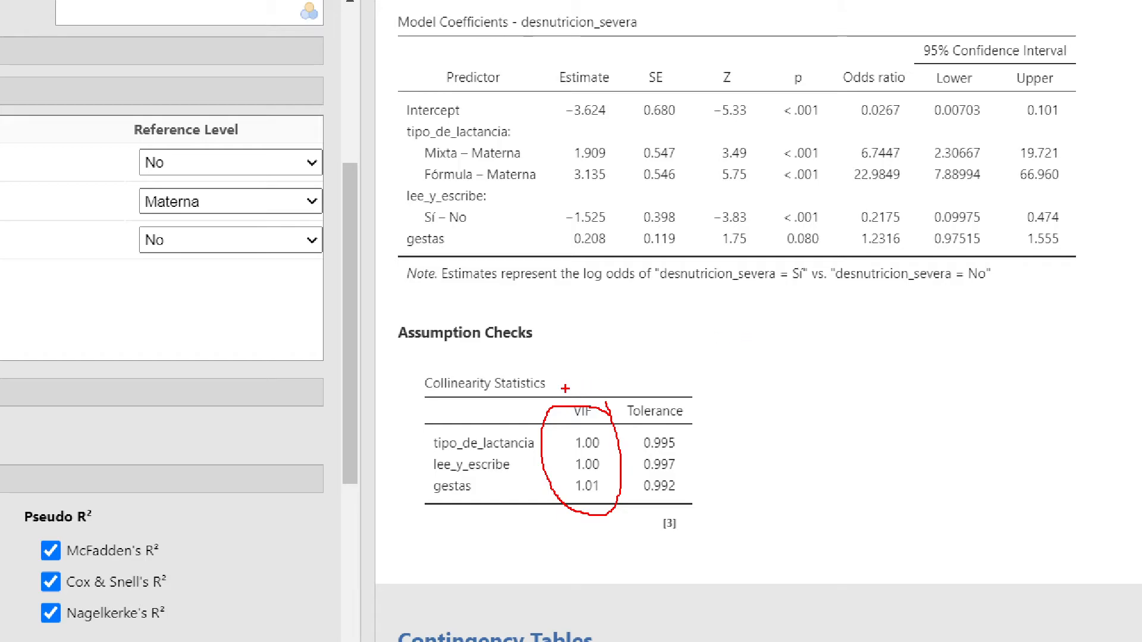
left_click_drag(403, 433, 447, 420)
mouse_move(412, 457)
left_mouse_down()
mouse_move(412, 473)
mouse_move(443, 463)
mouse_move(435, 491)
left_mouse_up()
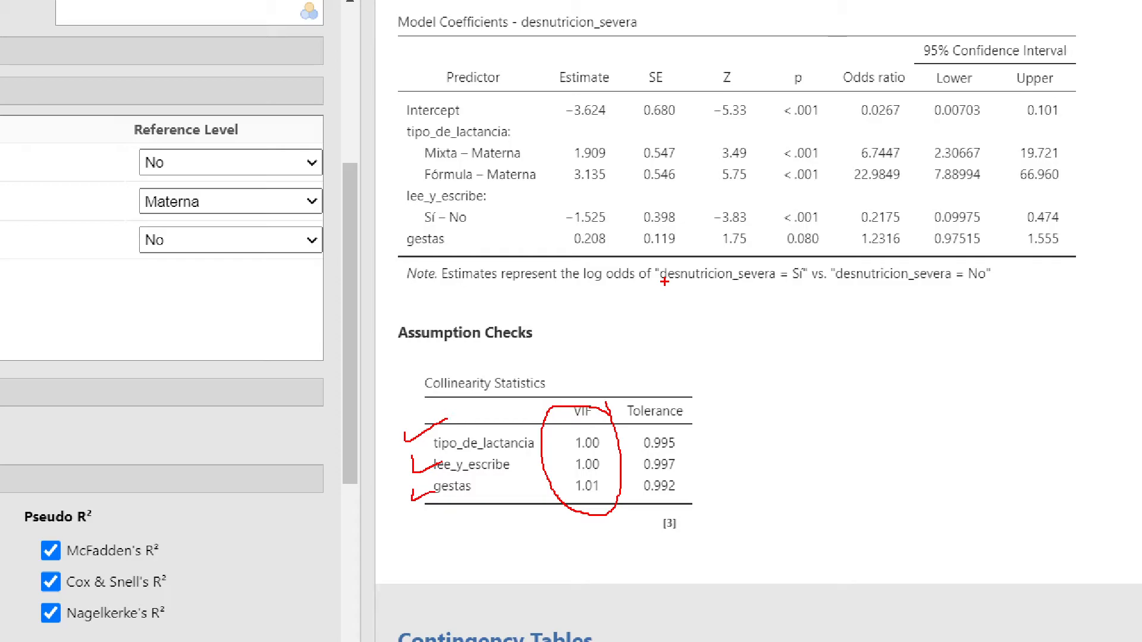
key("Escape")
- Review the regression's fit measures and coefficients alongside its assumption check, model fit and model coefficient options
scroll(732, 397, "up", 5)
scroll(156, 373, "down", 2)
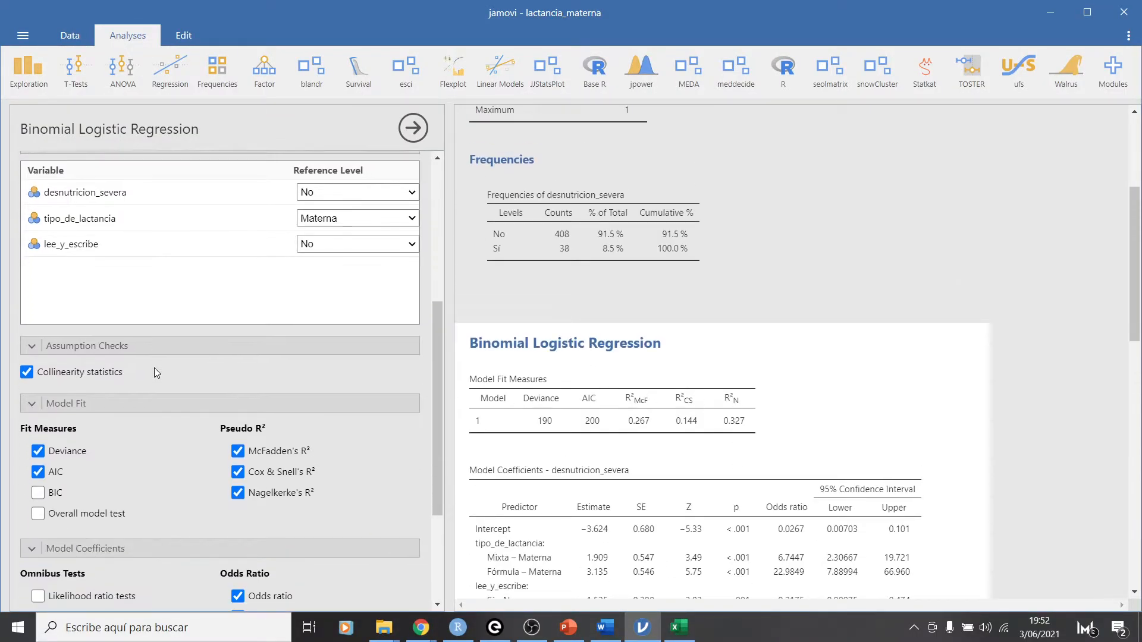
scroll(370, 398, "down", 2)
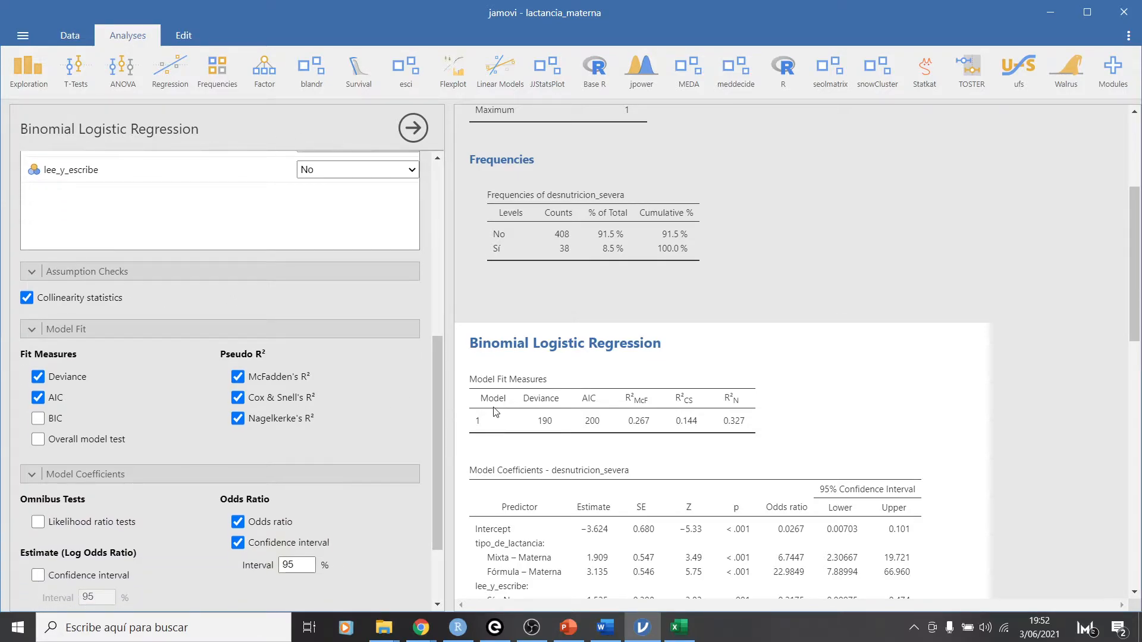
scroll(495, 412, "down", 1)
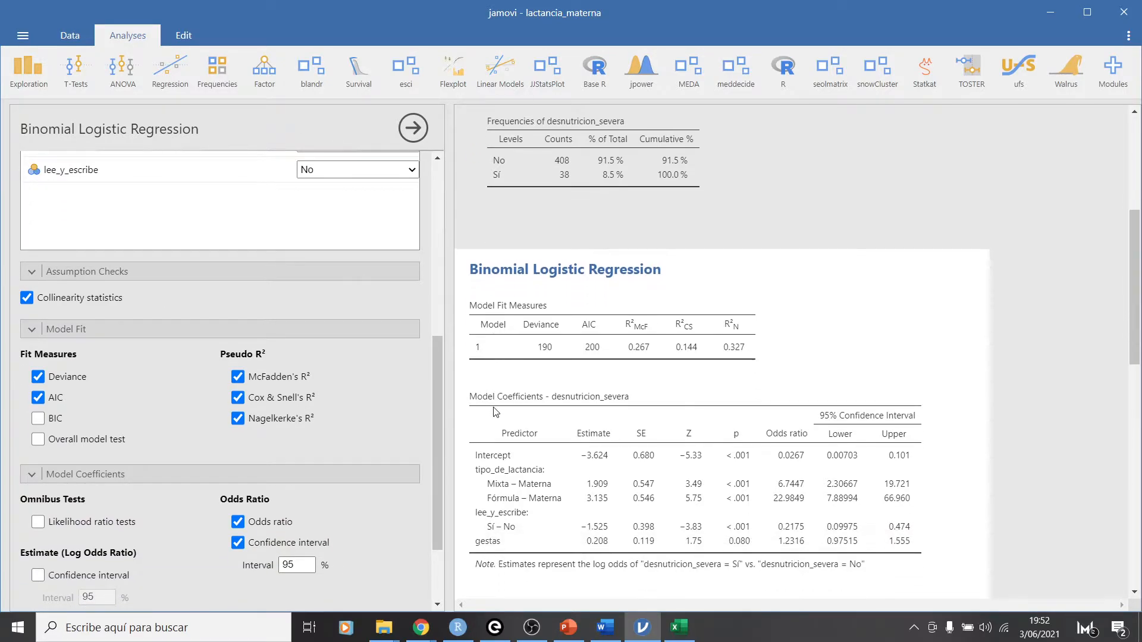
scroll(62, 405, "down", 2)
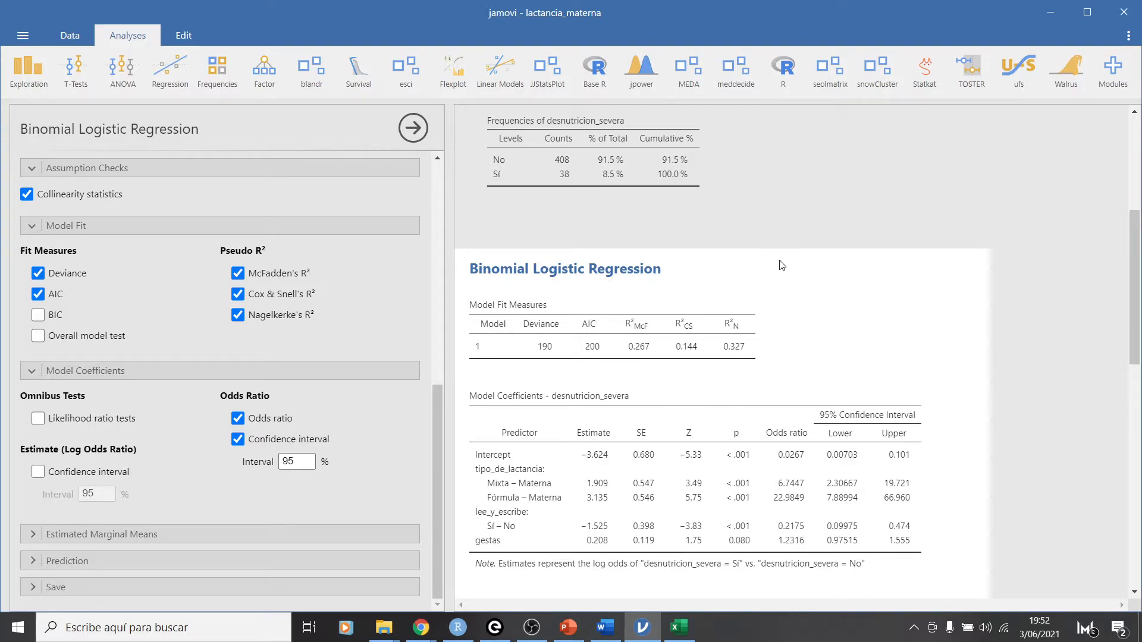
scroll(783, 262, "down", 3)
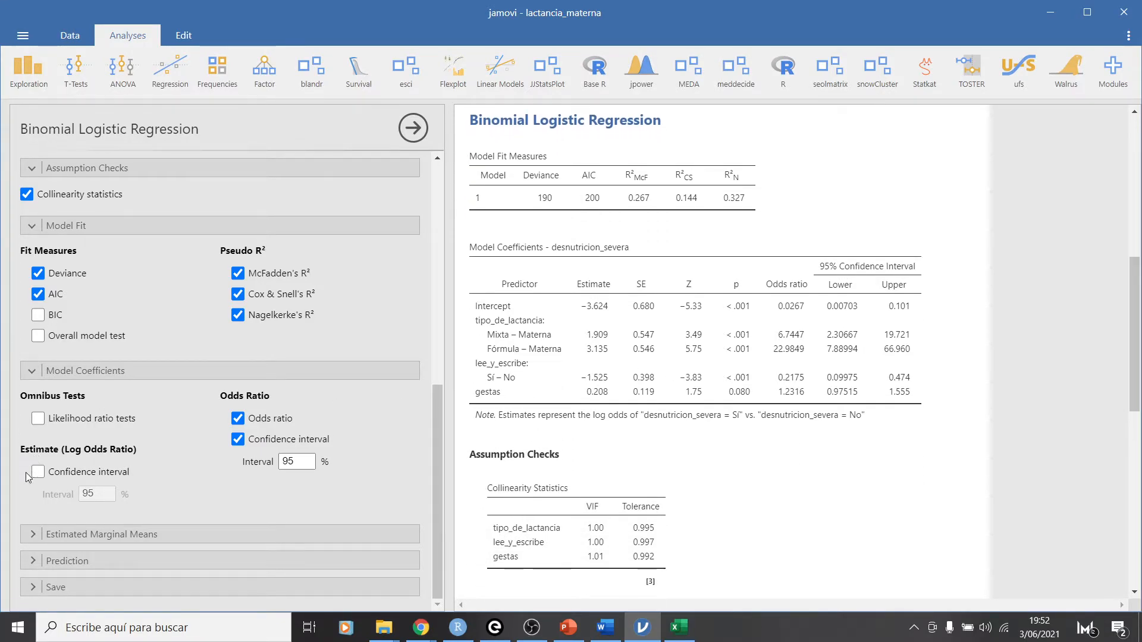
scroll(29, 446, "up", 3)
scroll(34, 409, "up", 2)
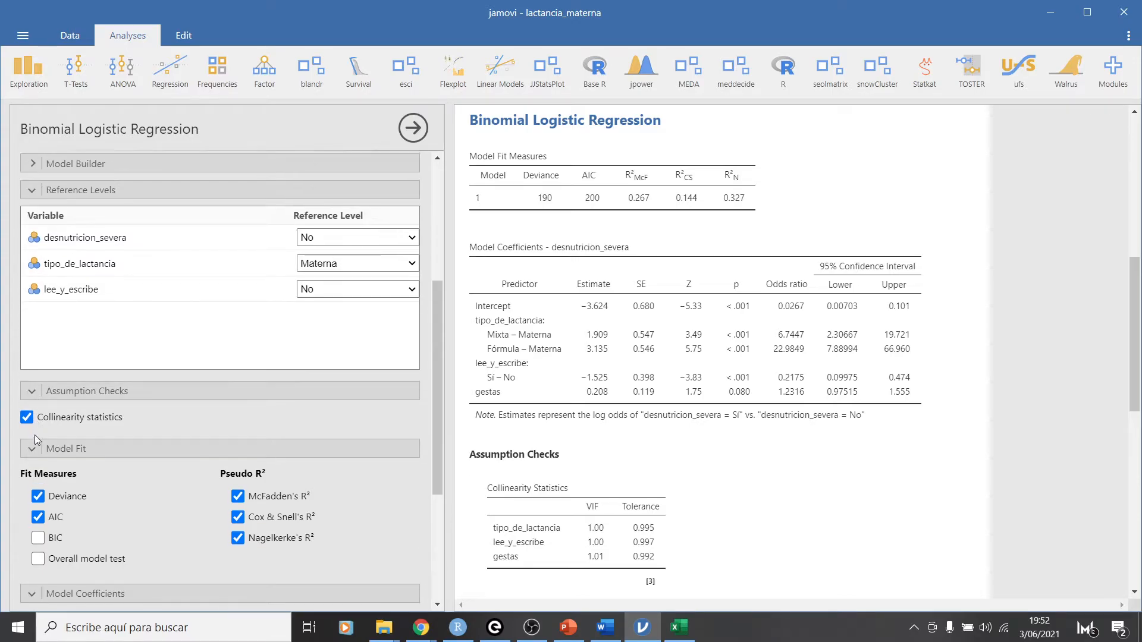
left_click(34, 450)
left_click(32, 448)
scroll(79, 460, "down", 3)
scroll(79, 464, "down", 2)
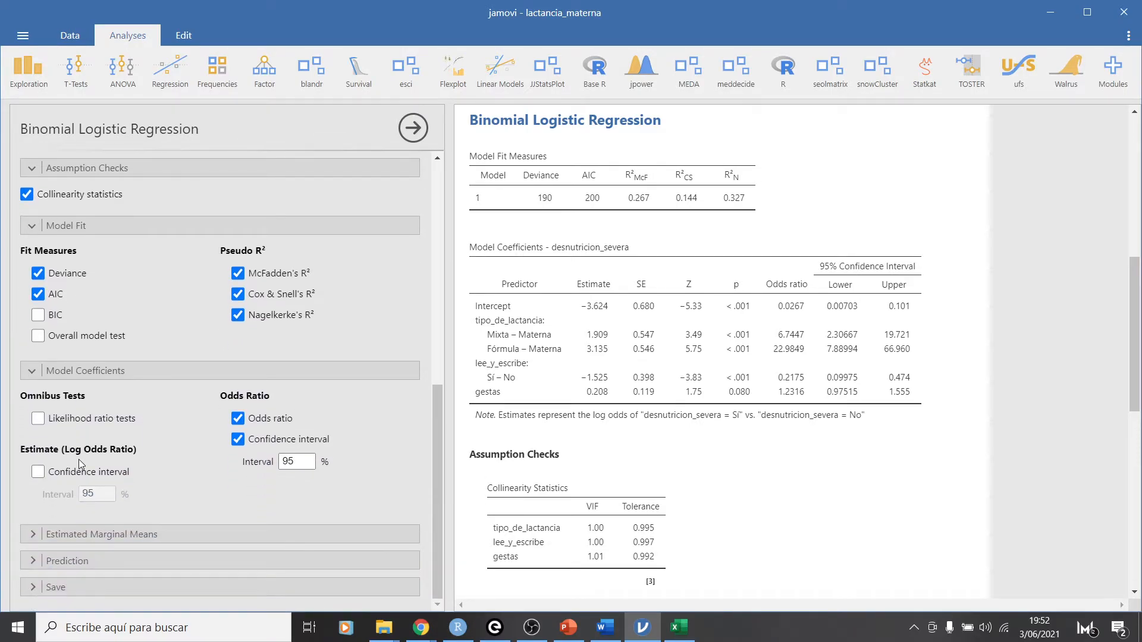
- Expand the regression's Model Builder settings to show the predictors and Block 1
scroll(248, 438, "up", 10)
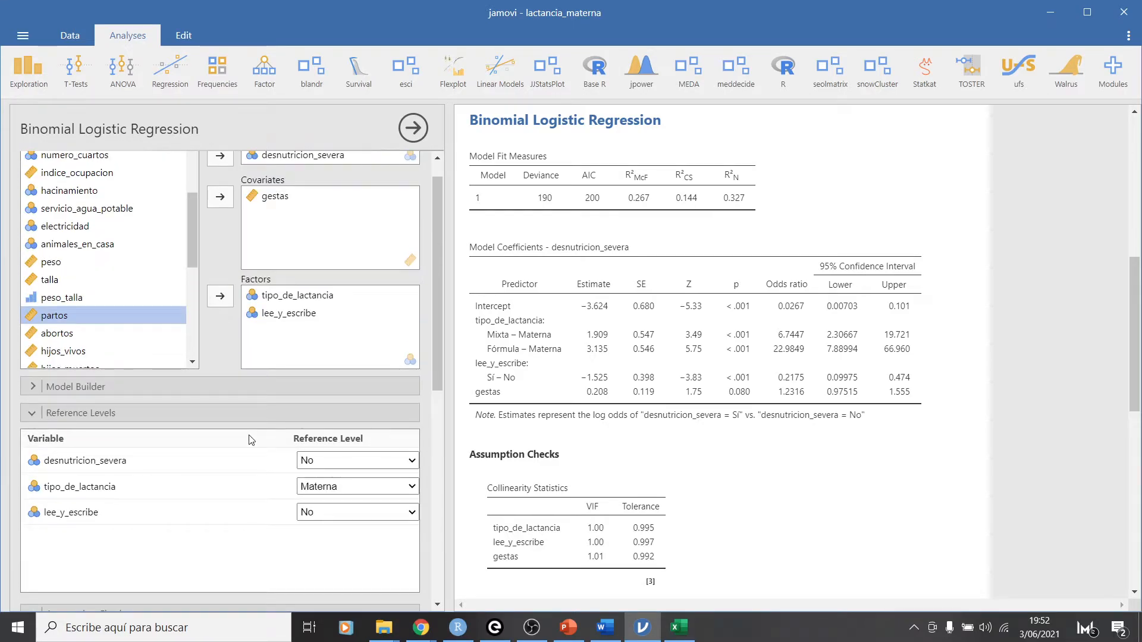
left_click(36, 384)
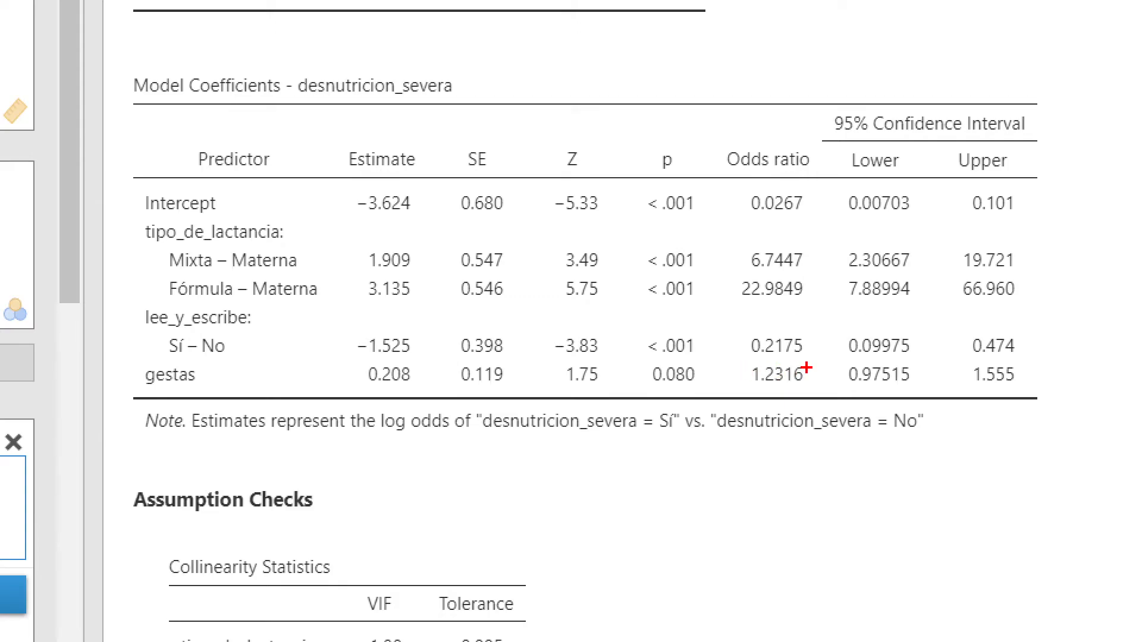
- Circle gestas's odds ratio and p value on the magnified coefficients table, and link the interval limits of gestas and Mixta – Materna
mouse_move(774, 360)
left_mouse_down()
mouse_move(742, 375)
mouse_move(798, 392)
left_mouse_up()
mouse_move(696, 361)
left_mouse_down()
mouse_move(642, 363)
mouse_move(676, 397)
left_mouse_up()
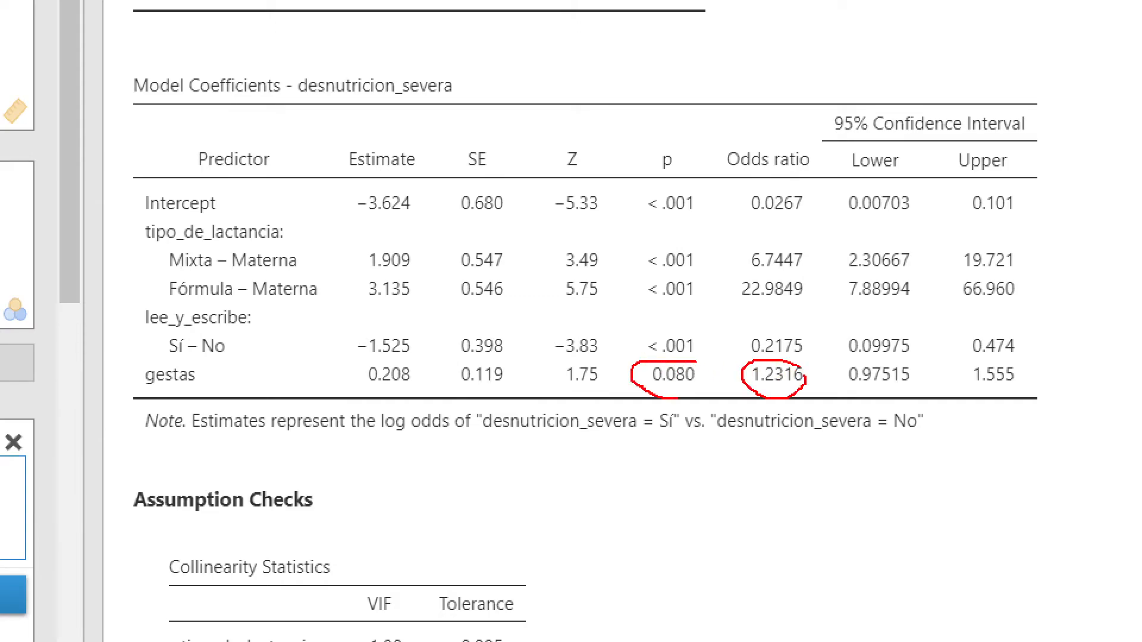
mouse_move(875, 392)
left_mouse_down()
mouse_move(877, 409)
mouse_move(992, 409)
left_mouse_up()
mouse_move(879, 228)
left_mouse_down()
mouse_move(879, 257)
mouse_move(879, 226)
mouse_move(979, 225)
left_mouse_up()
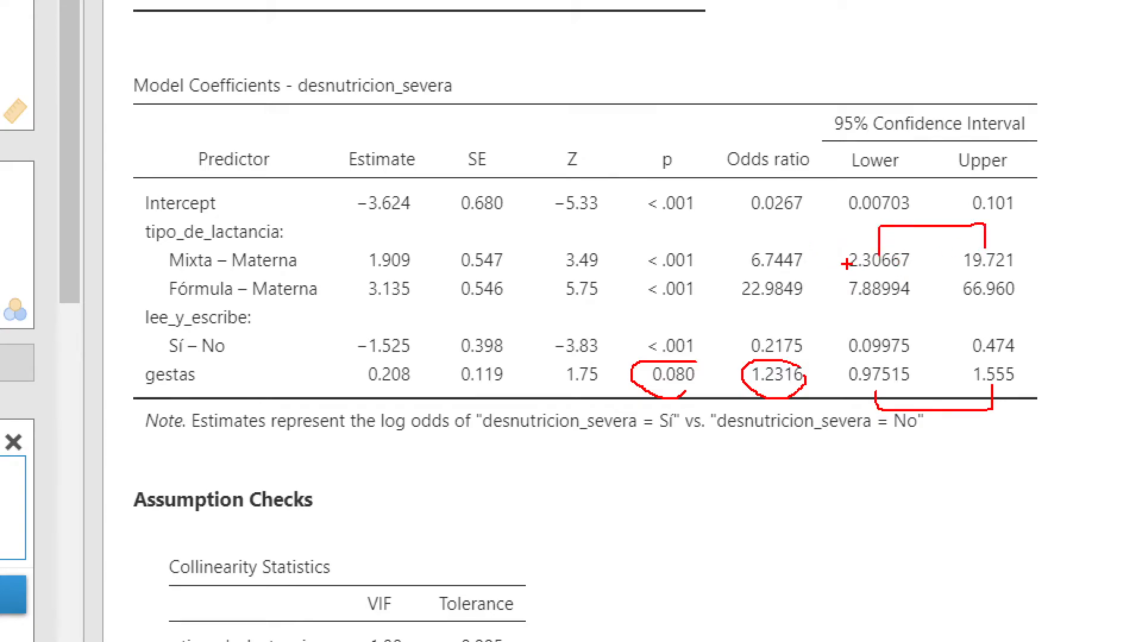
- Write the null value "OR = 1" above the coefficients table and bracket the confidence intervals of Mixta – Materna and gestas
mouse_move(766, 244)
left_mouse_down()
mouse_move(780, 228)
mouse_move(787, 270)
left_mouse_up()
mouse_move(734, 22)
left_mouse_down()
mouse_move(757, 48)
mouse_move(758, 25)
mouse_move(774, 52)
mouse_move(786, 27)
mouse_move(777, 59)
mouse_move(826, 90)
mouse_move(898, 62)
mouse_move(886, 51)
mouse_move(938, 13)
mouse_move(951, 76)
left_mouse_up()
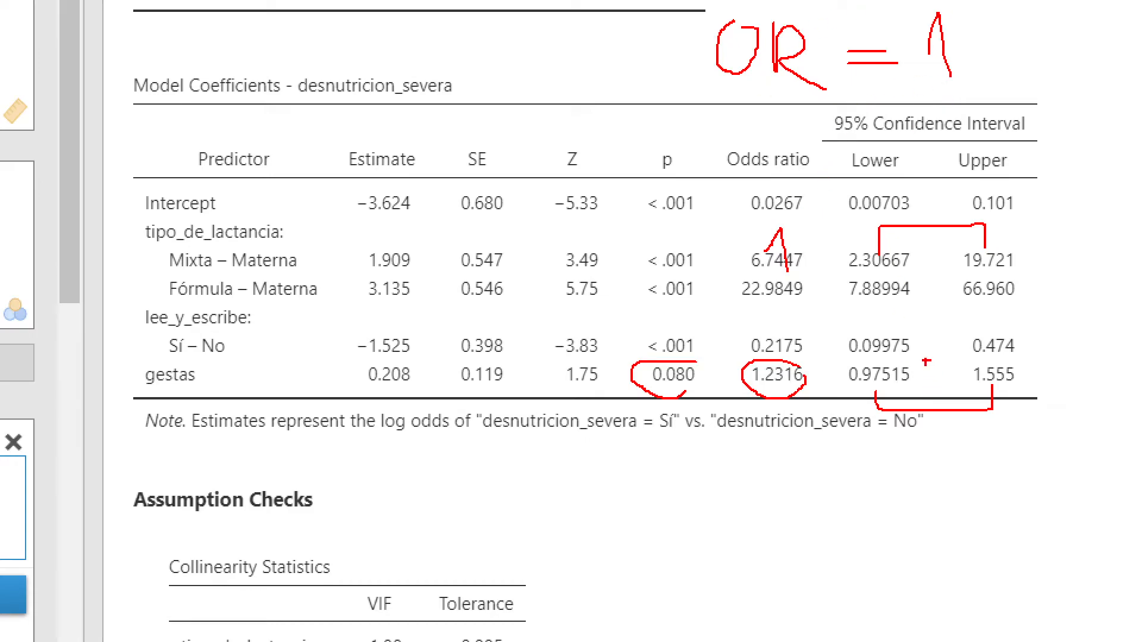
mouse_move(843, 247)
left_mouse_down()
mouse_move(851, 273)
mouse_move(866, 237)
left_mouse_up()
mouse_move(1013, 228)
left_mouse_down()
mouse_move(1034, 265)
mouse_move(1000, 271)
left_mouse_up()
mouse_move(843, 364)
left_mouse_down()
mouse_move(842, 386)
mouse_move(857, 362)
left_mouse_up()
mouse_move(1013, 360)
left_mouse_down()
mouse_move(1038, 359)
mouse_move(1002, 392)
left_mouse_up()
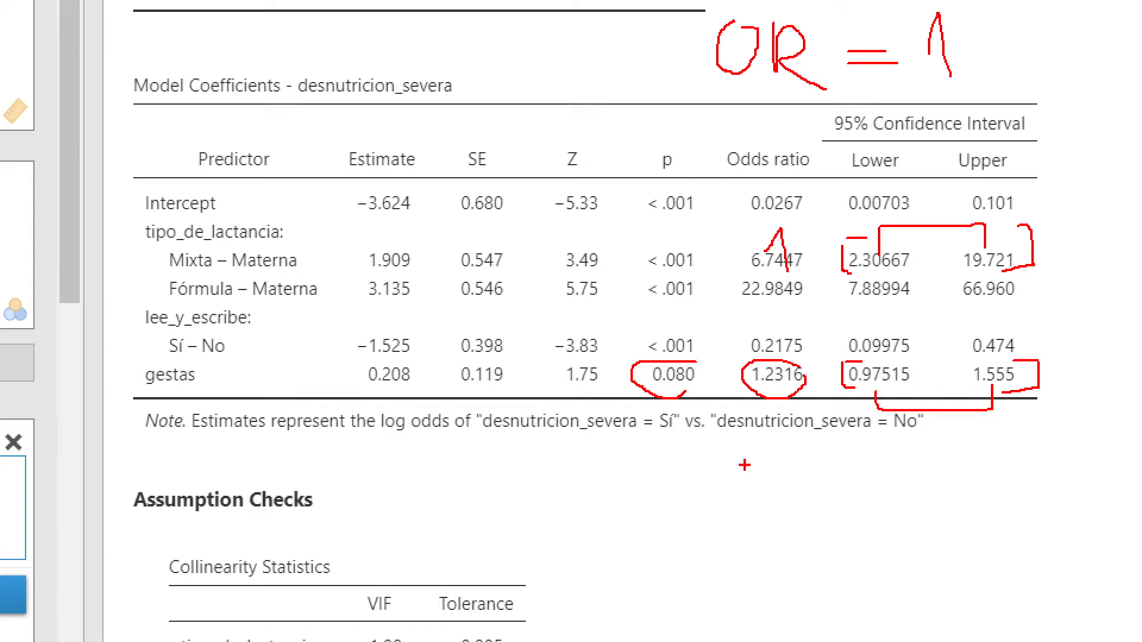
- Mark the Z heading with an arrow, box the p heading, and write "1.23" below the coefficients table
mouse_move(560, 102)
left_mouse_down()
mouse_move(574, 154)
mouse_move(598, 124)
mouse_move(666, 185)
mouse_move(705, 134)
mouse_move(638, 137)
left_mouse_up()
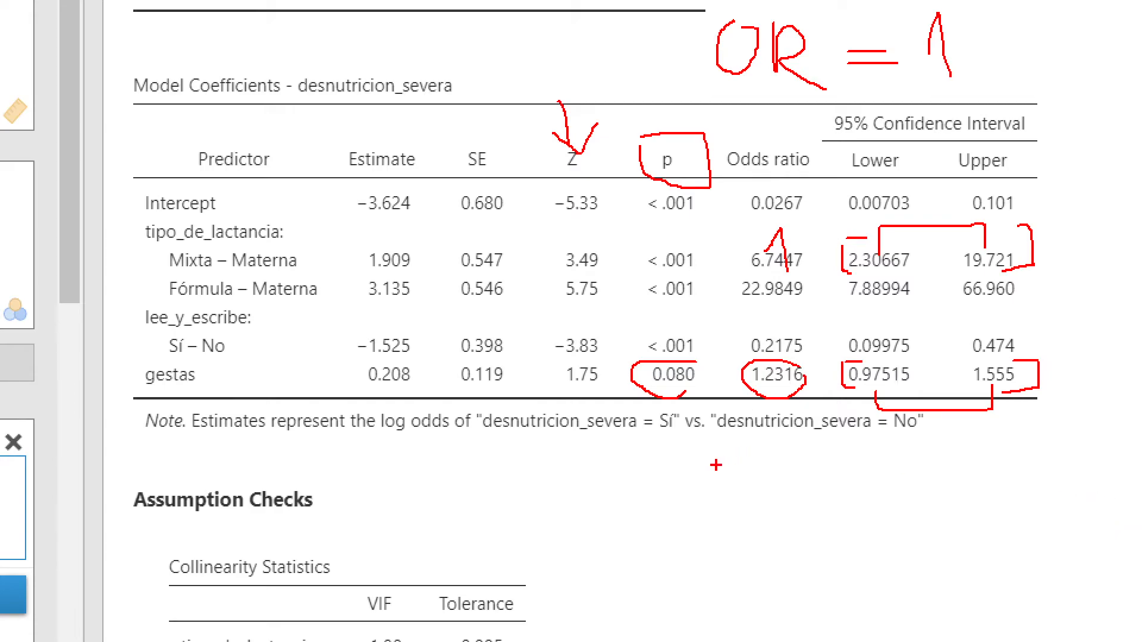
left_click_drag(693, 506, 707, 528)
left_click(728, 526)
left_click_drag(747, 489, 760, 524)
mouse_move(776, 487)
left_mouse_down()
mouse_move(792, 481)
mouse_move(755, 525)
mouse_move(738, 527)
left_mouse_up()
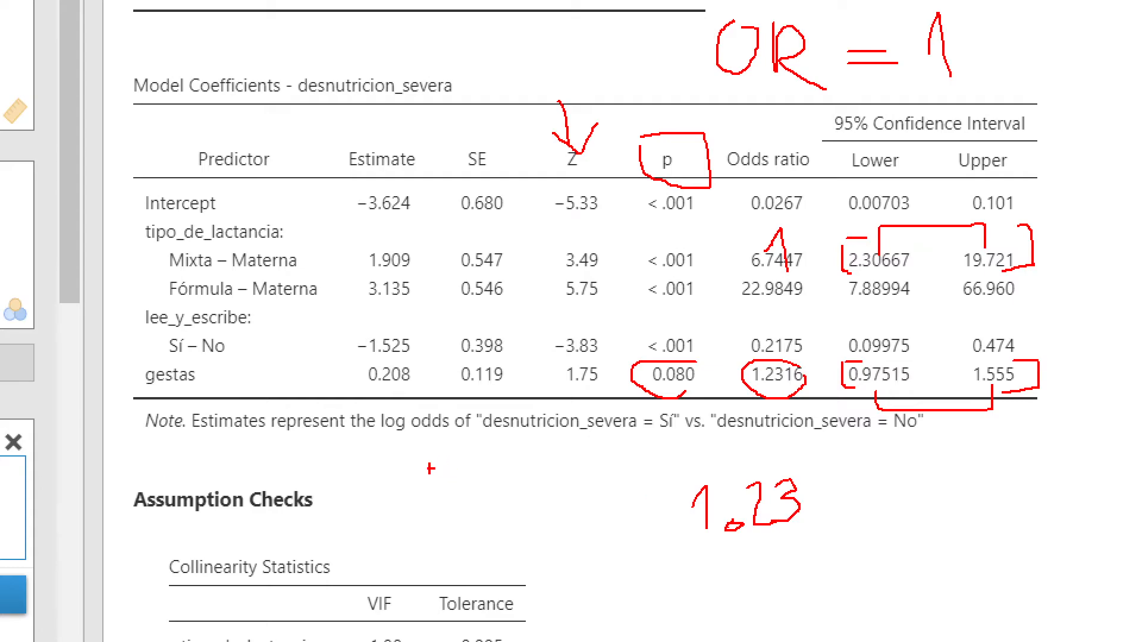
- Write "OR > 1" beside the handwritten 1.23 and box the gestas predictor in the coefficients table
mouse_move(434, 491)
left_mouse_down()
mouse_move(419, 526)
mouse_move(427, 483)
mouse_move(479, 516)
left_mouse_up()
mouse_move(480, 470)
left_mouse_down()
mouse_move(483, 494)
mouse_move(532, 526)
mouse_move(600, 489)
left_mouse_up()
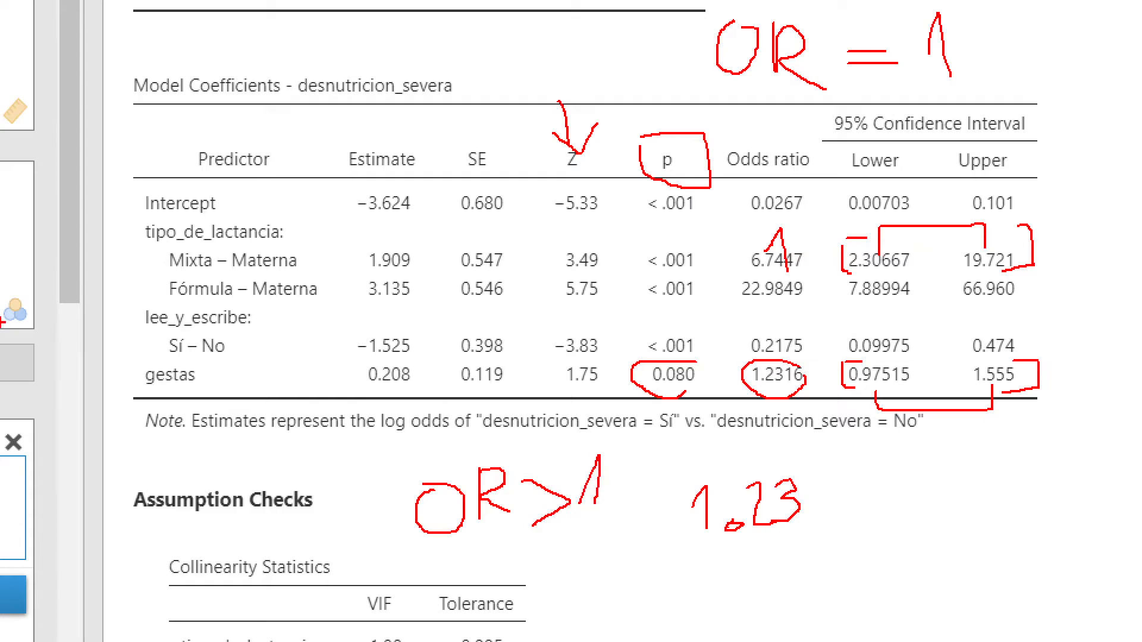
mouse_move(137, 387)
left_mouse_down()
mouse_move(171, 387)
mouse_move(218, 359)
mouse_move(118, 355)
mouse_move(126, 393)
left_mouse_up()
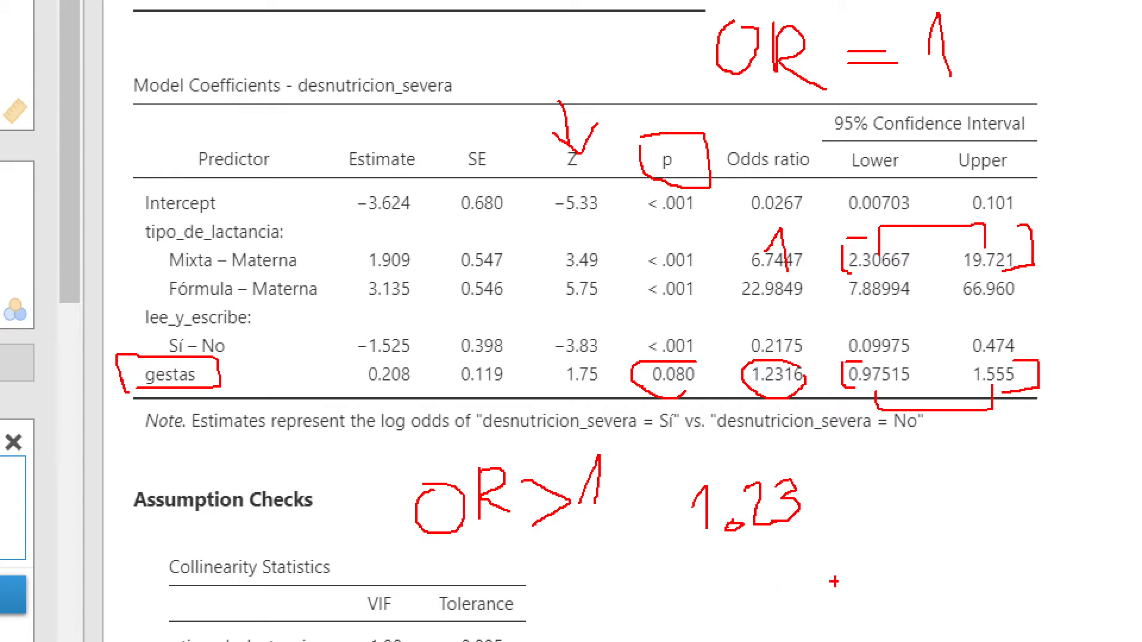
- Write "→ 123%" after the handwritten 1.23 and box the decimals 23
mouse_move(843, 504)
left_mouse_down()
mouse_move(887, 495)
mouse_move(872, 515)
mouse_move(942, 474)
mouse_move(940, 506)
mouse_move(966, 464)
mouse_move(984, 500)
left_mouse_up()
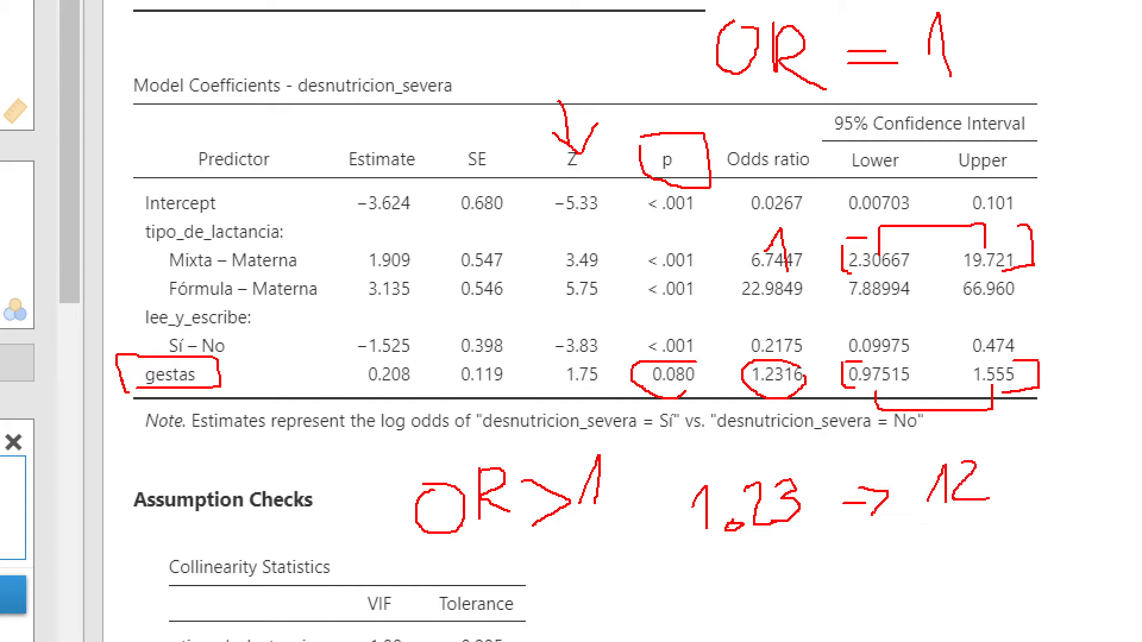
mouse_move(988, 460)
left_mouse_down()
mouse_move(1011, 479)
mouse_move(999, 503)
left_mouse_up()
mouse_move(1046, 460)
left_mouse_down()
mouse_move(1034, 473)
mouse_move(1051, 462)
mouse_move(1046, 502)
mouse_move(1077, 489)
left_mouse_up()
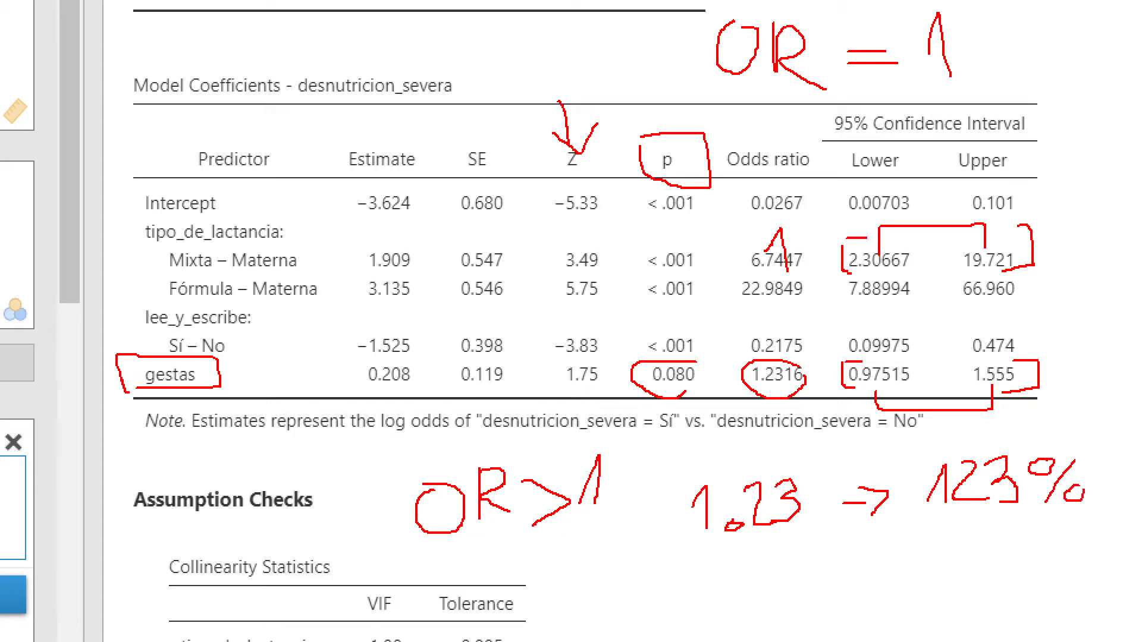
mouse_move(753, 546)
left_mouse_down()
mouse_move(823, 544)
mouse_move(769, 445)
mouse_move(741, 550)
left_mouse_up()
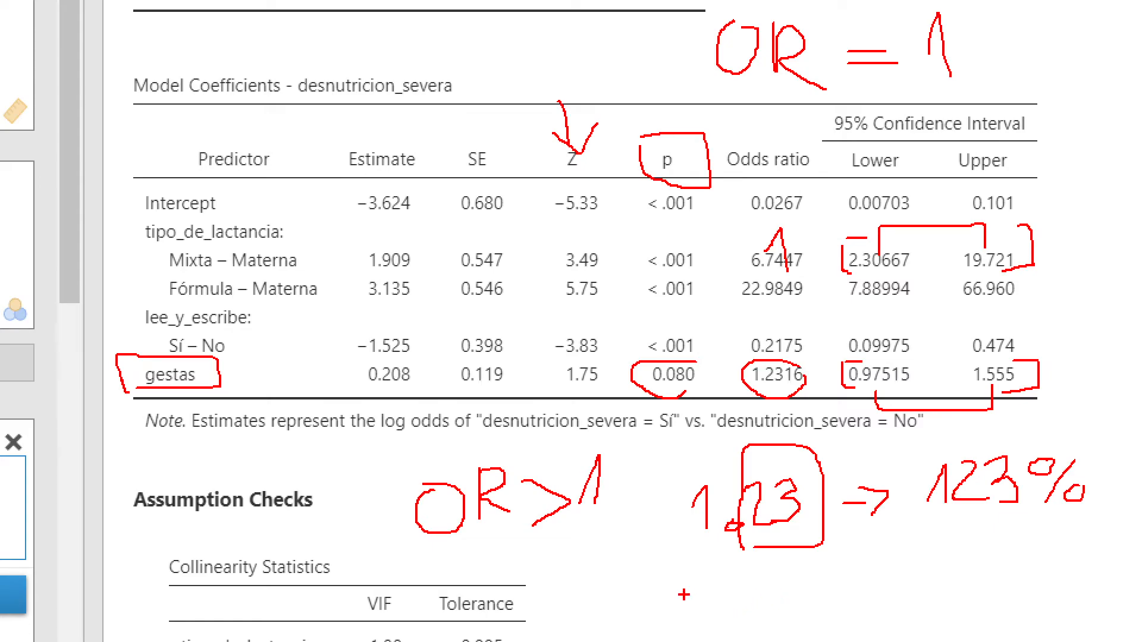
- Write out "1.23 - 1 = 0.23", rework the result into an upward 23%, and leave the annotated view
mouse_move(681, 589)
left_mouse_down()
mouse_move(693, 610)
mouse_move(755, 601)
mouse_move(767, 613)
mouse_move(848, 574)
mouse_move(854, 601)
mouse_move(903, 594)
mouse_move(901, 580)
left_mouse_up()
left_click(713, 602)
mouse_move(974, 569)
left_mouse_down()
mouse_move(1056, 587)
mouse_move(1079, 552)
mouse_move(1090, 599)
left_mouse_up()
left_click(1006, 589)
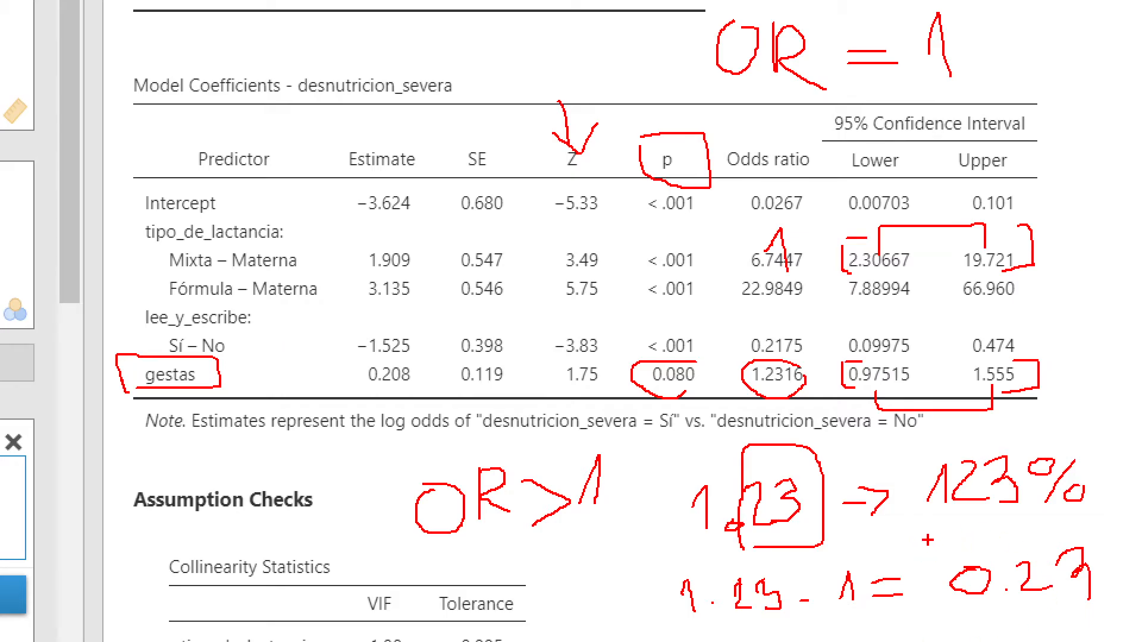
mouse_move(921, 547)
left_mouse_down()
mouse_move(931, 607)
mouse_move(918, 544)
mouse_move(944, 572)
left_mouse_up()
left_click_drag(963, 564, 1011, 598)
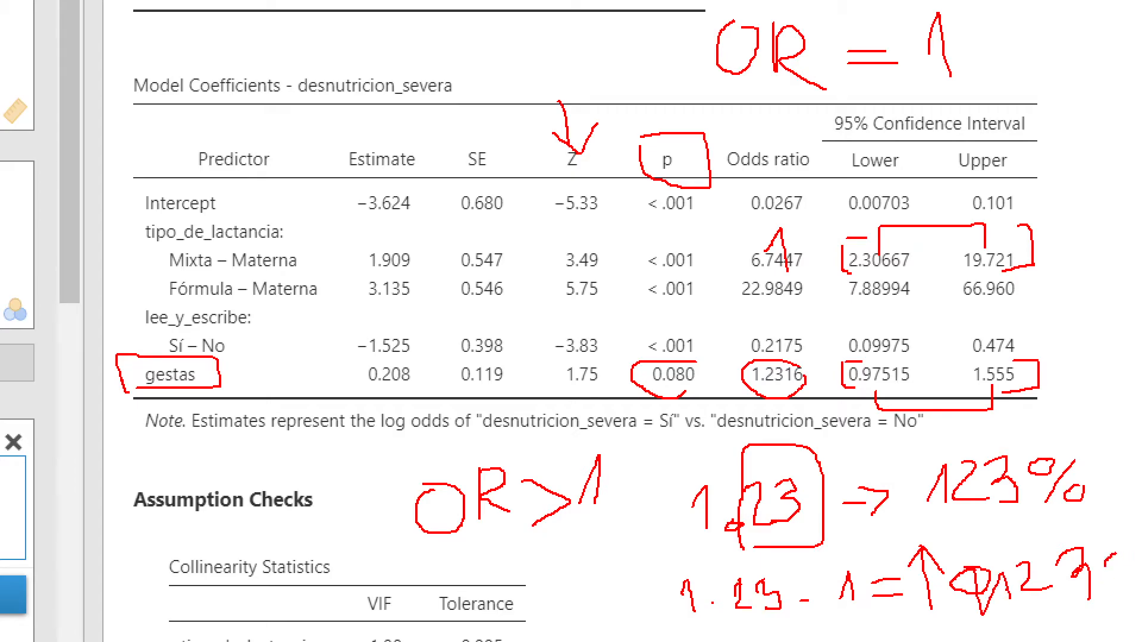
mouse_move(1140, 555)
left_mouse_down()
mouse_move(1099, 618)
mouse_move(1116, 615)
mouse_move(1106, 594)
left_mouse_up()
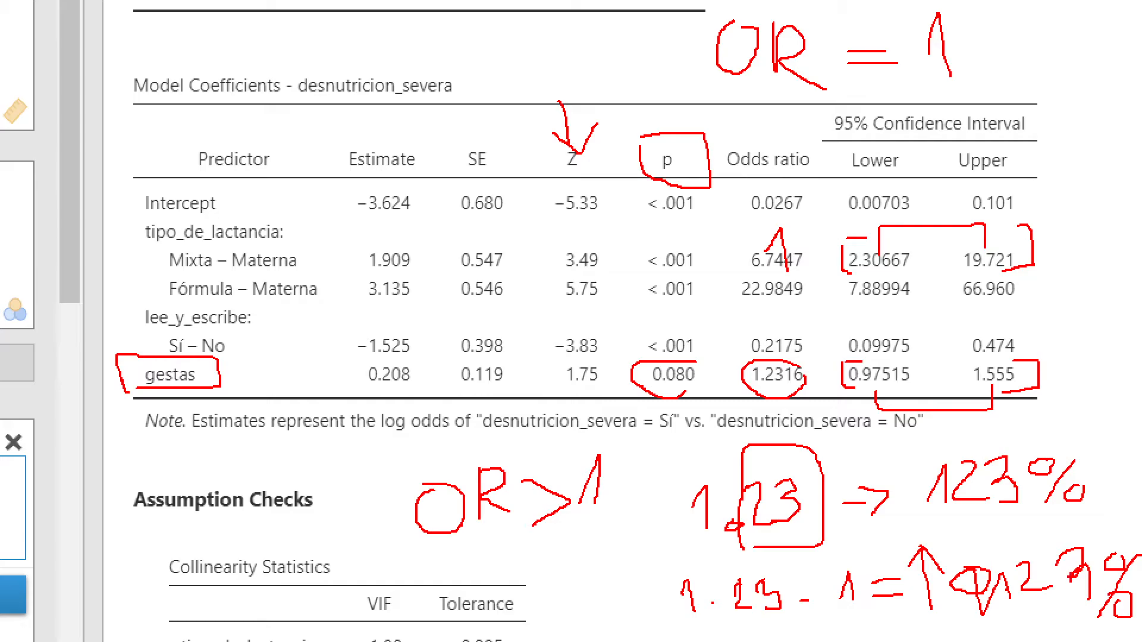
key("Escape")
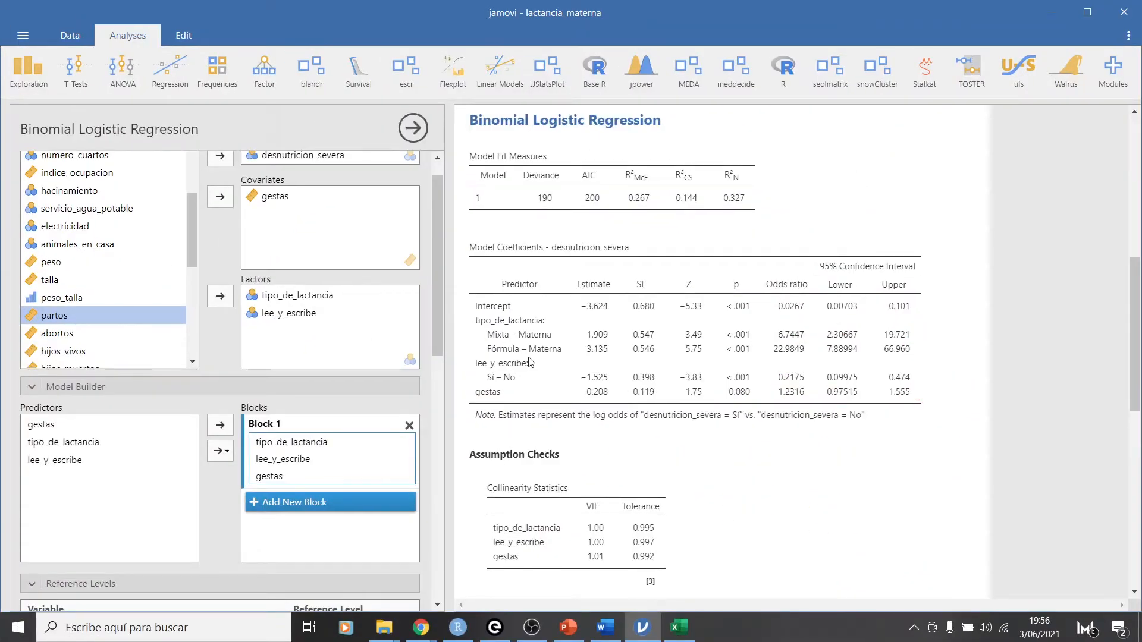
- Magnify the regression results again and write the gestas counts 1, 2 and 3 with an arrow and "> 23%"
key("ctrl+1")
key("Escape")
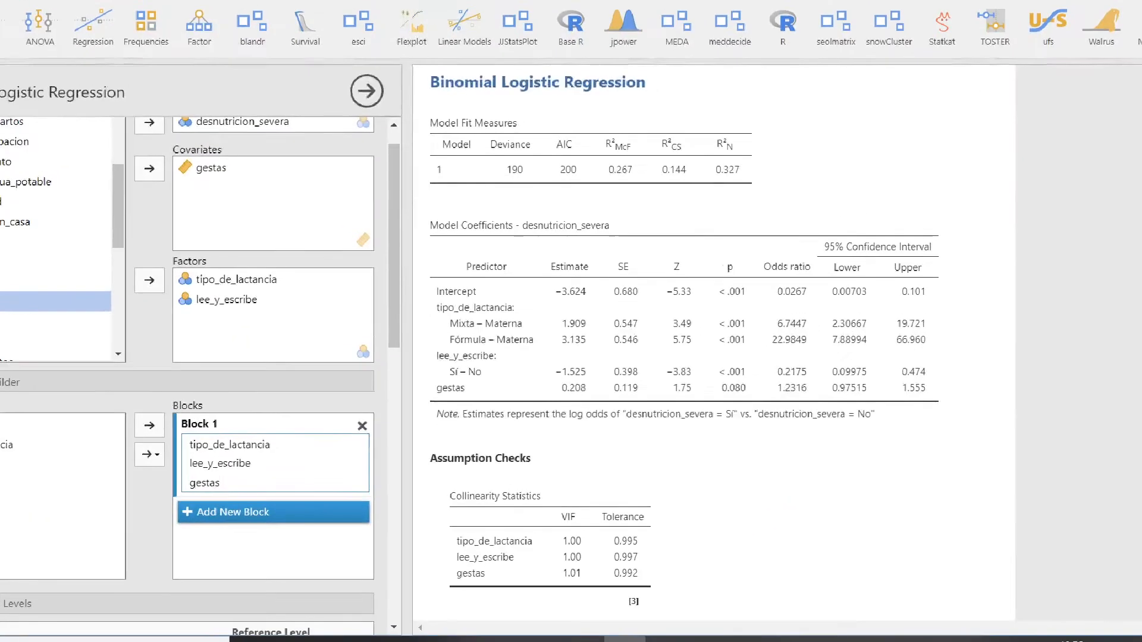
left_click_drag(791, 180, 809, 195)
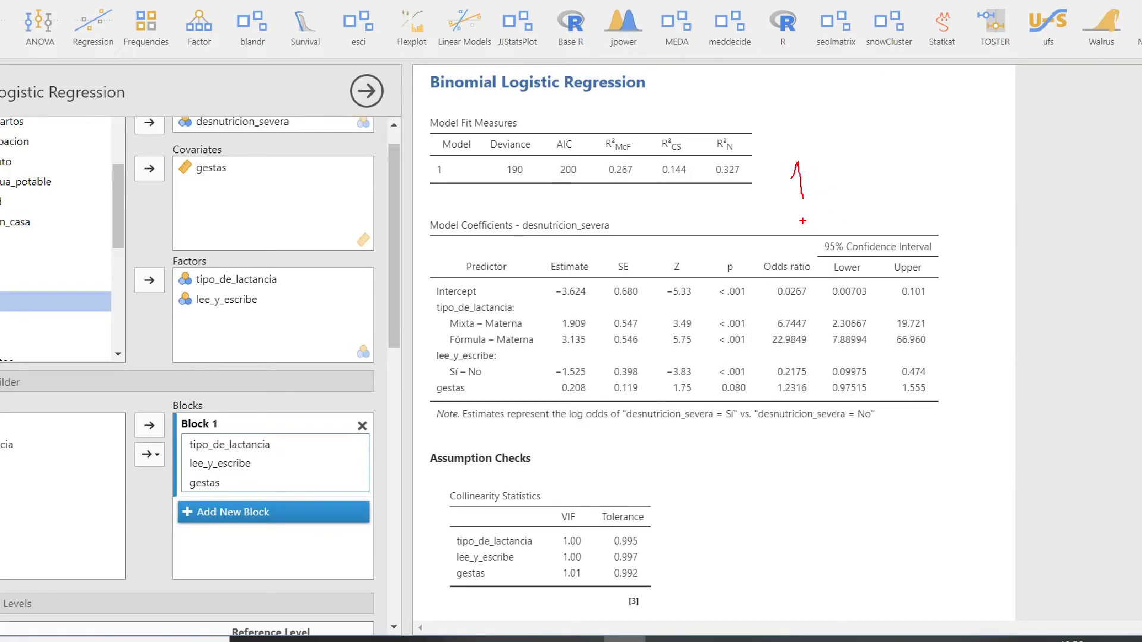
mouse_move(813, 256)
left_mouse_down()
mouse_move(830, 271)
mouse_move(811, 284)
left_mouse_up()
mouse_move(758, 193)
left_mouse_down()
mouse_move(784, 192)
mouse_move(771, 203)
left_mouse_up()
mouse_move(914, 198)
left_mouse_down()
mouse_move(905, 215)
mouse_move(939, 211)
mouse_move(969, 185)
mouse_move(968, 207)
mouse_move(983, 190)
left_mouse_up()
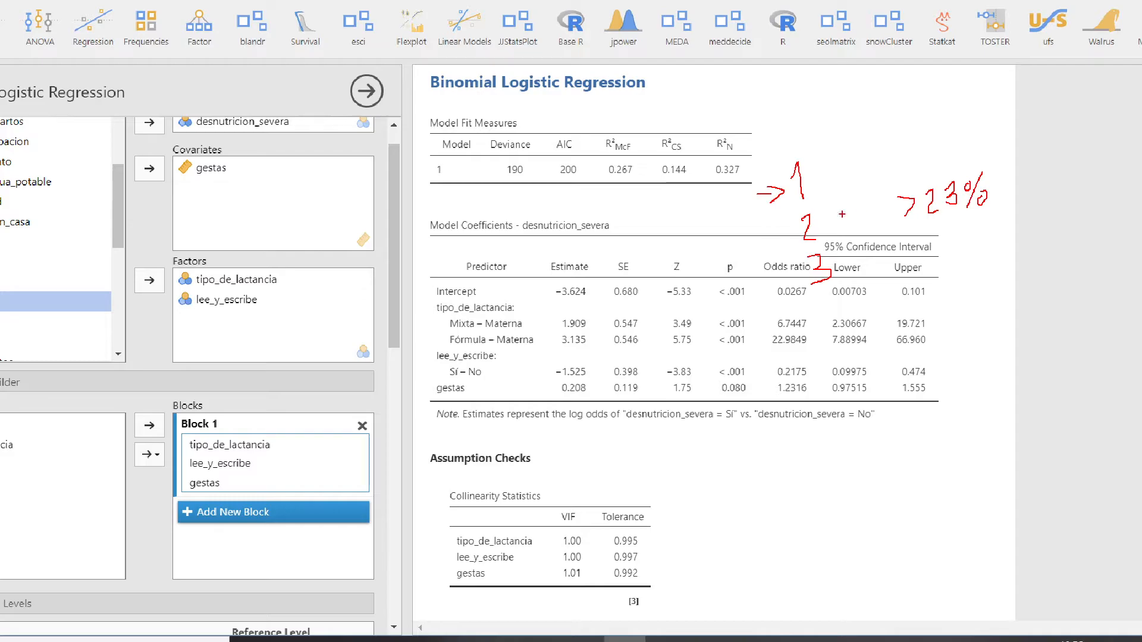
- Underline tipo_de_lactancia and lee_y_escribe in the coefficients table
left_click_drag(433, 317, 548, 317)
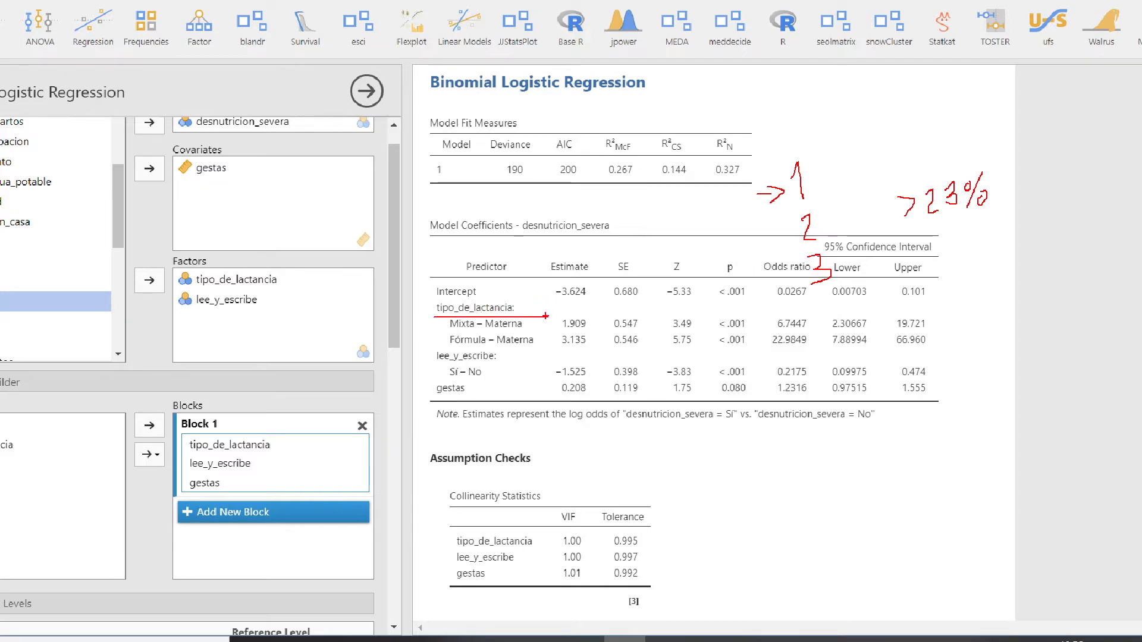
left_click_drag(434, 359, 529, 369)
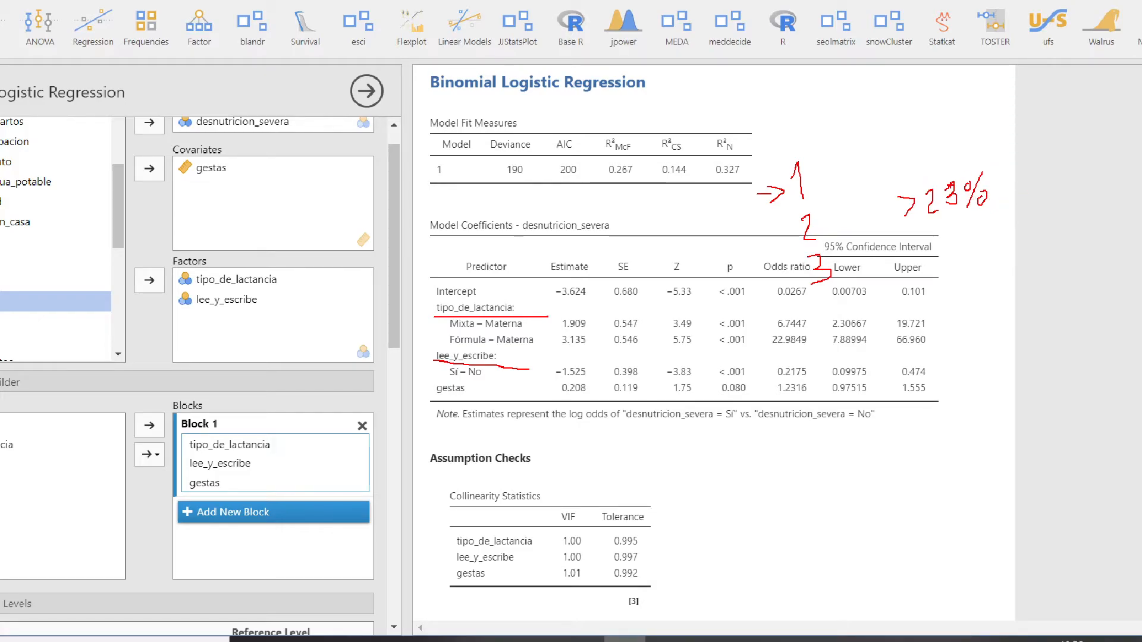
- Draw arrows from "> 23%" and from the handwritten 3 to the 1, and write "> 46%" beside the 3
mouse_move(982, 164)
left_mouse_down()
mouse_move(870, 168)
mouse_move(837, 184)
mouse_move(868, 189)
left_mouse_up()
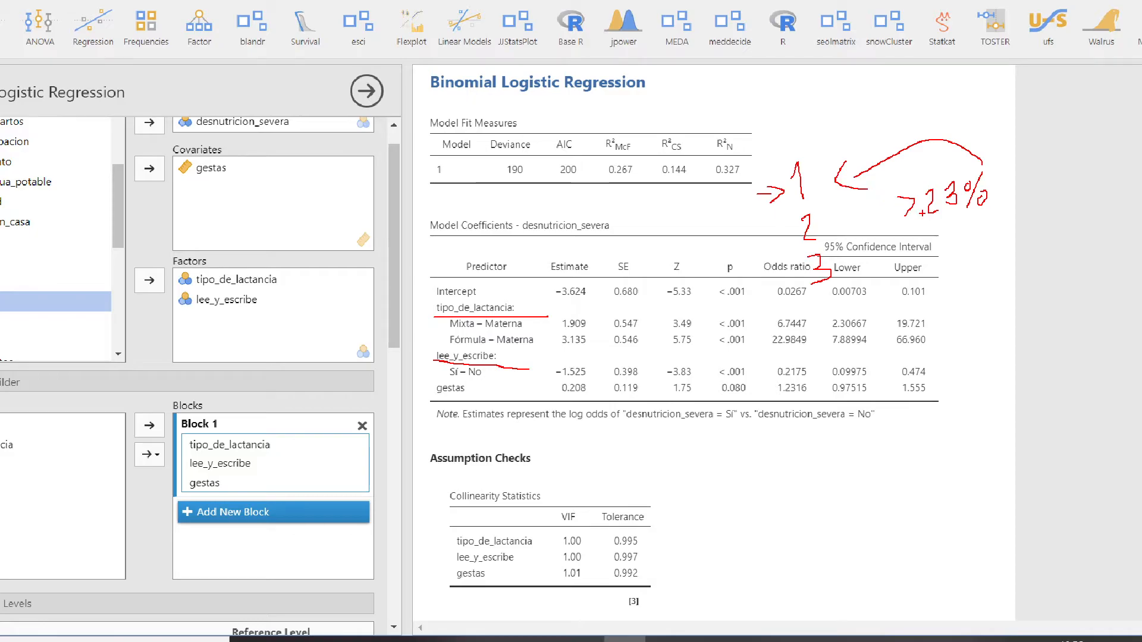
mouse_move(781, 286)
left_mouse_down()
mouse_move(743, 288)
mouse_move(684, 199)
mouse_move(753, 182)
mouse_move(735, 201)
left_mouse_up()
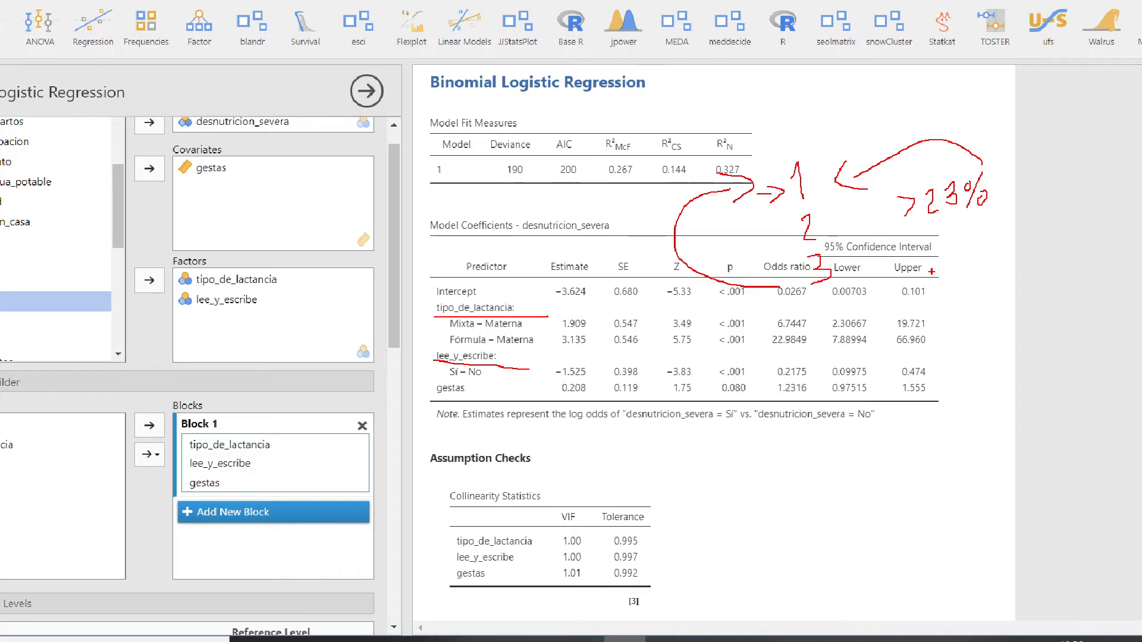
mouse_move(932, 259)
left_mouse_down()
mouse_move(955, 268)
mouse_move(945, 284)
left_mouse_up()
mouse_move(969, 246)
left_mouse_down()
mouse_move(962, 261)
mouse_move(973, 275)
mouse_move(987, 244)
left_mouse_up()
mouse_move(1019, 261)
left_mouse_down()
mouse_move(1008, 265)
mouse_move(1015, 257)
left_mouse_up()
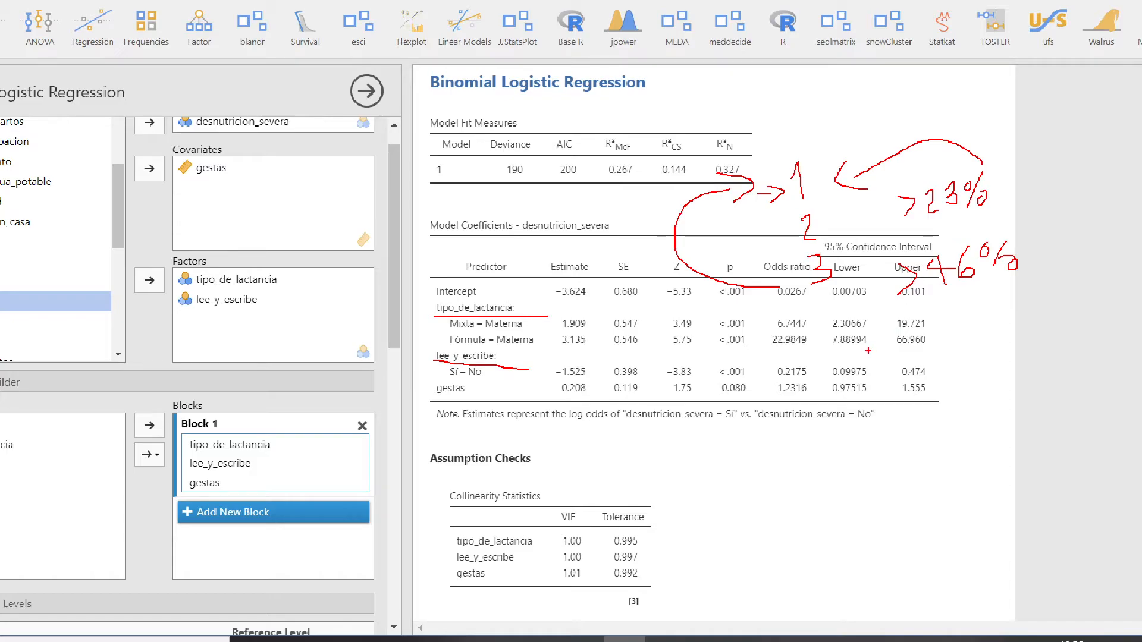
- Box the 23 in the gestas odds ratio, write 2 and 4 with "46%" and an arrow from 4 to 2, and leave the annotated view
left_click_drag(776, 394, 797, 395)
mouse_move(784, 478)
left_mouse_down()
mouse_move(790, 494)
mouse_move(819, 494)
mouse_move(800, 534)
mouse_move(821, 534)
mouse_move(816, 556)
left_mouse_up()
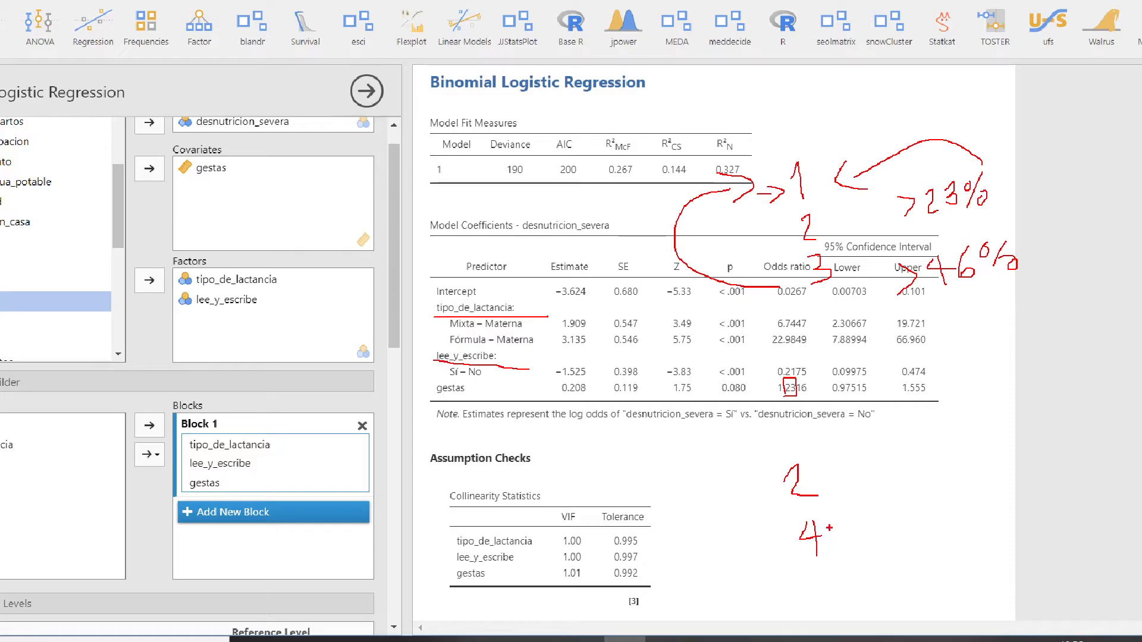
mouse_move(900, 514)
left_mouse_down()
mouse_move(919, 535)
mouse_move(910, 540)
mouse_move(968, 521)
left_mouse_up()
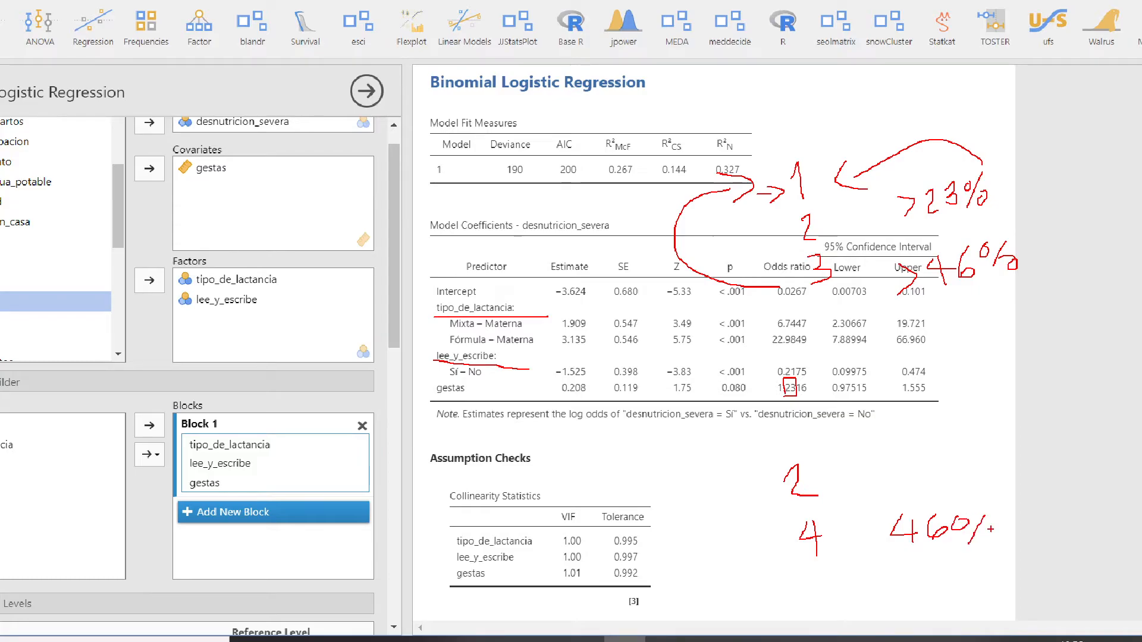
mouse_move(782, 546)
left_mouse_down()
mouse_move(684, 524)
mouse_move(747, 472)
mouse_move(755, 480)
left_mouse_up()
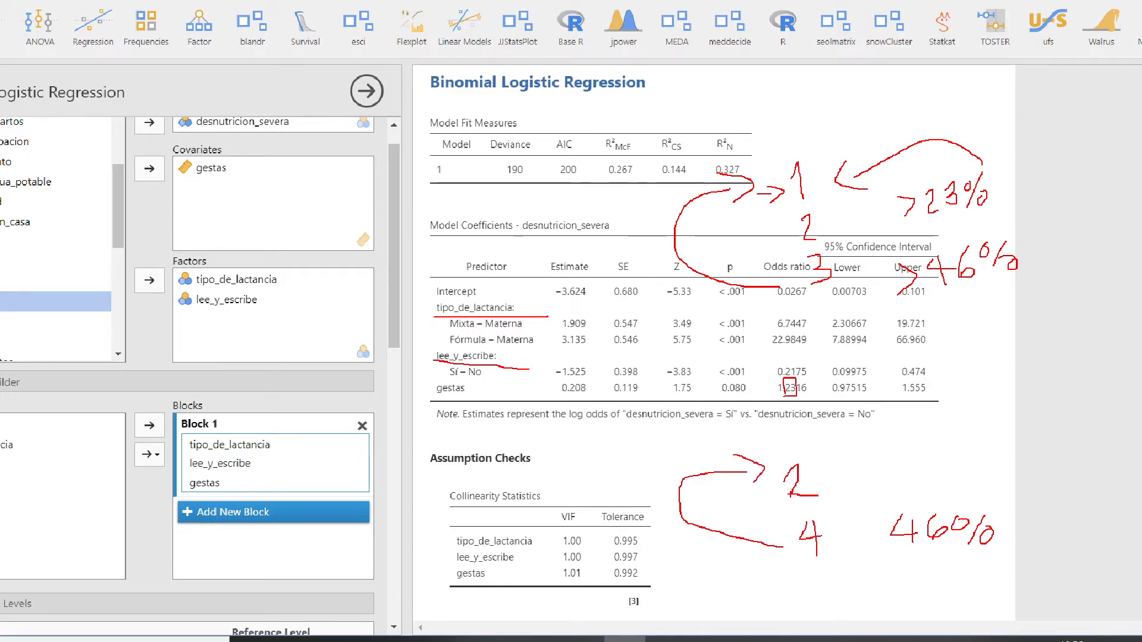
key("Escape")
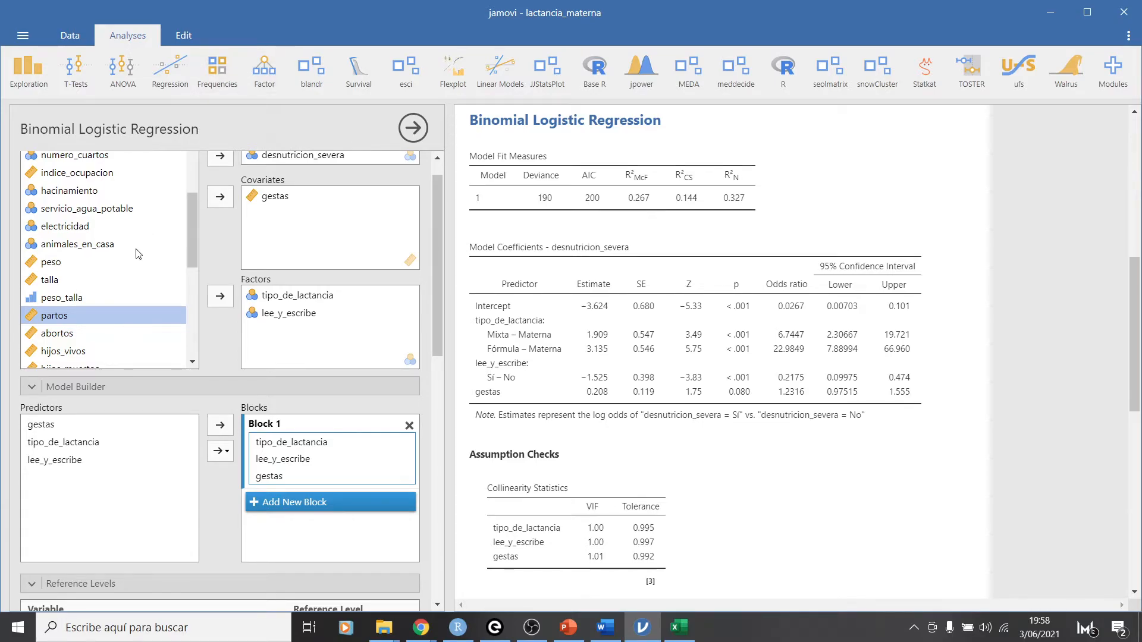
left_click_drag(193, 226, 185, 294)
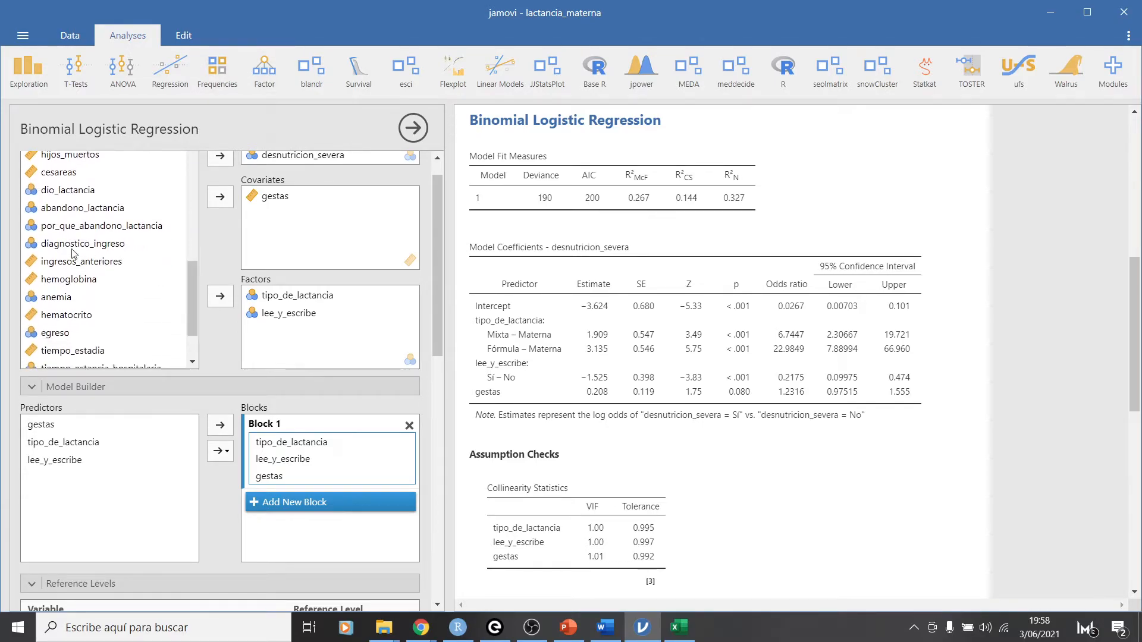
scroll(109, 232, "up", 2)
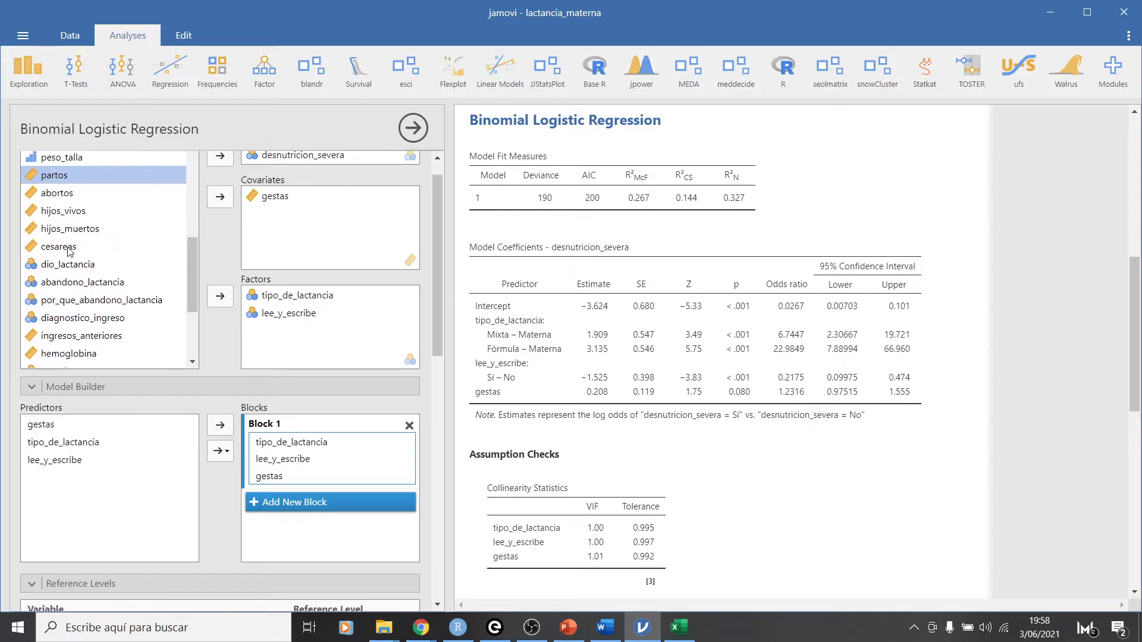
scroll(70, 219, "up", 2)
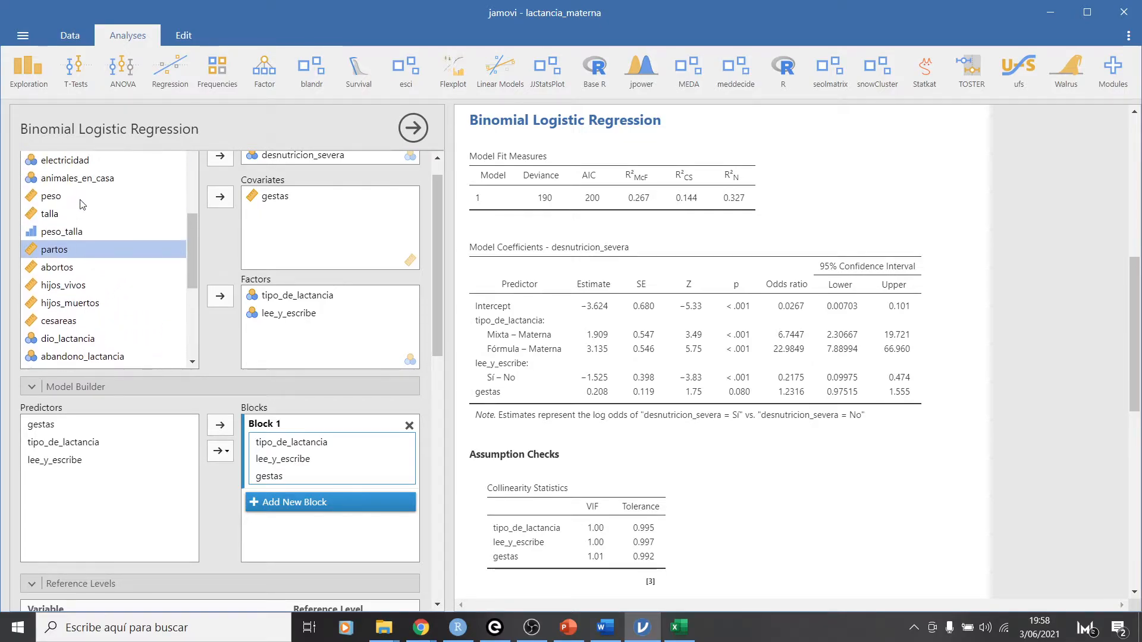
scroll(85, 220, "down", 2)
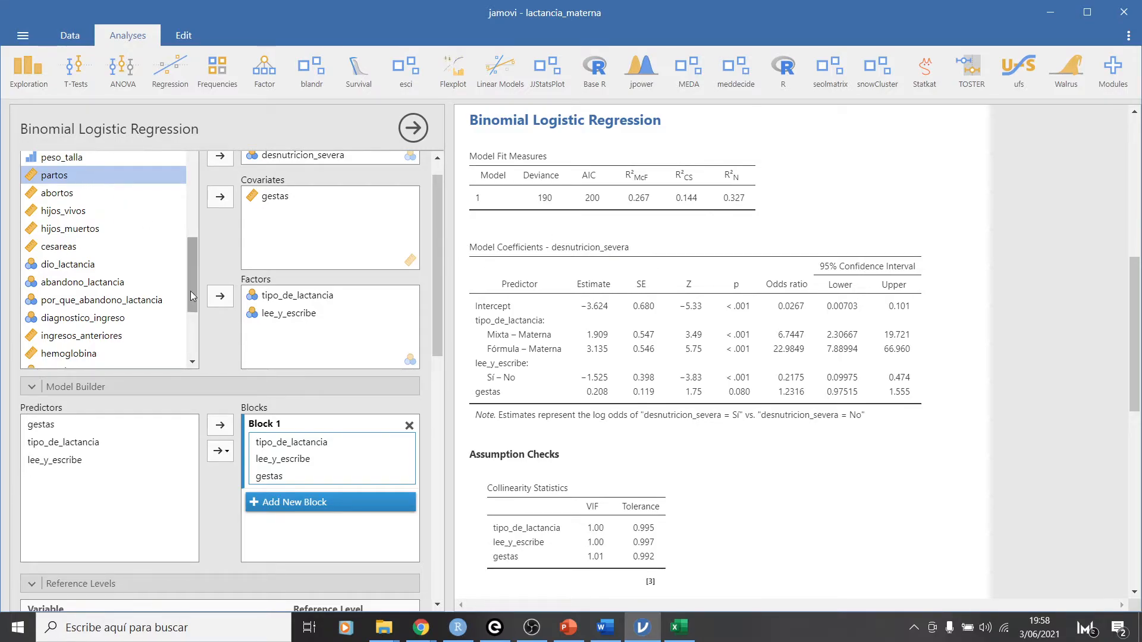
- Switch to the dataframes_jamovi folder in File Explorer and open the hipotermia dataset
mouse_move(383, 627)
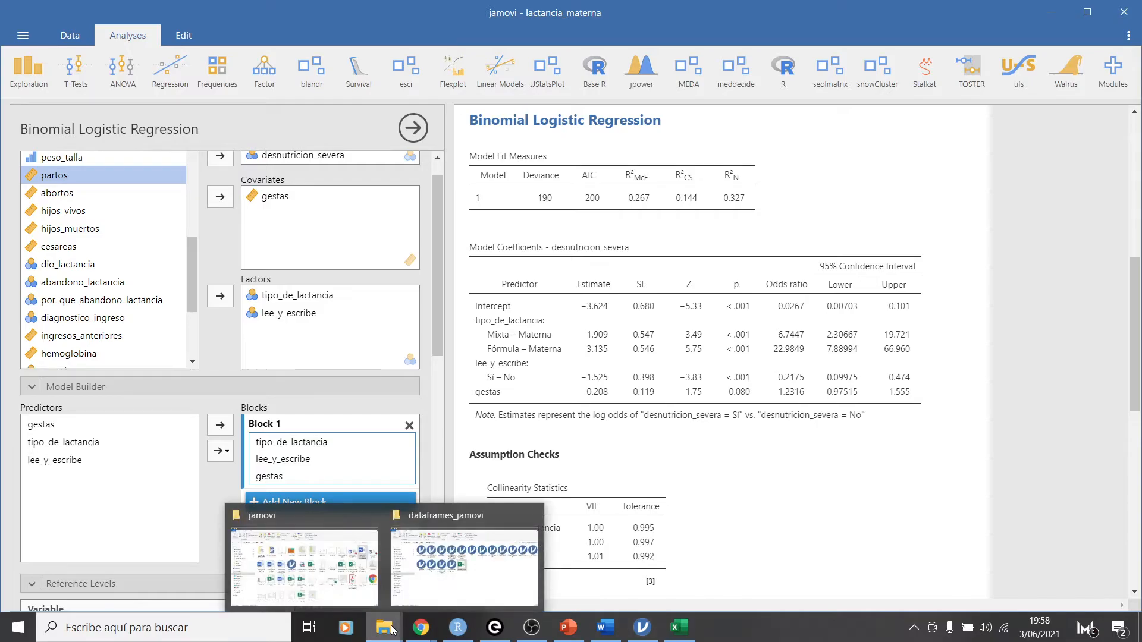
left_click(461, 588)
left_click(938, 359)
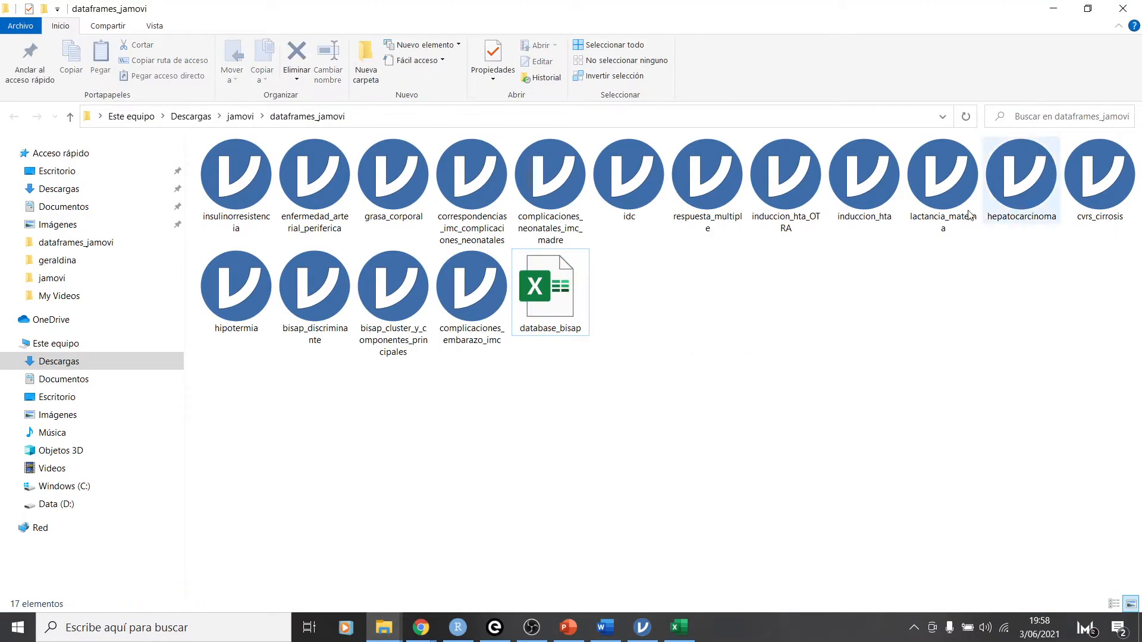
left_click(938, 211)
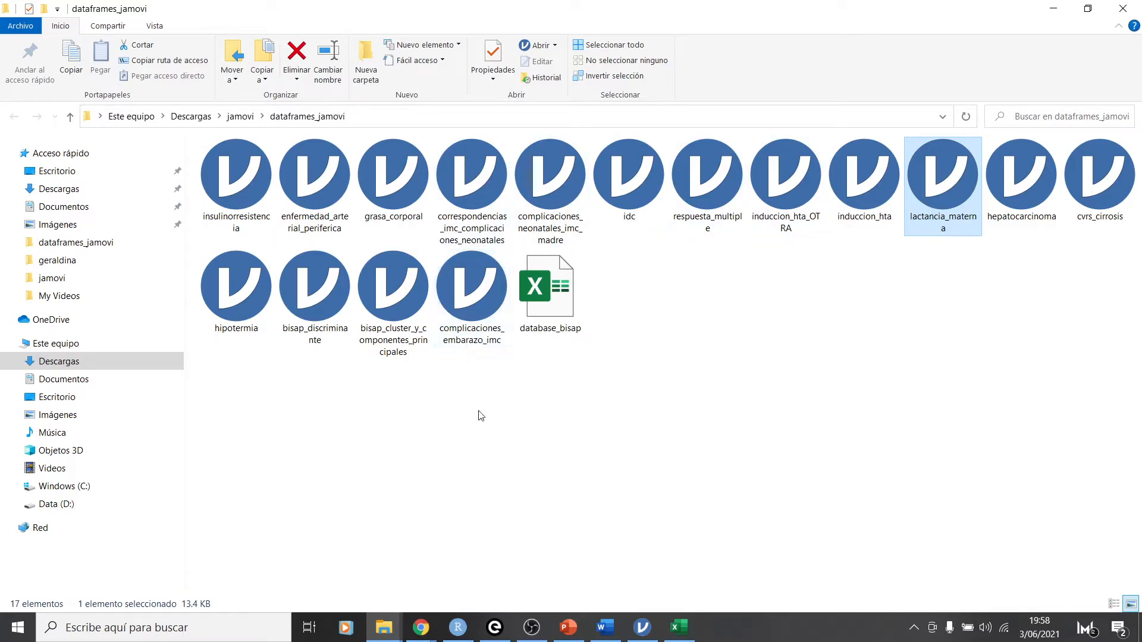
left_click(220, 310)
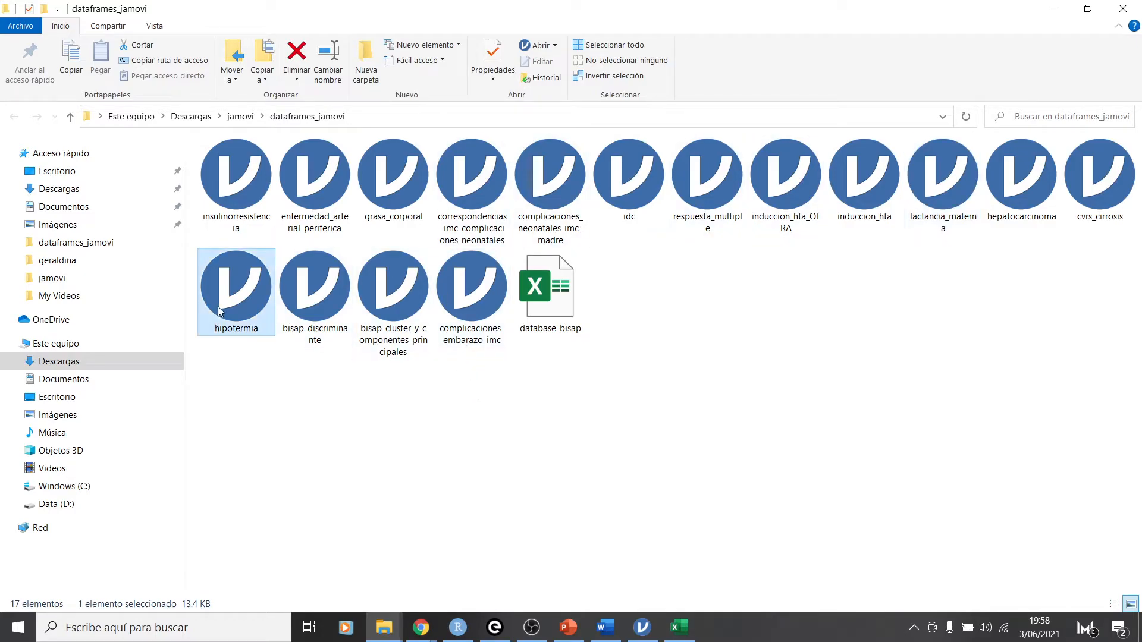
double_click(220, 310)
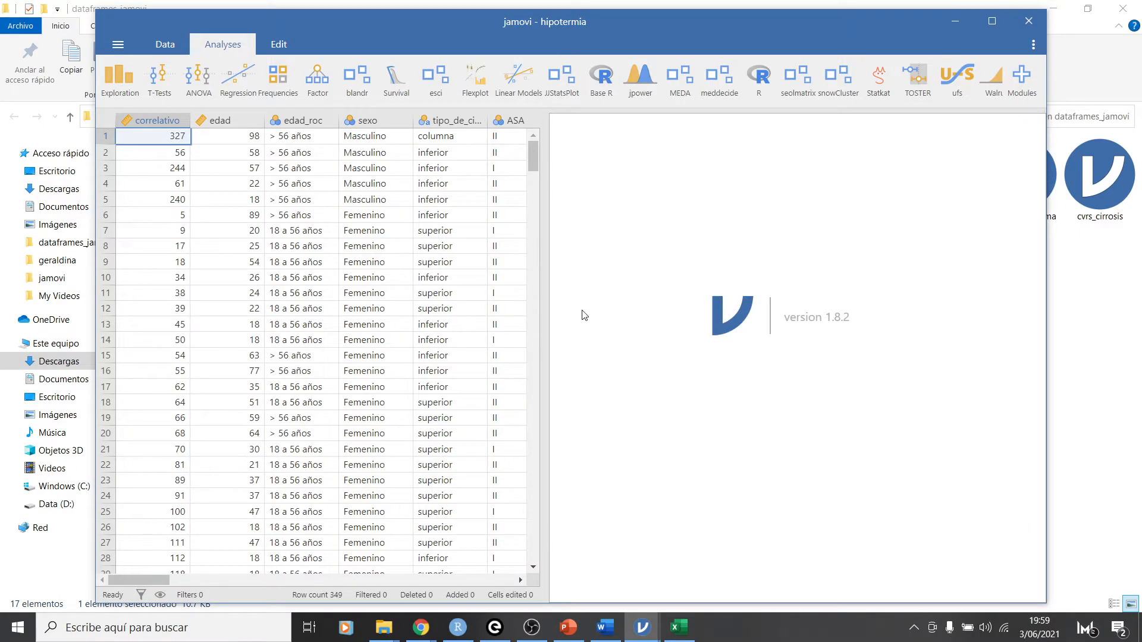
- Enlarge the dataset window and its data area, and widen the hipotermia and hipoter columns
left_click_drag(546, 314, 733, 318)
left_click_drag(210, 580, 495, 576)
left_click(419, 120)
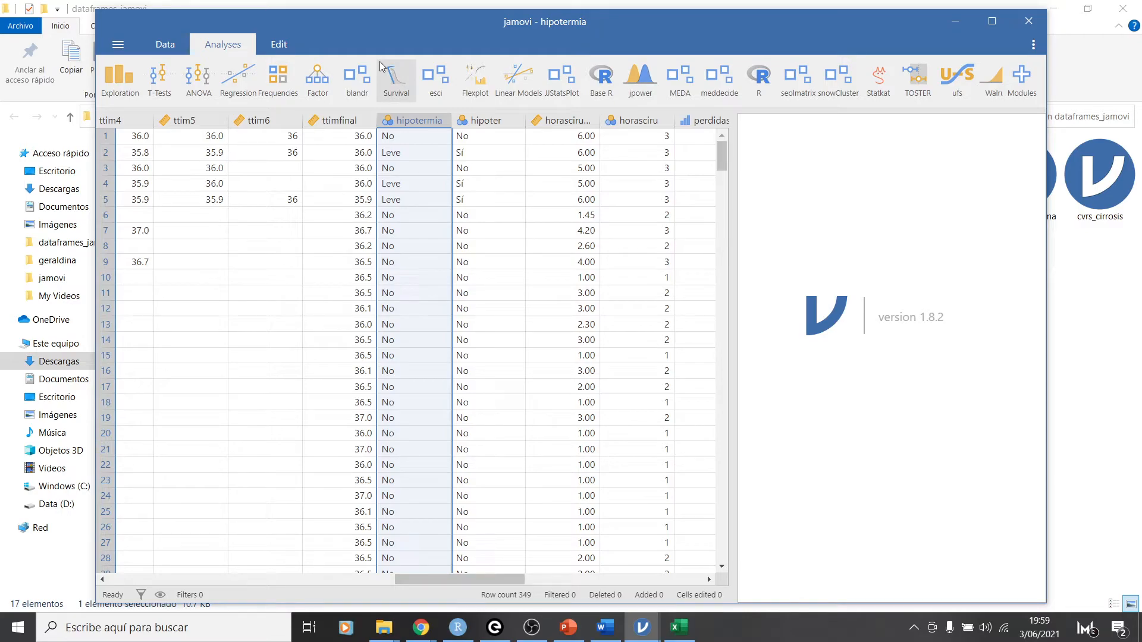
left_click(491, 121)
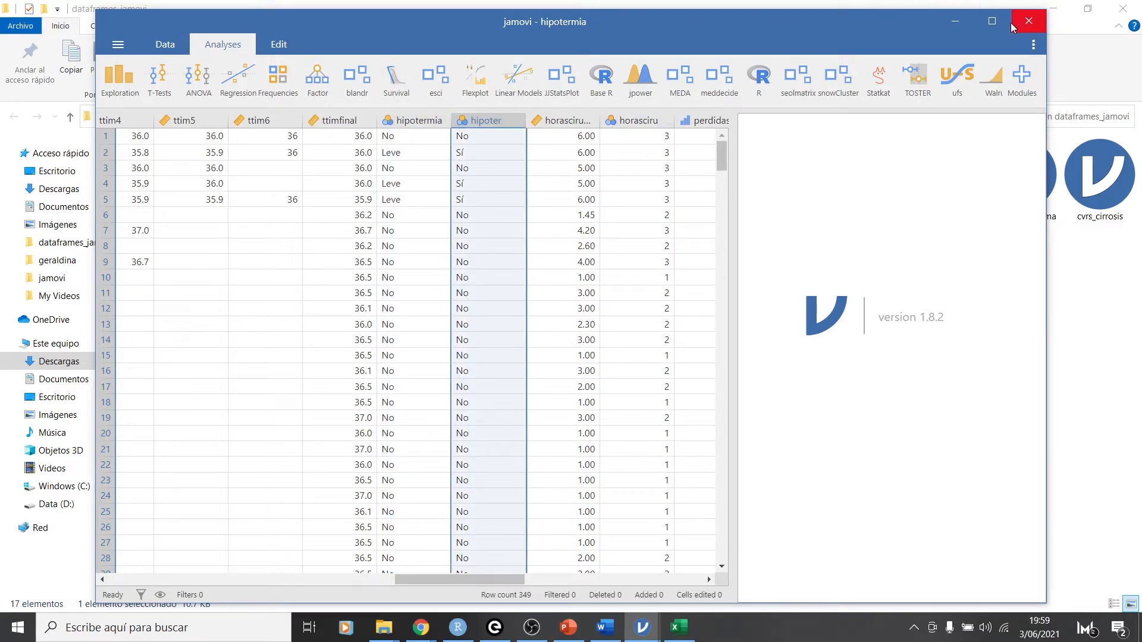
left_click(992, 21)
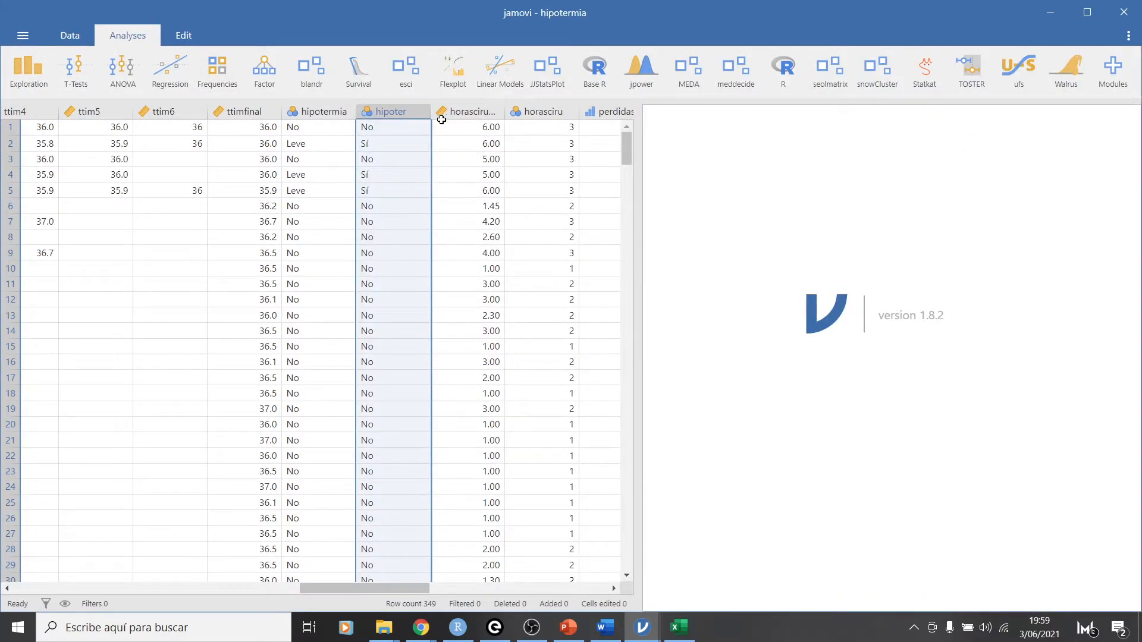
left_click_drag(430, 112, 471, 113)
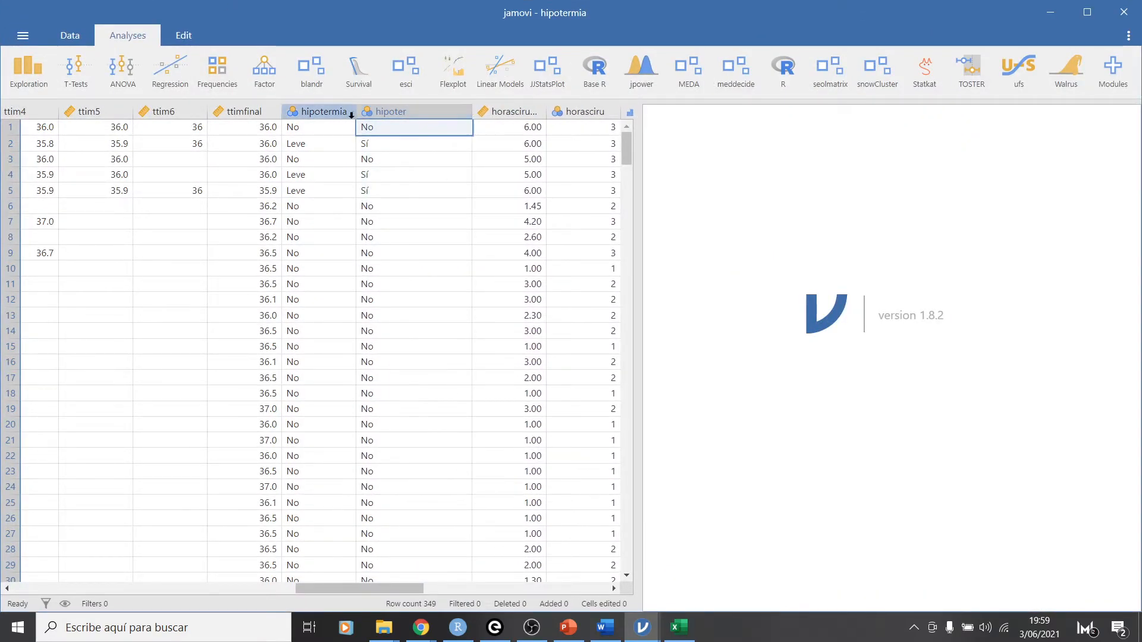
left_click_drag(351, 110, 372, 112)
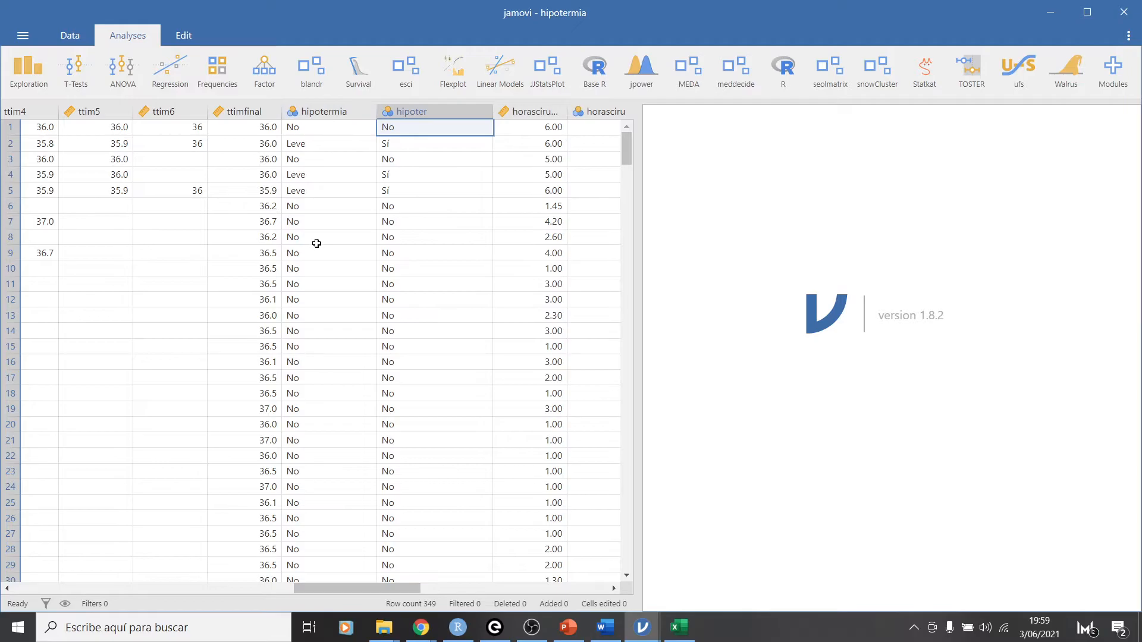
- Compare the categories in the hipotermia and hipoter columns down to the last data row
scroll(316, 244, "down", 5)
scroll(316, 243, "up", 4)
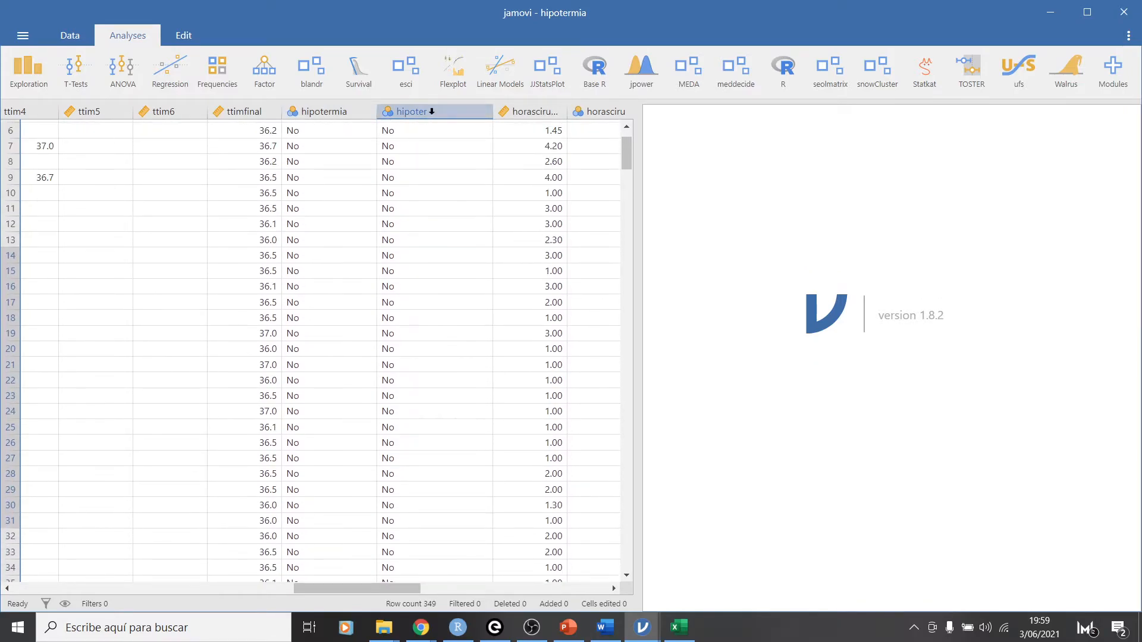
left_click(431, 112)
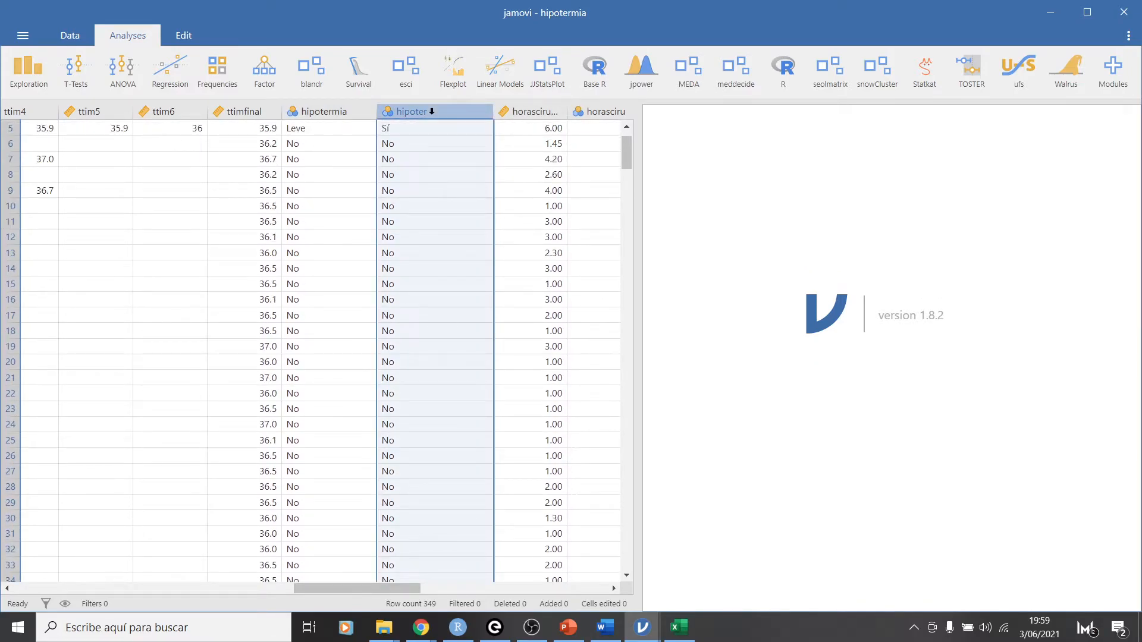
left_click(341, 112)
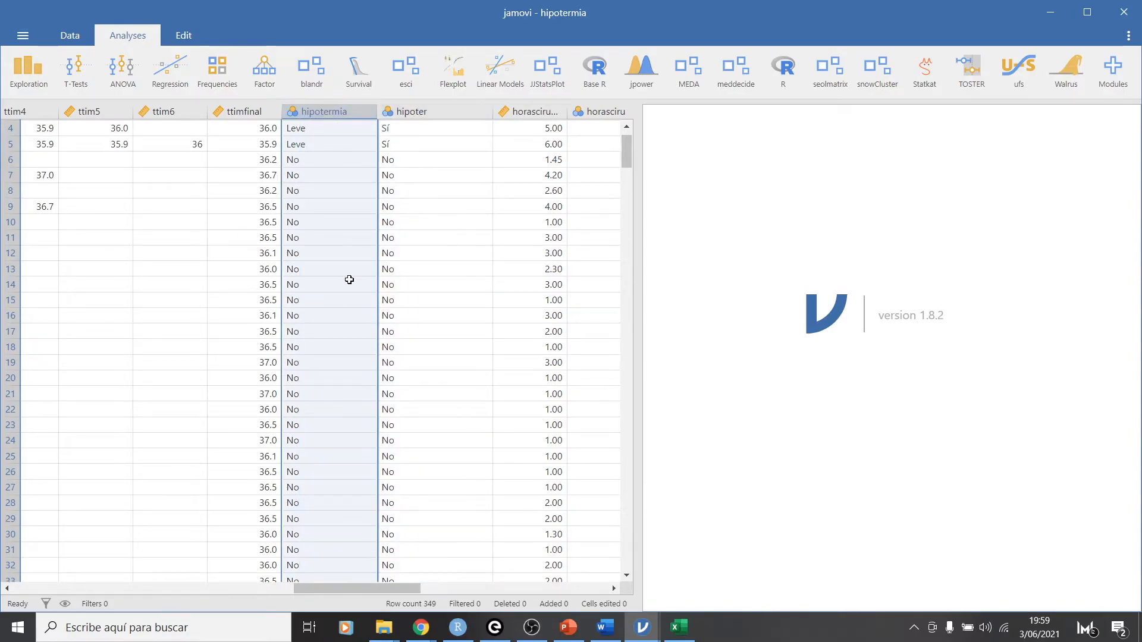
scroll(349, 280, "down", 10)
left_click_drag(627, 194, 605, 506)
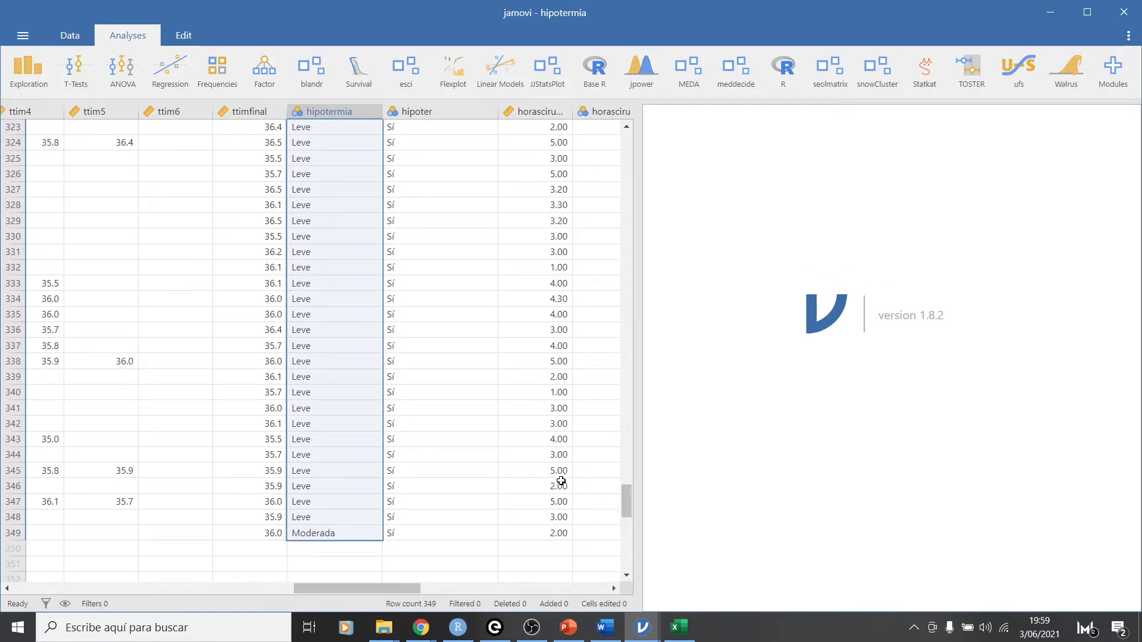
scroll(284, 311, "down", 3)
left_click(328, 386)
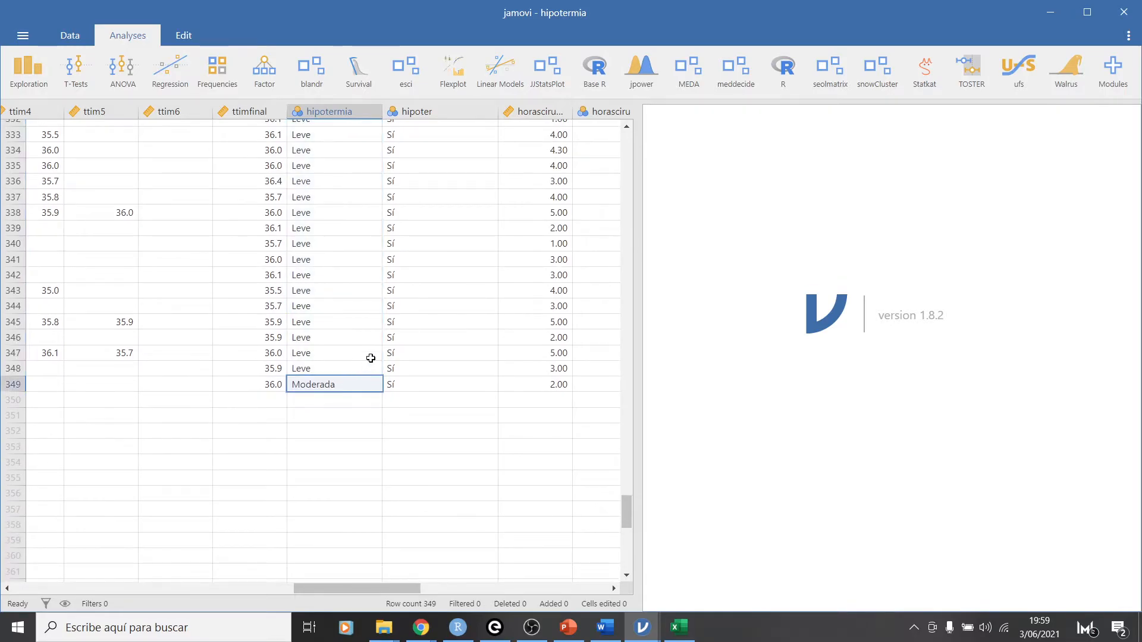
- Examine the No, Leve and Moderada cases of hipotermia near the end of the data
scroll(321, 277, "up", 9)
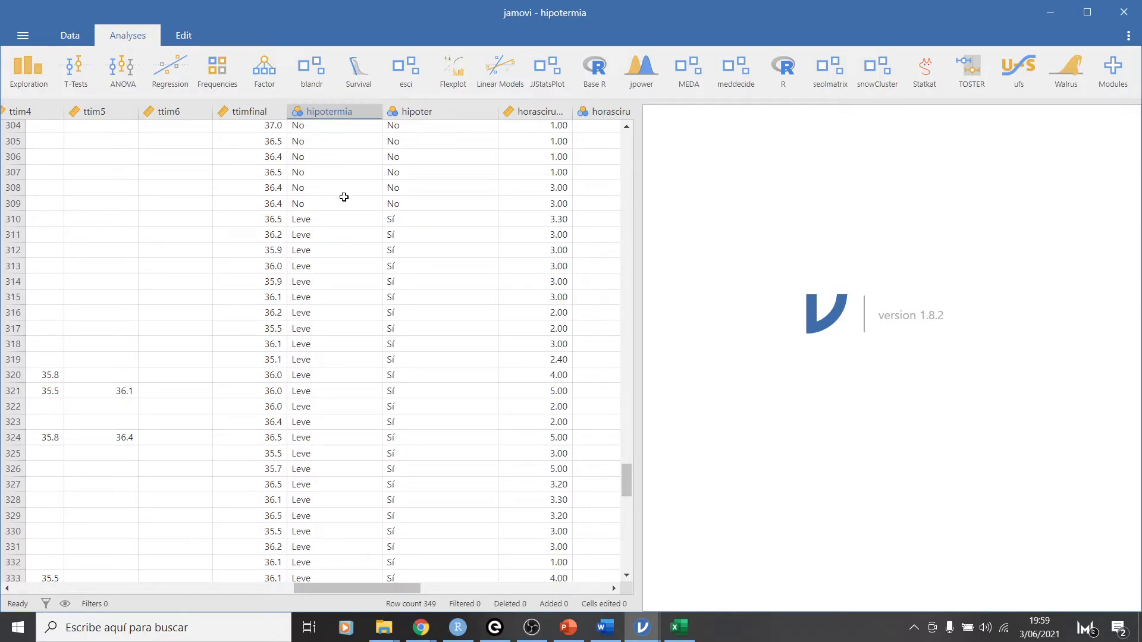
left_click(335, 171)
scroll(347, 256, "down", 3)
left_click(317, 242)
scroll(322, 290, "down", 7)
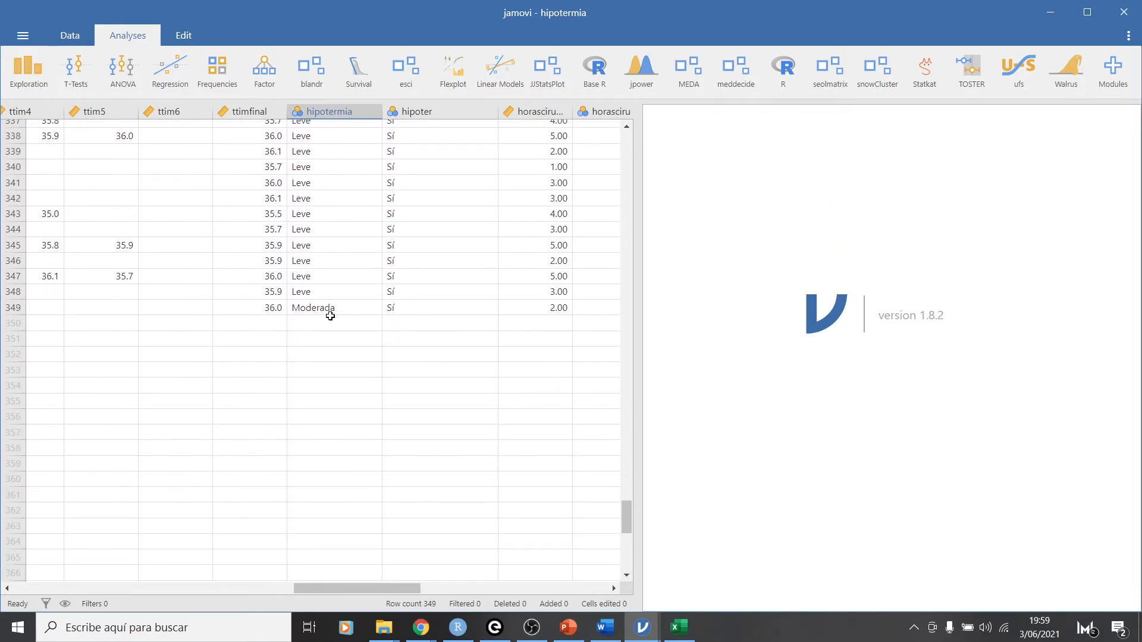
left_click(330, 308)
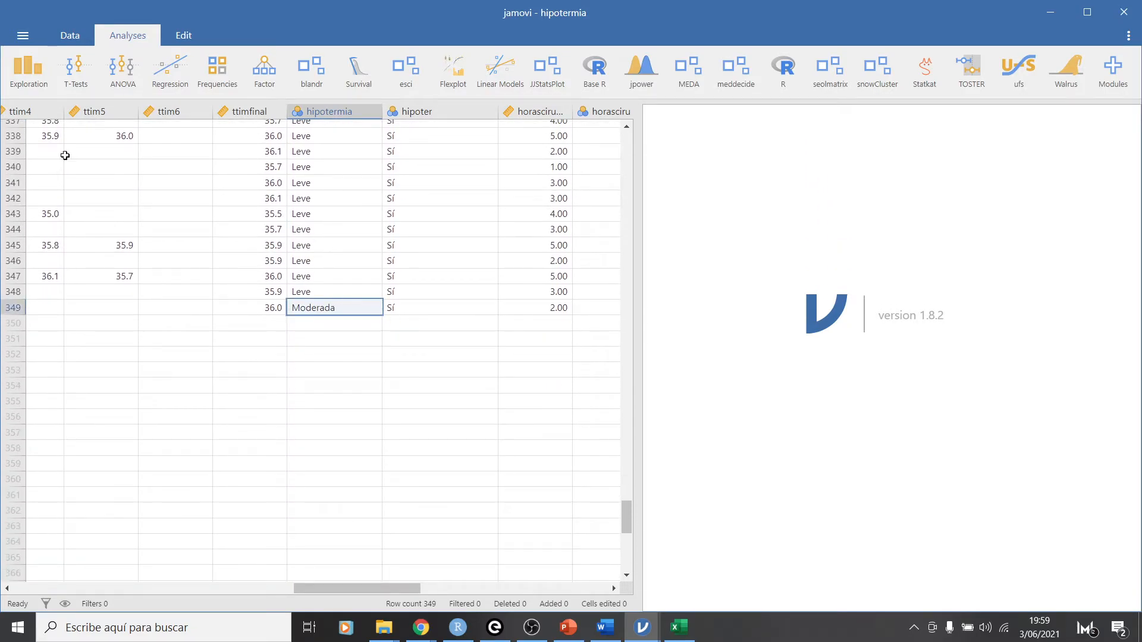
- Run Descriptives on the hipotermia variable with frequency tables included
left_click(20, 66)
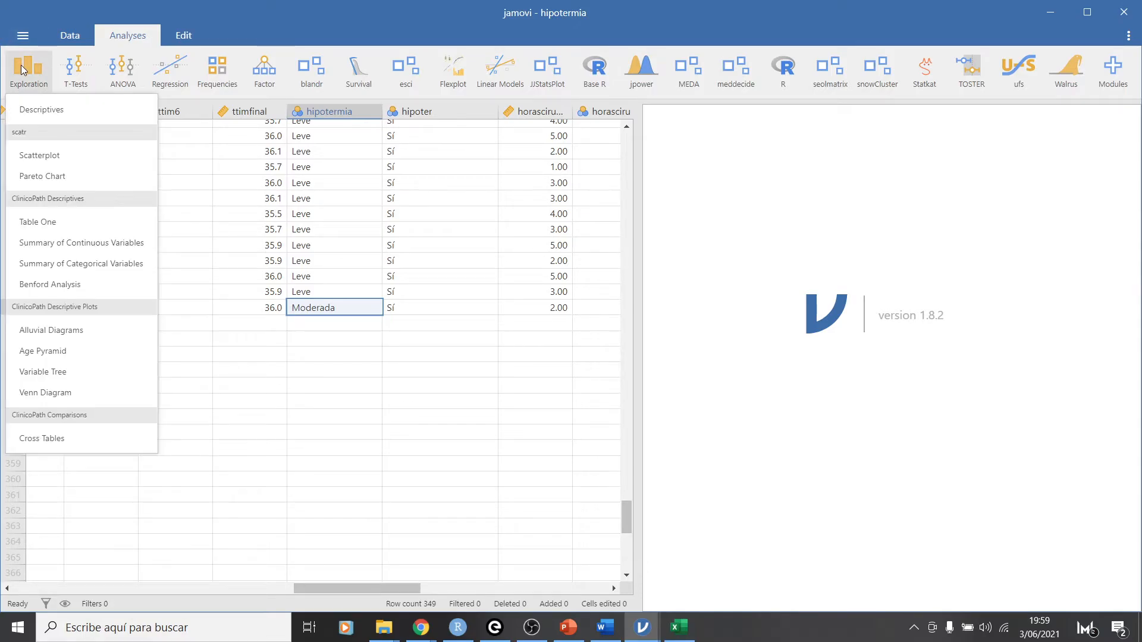
left_click(39, 110)
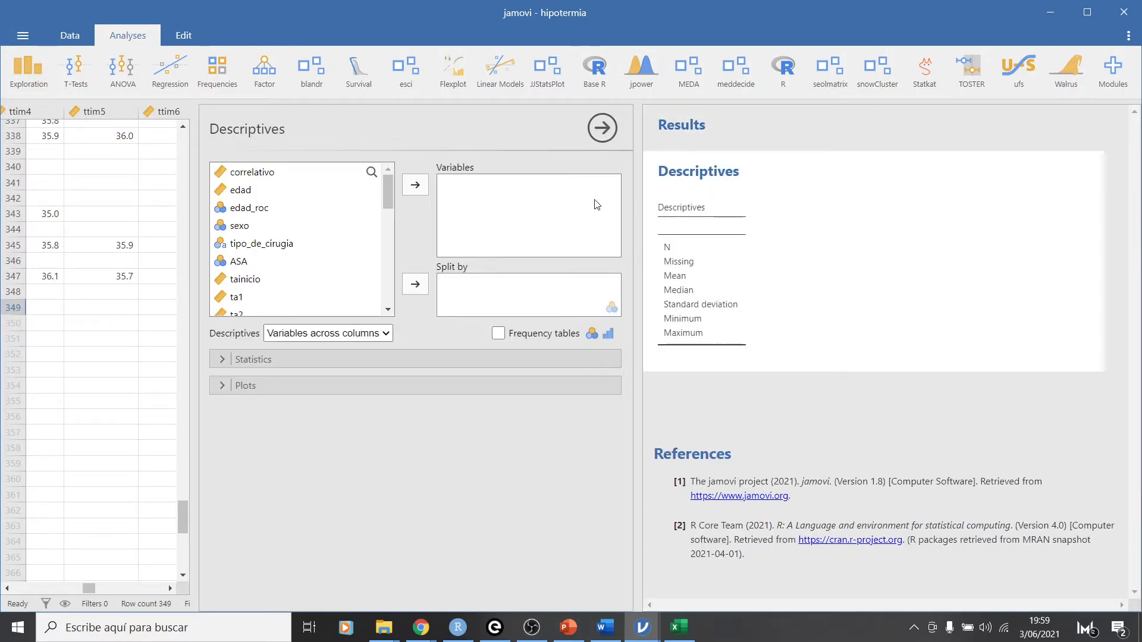
left_click(275, 209)
scroll(271, 237, "down", 10)
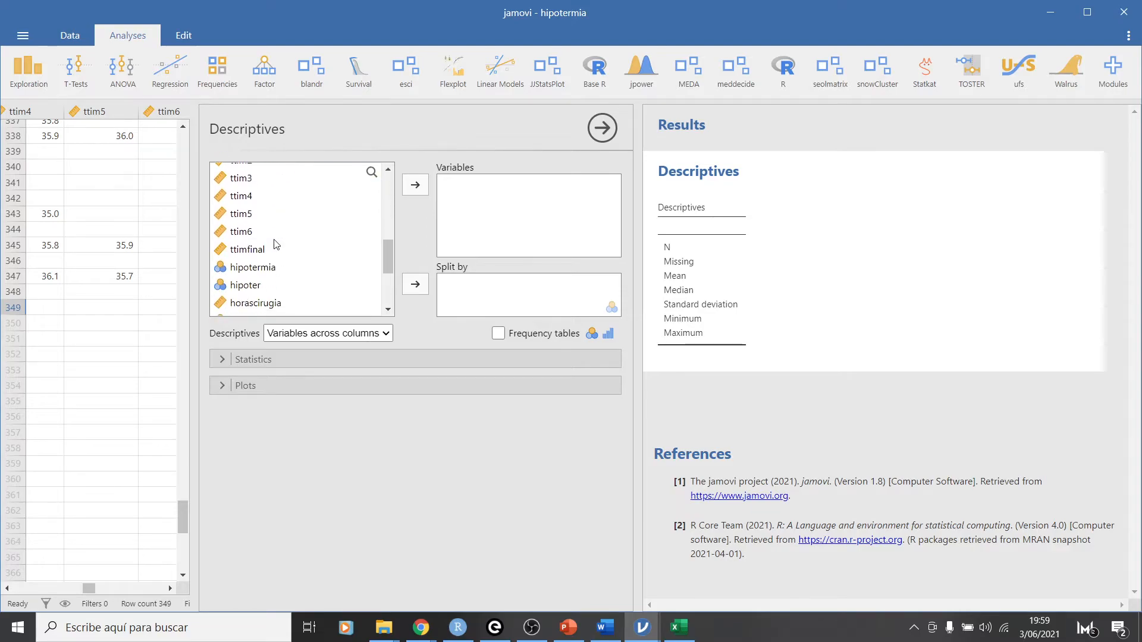
left_click(266, 198)
left_click(415, 185)
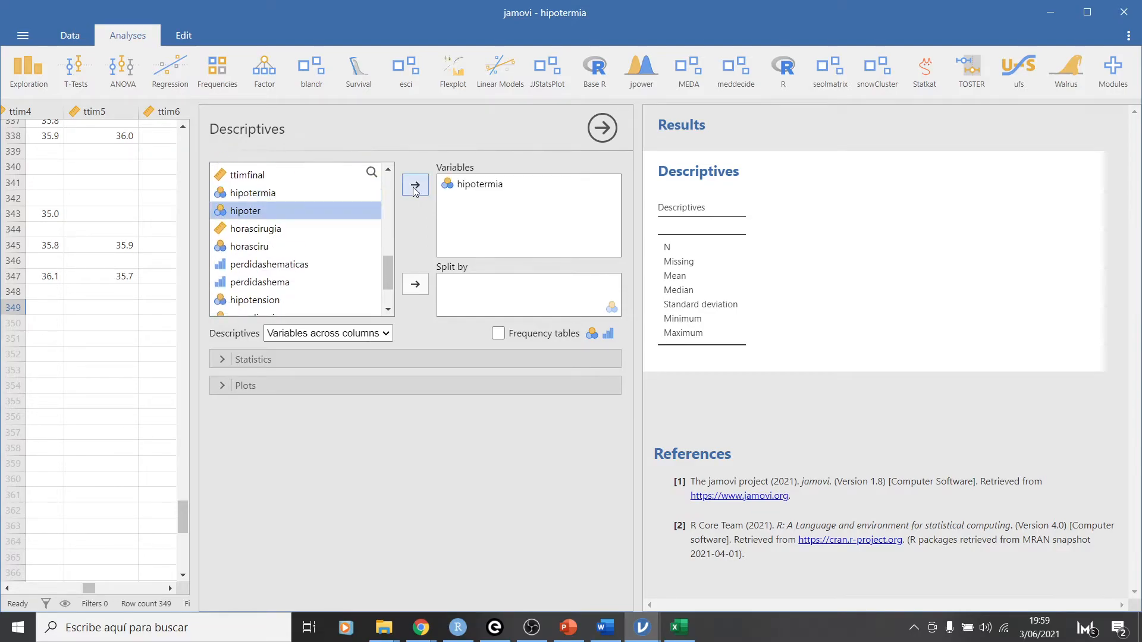
left_click(498, 334)
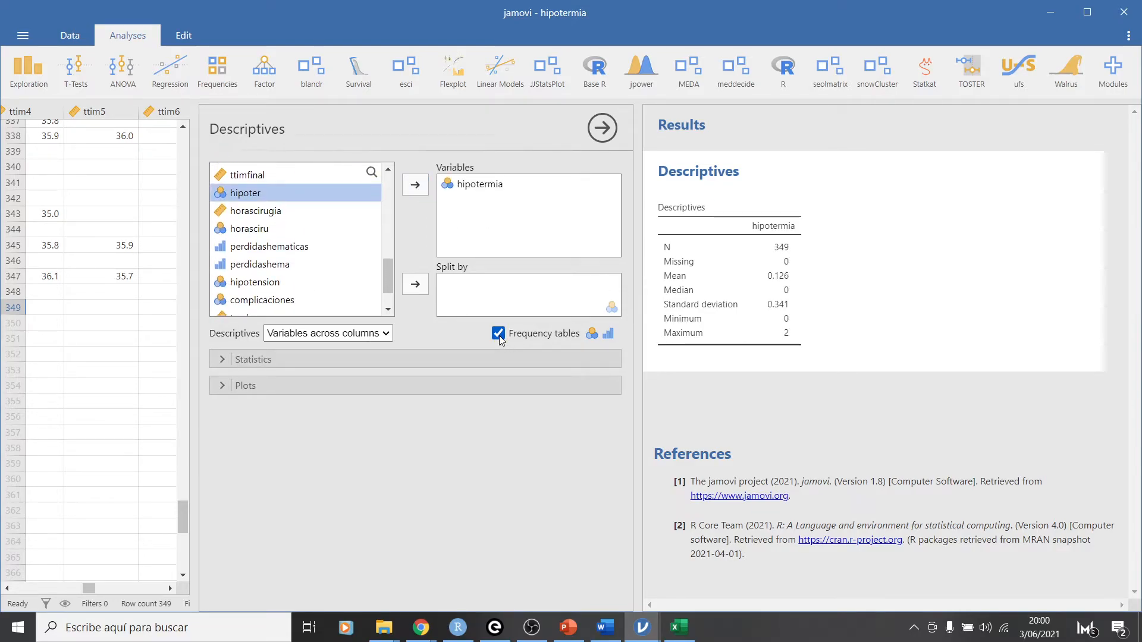
scroll(820, 452, "down", 2)
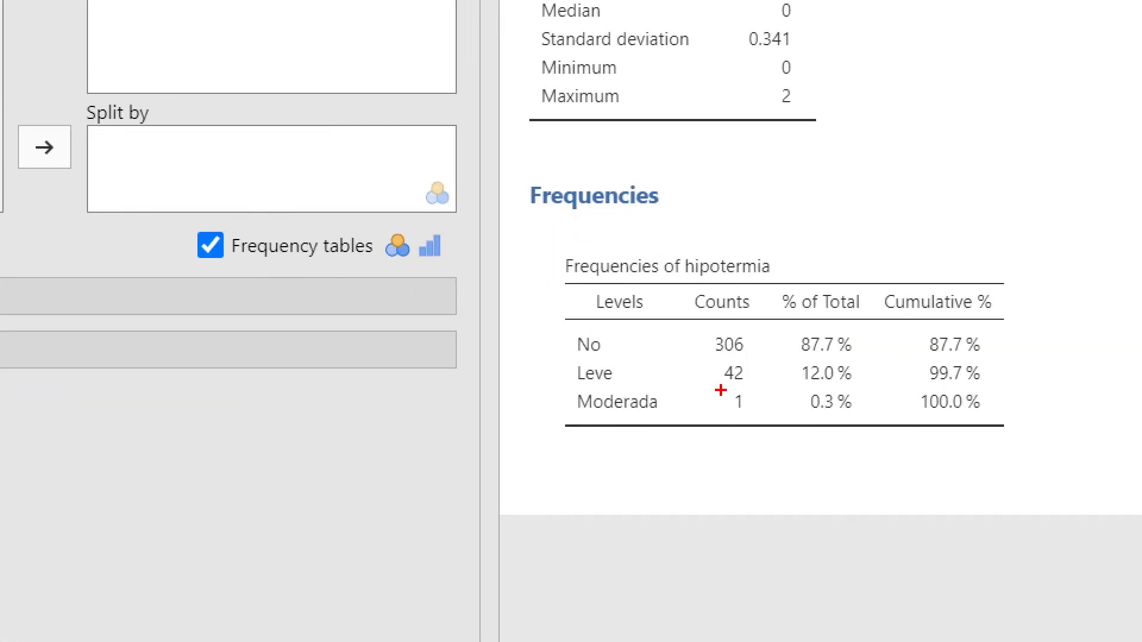
- Mark the Moderada level and its count in the hipotermia frequency table with on-screen annotations
mouse_move(769, 402)
left_mouse_down()
mouse_move(748, 404)
mouse_move(755, 443)
mouse_move(759, 387)
left_mouse_up()
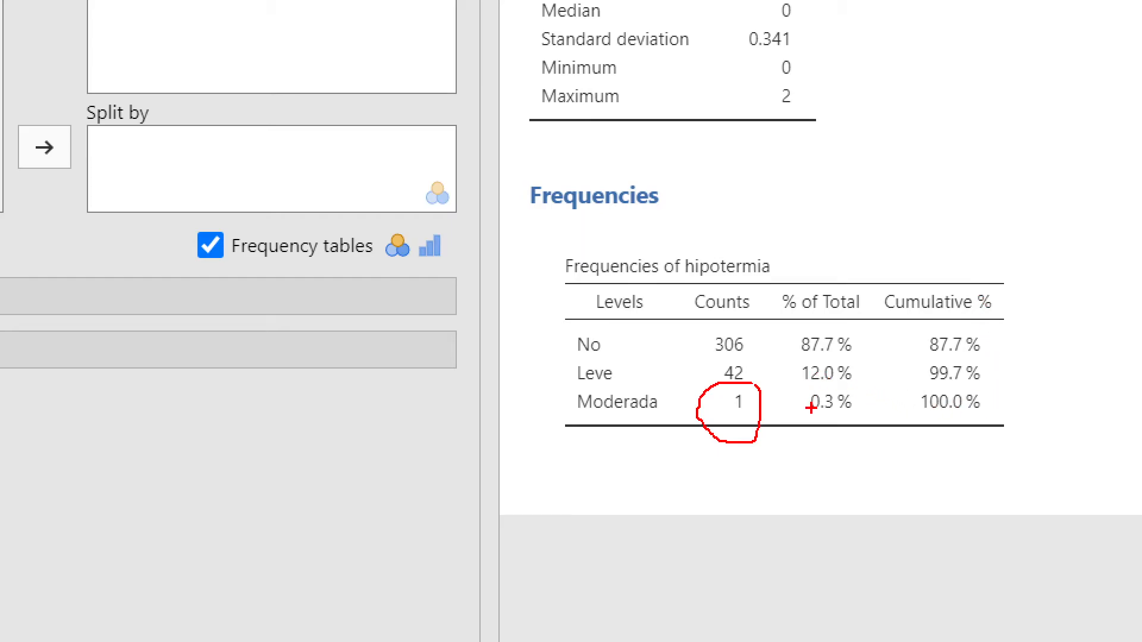
mouse_move(553, 416)
left_mouse_down()
mouse_move(665, 409)
mouse_move(538, 382)
mouse_move(544, 432)
left_mouse_up()
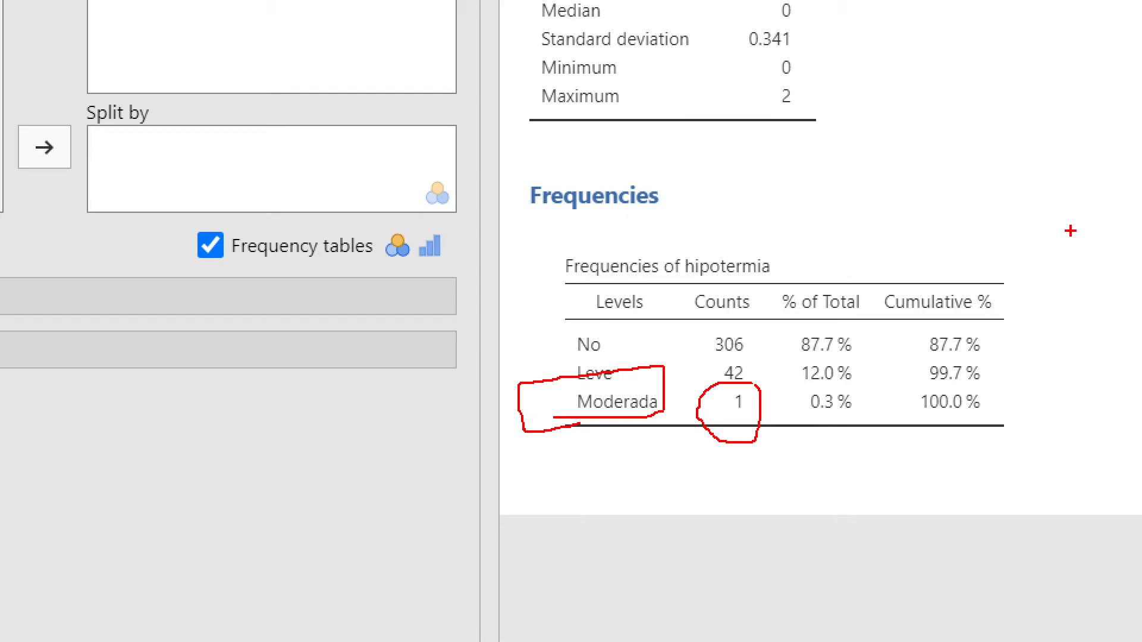
key("Escape")
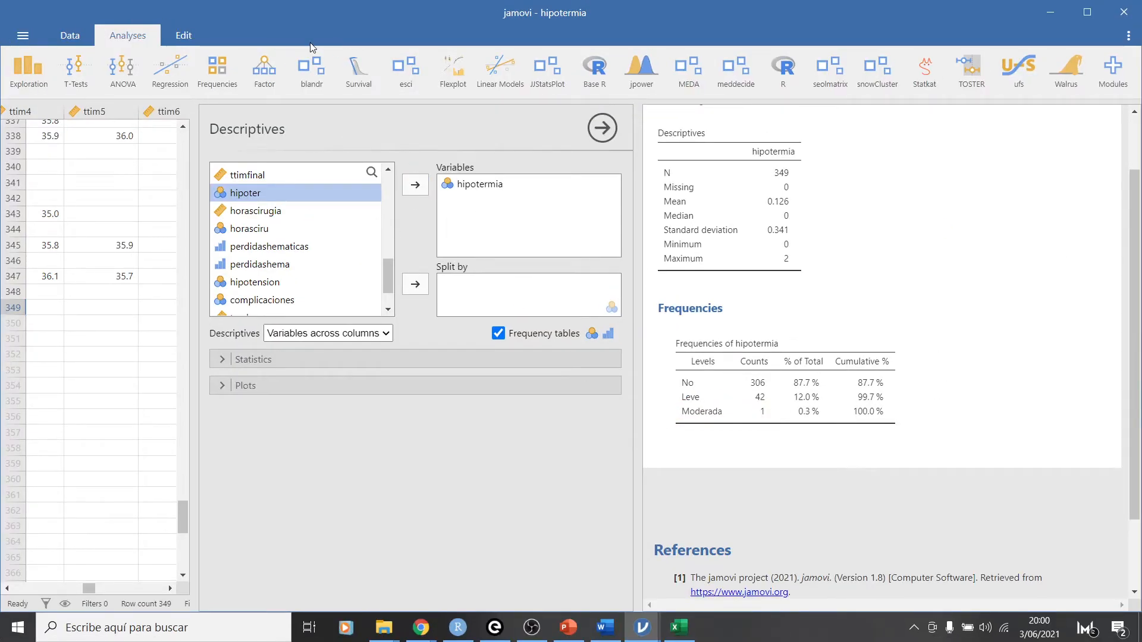
- Start a Binomial Logistic Regression with two outcomes and assign hipotermia as the dependent variable
left_click(230, 68)
left_click(187, 68)
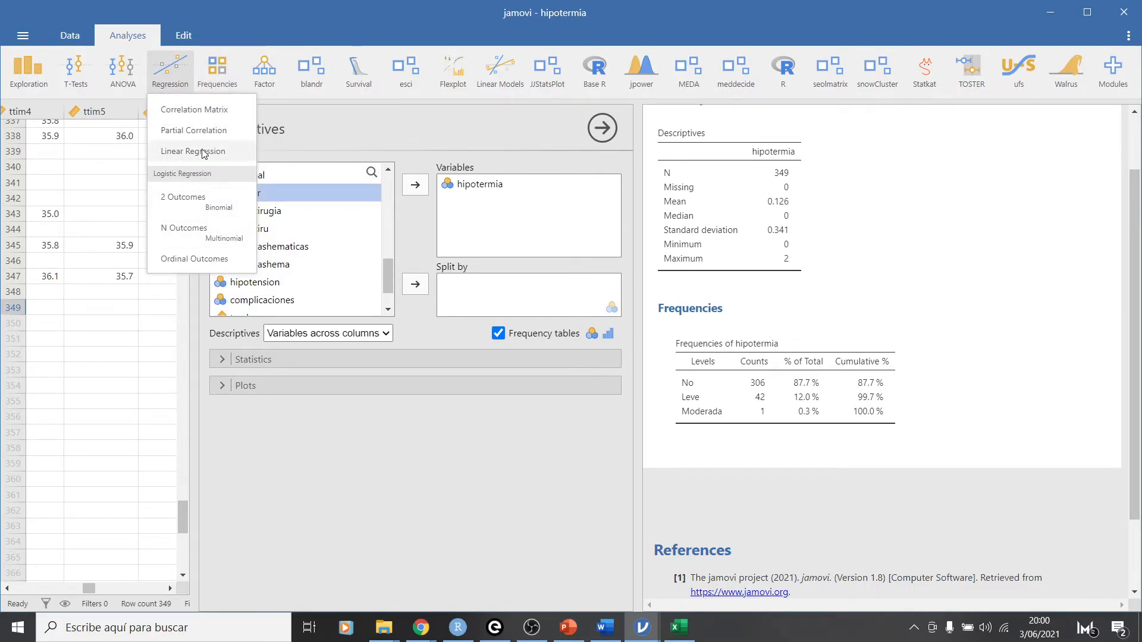
left_click(204, 202)
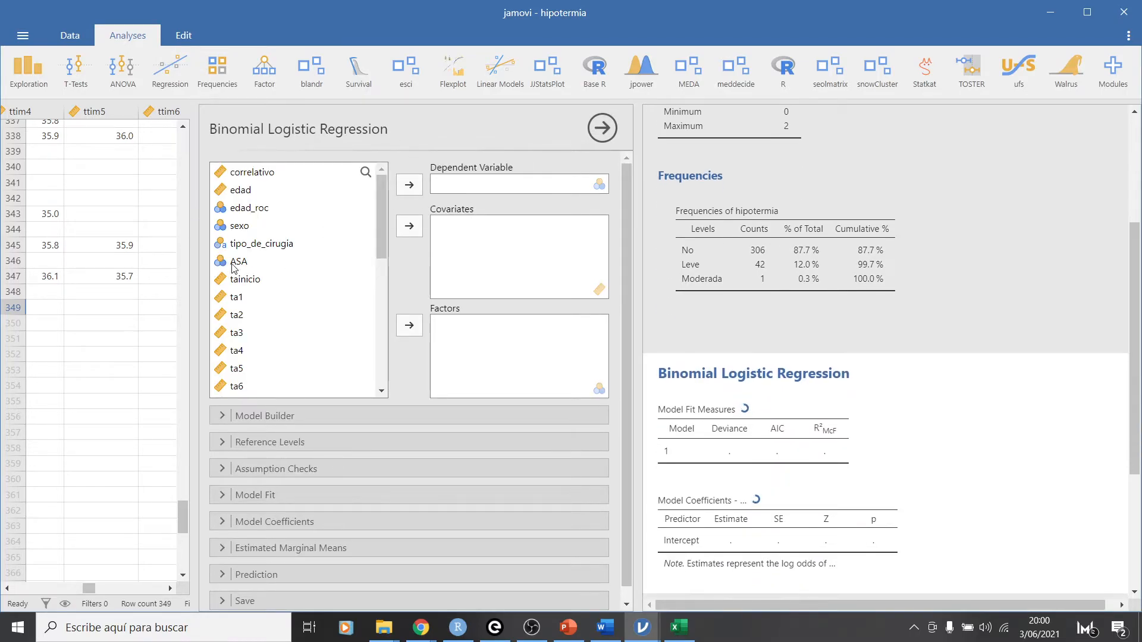
scroll(292, 273, "down", 4)
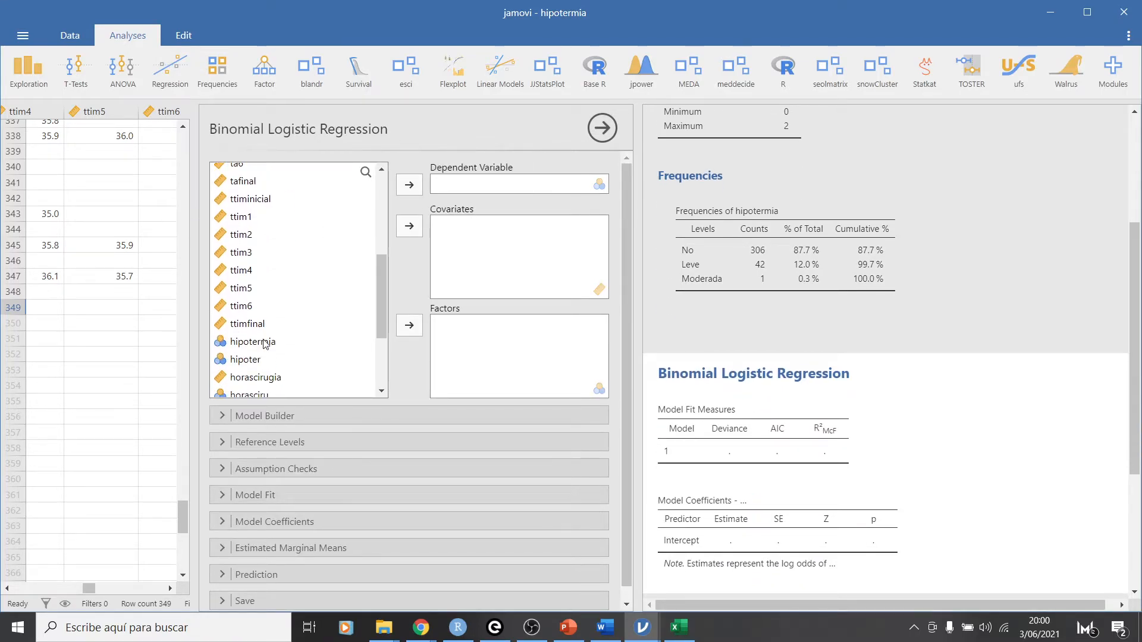
left_click(265, 344)
left_click(407, 186)
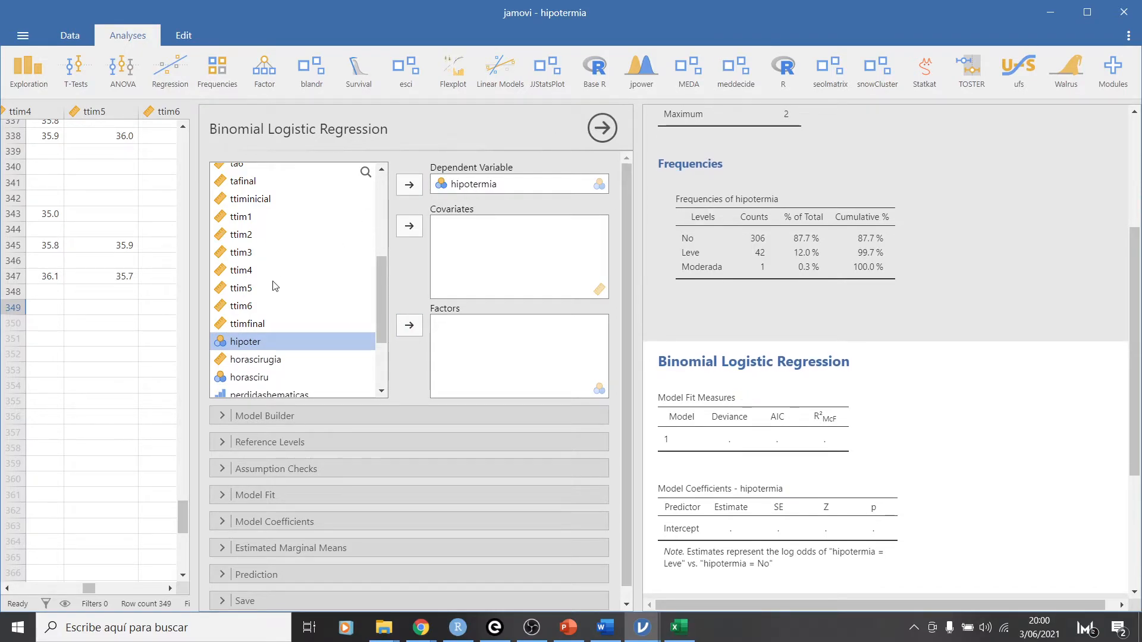
- Try horasciru as a covariate in the binomial logistic regression of hipotermia
scroll(262, 306, "down", 2)
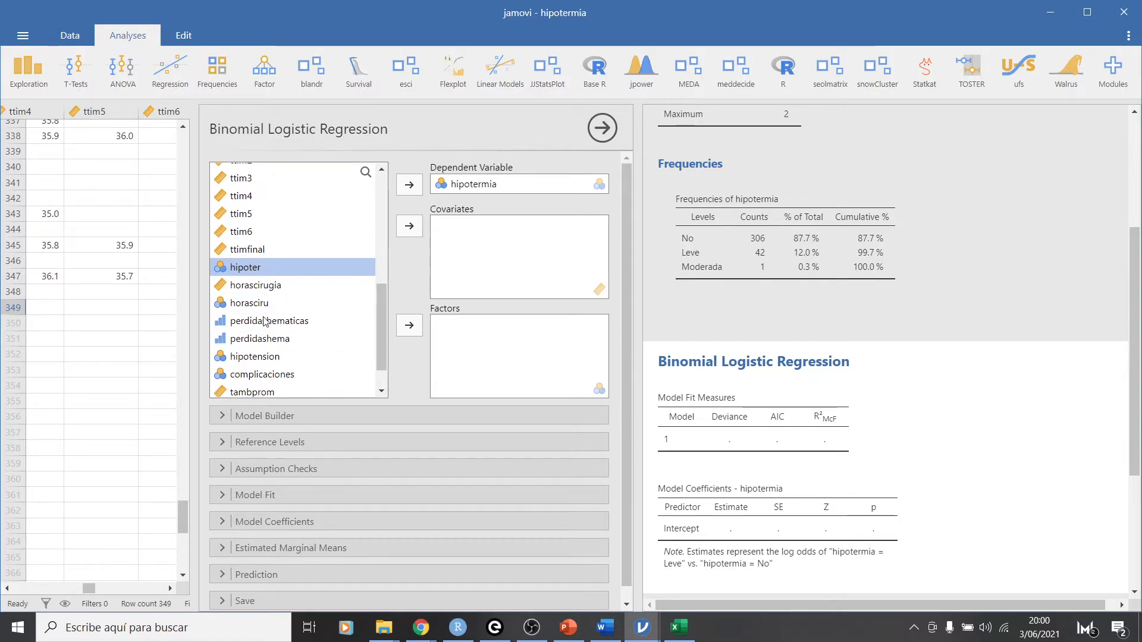
scroll(266, 329, "down", 3)
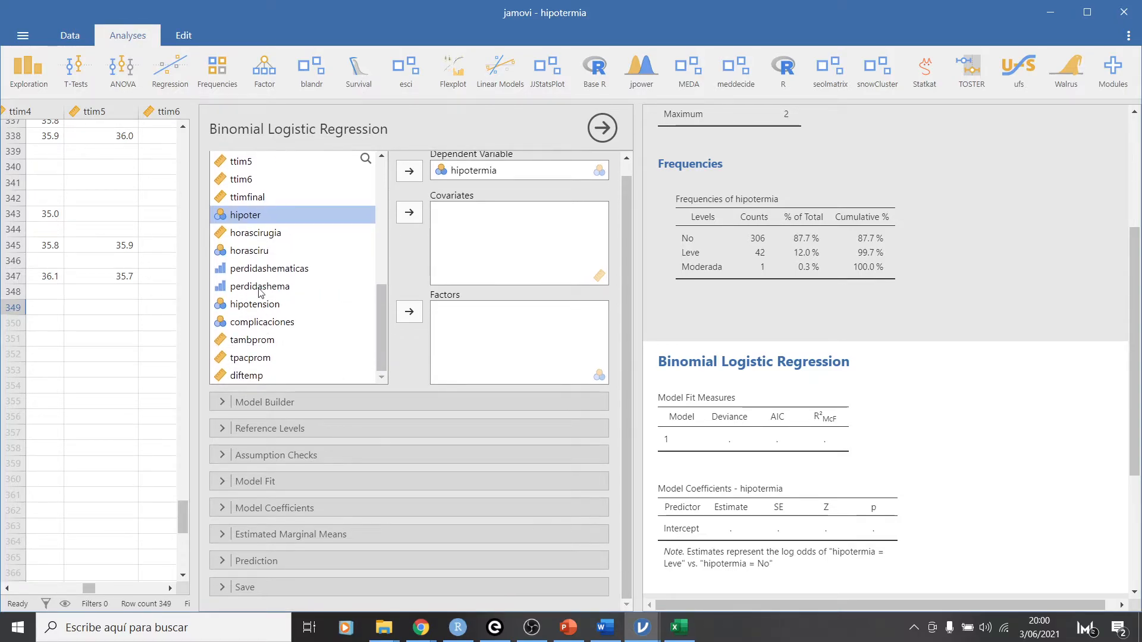
left_click(261, 287)
key("Up")
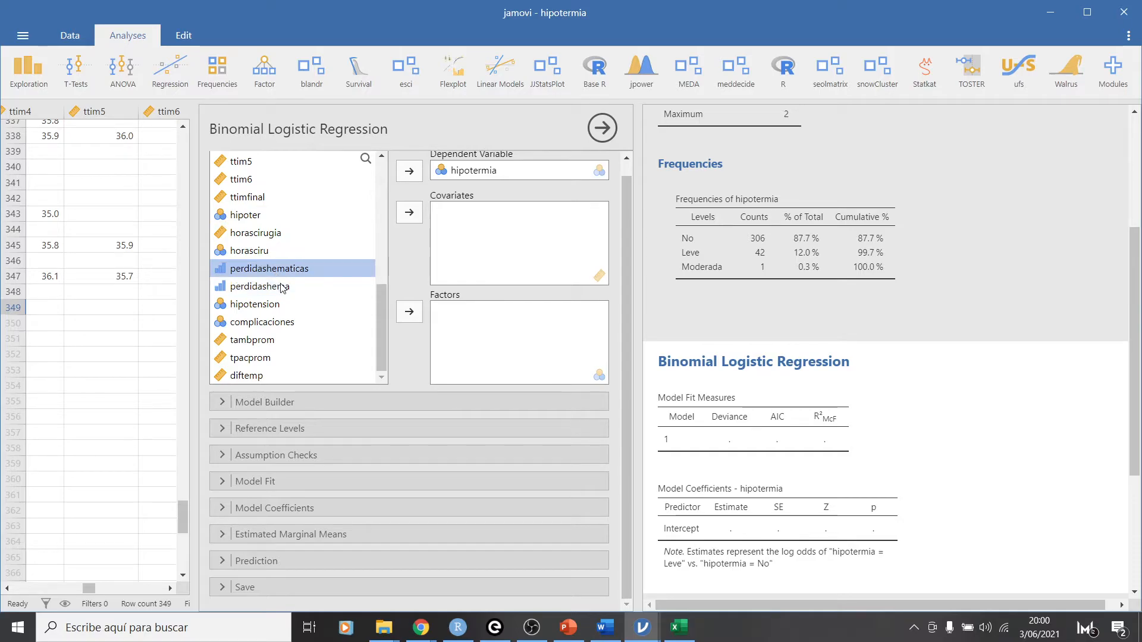
left_click(261, 251)
left_click(410, 213)
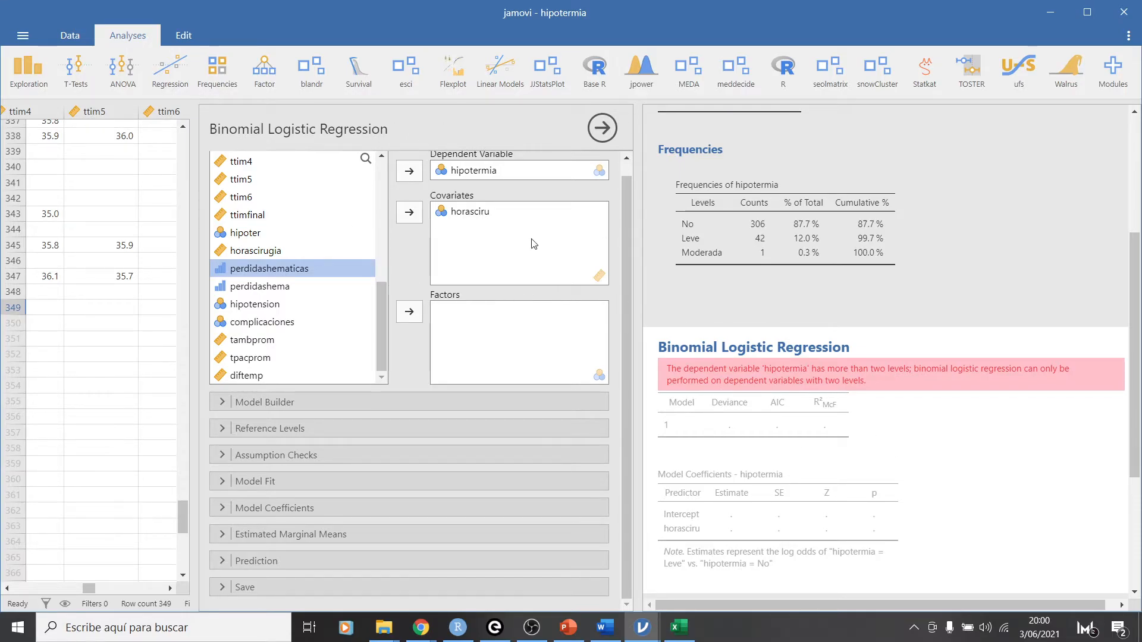
- Move horasciru from the covariates to the factors of the regression
left_click(470, 212)
left_click(409, 212)
left_click(241, 260)
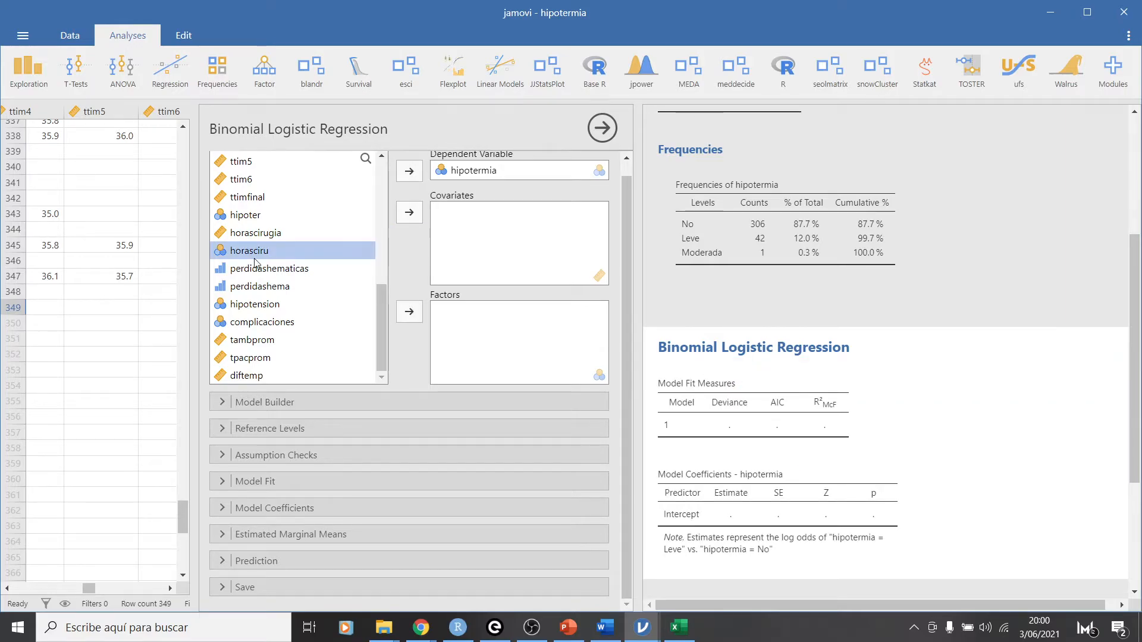
left_click(409, 311)
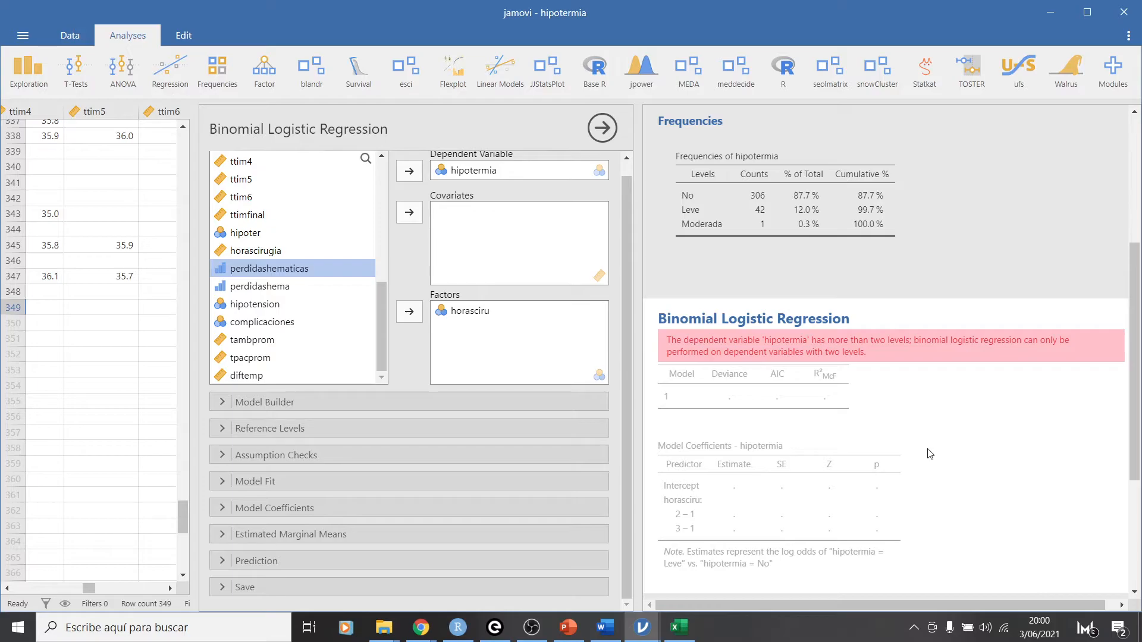
- Remove horasciru from the factors and add horascirugia as a covariate
left_click(469, 312)
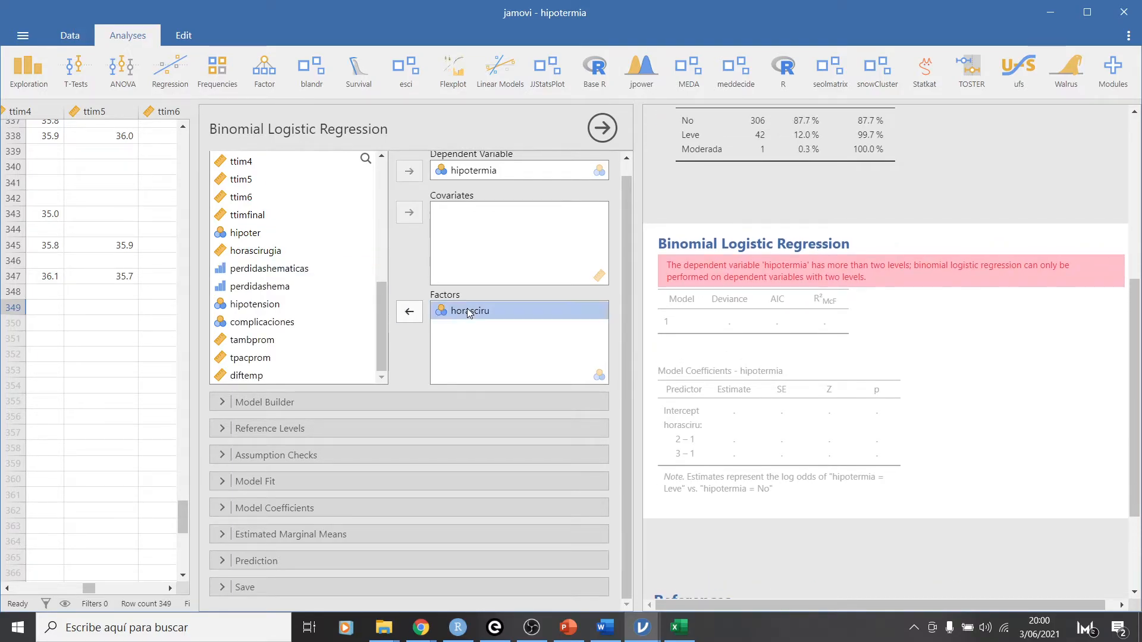
left_click(276, 305)
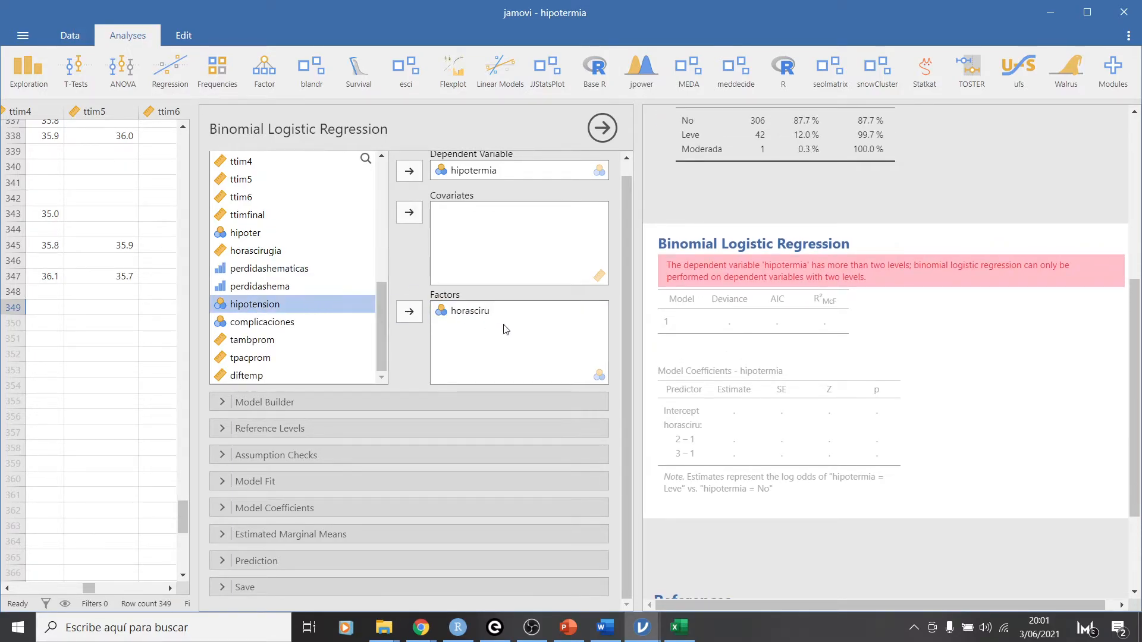
left_click(474, 317)
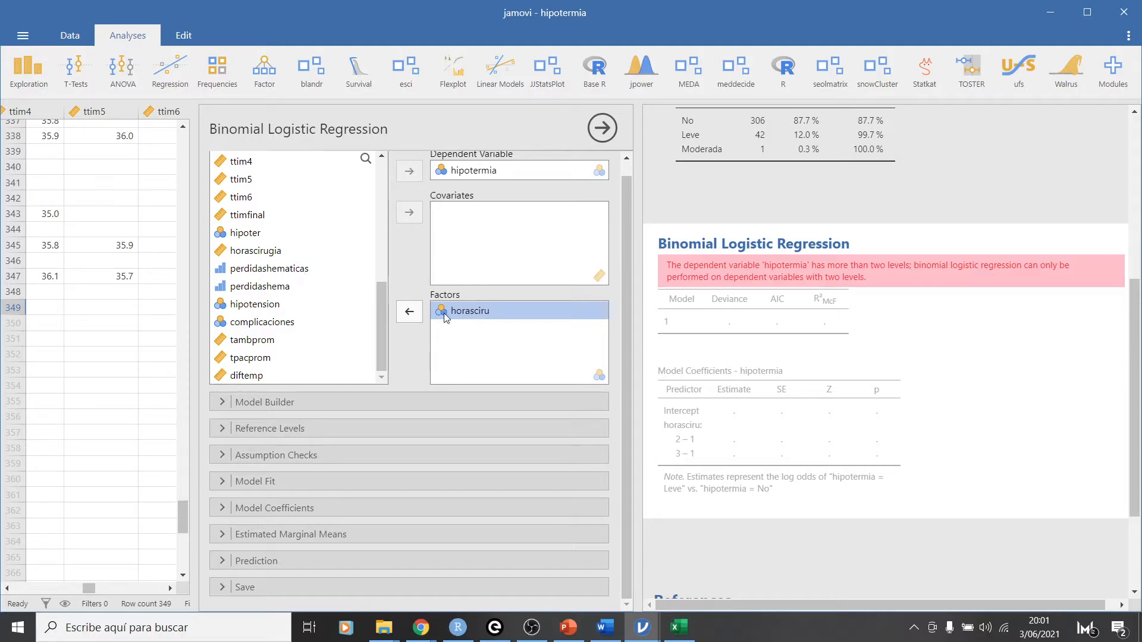
left_click(409, 311)
left_click(344, 233)
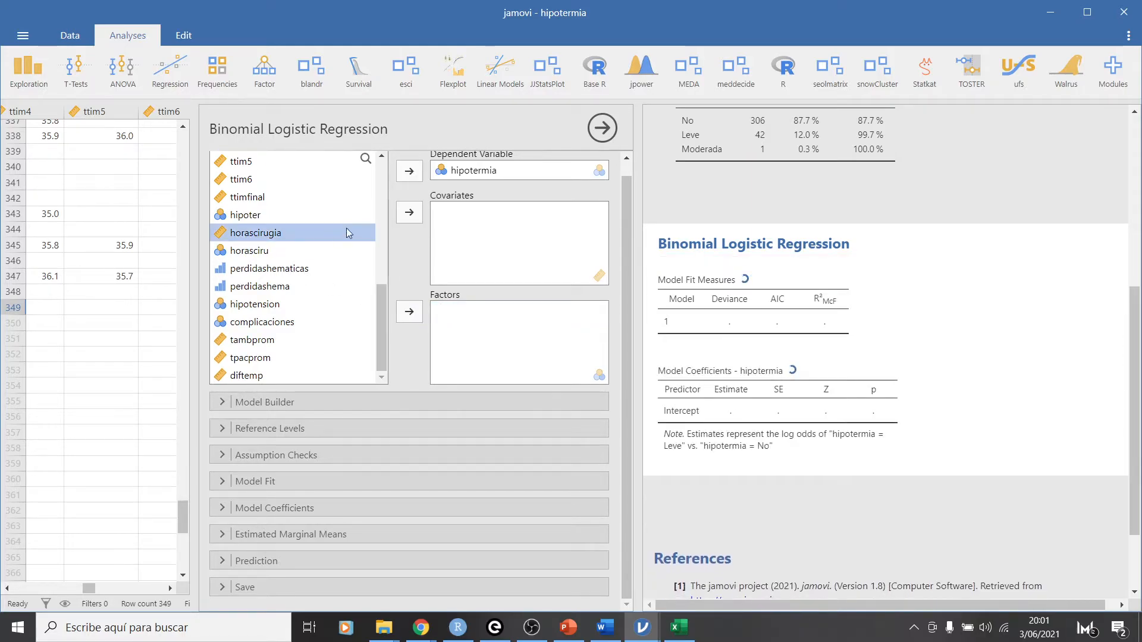
left_click(409, 213)
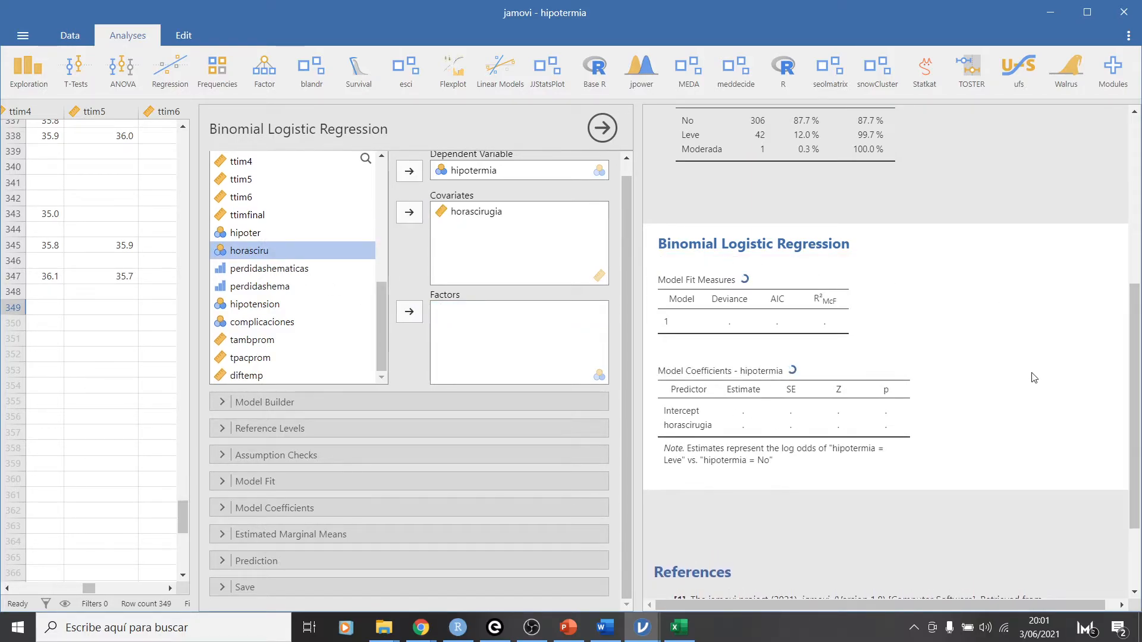
- Replace the dependent variable hipotermia with hipoter in the binomial logistic regression
scroll(1021, 379, "up", 1)
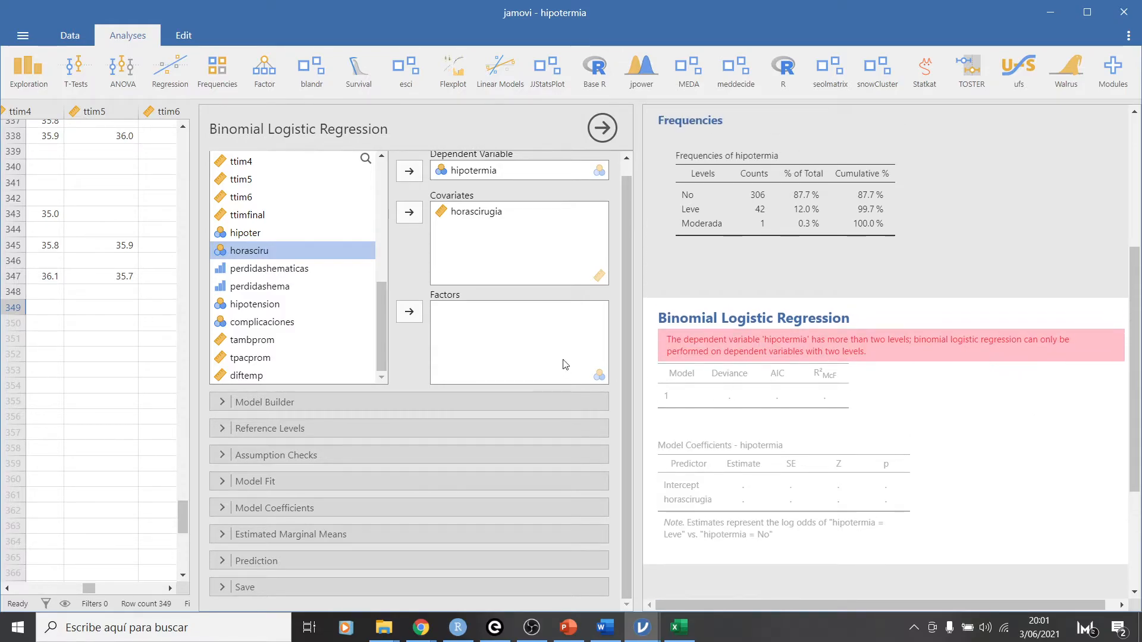
left_click(479, 172)
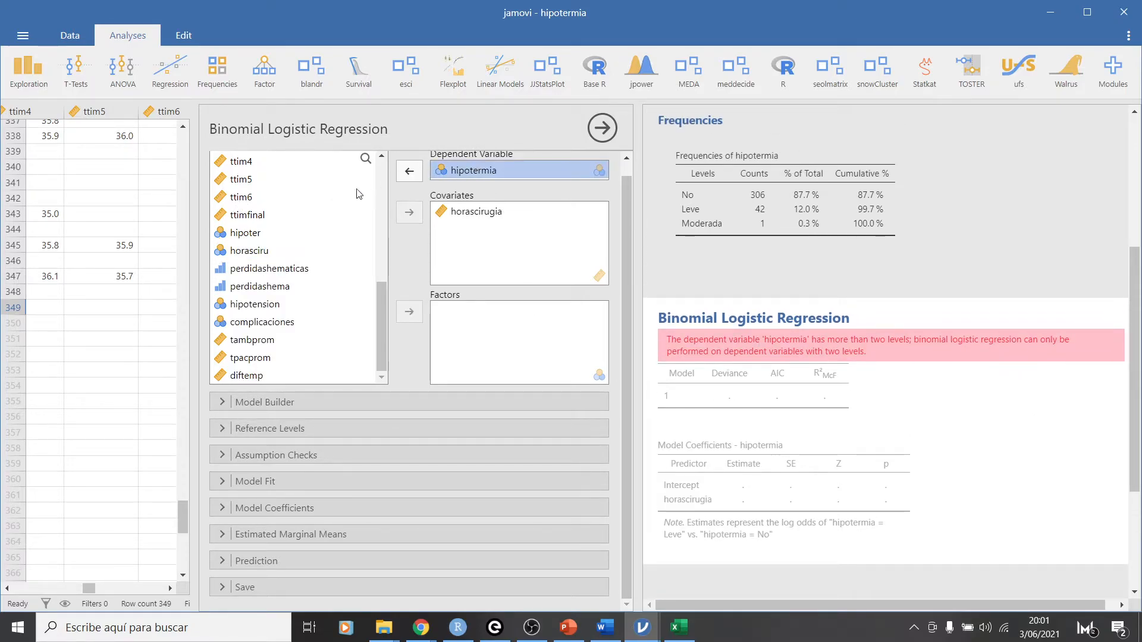
left_click(409, 171)
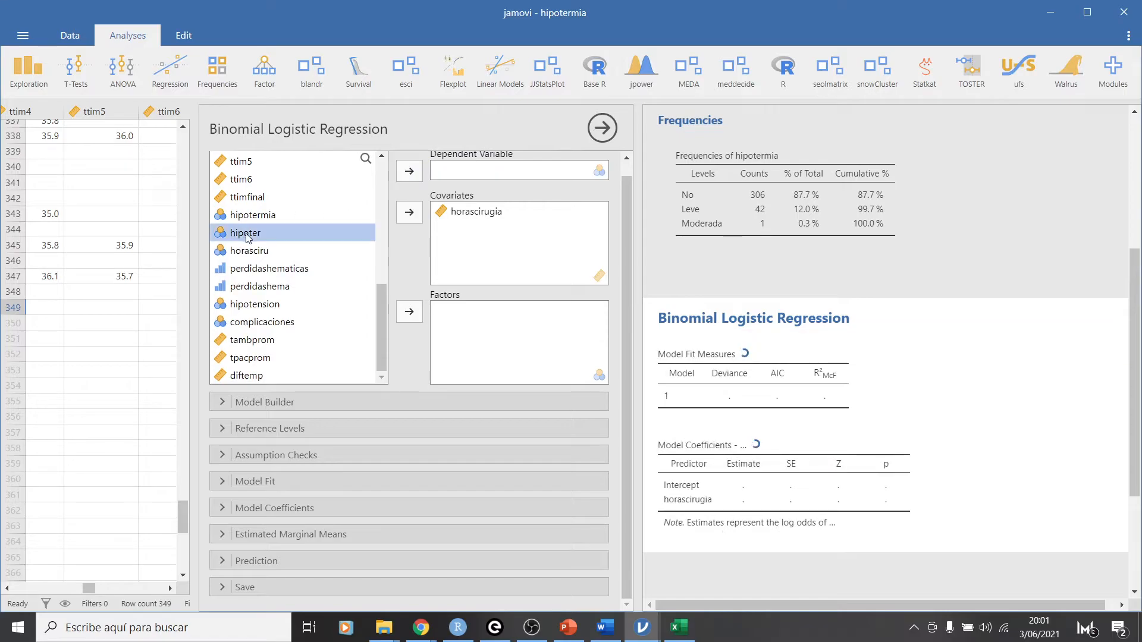
left_click(409, 171)
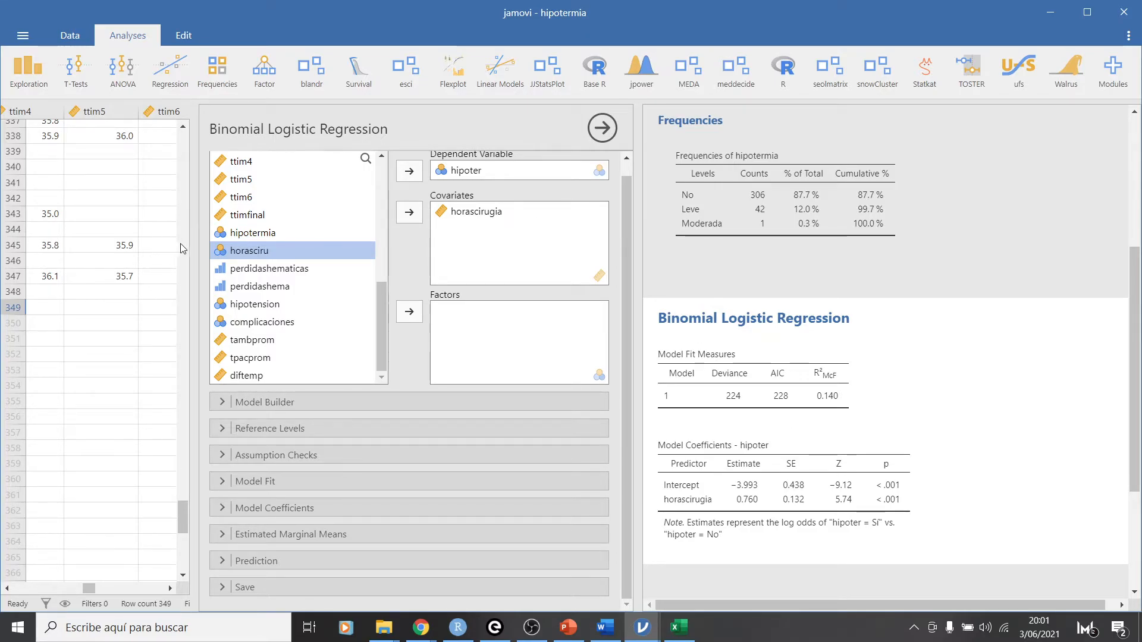
- Close the hipotermia dataset without saving the changes and switch to the lactancia_materna dataset in jamovi
left_click_drag(191, 257, 307, 256)
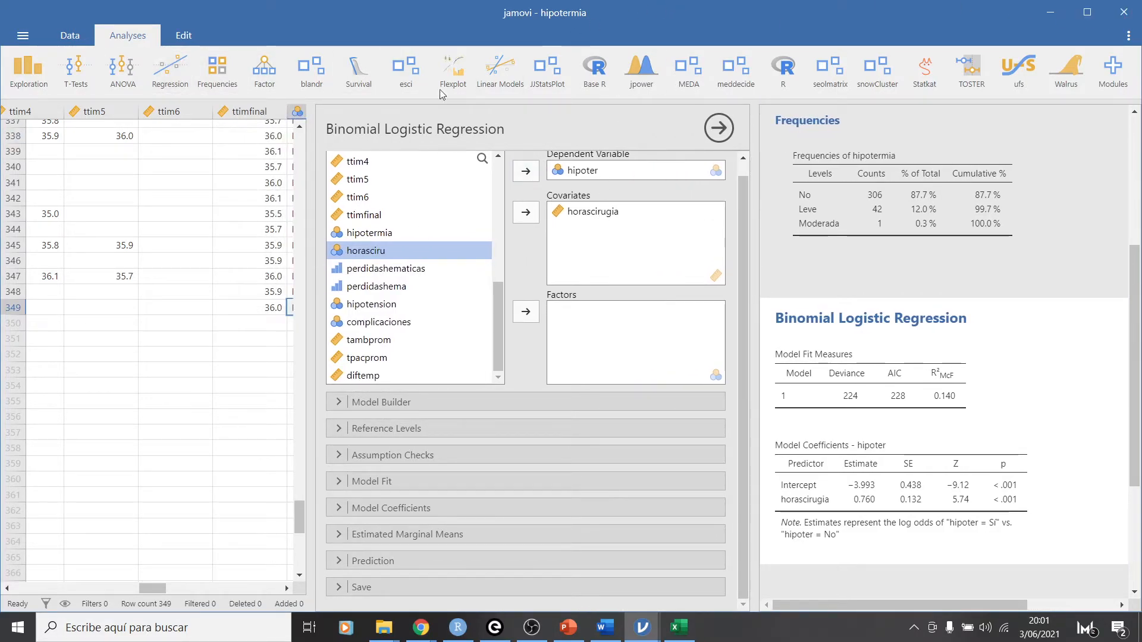
left_click(496, 88)
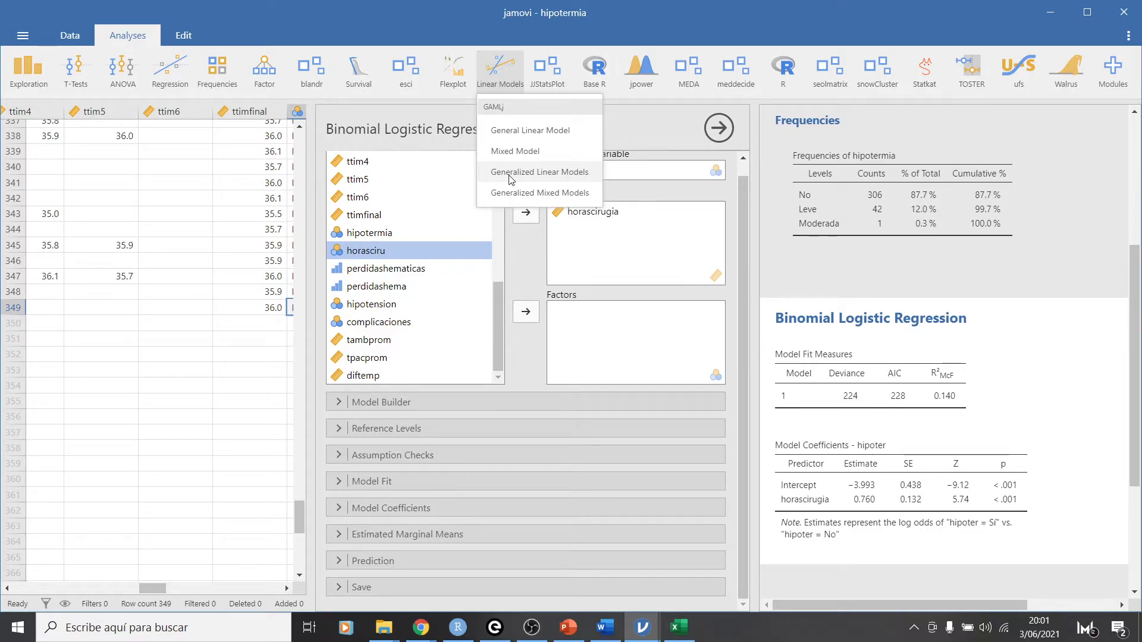
left_click(1123, 12)
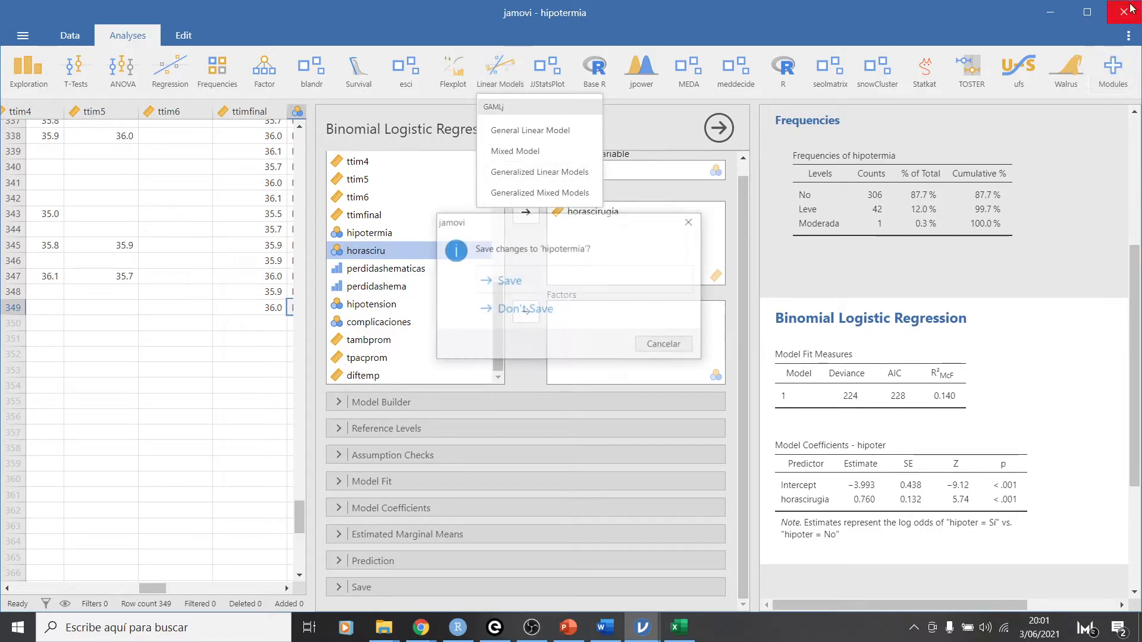
left_click(571, 306)
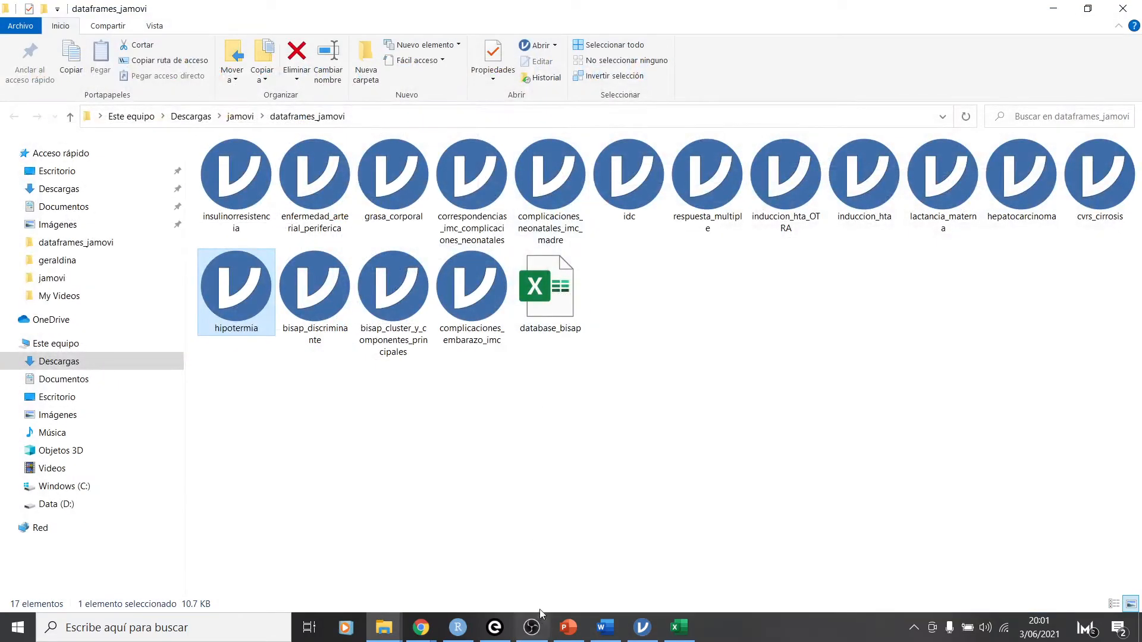
left_click(642, 627)
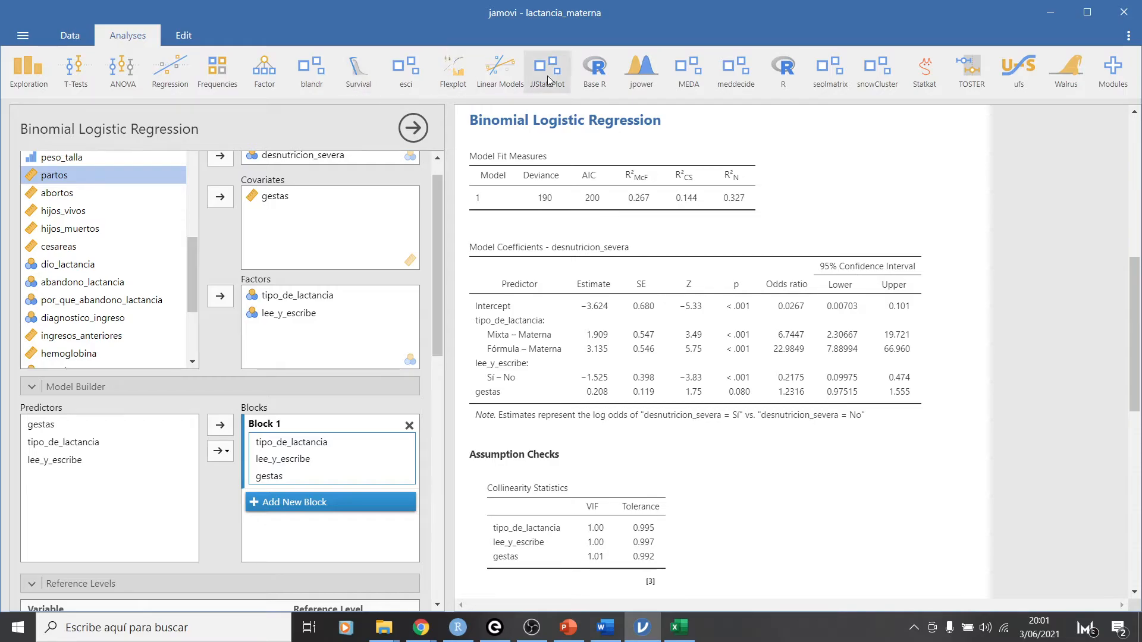
- Start a Generalized Linear Models analysis and set the model type to Multinomial for a categorical dependent variable
left_click(500, 71)
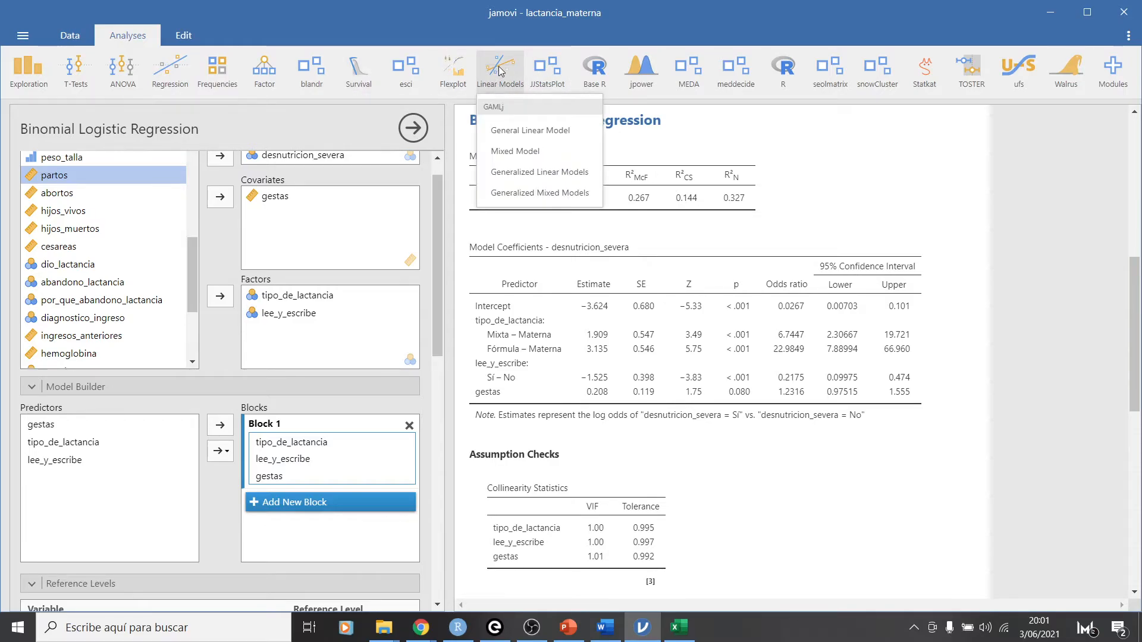
left_click(531, 172)
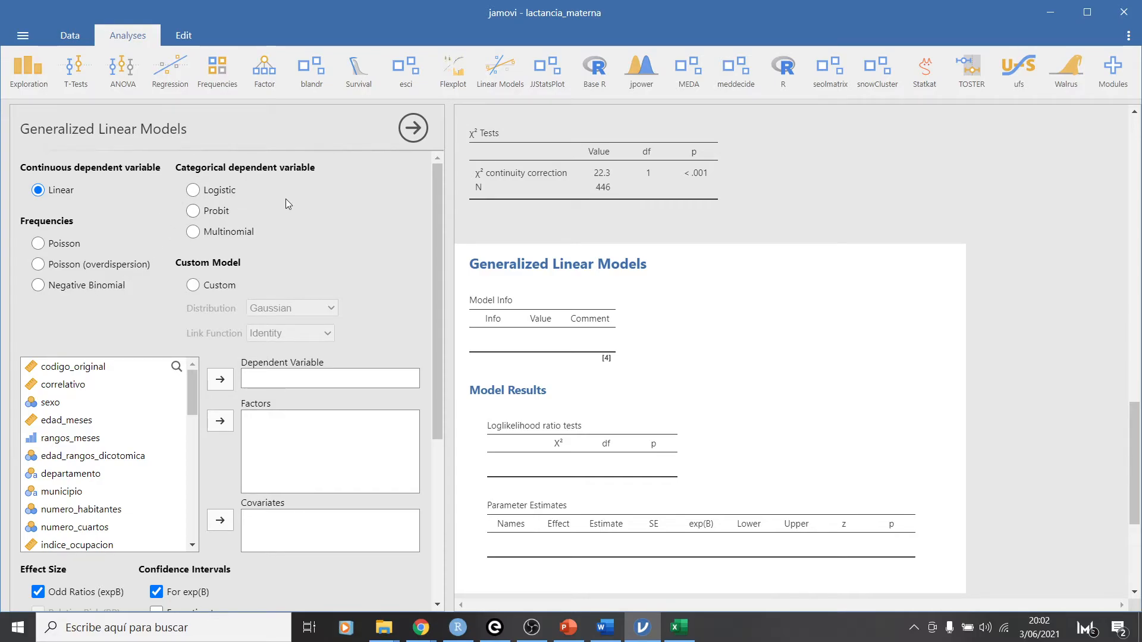
left_click(196, 191)
left_click(196, 212)
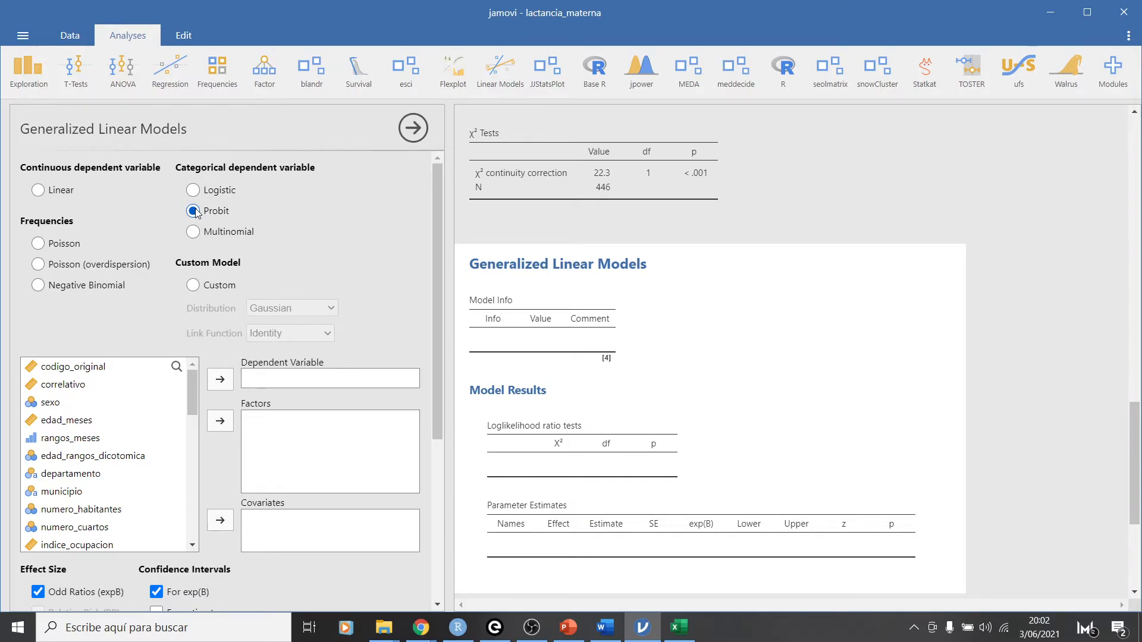
left_click(193, 233)
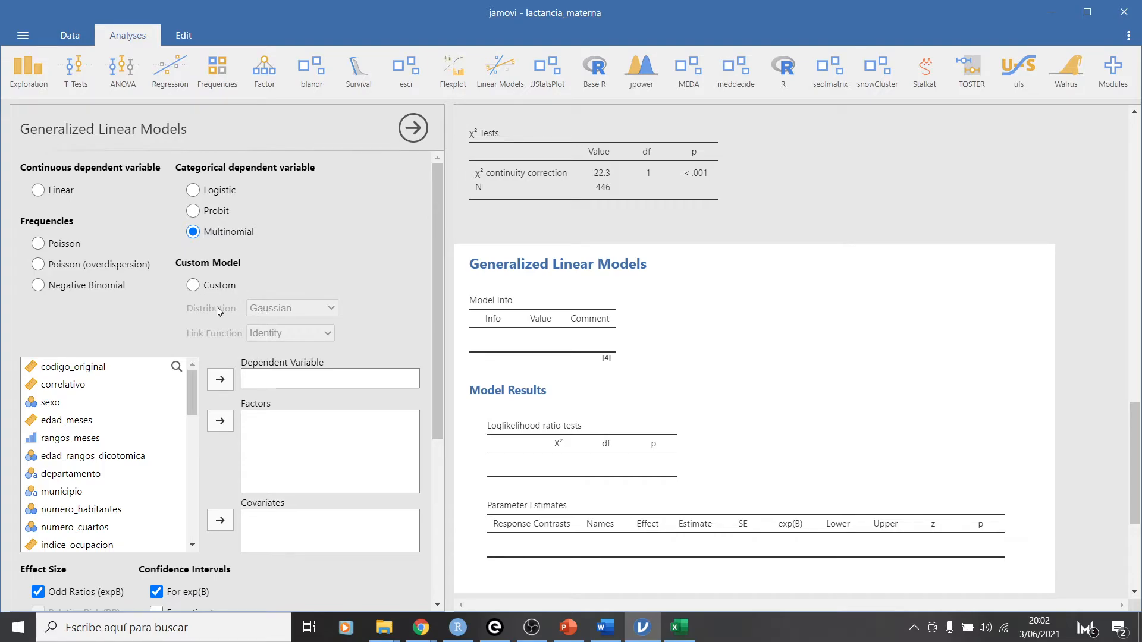
- Try to set abortos as the dependent variable of the multinomial model
scroll(75, 400, "down", 3)
scroll(84, 429, "up", 3)
scroll(81, 474, "down", 3)
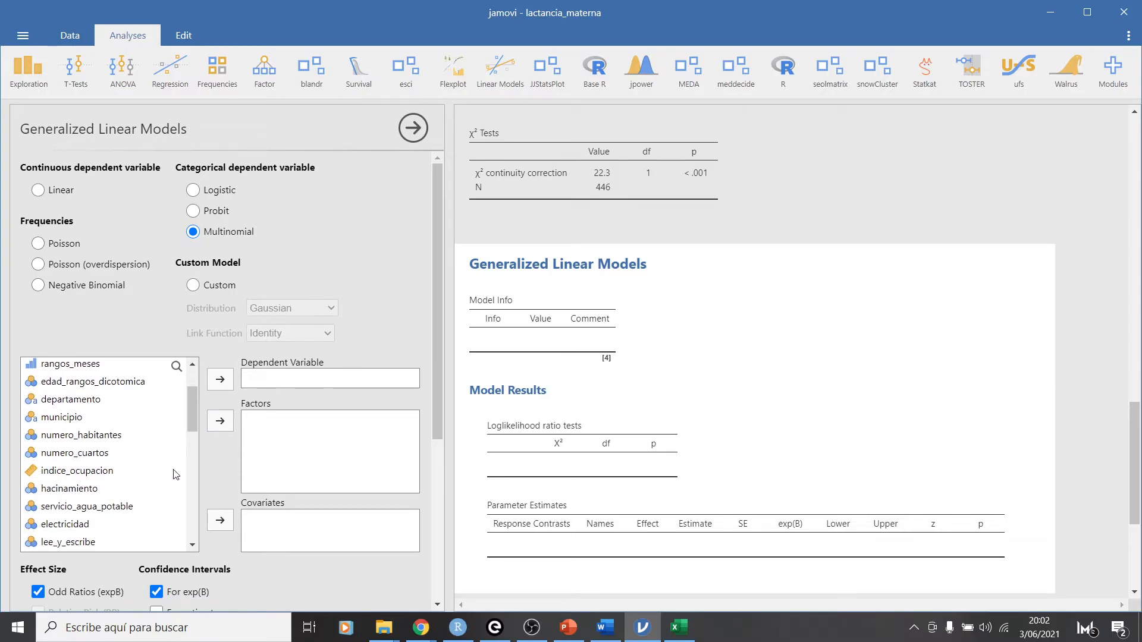
scroll(100, 491, "down", 6)
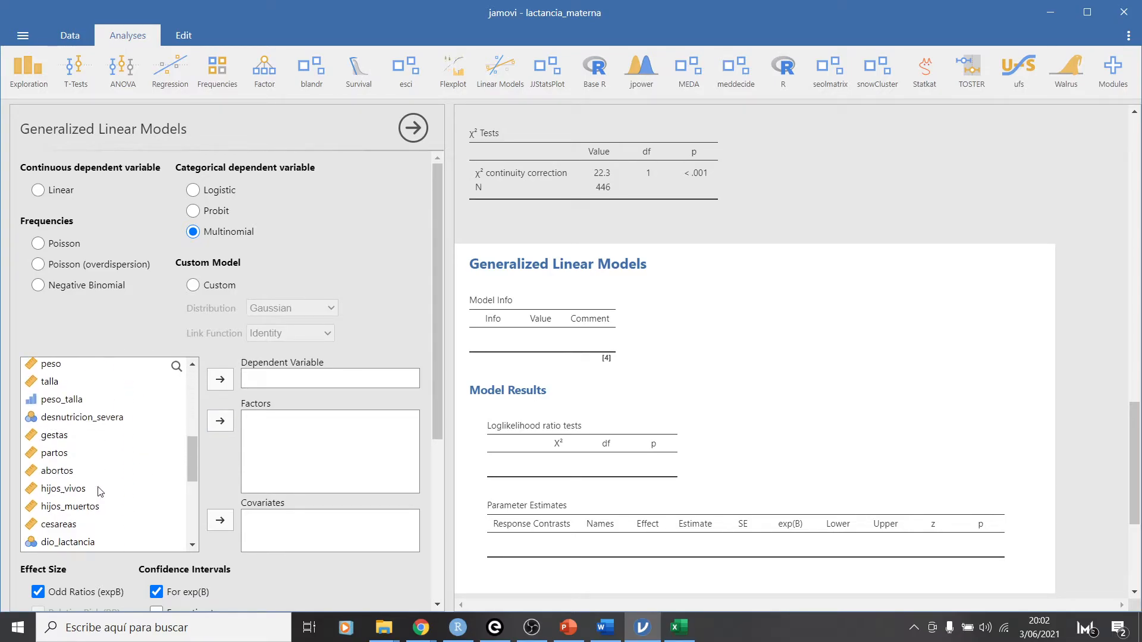
scroll(100, 491, "down", 5)
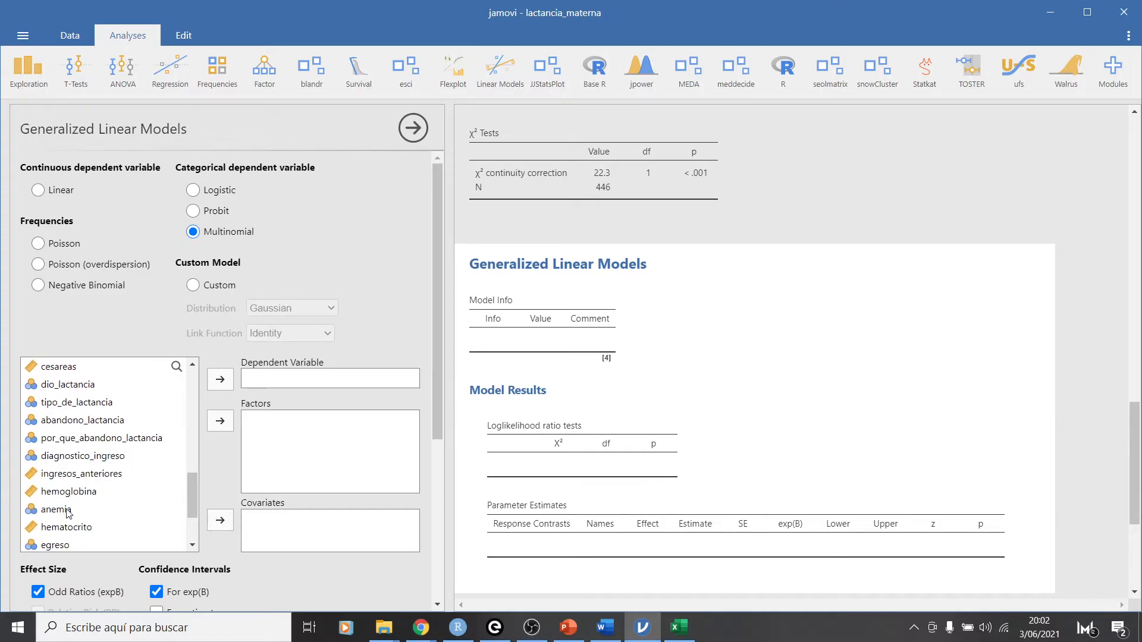
scroll(71, 511, "down", 3)
scroll(65, 512, "up", 5)
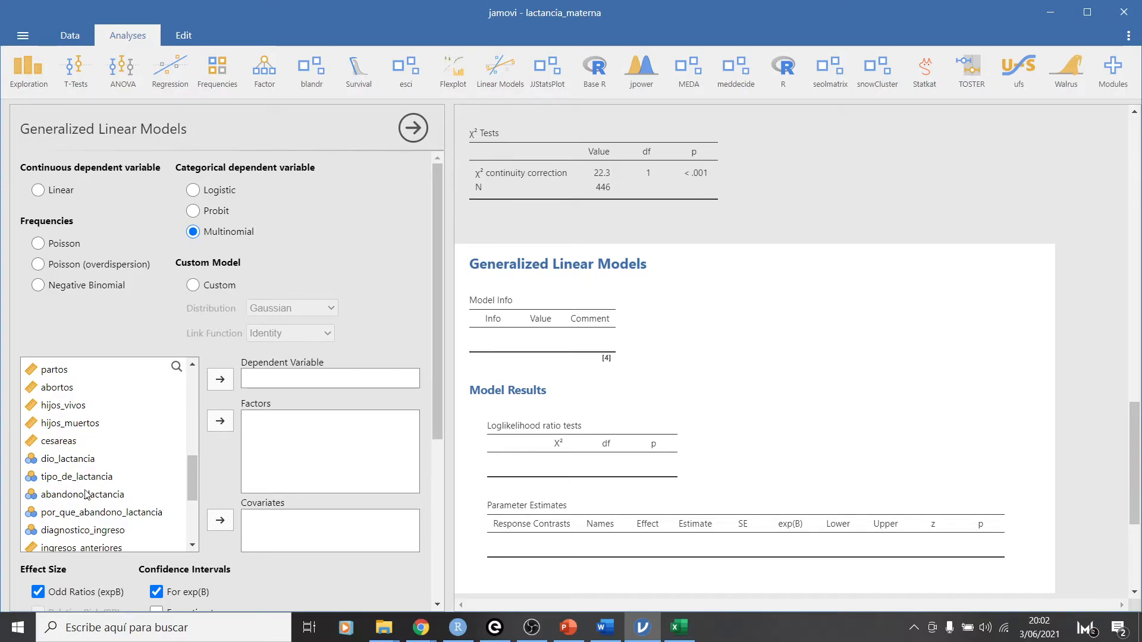
scroll(87, 489, "up", 5)
scroll(65, 452, "down", 3)
left_click(60, 467)
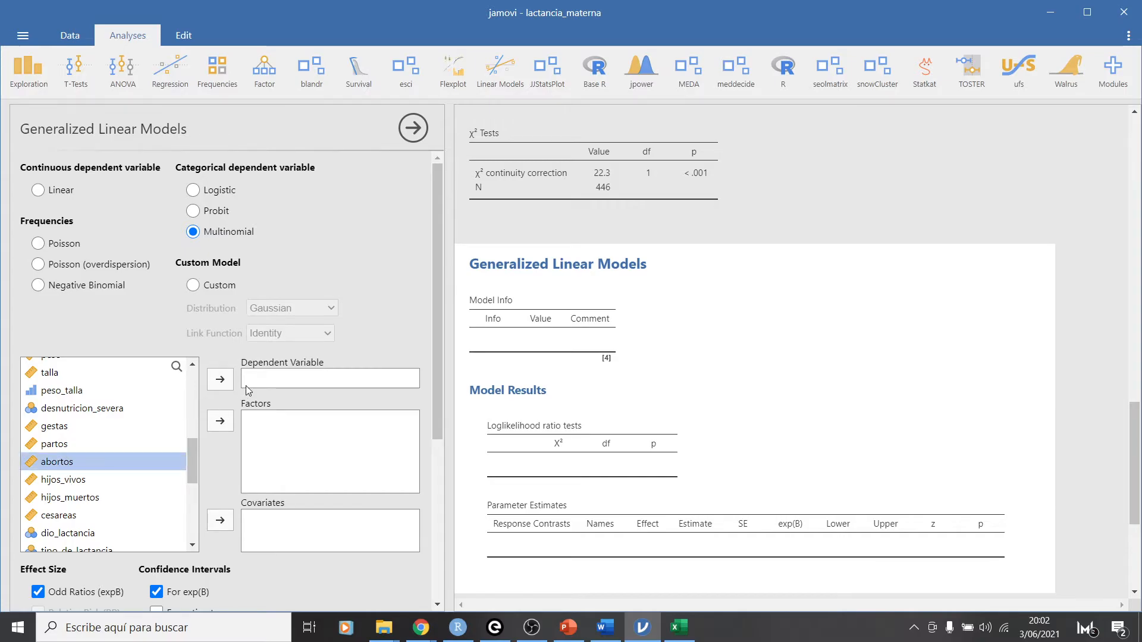
left_click(220, 379)
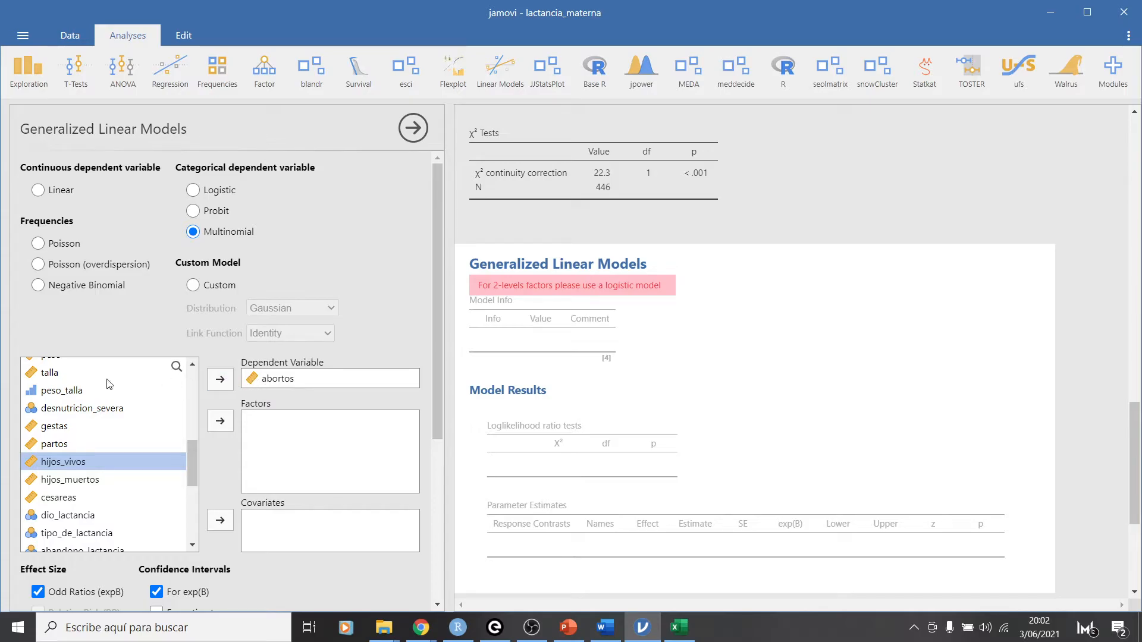
- Switch the generalized linear model to Poisson and set abortos as its dependent variable
left_click(38, 245)
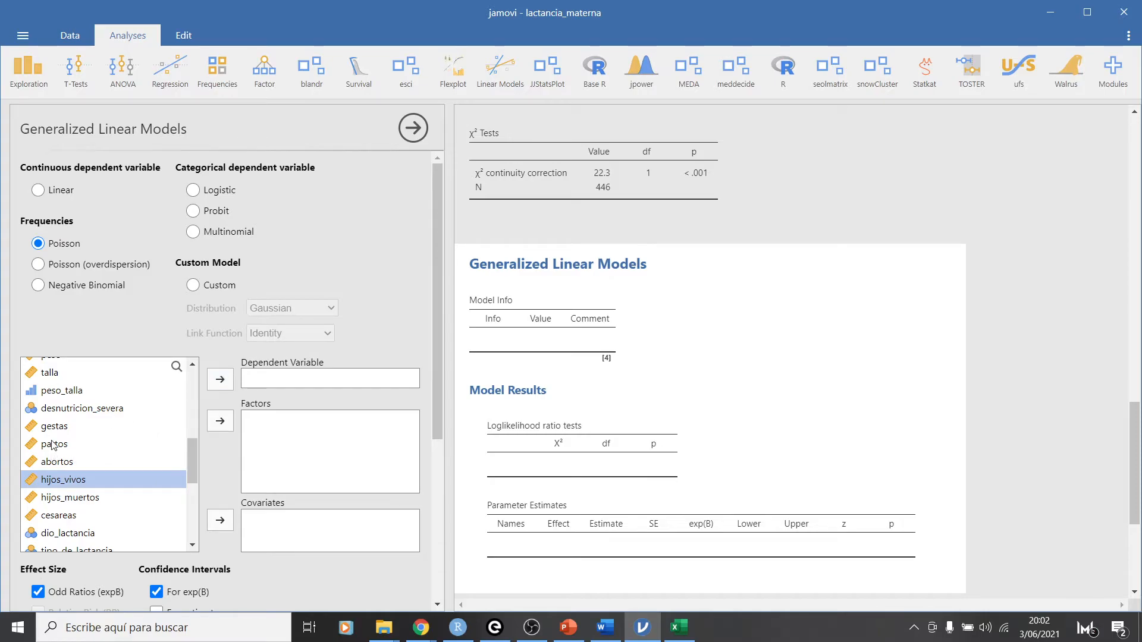
left_click(57, 463)
left_click(220, 379)
- Add lee_y_escribe as a factor in the Poisson model
scroll(54, 426, "up", 10)
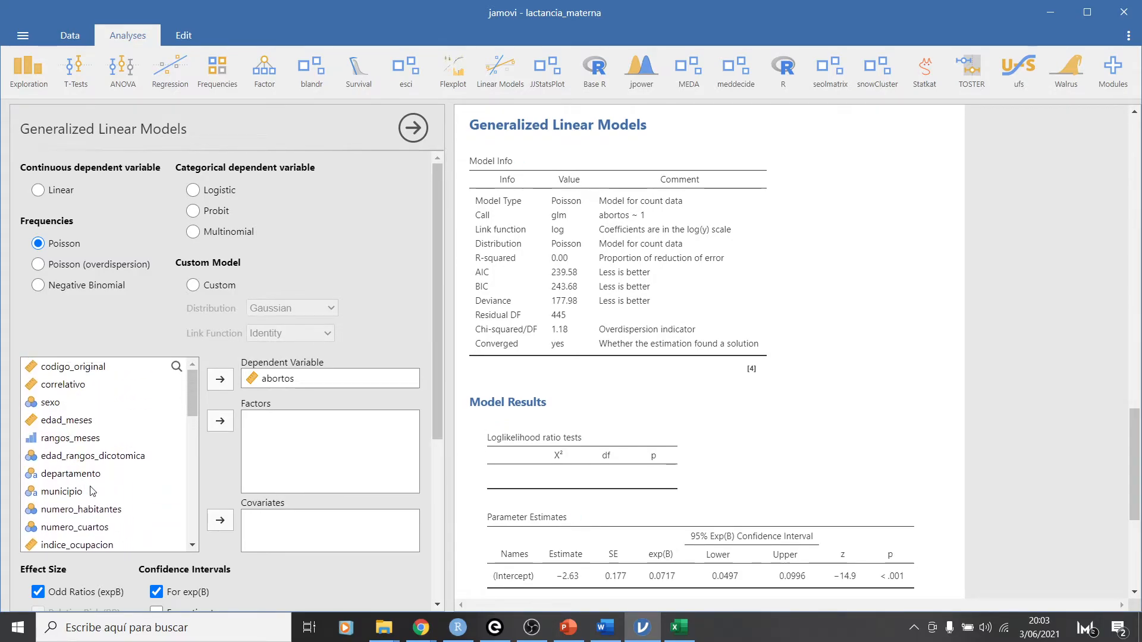
scroll(92, 491, "down", 1)
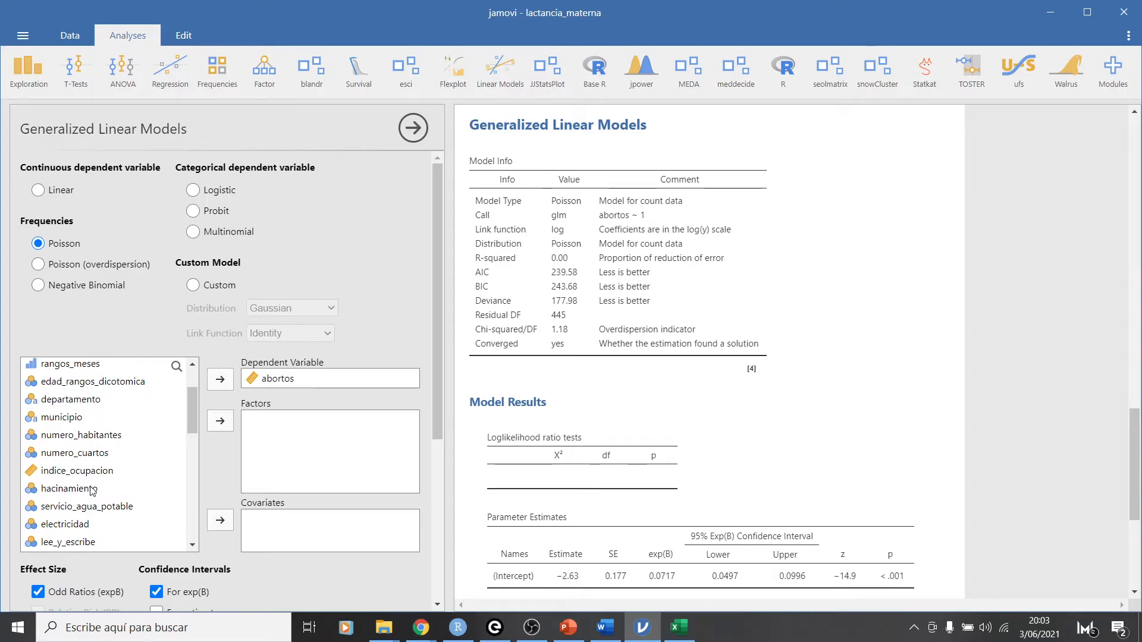
scroll(92, 488, "down", 1)
left_click(148, 468)
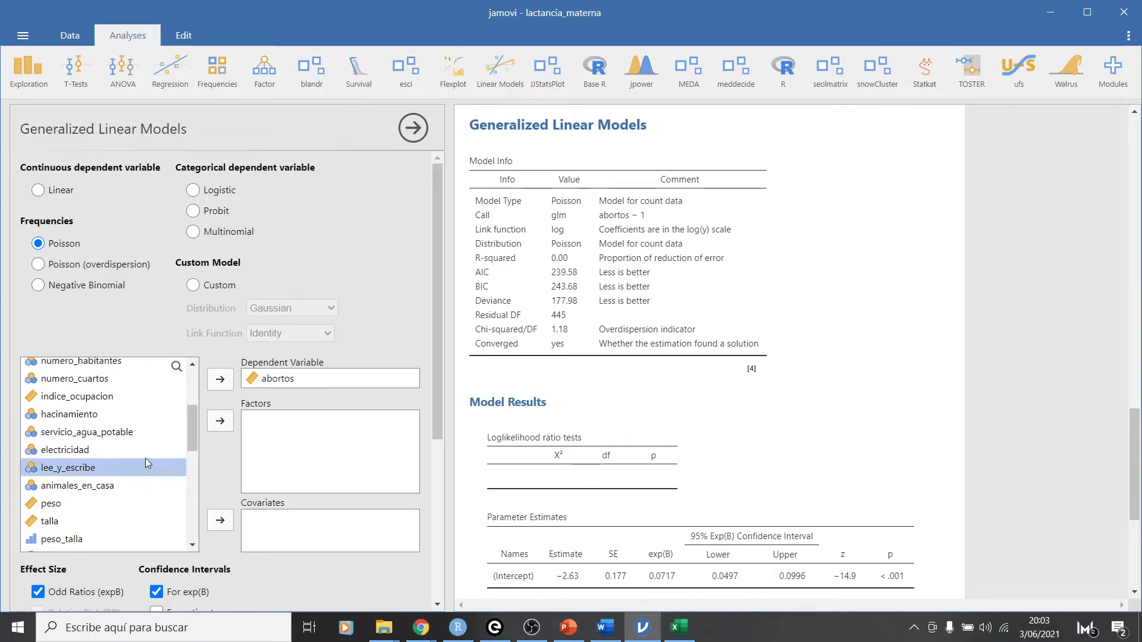
left_click(220, 421)
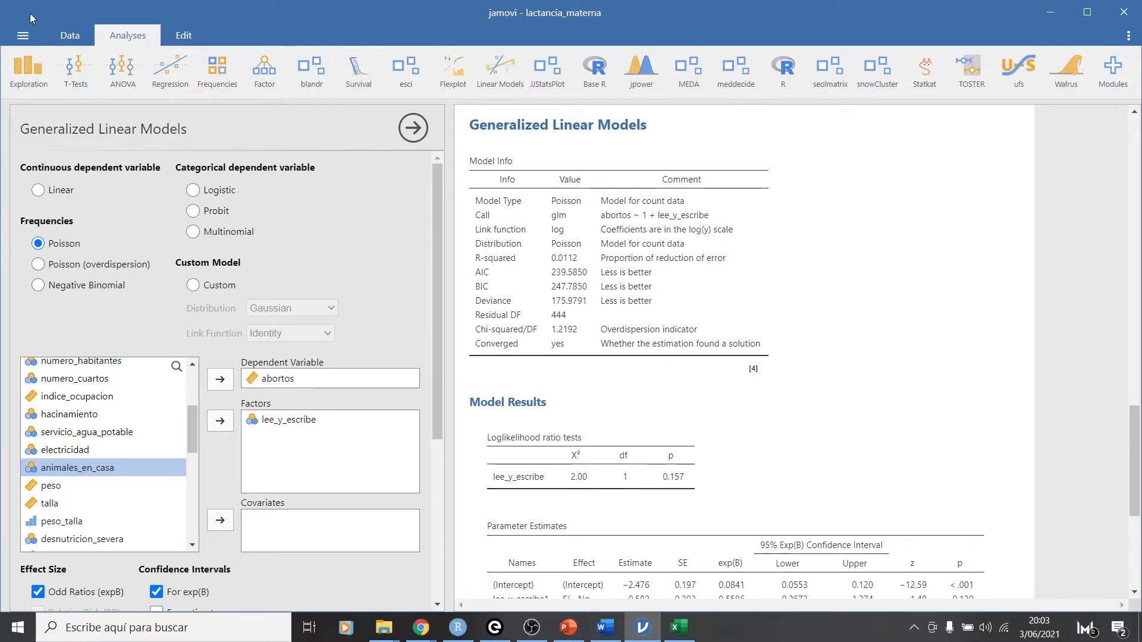
- Start a Descriptives analysis of abortos and enable frequency tables for it
left_click(33, 67)
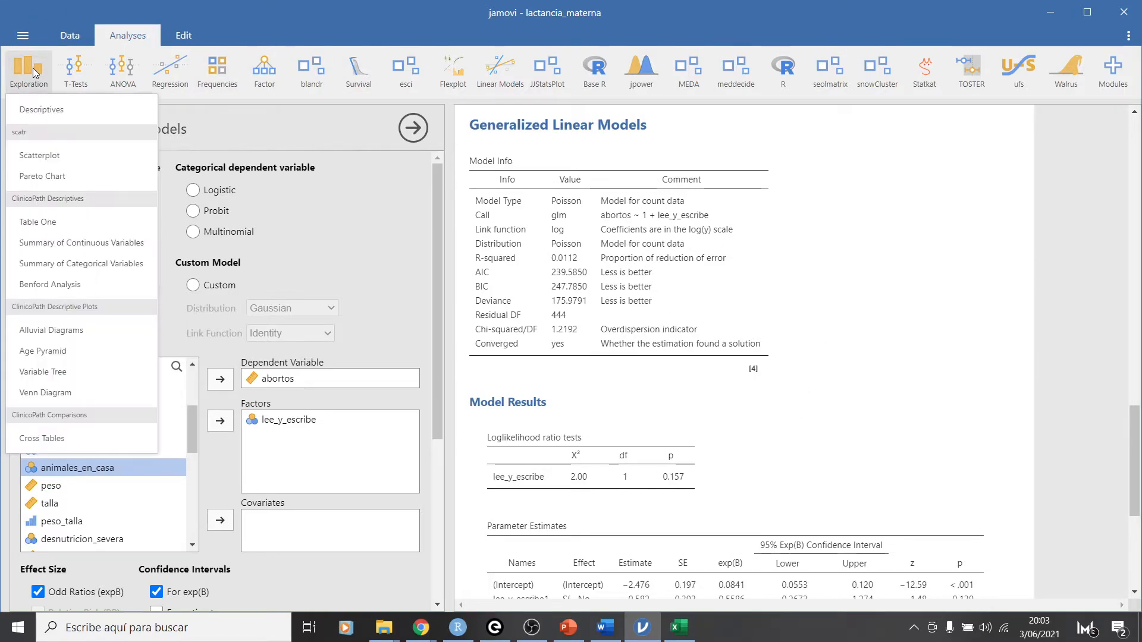
left_click(40, 112)
scroll(77, 261, "up", 1)
scroll(79, 260, "down", 2)
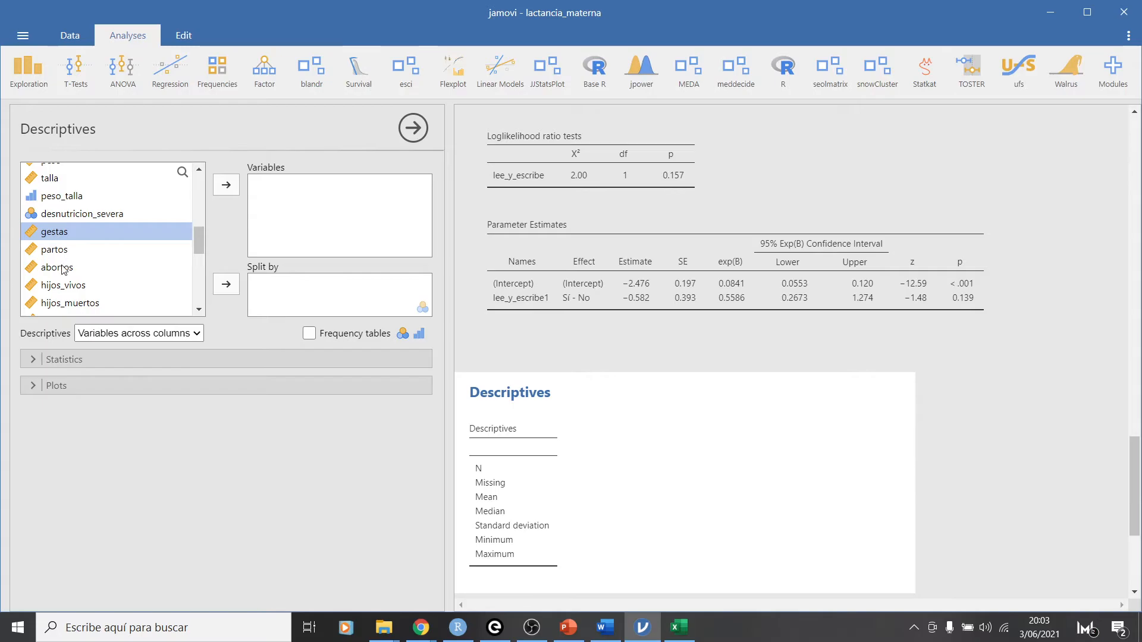
left_click(57, 267)
left_click(226, 185)
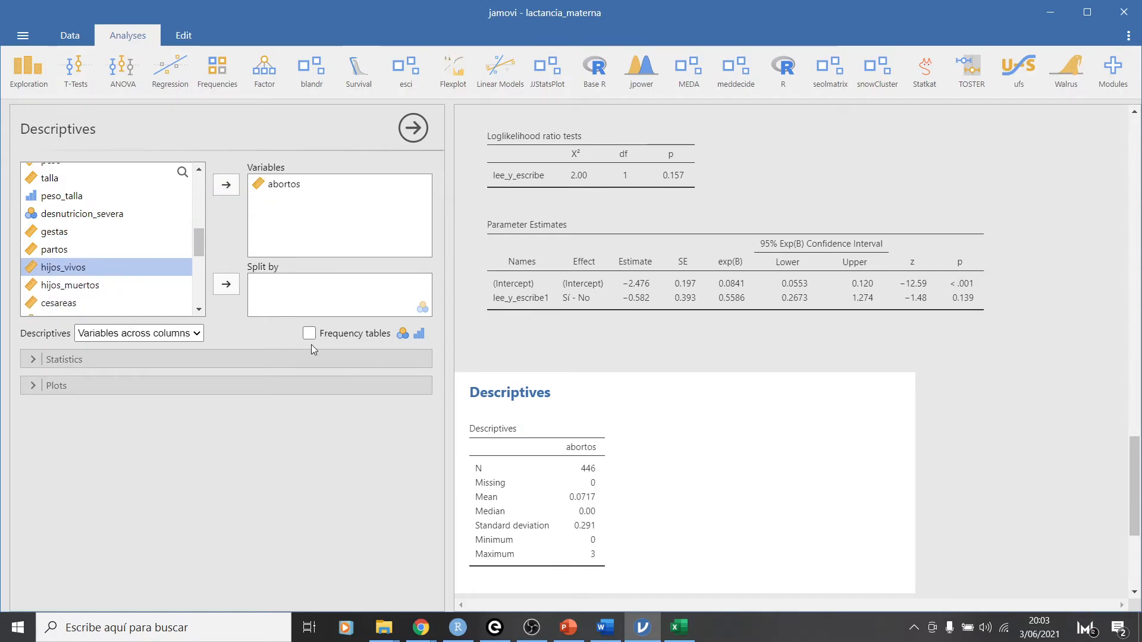
scroll(116, 251, "up", 3)
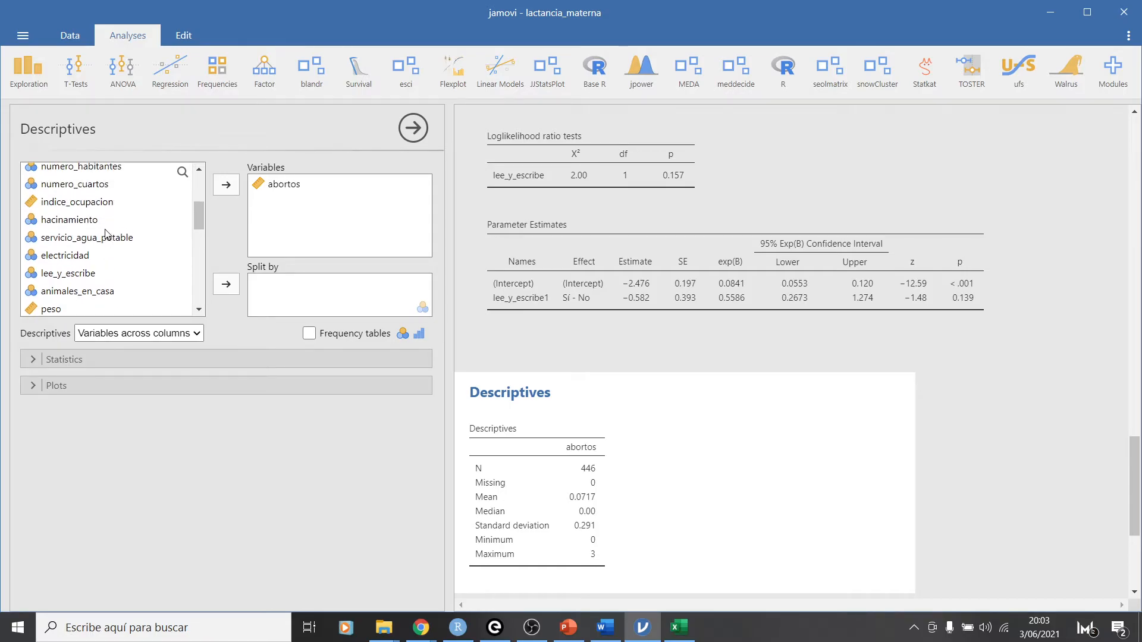
scroll(104, 216, "up", 1)
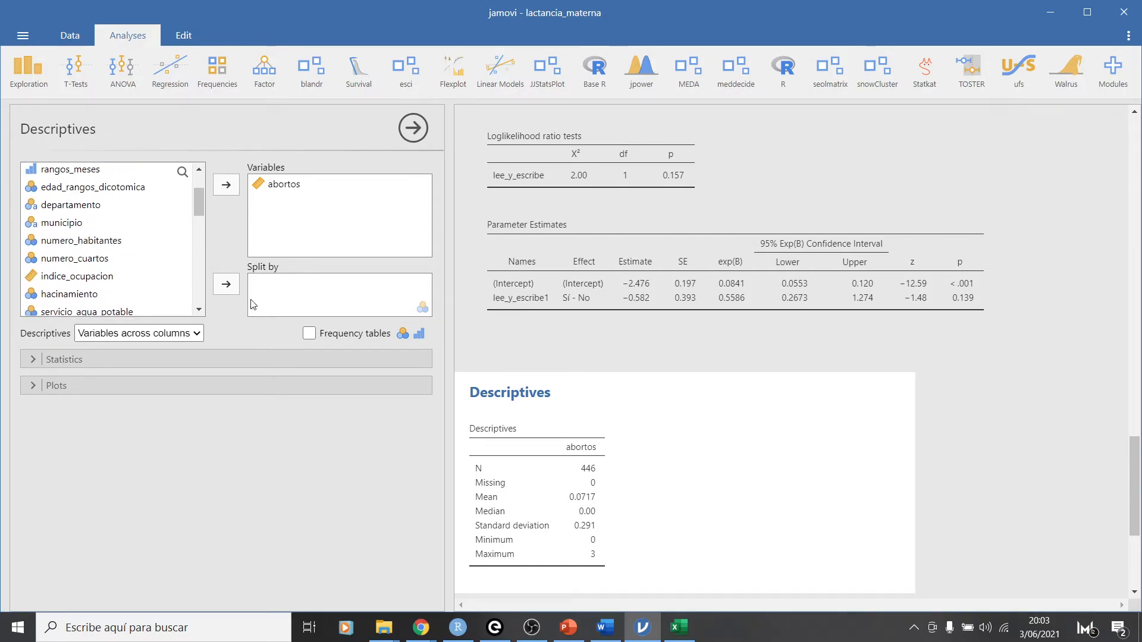
left_click(309, 333)
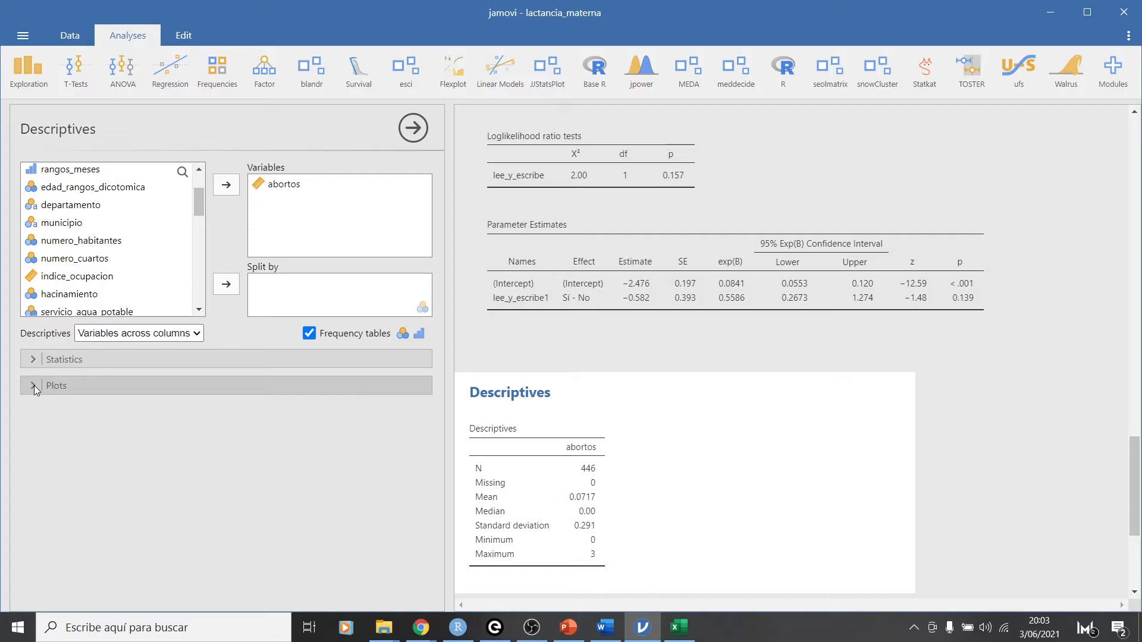
- Try a bar plot of abortos in the descriptives, then remove it
left_click(34, 385)
left_click(320, 432)
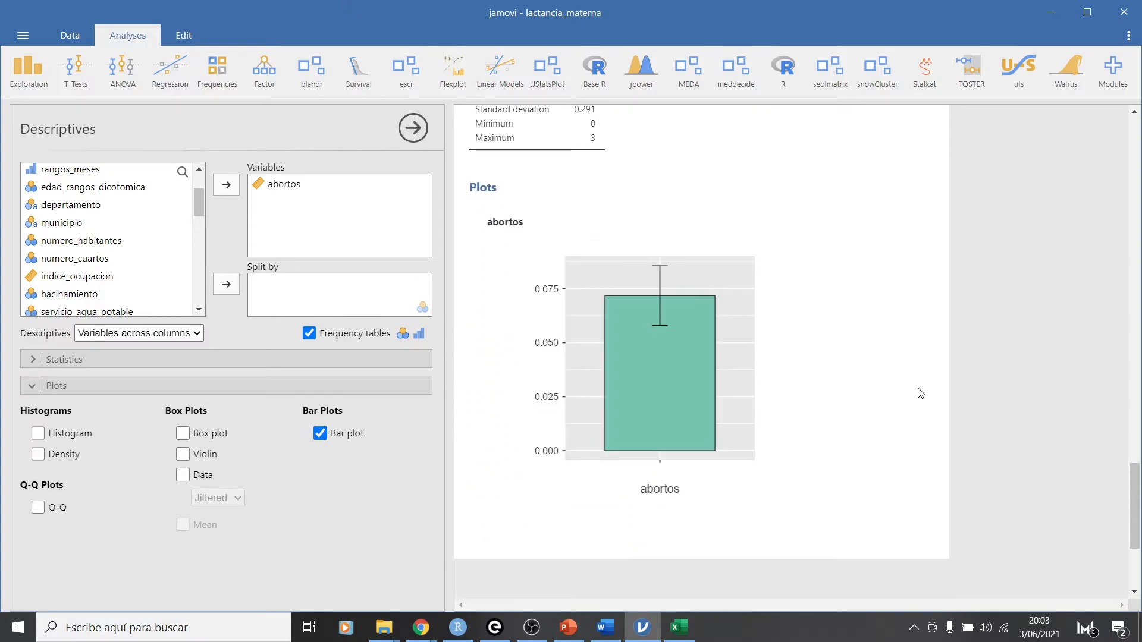
left_click(320, 434)
- Set the measure type of the abortos variable to Nominal in the dataset and reopen its Descriptives analysis
left_click(285, 190)
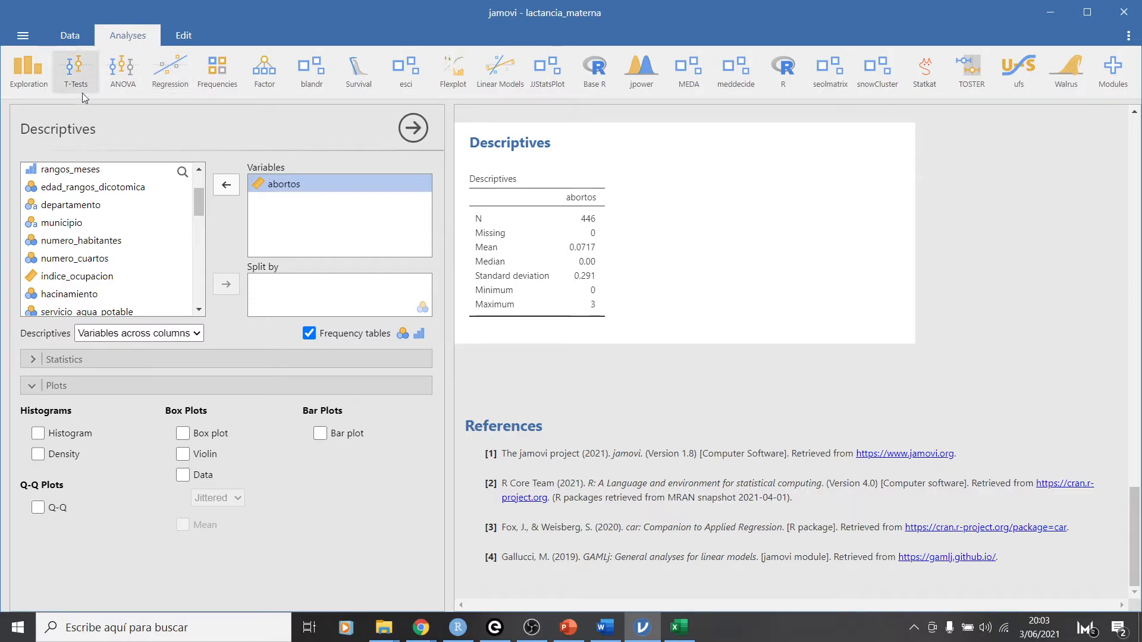
left_click(70, 35)
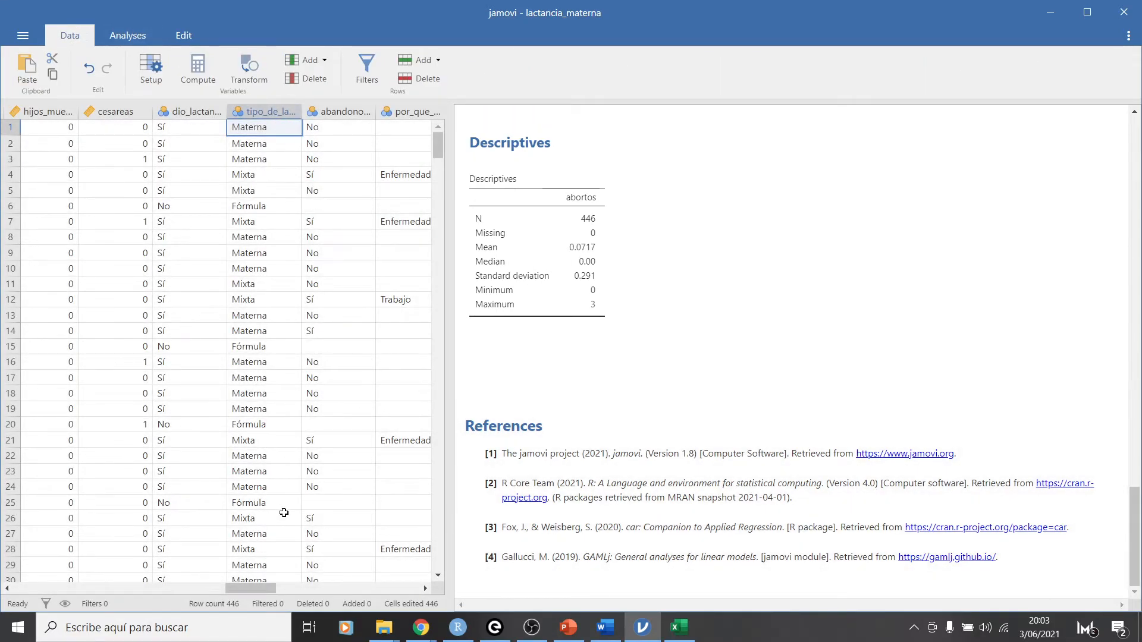
left_click_drag(269, 591, 234, 555)
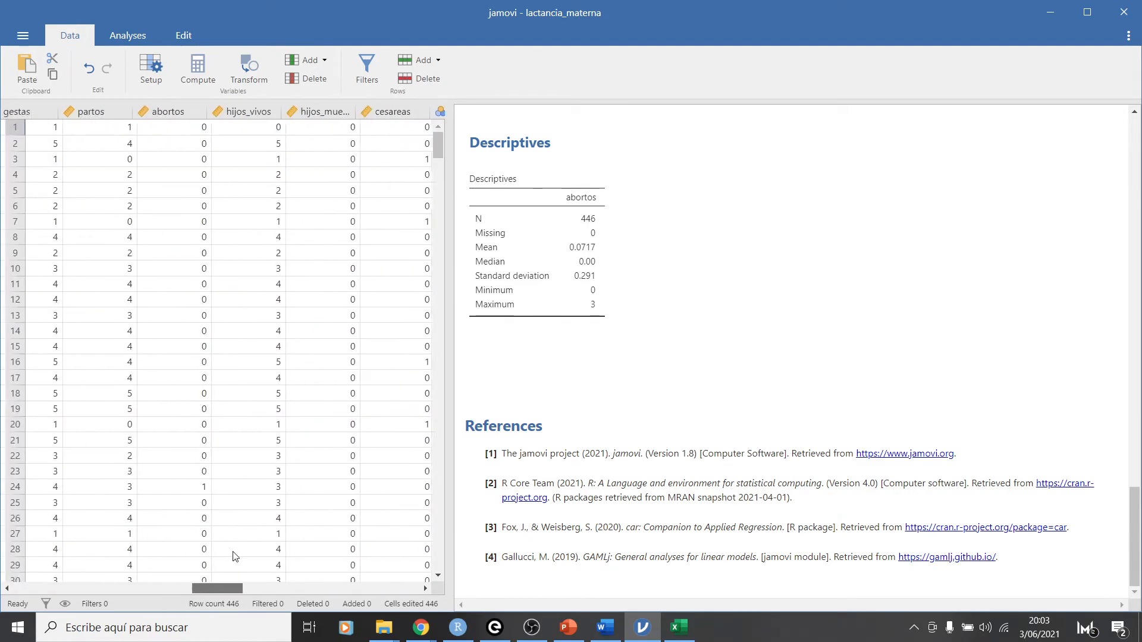
double_click(176, 113)
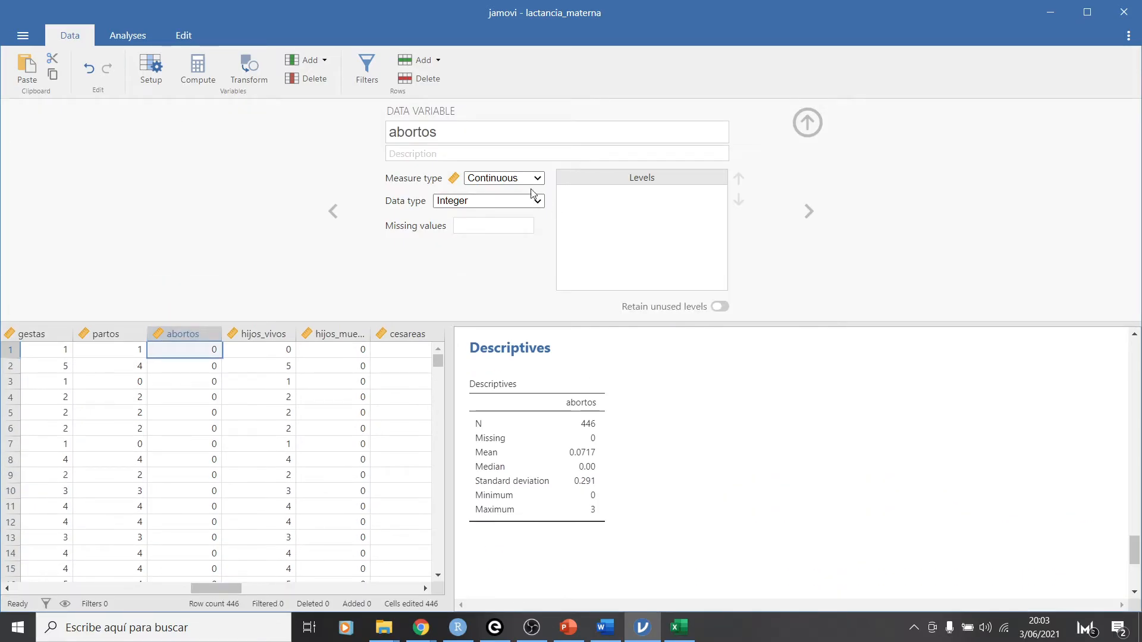
left_click(537, 179)
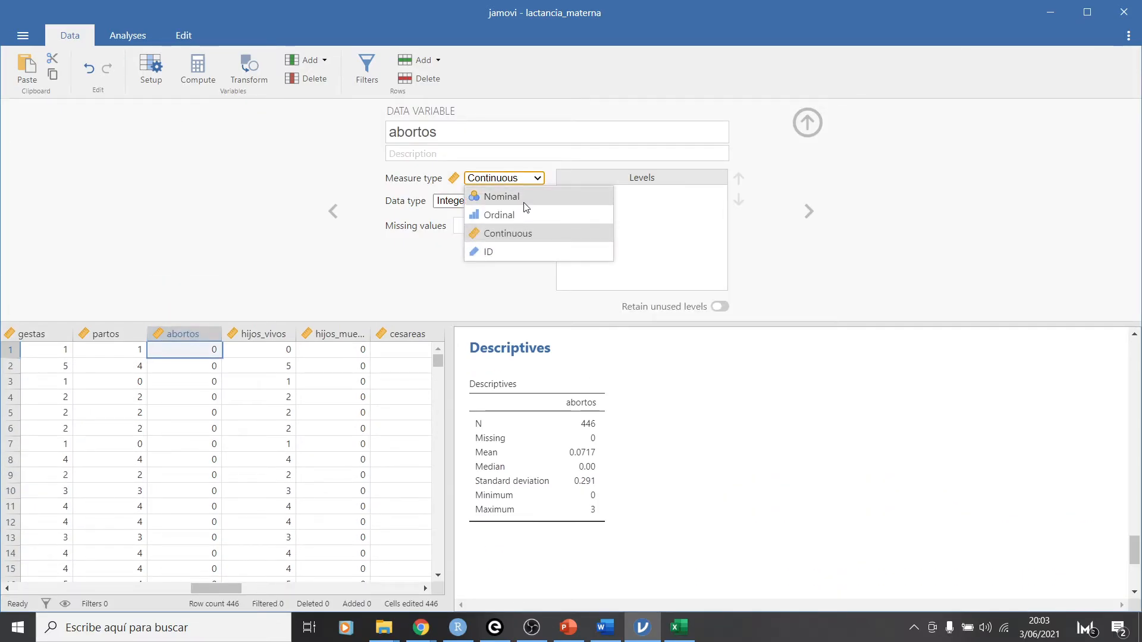
left_click(524, 201)
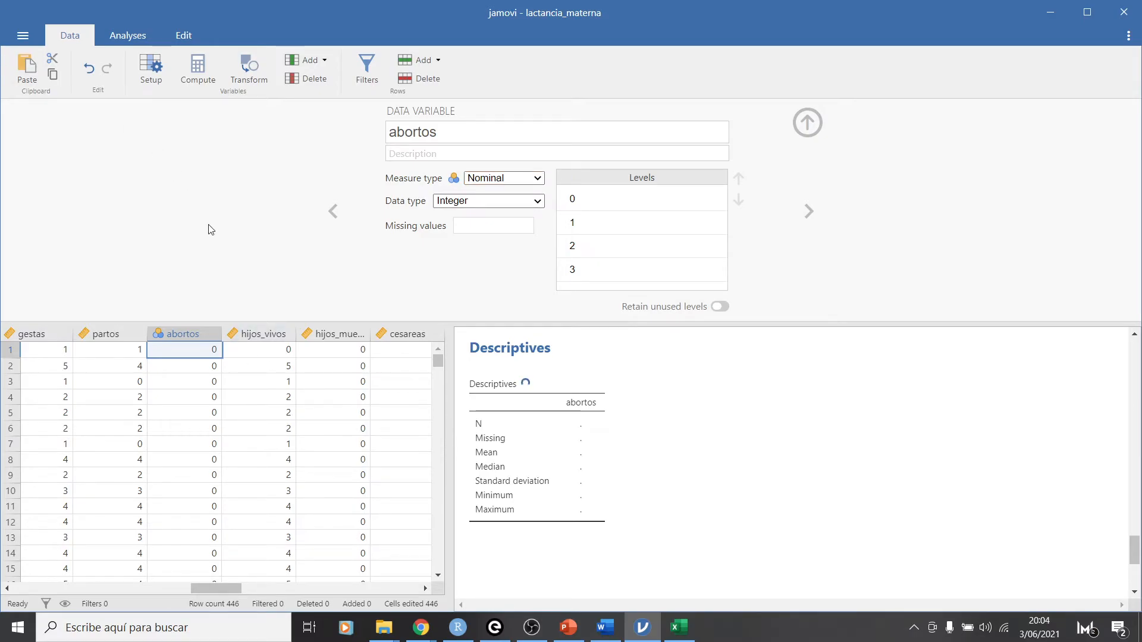
left_click(537, 441)
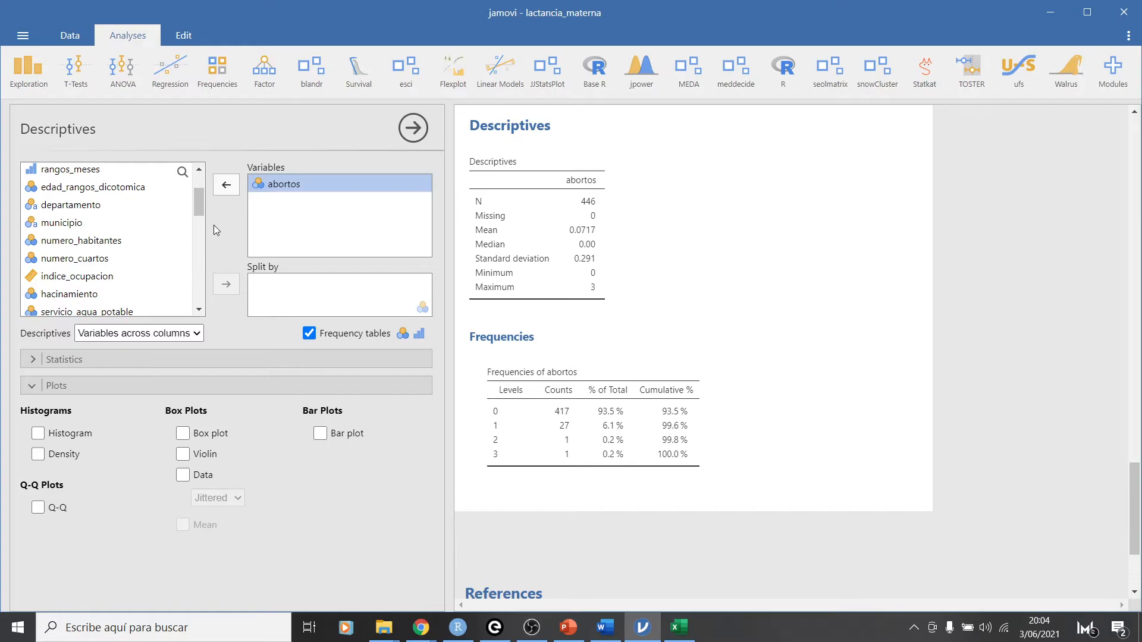
- Reopen the Poisson generalized linear model and examine its model info, likelihood ratio test and parameter estimates for lee_y_escribe
scroll(163, 265, "up", 3)
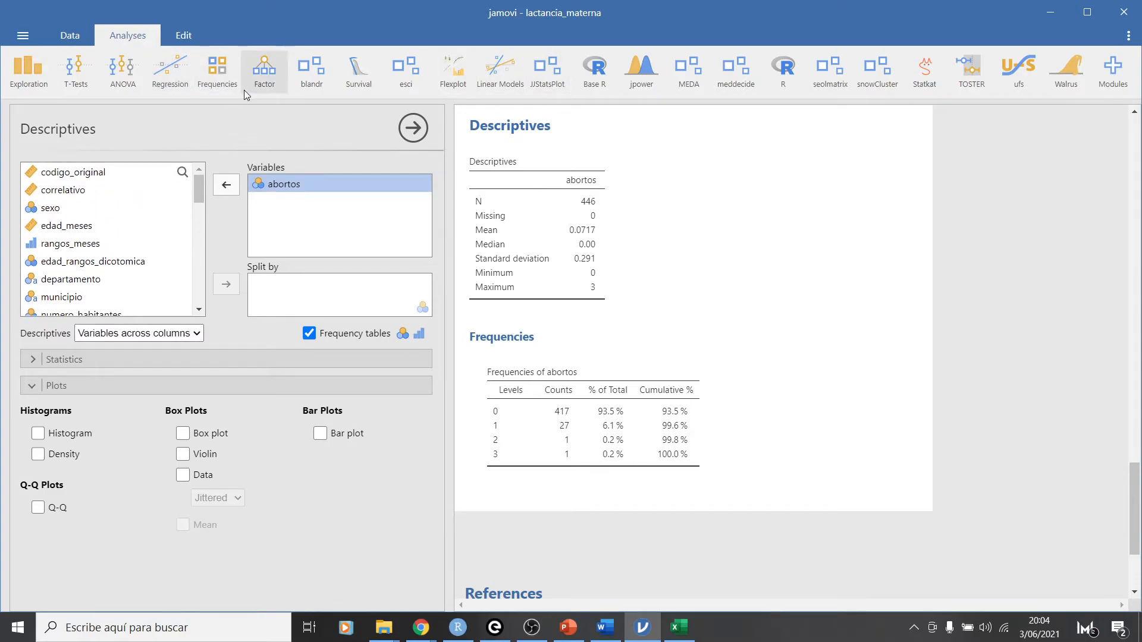
scroll(594, 256, "up", 9)
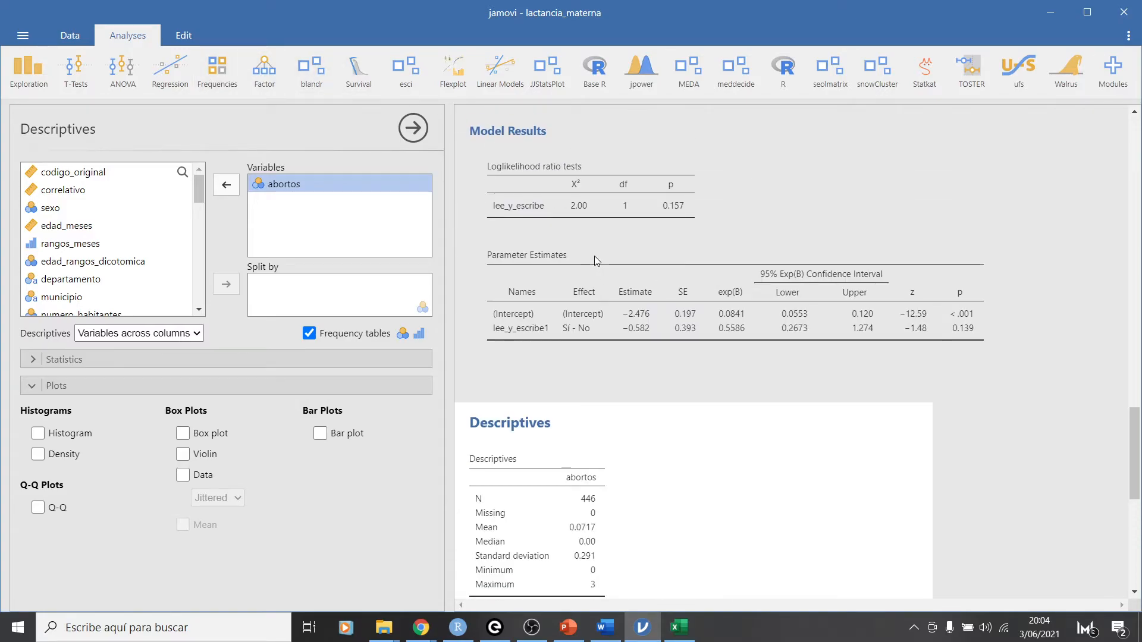
scroll(596, 256, "up", 4)
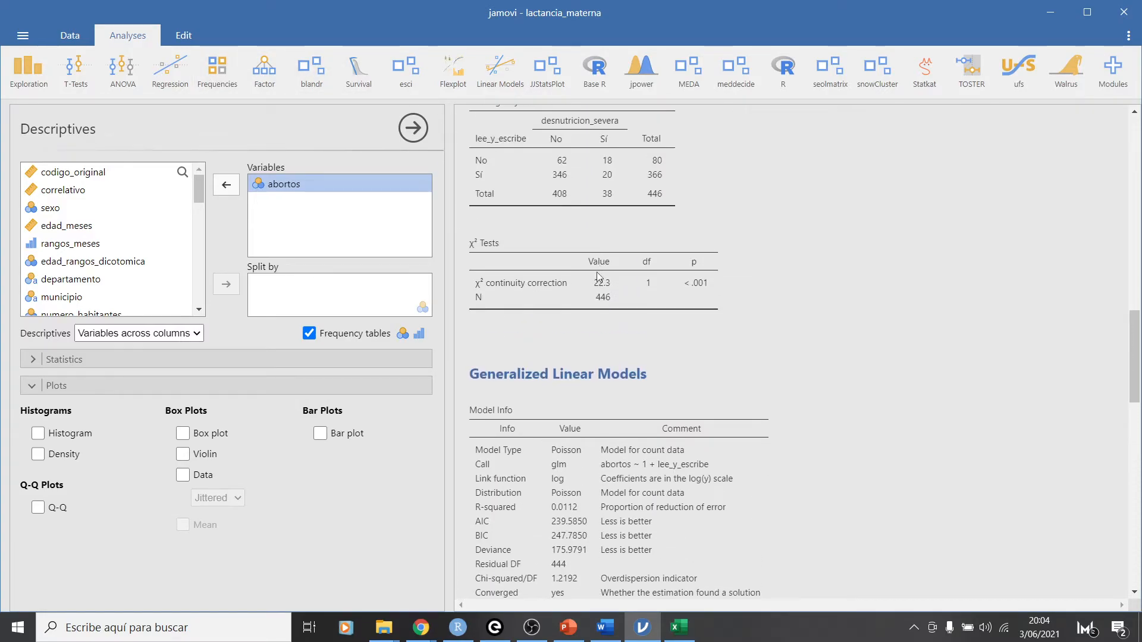
left_click(594, 420)
scroll(665, 442, "down", 4)
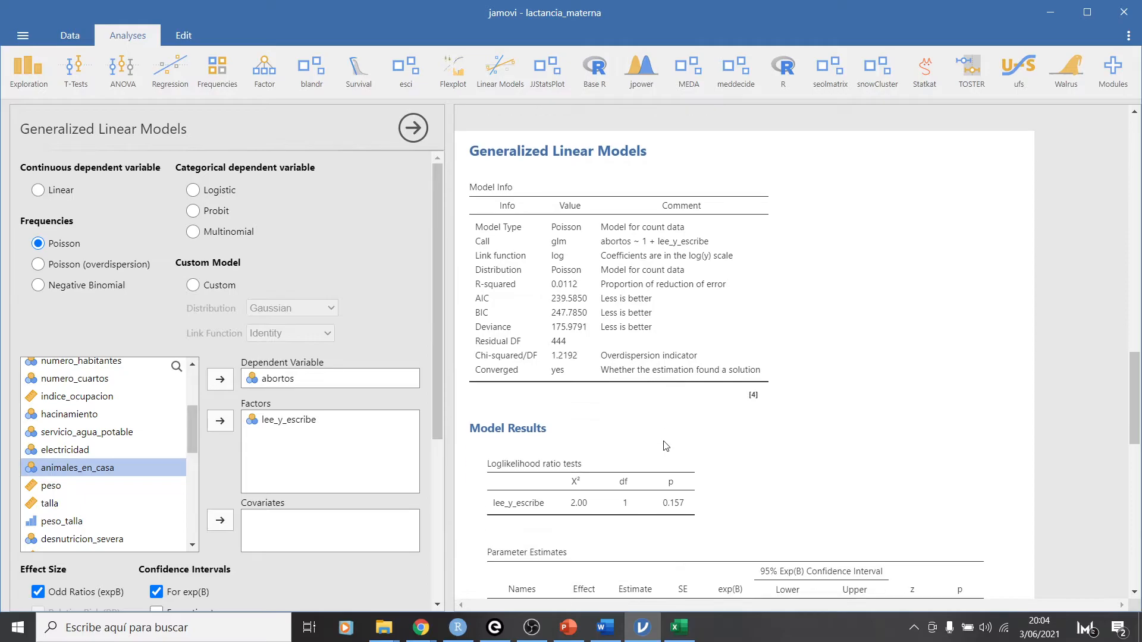
scroll(665, 442, "down", 3)
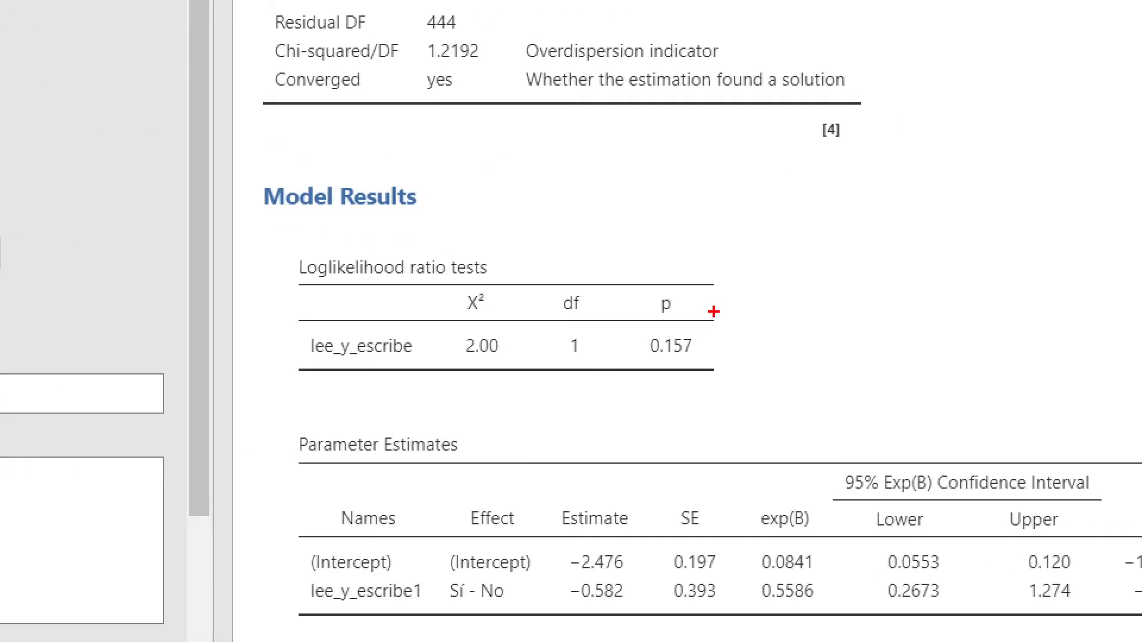
left_click_drag(700, 319, 675, 317)
mouse_move(676, 271)
left_mouse_down()
mouse_move(611, 353)
mouse_move(726, 374)
mouse_move(731, 273)
left_mouse_up()
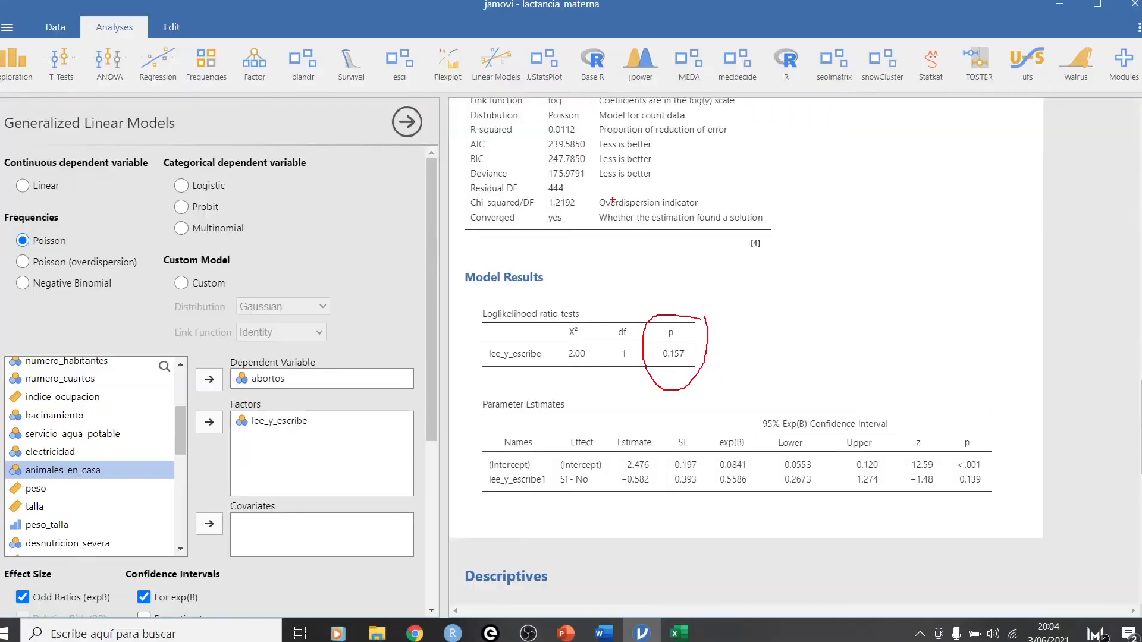
key("Escape")
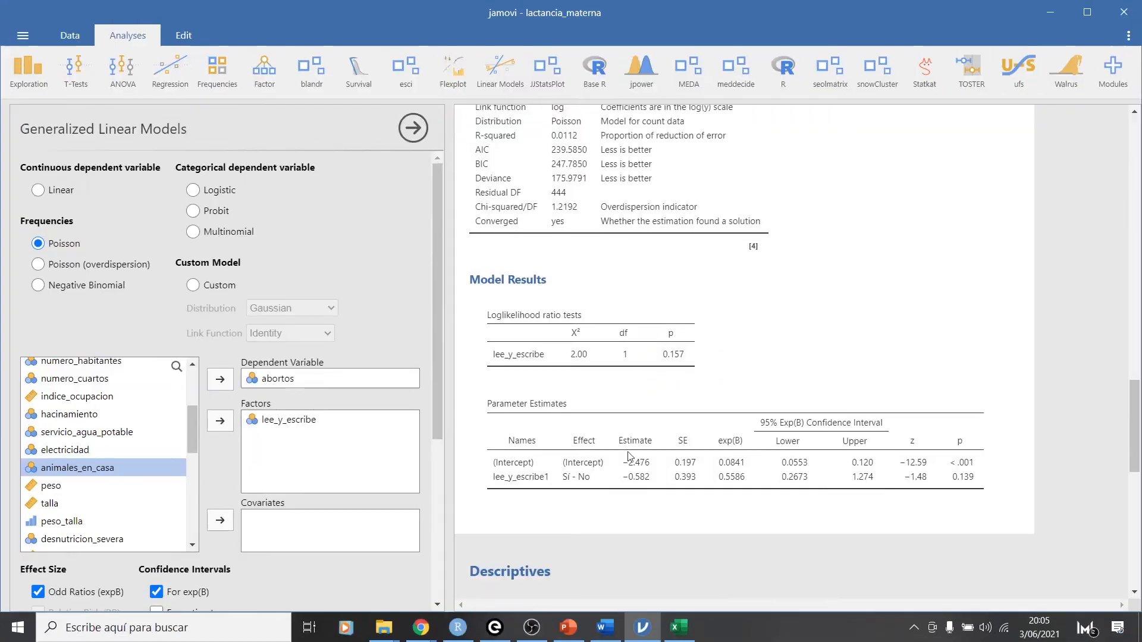
scroll(722, 447, "up", 1)
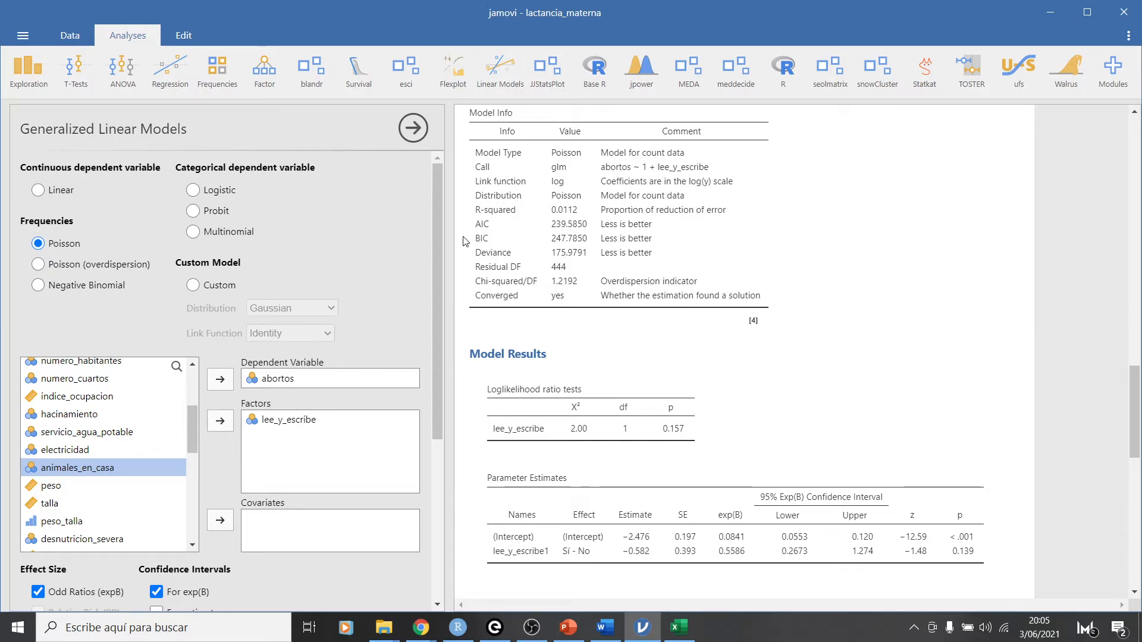
scroll(467, 240, "down", 1)
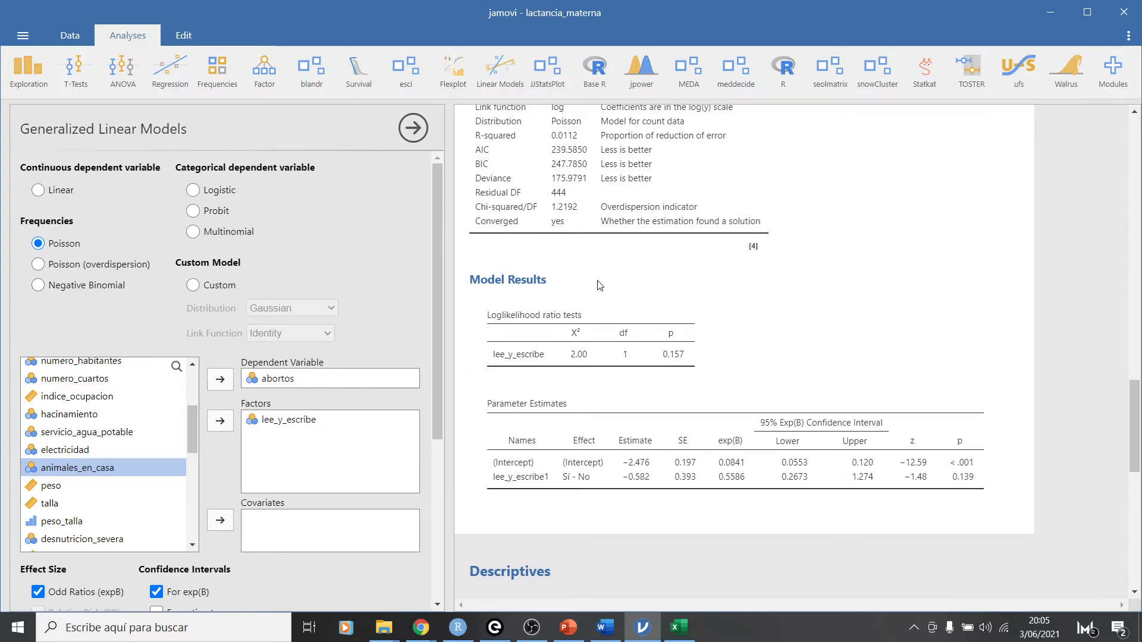
scroll(599, 285, "up", 2)
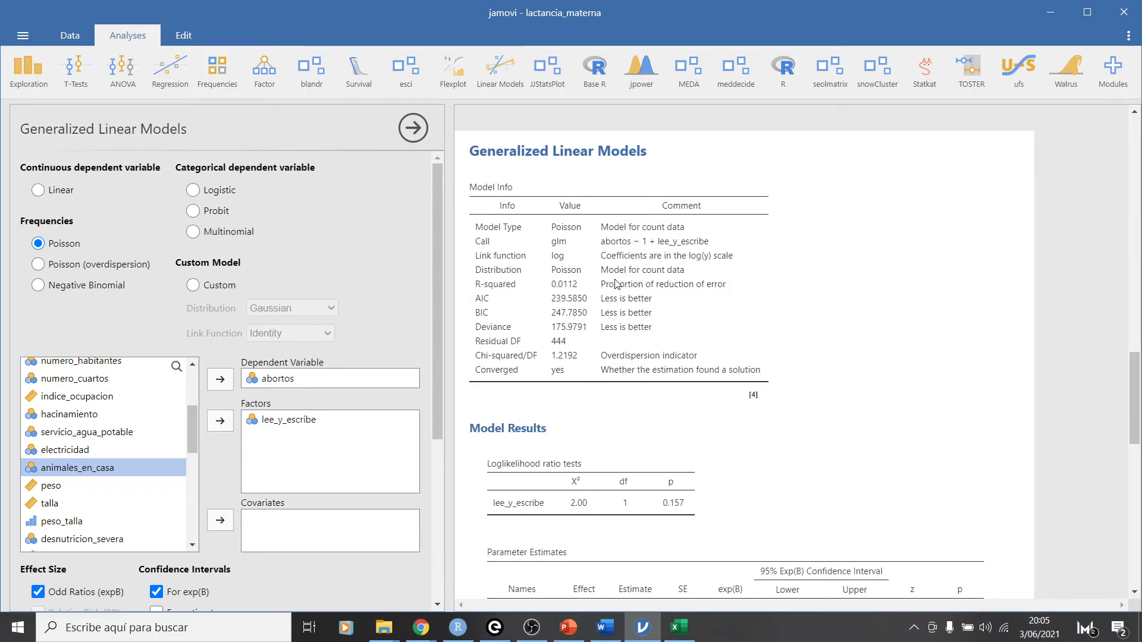
- Review the Poisson model's parameter estimates for lee_y_escribe and browse the variable list for other count variables such as partos
scroll(616, 285, "down", 1)
scroll(617, 285, "down", 1)
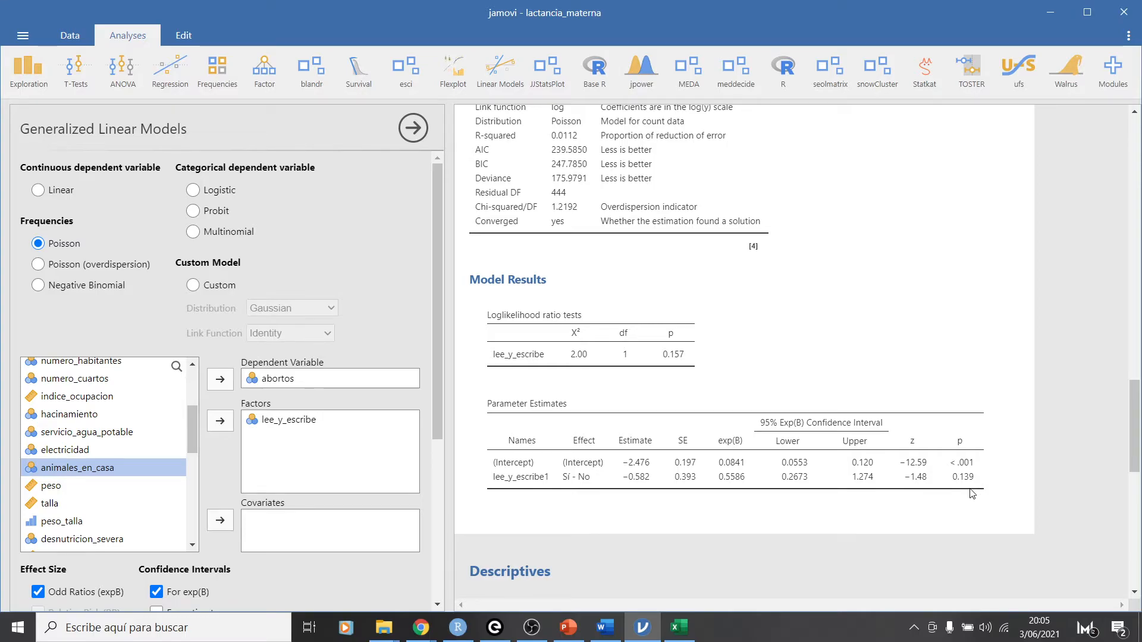
scroll(86, 474, "down", 3)
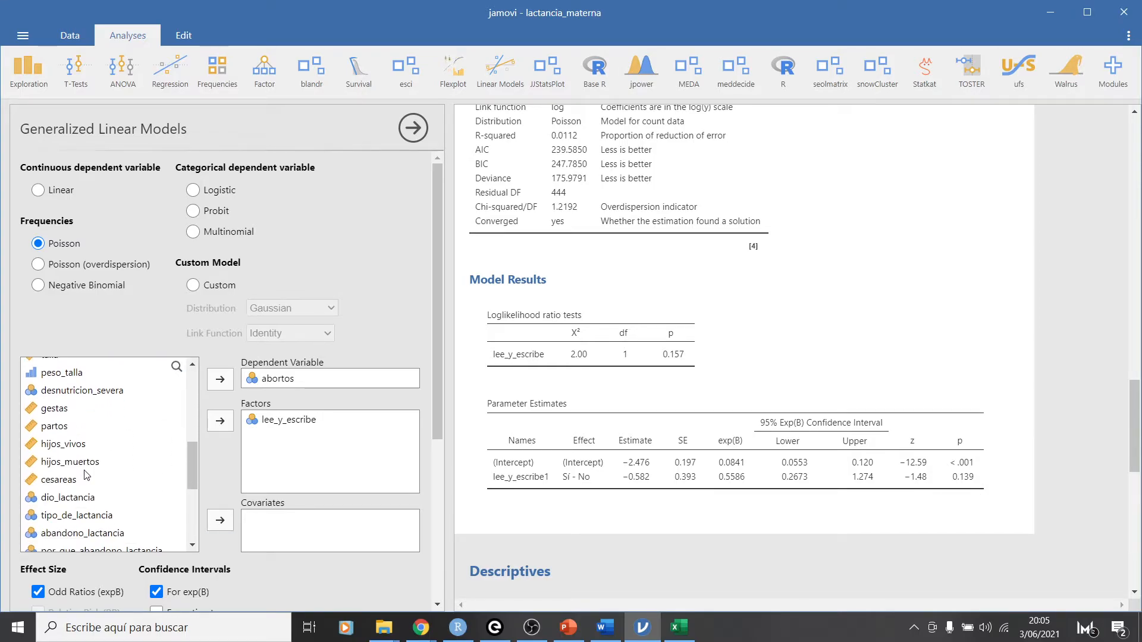
left_click(59, 426)
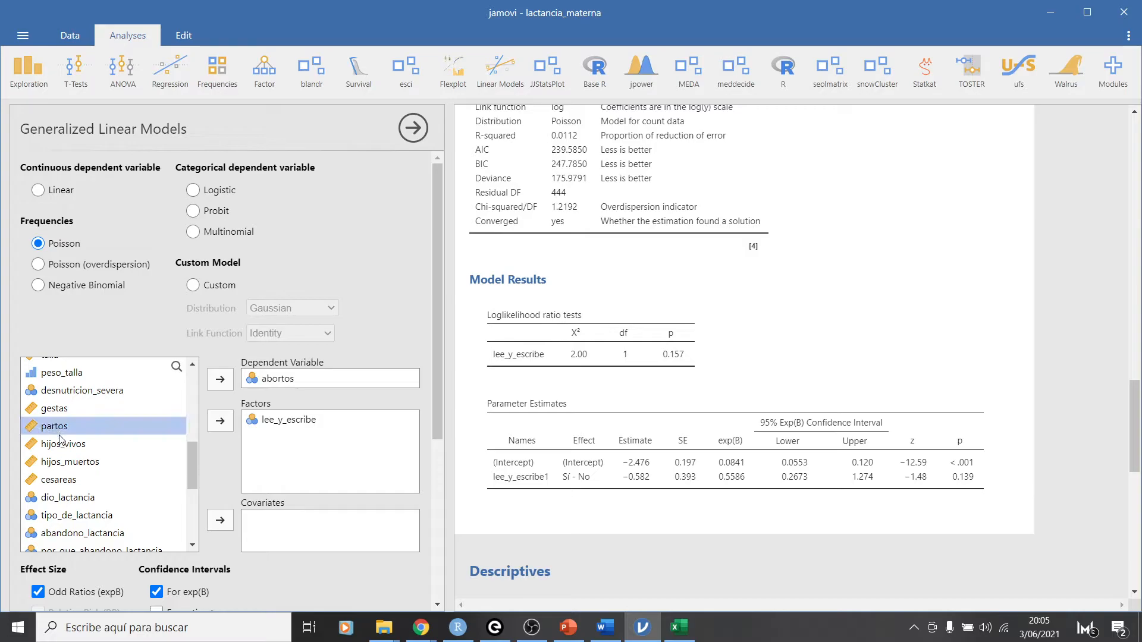
scroll(103, 496, "down", 2)
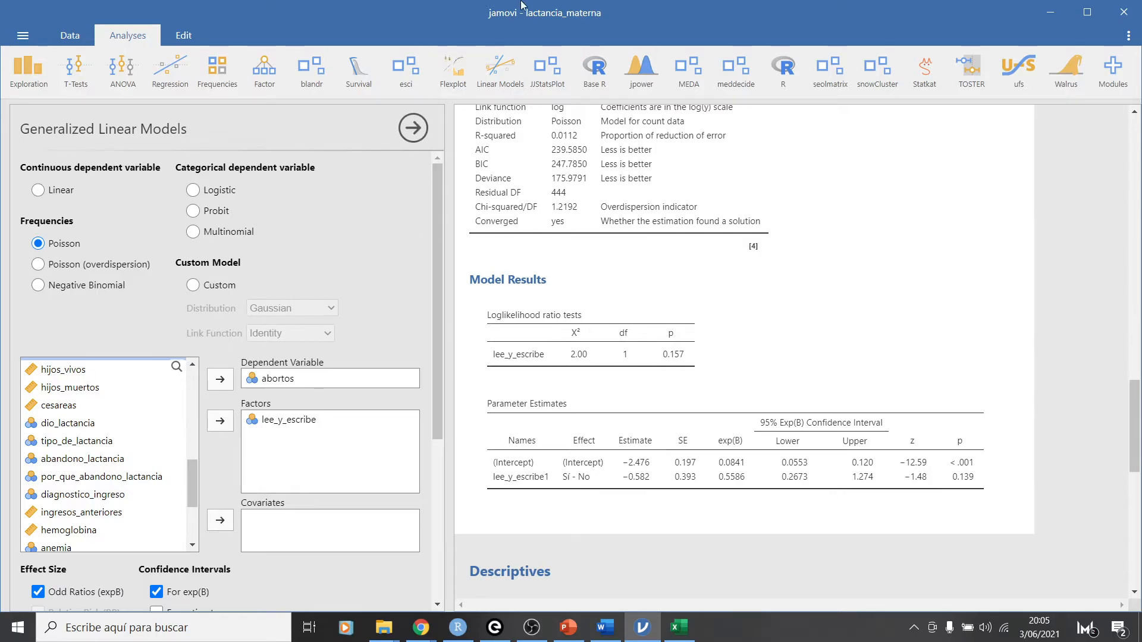
scroll(486, 289, "up", 3)
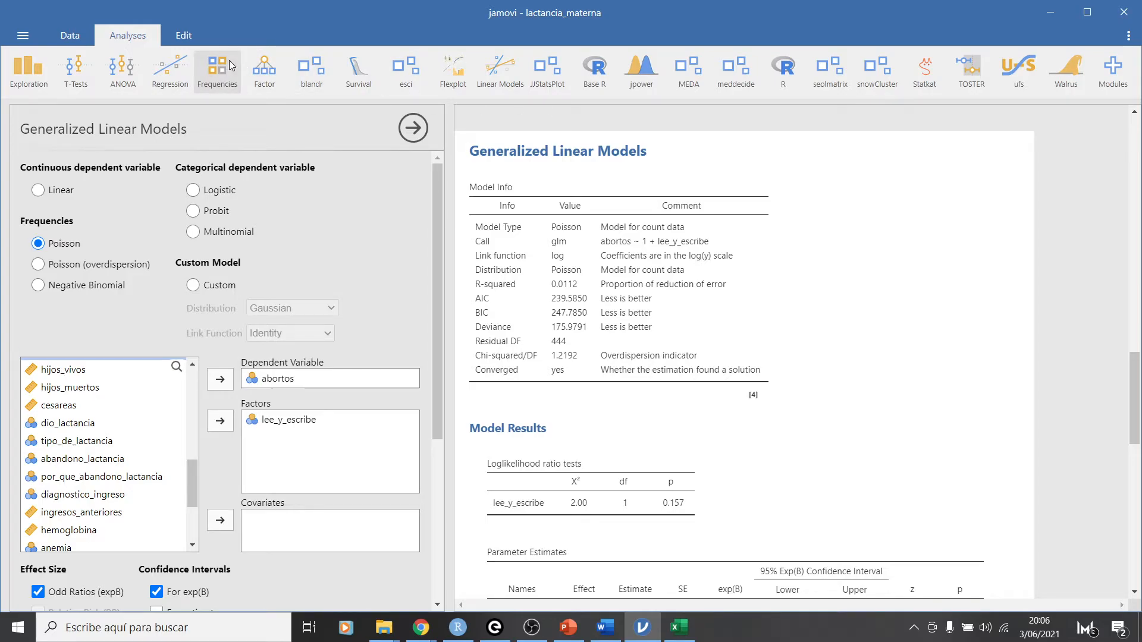
- Try adding the Death Watch and ClinicoPath Survival Analysis options to the lactancia_materna dataset
left_click(369, 67)
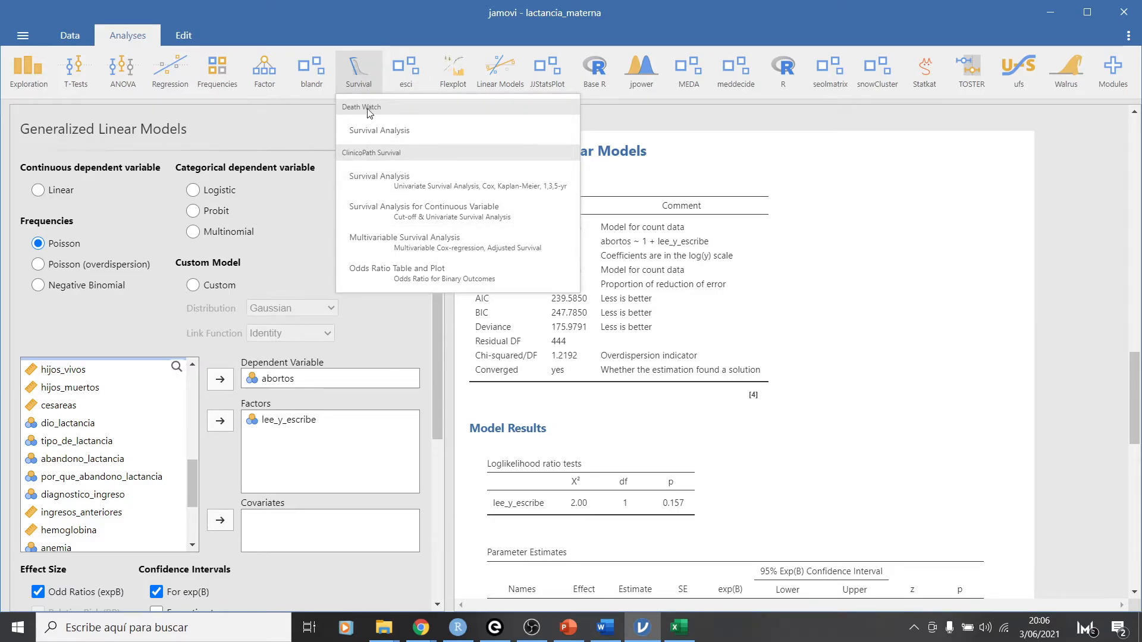
left_click(372, 131)
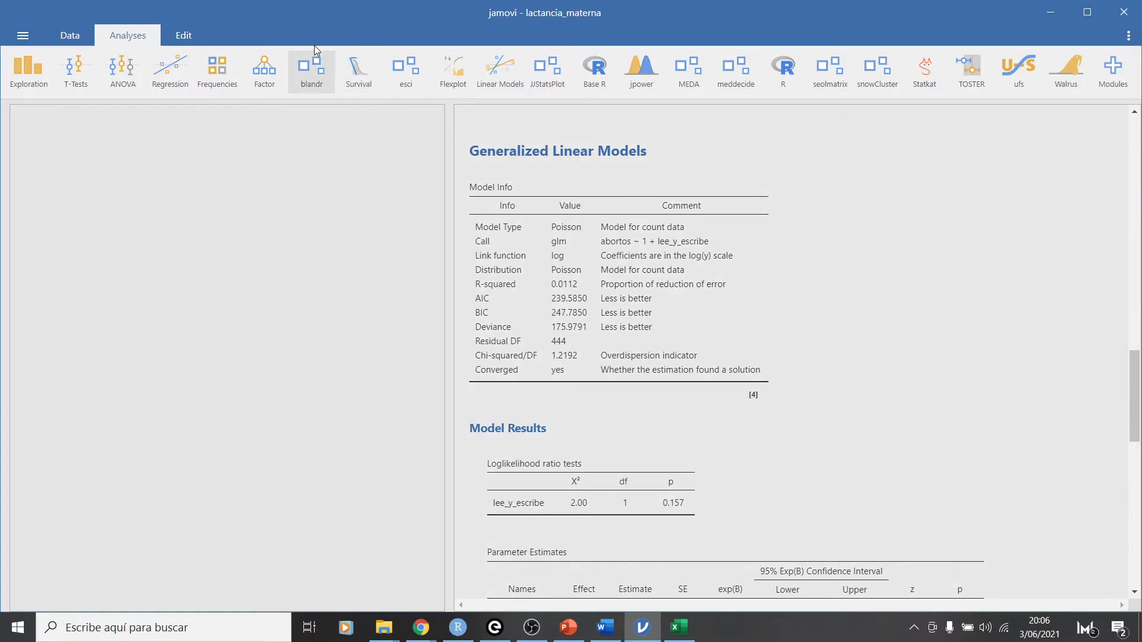
left_click(358, 68)
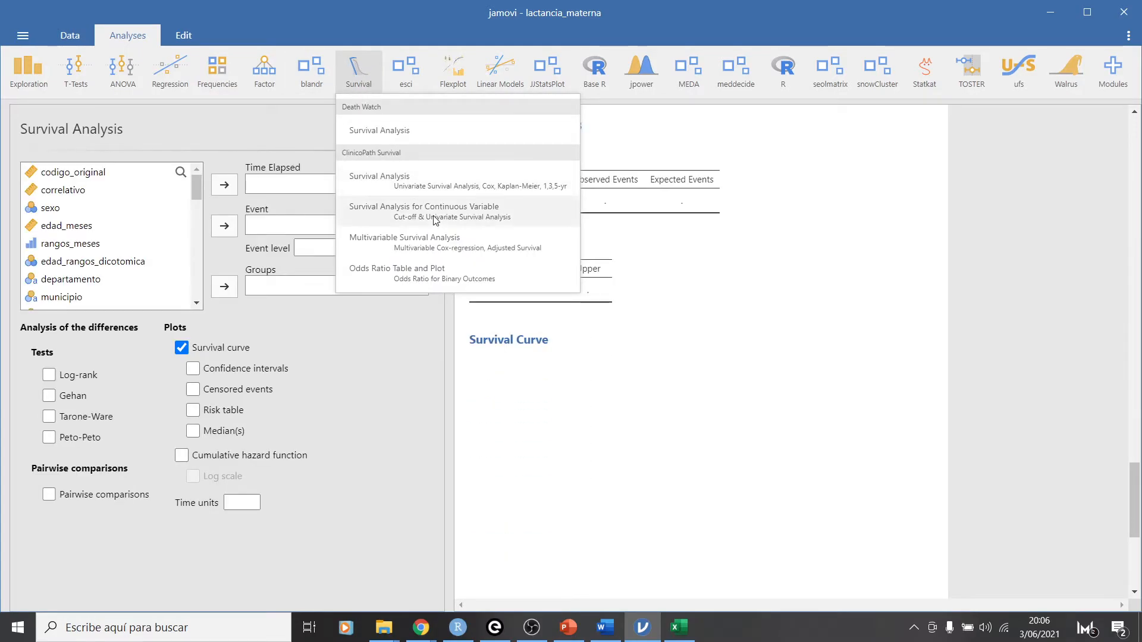
left_click(438, 185)
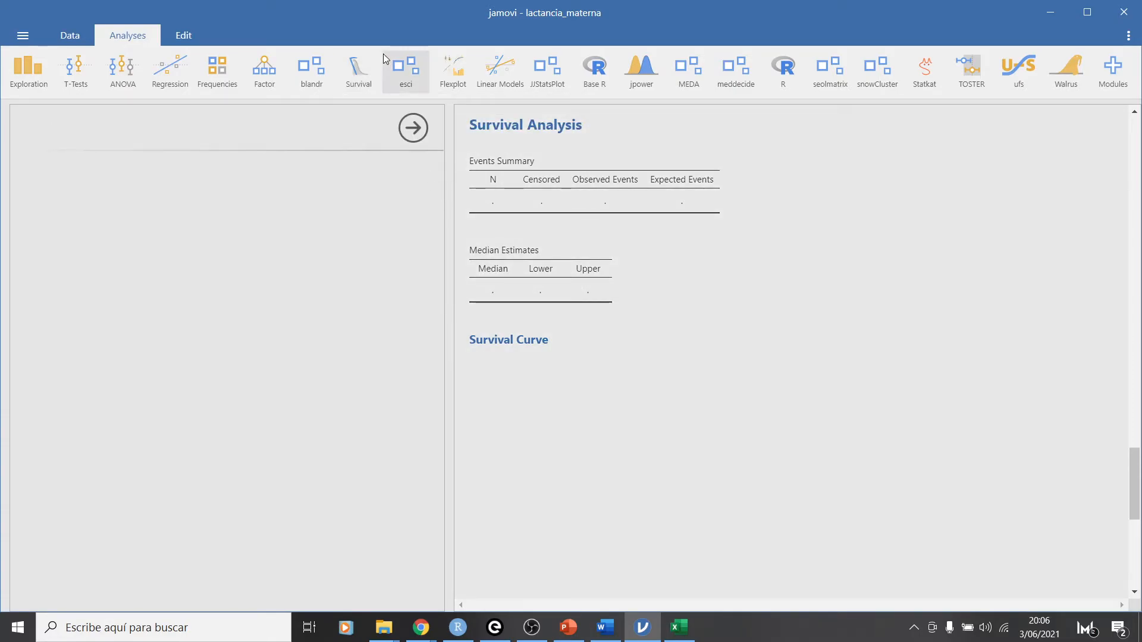
left_click(360, 77)
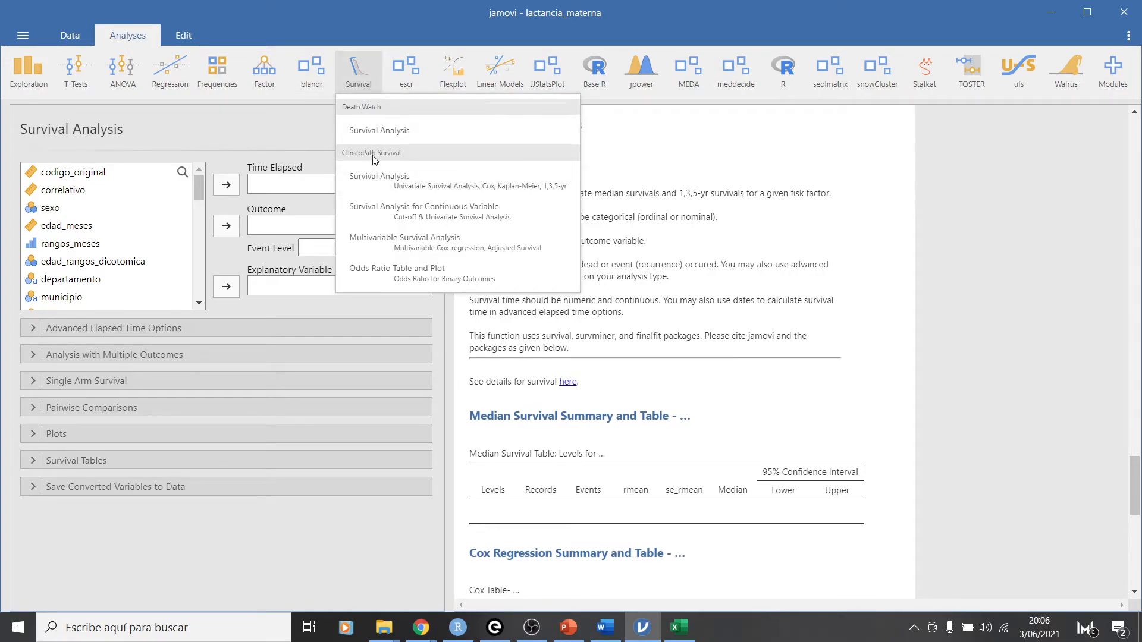
left_click(412, 188)
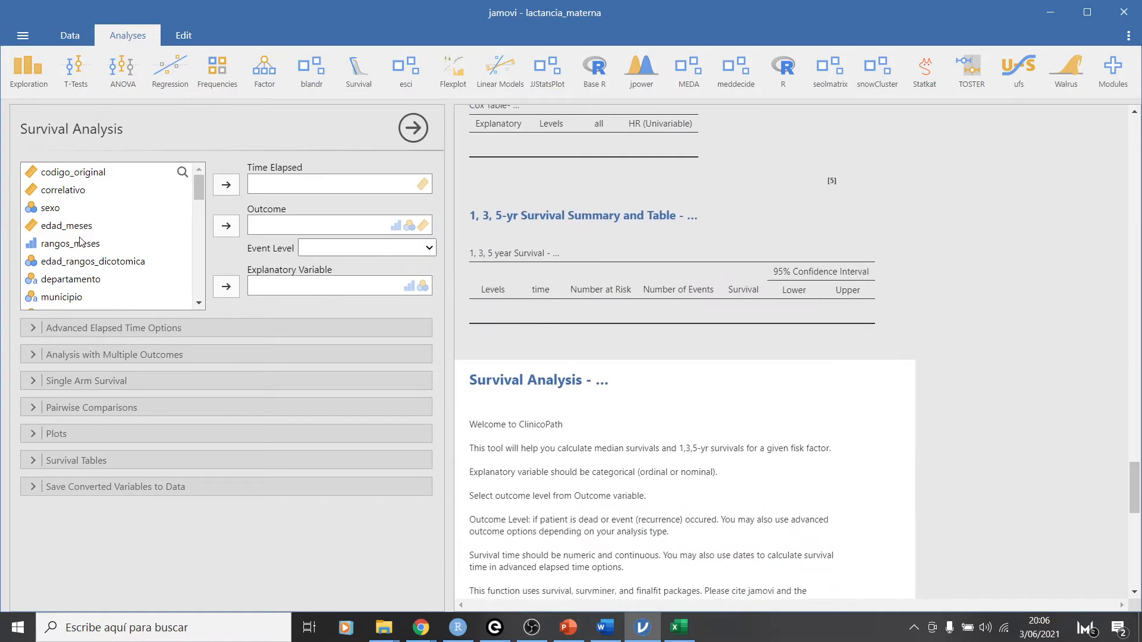
- Close the lactancia_materna dataset, open hepatocarcinoma in a maximized window with a wider data view, and select the muerte column
left_click(1132, 12)
left_click(519, 308)
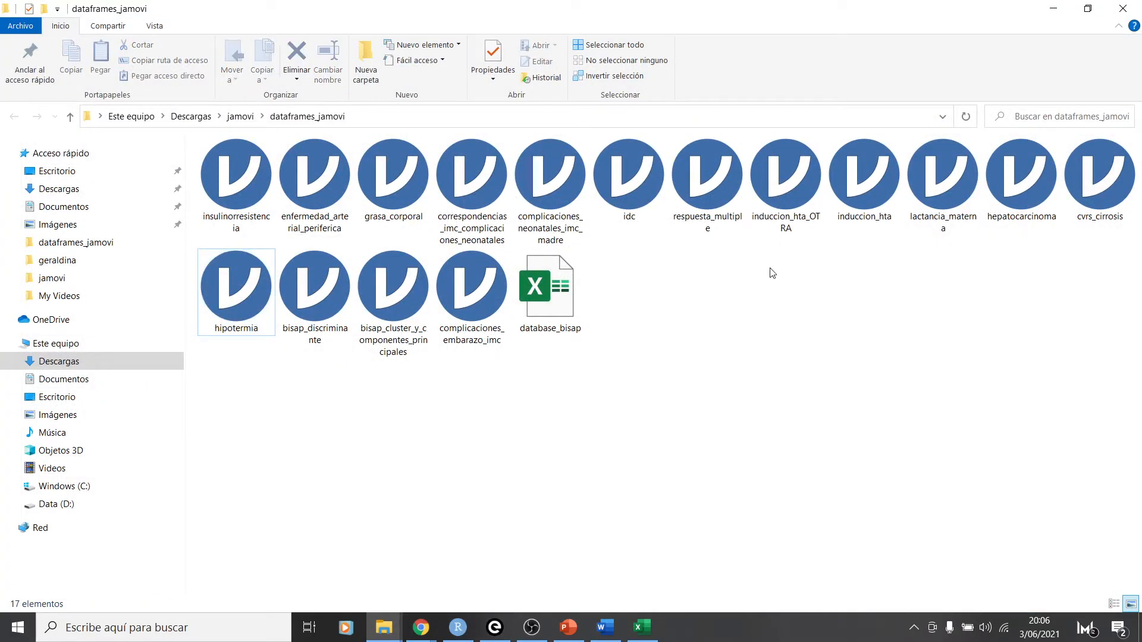
left_click(1025, 181)
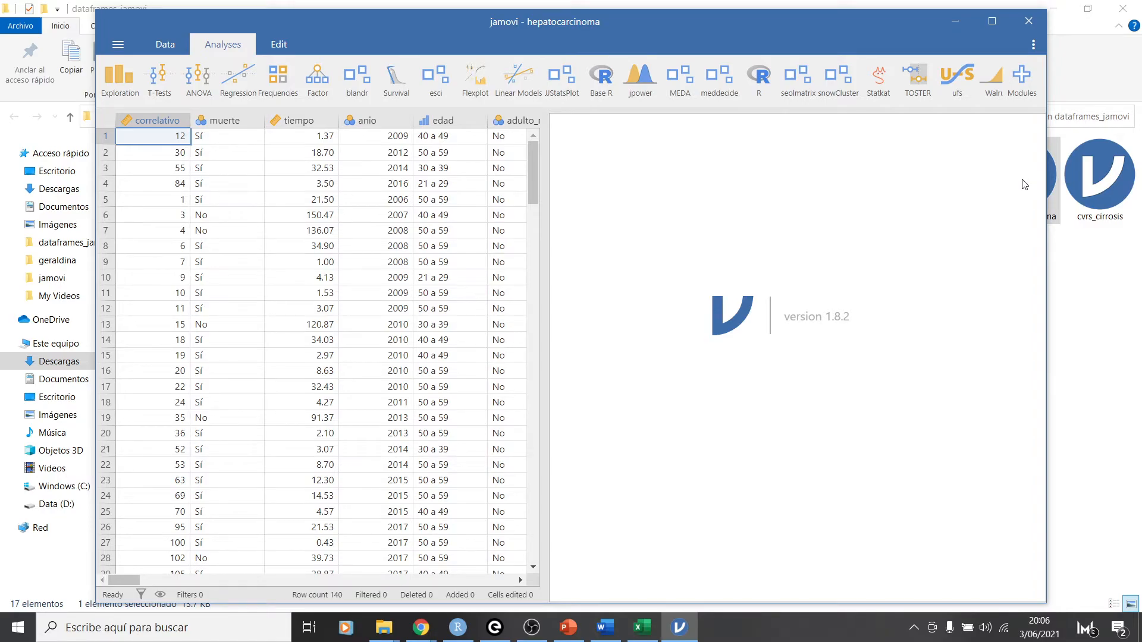
left_click(992, 21)
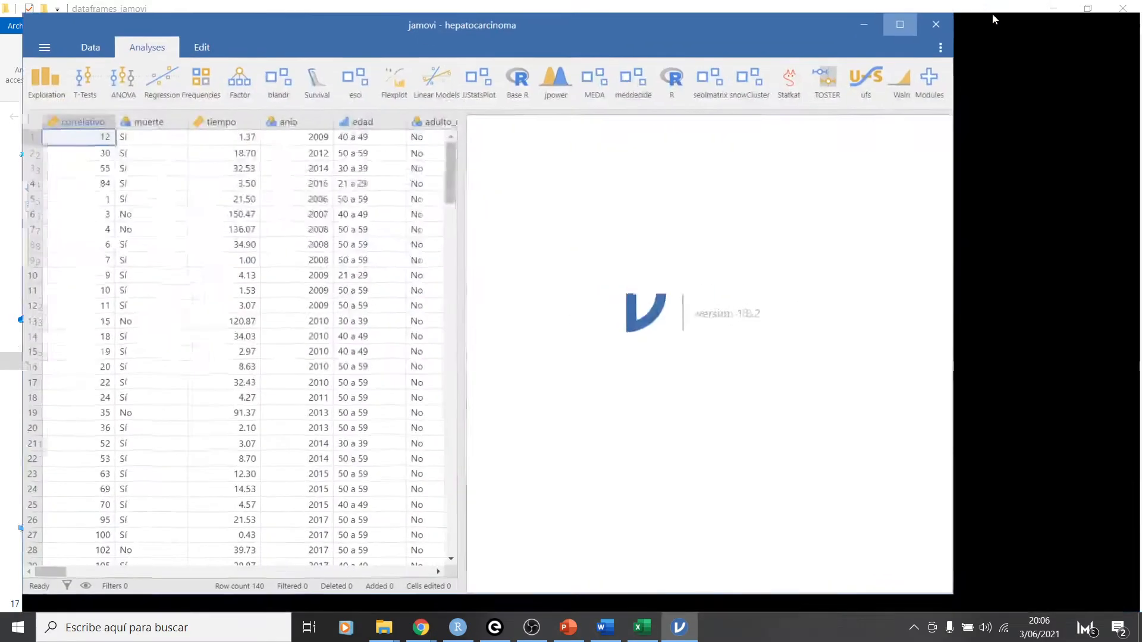
left_click_drag(449, 281, 479, 286)
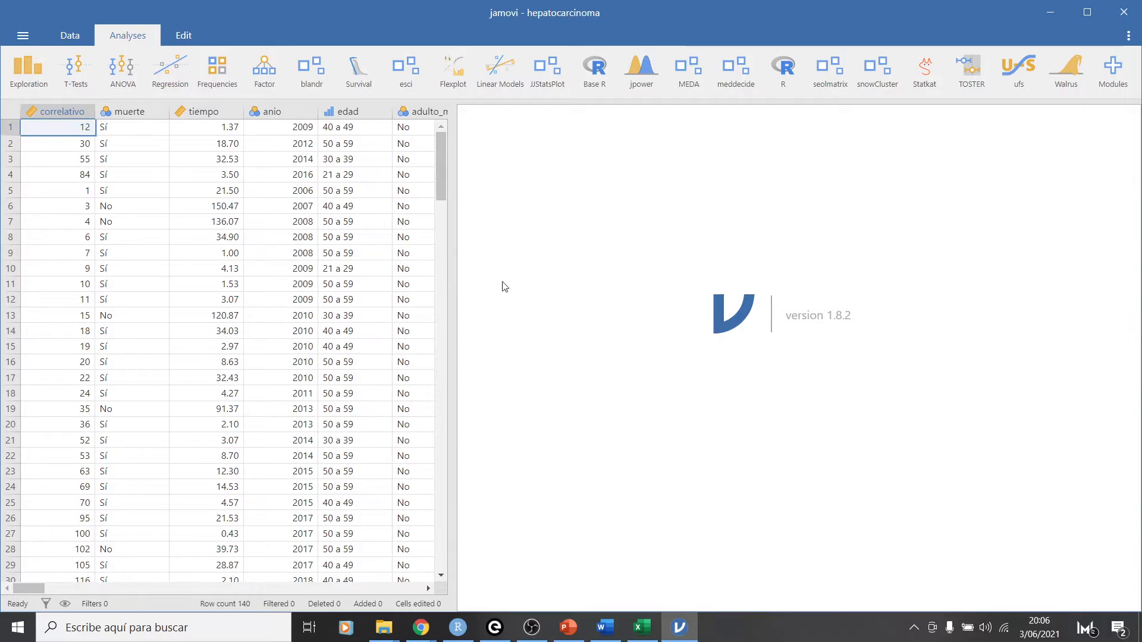
left_click(134, 110)
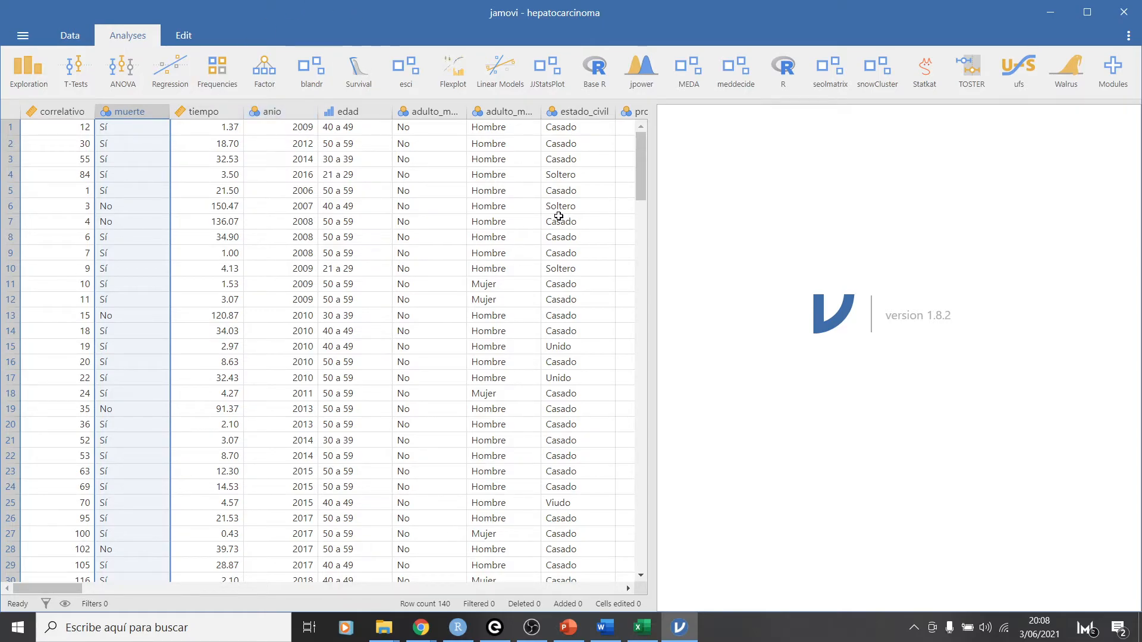
- Start a ClinicoPath Survival Analysis and assign tiempo as the elapsed time variable
left_click(365, 72)
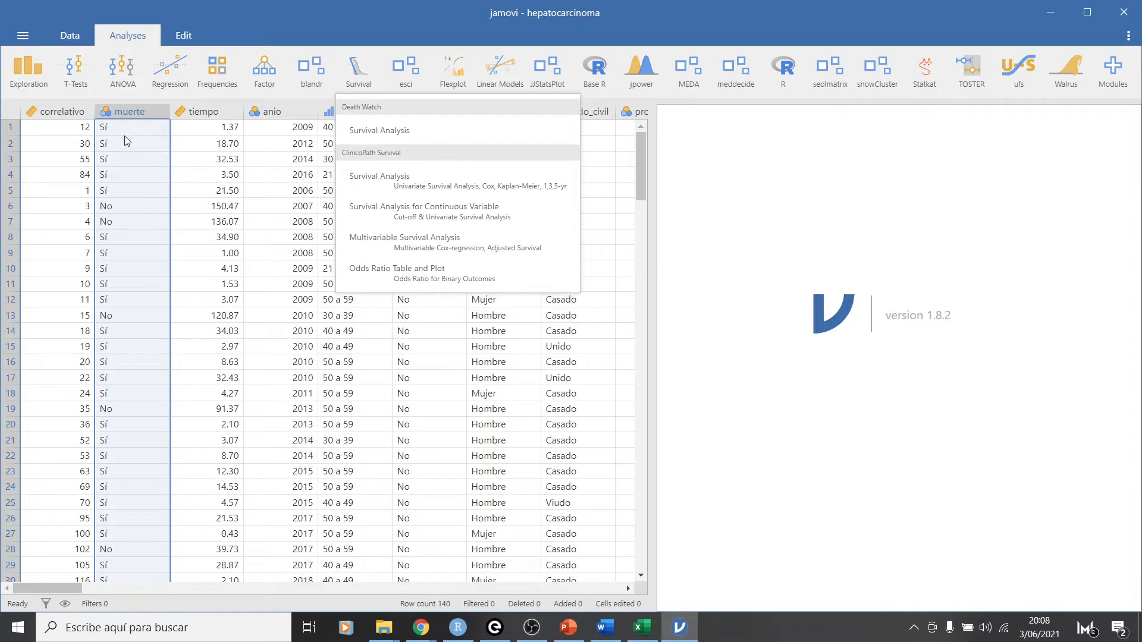
left_click(381, 179)
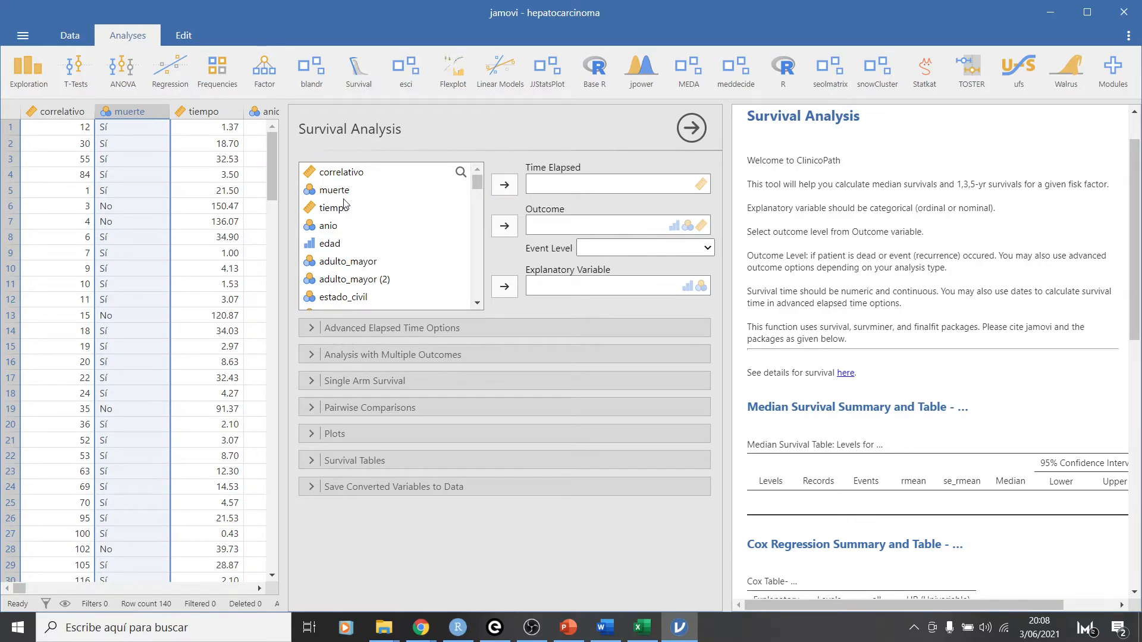
scroll(340, 259, "down", 2)
scroll(361, 247, "down", 2)
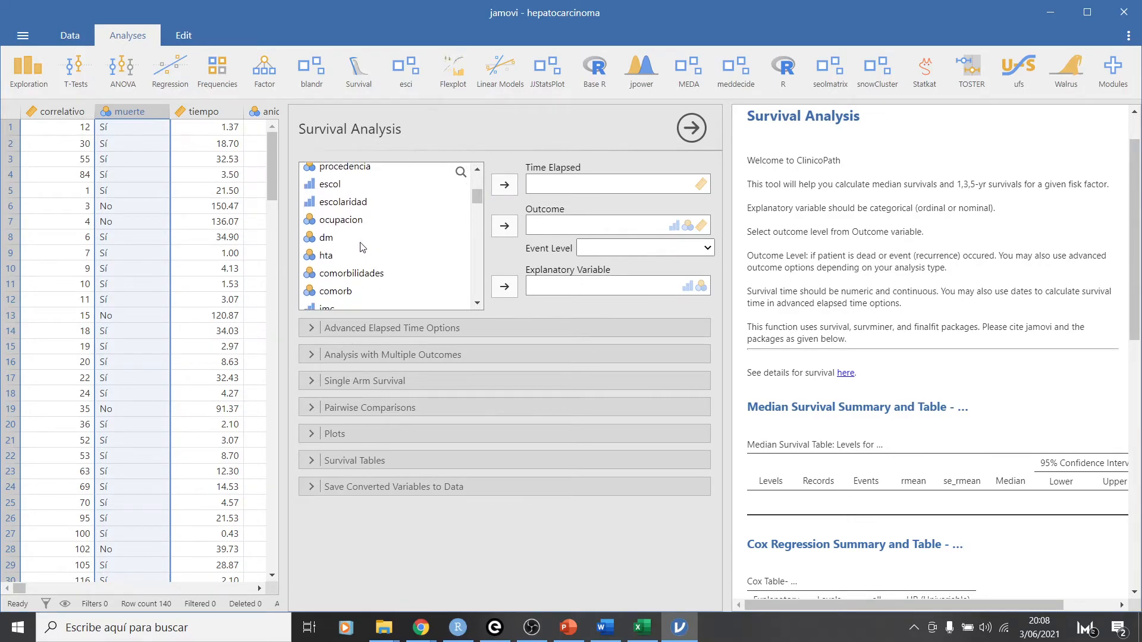
scroll(384, 219, "up", 5)
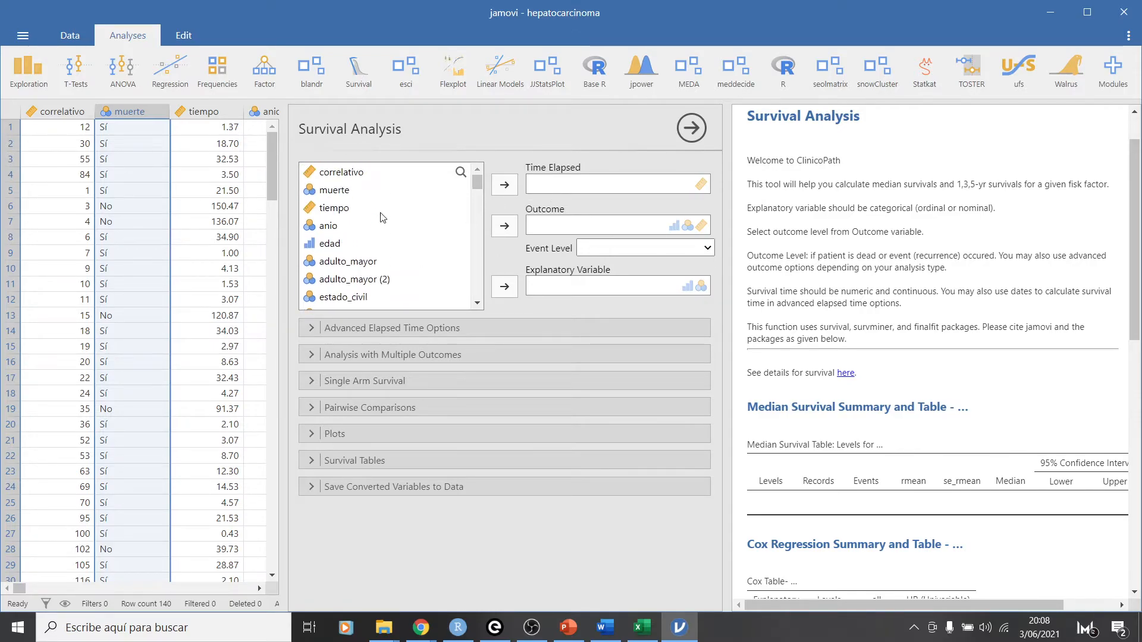
left_click(326, 209)
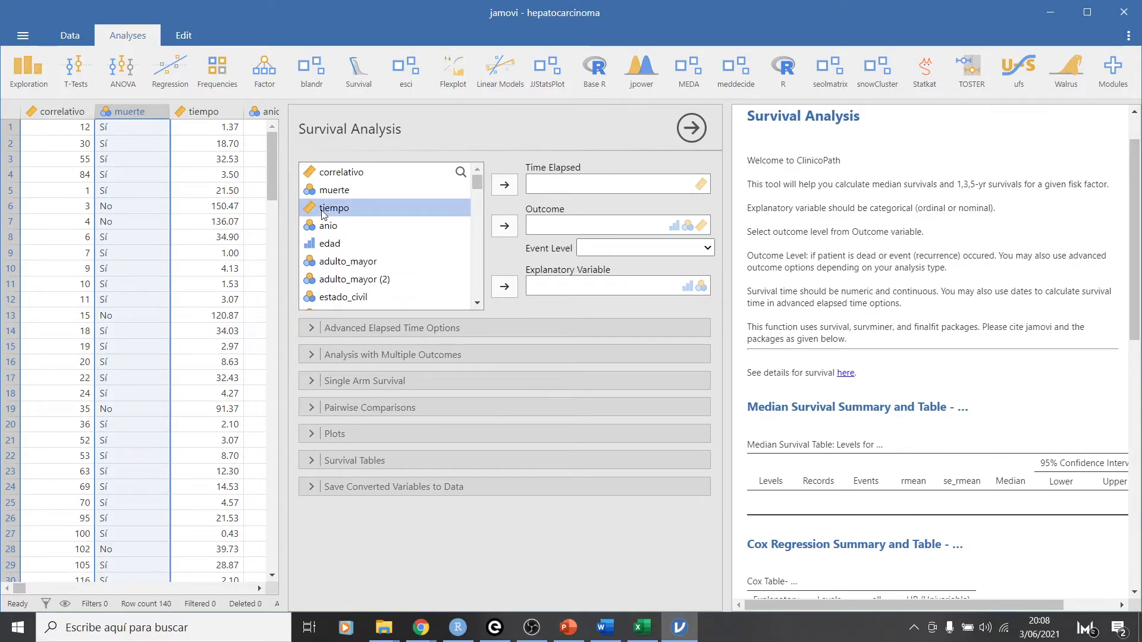
left_click(504, 185)
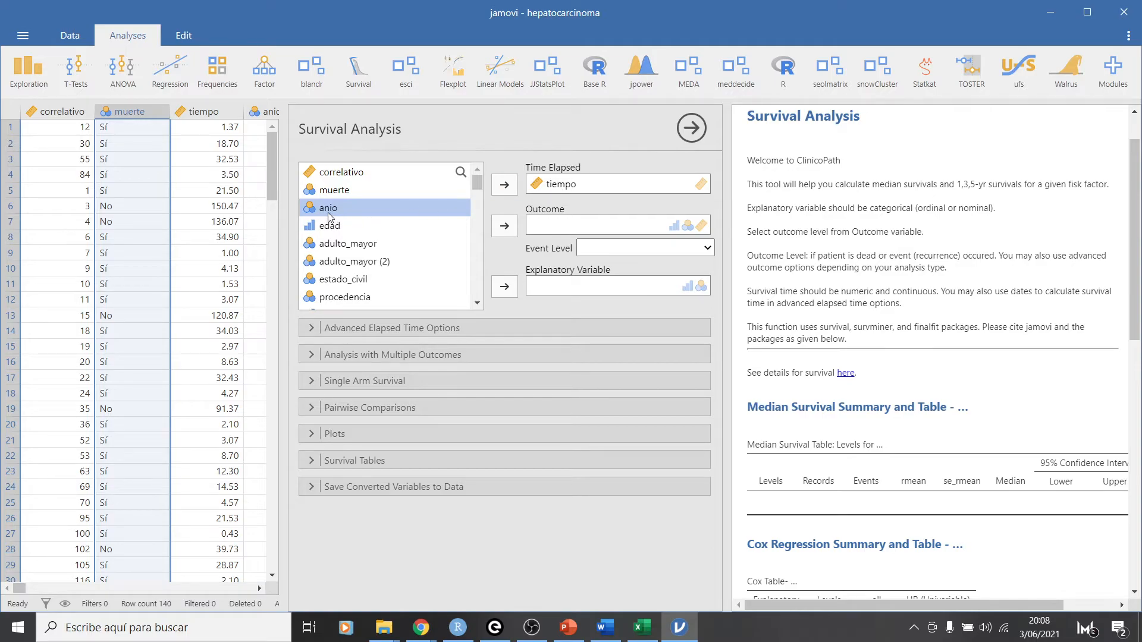
- Assign muerte as the survival outcome and set its event level to Sí
left_click(339, 190)
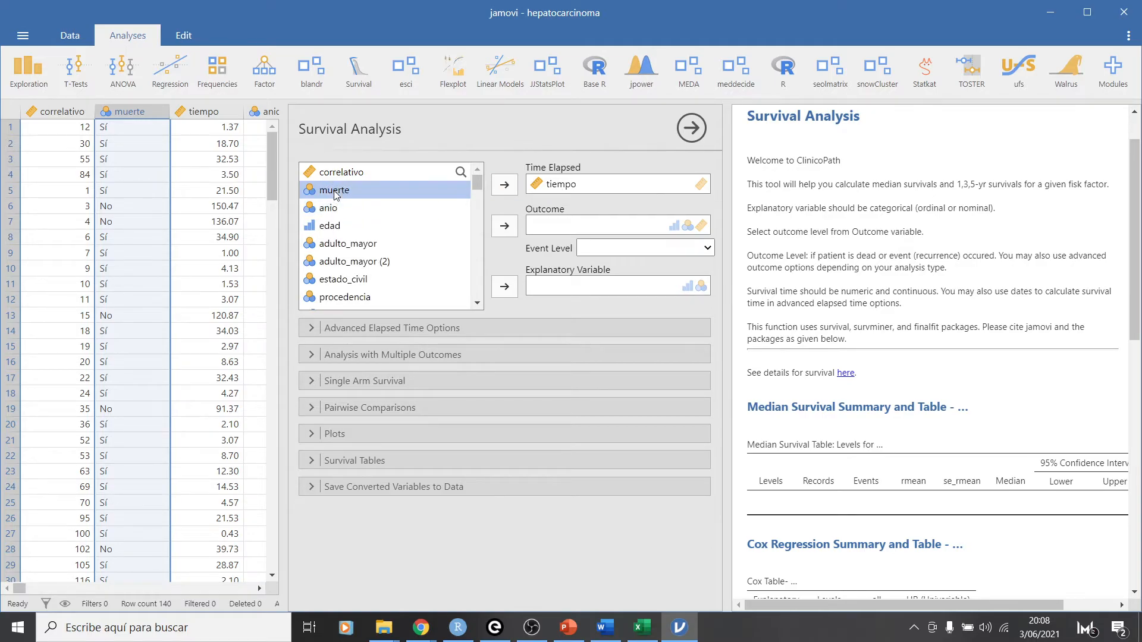
left_click(504, 226)
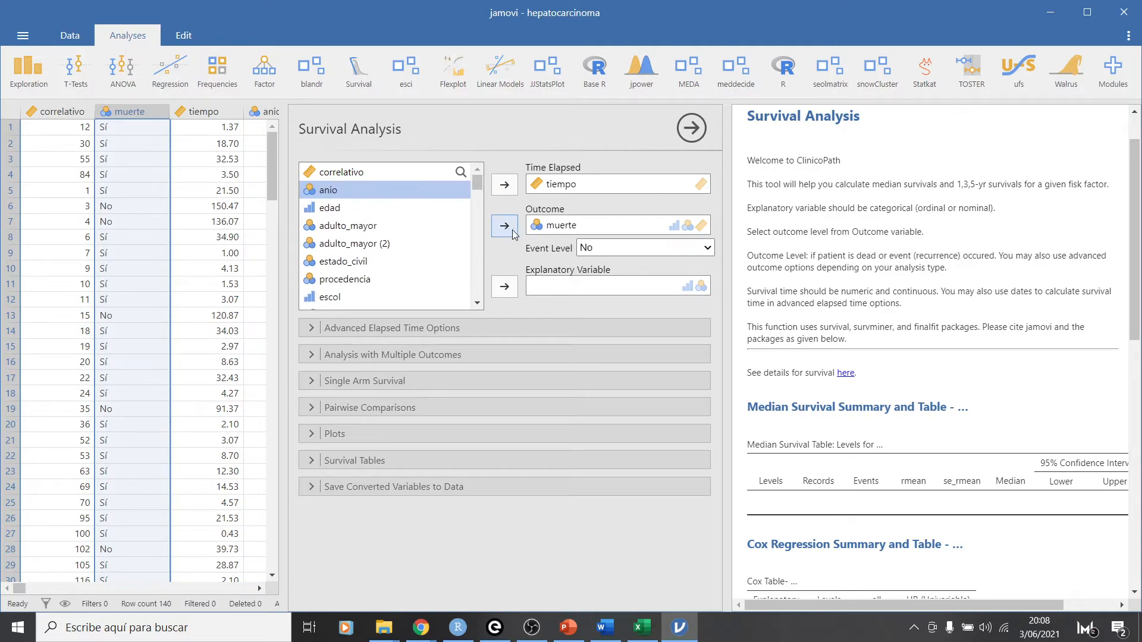
left_click(635, 253)
left_click(605, 273)
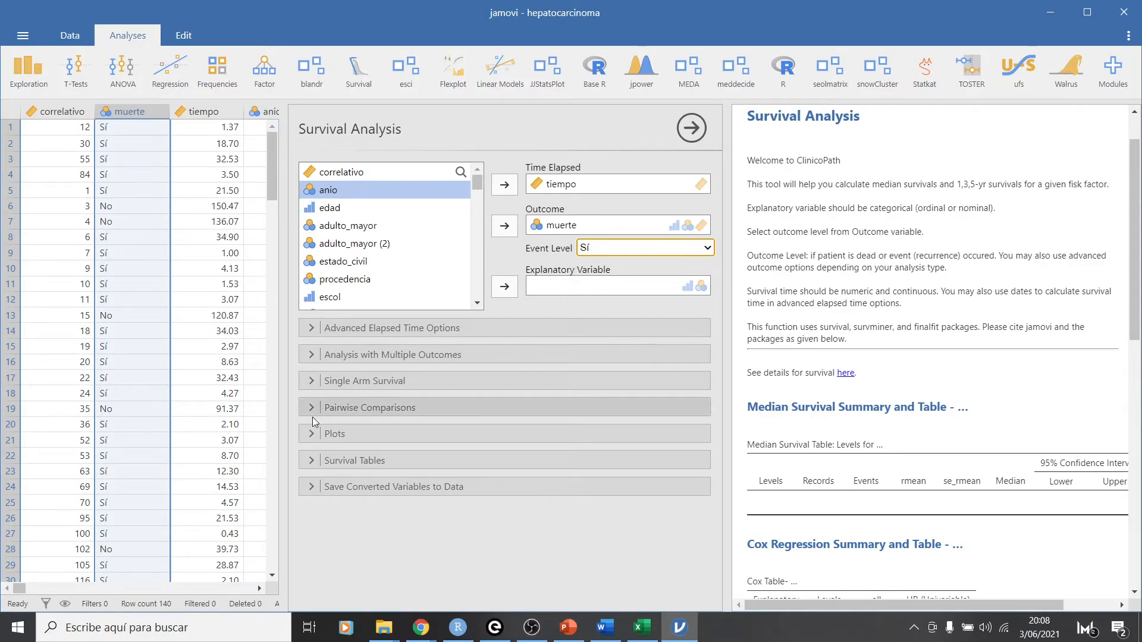
- Enable the Survival Plot for the analysis and widen the results area
left_click(312, 444)
left_click(312, 439)
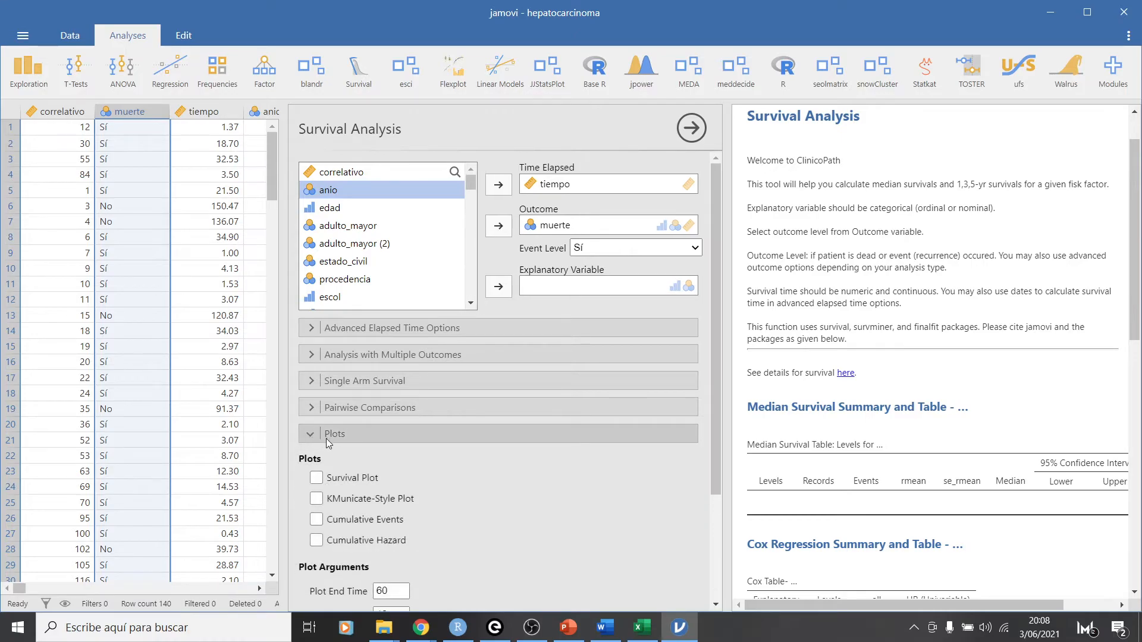
left_click(316, 478)
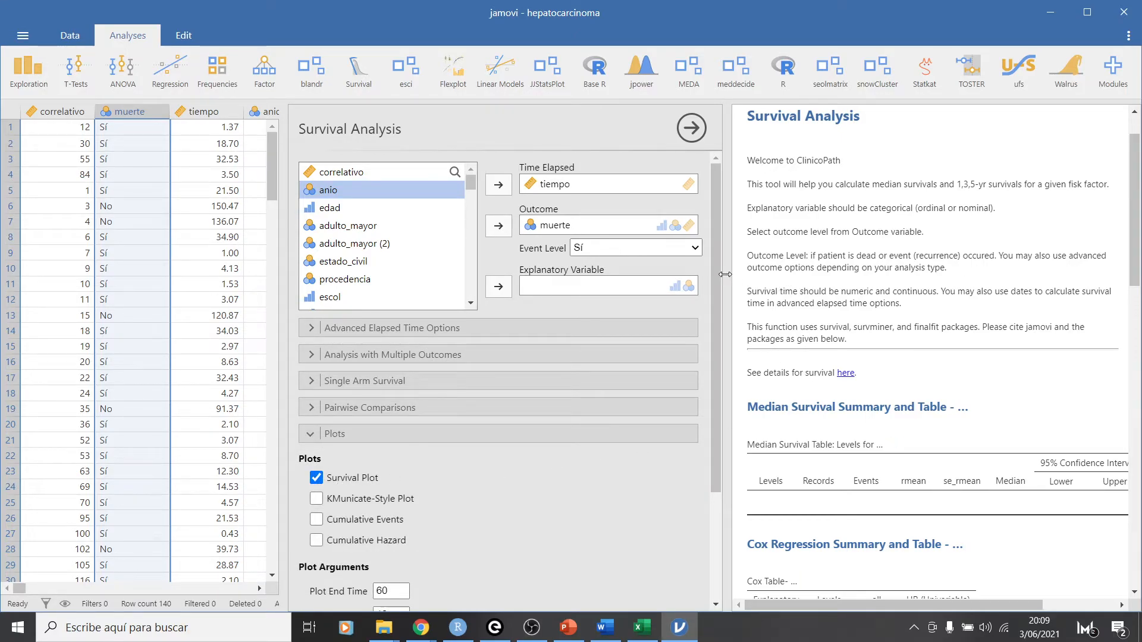
left_click_drag(728, 275, 682, 278)
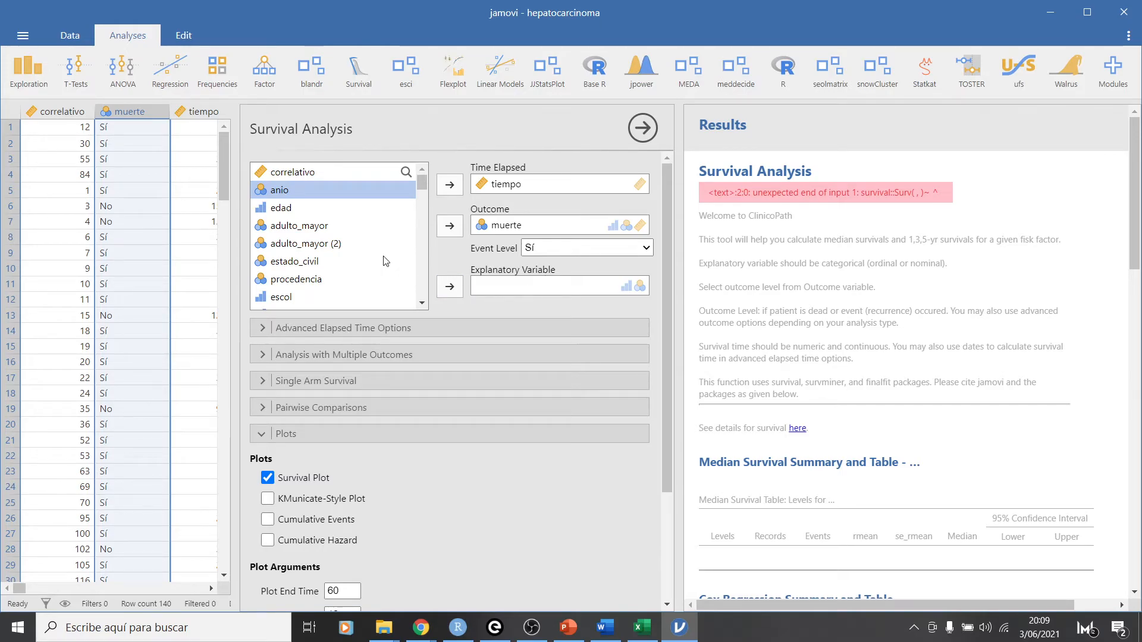
- Find cp in the variable list and assign it as the explanatory variable of the survival analysis
scroll(349, 255, "down", 3)
scroll(348, 254, "down", 5)
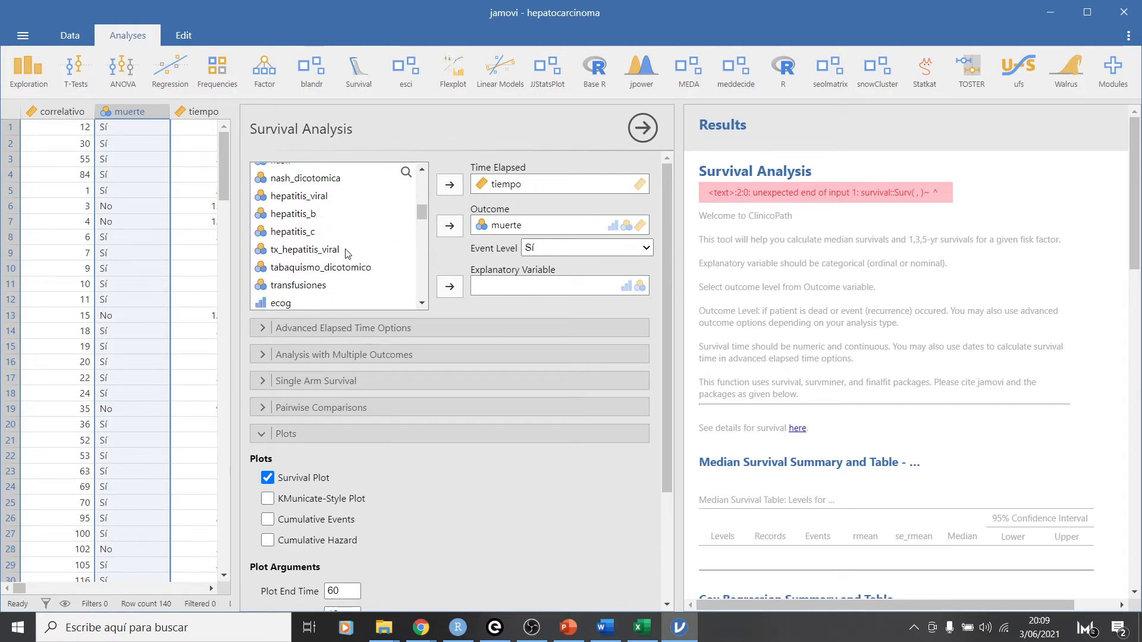
scroll(347, 254, "down", 5)
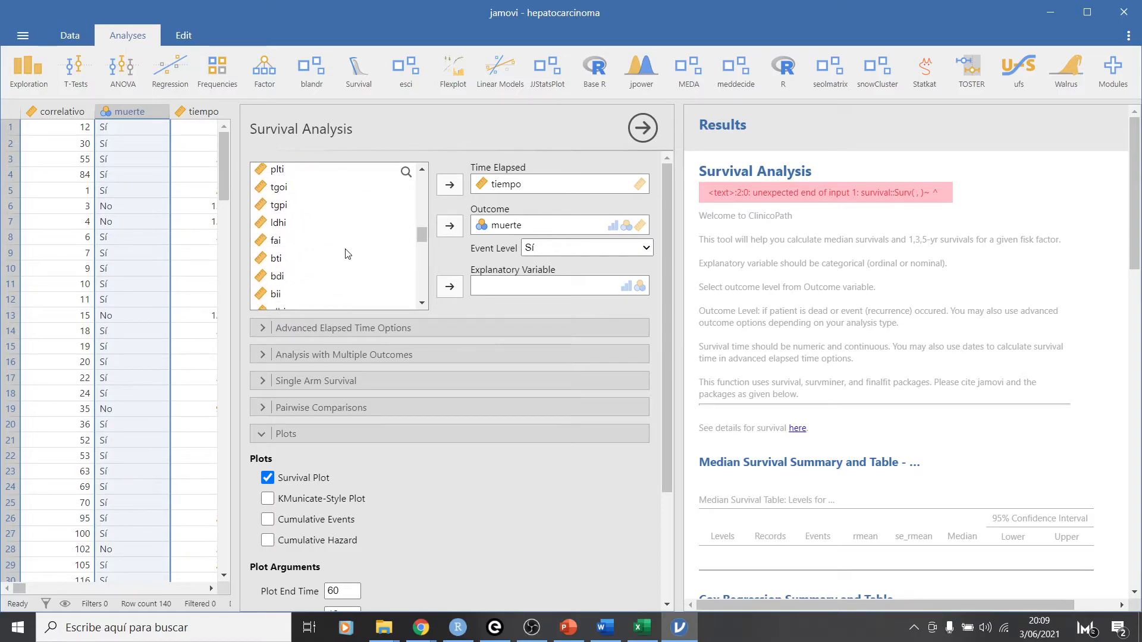
scroll(348, 253, "up", 3)
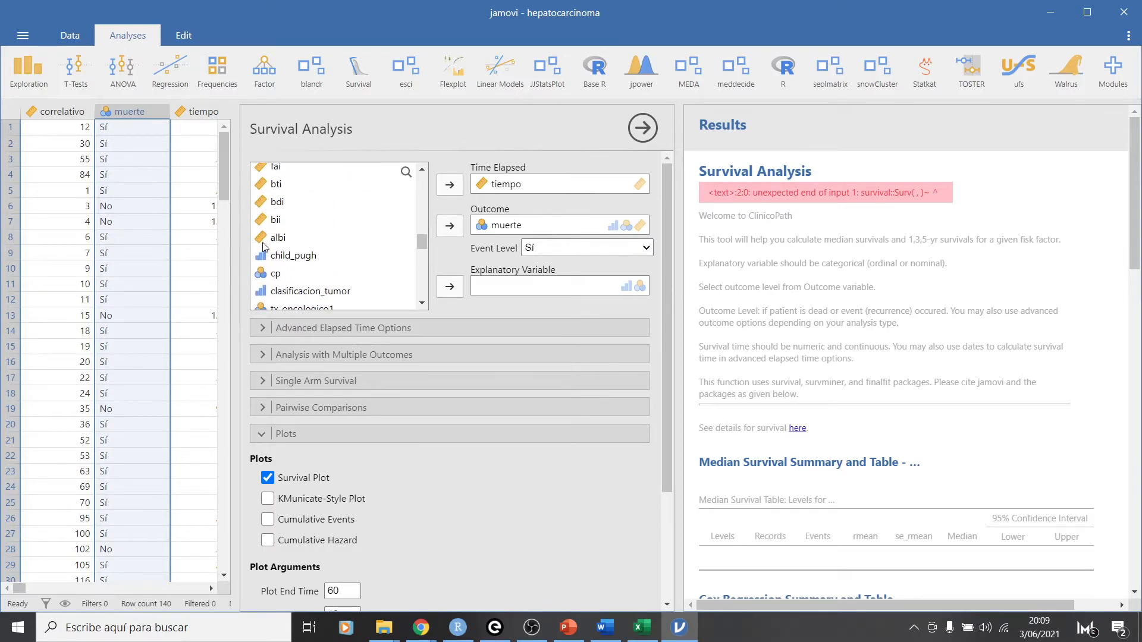
left_click(391, 275)
left_click(450, 288)
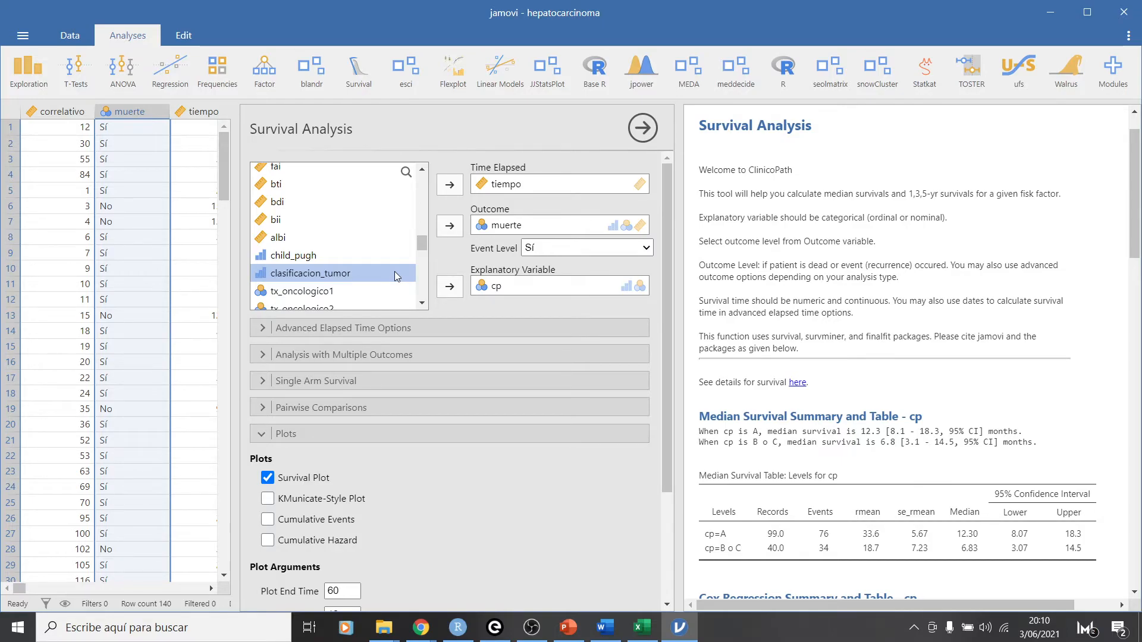
- Examine the Cox regression summary, the 1, 3, 5-year survival table and the Kaplan-Meier survival plot for cp
scroll(994, 365, "down", 6)
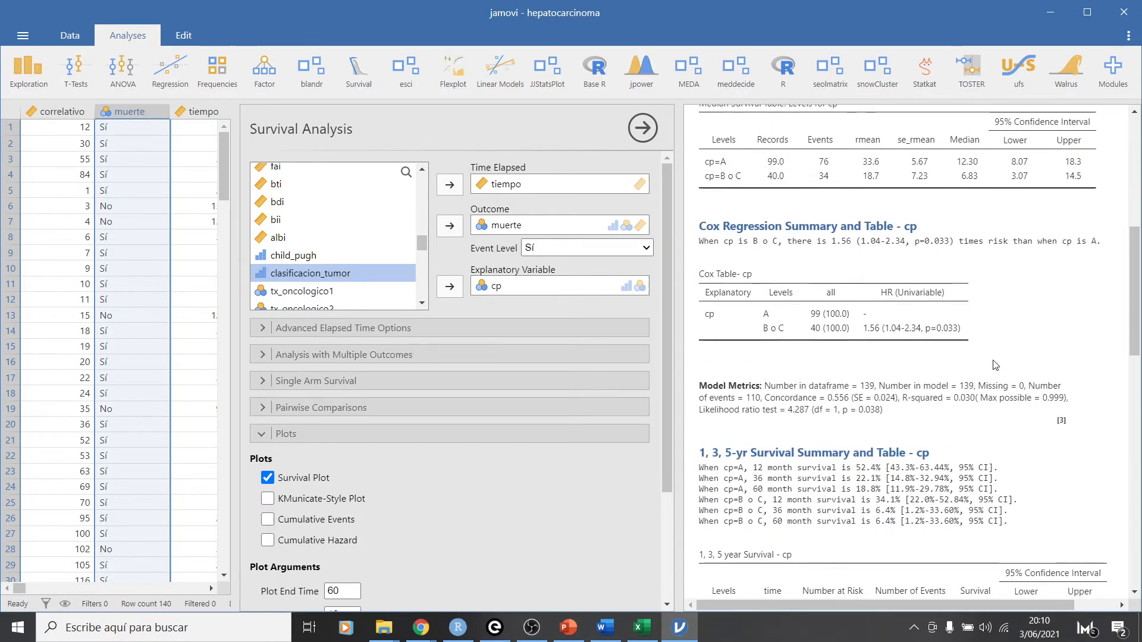
scroll(995, 366, "down", 5)
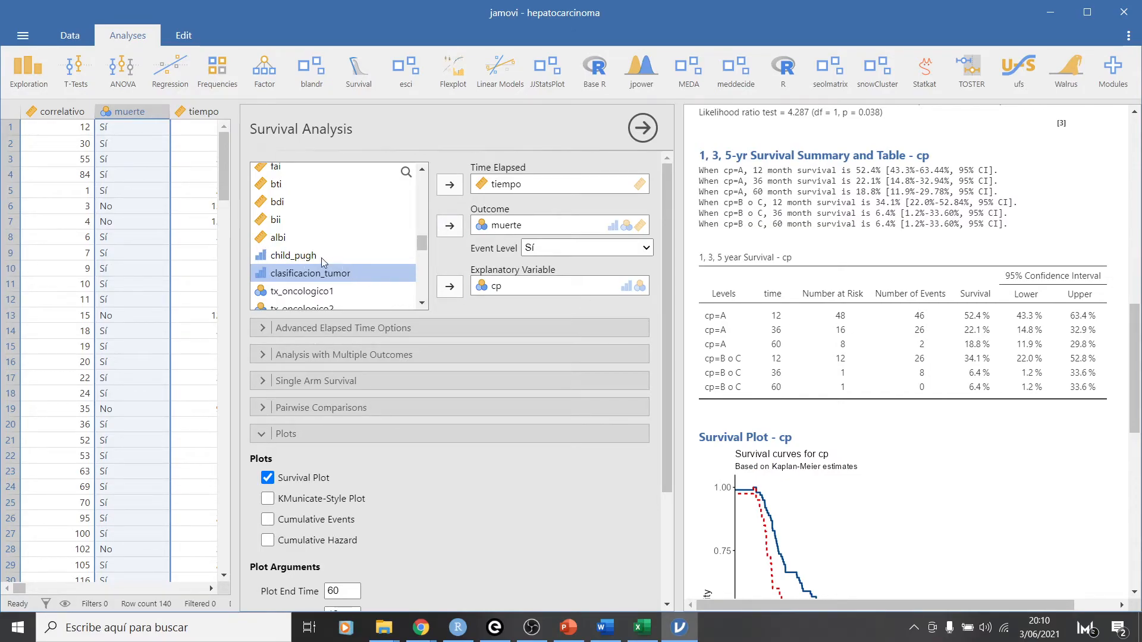
scroll(1046, 430, "down", 4)
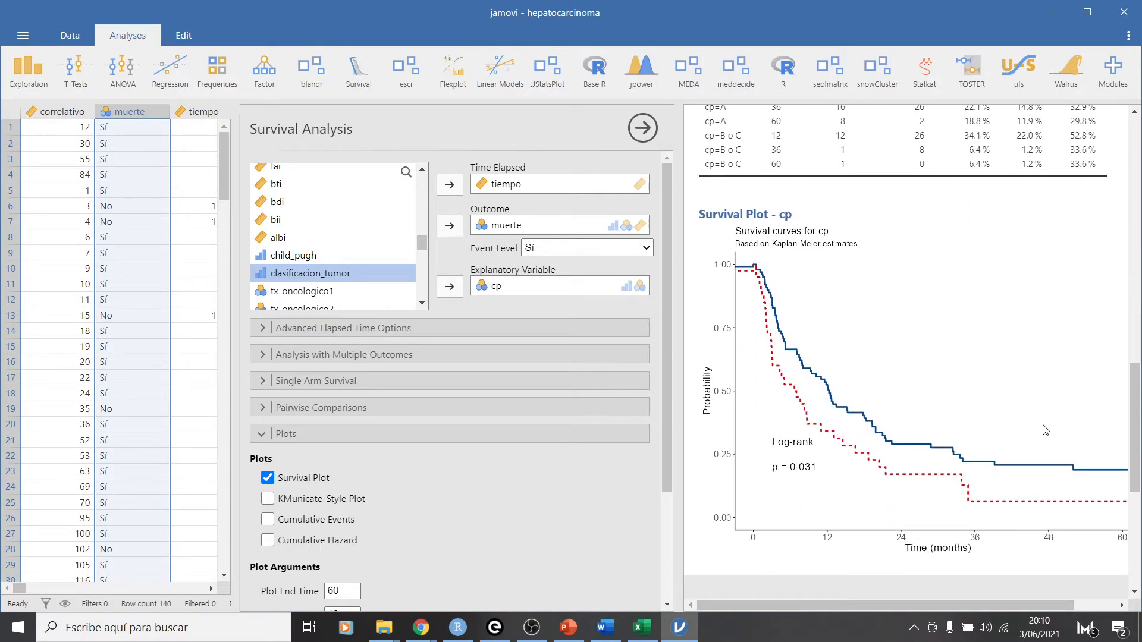
- Widen the results area to show the full survival plot and circle the starting point of both curves
left_click_drag(679, 392, 347, 351)
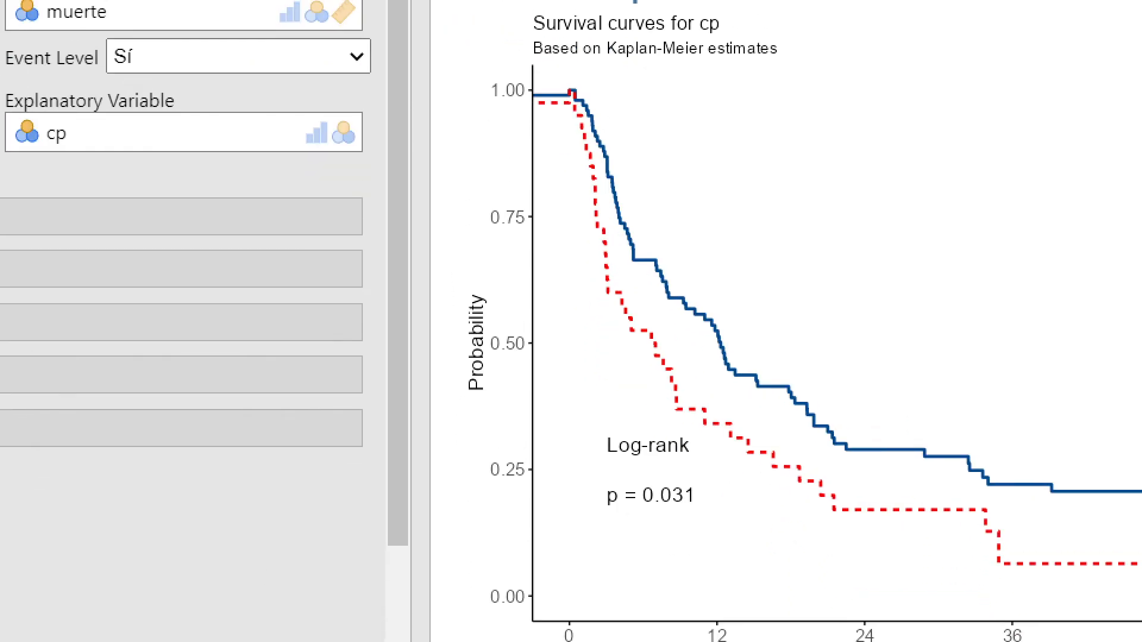
mouse_move(519, 113)
left_mouse_down()
mouse_move(553, 159)
mouse_move(516, 99)
left_mouse_up()
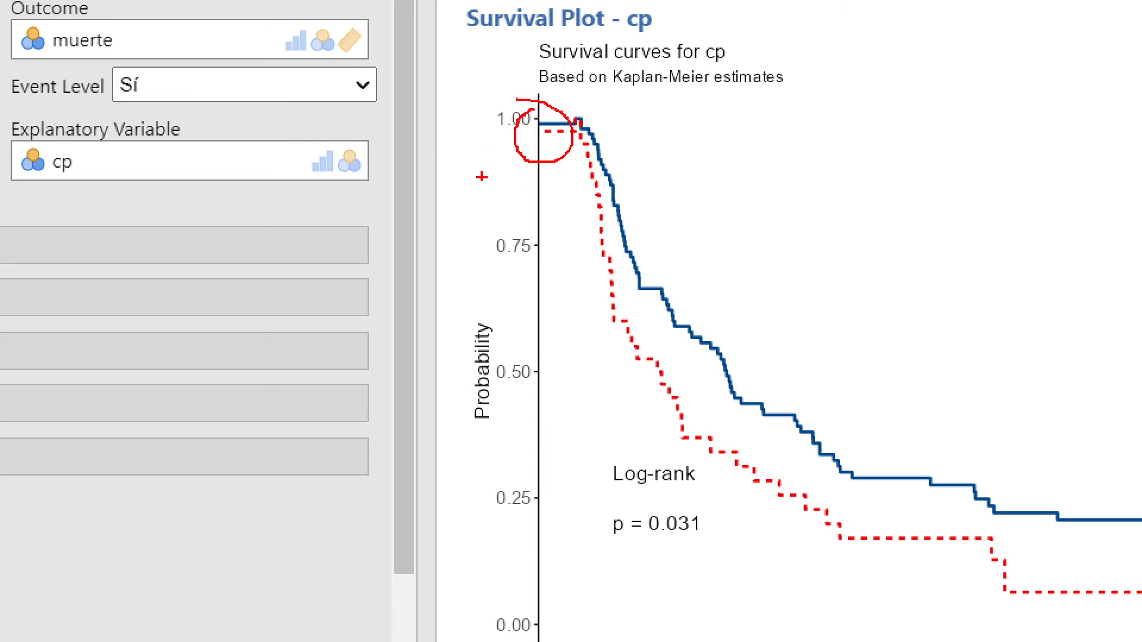
left_click_drag(500, 171, 500, 228)
left_click_drag(522, 310, 522, 357)
key("Escape")
key("ctrl+1")
key("Escape")
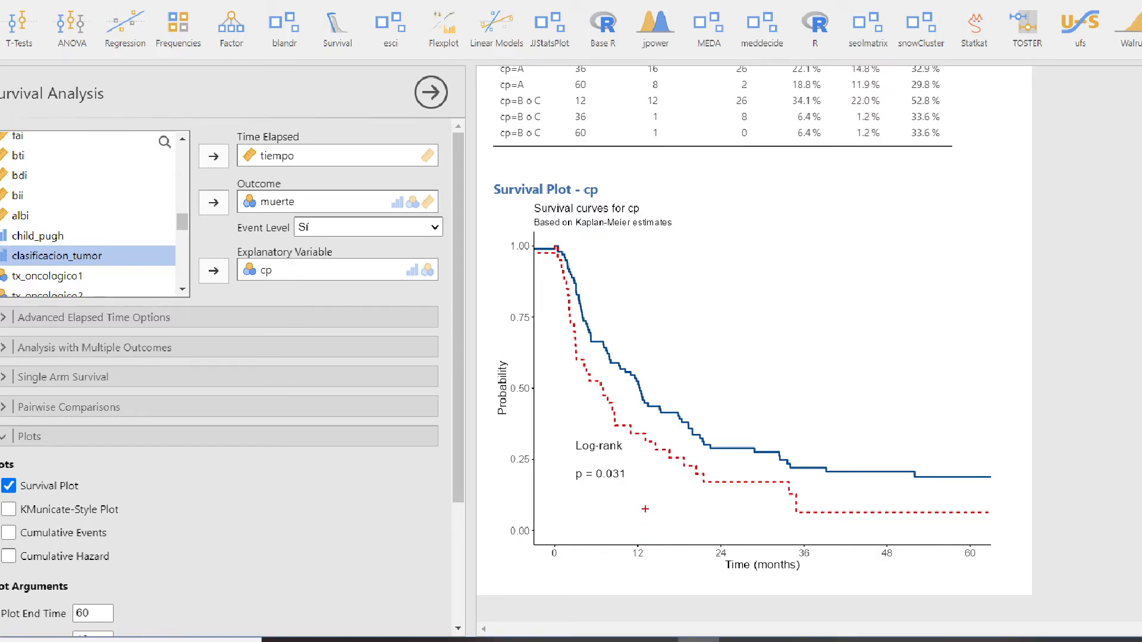
- Mark the 12-month survival of each cp curve and circle the log-rank p-value on the survival plot
mouse_move(641, 393)
left_mouse_down()
mouse_move(641, 378)
mouse_move(644, 564)
left_mouse_up()
left_click_drag(640, 381, 523, 381)
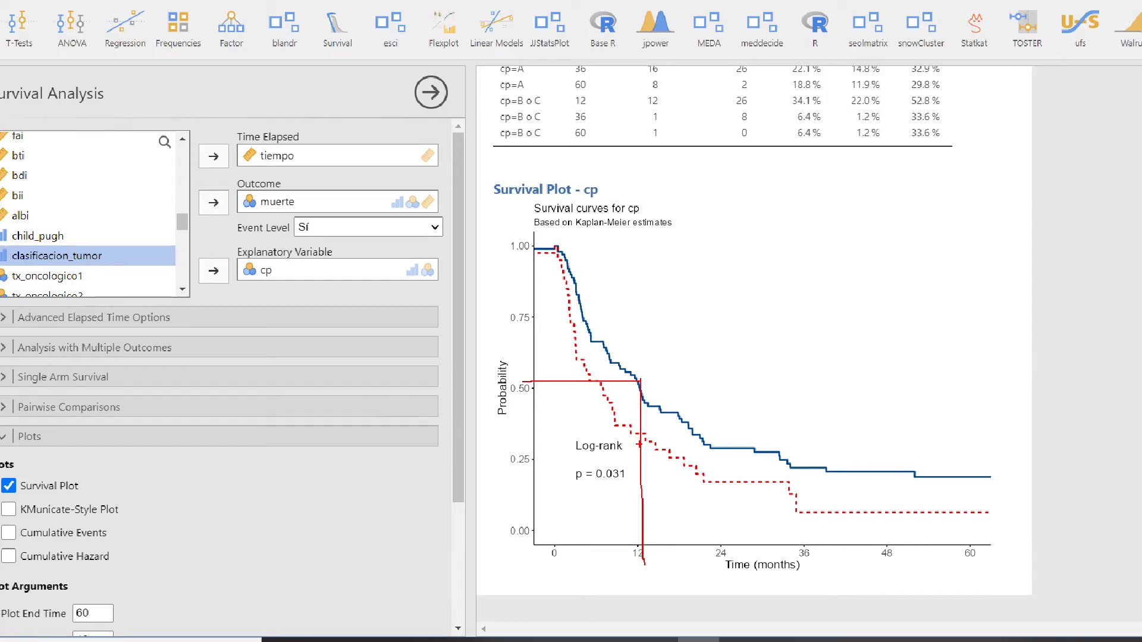
left_click_drag(612, 434, 509, 437)
mouse_move(629, 462)
left_mouse_down()
mouse_move(578, 455)
mouse_move(606, 492)
left_mouse_up()
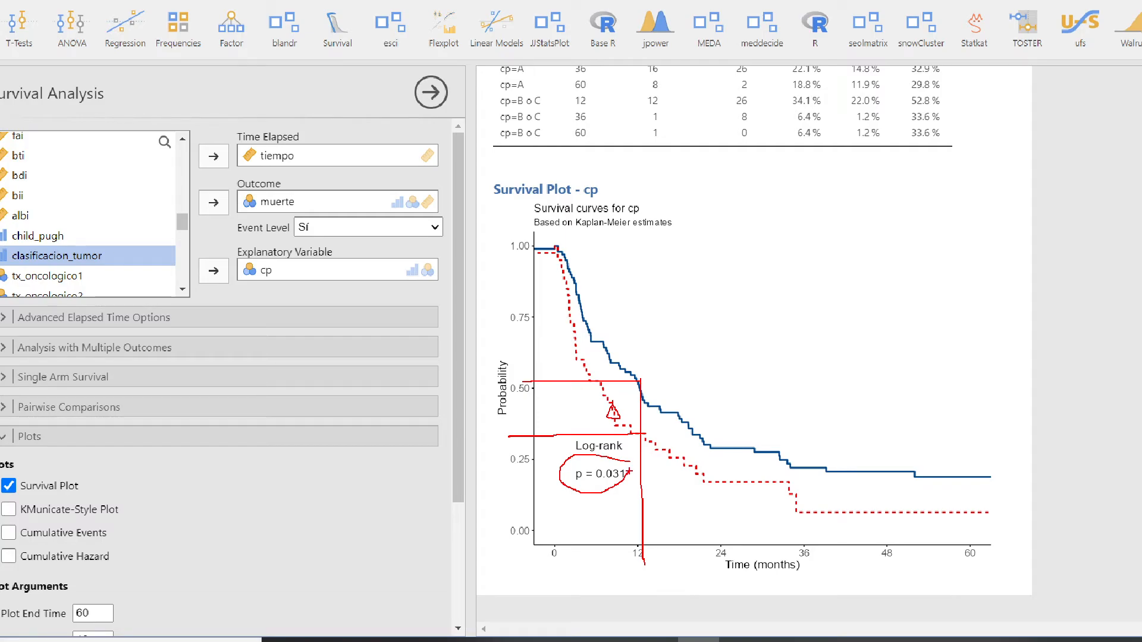
key("Escape")
- Review the survival results for cp, from the median survival table through the Cox table to the 1, 3, 5-year survival table
scroll(750, 327, "up", 3)
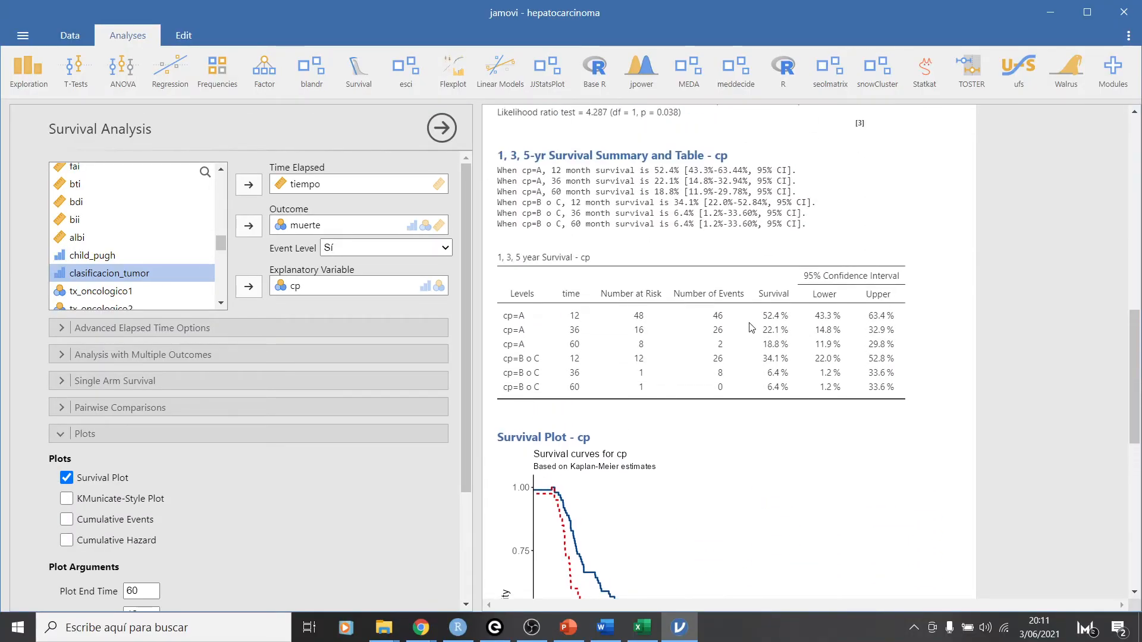
scroll(750, 327, "down", 5)
scroll(750, 327, "down", 3)
scroll(750, 327, "up", 6)
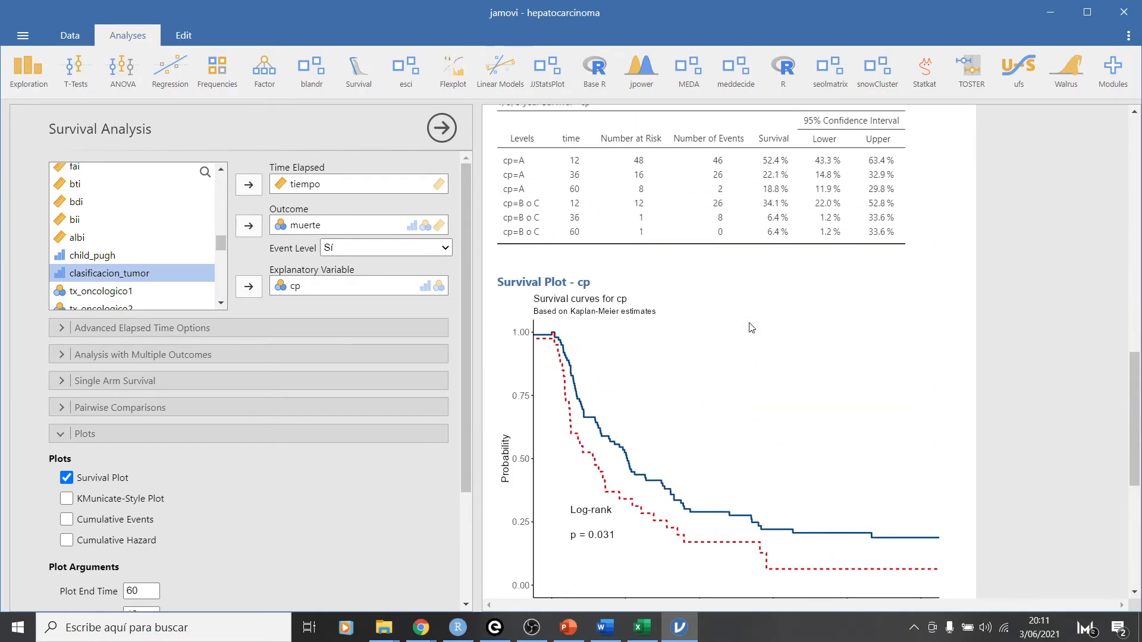
scroll(751, 328, "up", 5)
scroll(750, 327, "up", 3)
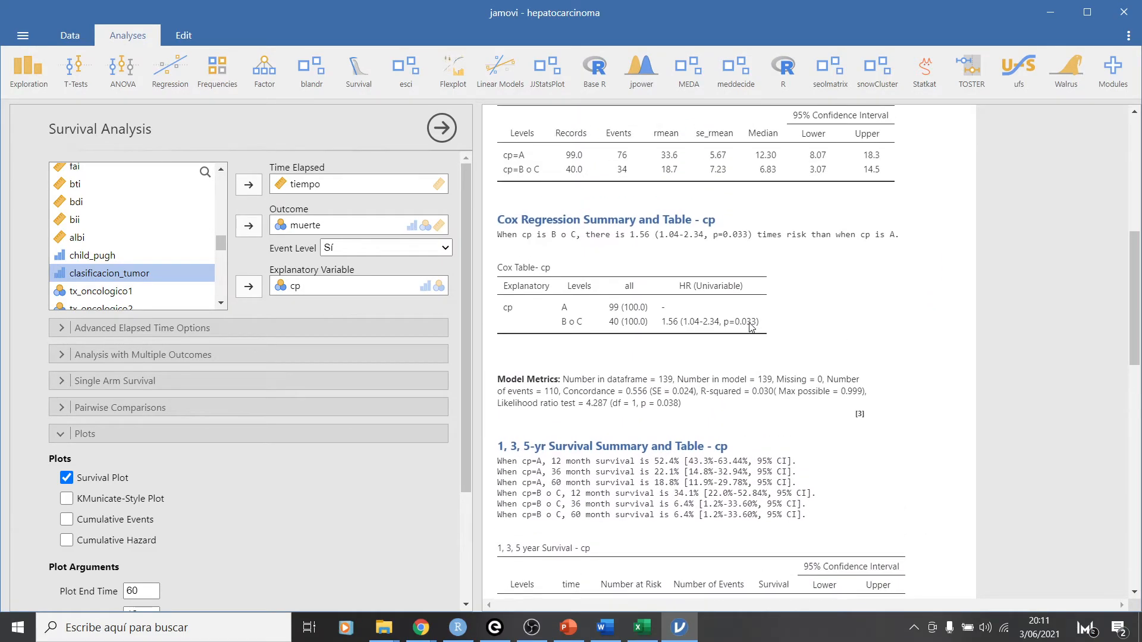
scroll(750, 327, "up", 3)
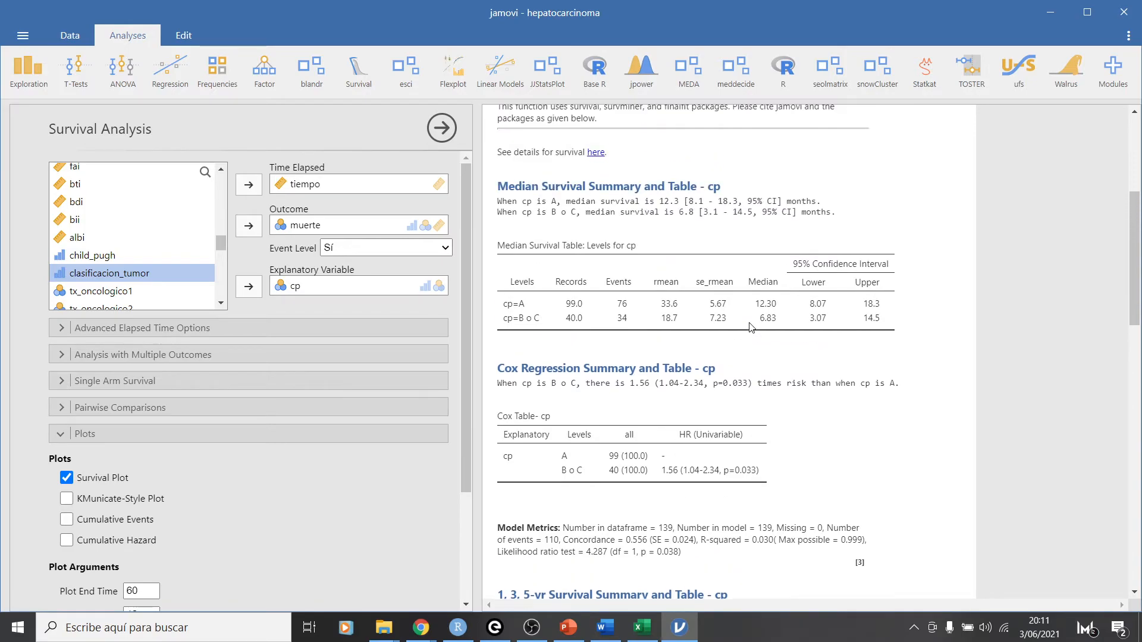
scroll(750, 327, "up", 3)
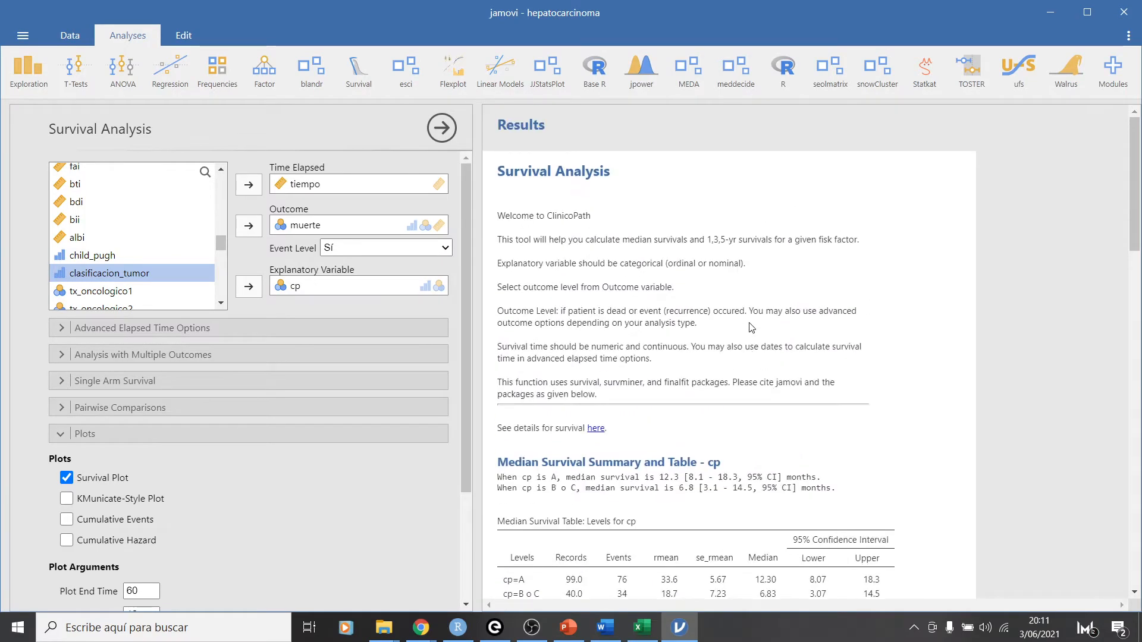
scroll(750, 327, "down", 3)
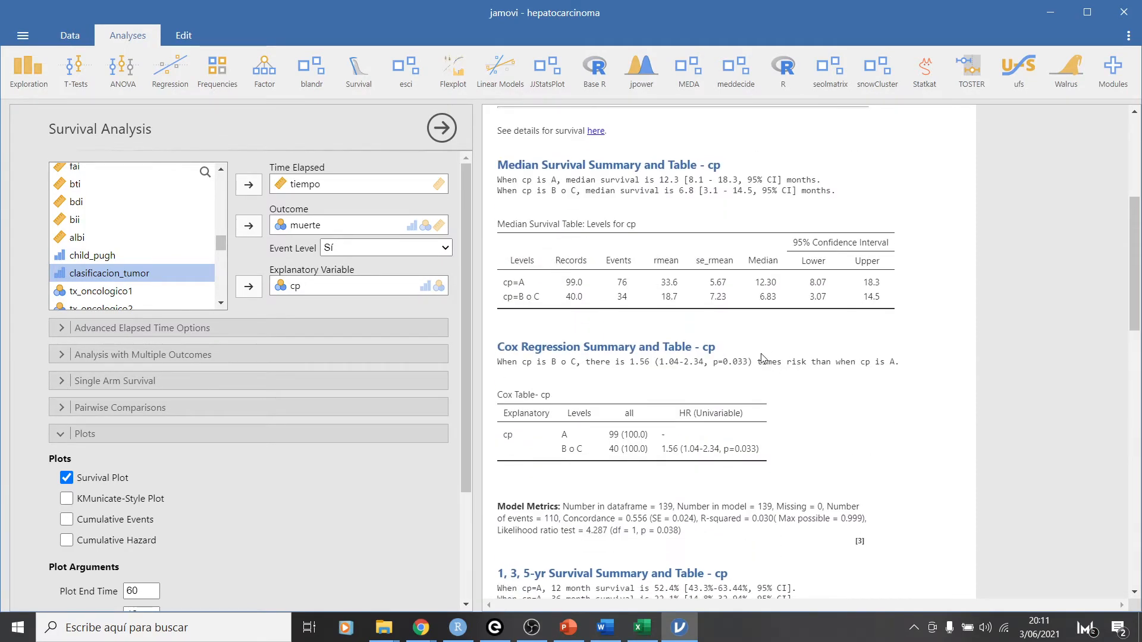
scroll(764, 360, "down", 5)
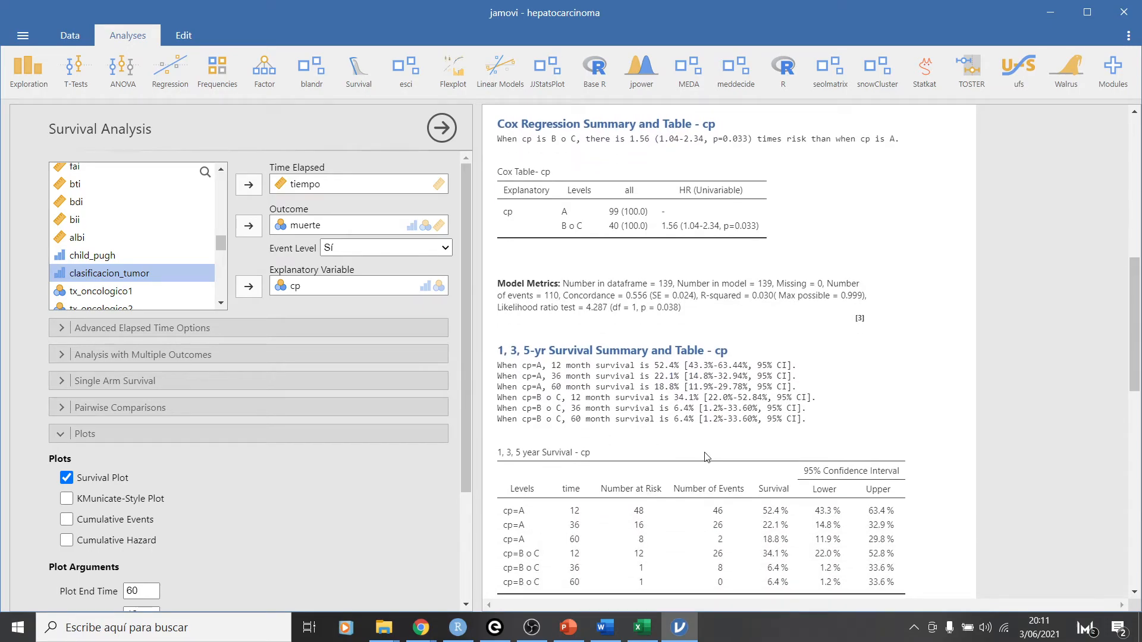
scroll(706, 457, "down", 5)
scroll(706, 457, "up", 5)
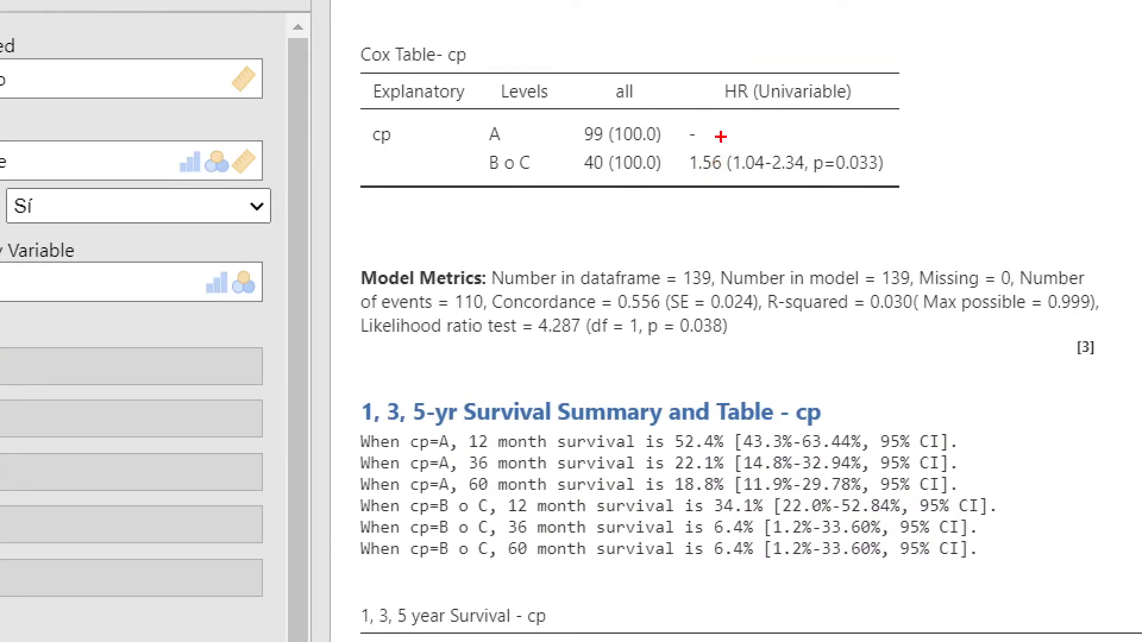
- Mark the hazard ratio, its confidence interval and p-value in the Cox table, and point from level B o C to reference level A
mouse_move(689, 142)
left_mouse_down()
mouse_move(684, 184)
mouse_move(728, 156)
mouse_move(714, 127)
left_mouse_up()
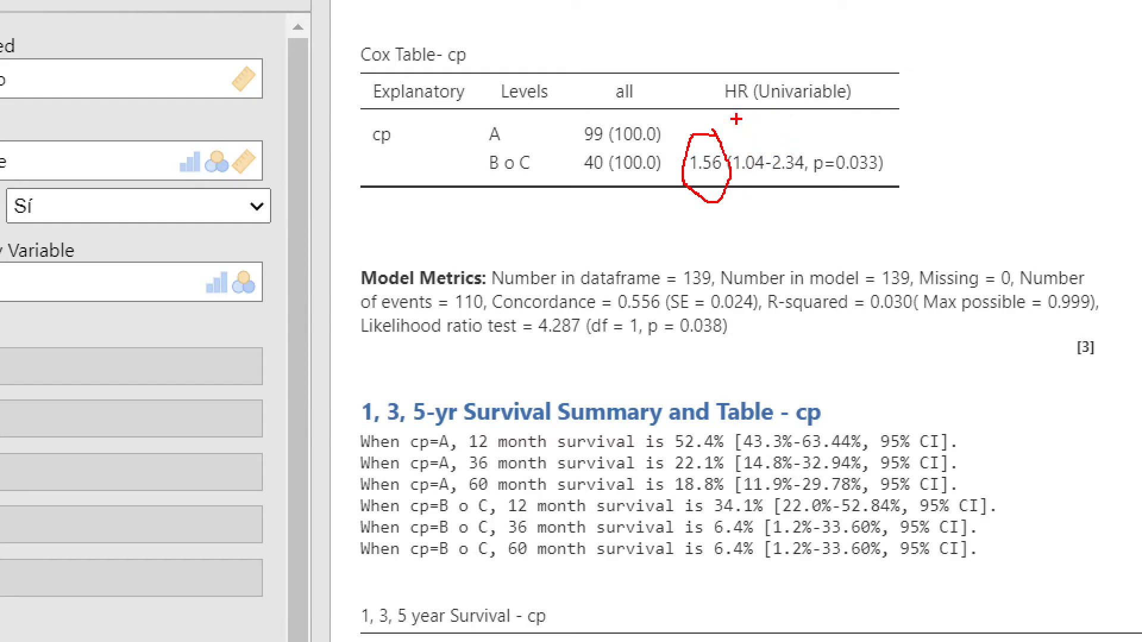
left_click_drag(736, 124, 832, 123)
left_click_drag(741, 111, 740, 134)
mouse_move(815, 174)
left_mouse_down()
mouse_move(919, 175)
mouse_move(874, 125)
mouse_move(784, 176)
left_mouse_up()
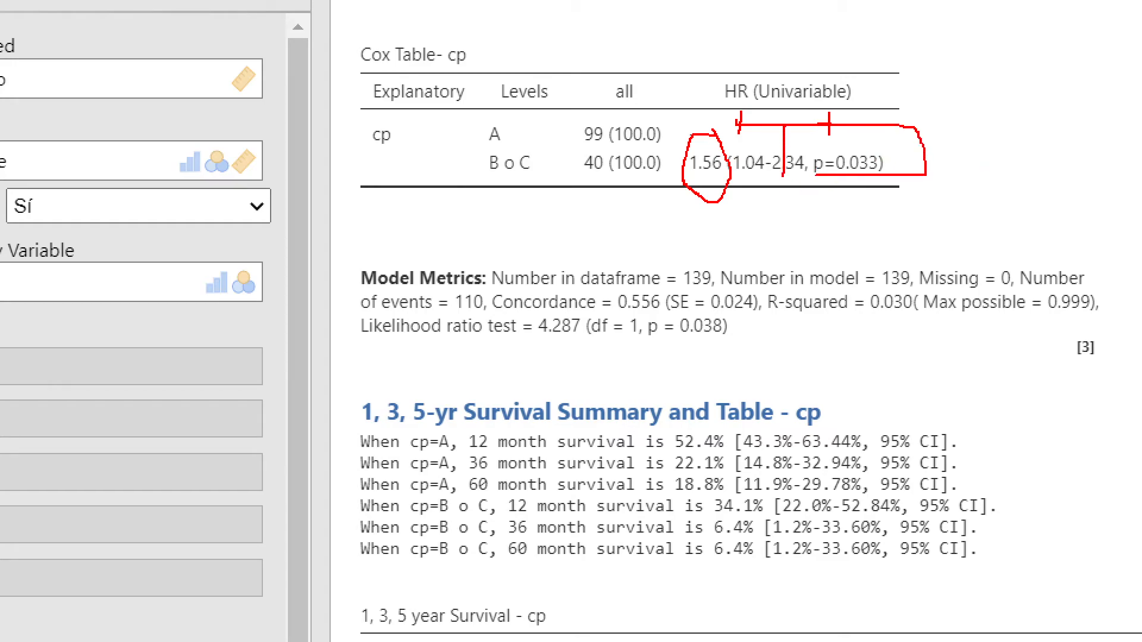
mouse_move(485, 143)
left_mouse_down()
mouse_move(517, 143)
mouse_move(472, 118)
left_mouse_up()
mouse_move(490, 177)
left_mouse_down()
mouse_move(397, 145)
mouse_move(440, 117)
mouse_move(458, 125)
mouse_move(438, 144)
left_mouse_up()
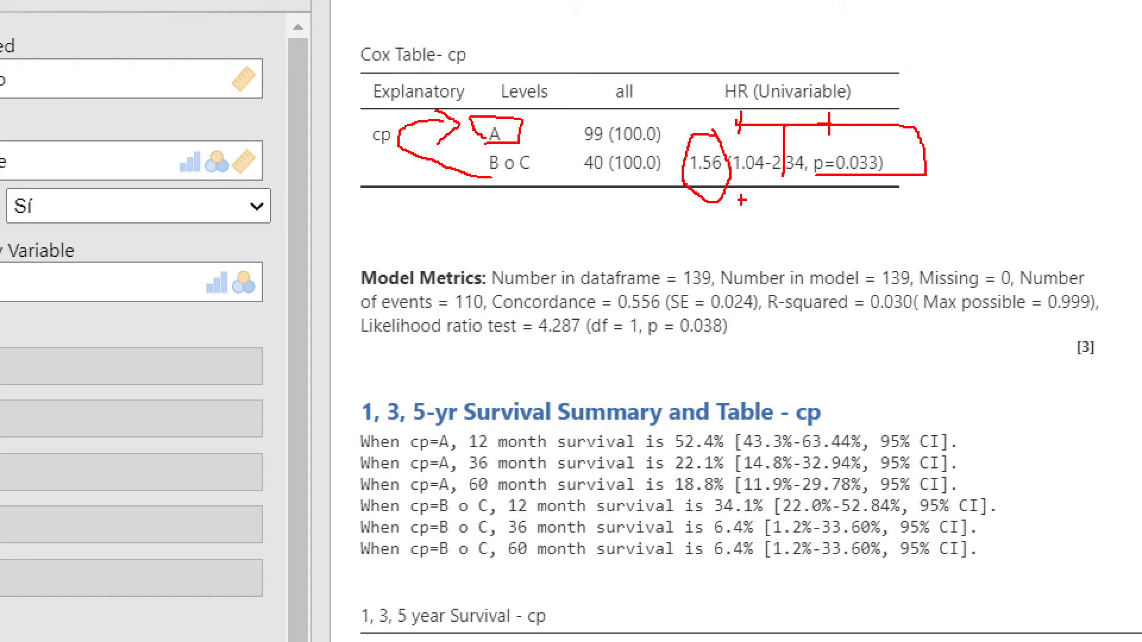
- Write 1.56 and 56% as handwritten notes below the Cox table, and clear all annotations
left_click_drag(692, 247, 724, 265)
left_click_drag(780, 212, 798, 250)
mouse_move(841, 211)
left_mouse_down()
mouse_move(824, 269)
mouse_move(822, 258)
left_mouse_up()
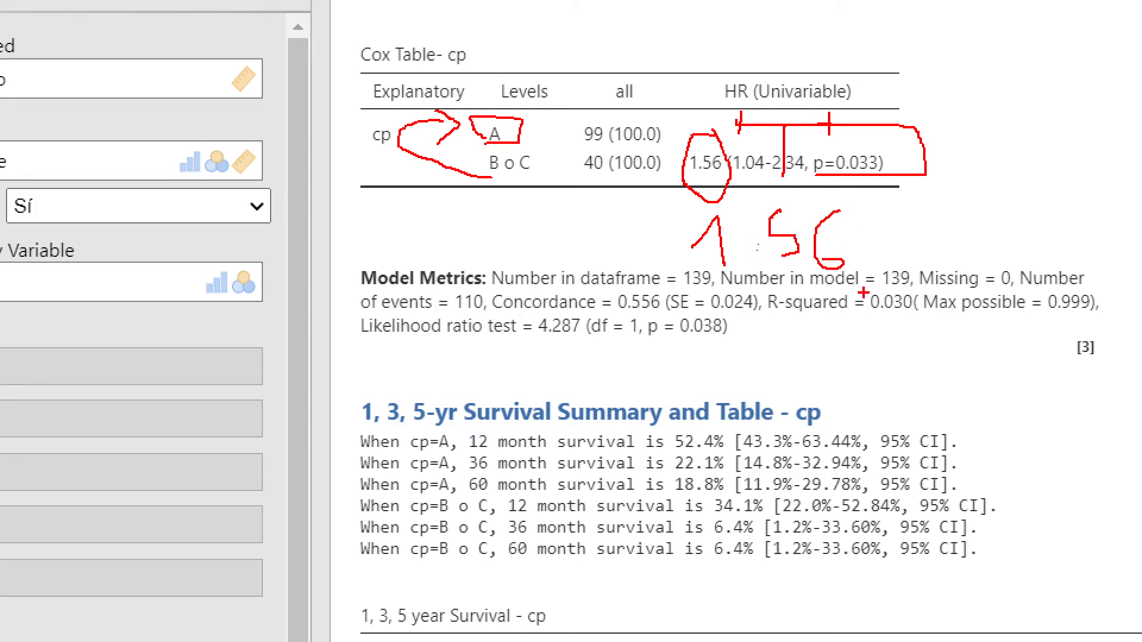
left_click_drag(753, 253, 753, 261)
mouse_move(824, 341)
left_mouse_down()
mouse_move(839, 364)
mouse_move(827, 384)
left_mouse_up()
mouse_move(823, 342)
left_mouse_down()
mouse_move(851, 344)
mouse_move(864, 394)
mouse_move(858, 381)
left_mouse_up()
mouse_move(904, 350)
left_mouse_down()
mouse_move(915, 400)
mouse_move(966, 400)
left_mouse_up()
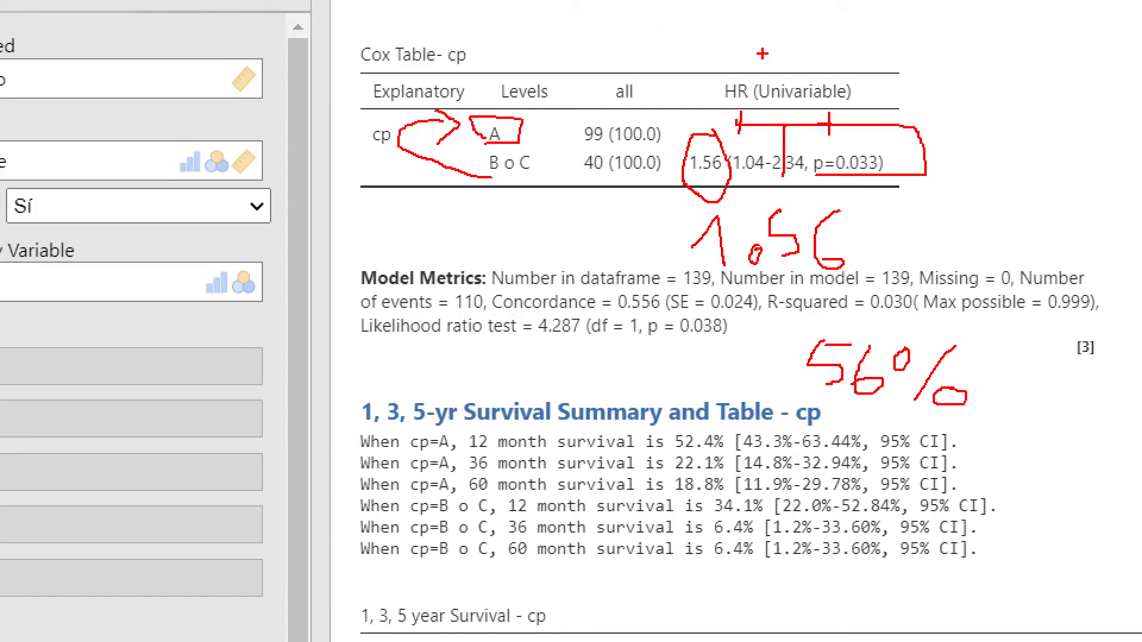
mouse_move(754, 28)
left_mouse_down()
mouse_move(745, 67)
mouse_move(750, 60)
left_mouse_up()
key("Escape")
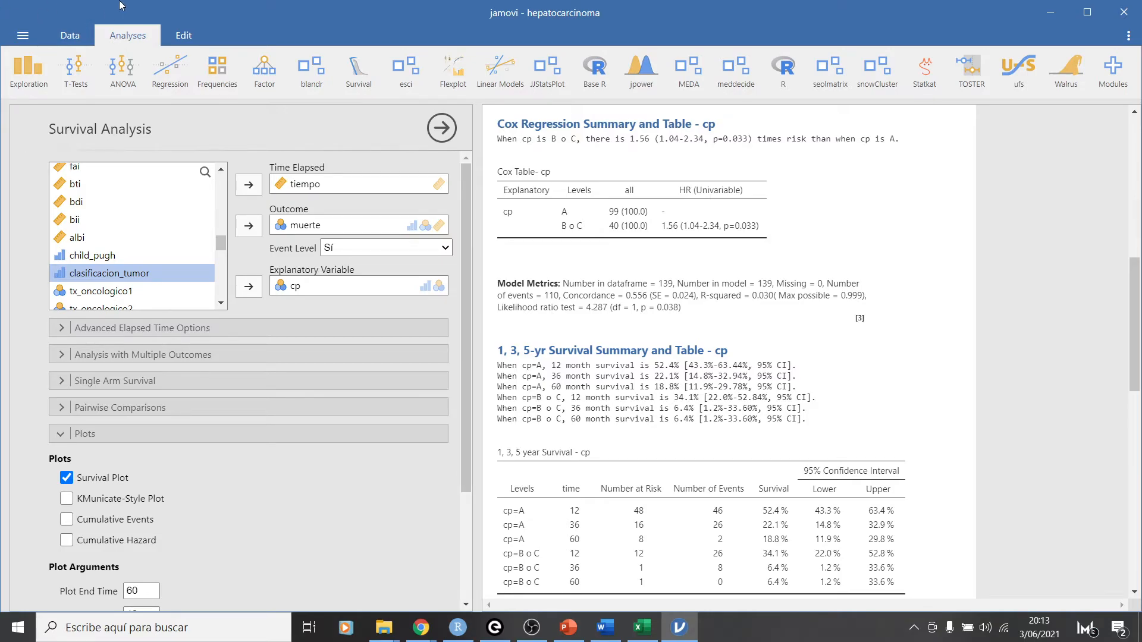
- Show the hepatocarcinoma data sheet and widen it beside the results
left_click(70, 35)
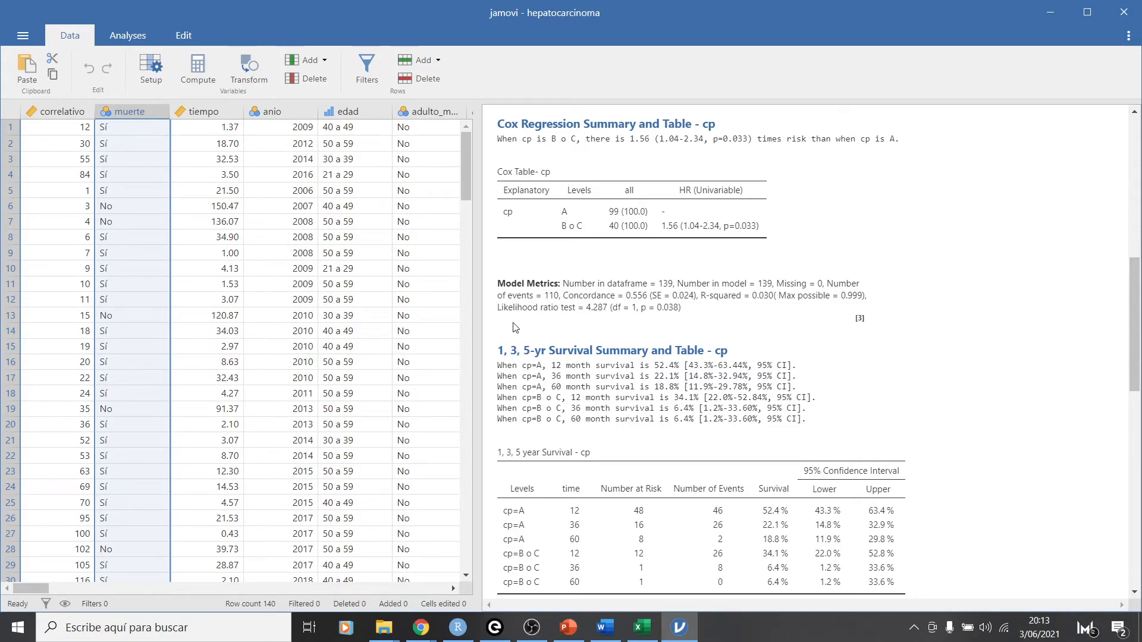
left_click_drag(474, 308, 664, 320)
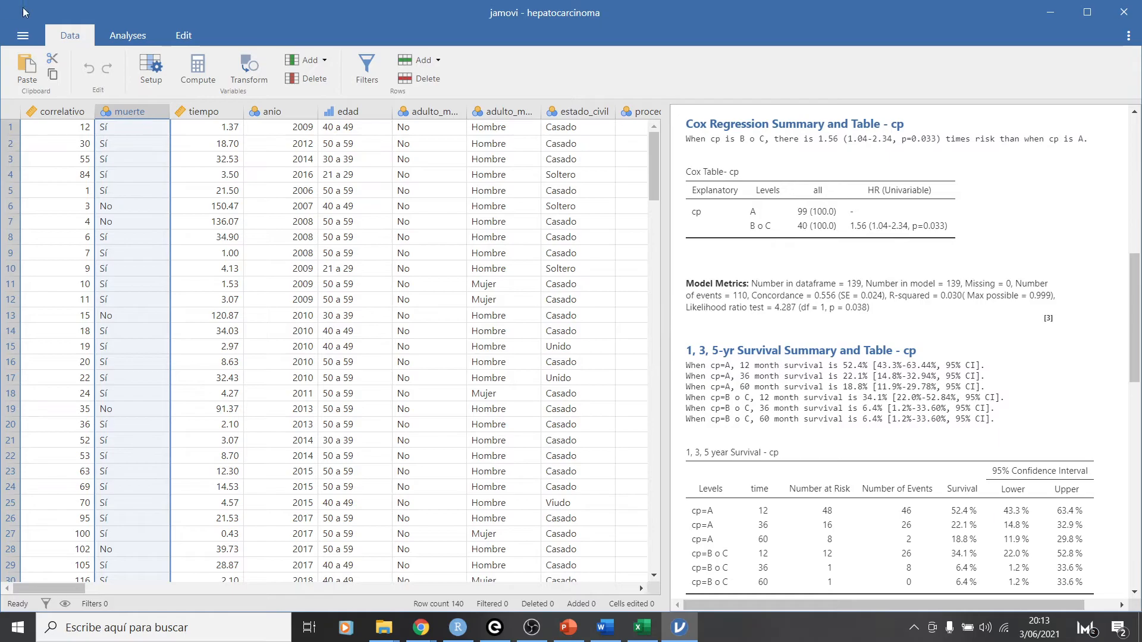
- Browse the Data Library for example data sets, looking into the General Analyses for Linear Models folder
left_click(25, 34)
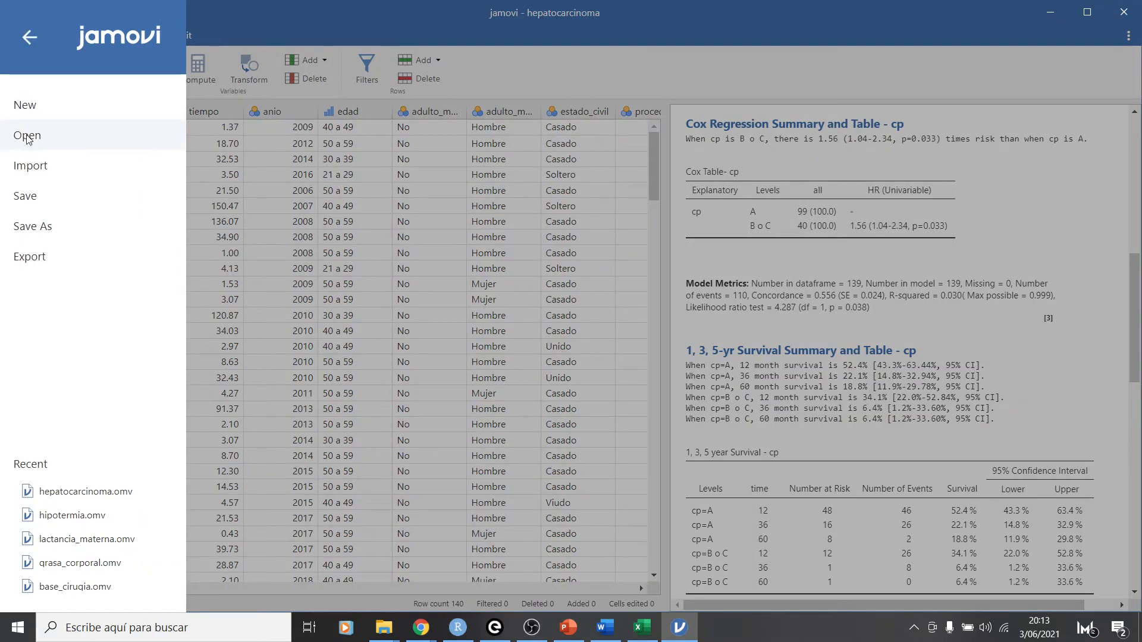
left_click(27, 136)
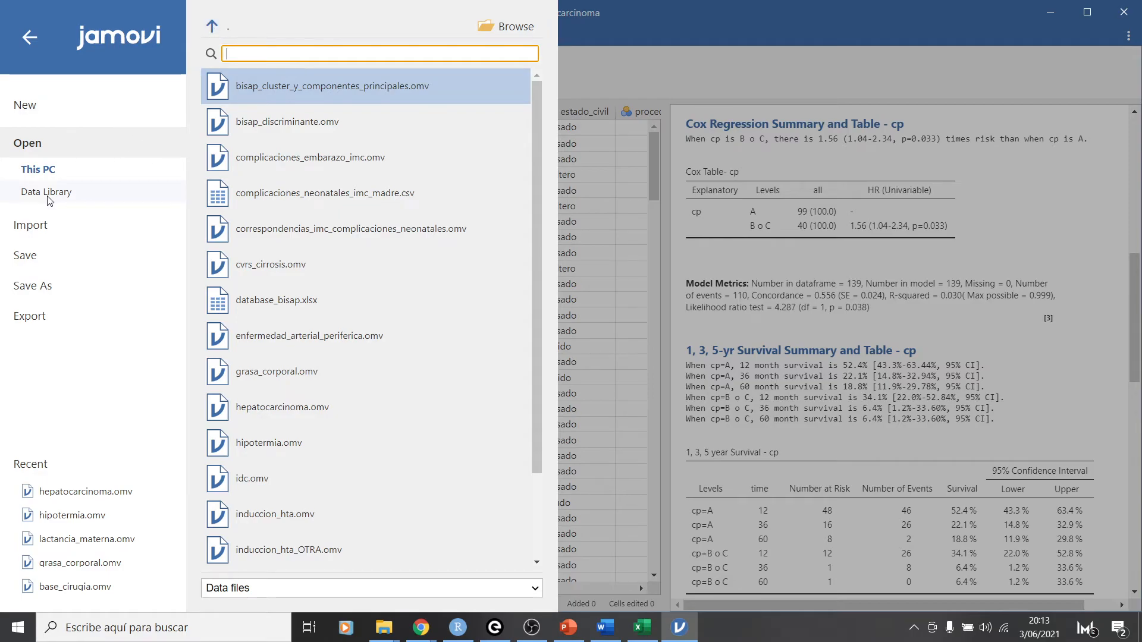
left_click(61, 193)
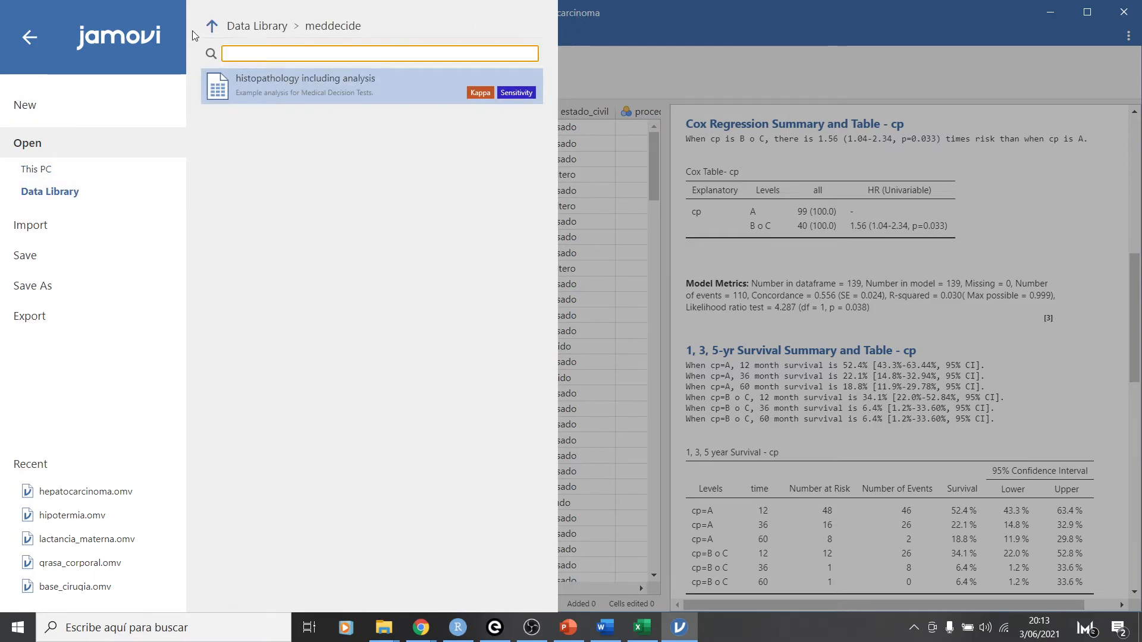
left_click(211, 26)
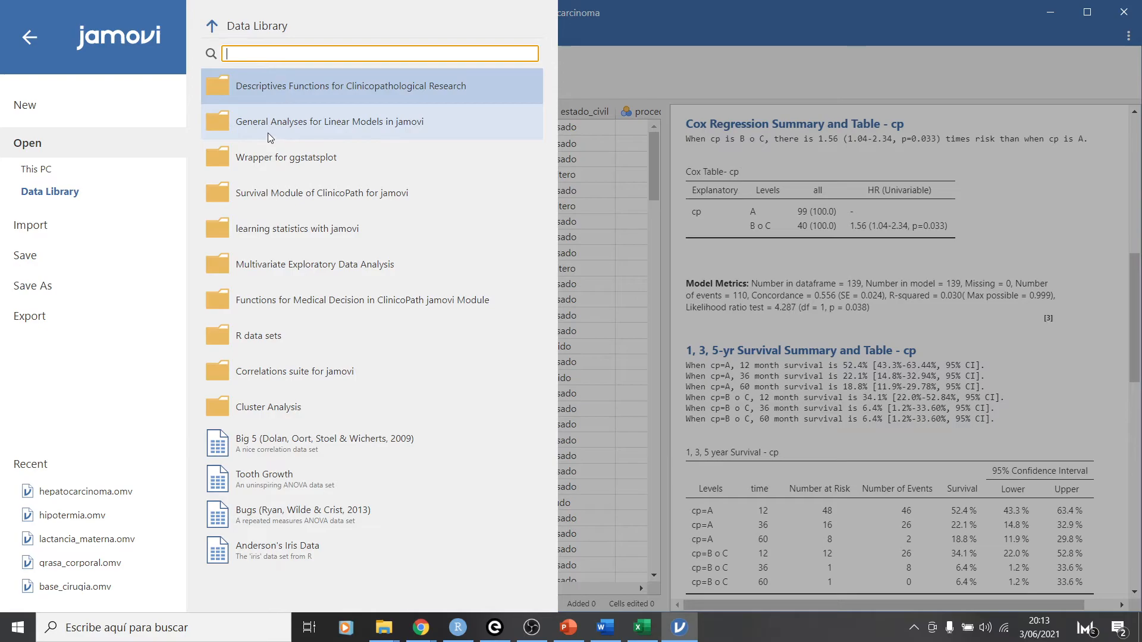
left_click(267, 132)
left_click(210, 27)
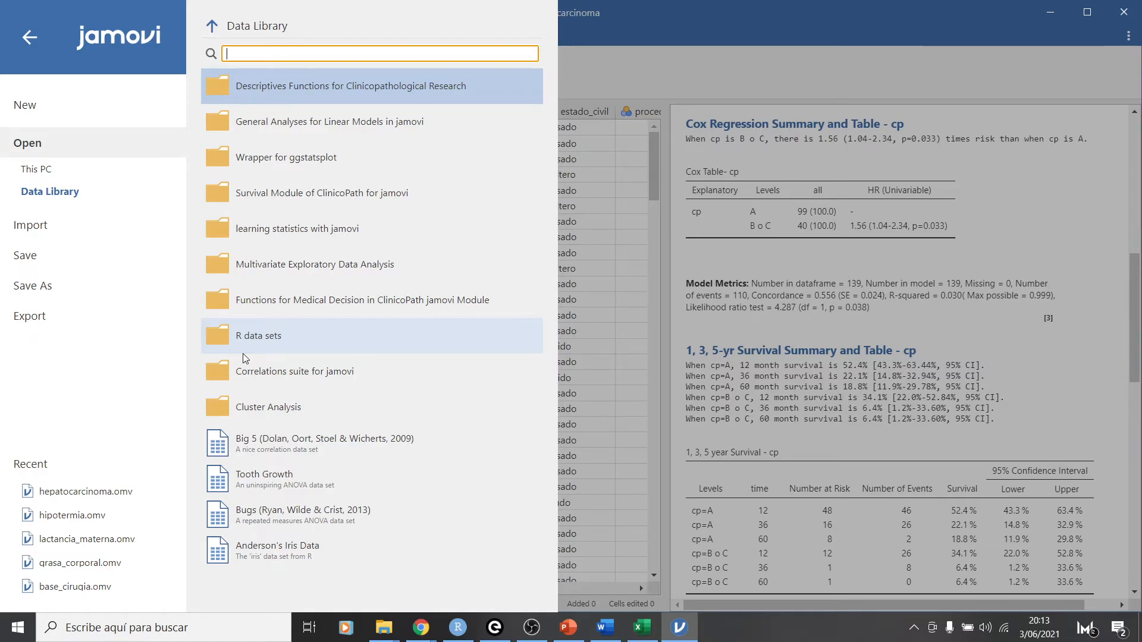
- Switch to RStudio and list the available R data sets by running data() in the console
left_click(458, 628)
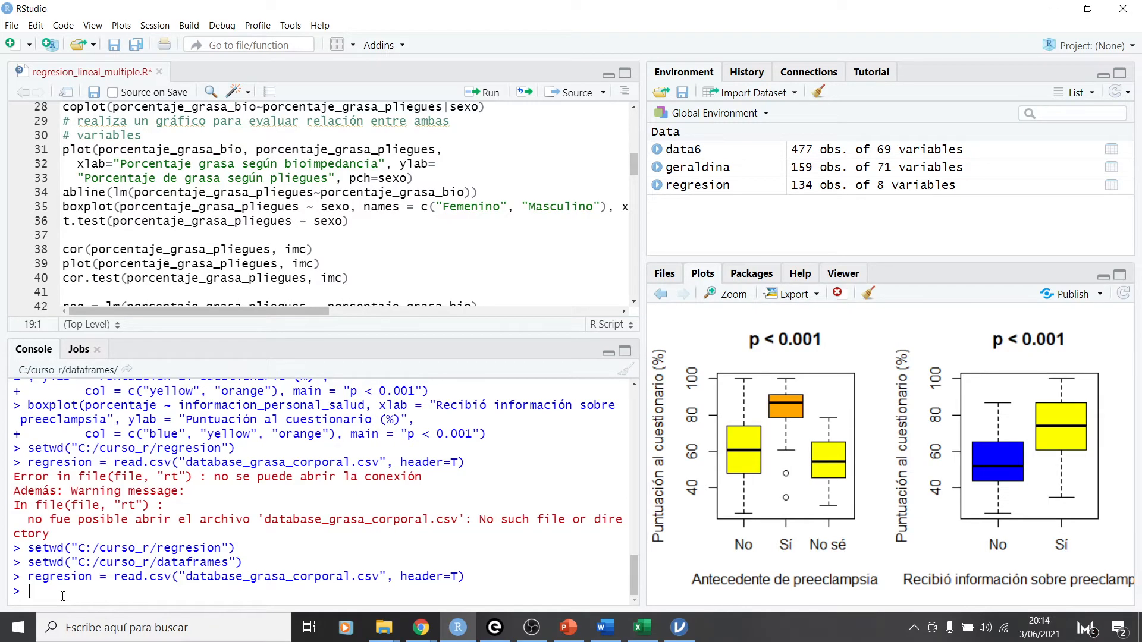
type("data(")
key("Return")
- Browse and dismiss the data set suggestions in the console, and look through the list of R data sets
key("Tab")
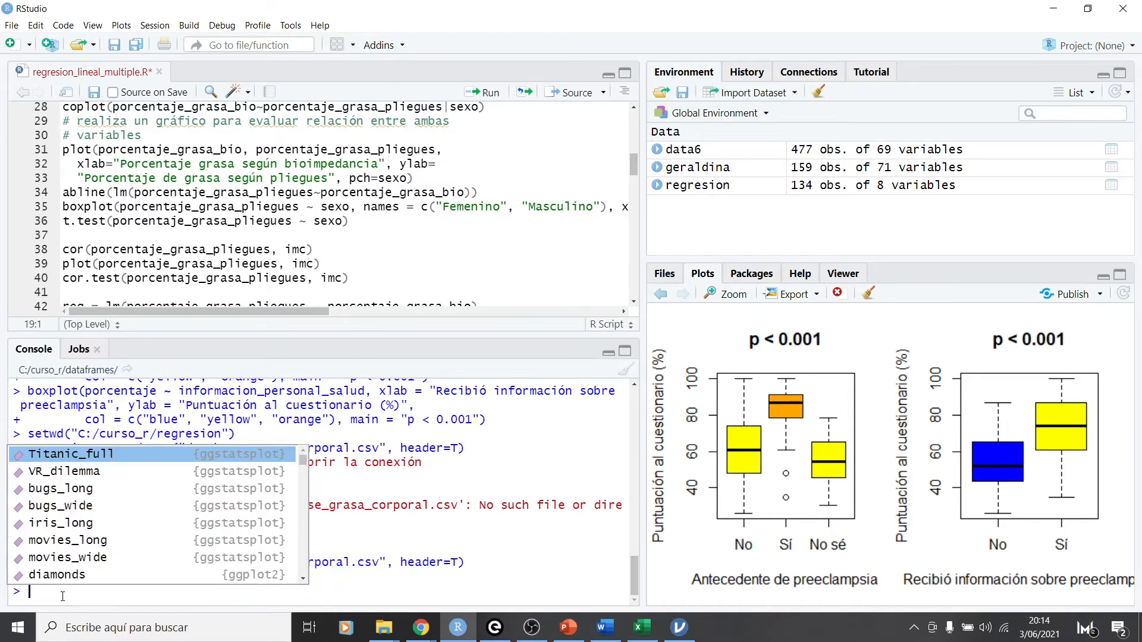
key("Down")
key("Down")
key("Down")
key("Down")
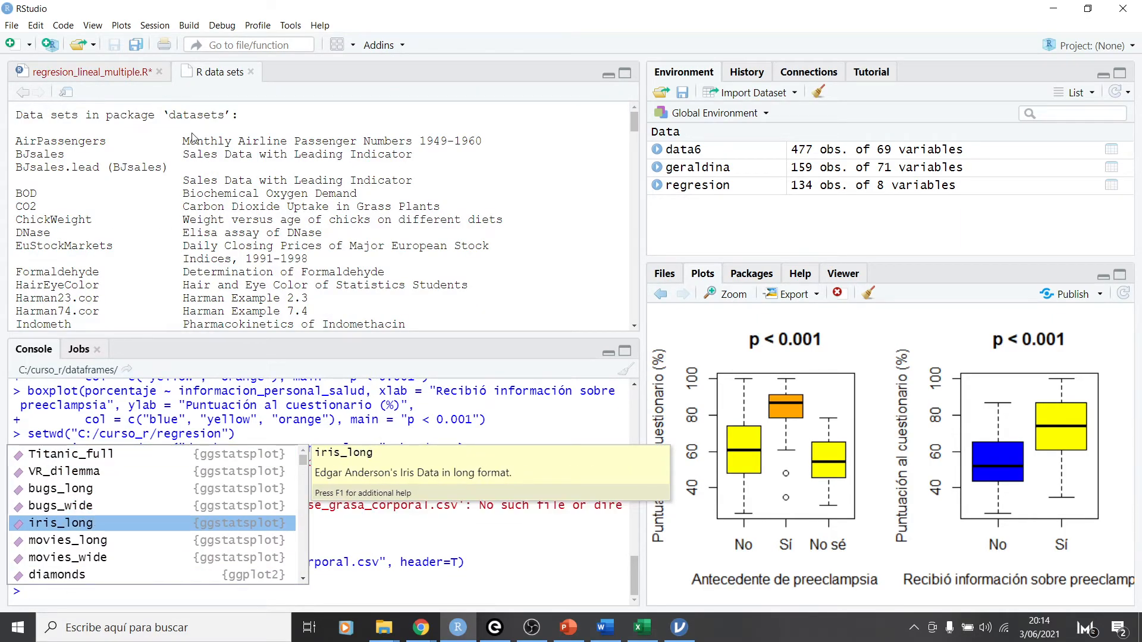
scroll(131, 166, "down", 1)
key("Escape")
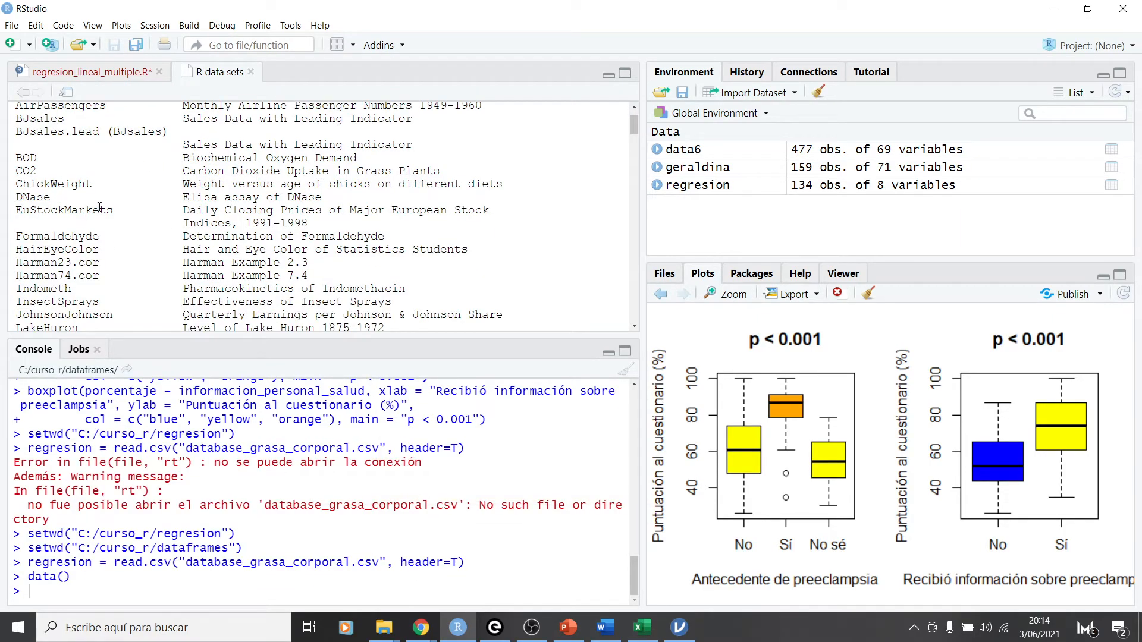
scroll(101, 206, "down", 5)
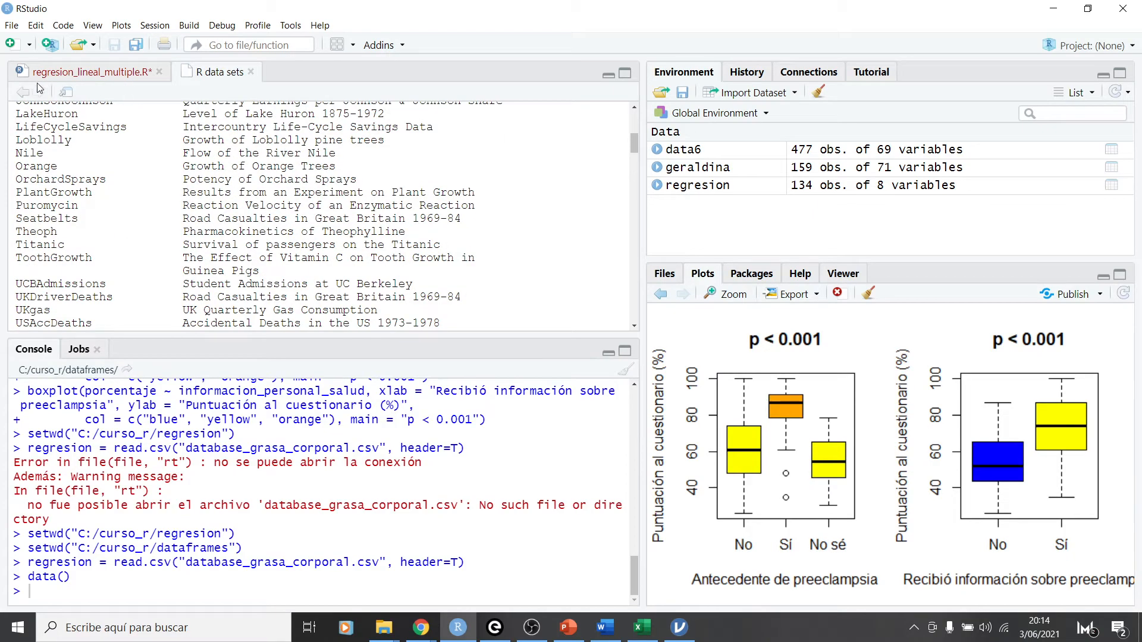
- Switch back to jamovi, leave the Data Library and show the application settings
left_click(679, 627)
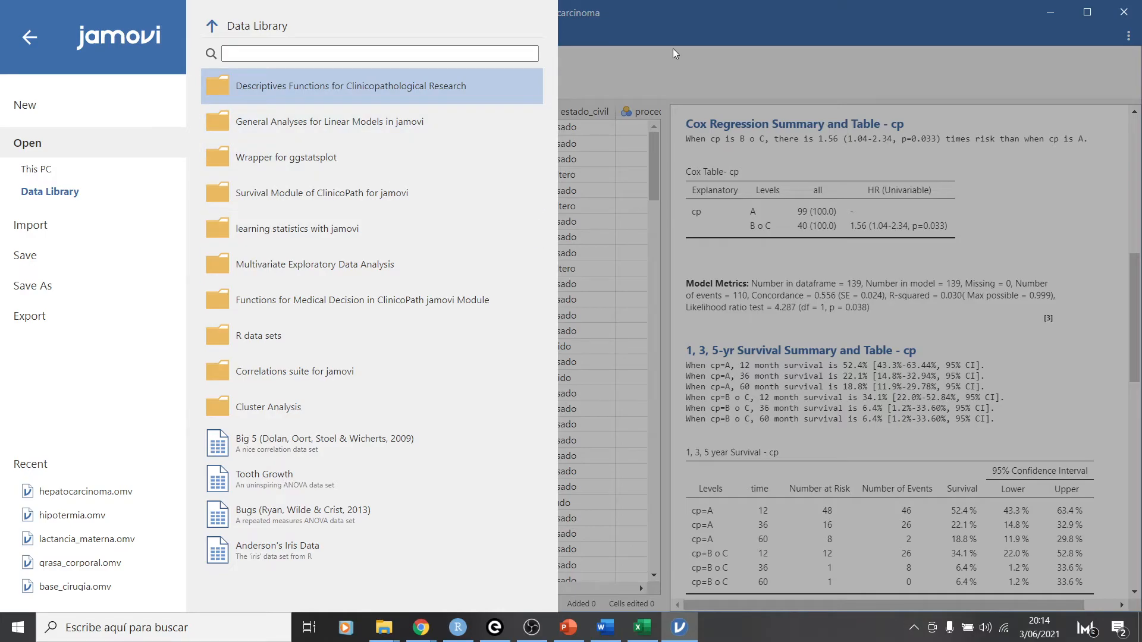
left_click(673, 48)
left_click(1126, 38)
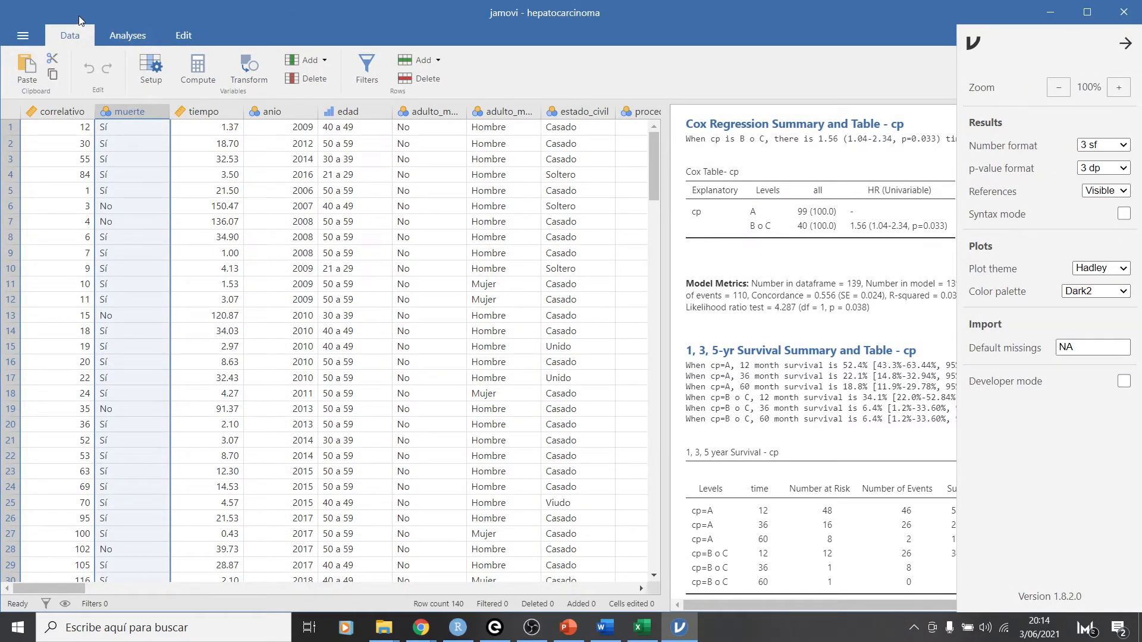
- Open the jamovi library of available modules
left_click(105, 32)
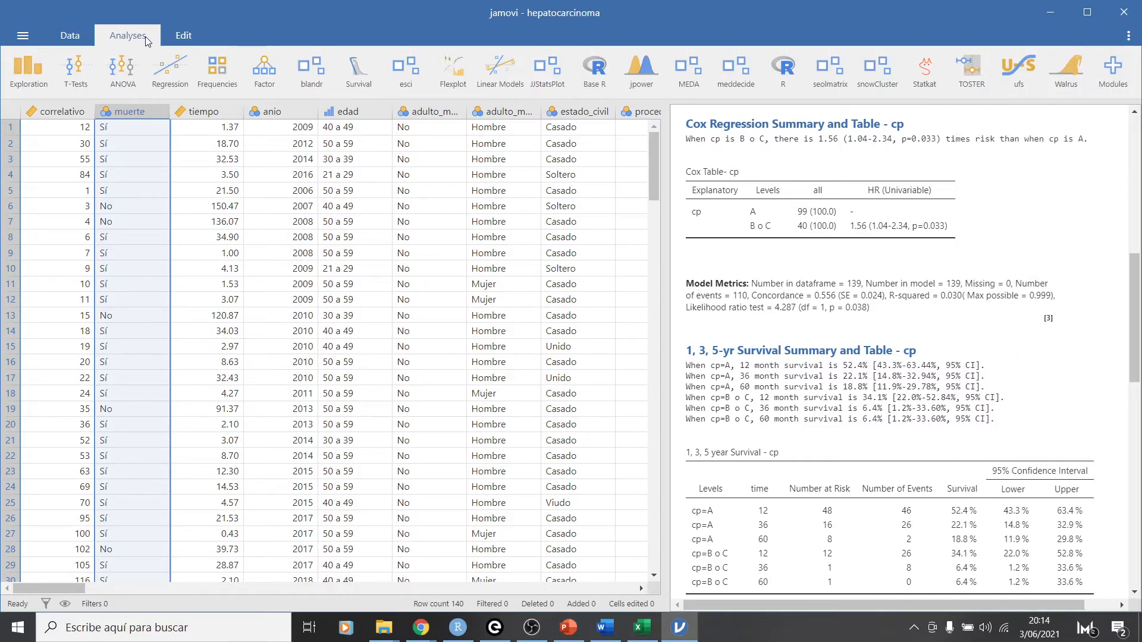
left_click(1112, 71)
left_click(1001, 112)
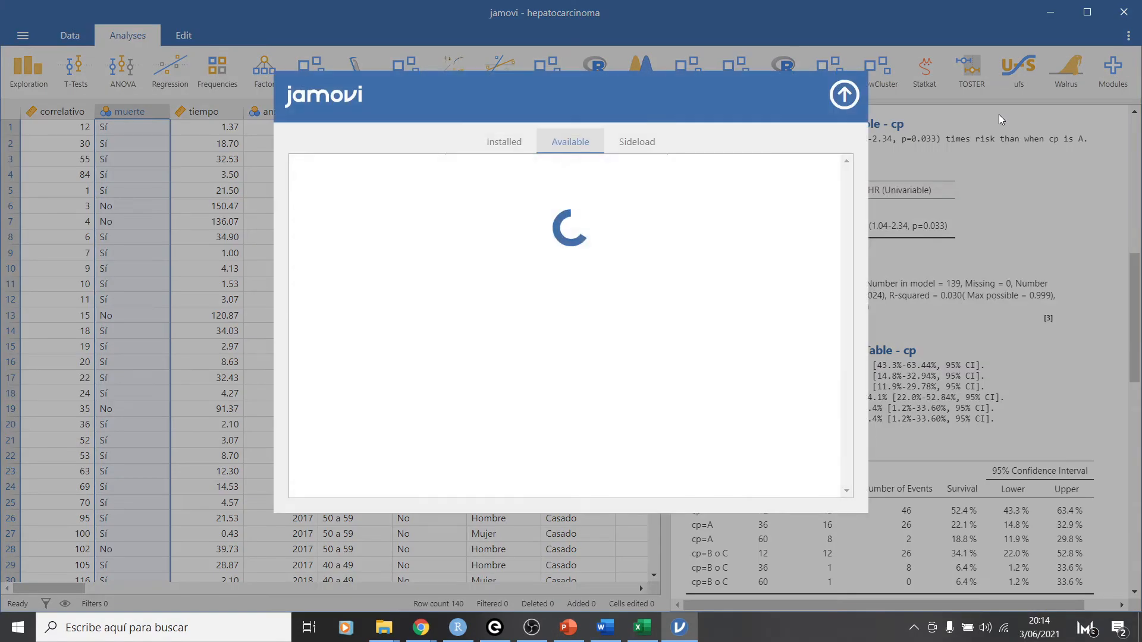
- Look through the available and installed modules, including the R data sets module, and close the module library
scroll(476, 288, "down", 10)
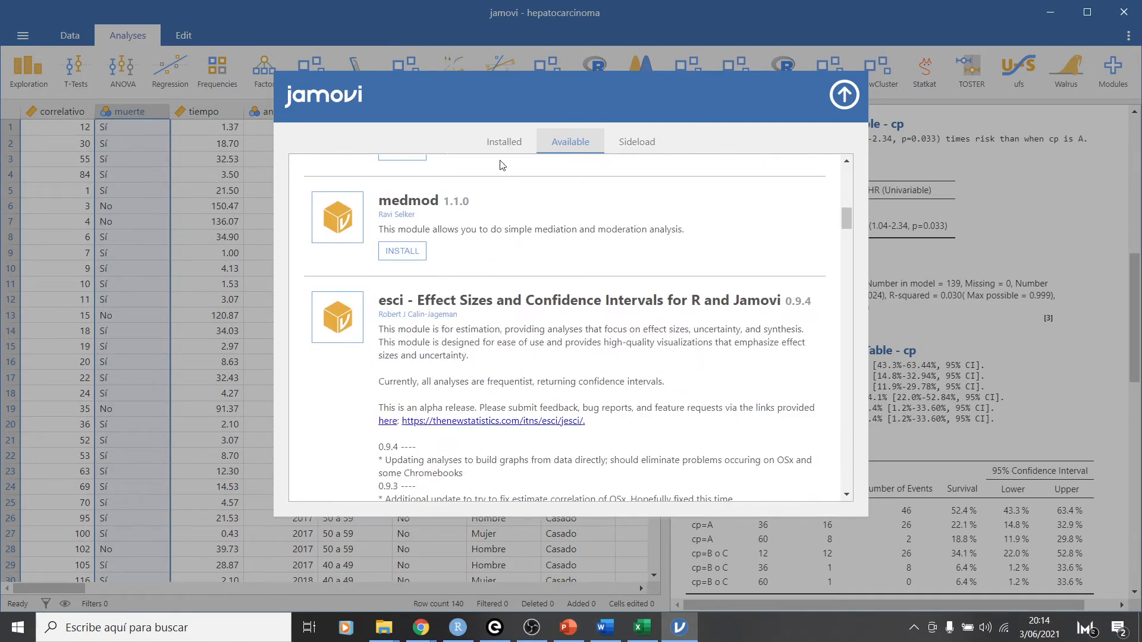
left_click(503, 143)
scroll(426, 298, "down", 10)
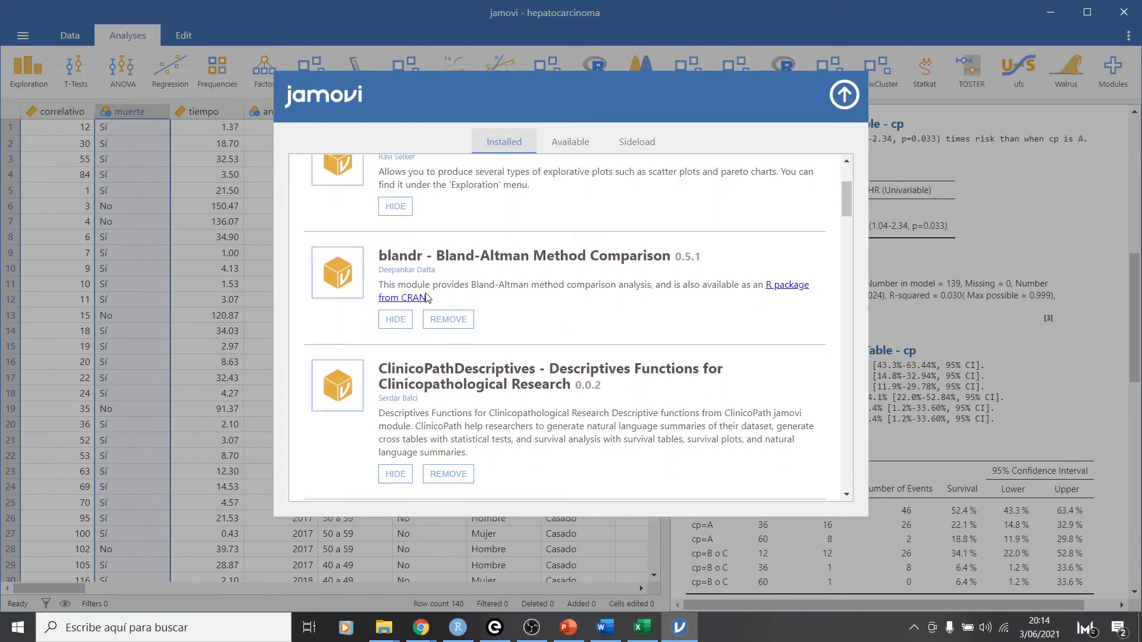
scroll(490, 334, "down", 10)
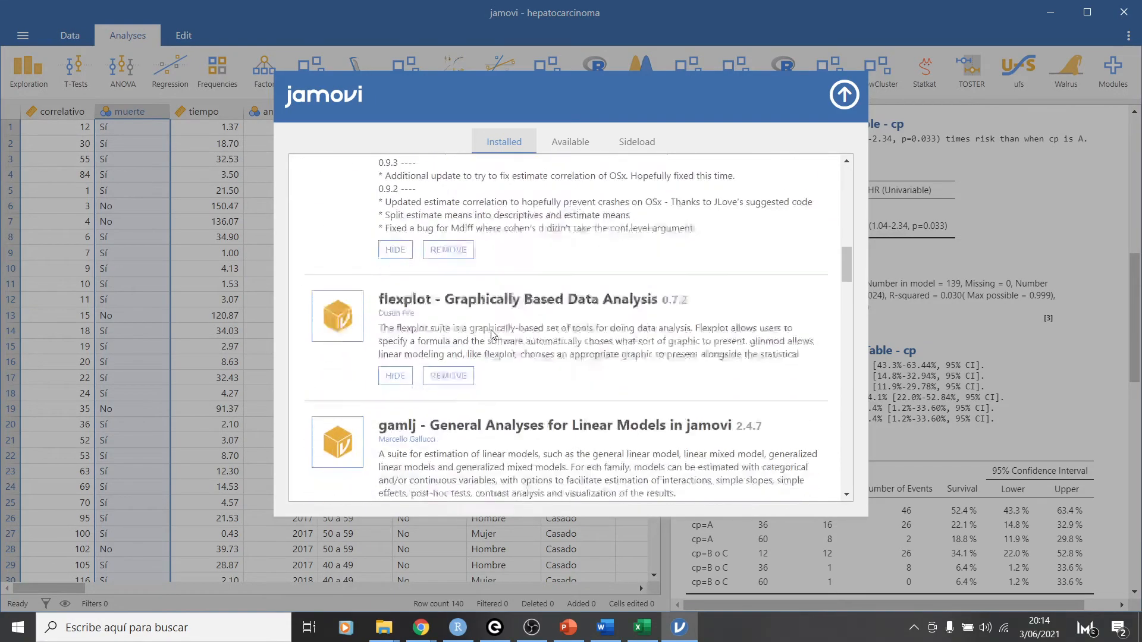
scroll(491, 334, "down", 10)
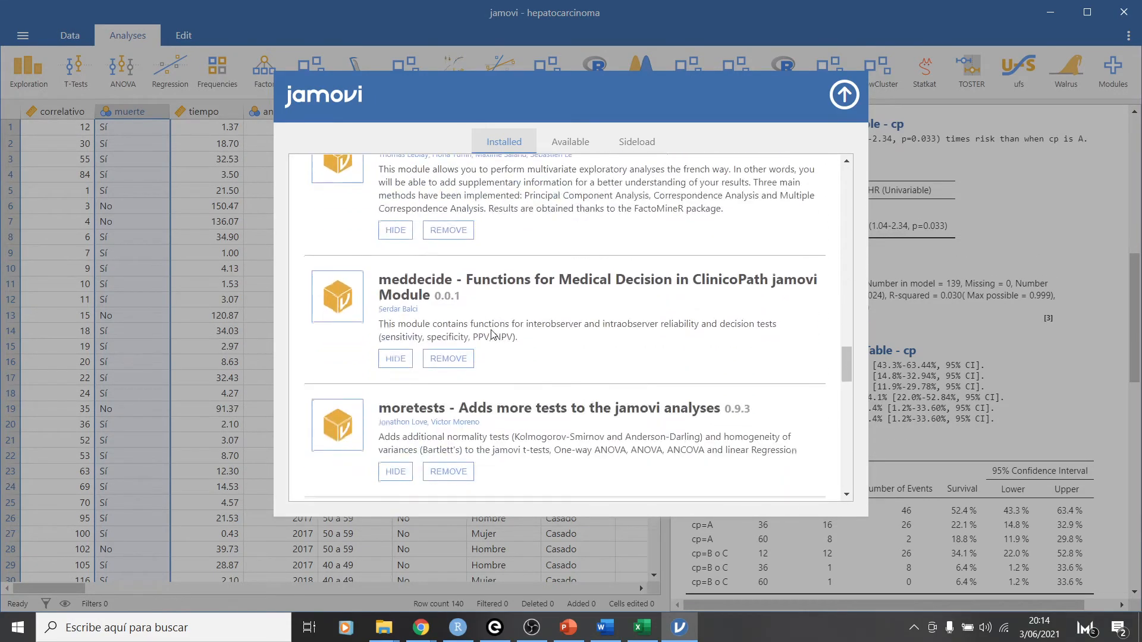
scroll(490, 309, "up", 1)
scroll(491, 309, "down", 2)
scroll(491, 309, "up", 2)
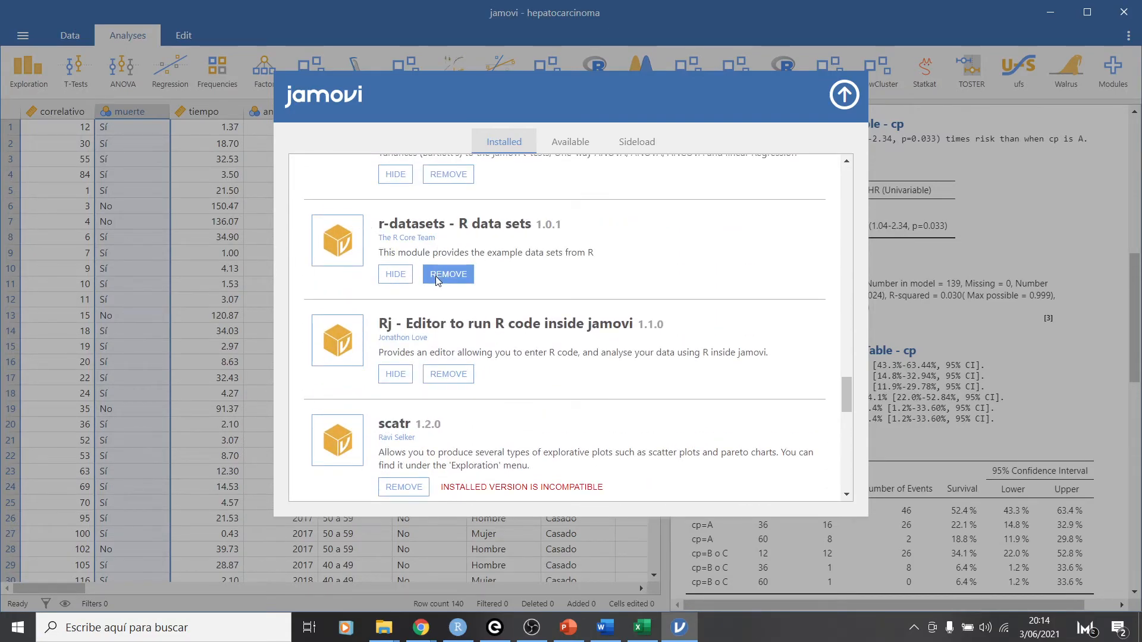
left_click(567, 143)
left_click(855, 95)
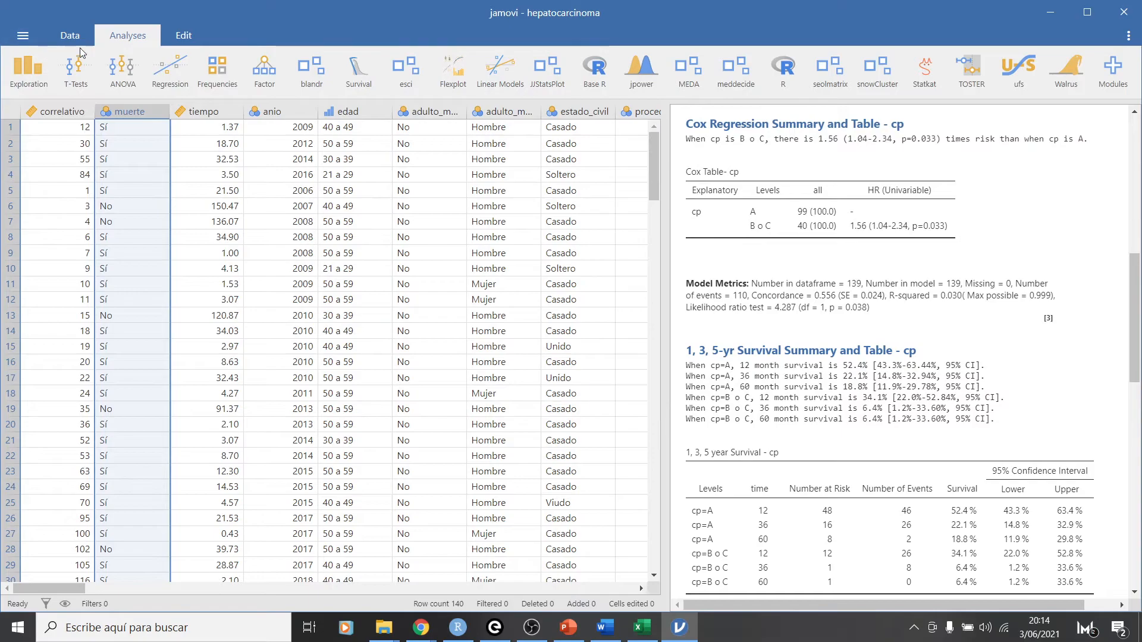
- Open the R data sets folder of the Data Library and look through its data sets
left_click(23, 36)
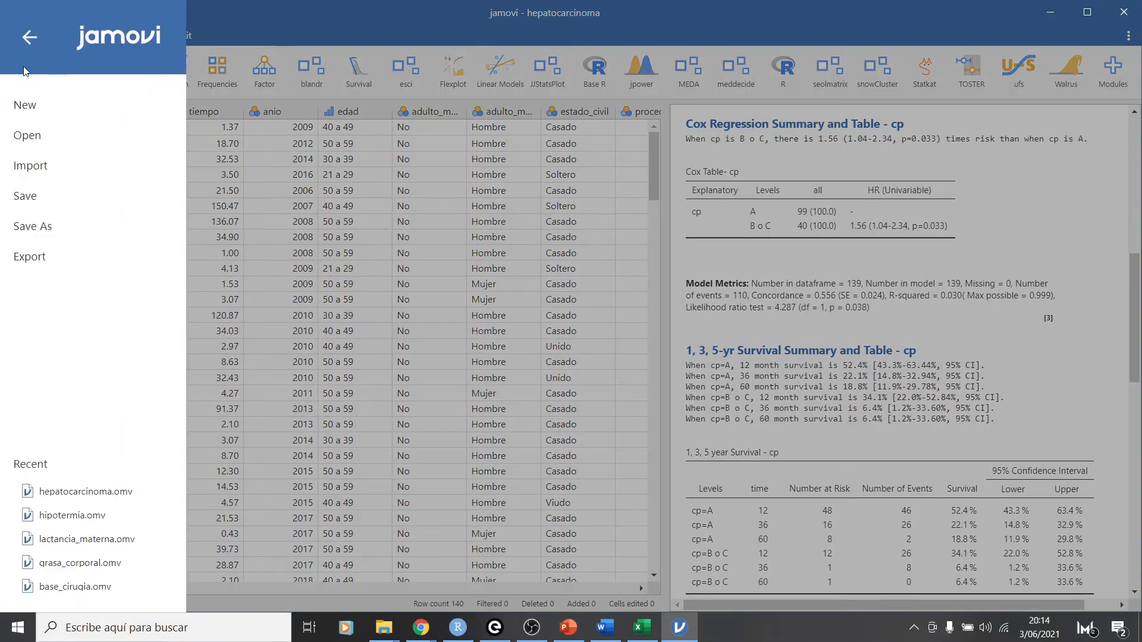
left_click(26, 136)
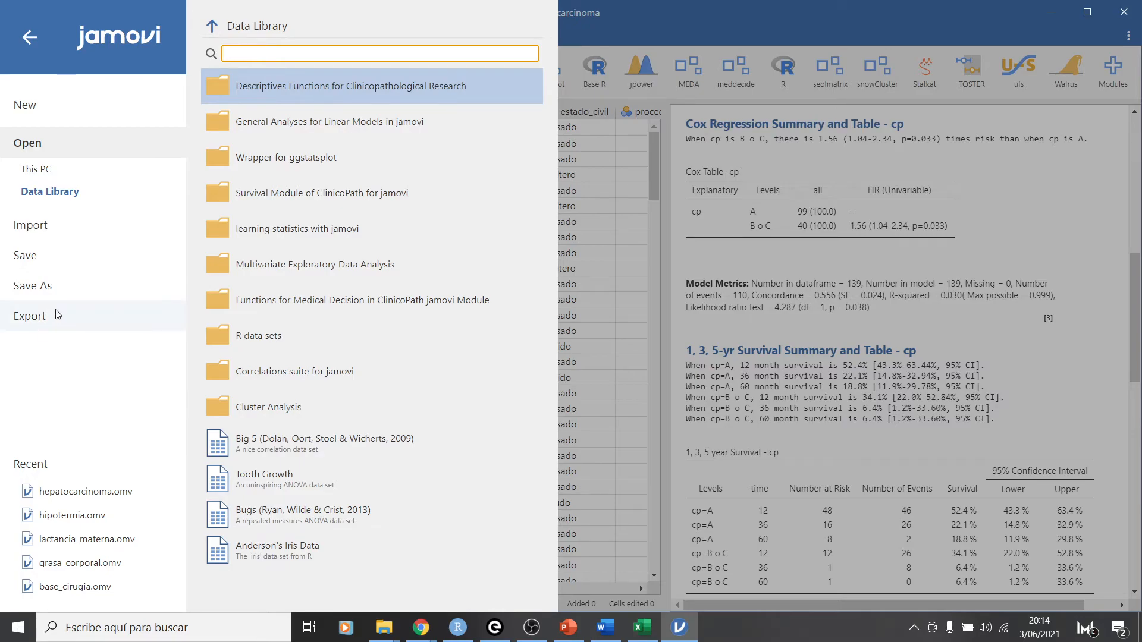
left_click(246, 344)
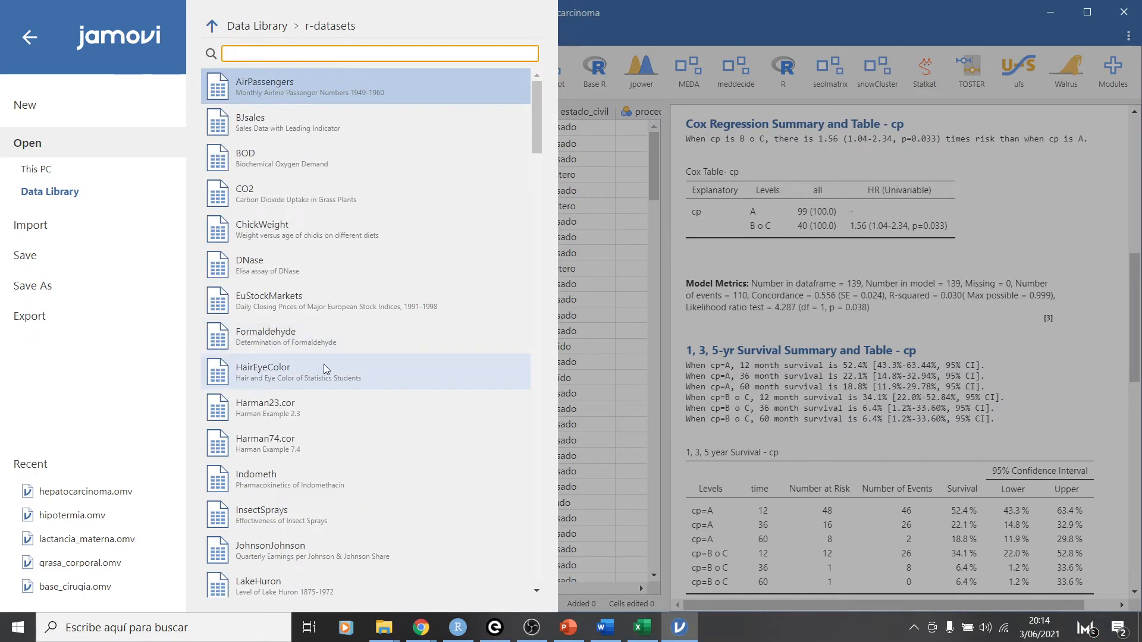
scroll(323, 364, "down", 5)
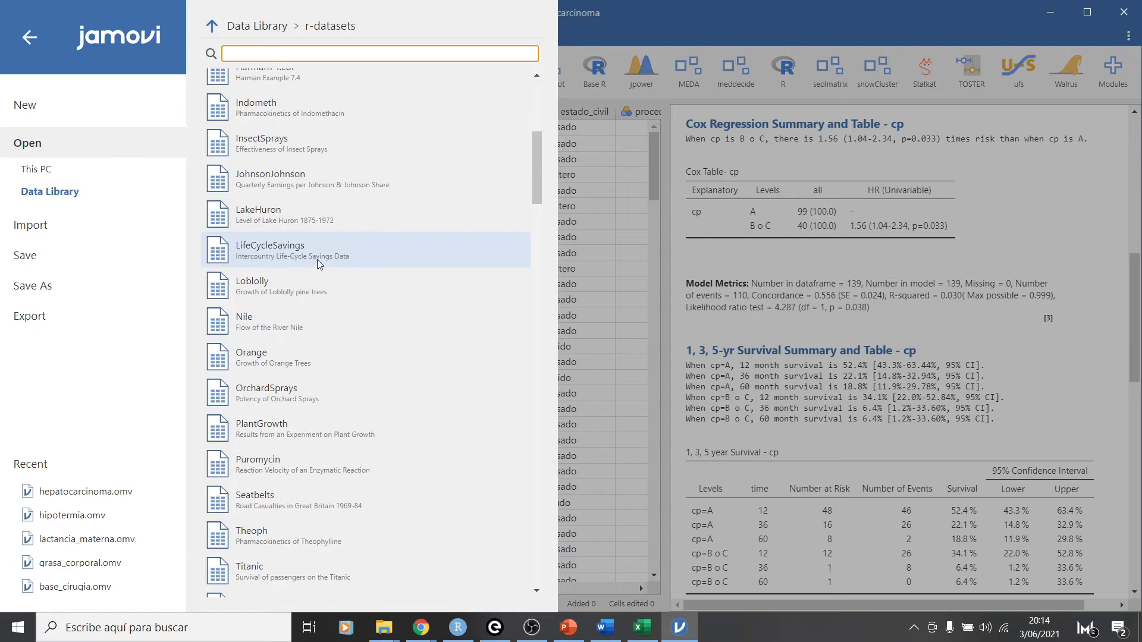
scroll(282, 394, "down", 4)
scroll(285, 405, "up", 4)
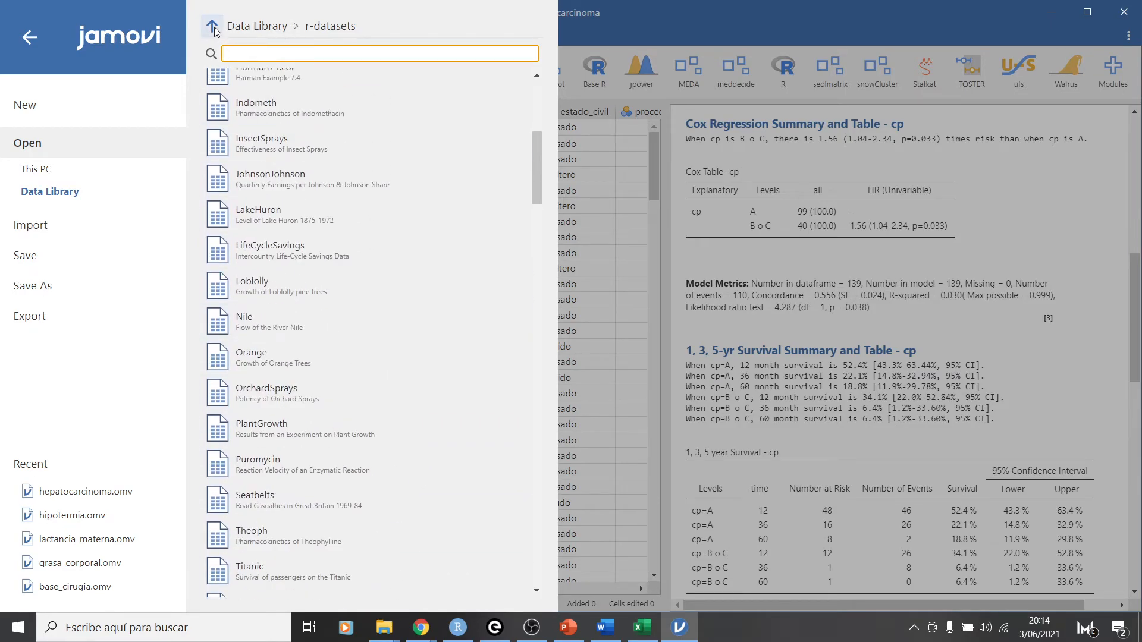
- Check the example in the Functions for Medical Decision in ClinicoPath folder and return to the Data Library's top level
left_click(261, 27)
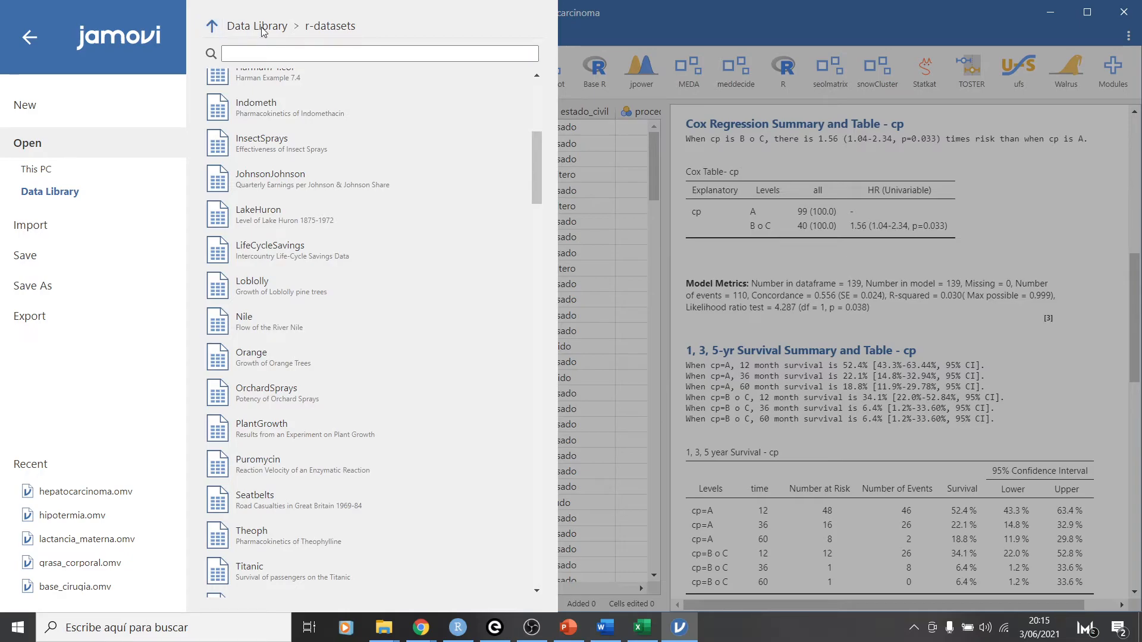
left_click(212, 25)
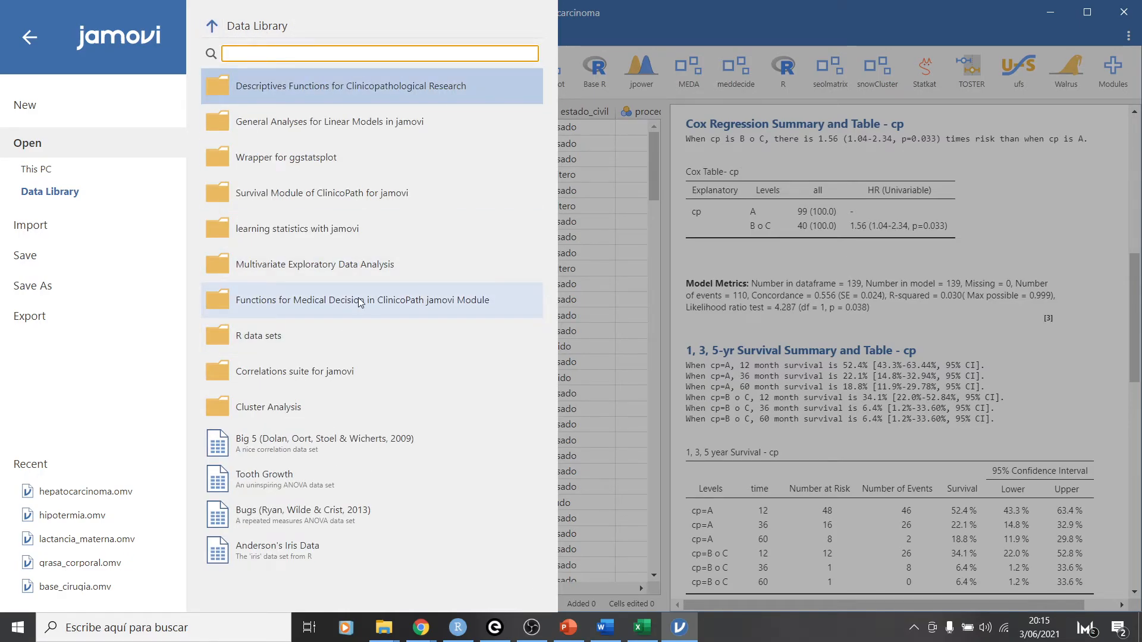
left_click(226, 305)
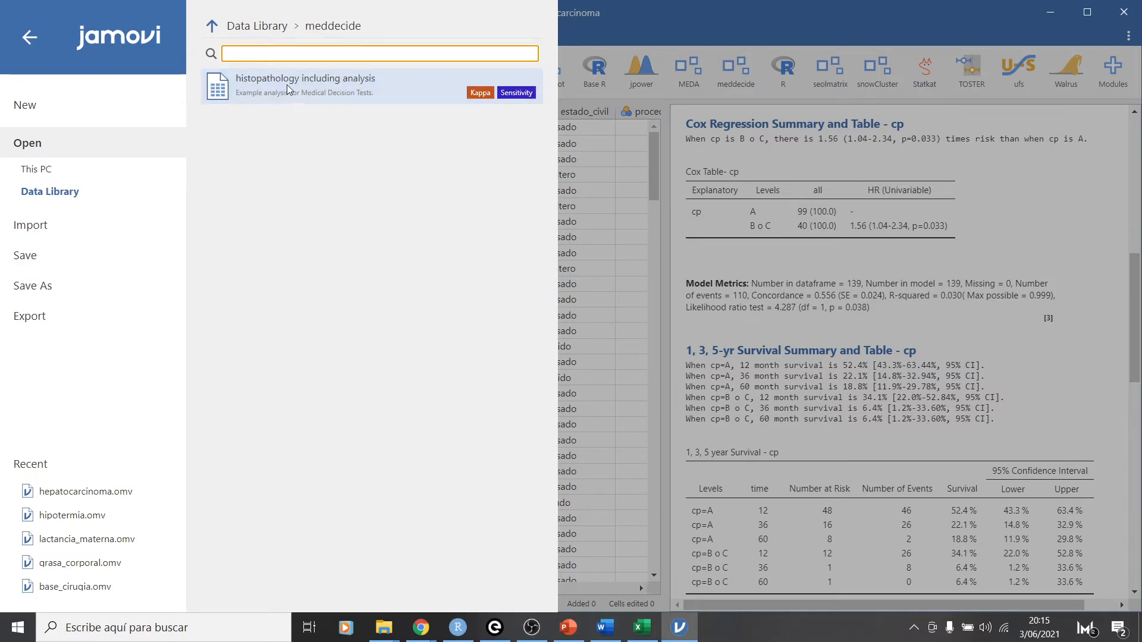
left_click(208, 26)
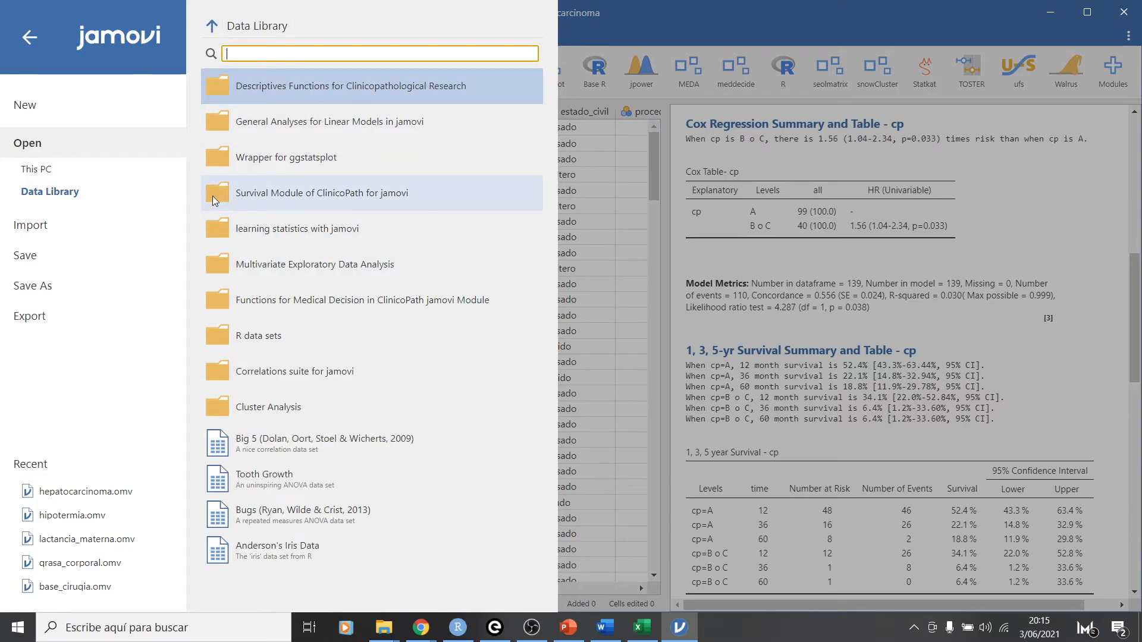
- Open the "histopathology including analysis" example from the Survival Module of ClinicoPath folder and maximize its window
left_click(335, 197)
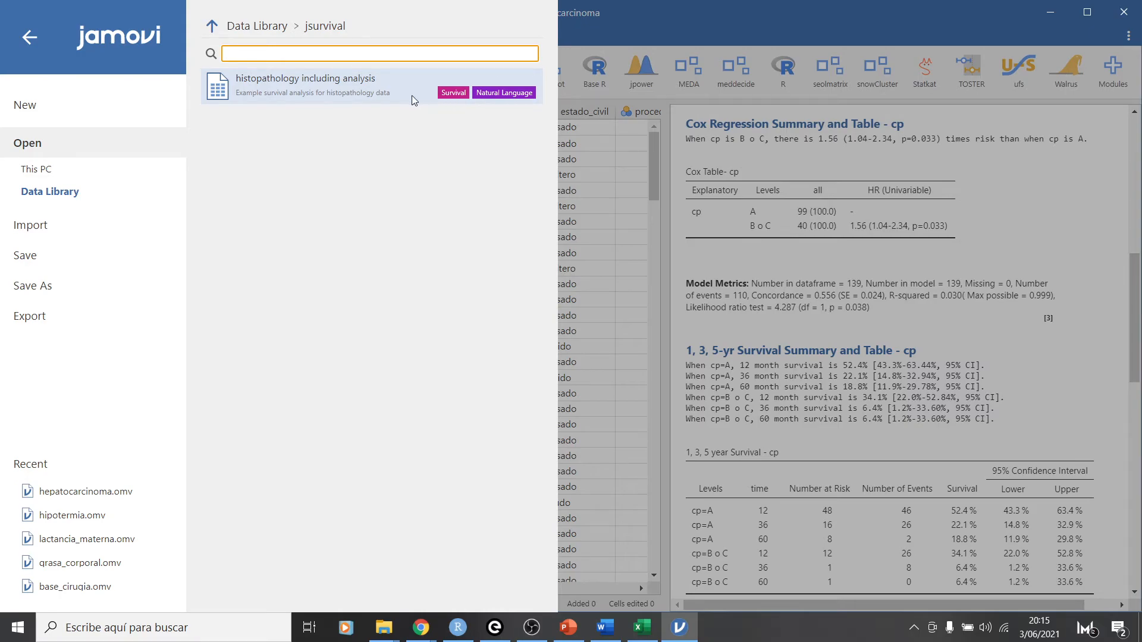
left_click(452, 97)
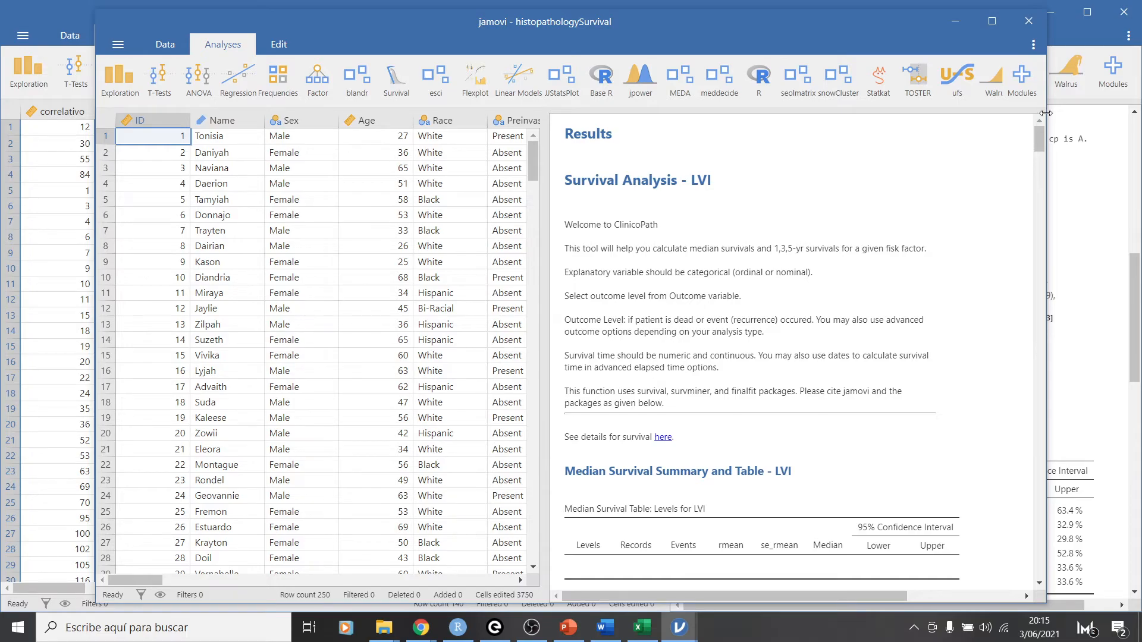
left_click(992, 21)
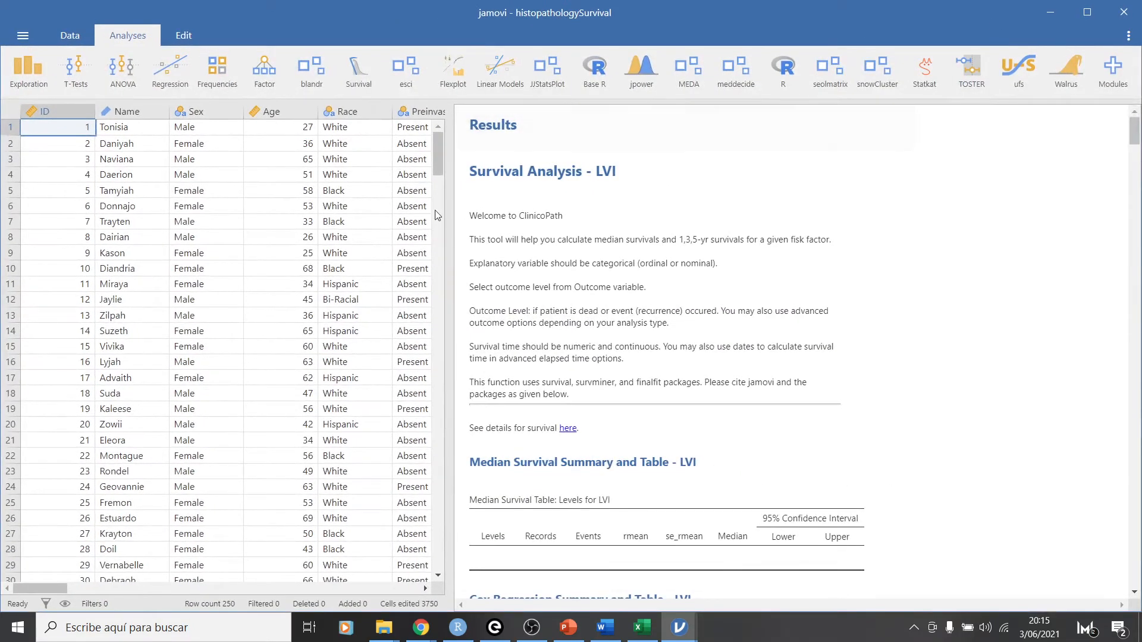
- Find the LVI survival plot in the example's results and show the settings of its survival analysis
scroll(654, 383, "down", 4)
scroll(654, 383, "down", 8)
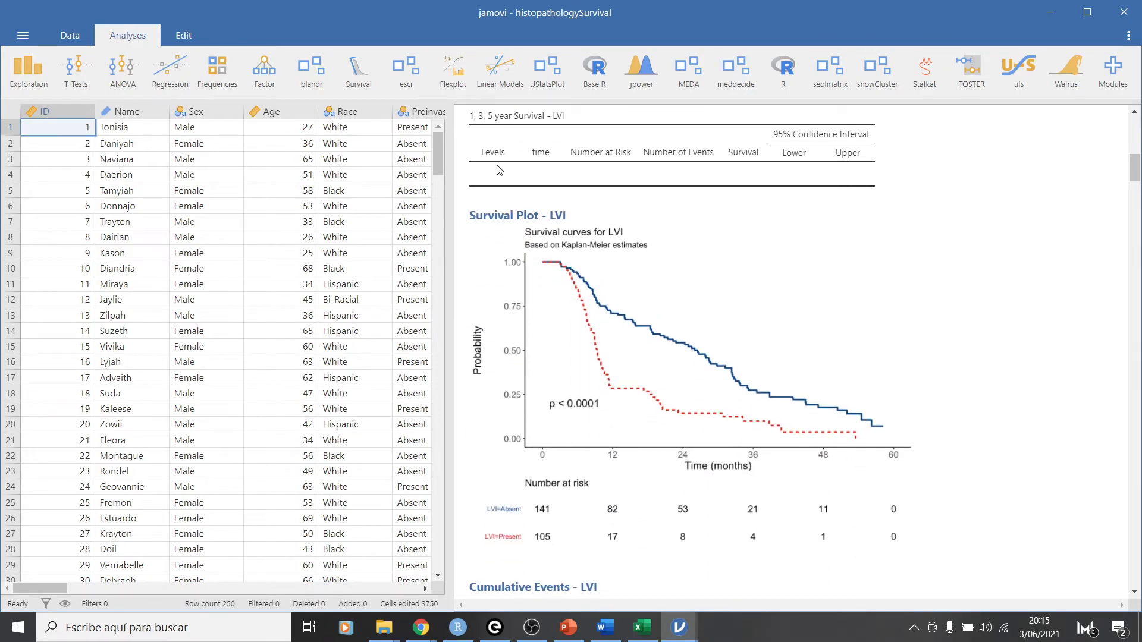
left_click(628, 323)
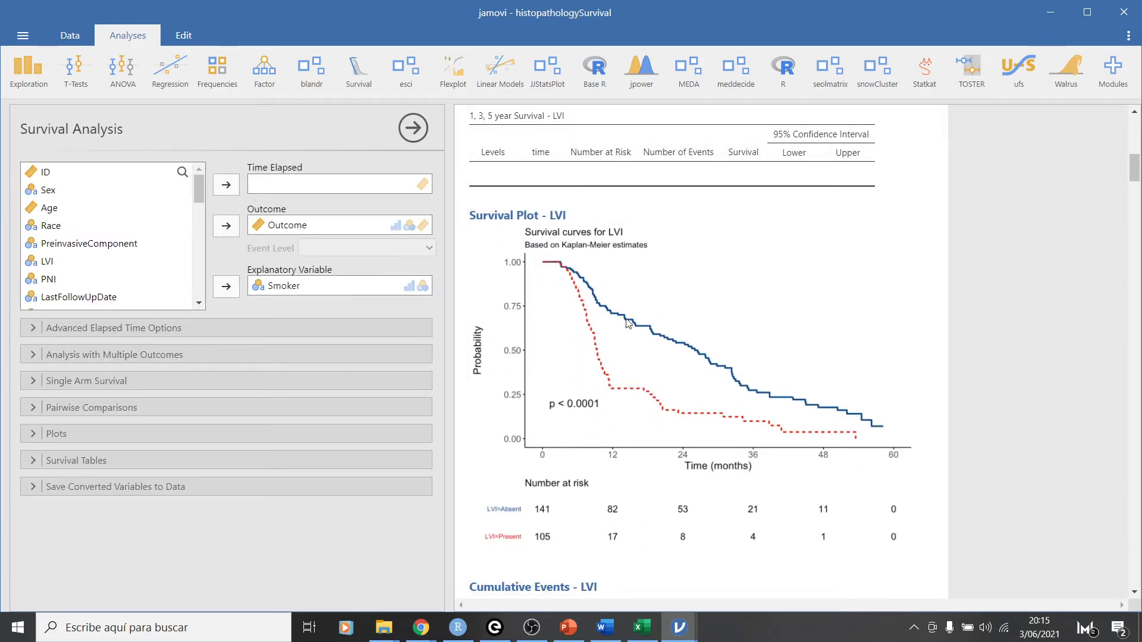
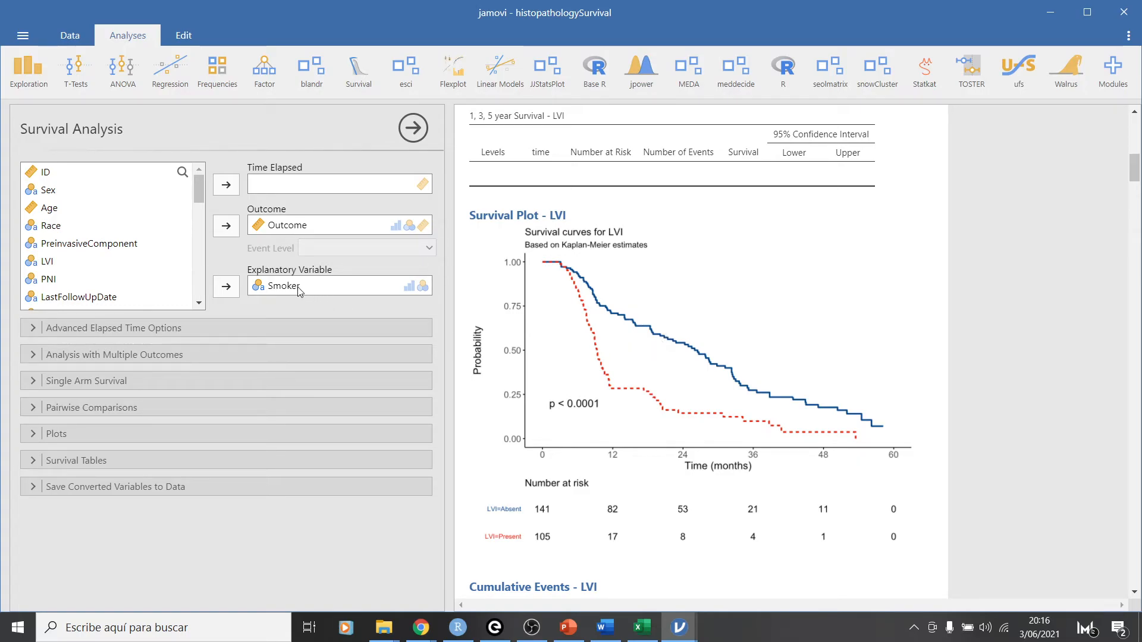
- Show the example's data sheet, widen it up to the PNI column, and bring back the survival analysis settings
left_click(70, 36)
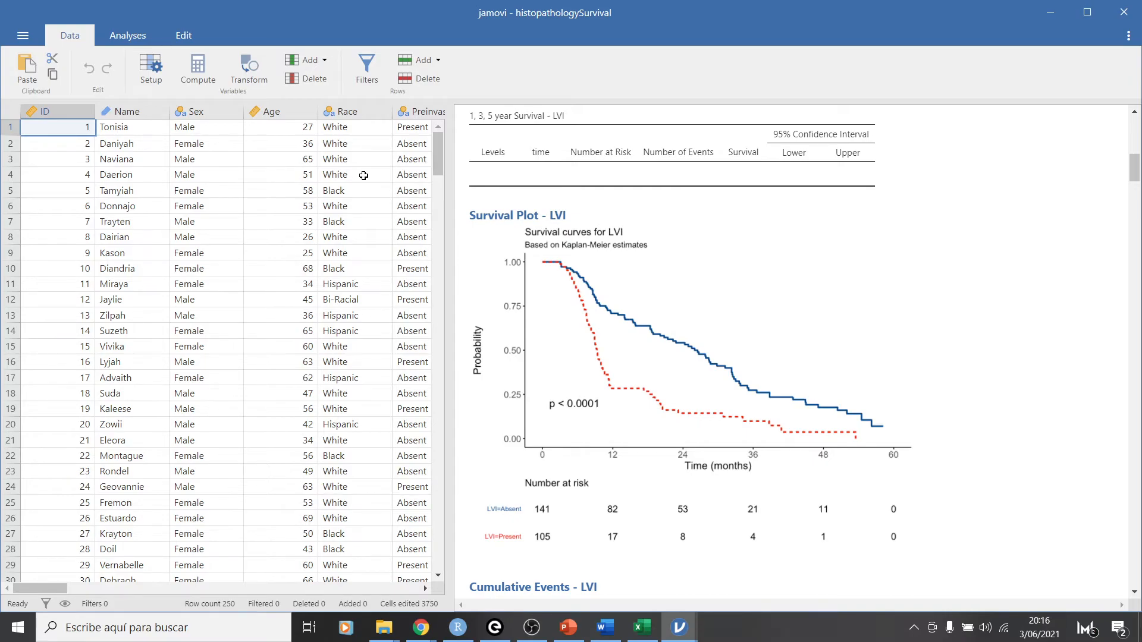
left_click_drag(449, 236, 625, 237)
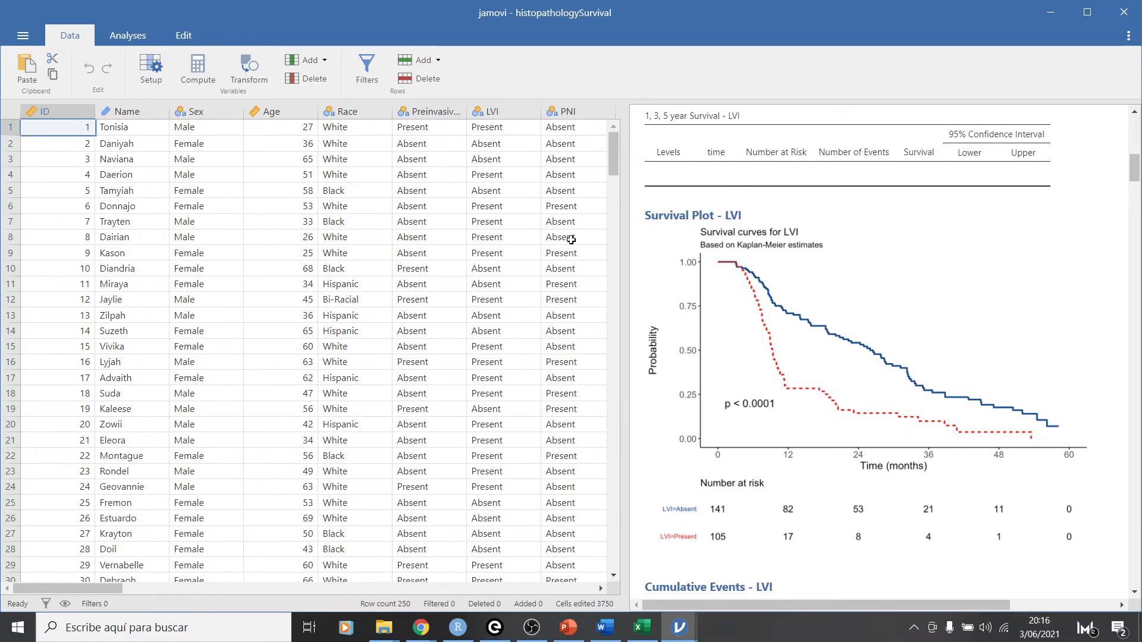
left_click(119, 38)
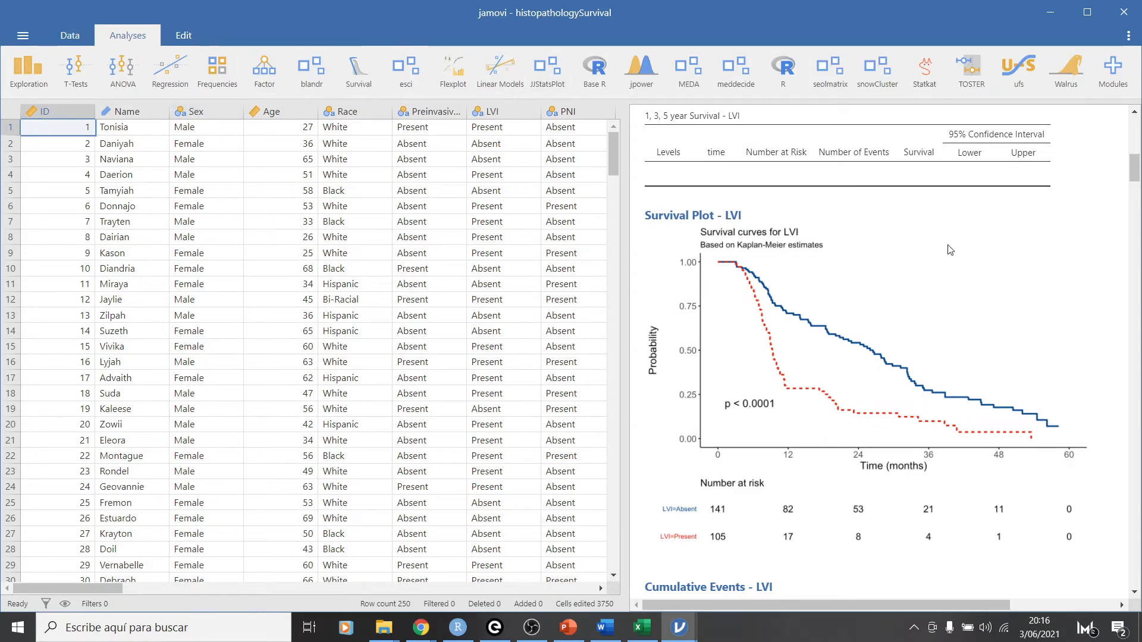
left_click(358, 70)
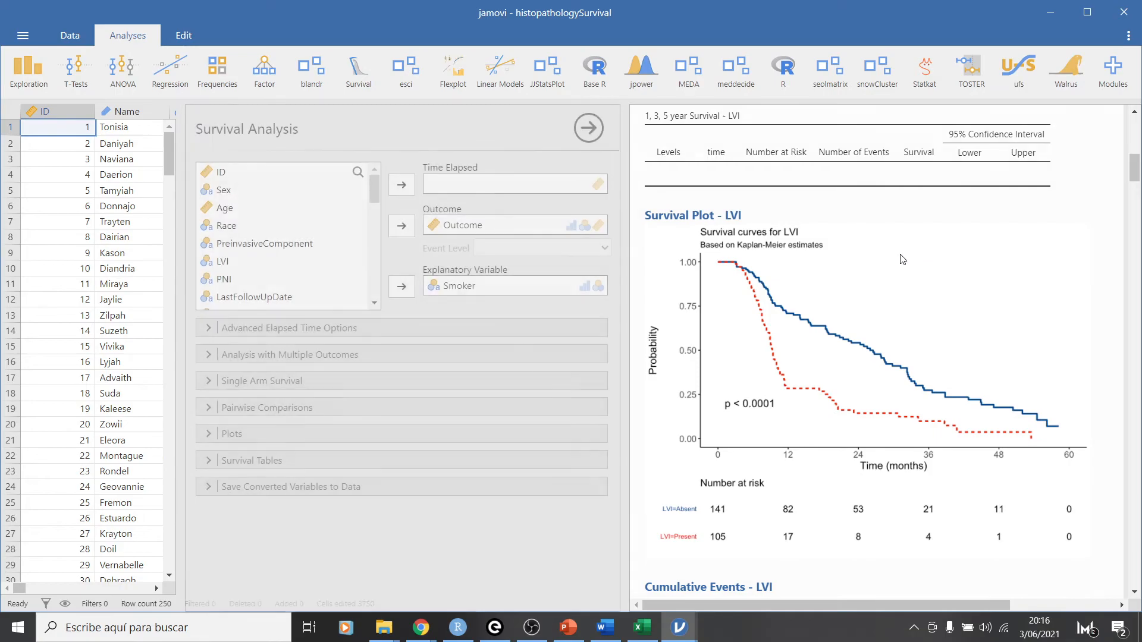
- Expand the Advanced Elapsed Time Options and examine the date variables there and in the data sheet
left_click(209, 333)
scroll(318, 437, "down", 2)
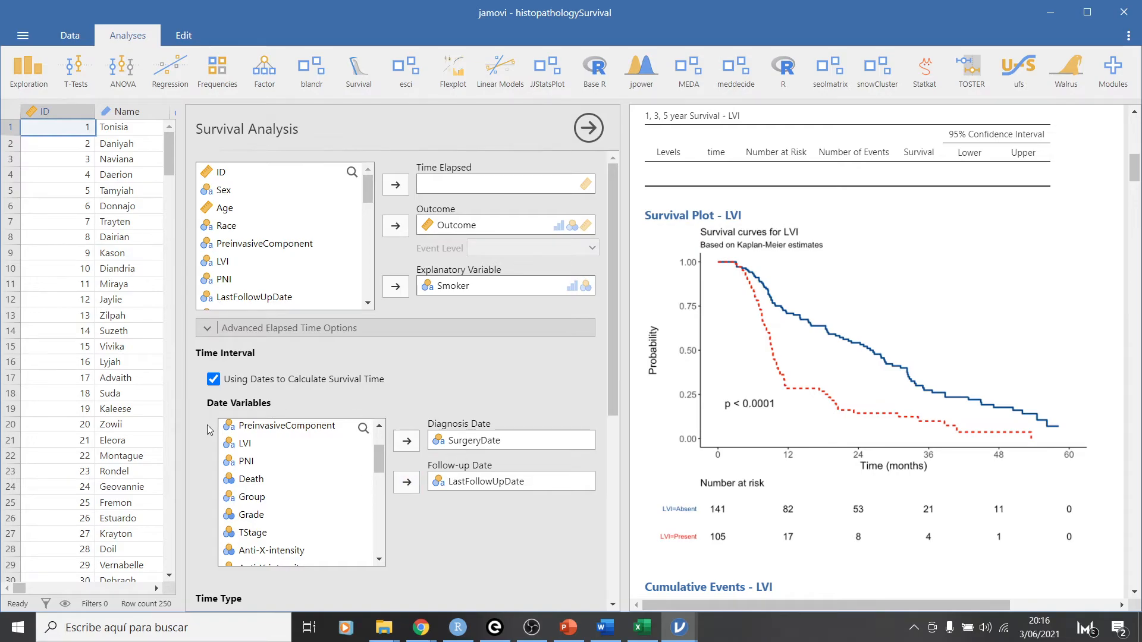
mouse_move(606, 362)
left_mouse_down()
mouse_move(602, 427)
mouse_move(610, 366)
left_mouse_up()
left_click(189, 292)
left_click_drag(75, 587, 250, 577)
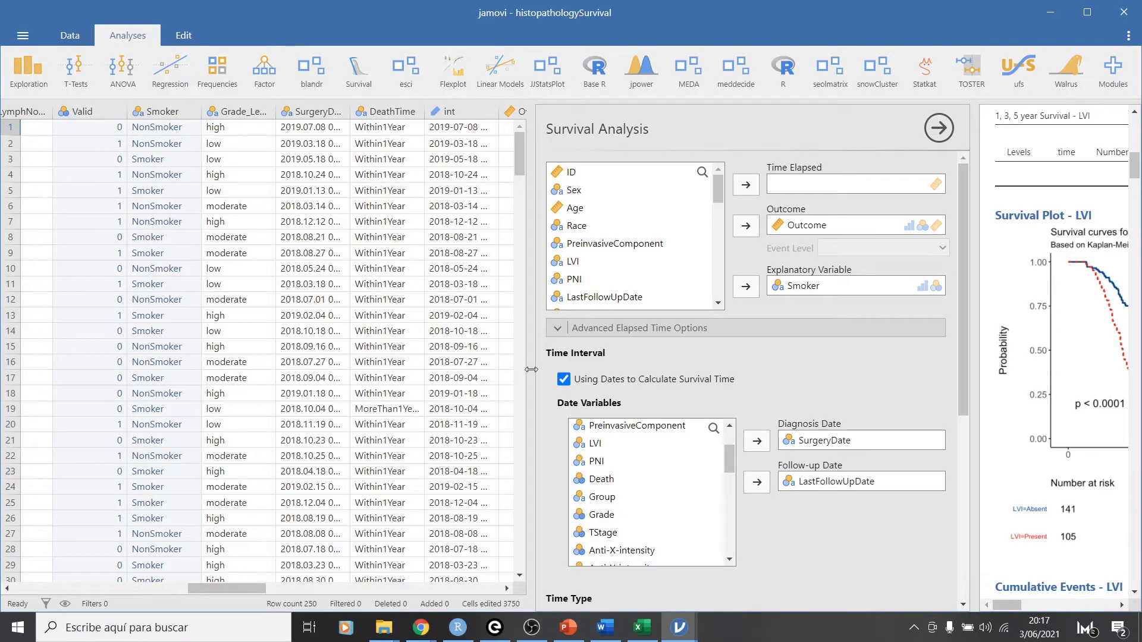
left_click_drag(529, 370, 172, 355)
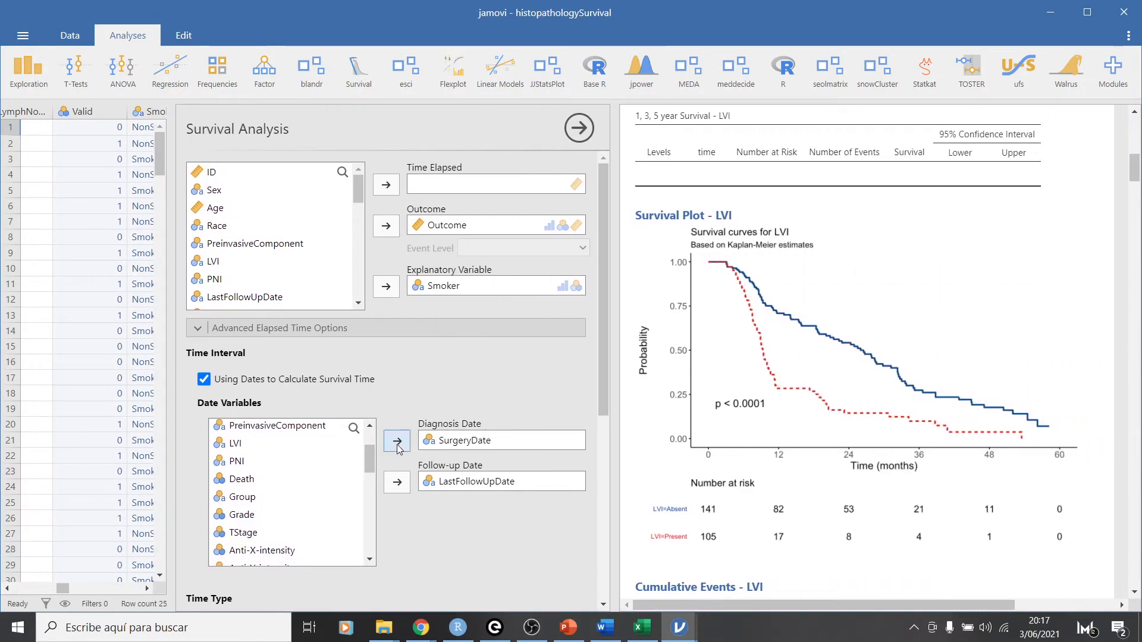
- Show the survival analysis's plot options and compare the survival, cumulative events and cumulative hazard plots for LVI
scroll(397, 448, "down", 5)
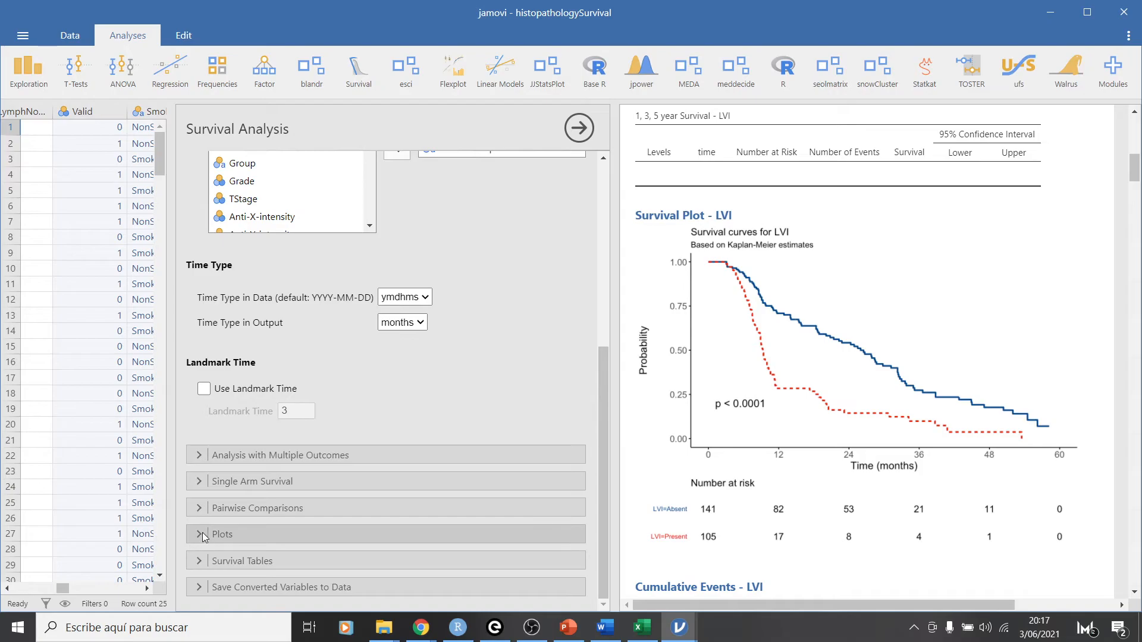
left_click(203, 534)
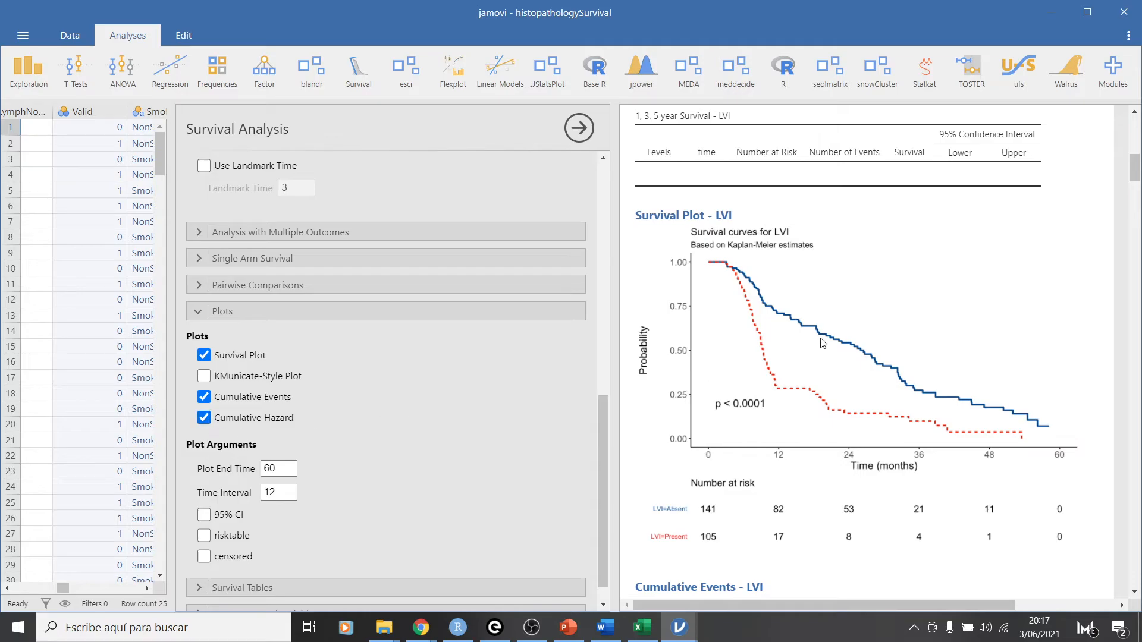
scroll(849, 386, "down", 8)
scroll(848, 385, "down", 4)
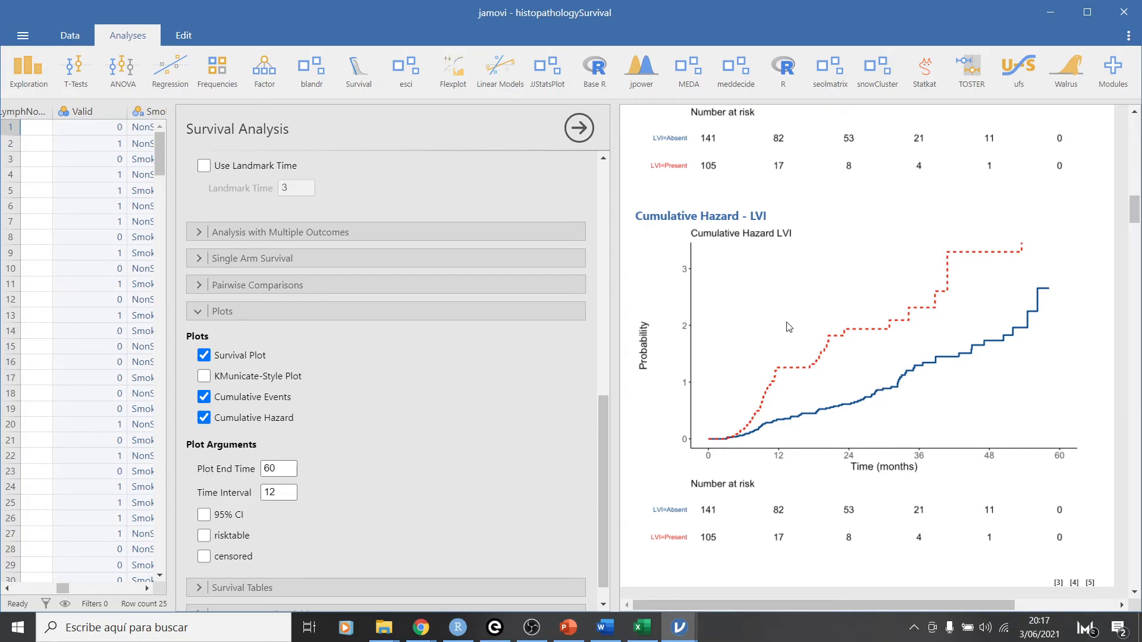
scroll(788, 327, "up", 3)
scroll(788, 327, "down", 3)
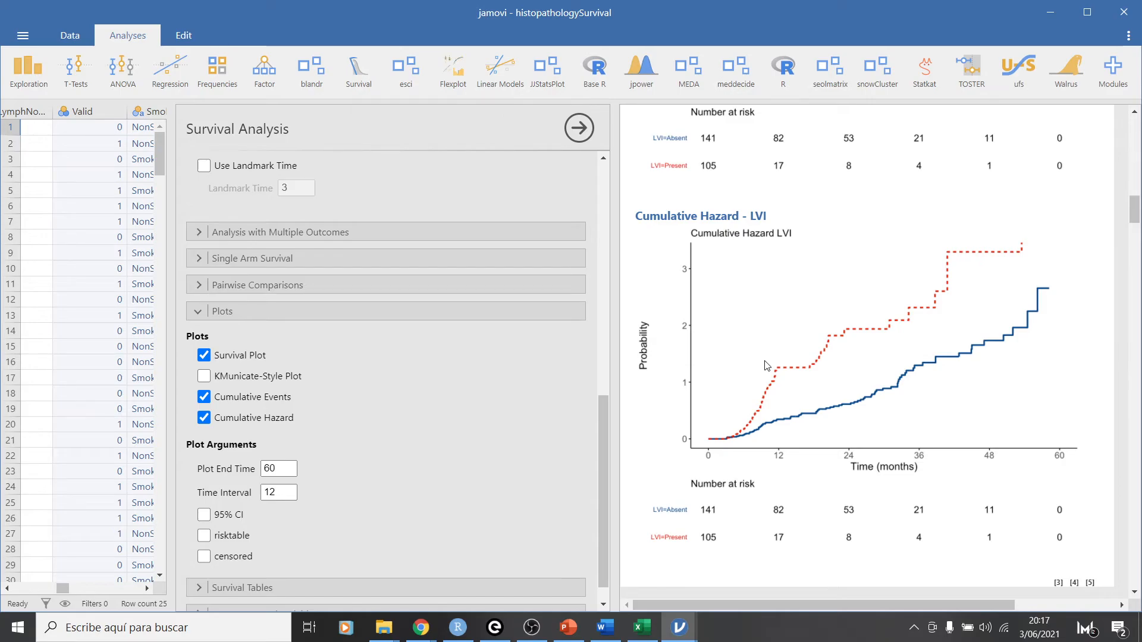
scroll(767, 366, "up", 10)
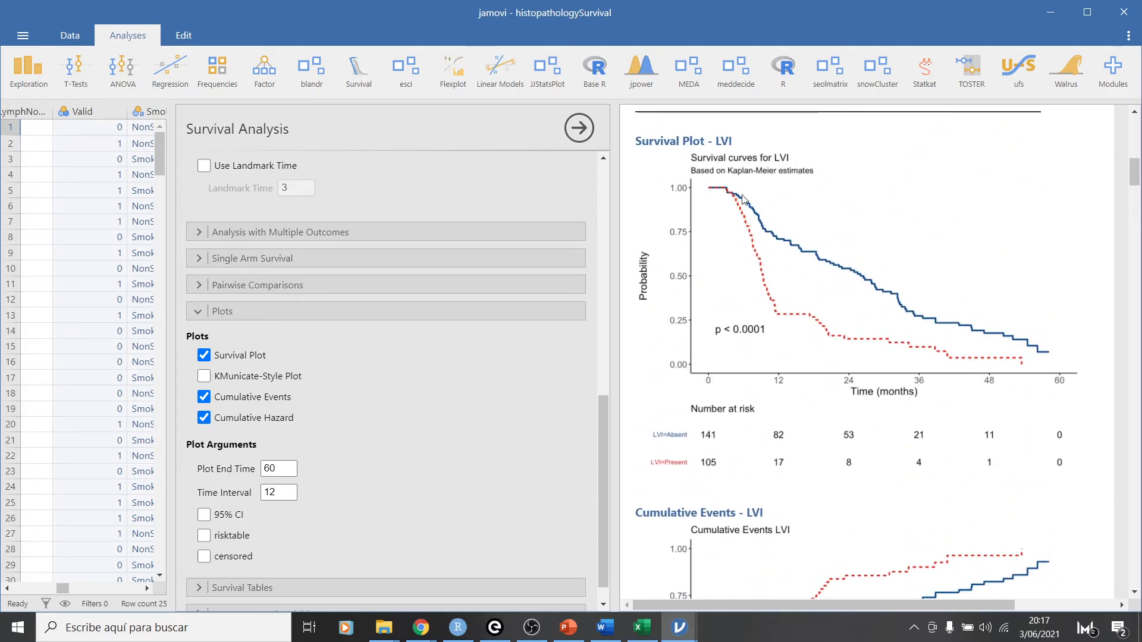
scroll(739, 238, "down", 6)
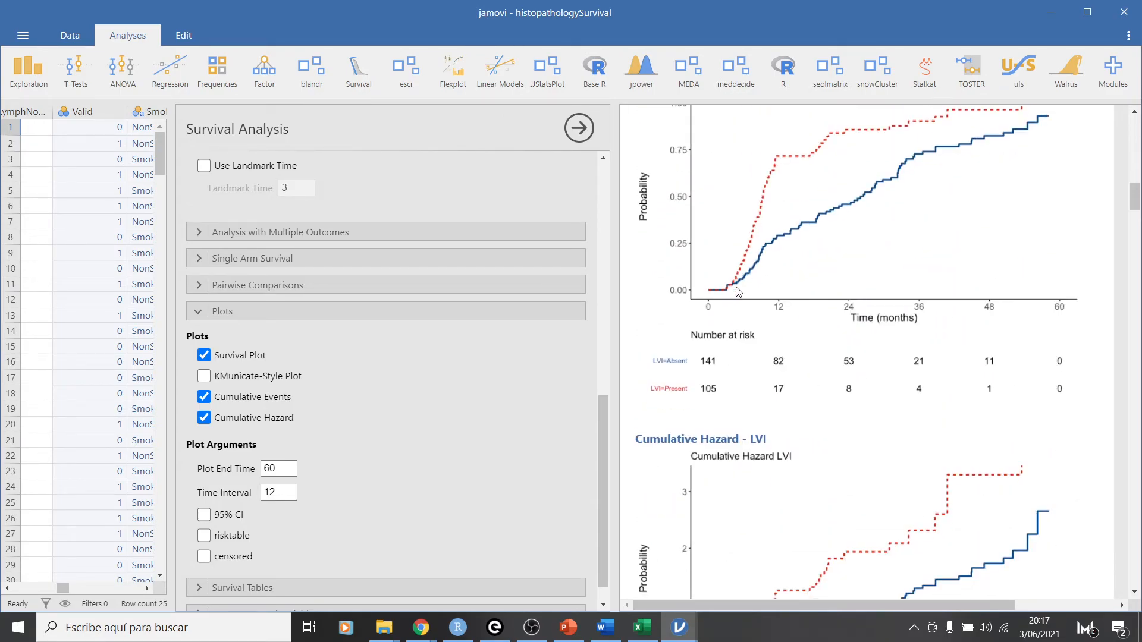
scroll(751, 340, "up", 2)
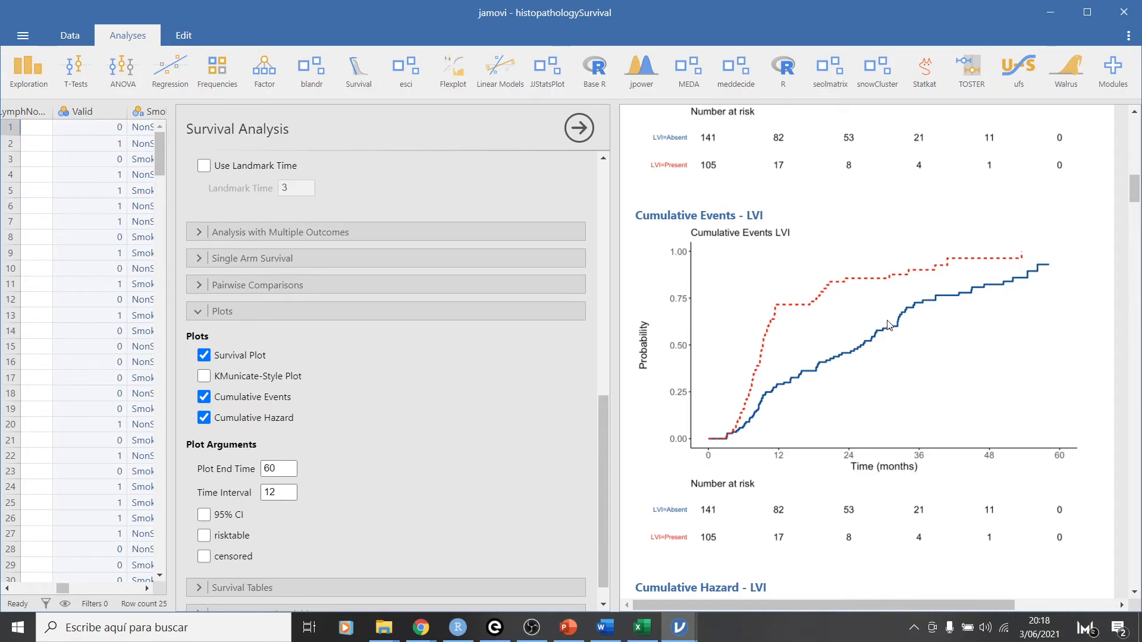
- Review LVI's survival plot against its cumulative hazard plot and return to the variable settings of the survival analysis
scroll(888, 325, "up", 5)
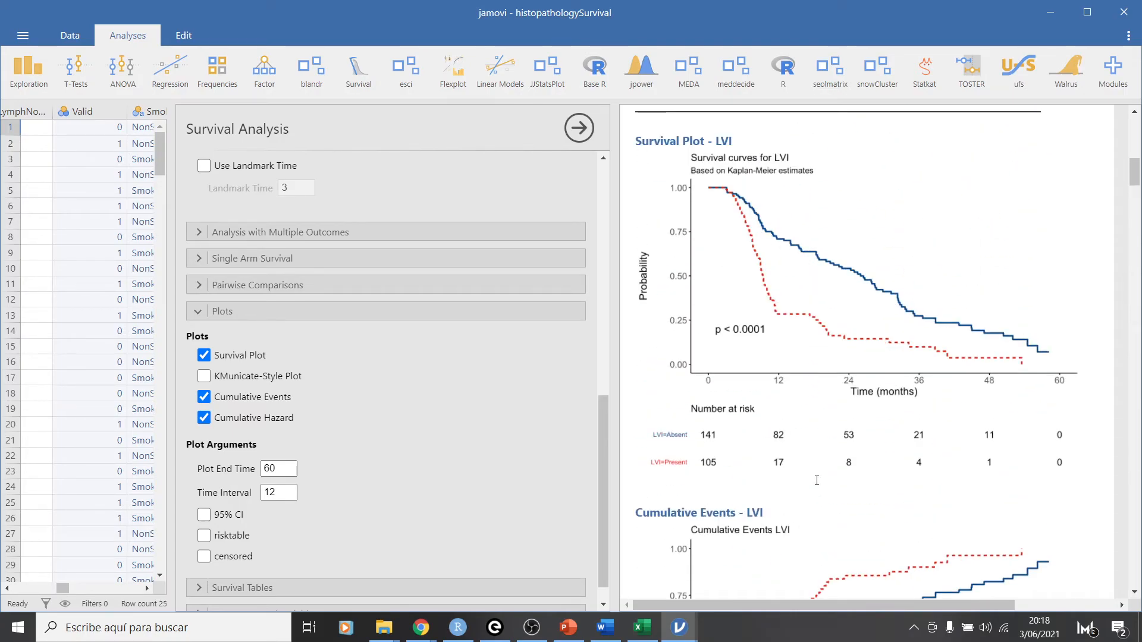
scroll(815, 497, "down", 10)
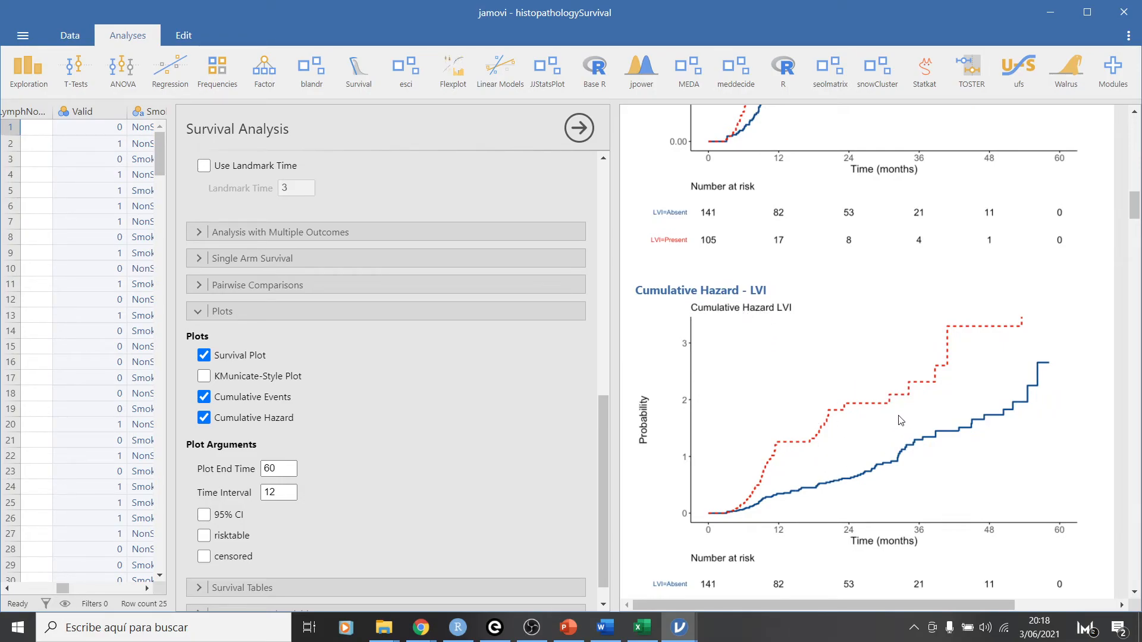
scroll(326, 299, "up", 10)
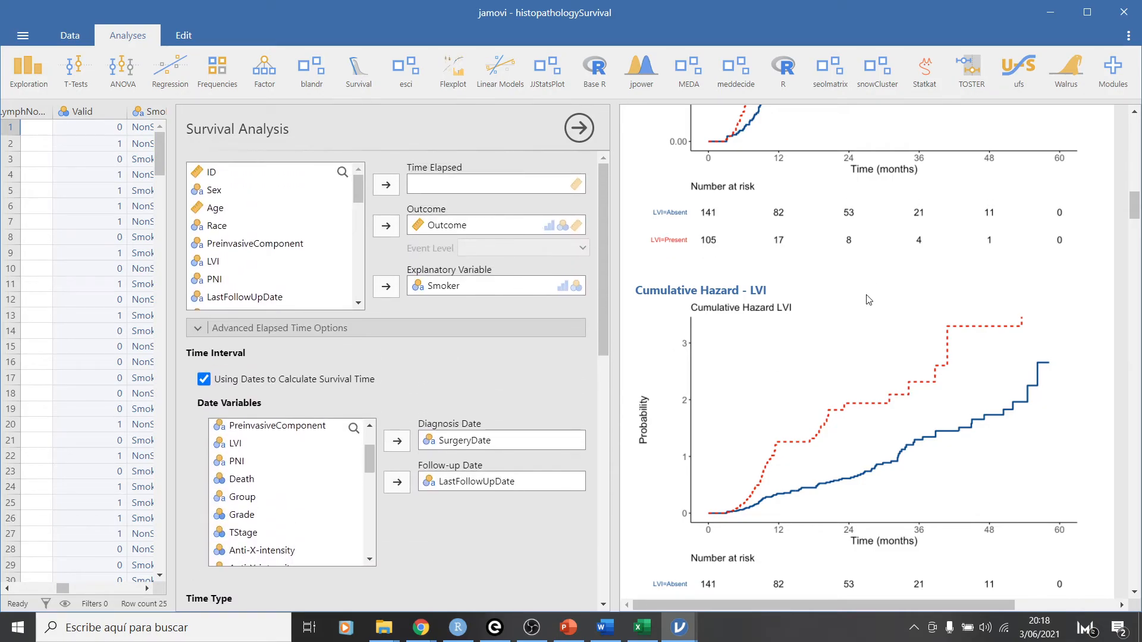
- Examine the Grade survival results: median survival, Cox regression, pairwise comparisons, and the survival and cumulative events plots
scroll(868, 299, "down", 15)
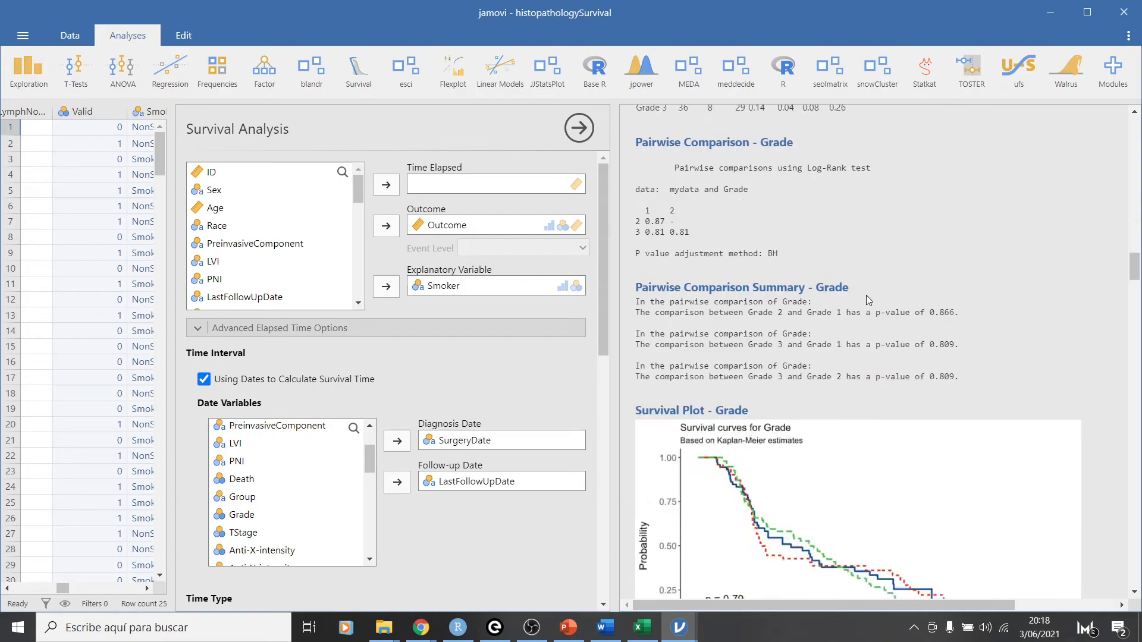
scroll(868, 299, "down", 20)
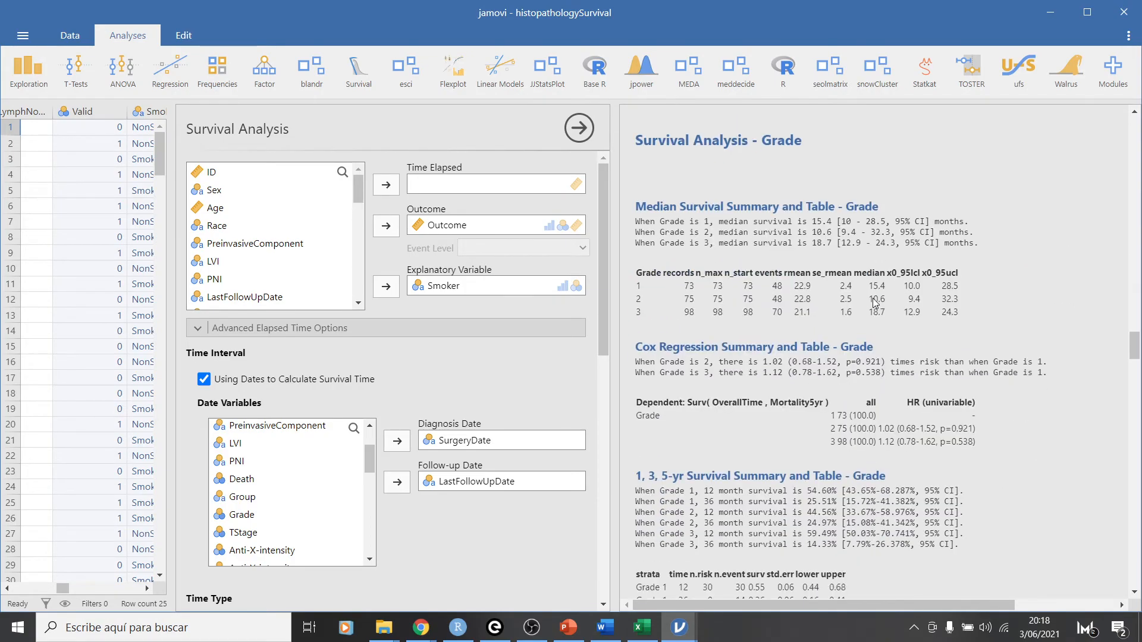
scroll(874, 303, "down", 15)
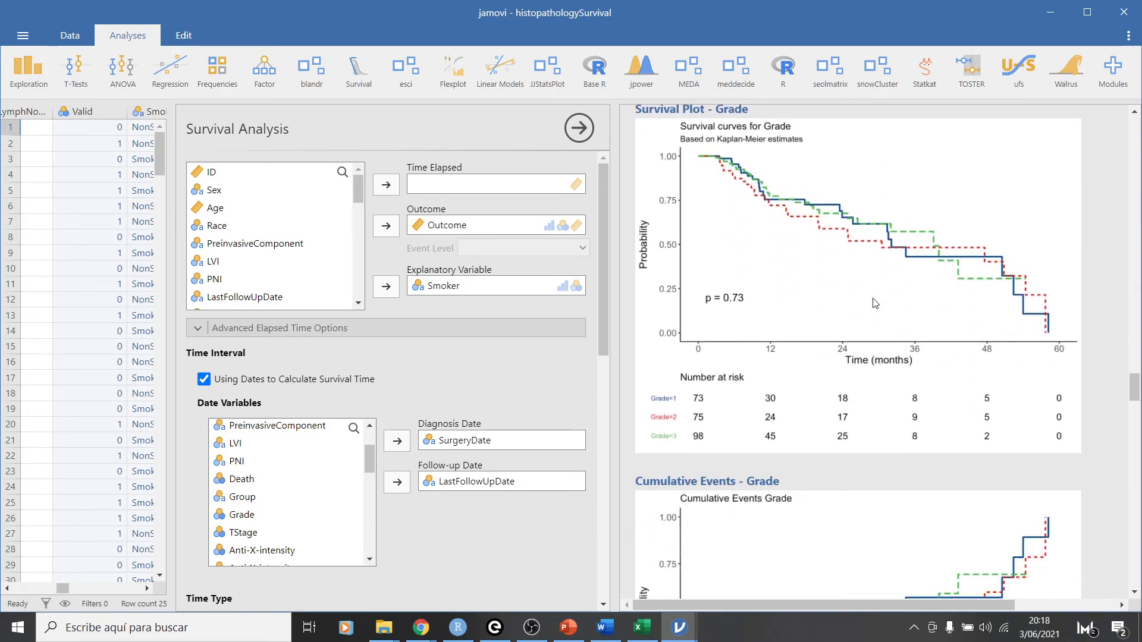
scroll(875, 303, "down", 7)
scroll(875, 303, "up", 11)
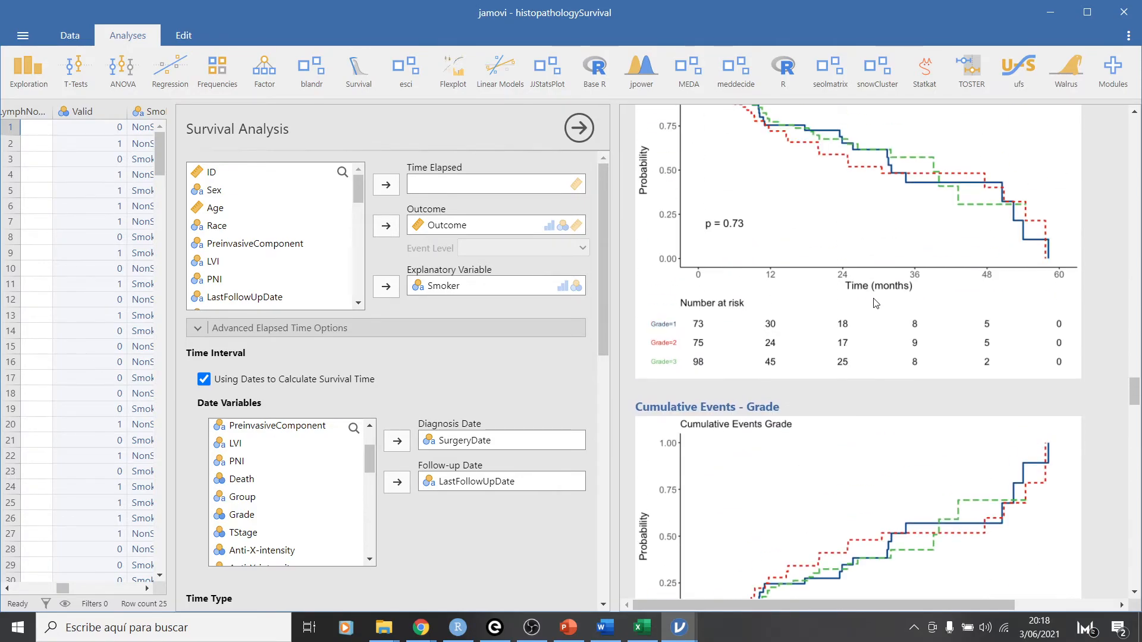
scroll(875, 304, "up", 8)
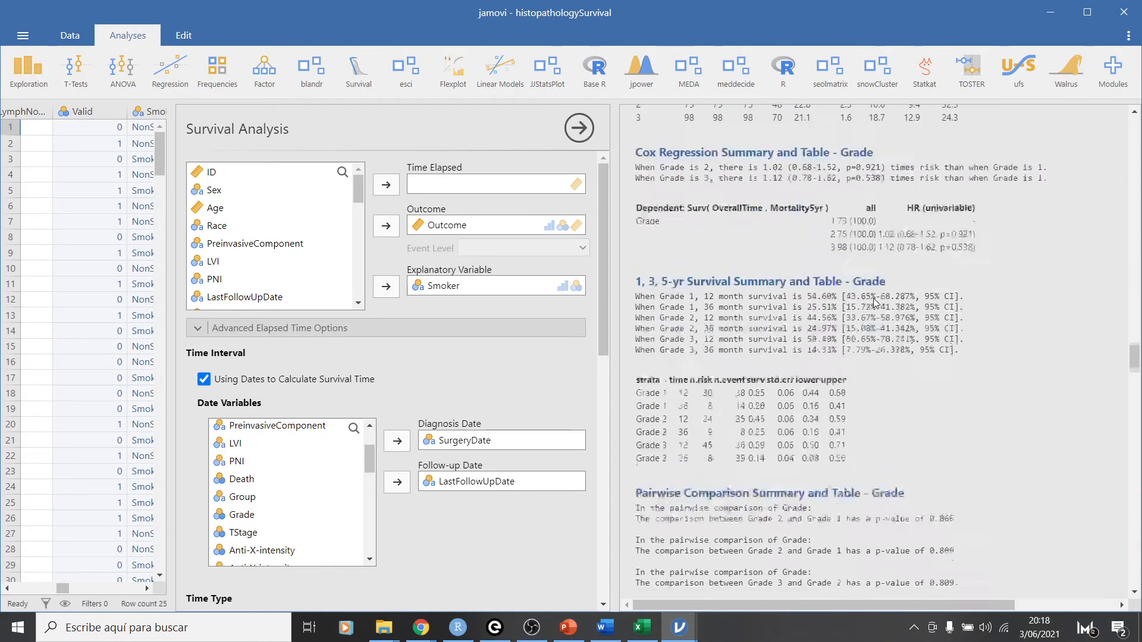
scroll(875, 303, "down", 15)
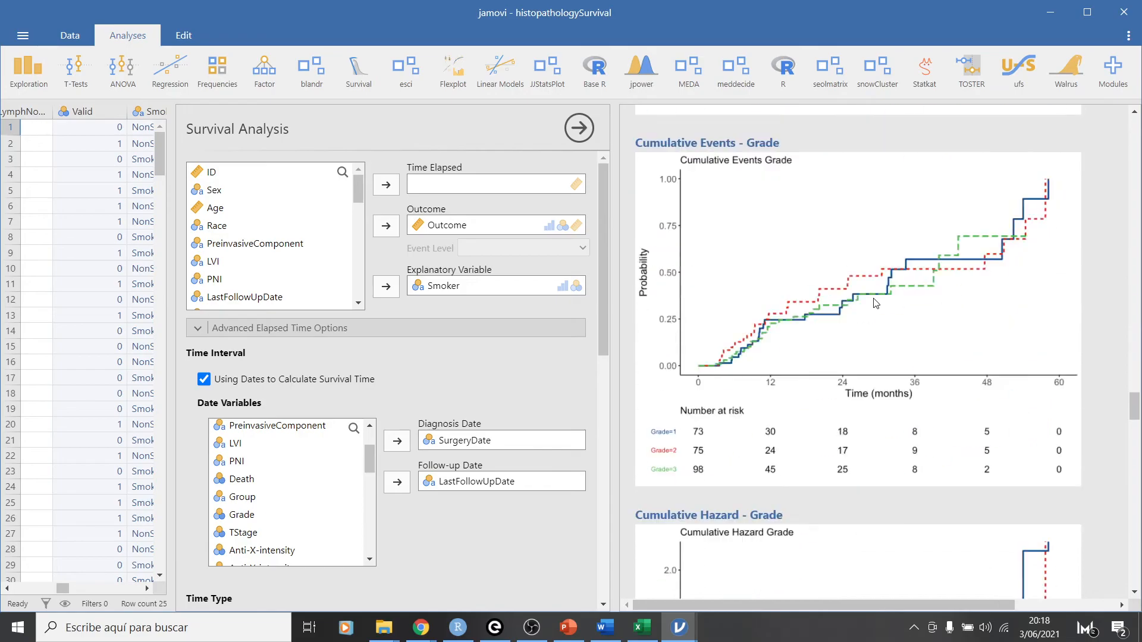
scroll(876, 303, "down", 2)
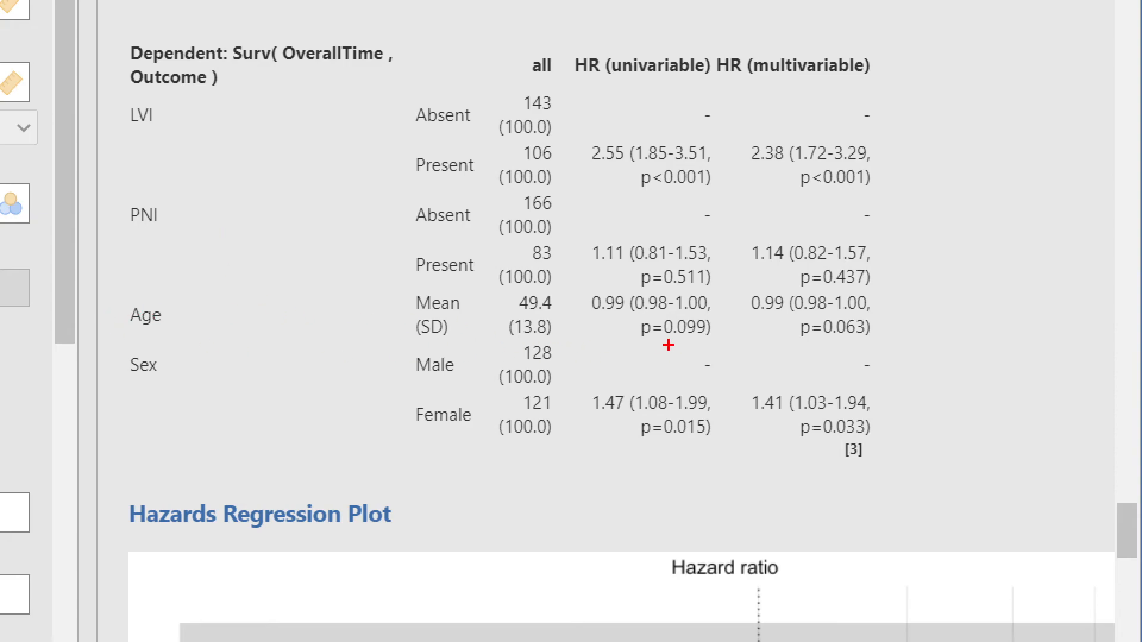
- Mark the univariable and multivariable hazard ratios for Age and Sex in the multivariate survival table, and leave the drawing mode
mouse_move(589, 362)
left_mouse_down()
mouse_move(742, 361)
mouse_move(751, 287)
mouse_move(591, 292)
mouse_move(578, 325)
left_mouse_up()
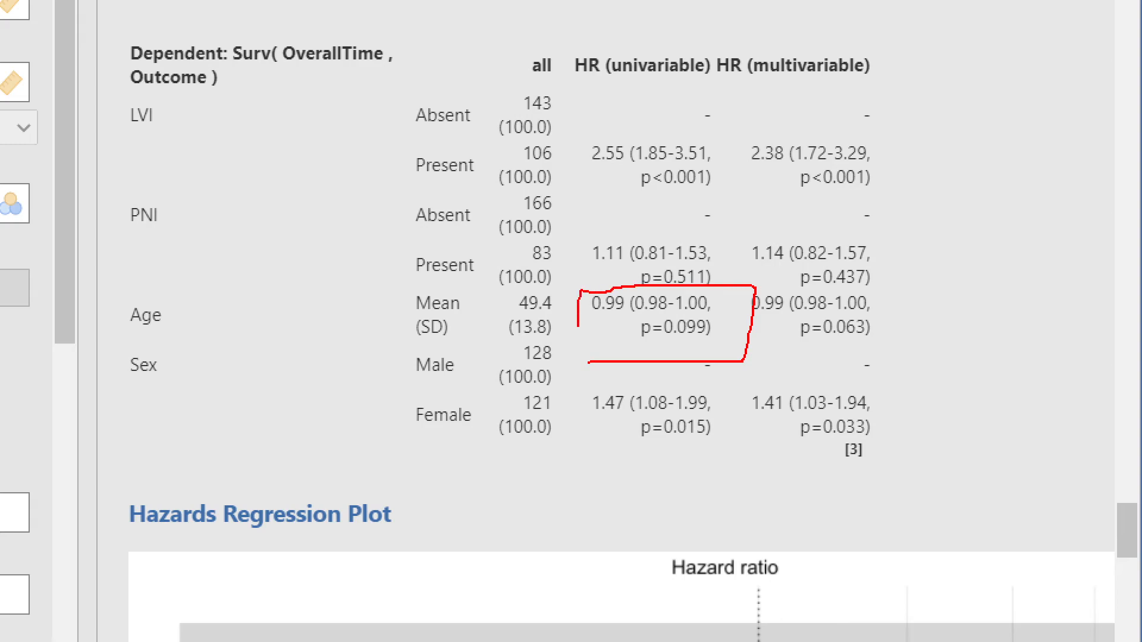
mouse_move(746, 282)
left_mouse_down()
mouse_move(895, 288)
mouse_move(901, 355)
mouse_move(769, 364)
mouse_move(737, 290)
left_mouse_up()
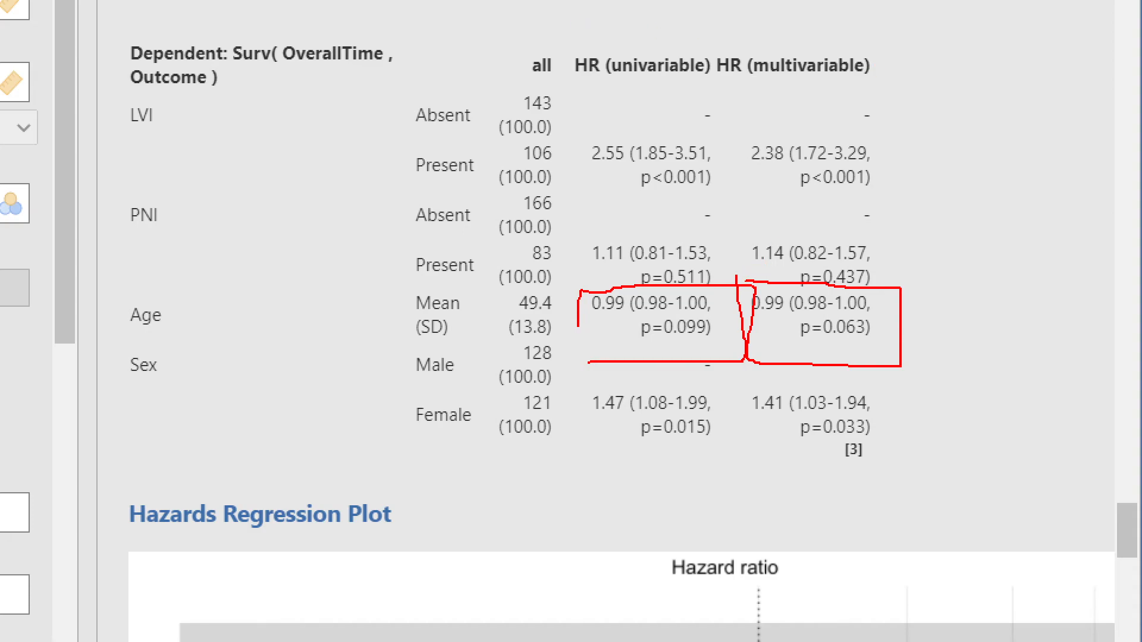
left_click_drag(632, 43, 656, 19)
mouse_move(803, 18)
left_mouse_down()
mouse_move(790, 48)
mouse_move(811, 54)
left_mouse_up()
mouse_move(557, 379)
left_mouse_down()
mouse_move(627, 460)
mouse_move(723, 388)
mouse_move(554, 375)
left_mouse_up()
mouse_move(752, 388)
left_mouse_down()
mouse_move(767, 462)
mouse_move(903, 446)
mouse_move(736, 376)
left_mouse_up()
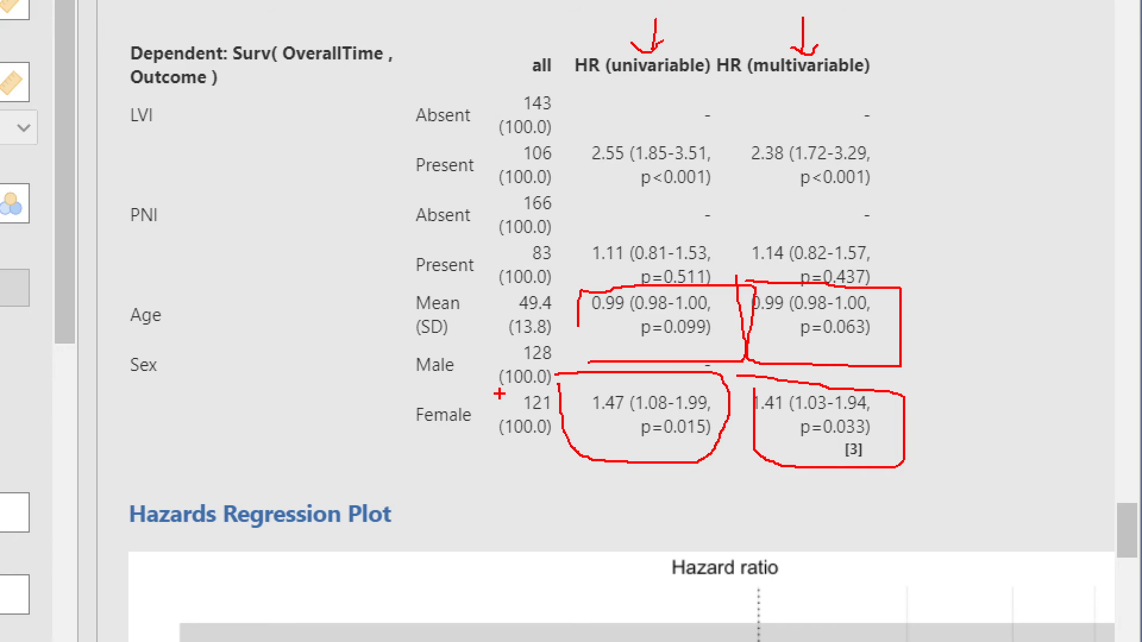
mouse_move(388, 372)
left_mouse_down()
mouse_move(372, 384)
mouse_move(379, 365)
left_mouse_up()
key("Escape")
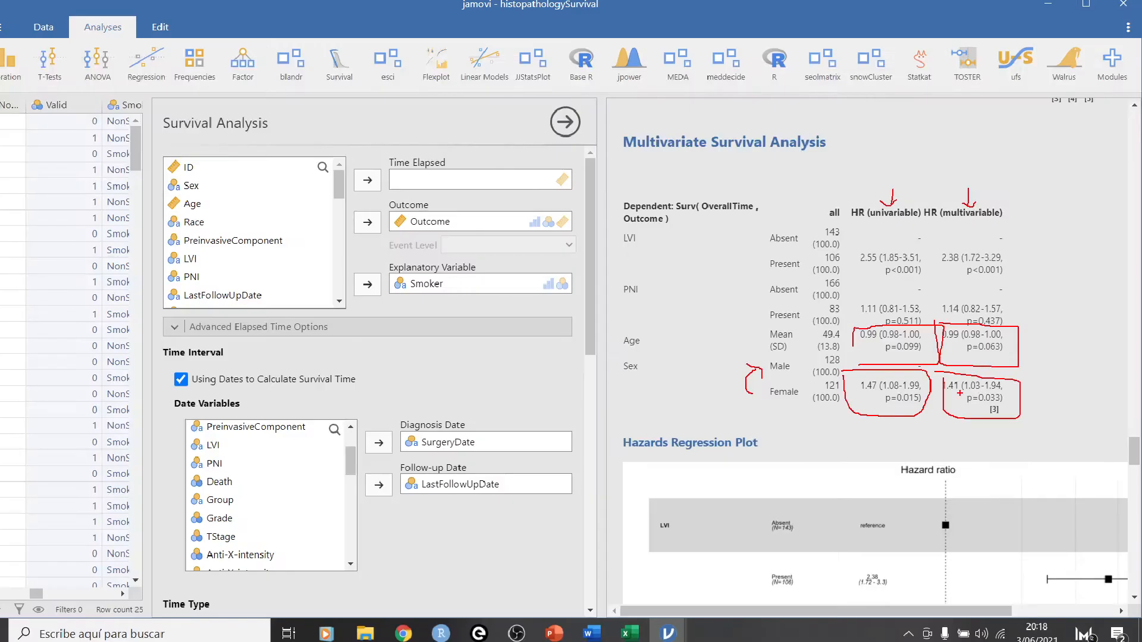
- Find the Hazards Regression Plot and widen the results area until the plot's p-values fit in view
scroll(1025, 418, "down", 4)
scroll(1025, 419, "down", 3)
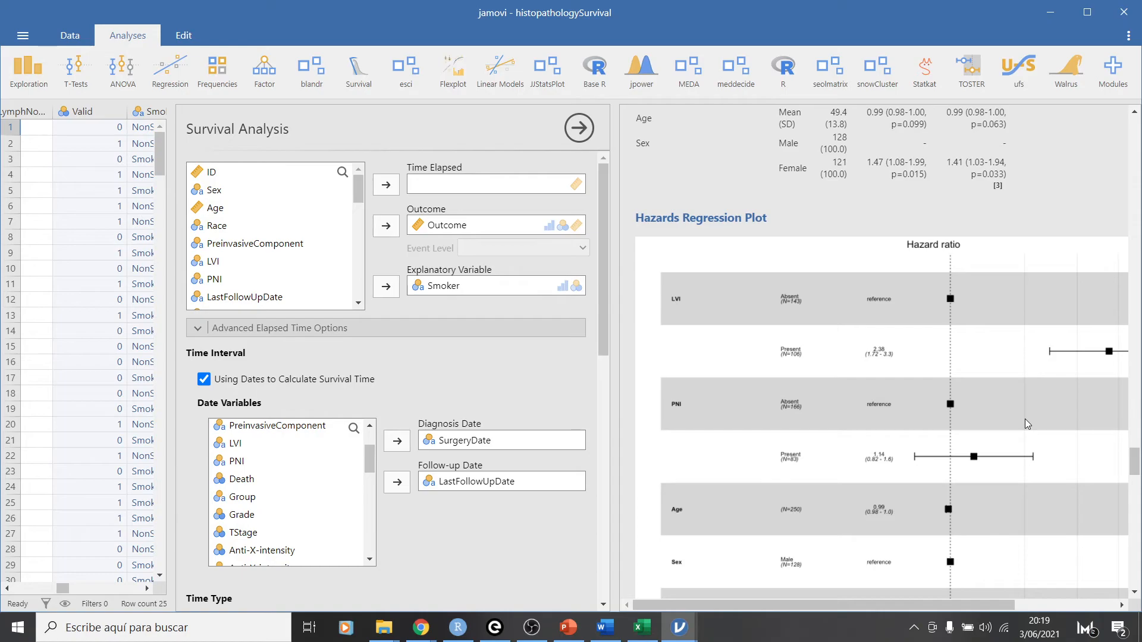
scroll(1022, 412, "up", 3)
scroll(1023, 412, "down", 2)
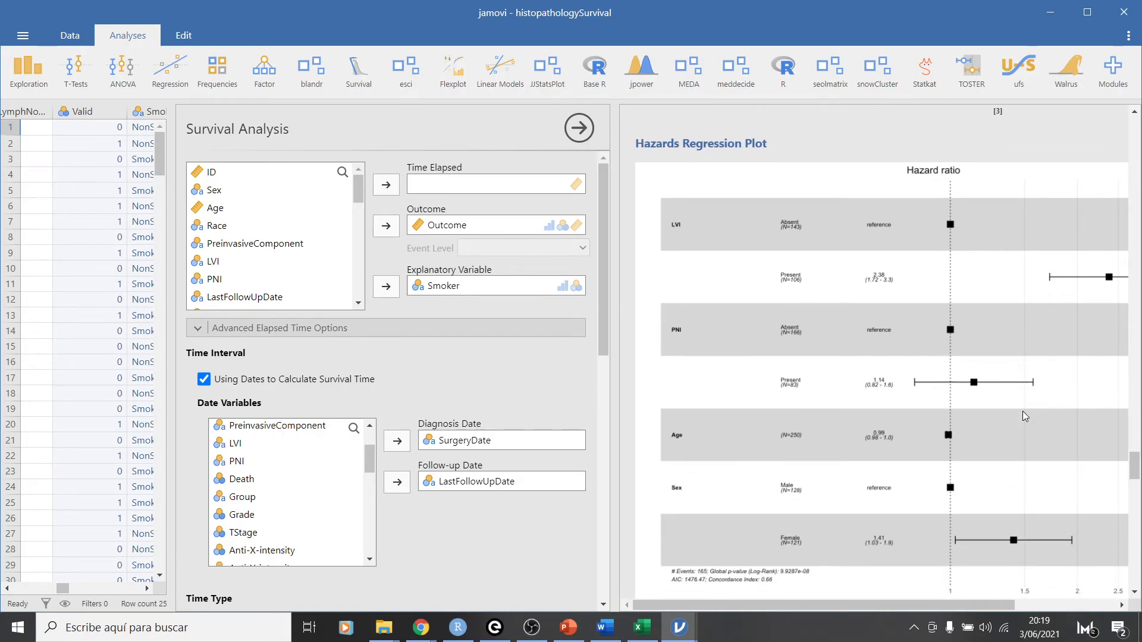
scroll(1022, 408, "down", 2)
left_click_drag(615, 307, 566, 302)
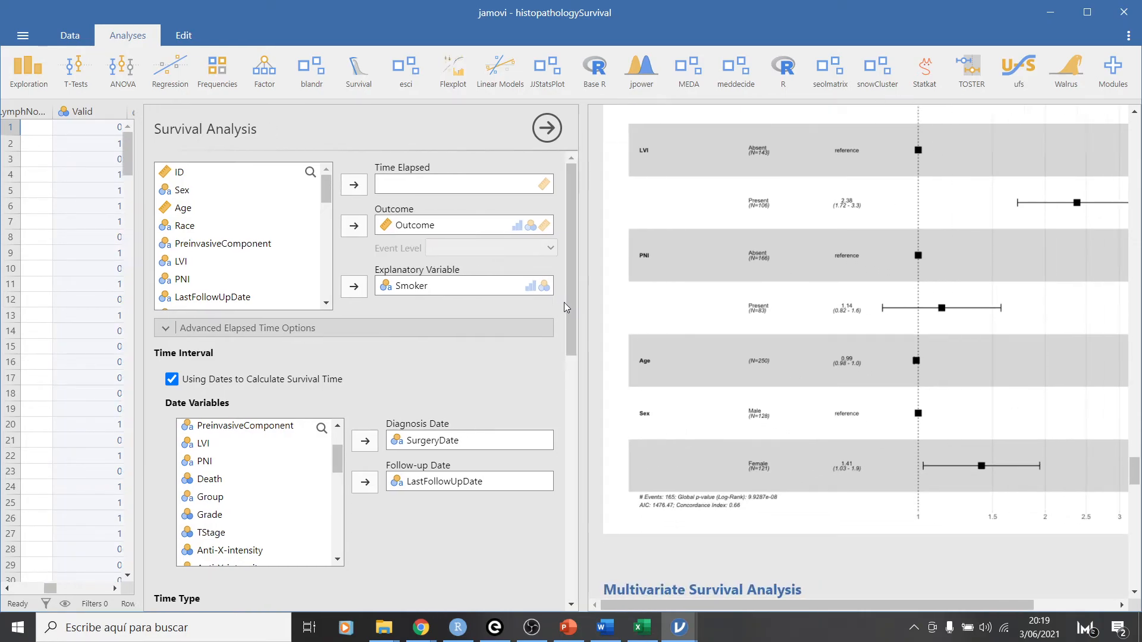
scroll(837, 356, "up", 2)
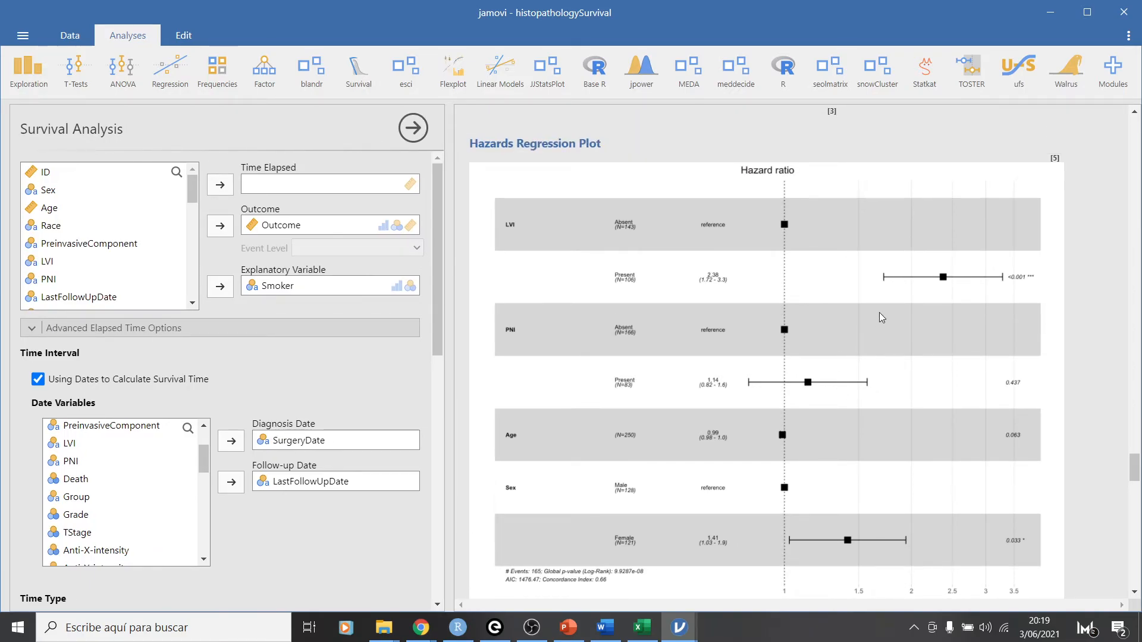
- Review the Hazards Regression Plot, show the settings of its Multivariable Survival Analysis, and select Age among the explanatory variables
scroll(879, 313, "down", 2)
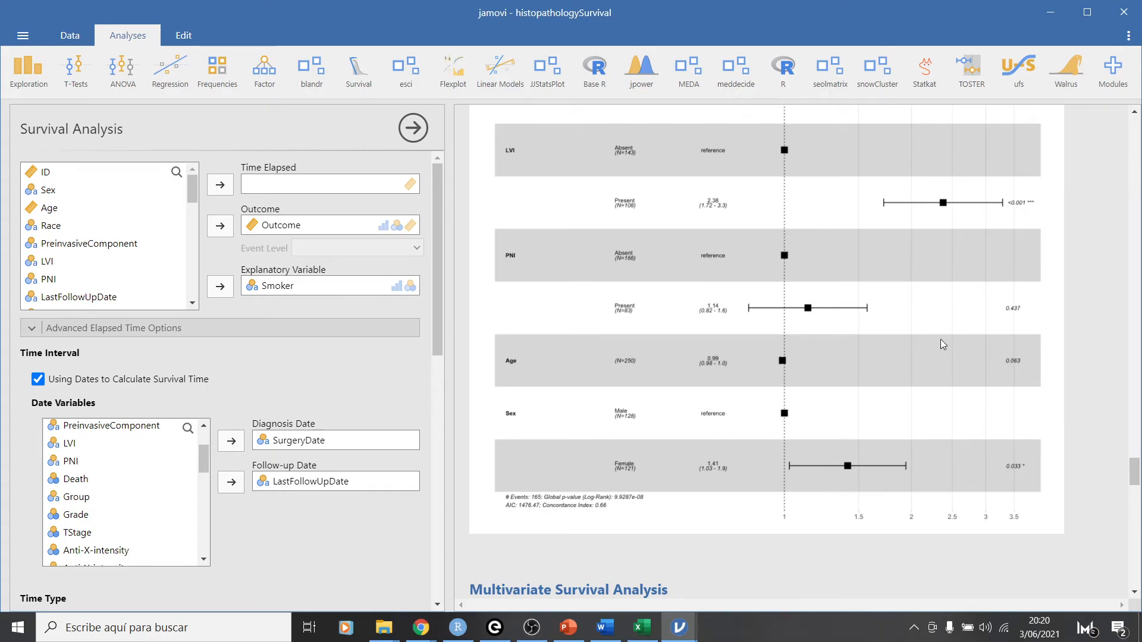
scroll(941, 340, "up", 8)
scroll(940, 344, "down", 6)
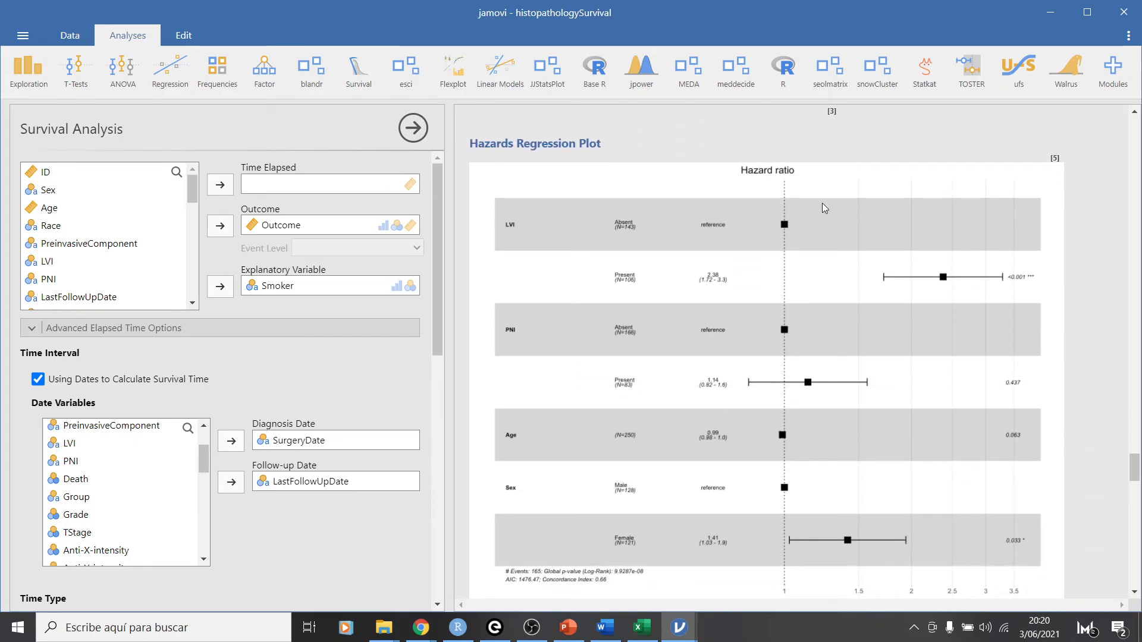
left_click(834, 195)
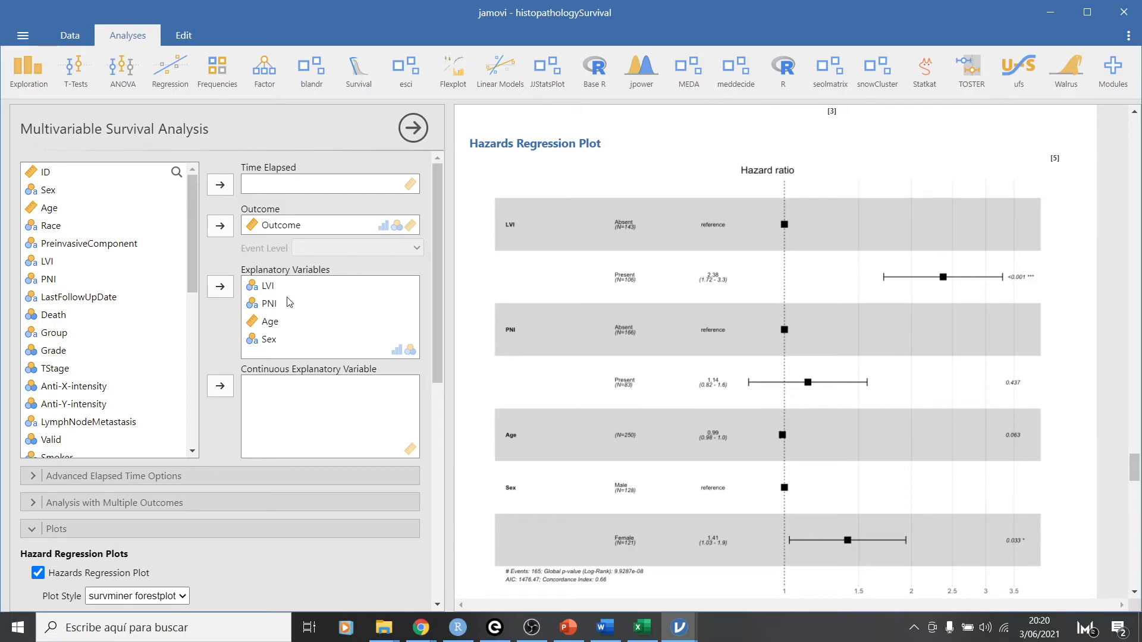
left_click(263, 326)
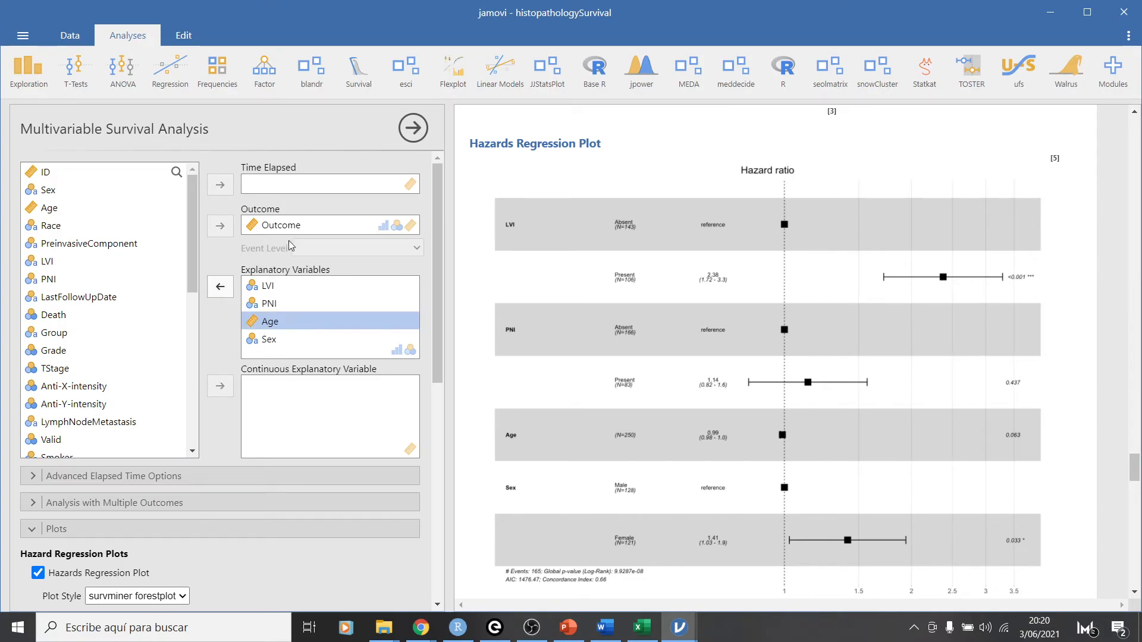
- Examine the multivariable analysis's plot options, expand the Advanced Elapsed Time Options, and look through the available date variables
scroll(187, 473, "down", 3)
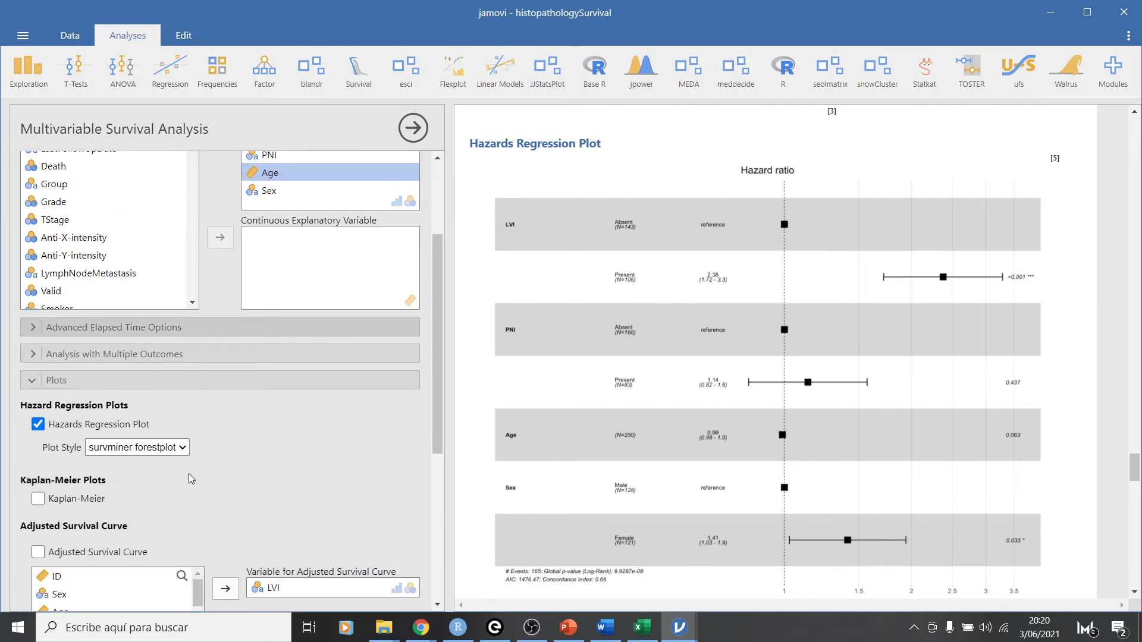
scroll(199, 473, "down", 3)
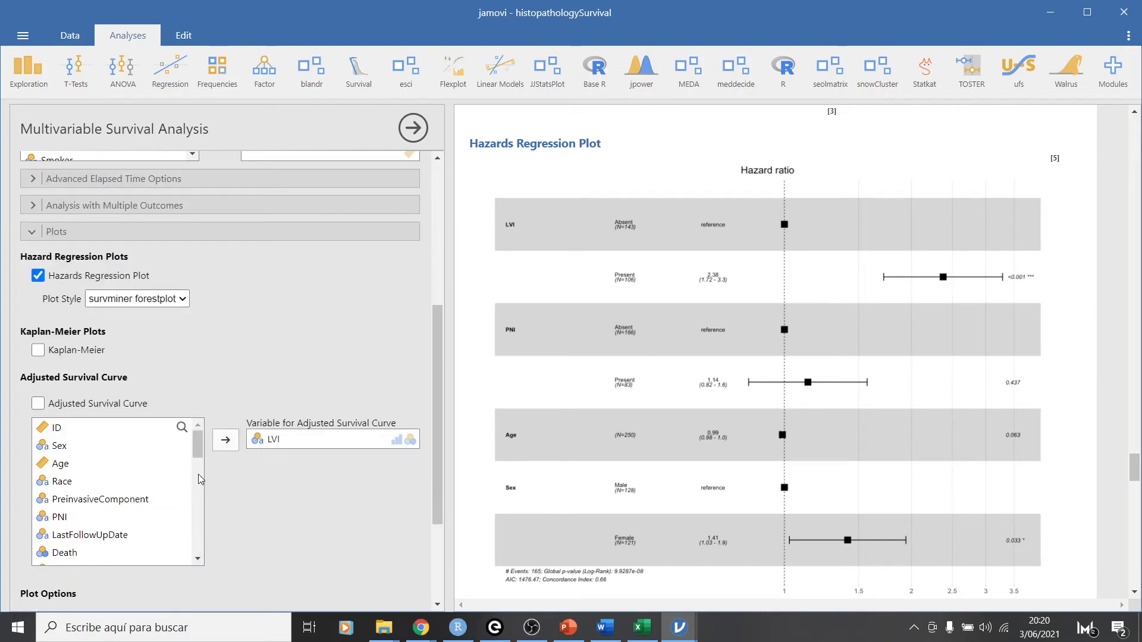
scroll(198, 473, "up", 2)
left_click(33, 255)
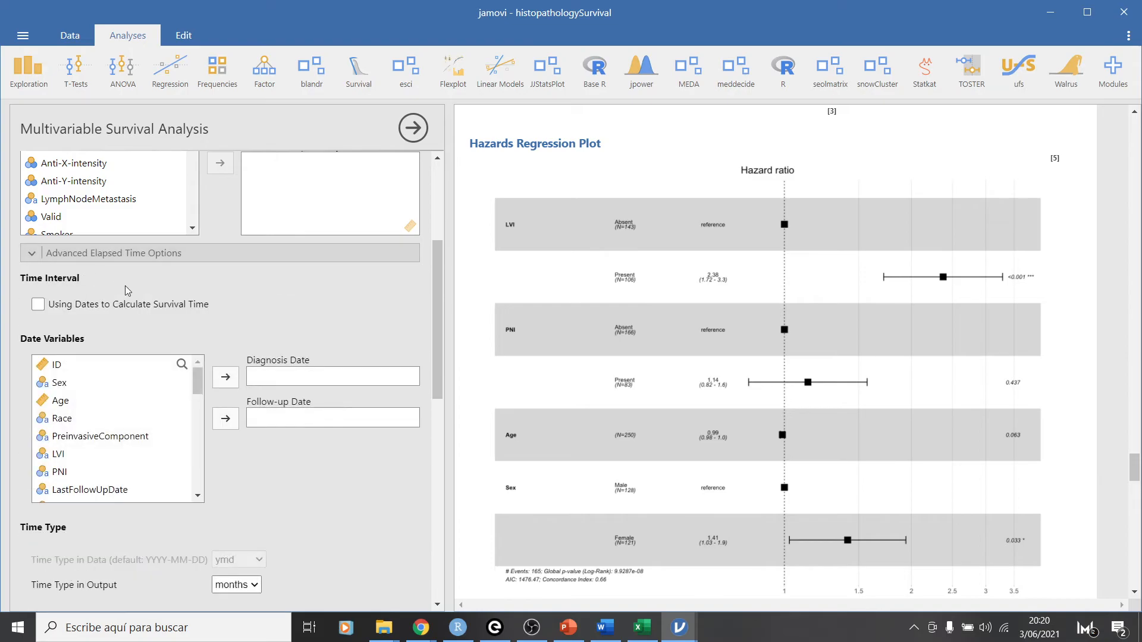
scroll(119, 428, "down", 3)
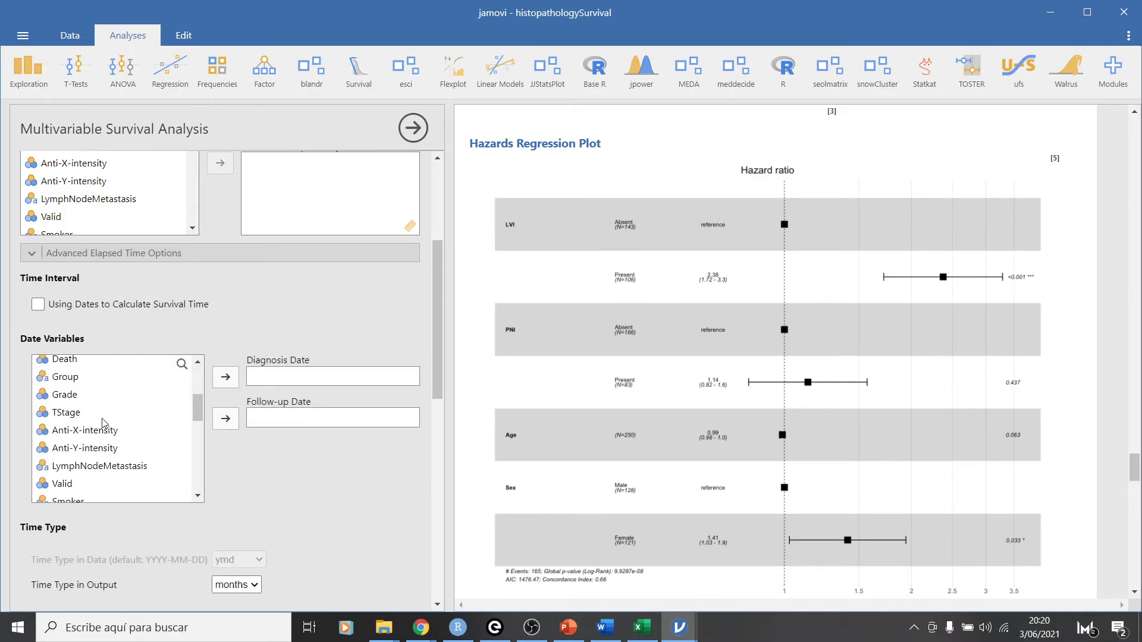
scroll(191, 465, "down", 2)
scroll(191, 466, "down", 2)
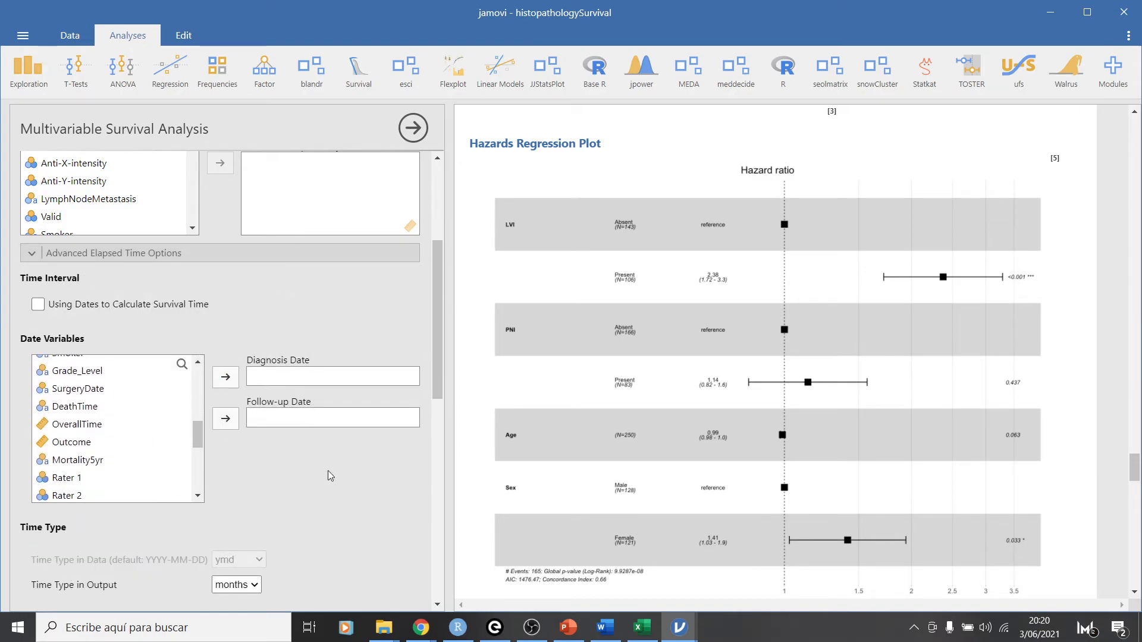
scroll(383, 482, "down", 5)
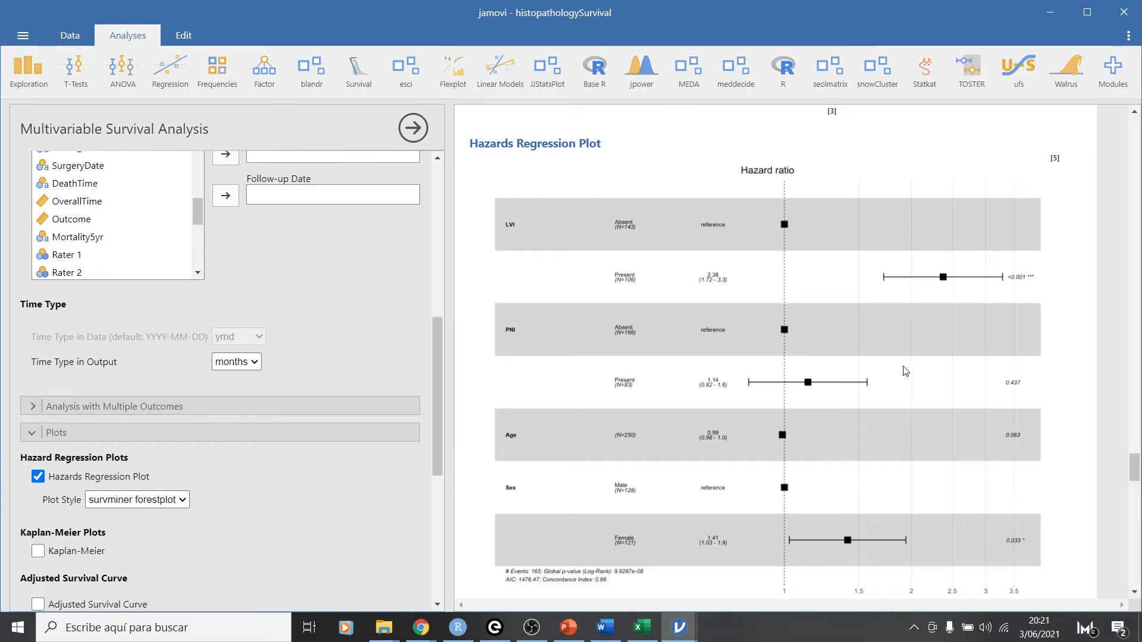
- Compare the multivariate hazard ratio table with the analysis's explanatory variables and its adjusted survival curve options
scroll(982, 334, "up", 5)
scroll(982, 335, "up", 3)
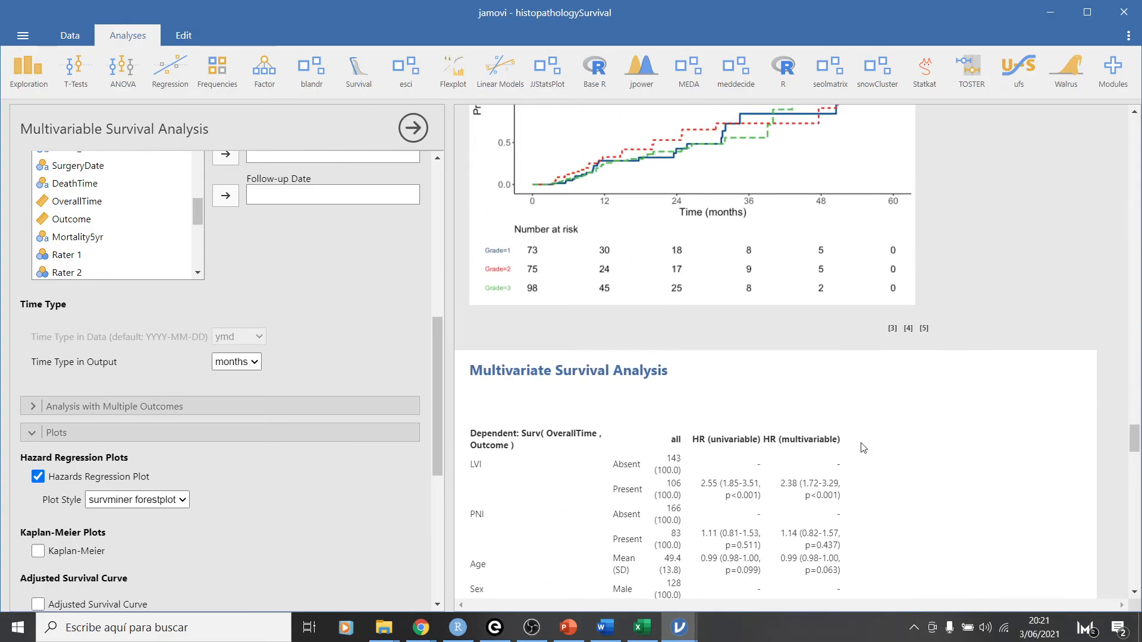
scroll(862, 448, "down", 2)
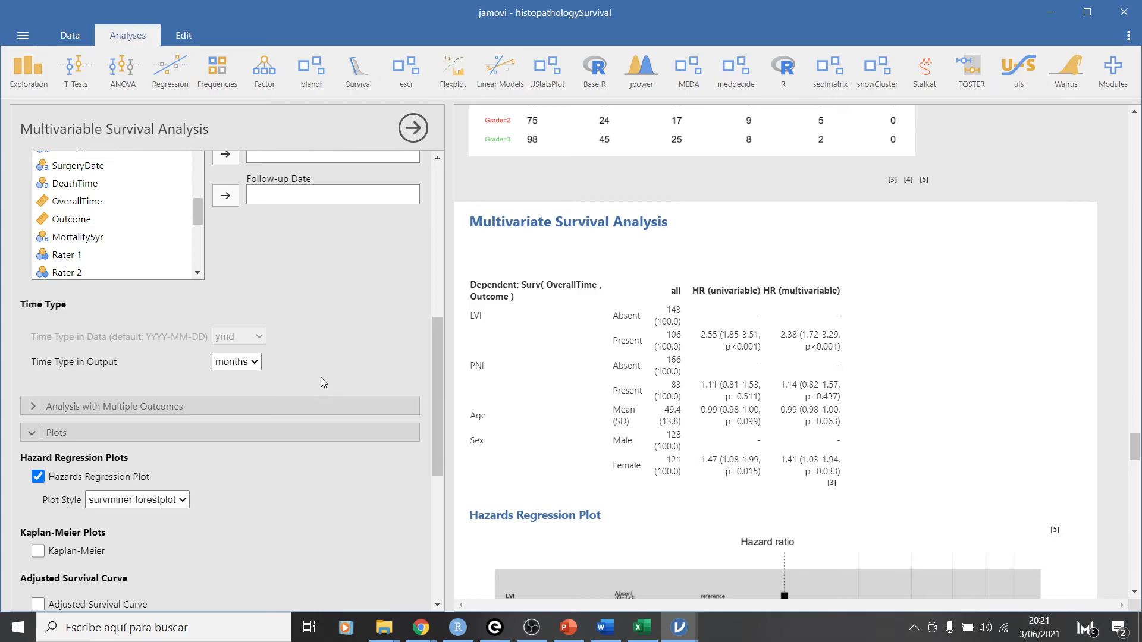
scroll(191, 327, "up", 6)
scroll(190, 327, "up", 3)
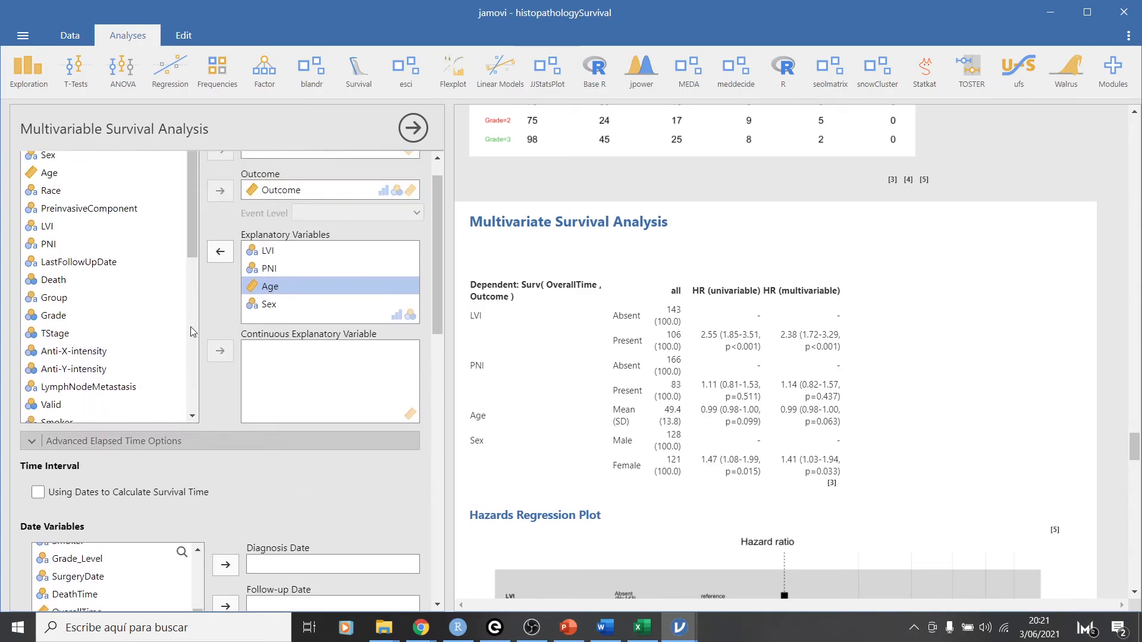
scroll(236, 462, "down", 15)
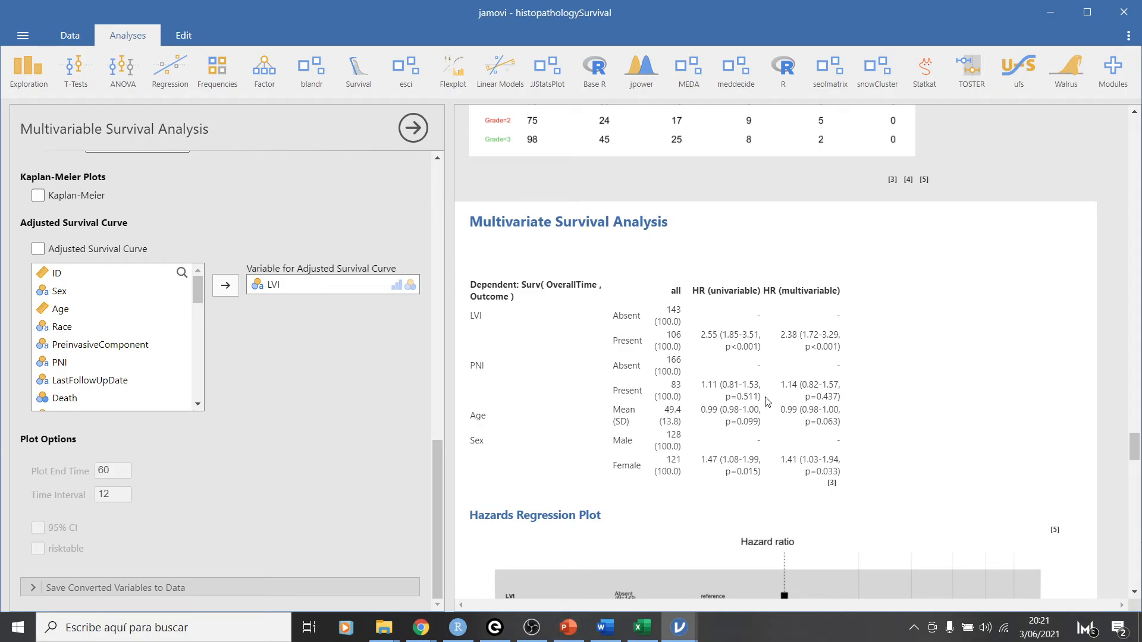
- Minimize the jamovi, file folder and Excel windows to bring the Chrome browser into view
left_click(1050, 13)
left_click(1049, 12)
left_click(1051, 7)
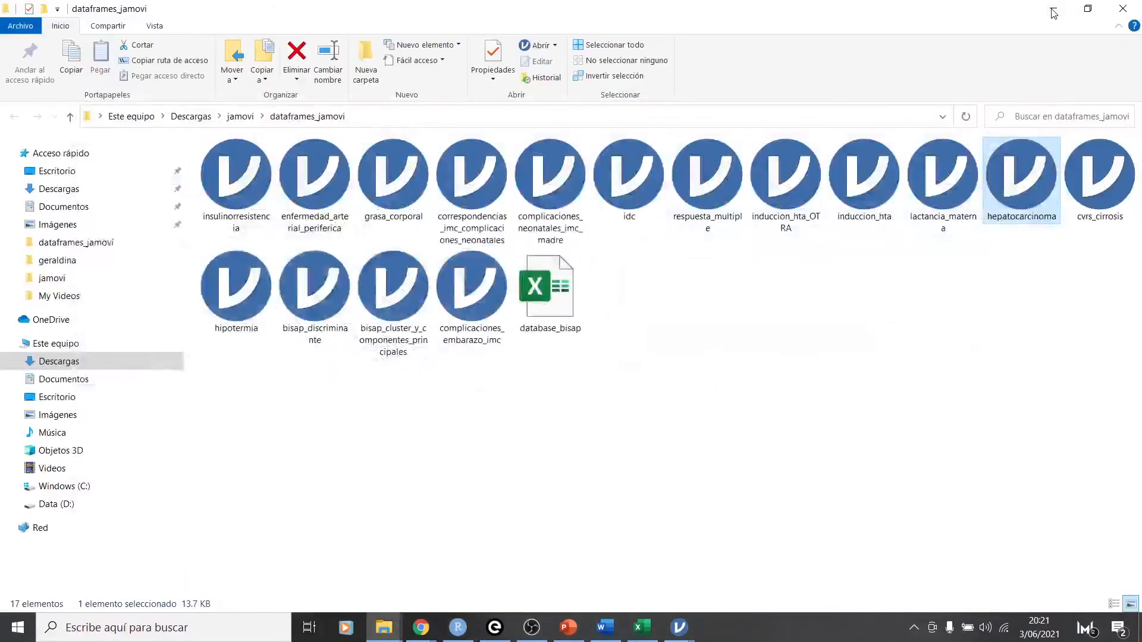
left_click(421, 627)
left_click(500, 536)
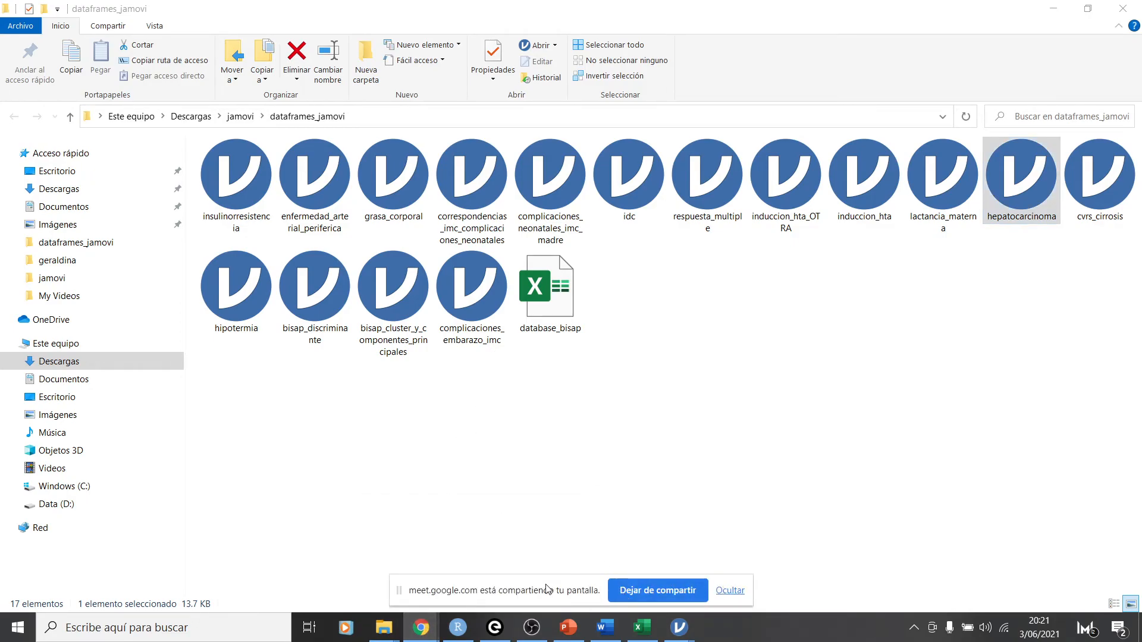
mouse_move(432, 631)
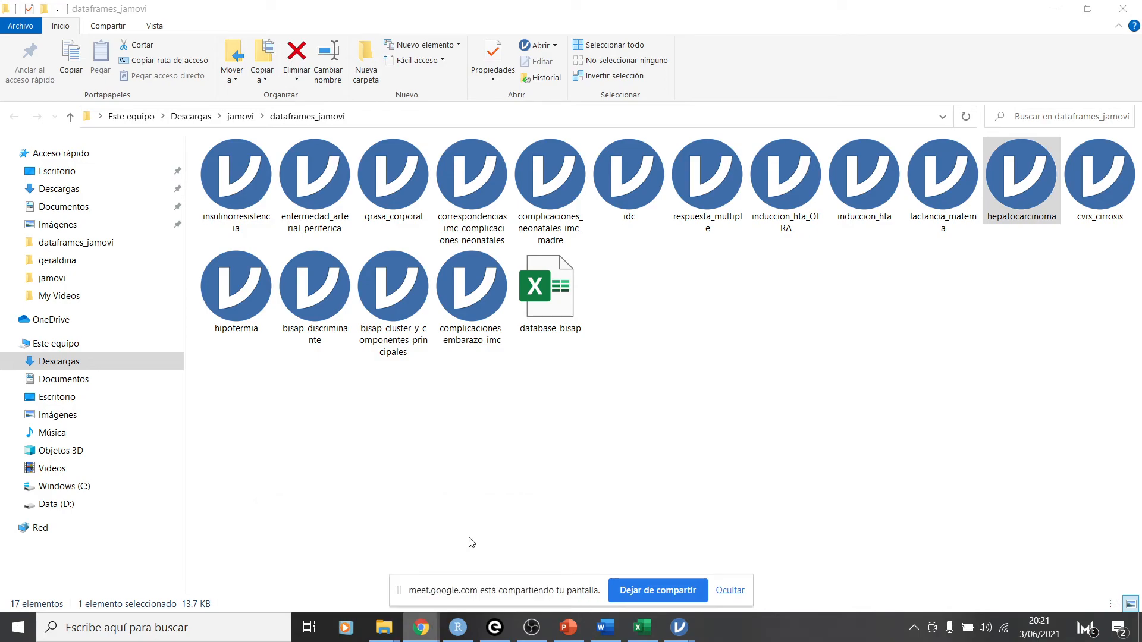
left_click(1058, 16)
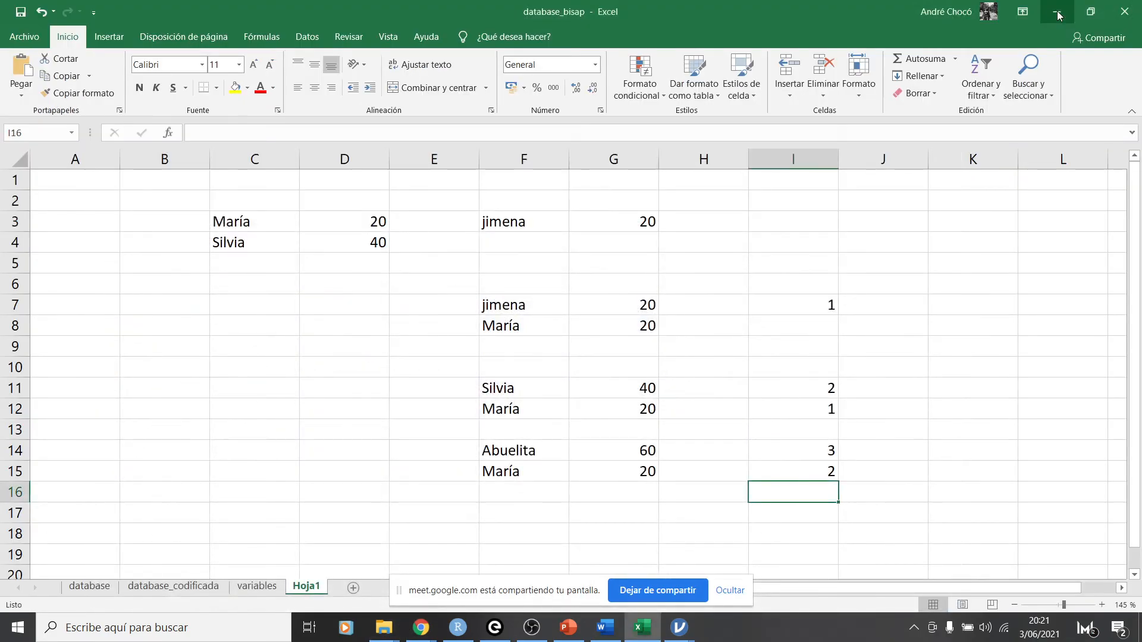
left_click(1058, 15)
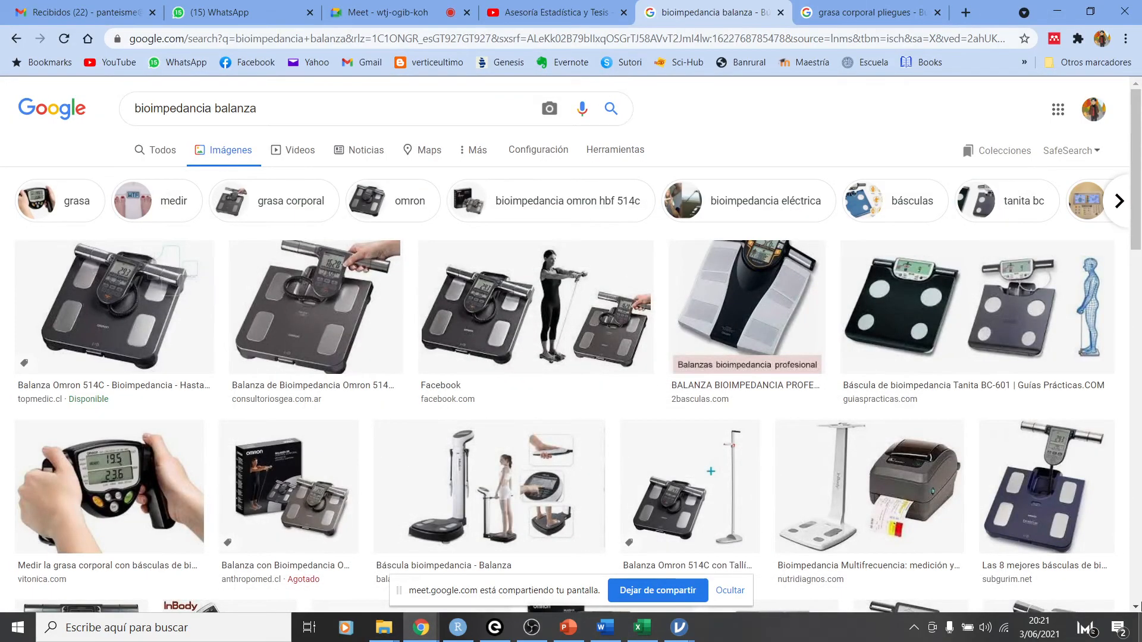
- Switch to the Google Meet call and stop sharing the screen
left_click(369, 16)
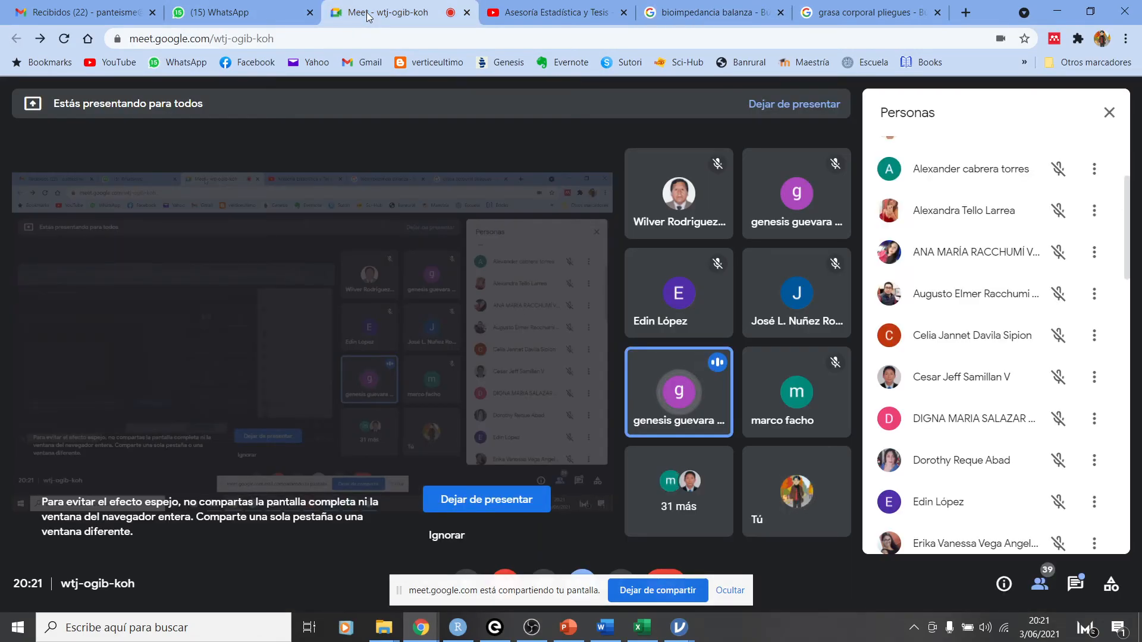
mouse_move(823, 417)
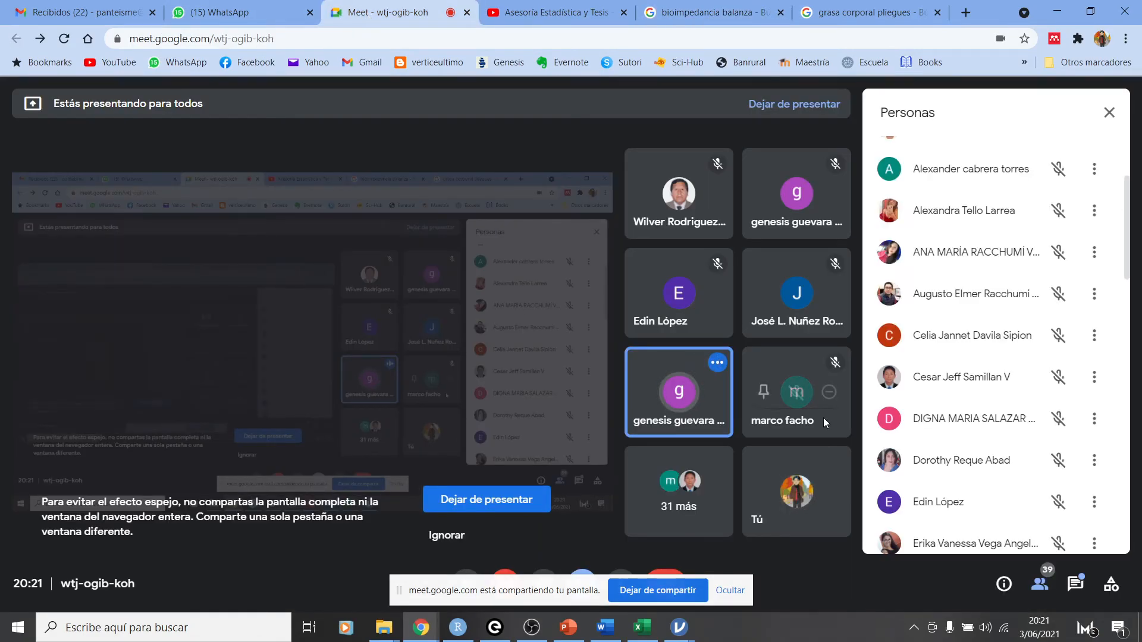
left_click(662, 591)
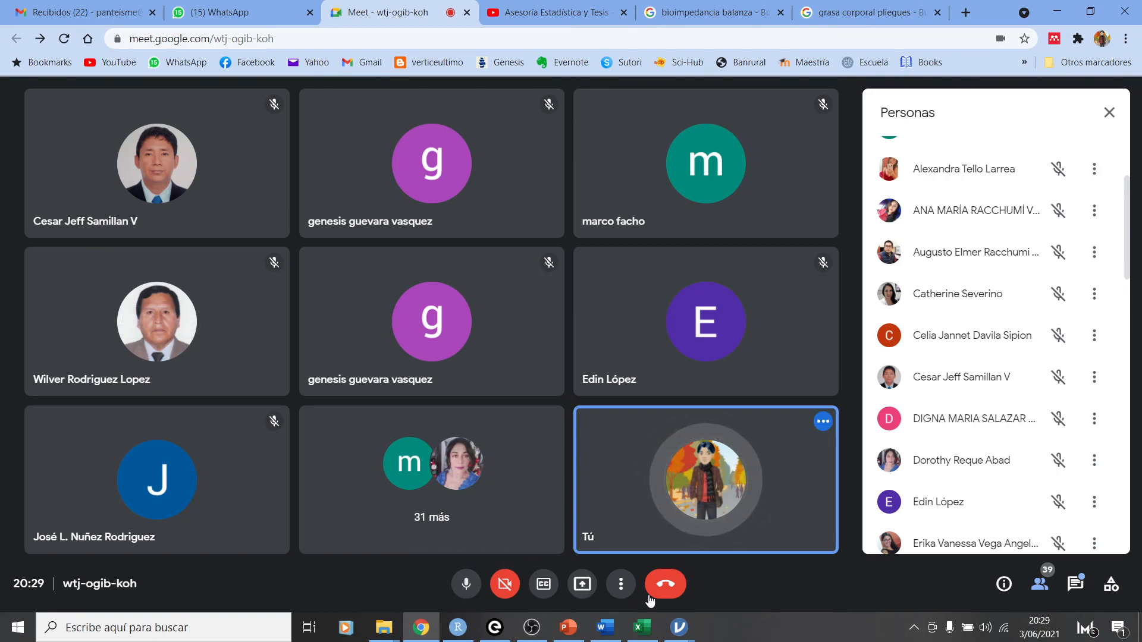
- Present the entire screen to the meeting participants
left_click(582, 584)
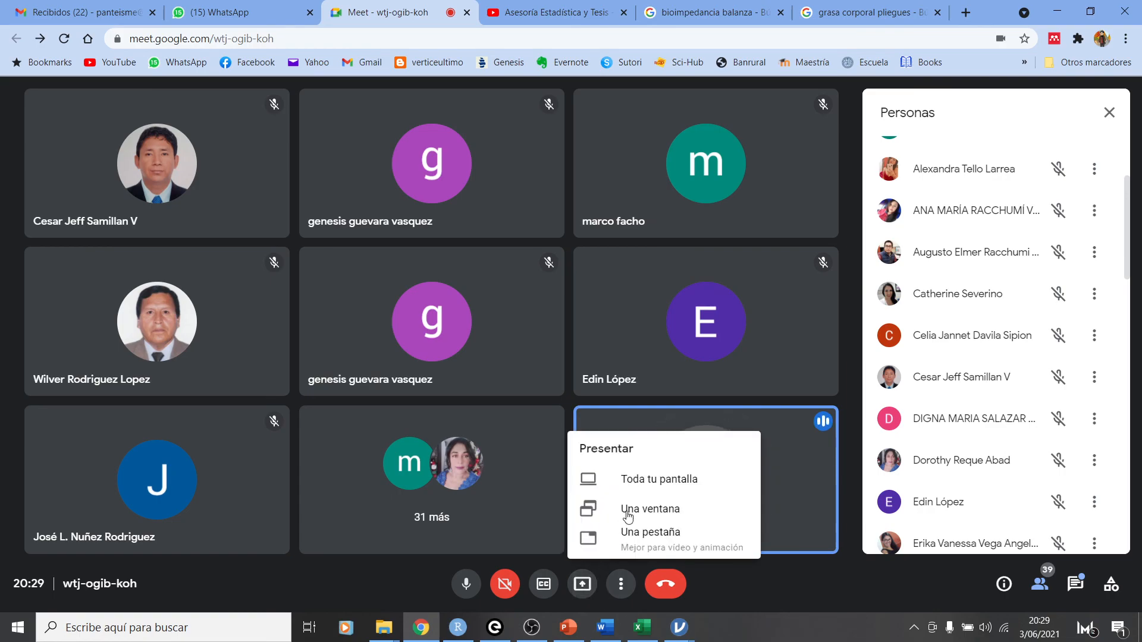
left_click(654, 479)
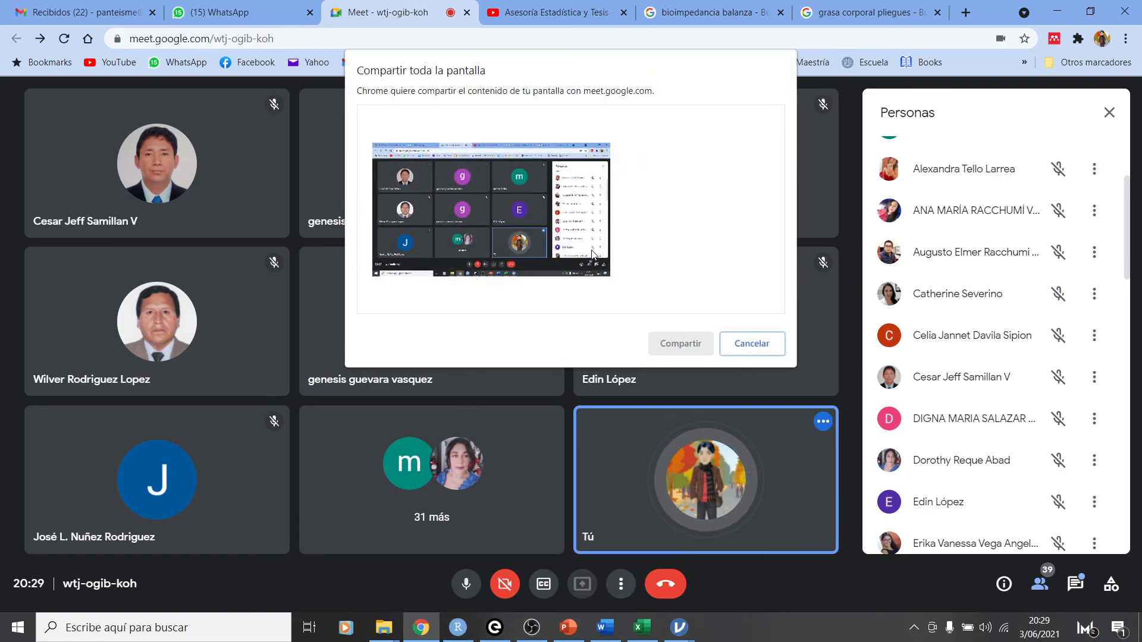
left_click(589, 255)
left_click(678, 342)
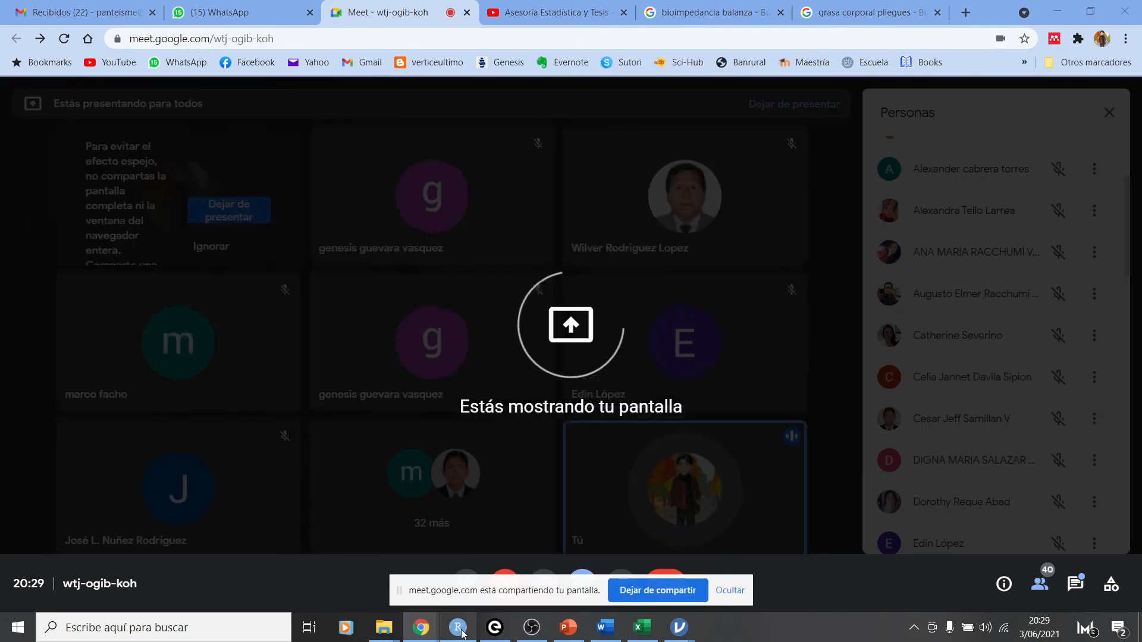
- Switch to the histopathologySurvival window in jamovi and start a Generalized Linear Models analysis from the GAMLj linear models
mouse_move(463, 634)
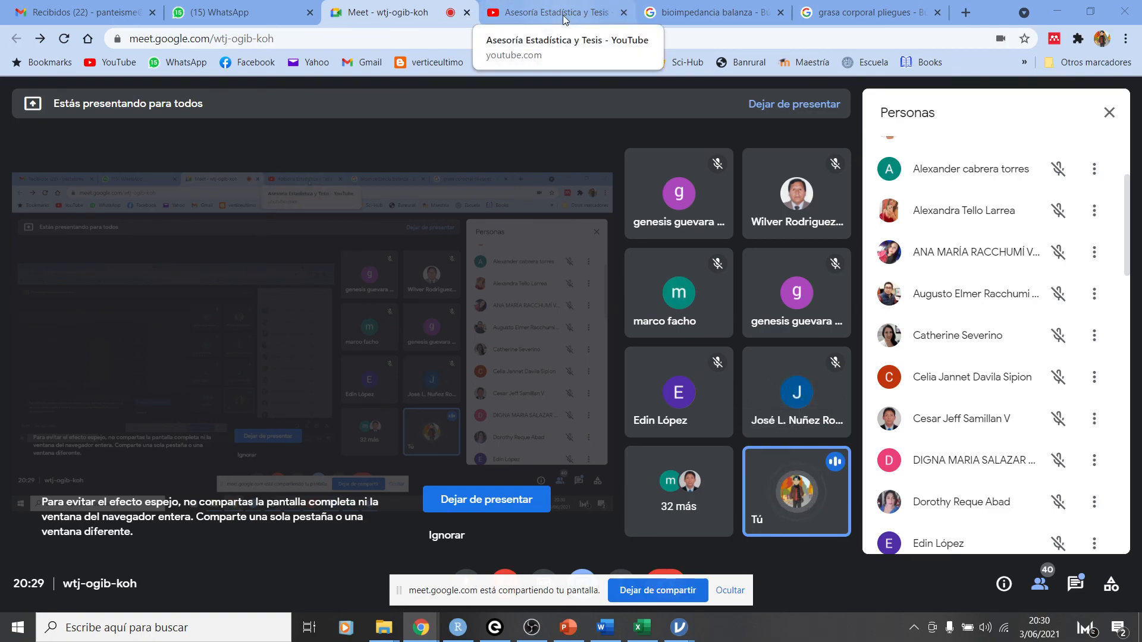
mouse_move(679, 627)
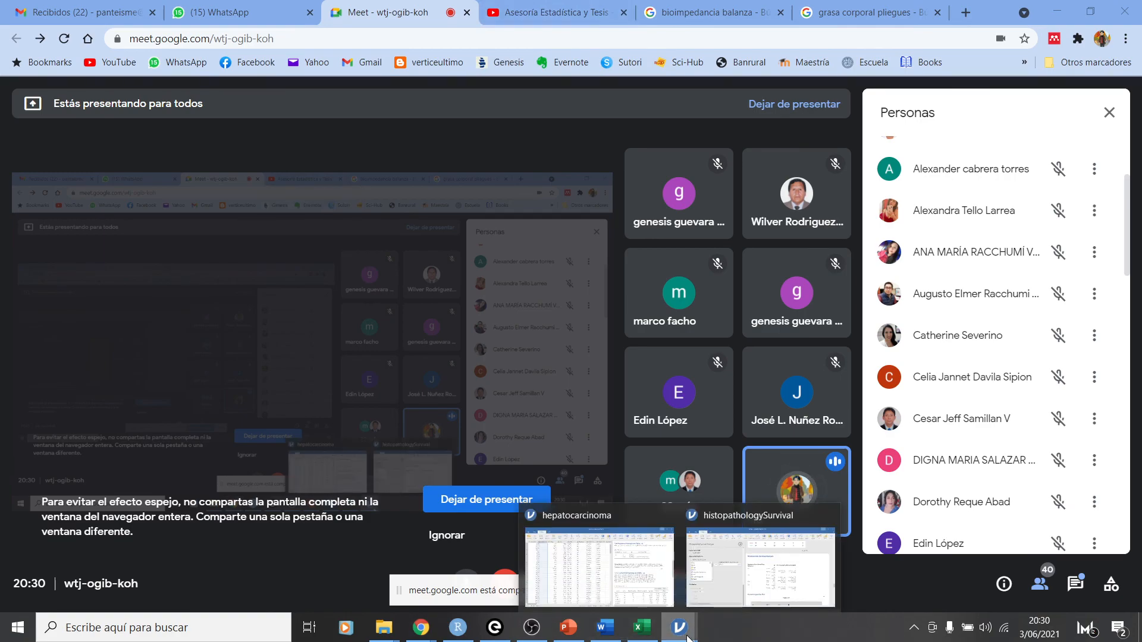
left_click(757, 546)
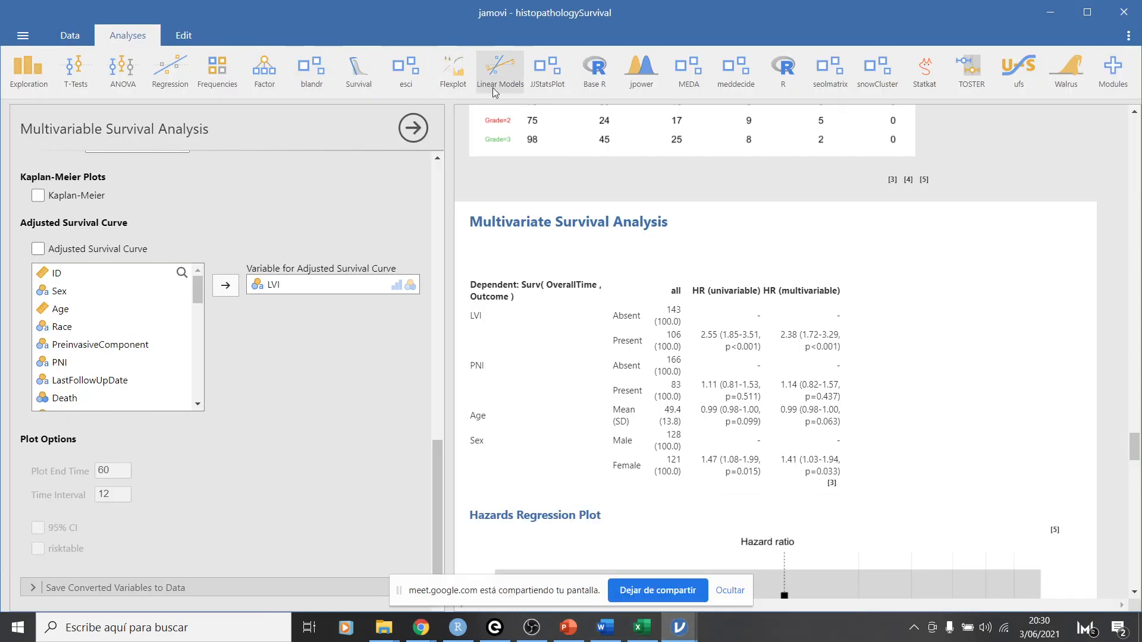
left_click(504, 71)
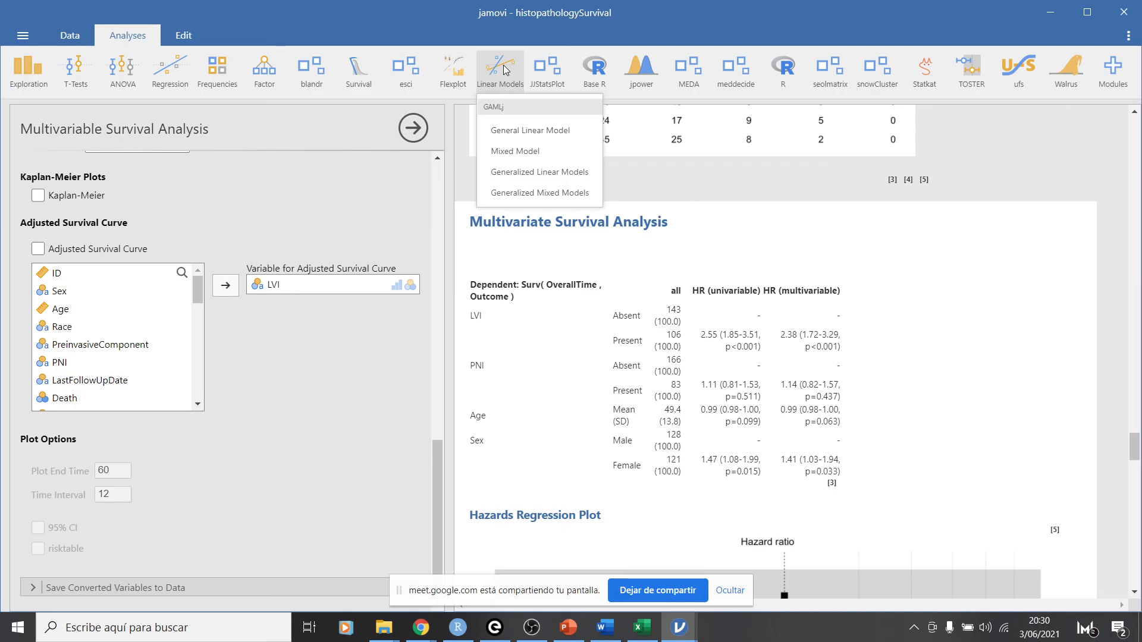
left_click(539, 172)
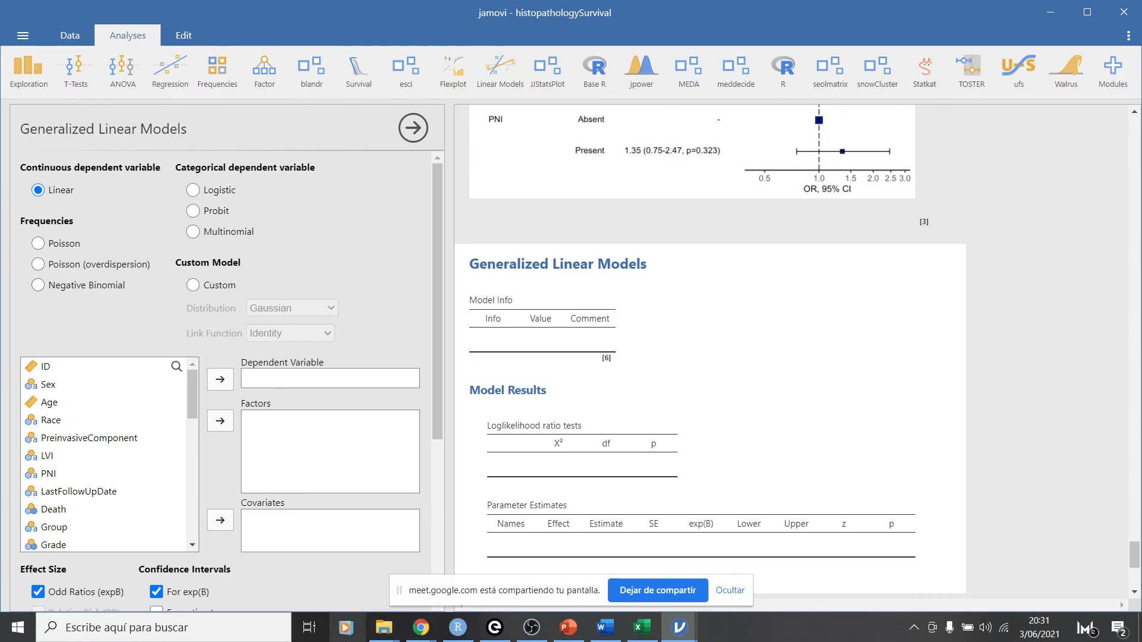
- Return to the Google Meet call from jamovi and end the screen presentation
mouse_move(421, 628)
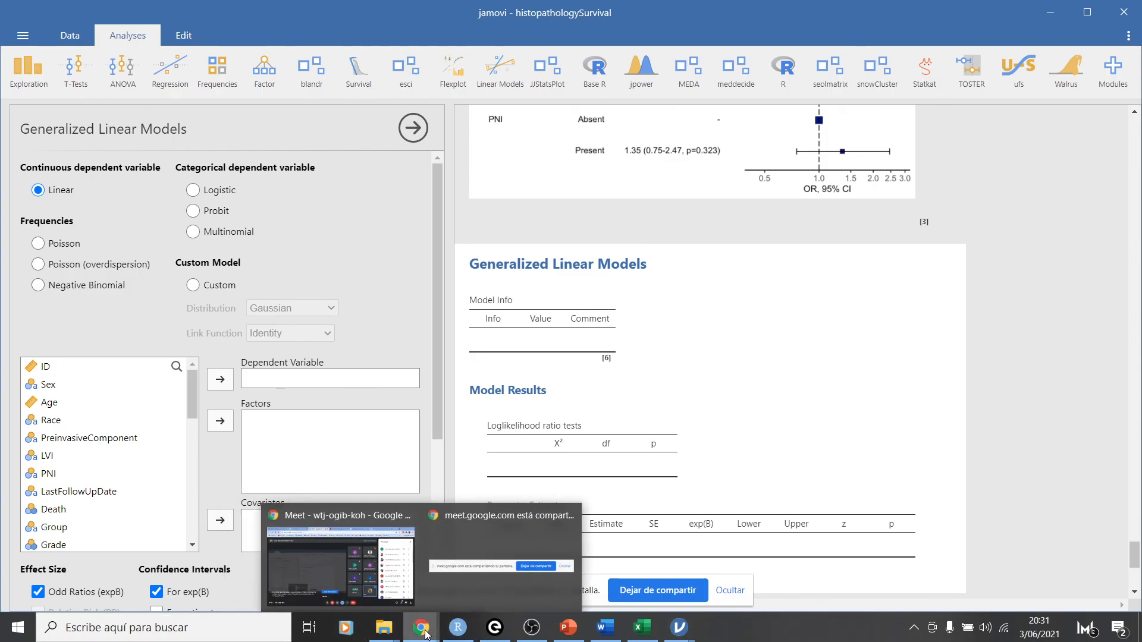
left_click(342, 531)
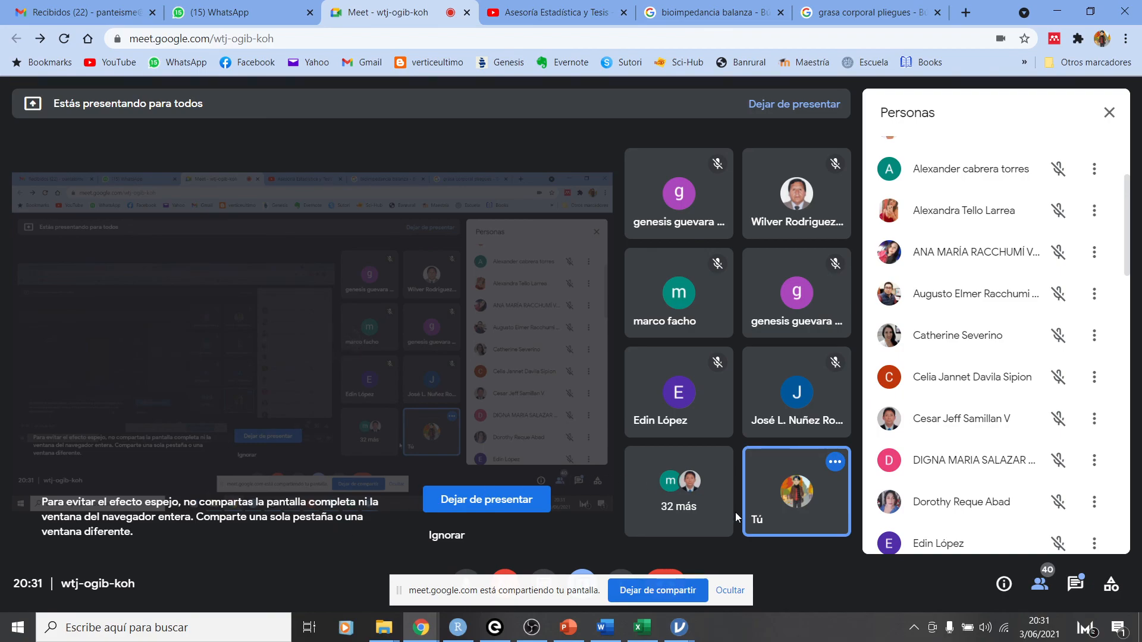
left_click(680, 591)
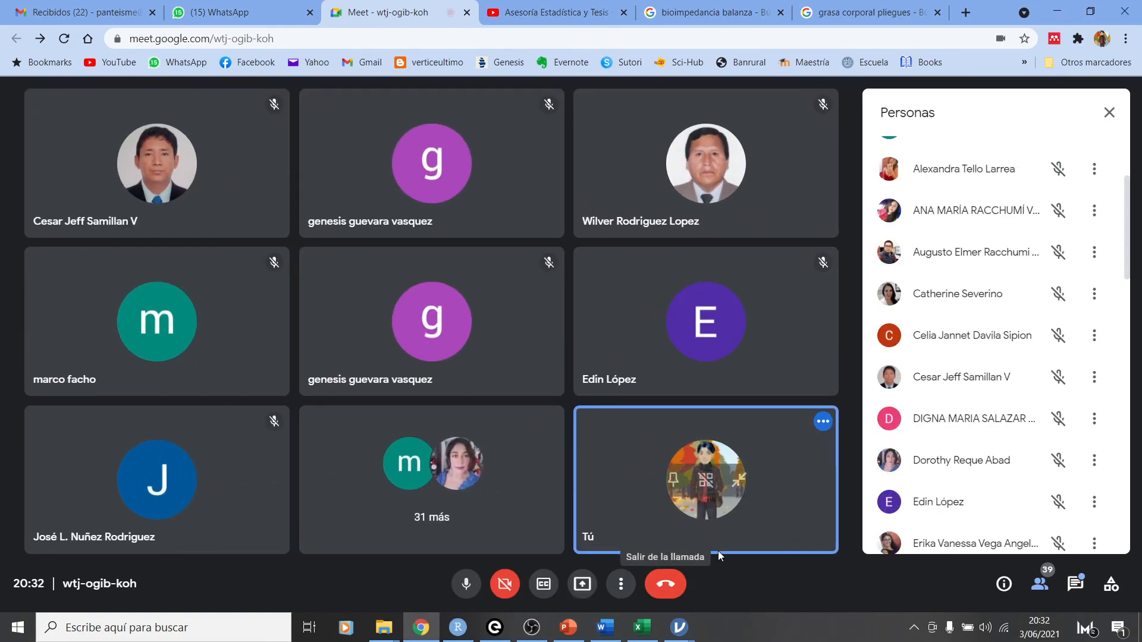